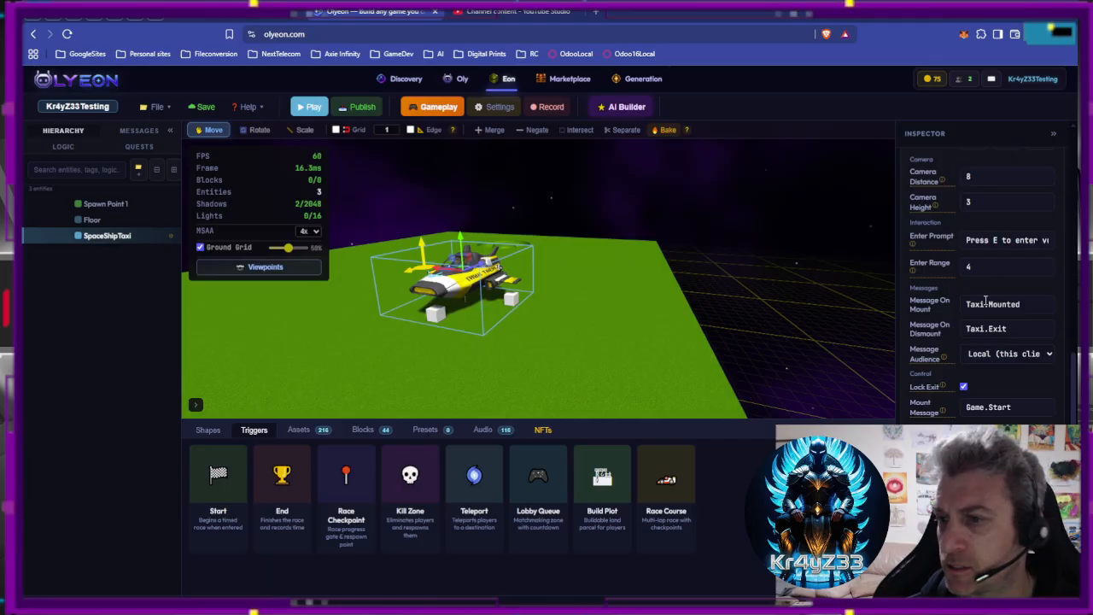
Review the SpaceShipTaxi's vehicle settings, from physics and flight to messages and control, and the Landing Gear gameplay board.
{"action": "scroll", "coordinate": [972, 345], "scroll_direction": "up", "scroll_amount": 10}
{"action": "scroll", "coordinate": [971, 344], "scroll_direction": "up", "scroll_amount": 10}
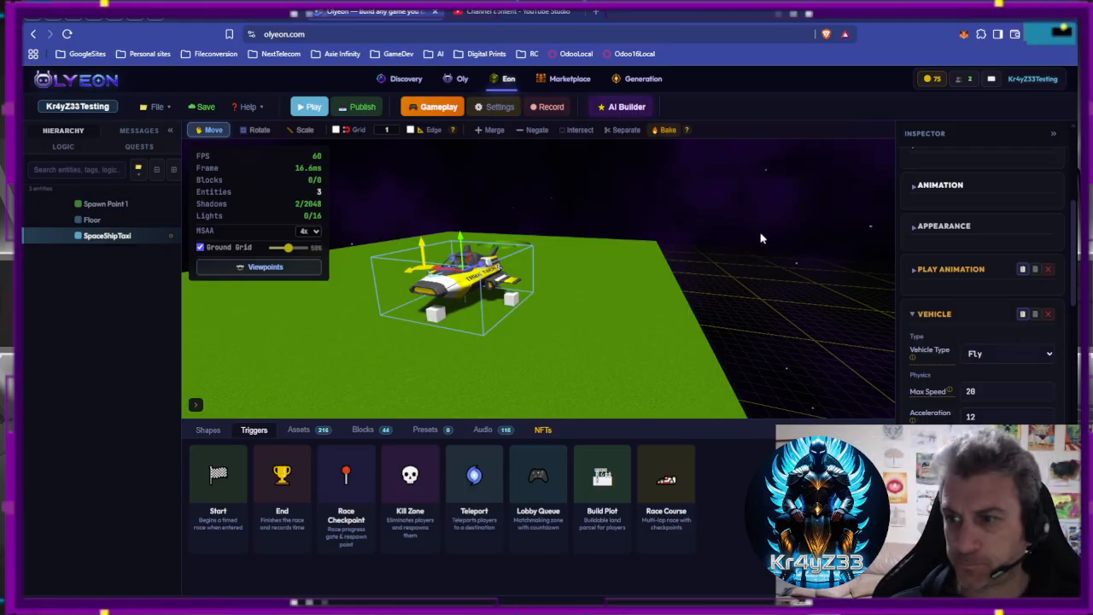
{"action": "scroll", "coordinate": [991, 356], "scroll_direction": "down", "scroll_amount": 1}
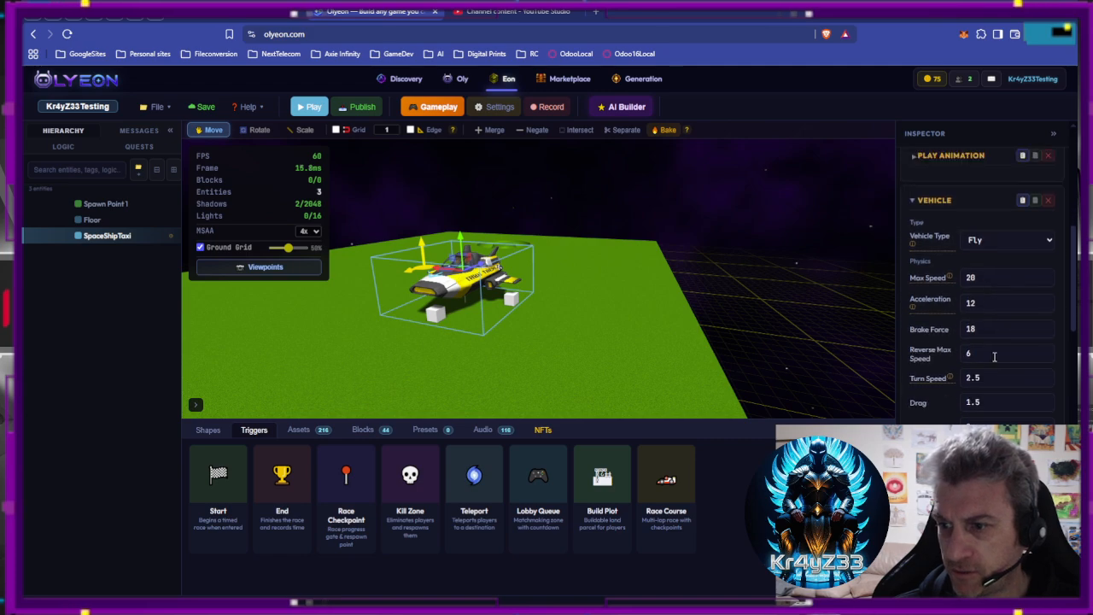
{"action": "scroll", "coordinate": [973, 376], "scroll_direction": "down", "scroll_amount": 1}
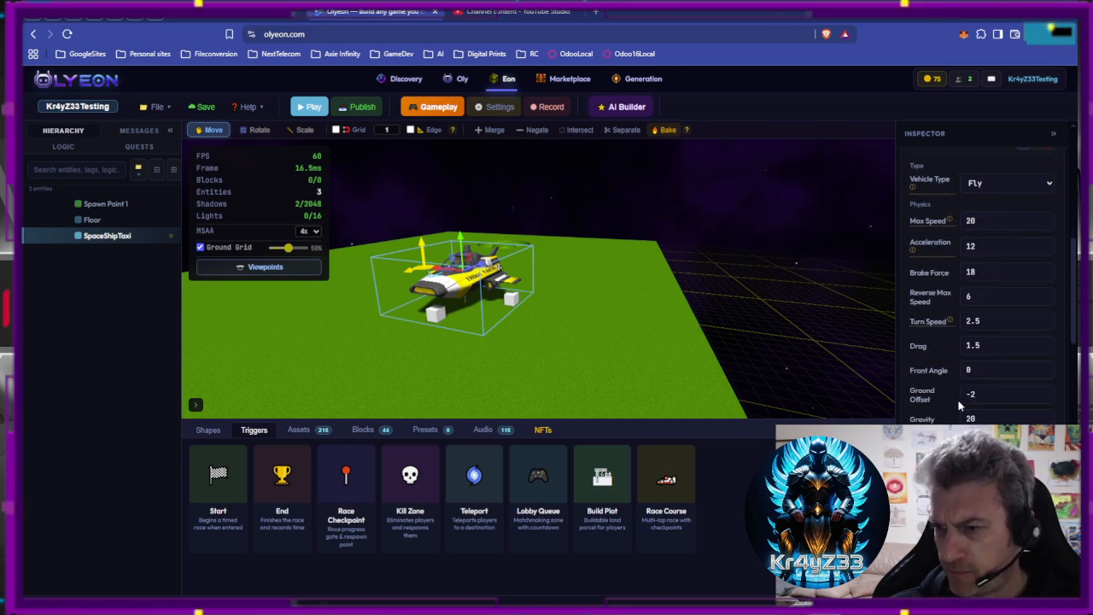
{"action": "scroll", "coordinate": [991, 405], "scroll_direction": "down", "scroll_amount": 2}
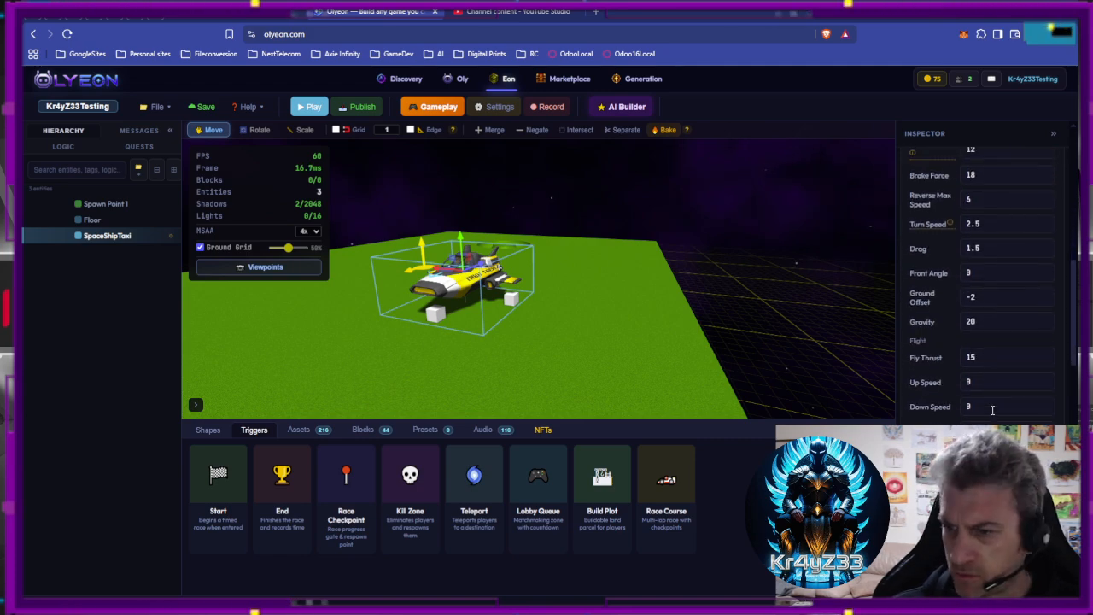
{"action": "scroll", "coordinate": [990, 404], "scroll_direction": "down", "scroll_amount": 2}
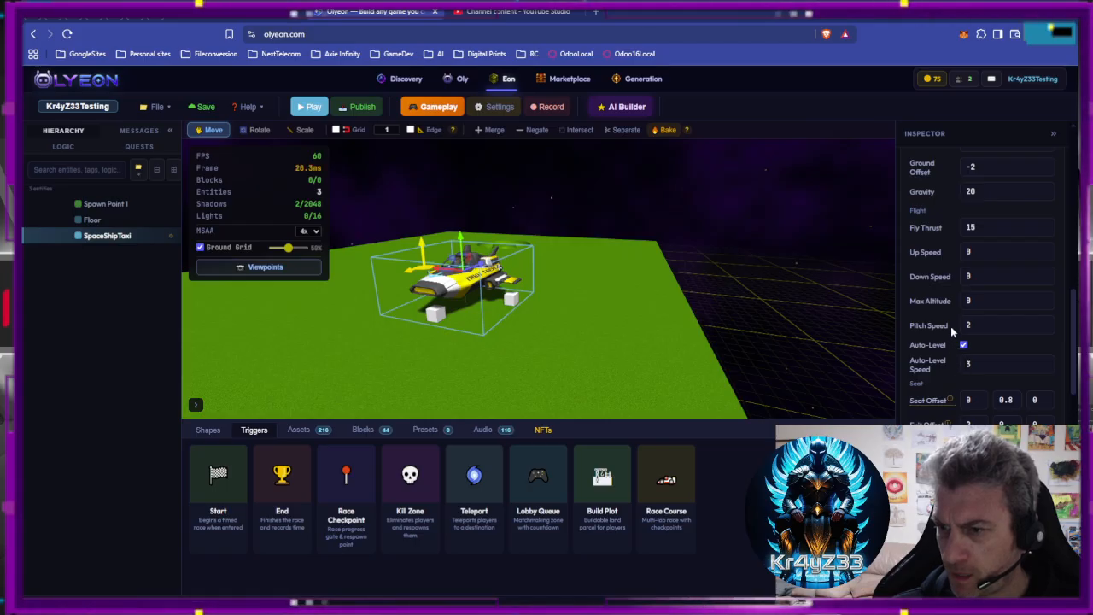
{"action": "scroll", "coordinate": [948, 294], "scroll_direction": "down", "scroll_amount": 4}
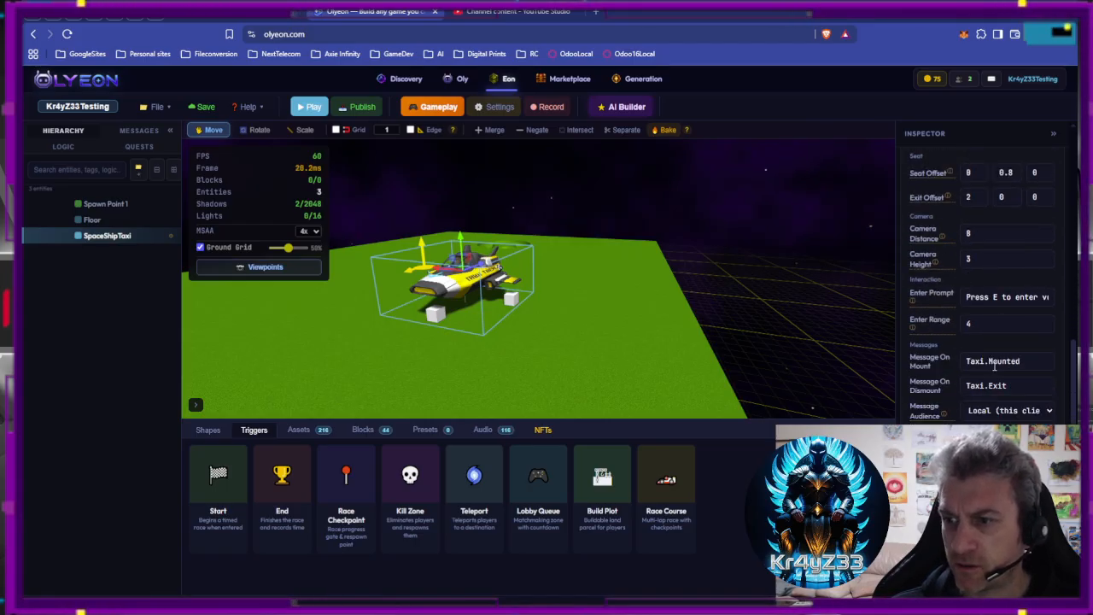
{"action": "scroll", "coordinate": [997, 367], "scroll_direction": "down", "scroll_amount": 2}
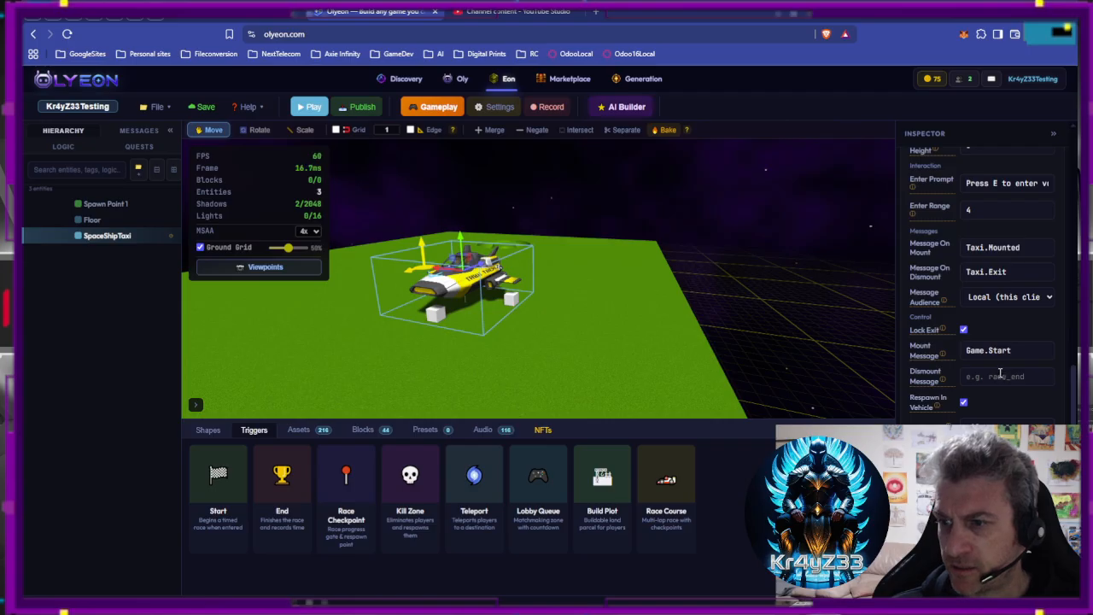
{"action": "scroll", "coordinate": [999, 372], "scroll_direction": "down", "scroll_amount": 1}
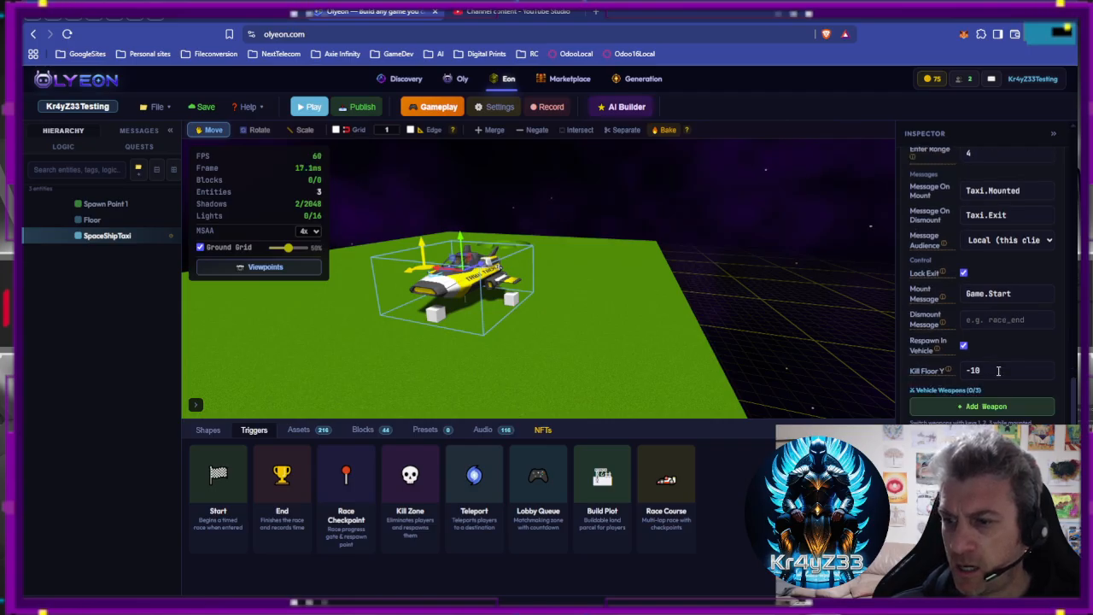
{"action": "left_click", "coordinate": [438, 107]}
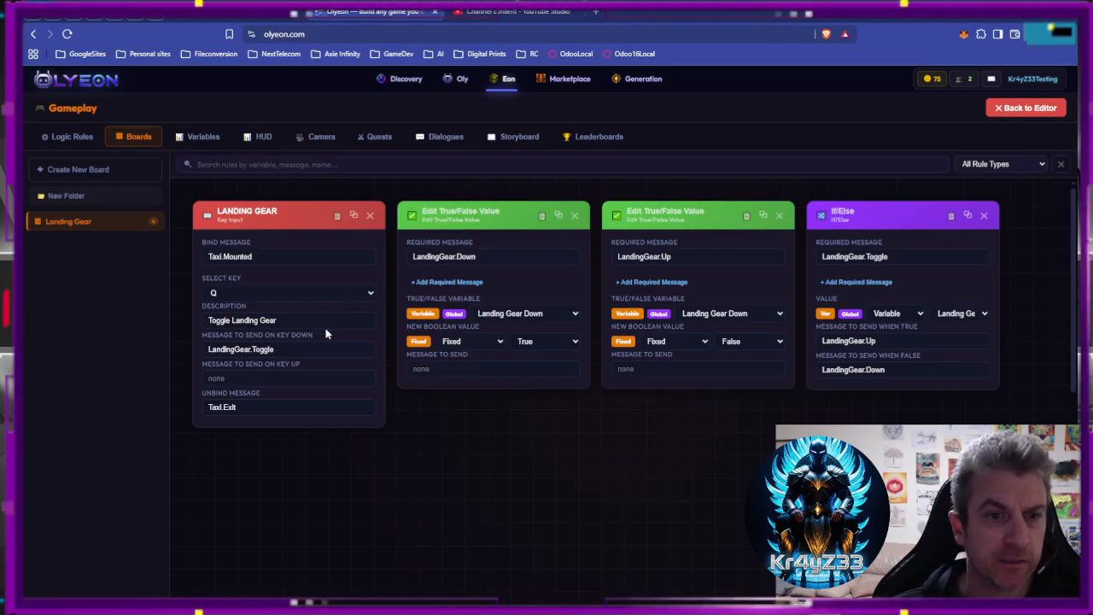
{"action": "left_click", "coordinate": [1024, 109]}
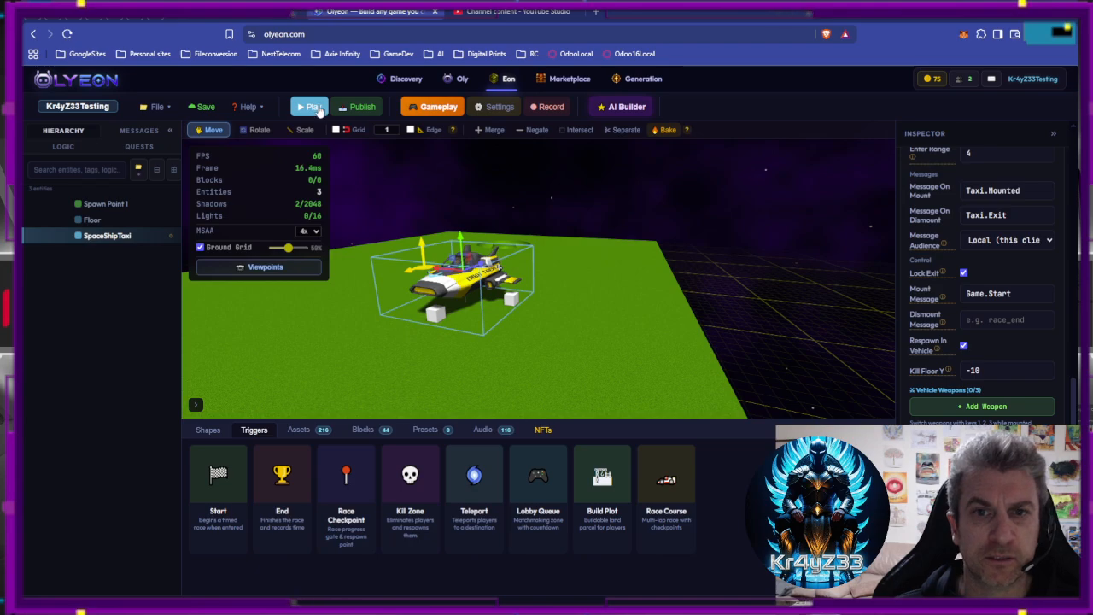
Start a play test, board the space taxi and raise its landing gear.
{"action": "left_click", "coordinate": [306, 107]}
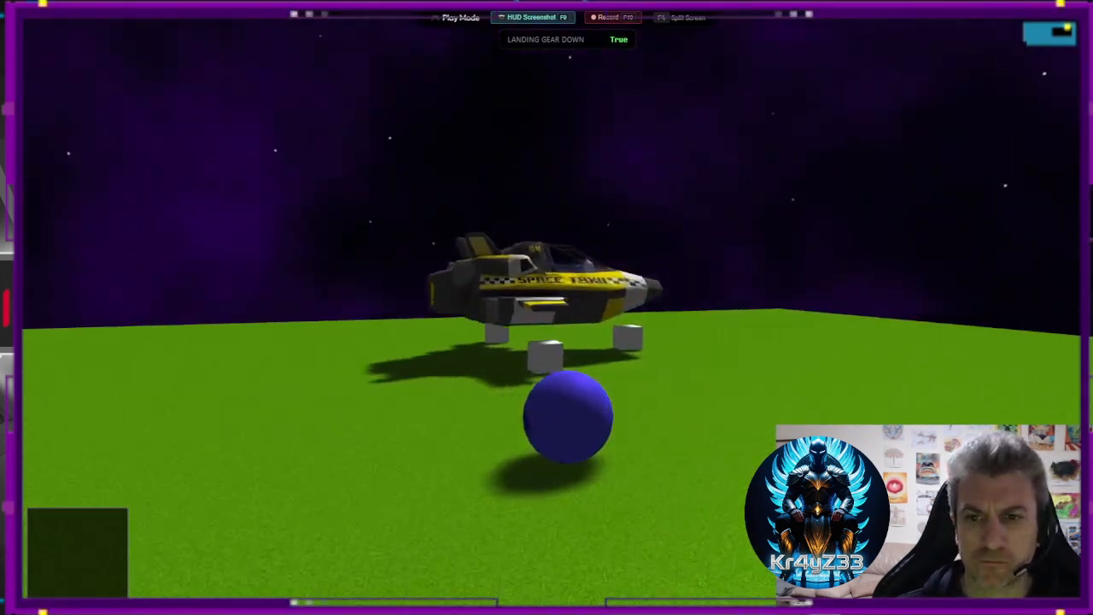
{"action": "key", "text": "w"}
{"action": "key", "text": "e"}
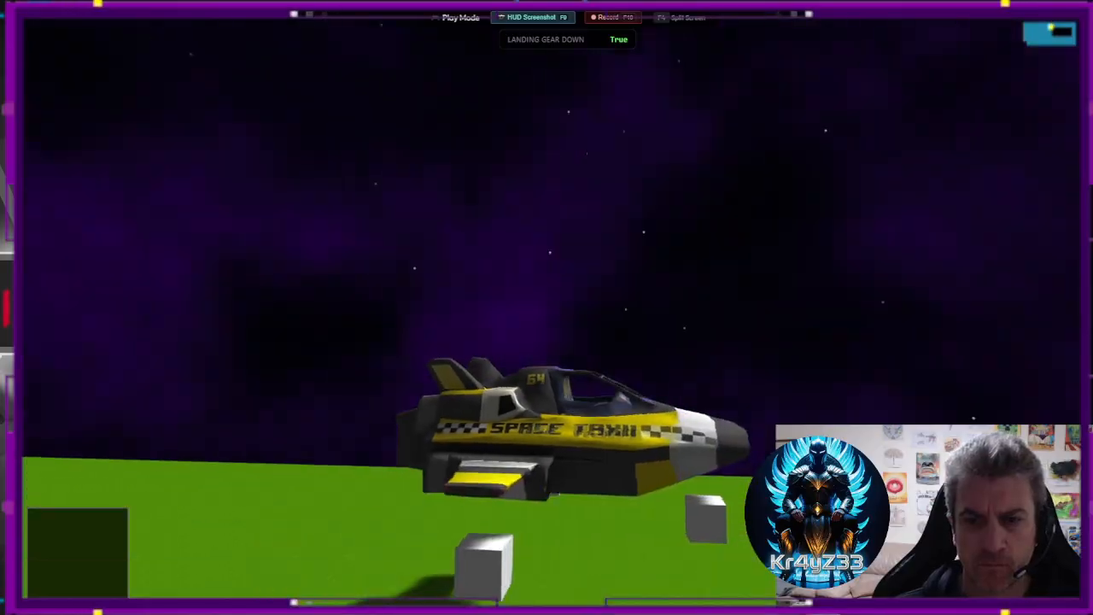
{"action": "key", "text": "g"}
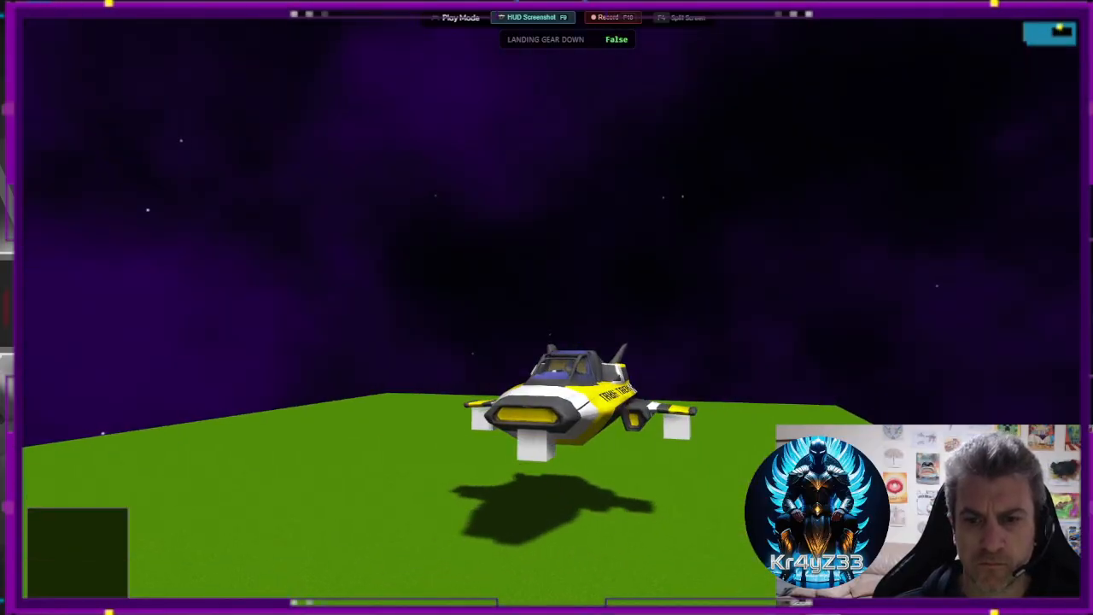
Fly the taxi around above the green floor with the landing gear raised to check its ground clearance.
{"action": "key", "text": "w"}
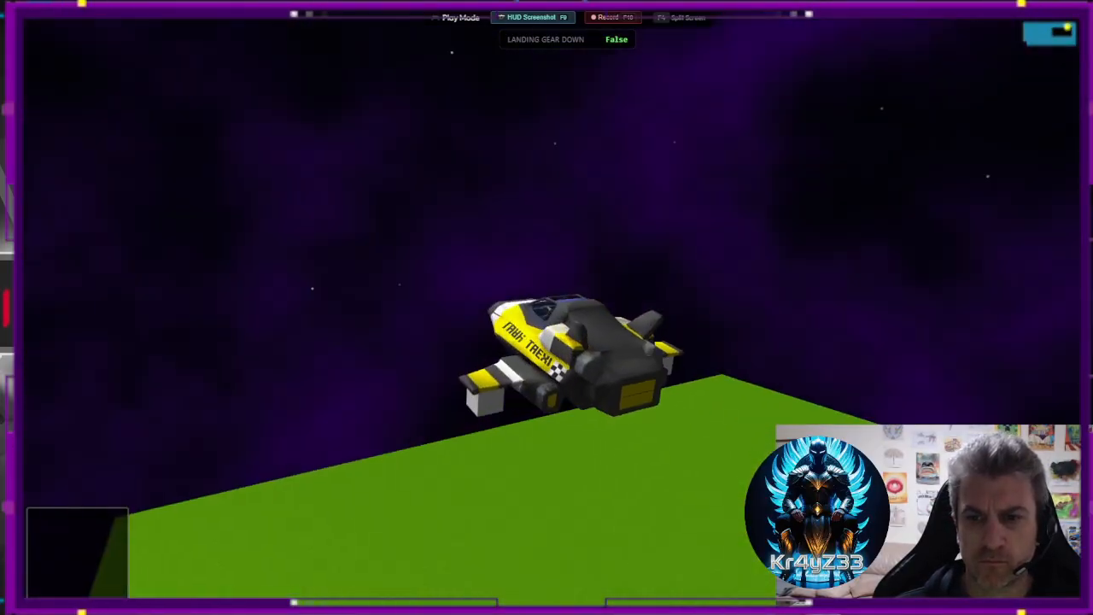
{"action": "key", "text": "a"}
{"action": "key", "text": "d"}
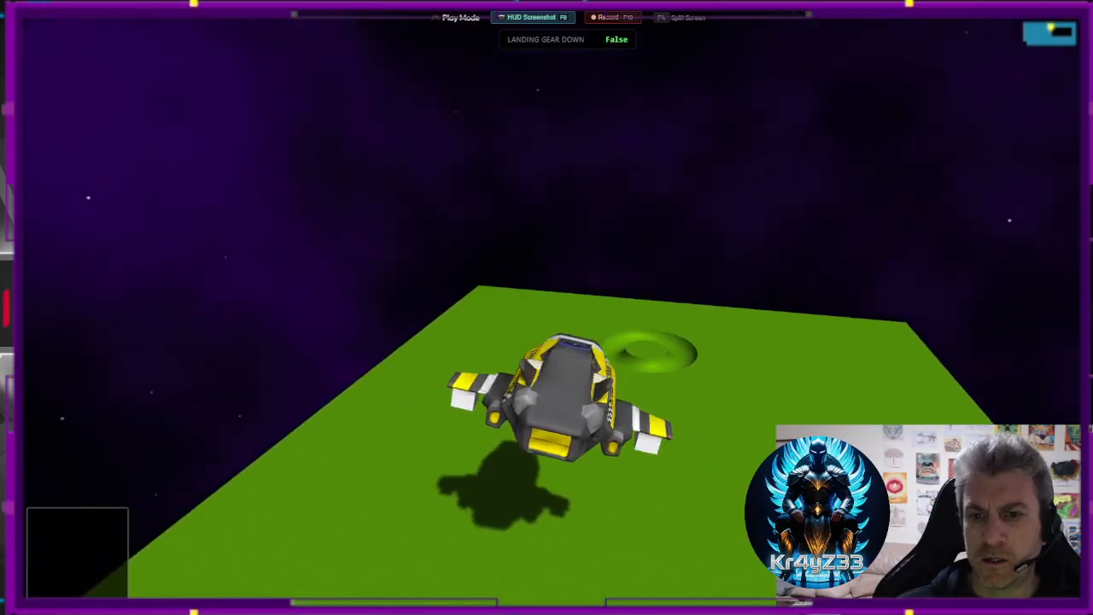
{"action": "key", "text": "a"}
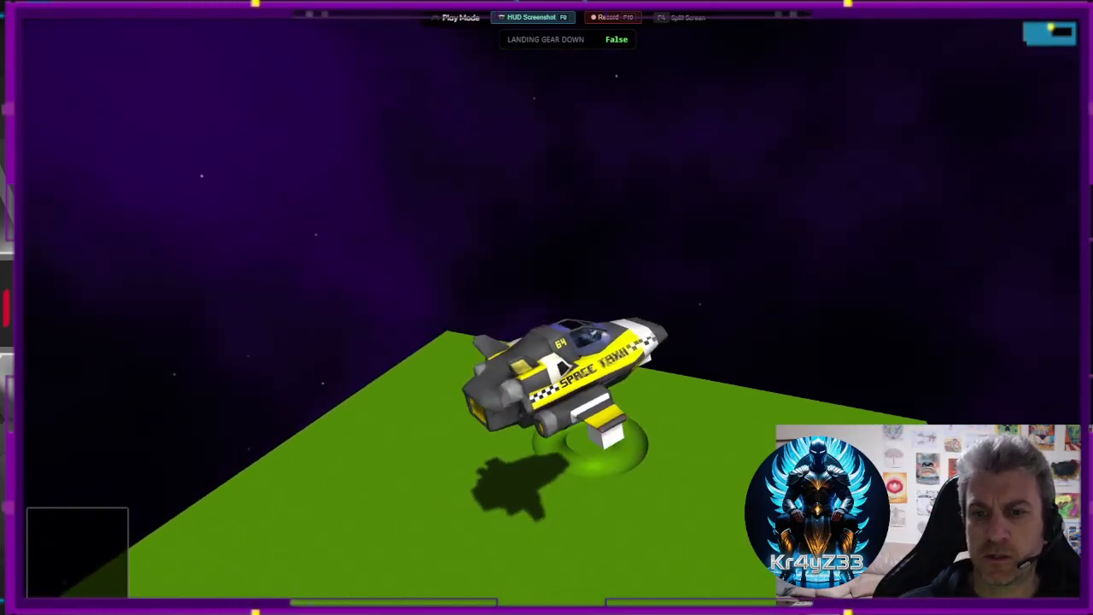
{"action": "key", "text": "a"}
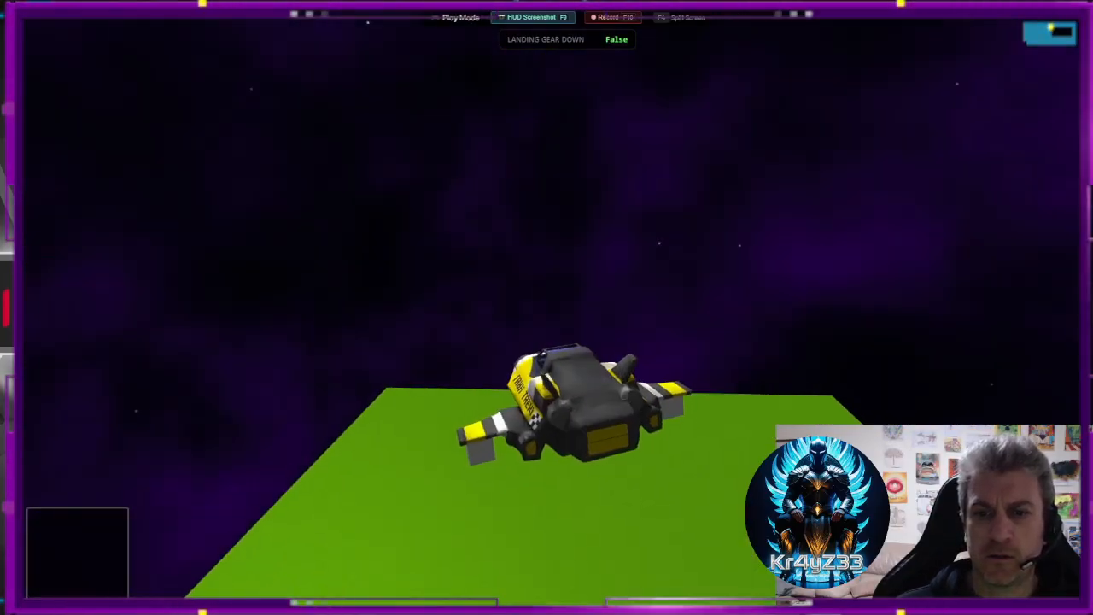
{"action": "key", "text": "a"}
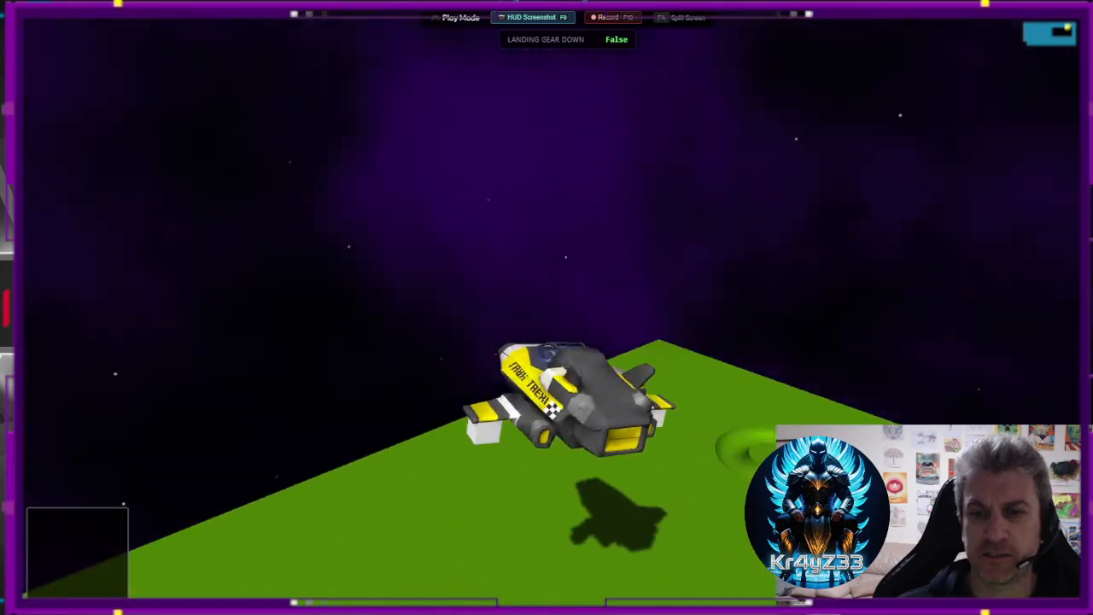
{"action": "key", "text": "d"}
Lower the landing gear, steer the taxi low over the floor and end the play test.
{"action": "key", "text": "g"}
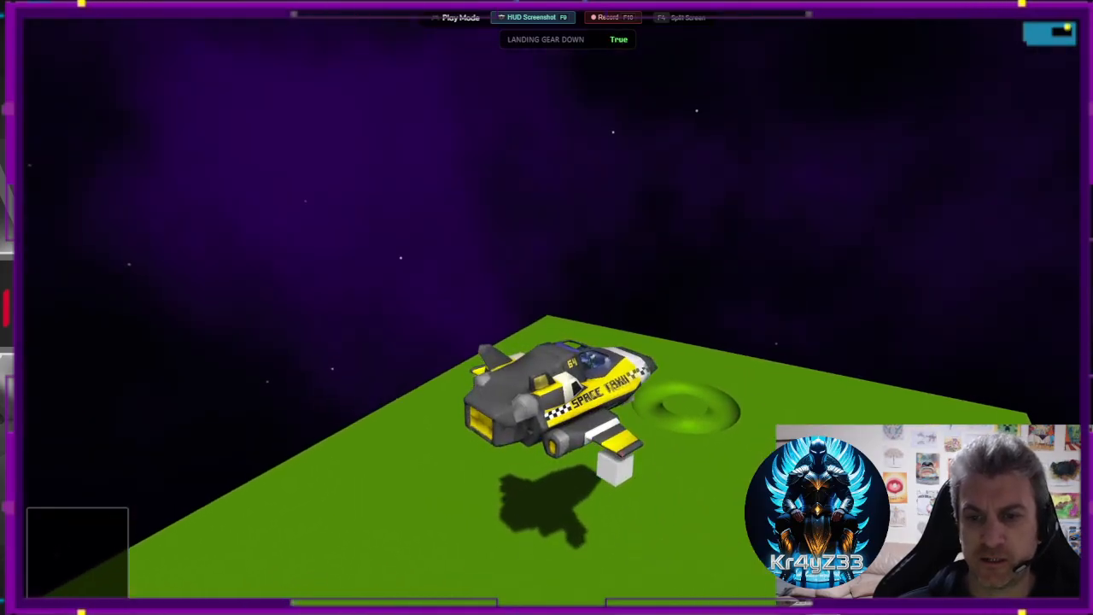
{"action": "key", "text": "a"}
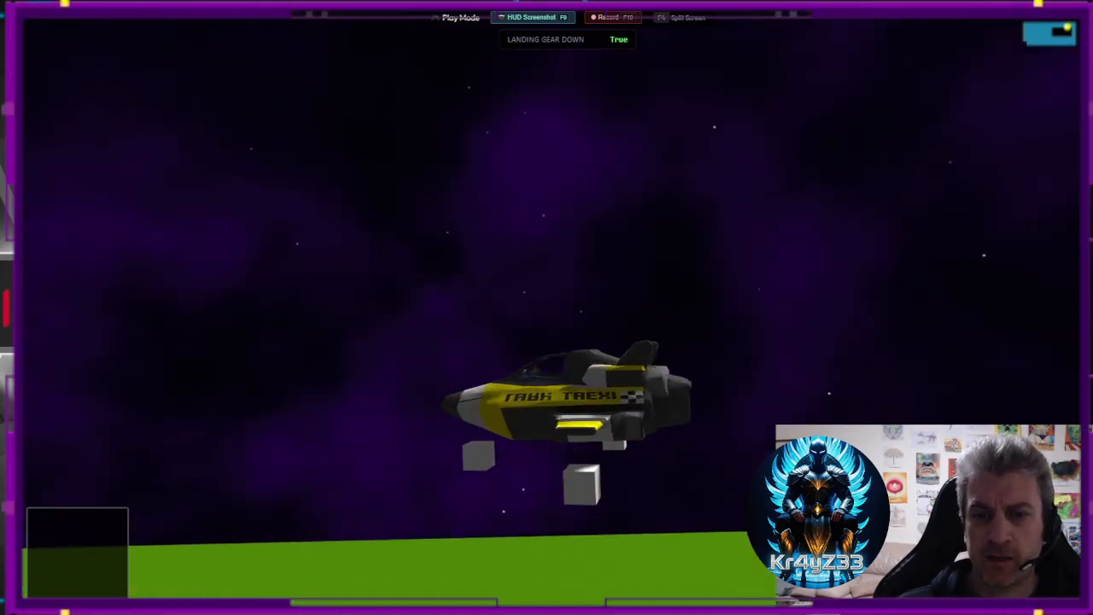
{"action": "key", "text": "d"}
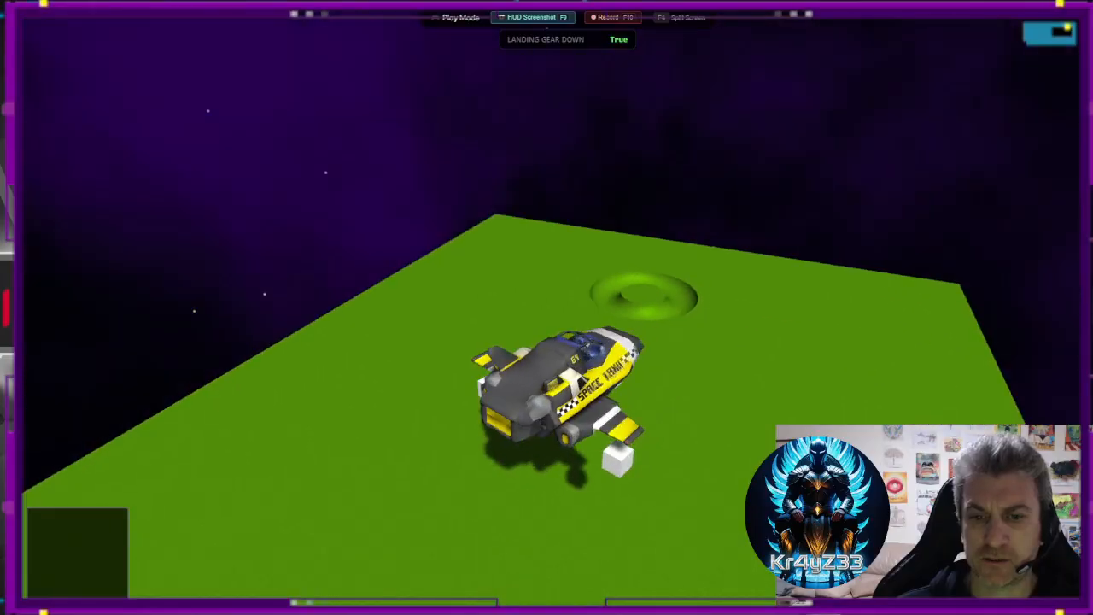
{"action": "key", "text": "a"}
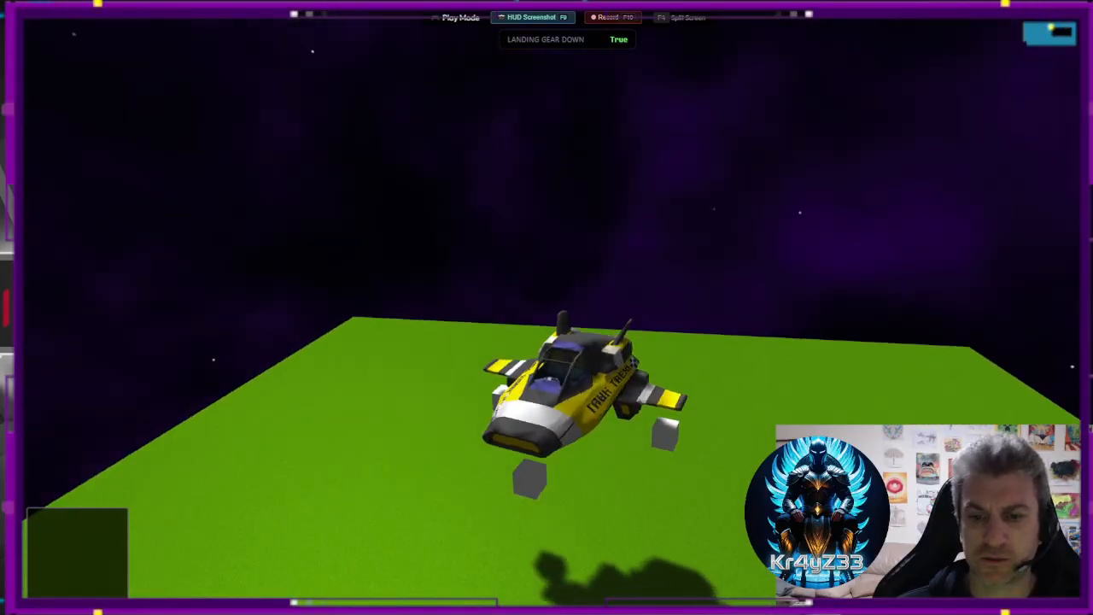
{"action": "key", "text": "d"}
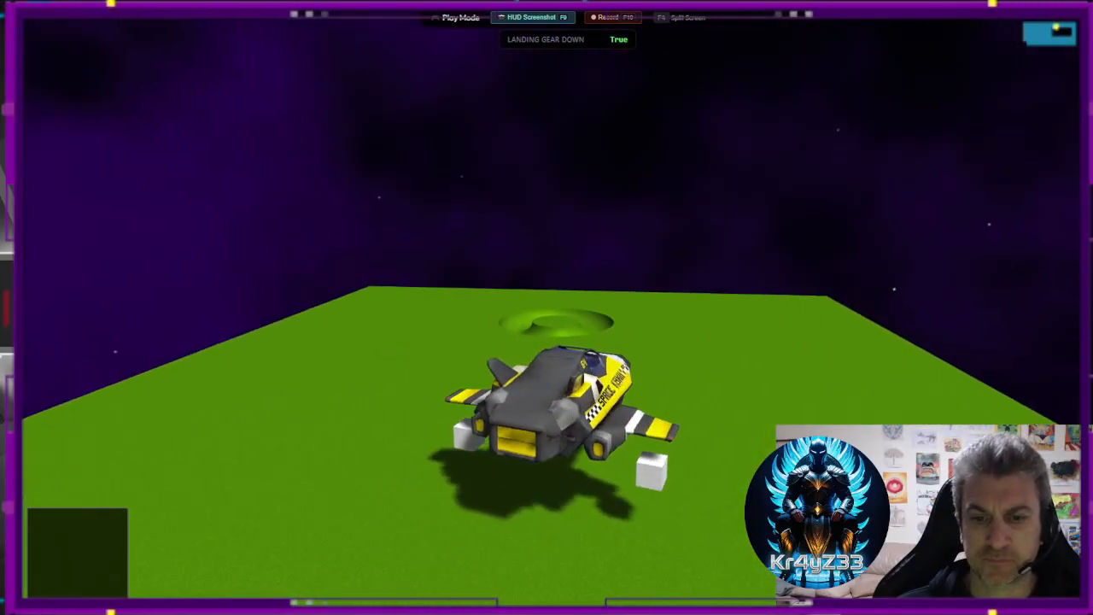
{"action": "key", "text": "d"}
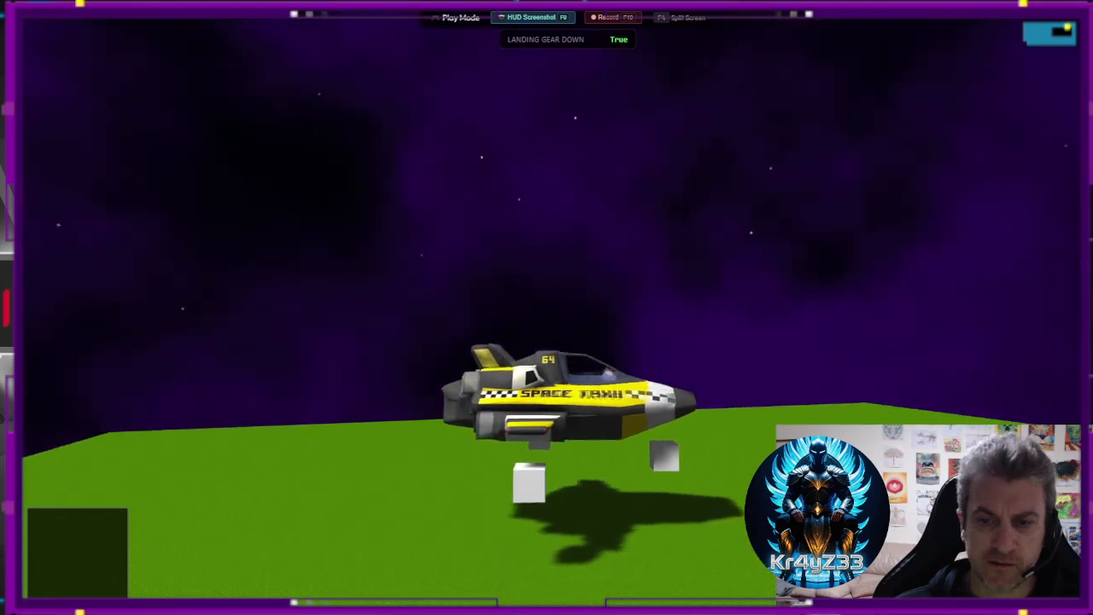
{"action": "key", "text": "Escape"}
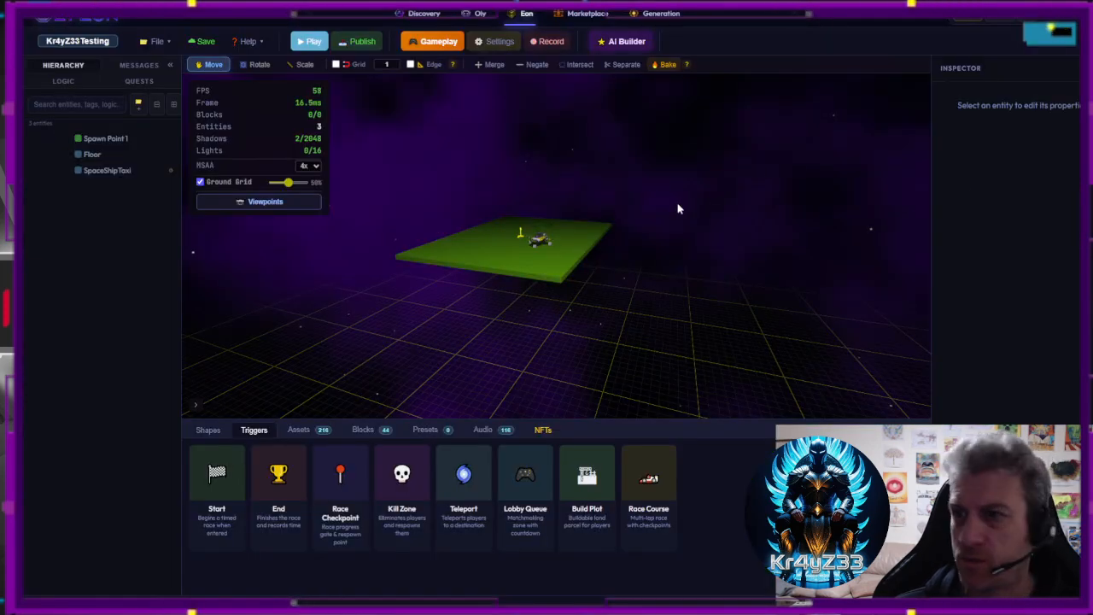
Set the SpaceShipTaxi's vehicle Ground Offset to -15.
{"action": "left_click", "coordinate": [106, 170]}
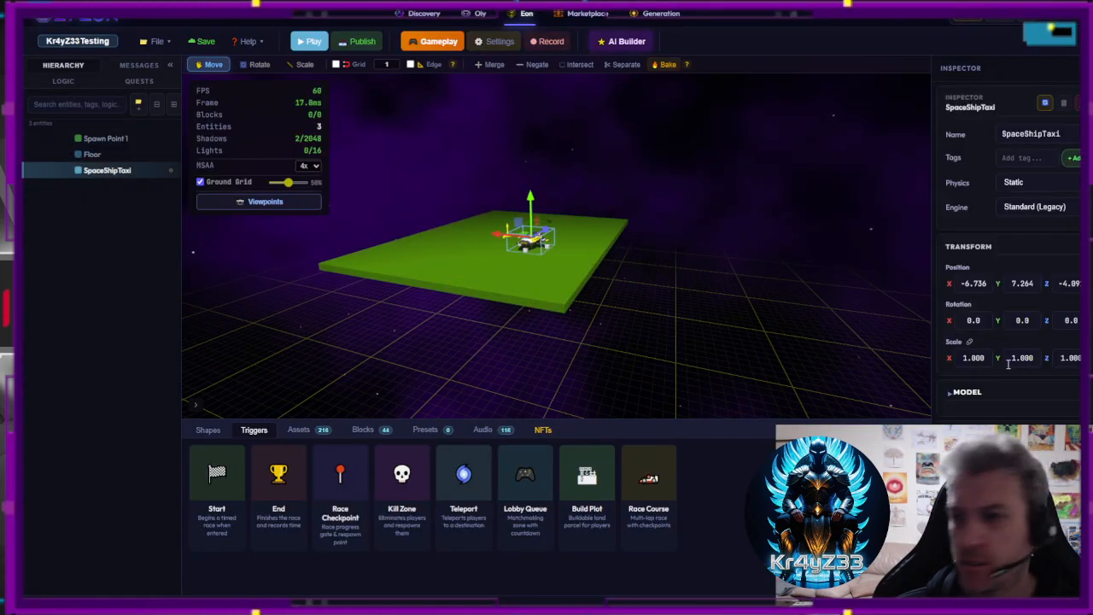
{"action": "scroll", "coordinate": [1007, 363], "scroll_direction": "down", "scroll_amount": 1}
{"action": "scroll", "coordinate": [1044, 383], "scroll_direction": "down", "scroll_amount": 5}
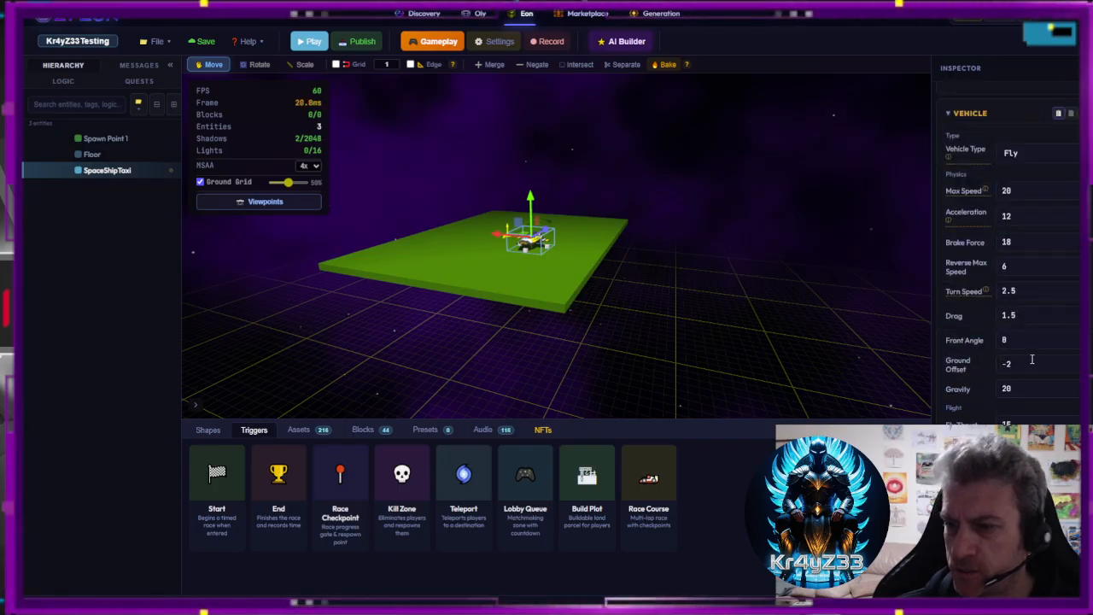
{"action": "left_click_drag", "start_coordinate": [1031, 364], "coordinate": [926, 366]}
{"action": "type", "text": "-"}
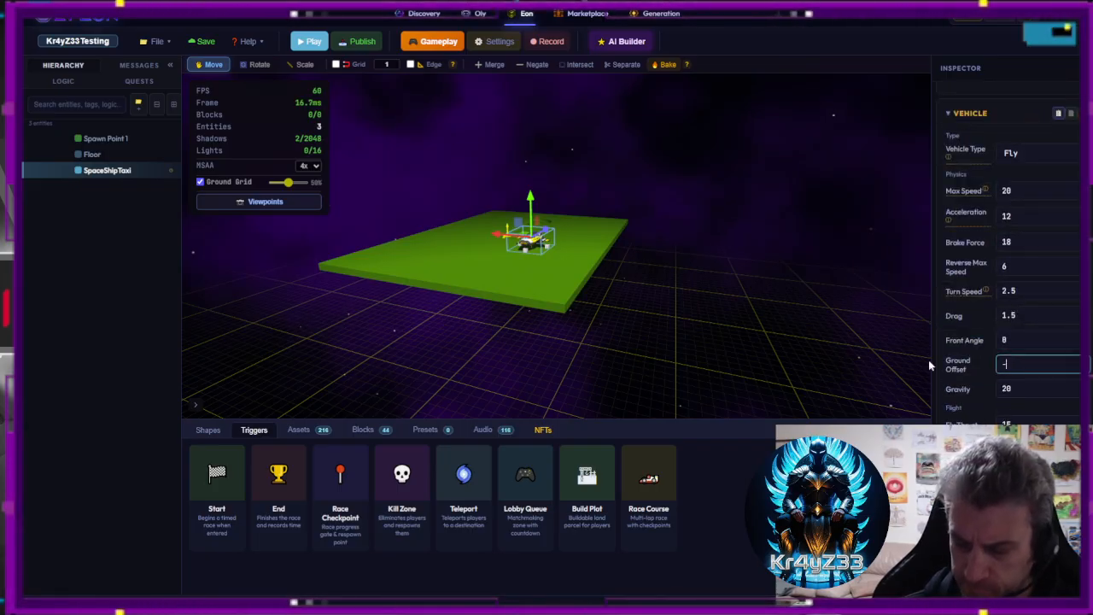
{"action": "type", "text": "15"}
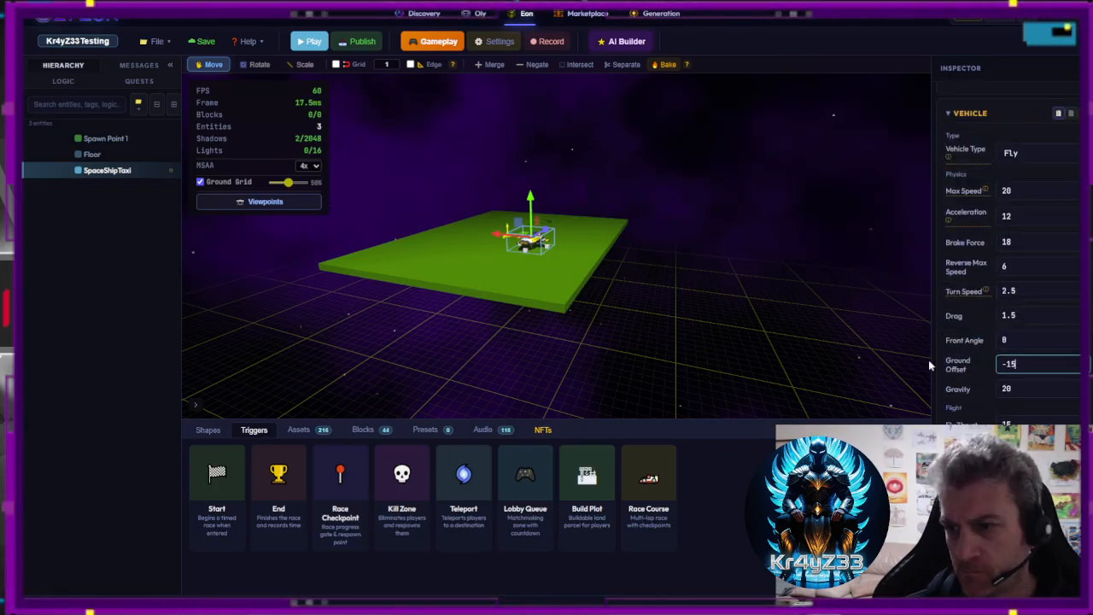
Play-test the boarded taxi's landing gear toggle again, return to the editor and inspect the landing gear blocks up close.
{"action": "left_click", "coordinate": [309, 41]}
{"action": "key", "text": "e"}
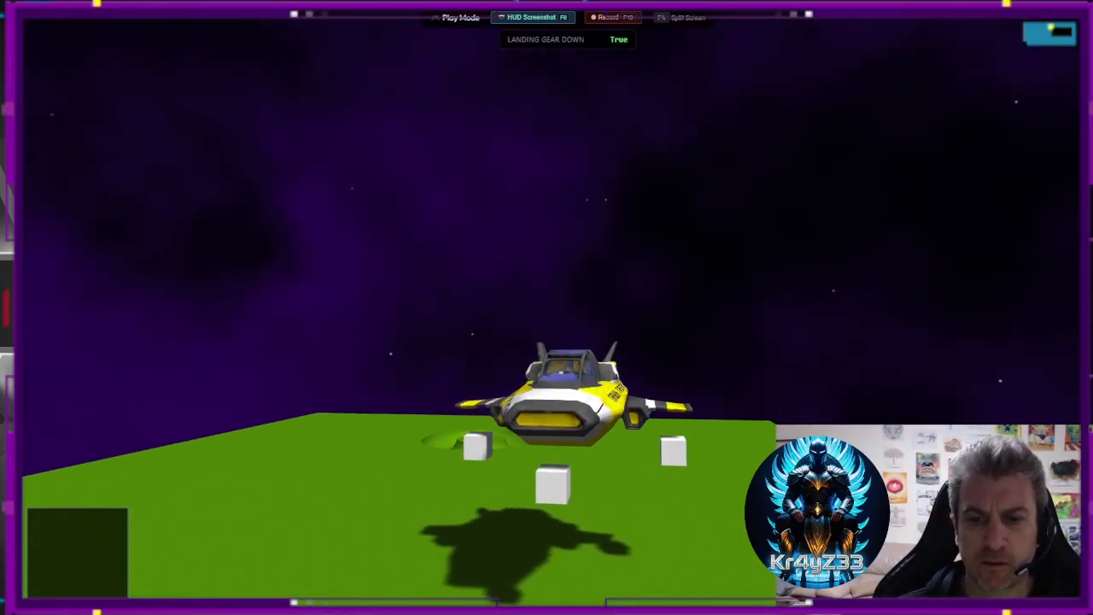
{"action": "key", "text": "g"}
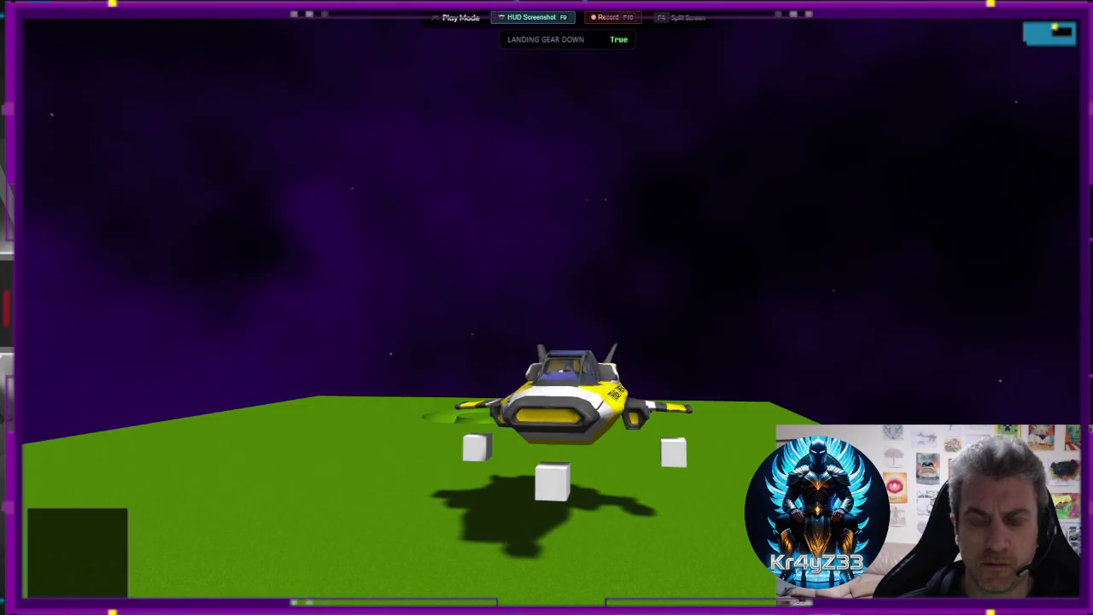
{"action": "key", "text": "g"}
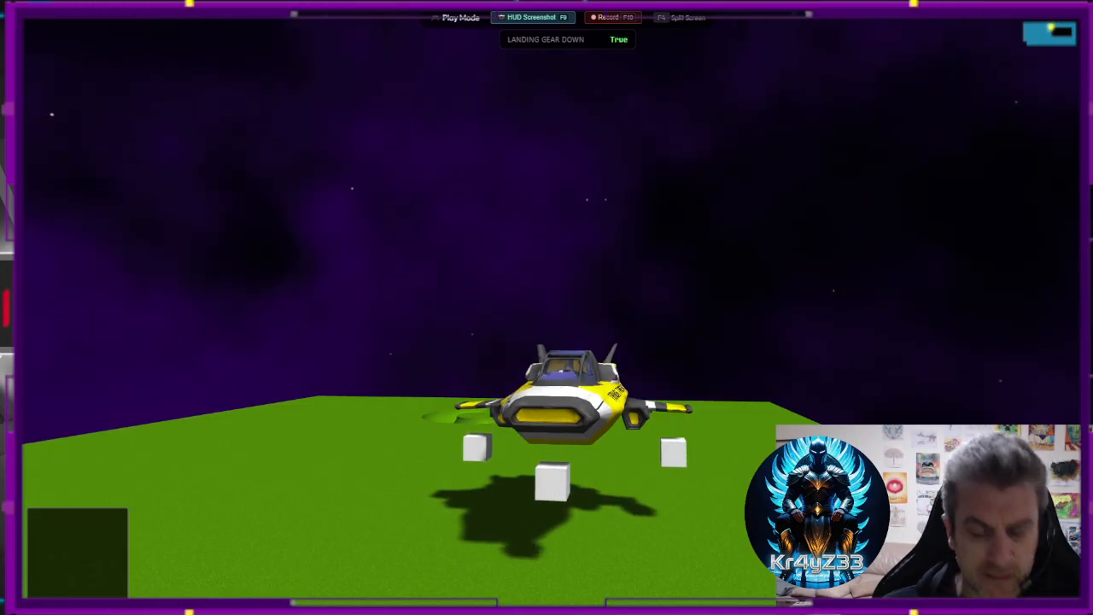
{"action": "key", "text": "Escape"}
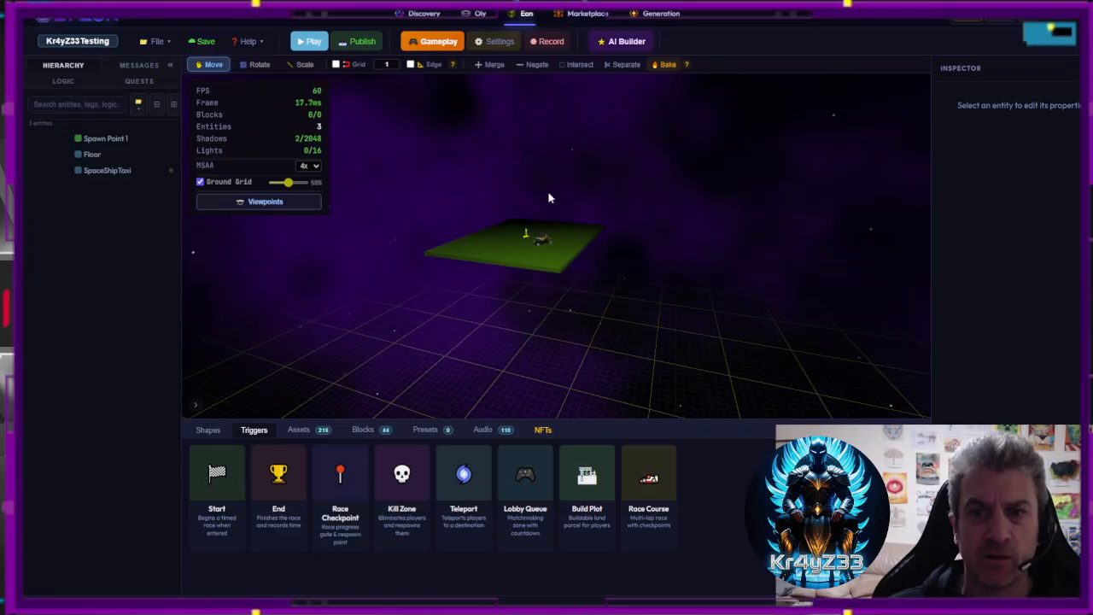
{"action": "left_click_drag", "start_coordinate": [539, 228], "coordinate": [591, 208]}
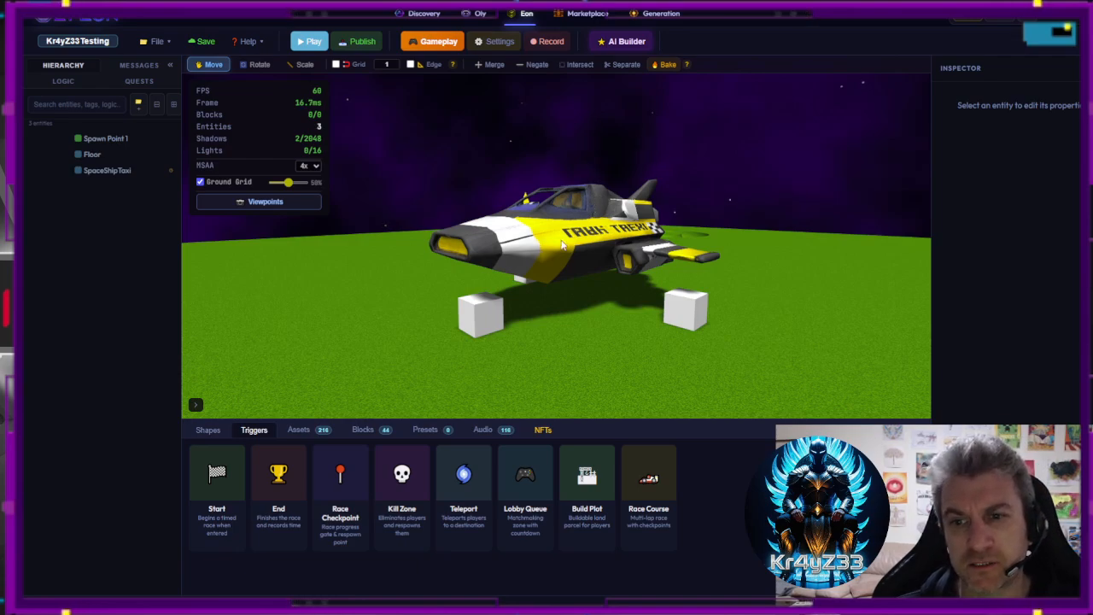
{"action": "left_click_drag", "start_coordinate": [548, 246], "coordinate": [578, 230]}
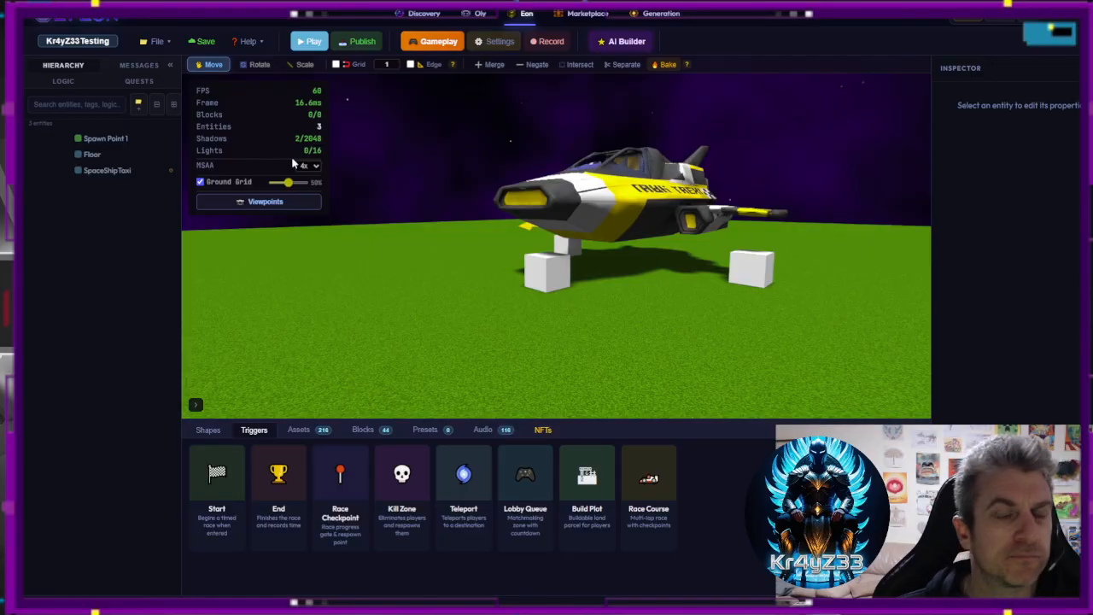
Add a global True/False gameplay variable named Life 1 with a default of True.
{"action": "left_click_drag", "start_coordinate": [452, 186], "coordinate": [432, 169]}
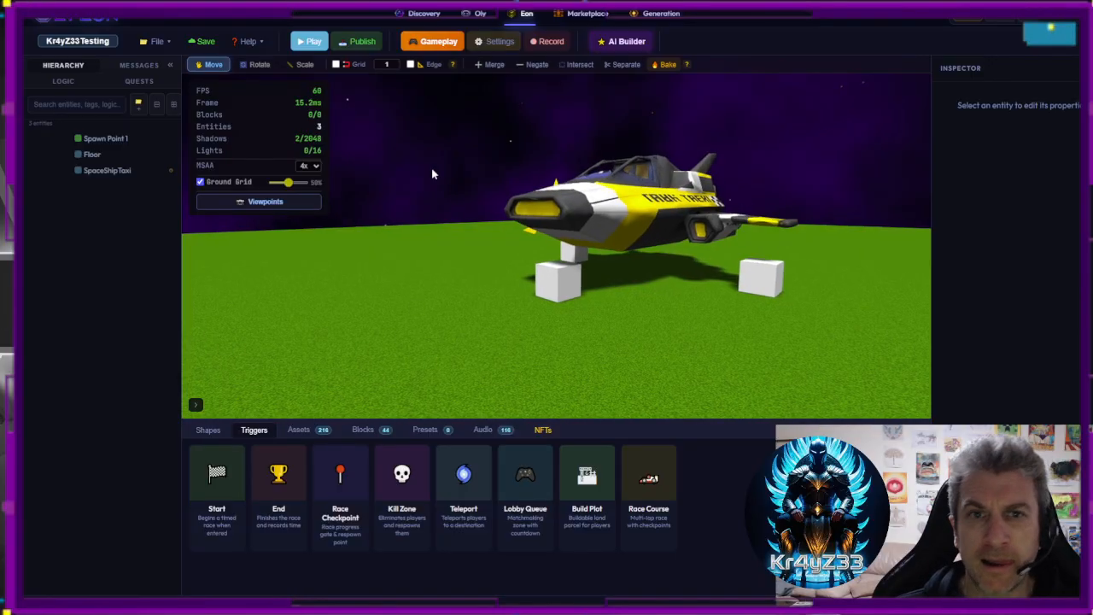
{"action": "left_click", "coordinate": [443, 45]}
{"action": "left_click", "coordinate": [209, 72]}
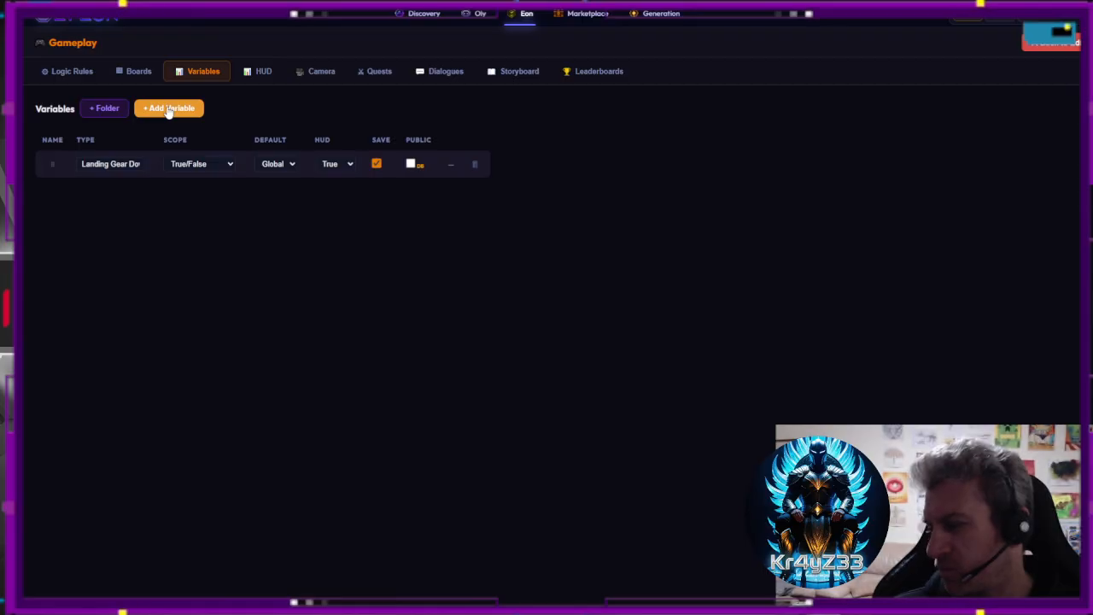
{"action": "left_click", "coordinate": [169, 110]}
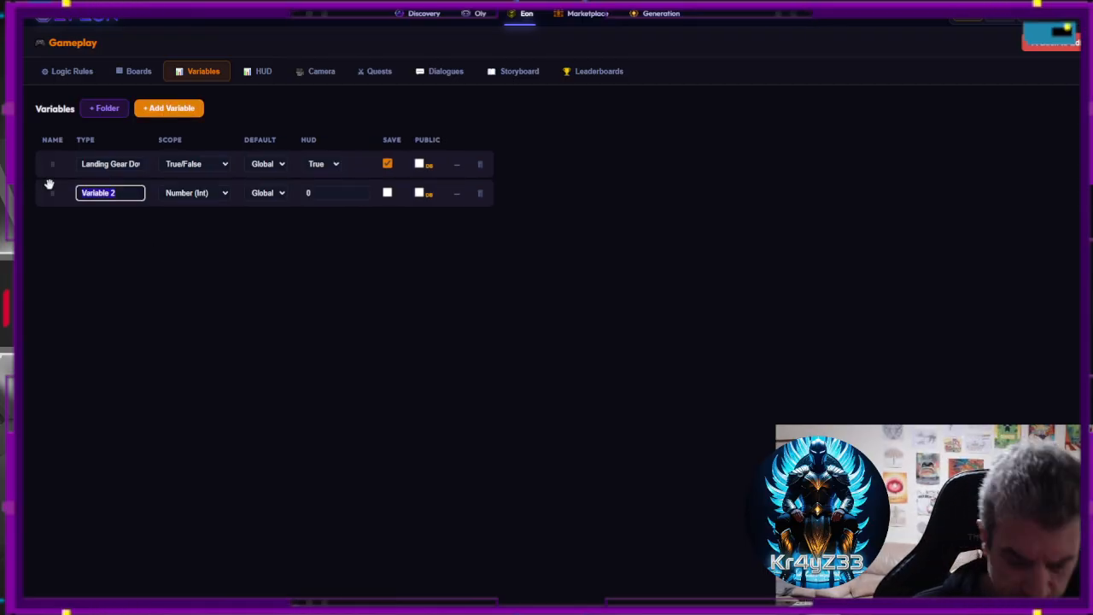
{"action": "type", "text": "Life 1"}
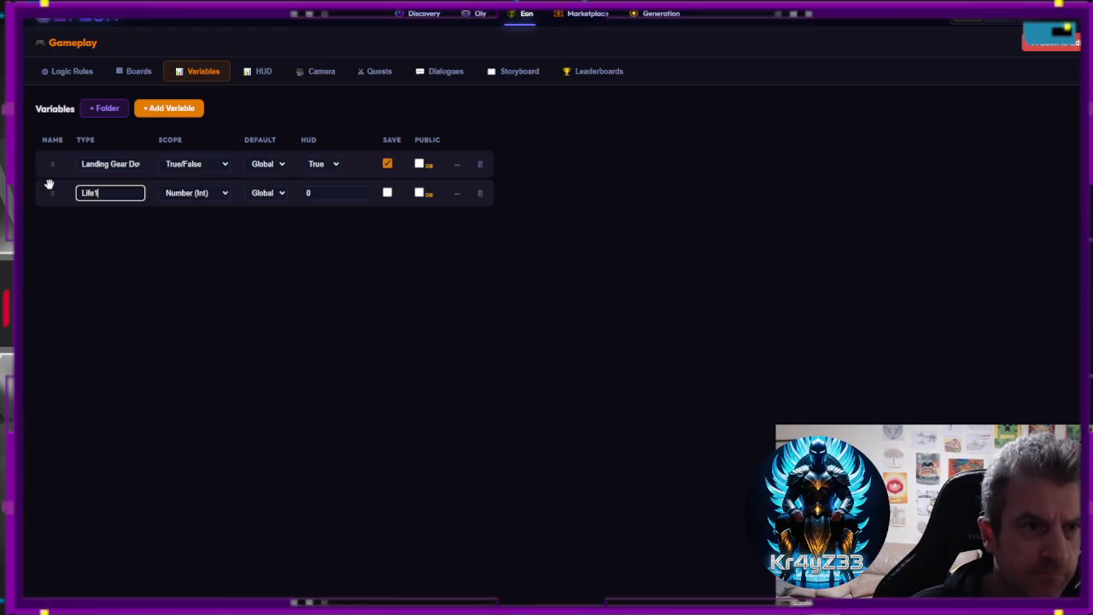
{"action": "key", "text": "Return"}
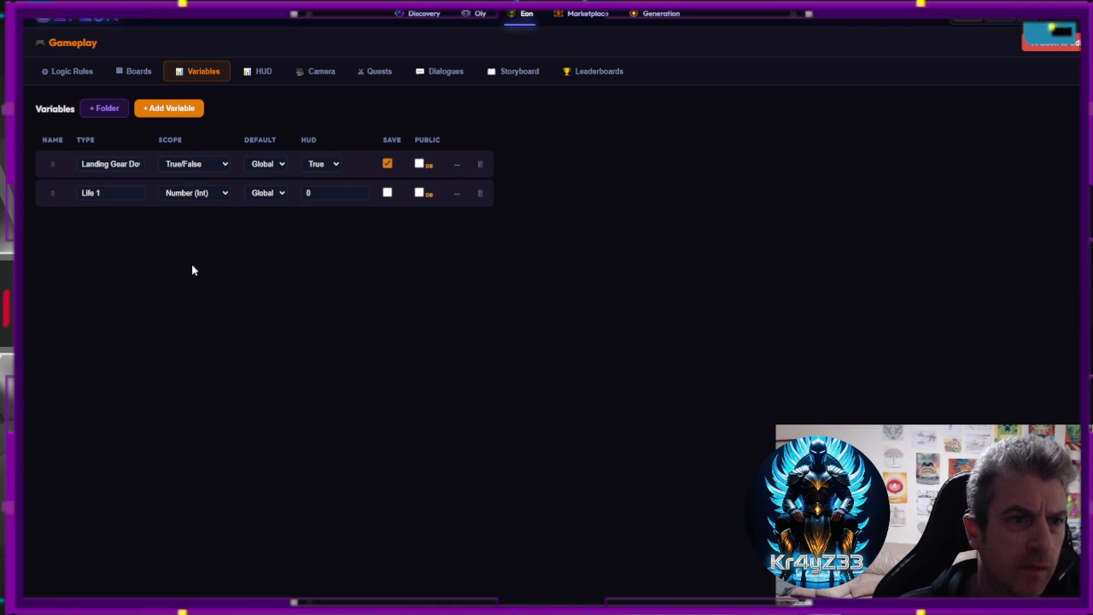
{"action": "left_click", "coordinate": [186, 233]}
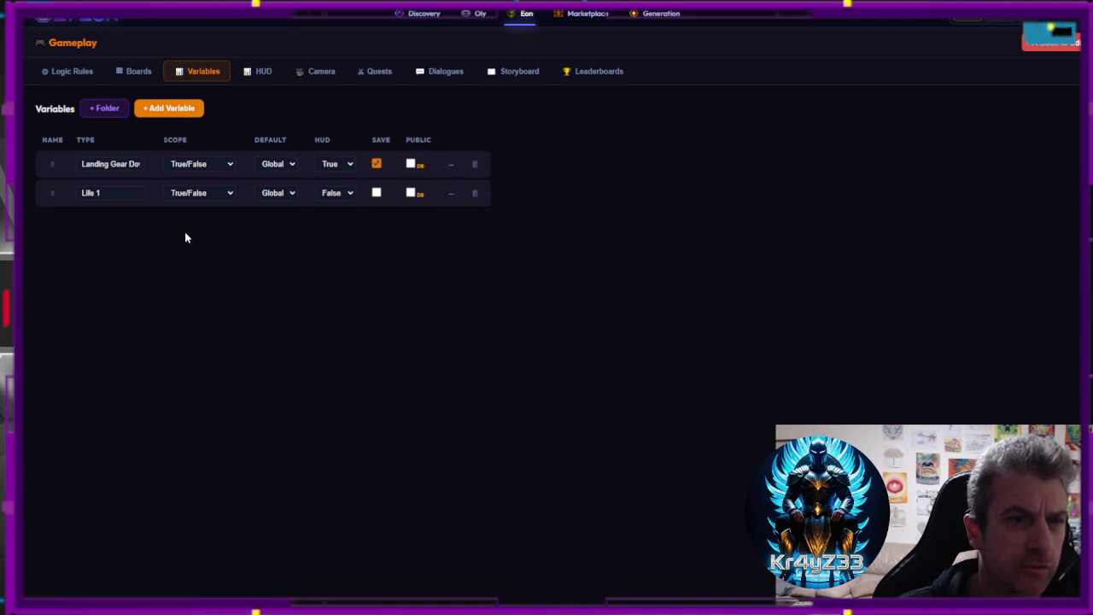
{"action": "left_click", "coordinate": [335, 224]}
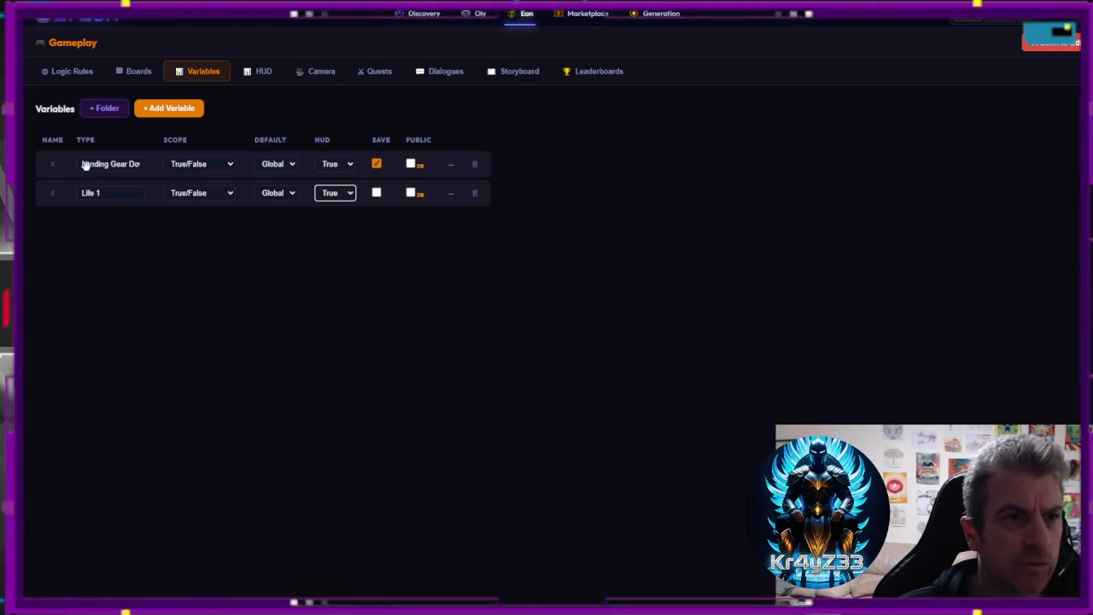
Add a global True/False variable named Life 2 with default True, and enable HUD display for both Life 1 and Life 2.
{"action": "left_click", "coordinate": [176, 107]}
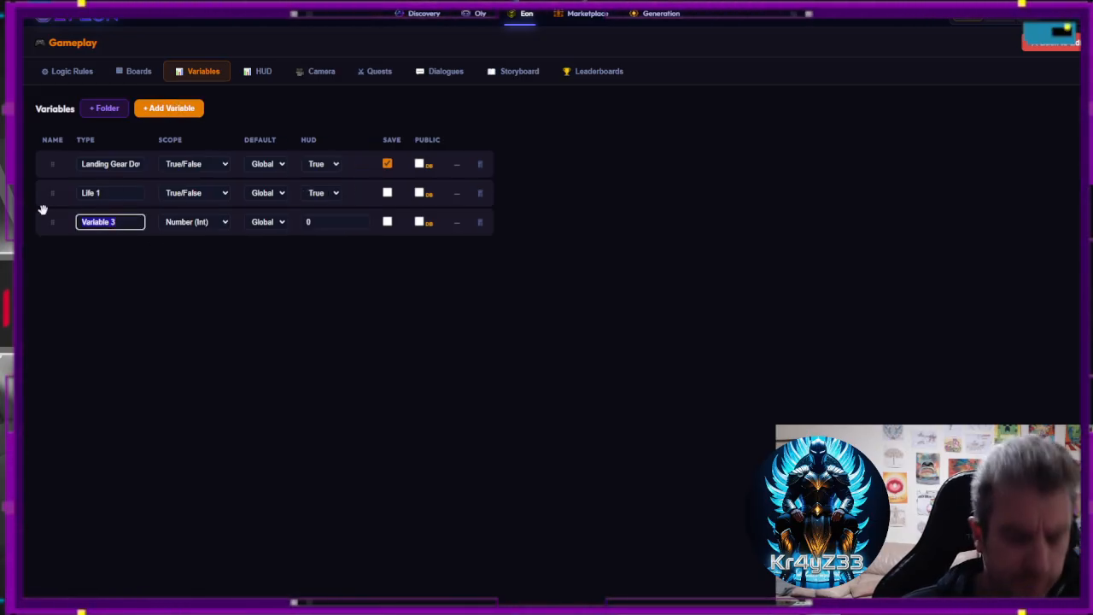
{"action": "left_click", "coordinate": [215, 225]}
{"action": "left_click", "coordinate": [188, 291]}
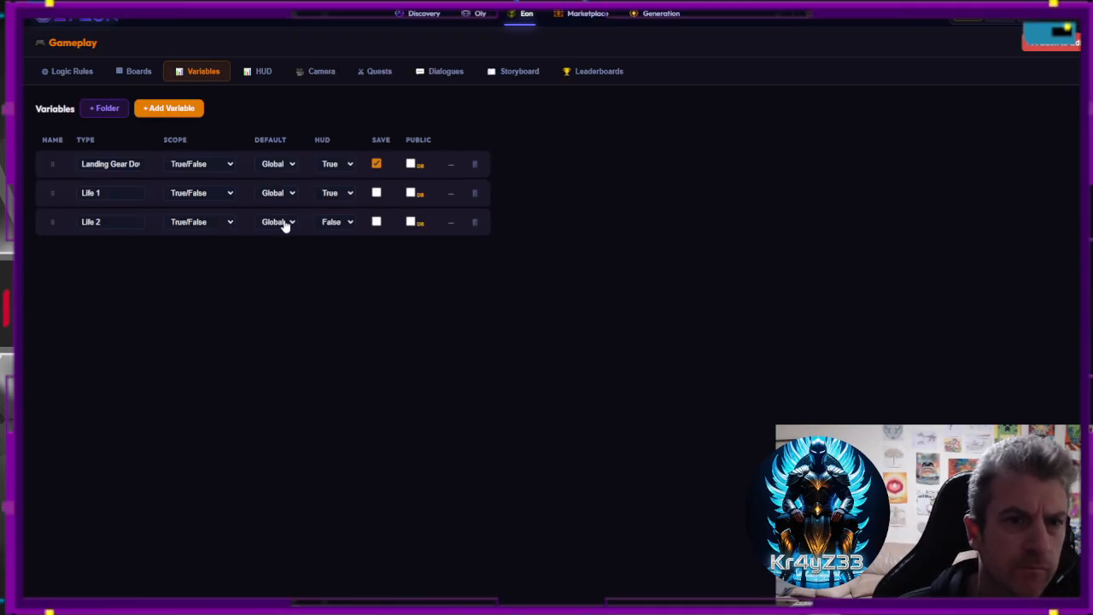
{"action": "left_click", "coordinate": [377, 193]}
{"action": "left_click", "coordinate": [376, 222]}
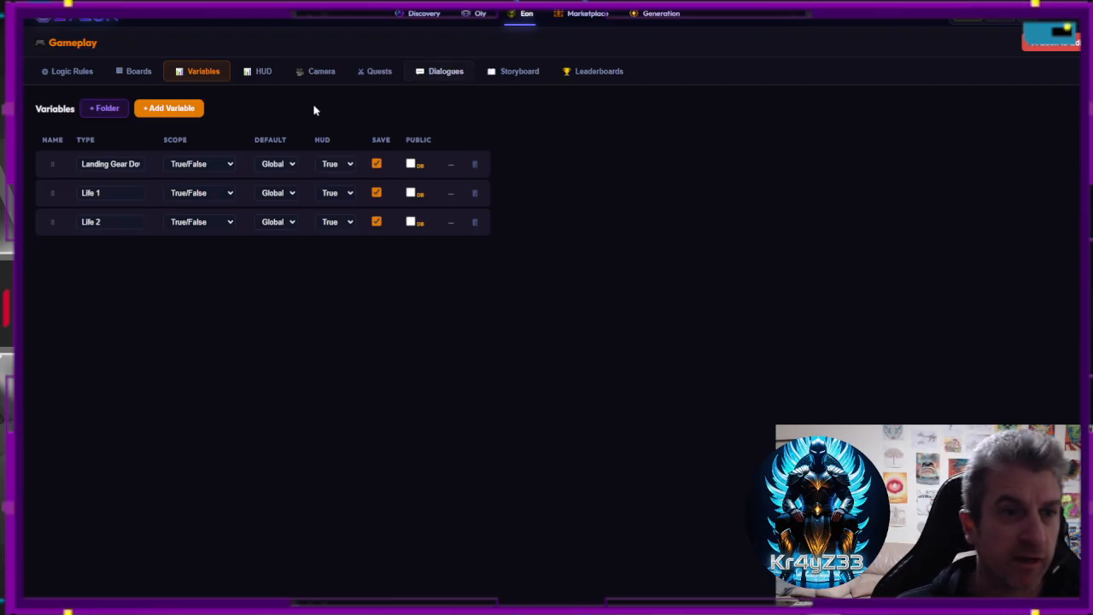
Assign the Life 1 and Life 2 HUD elements to Variable Group 1, return to the scene editor and save the project.
{"action": "left_click", "coordinate": [256, 74]}
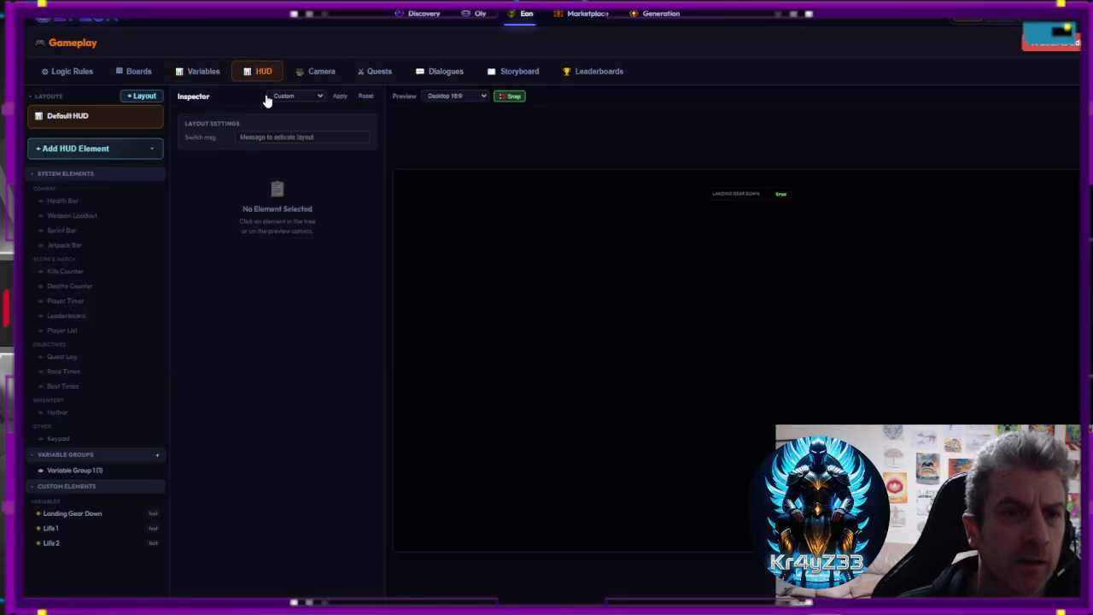
{"action": "left_click", "coordinate": [81, 528]}
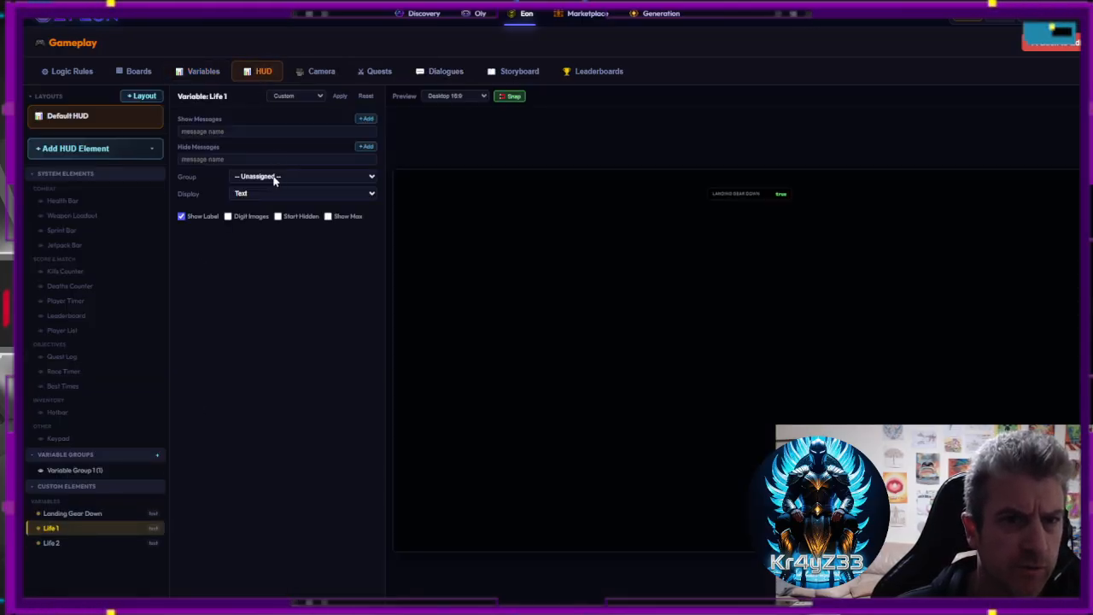
{"action": "left_click", "coordinate": [273, 176]}
{"action": "left_click", "coordinate": [275, 198]}
{"action": "left_click", "coordinate": [88, 544]}
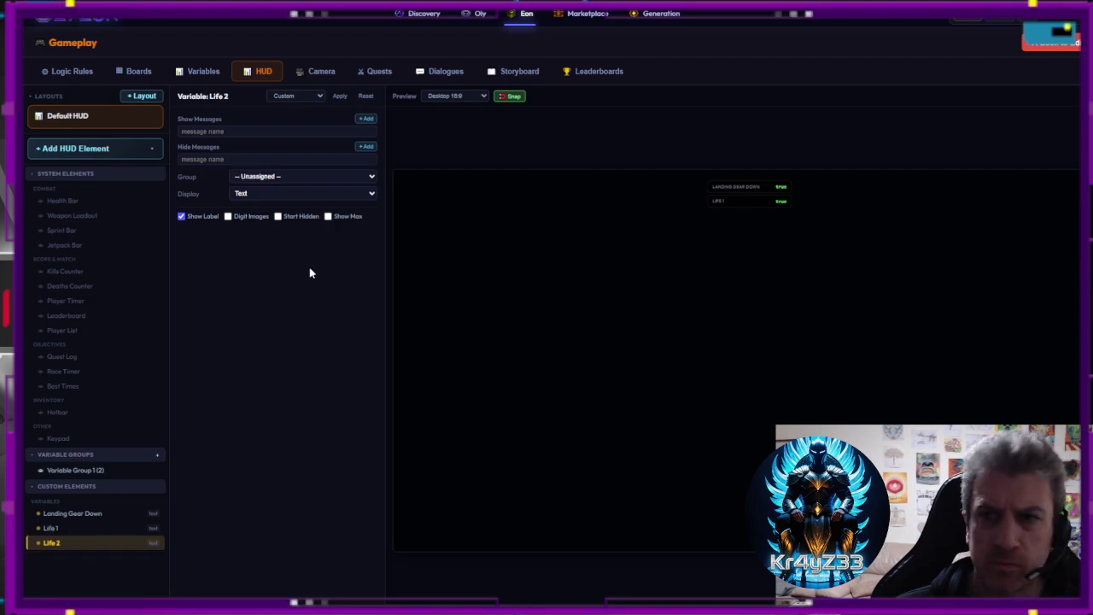
{"action": "left_click", "coordinate": [277, 207]}
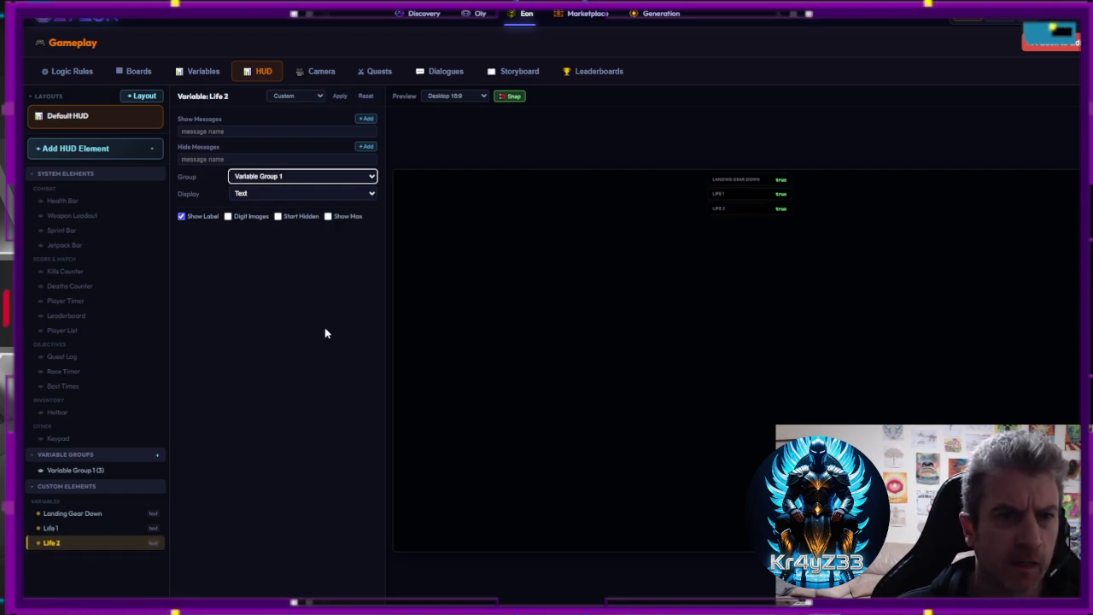
{"action": "left_click", "coordinate": [1072, 46]}
{"action": "left_click", "coordinate": [206, 45]}
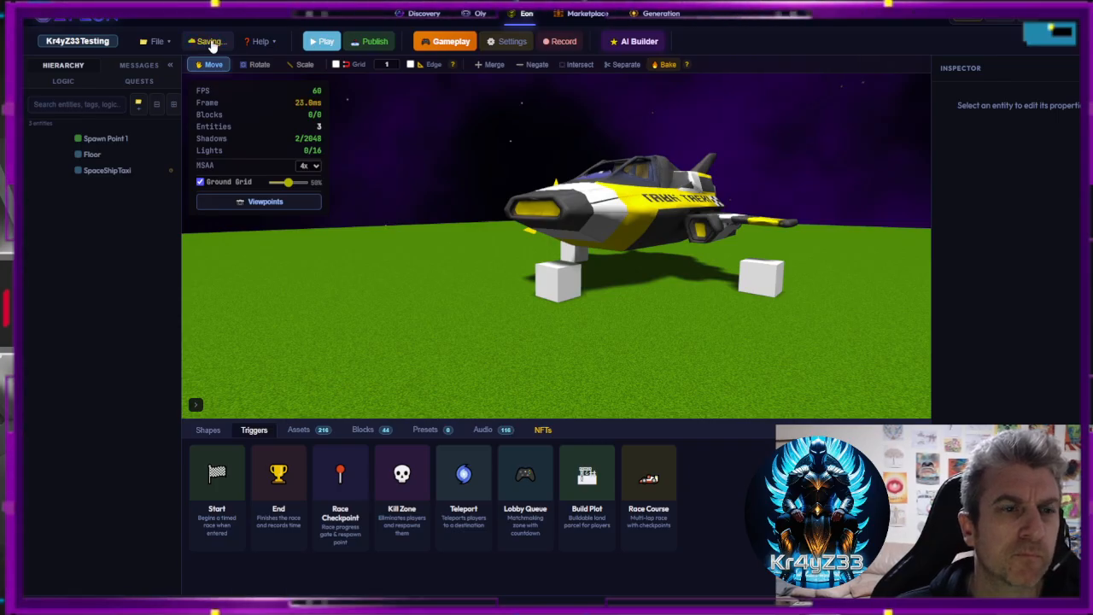
Try to enable the Health Component on Spawn Point 1.
{"action": "left_click_drag", "start_coordinate": [523, 219], "coordinate": [542, 268]}
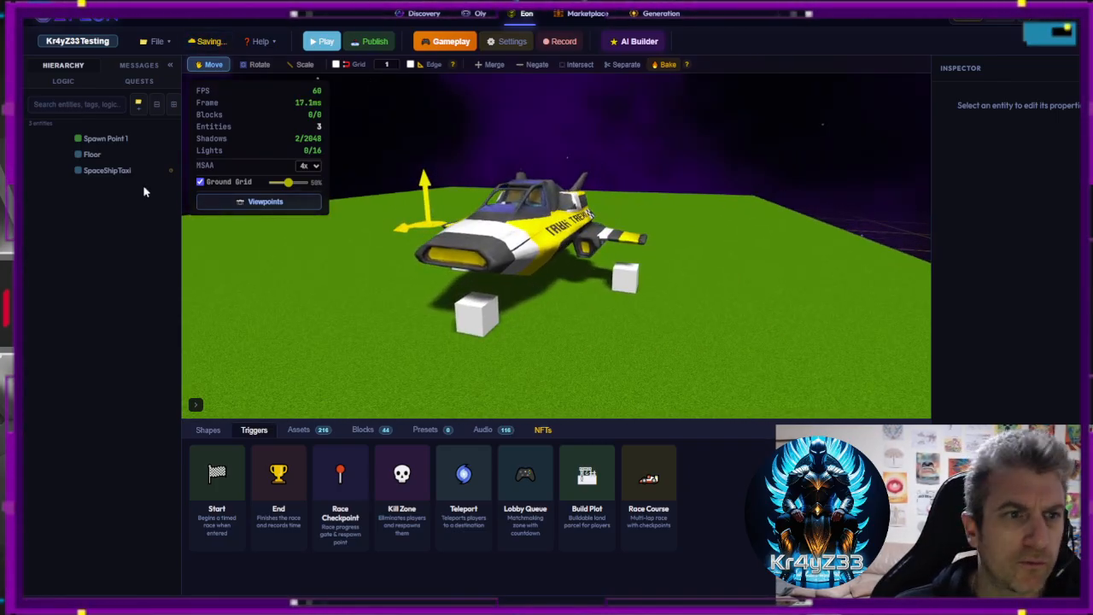
{"action": "left_click", "coordinate": [109, 138]}
{"action": "scroll", "coordinate": [973, 342], "scroll_direction": "down", "scroll_amount": 3}
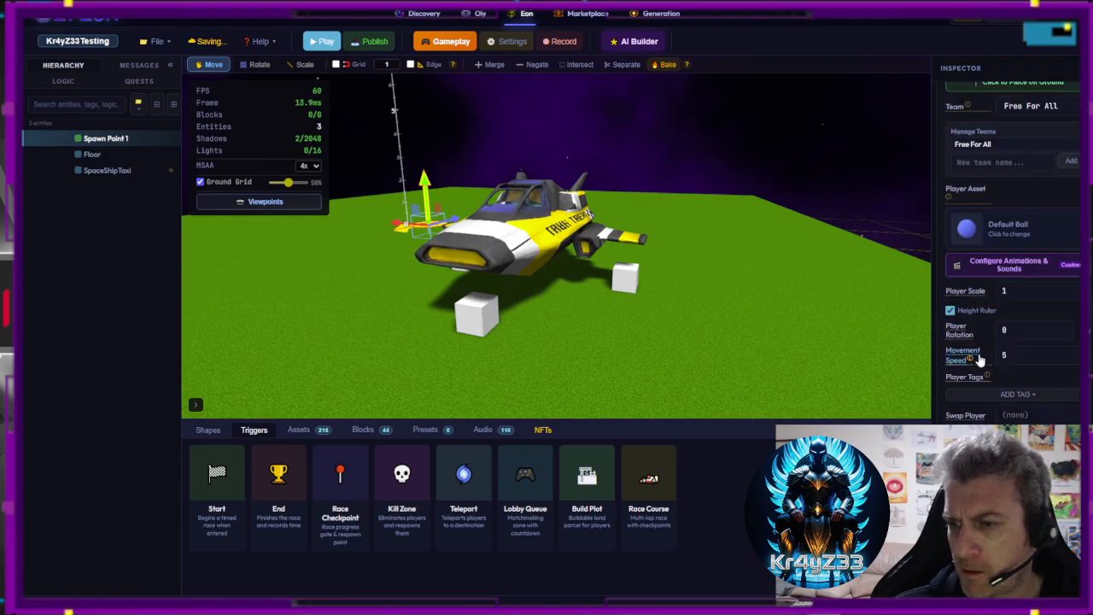
{"action": "scroll", "coordinate": [978, 366], "scroll_direction": "down", "scroll_amount": 2}
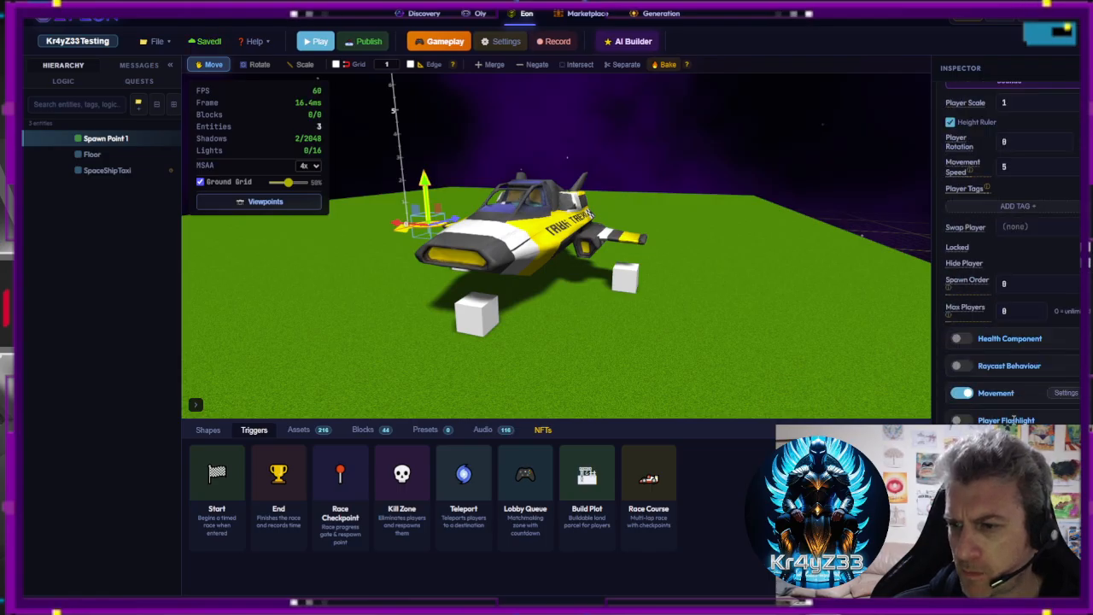
{"action": "left_click", "coordinate": [960, 339]}
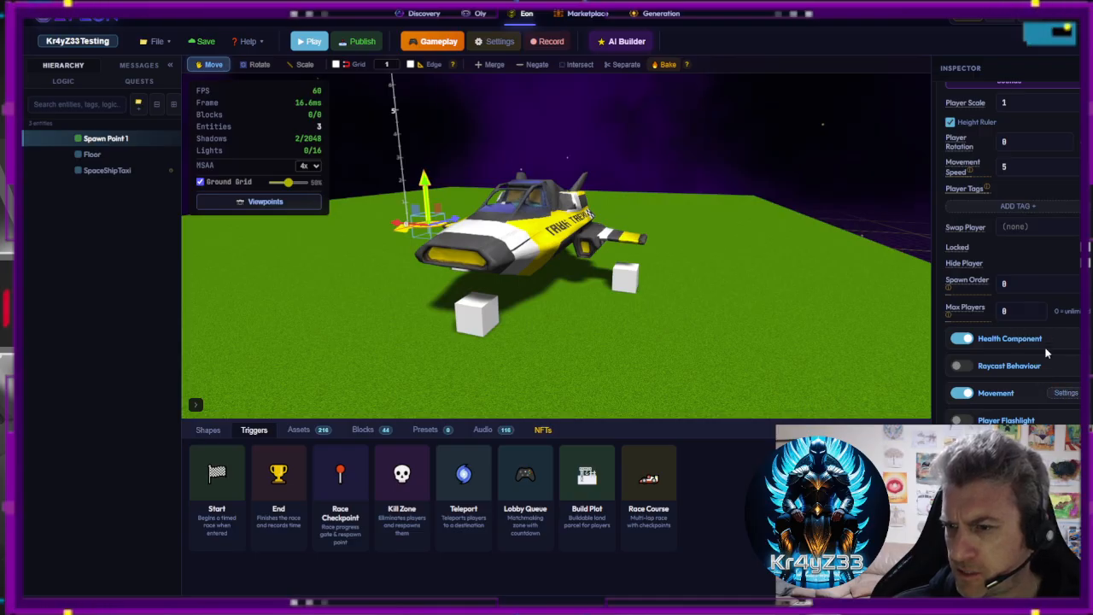
{"action": "scroll", "coordinate": [1008, 397], "scroll_direction": "up", "scroll_amount": 1}
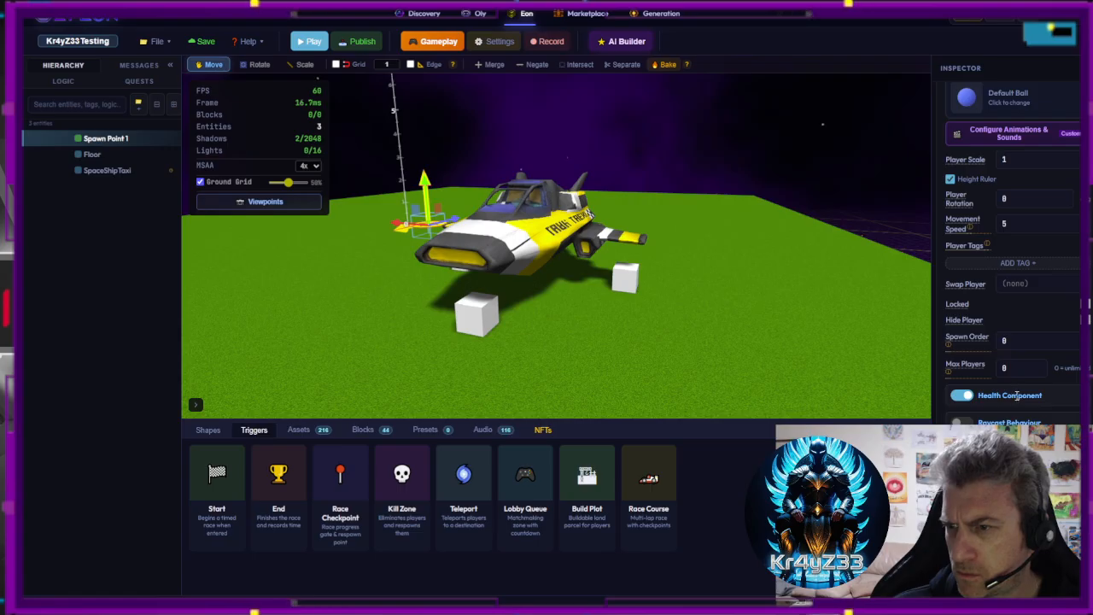
{"action": "scroll", "coordinate": [1016, 398], "scroll_direction": "down", "scroll_amount": 1}
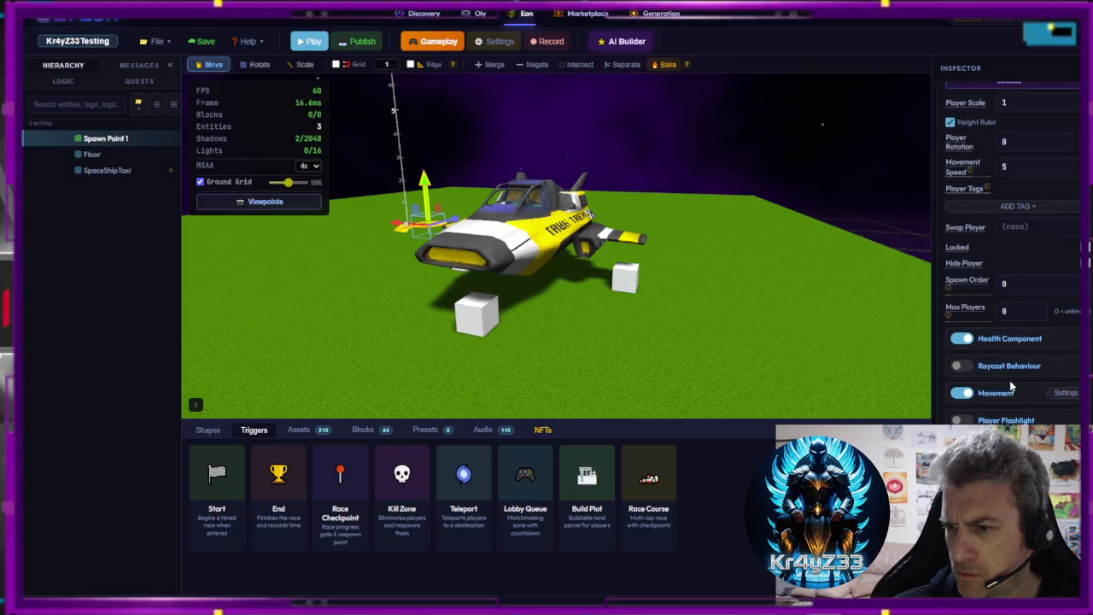
Reselect Spawn Point 1, try enabling its Health Component again and look through its properties for health settings.
{"action": "left_click", "coordinate": [109, 170]}
{"action": "left_click", "coordinate": [107, 139]}
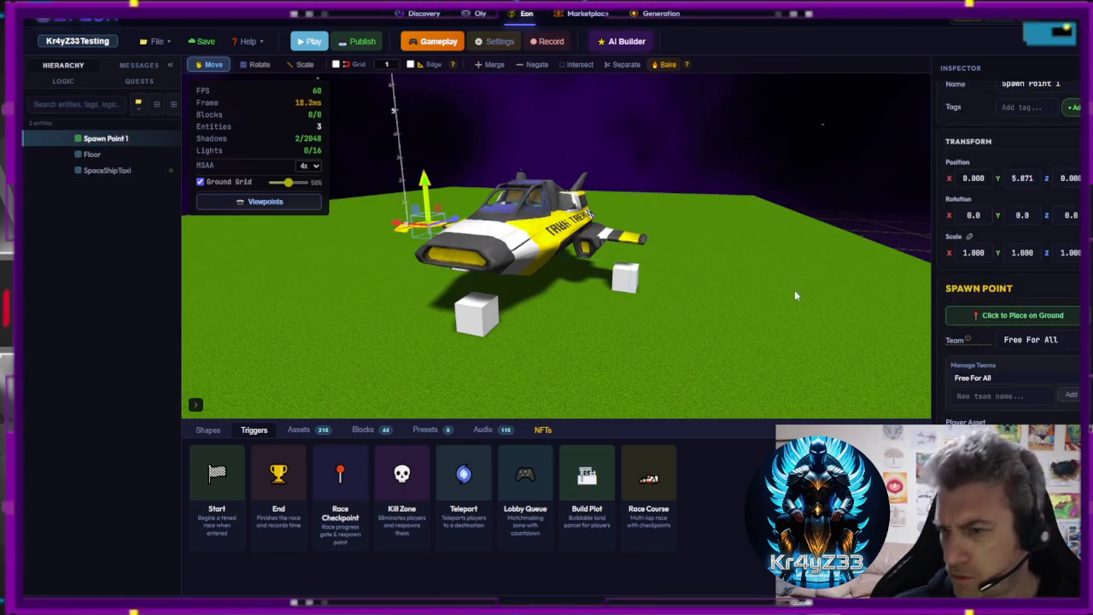
{"action": "scroll", "coordinate": [1007, 359], "scroll_direction": "down", "scroll_amount": 5}
{"action": "left_click", "coordinate": [960, 339]}
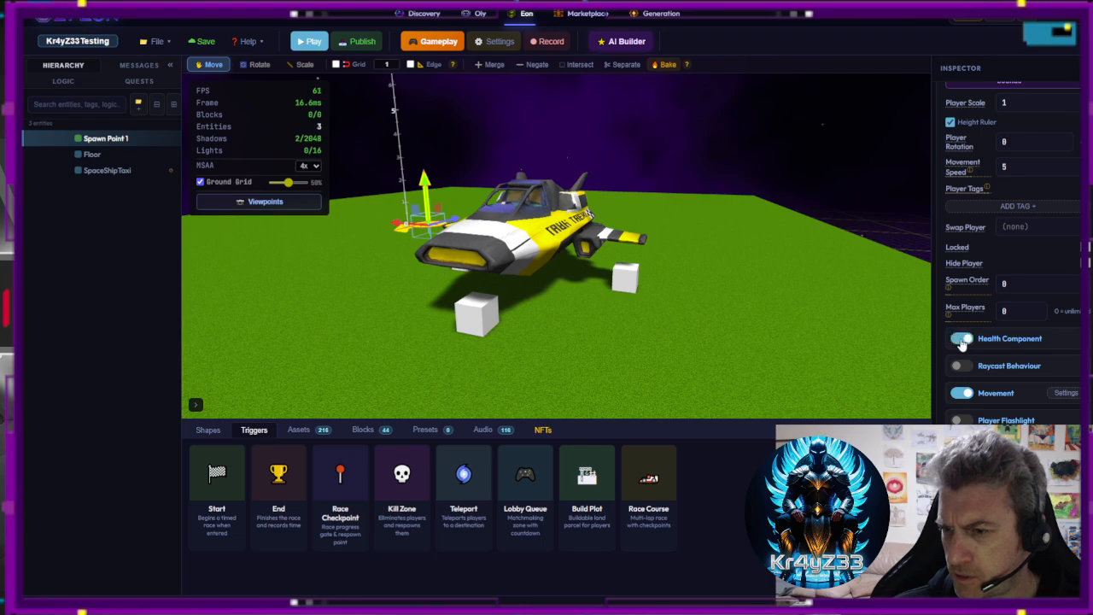
{"action": "scroll", "coordinate": [1028, 351], "scroll_direction": "up", "scroll_amount": 3}
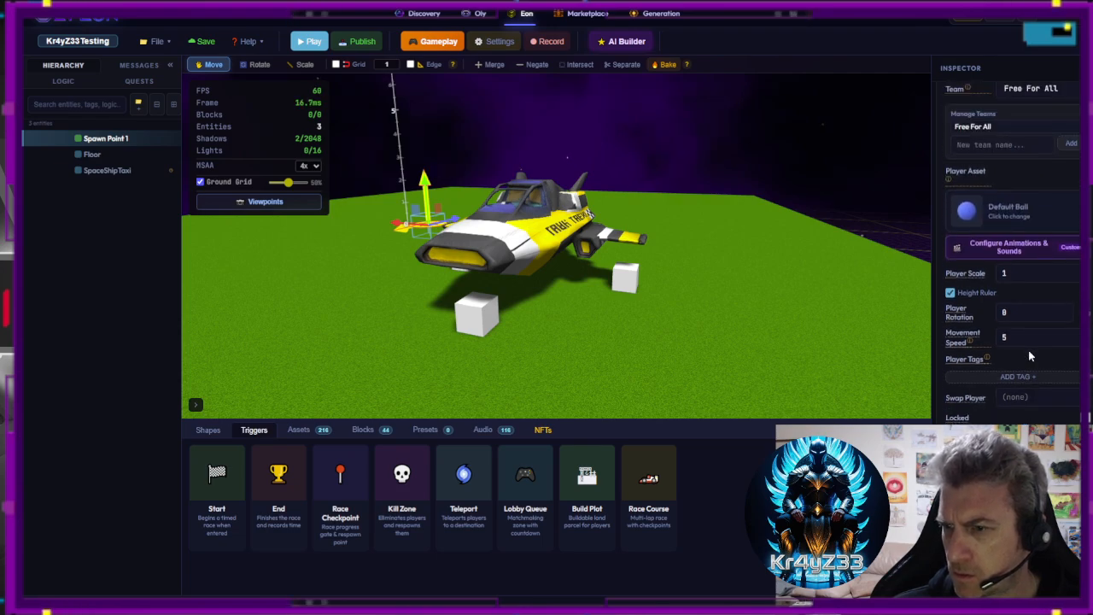
{"action": "scroll", "coordinate": [1029, 356], "scroll_direction": "down", "scroll_amount": 3}
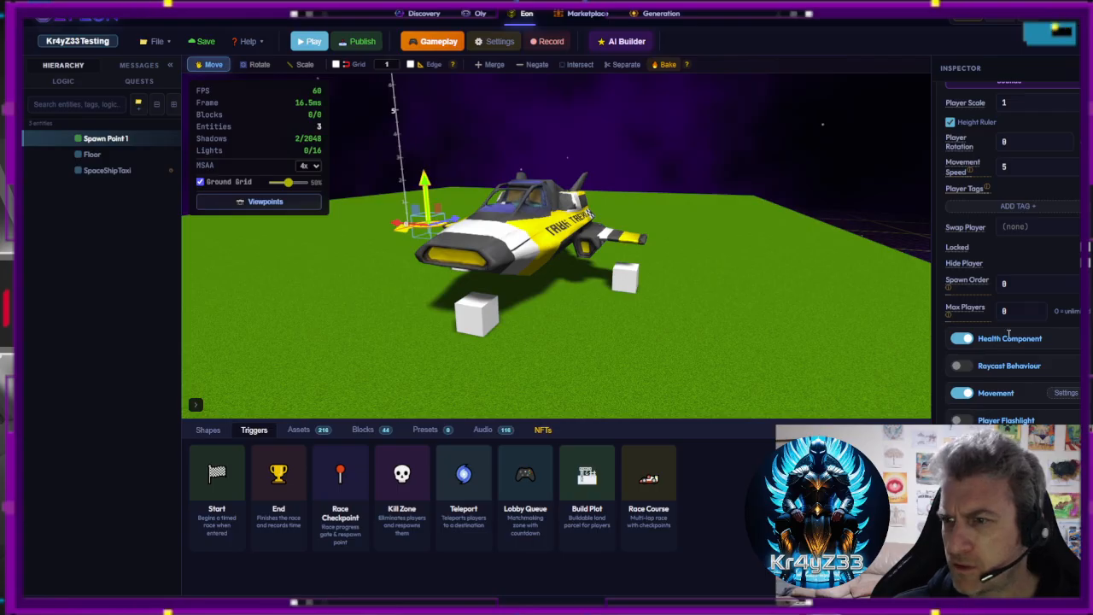
{"action": "scroll", "coordinate": [1008, 335], "scroll_direction": "up", "scroll_amount": 2}
{"action": "scroll", "coordinate": [1009, 335], "scroll_direction": "up", "scroll_amount": 5}
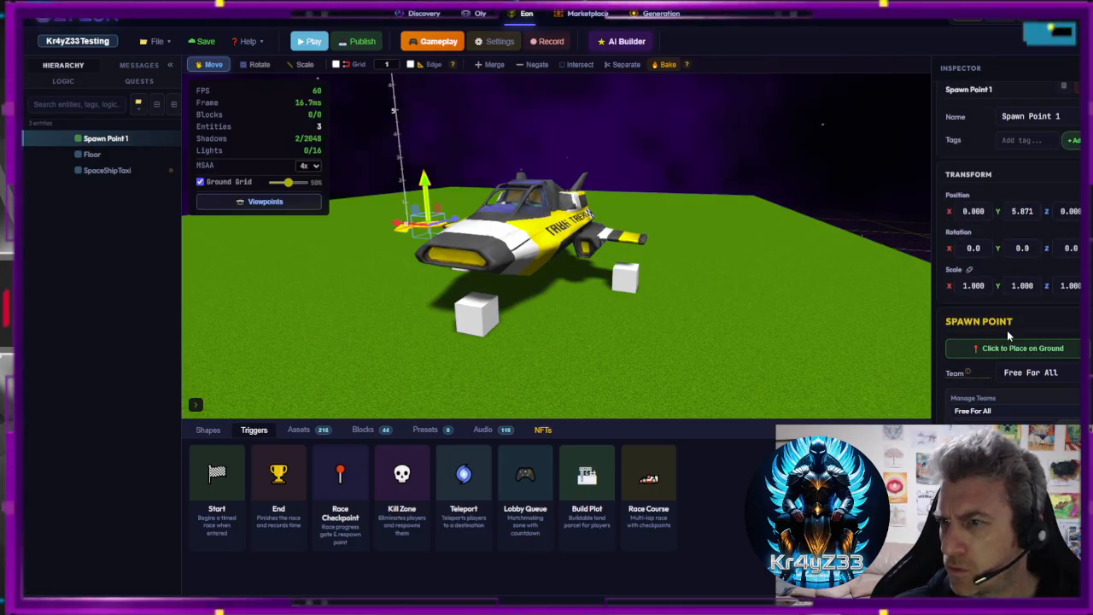
{"action": "scroll", "coordinate": [1008, 336], "scroll_direction": "down", "scroll_amount": 6}
{"action": "scroll", "coordinate": [1008, 338], "scroll_direction": "down", "scroll_amount": 1}
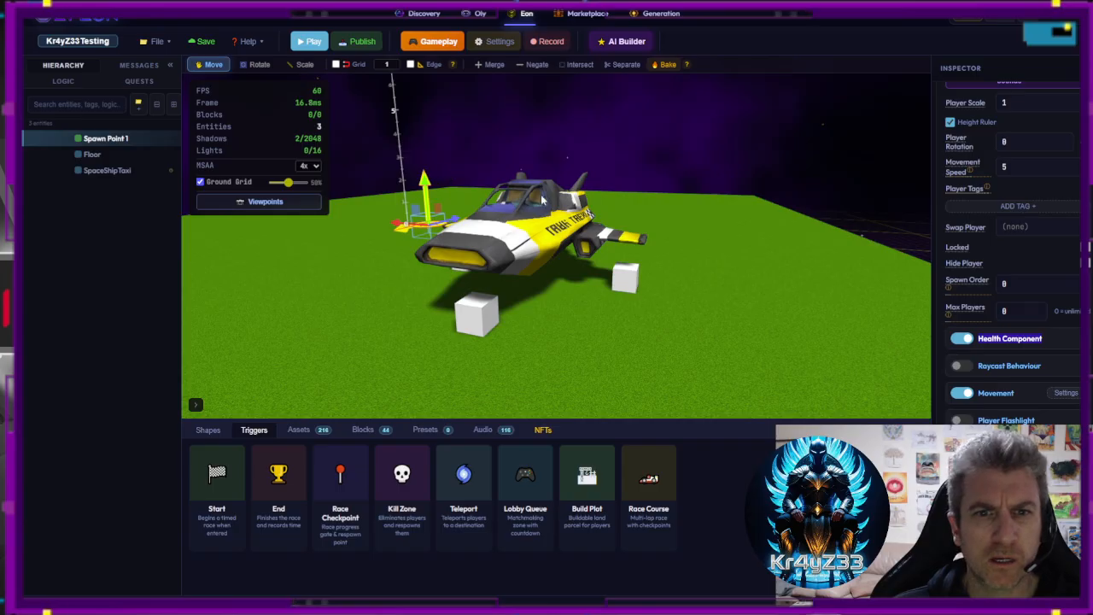
Switch to SpaceShipTaxi and back to Spawn Point 1 to check whether its Health Component setting persists.
{"action": "left_click_drag", "start_coordinate": [541, 199], "coordinate": [656, 227]}
{"action": "scroll", "coordinate": [591, 218], "scroll_direction": "up", "scroll_amount": 3}
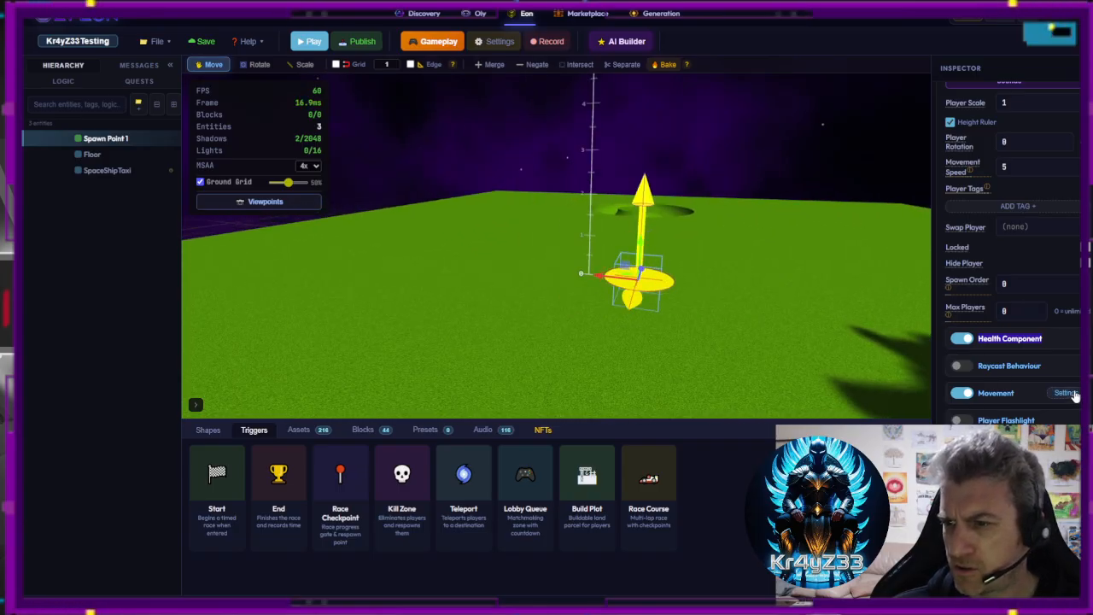
{"action": "left_click", "coordinate": [110, 171]}
{"action": "left_click", "coordinate": [105, 138]}
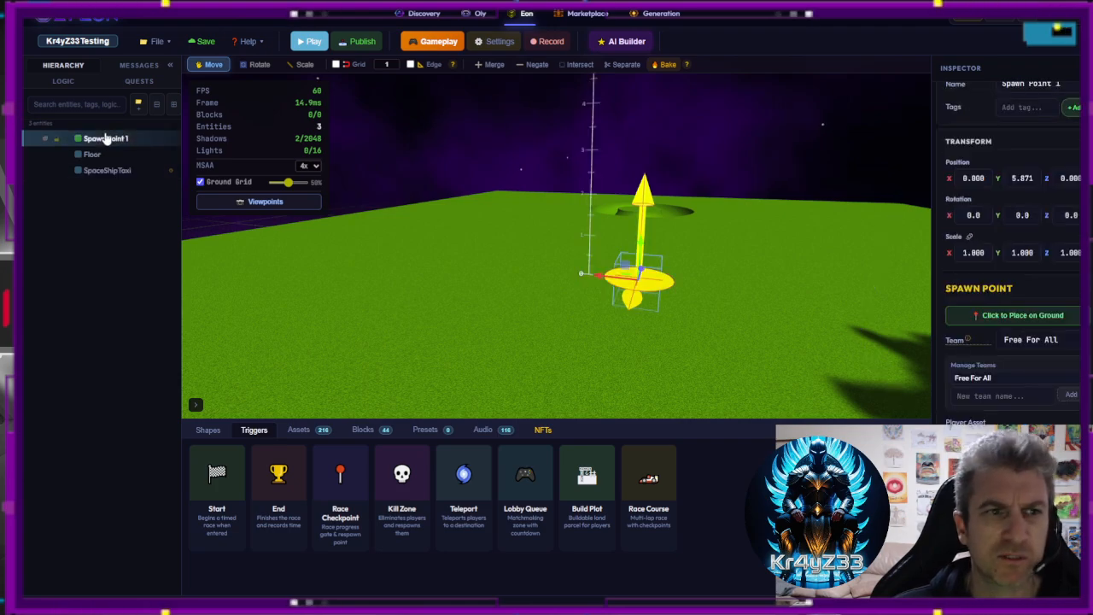
{"action": "scroll", "coordinate": [1046, 403], "scroll_direction": "down", "scroll_amount": 6}
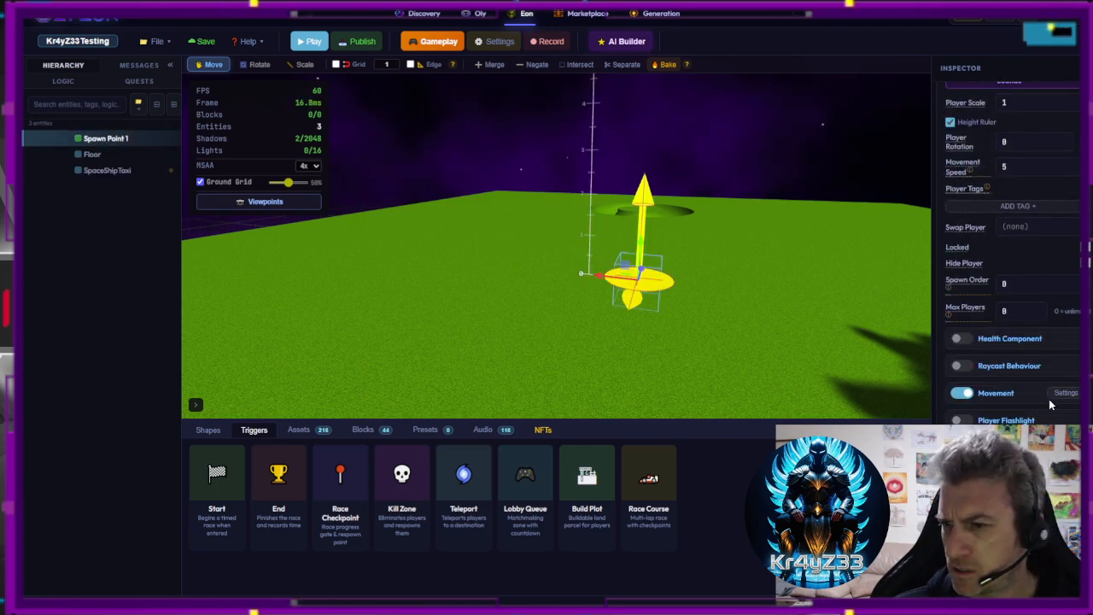
{"action": "left_click_drag", "start_coordinate": [683, 286], "coordinate": [543, 280]}
{"action": "scroll", "coordinate": [581, 250], "scroll_direction": "down", "scroll_amount": 8}
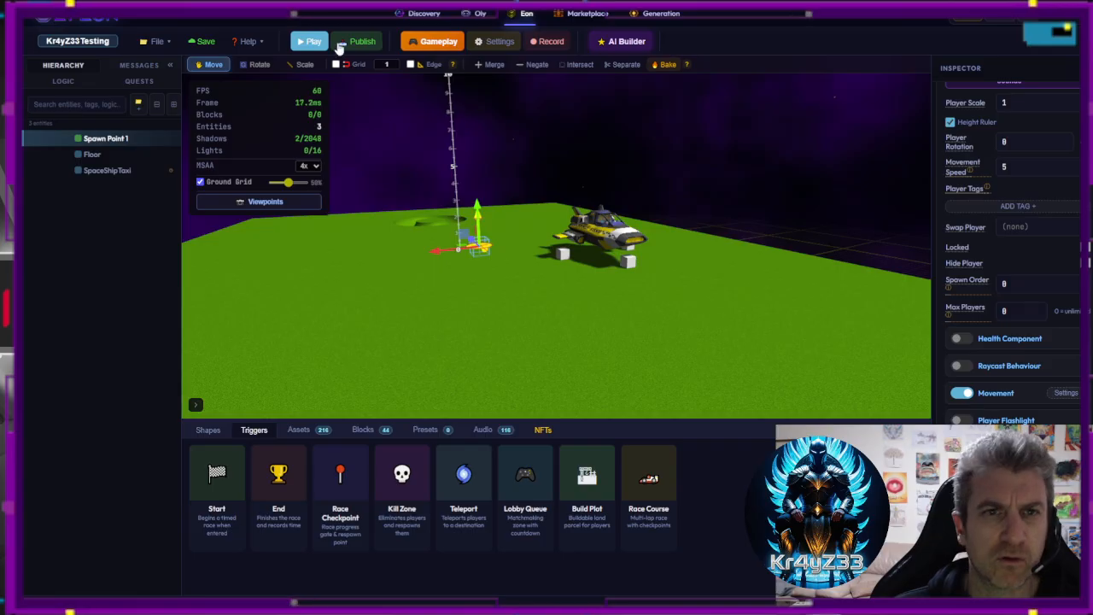
Play-test boarding and flying the taxi with the current HUD, return to the editor and view the taxi up close.
{"action": "left_click", "coordinate": [309, 41]}
{"action": "key", "text": "w"}
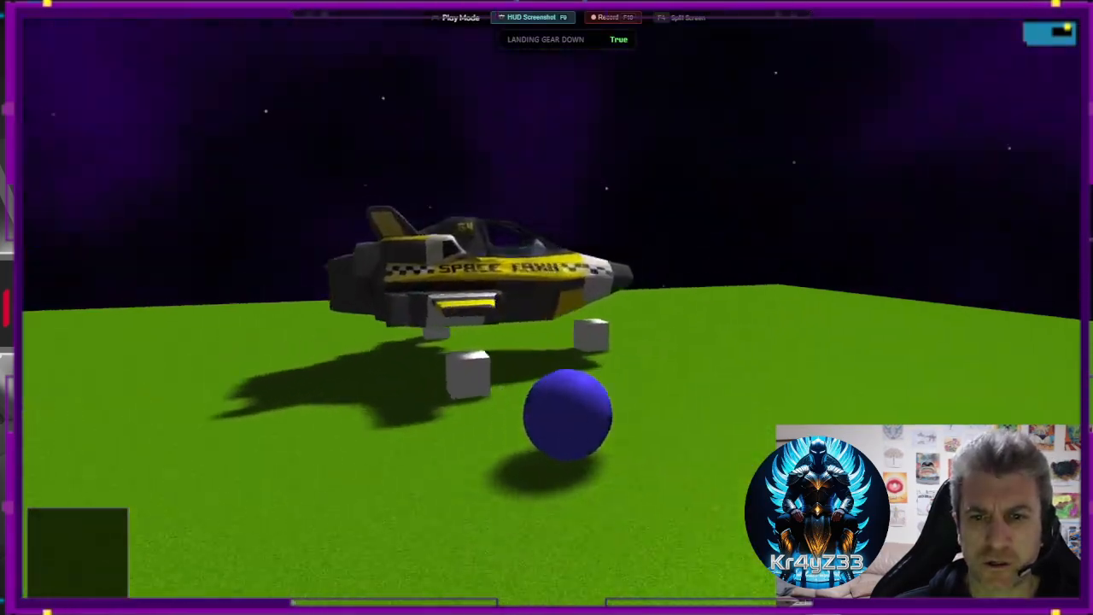
{"action": "key", "text": "e"}
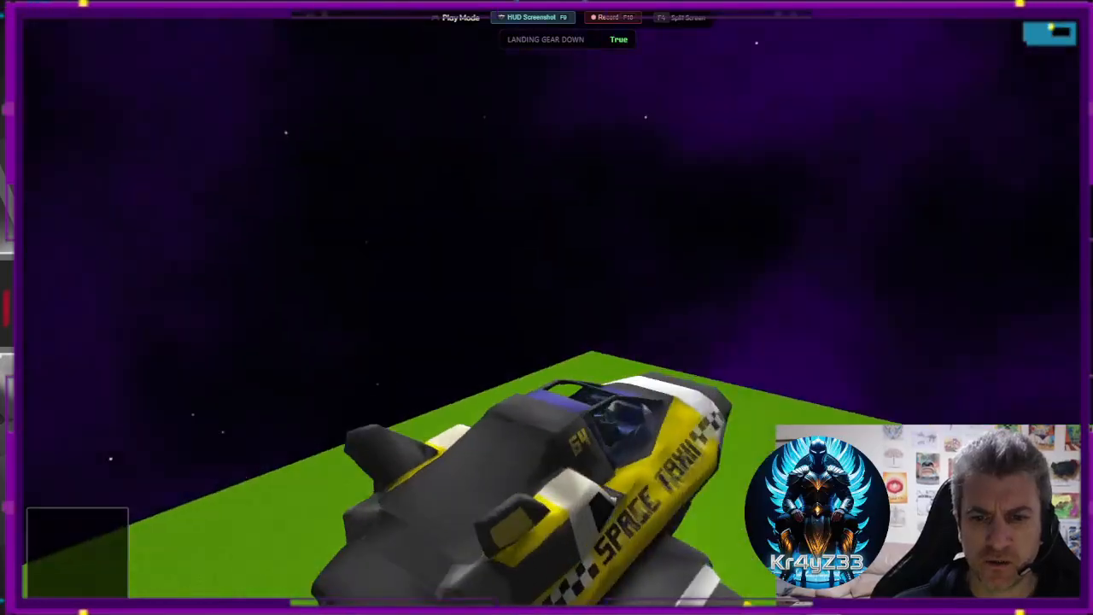
{"action": "key", "text": "Escape"}
{"action": "key", "text": "Escape"}
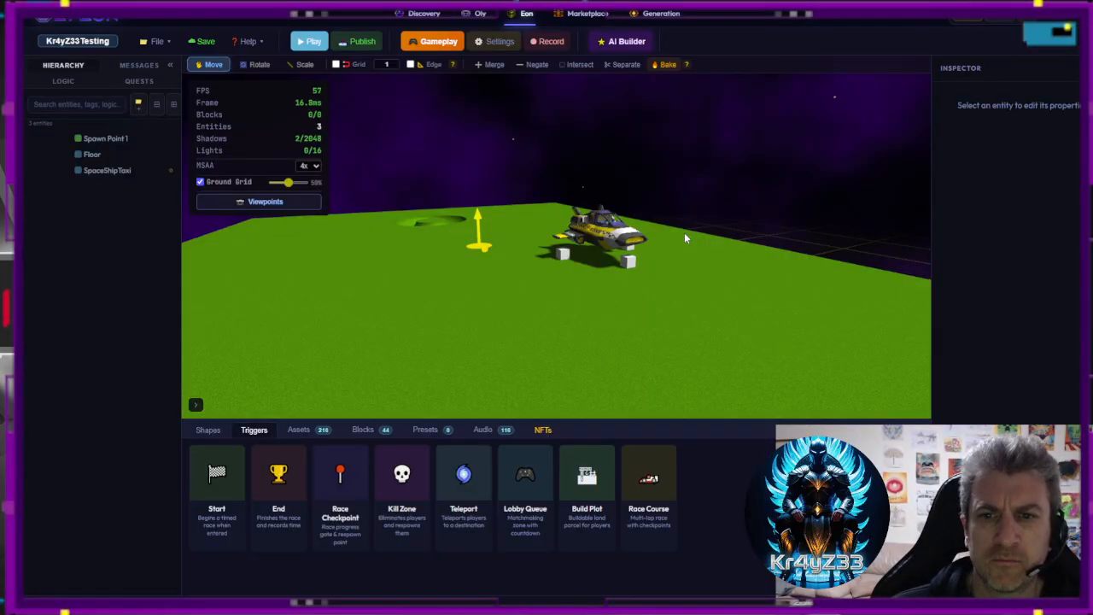
{"action": "left_click_drag", "start_coordinate": [684, 233], "coordinate": [557, 245]}
{"action": "scroll", "coordinate": [556, 246], "scroll_direction": "up", "scroll_amount": 5}
{"action": "left_click_drag", "start_coordinate": [658, 239], "coordinate": [700, 255]}
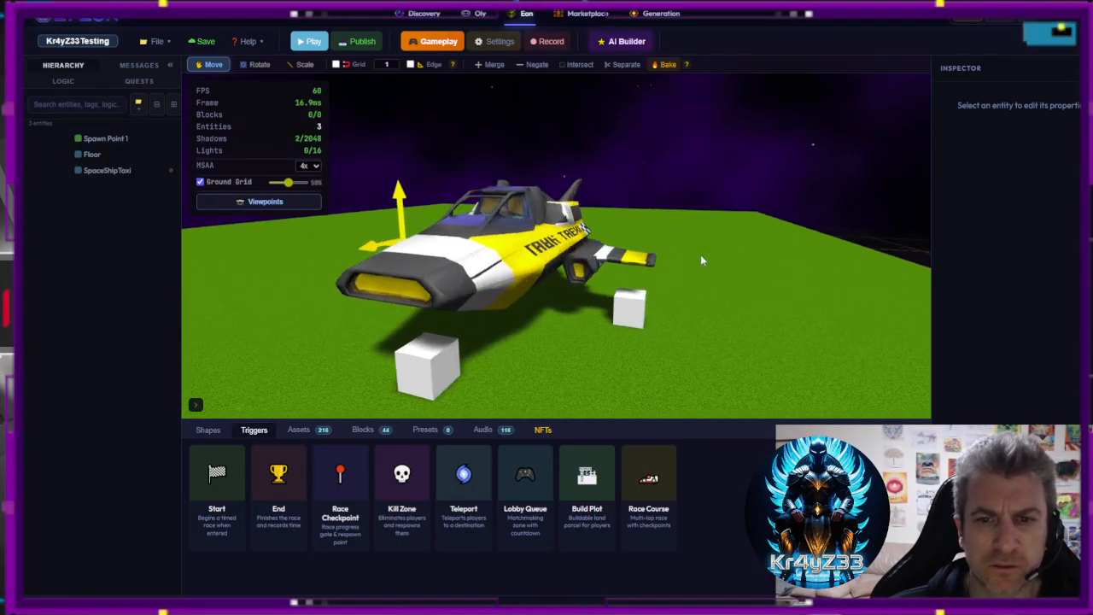
Select SpaceShipTaxi, look through its vehicle properties and read the help for Vehicle Health.
{"action": "left_click", "coordinate": [108, 171]}
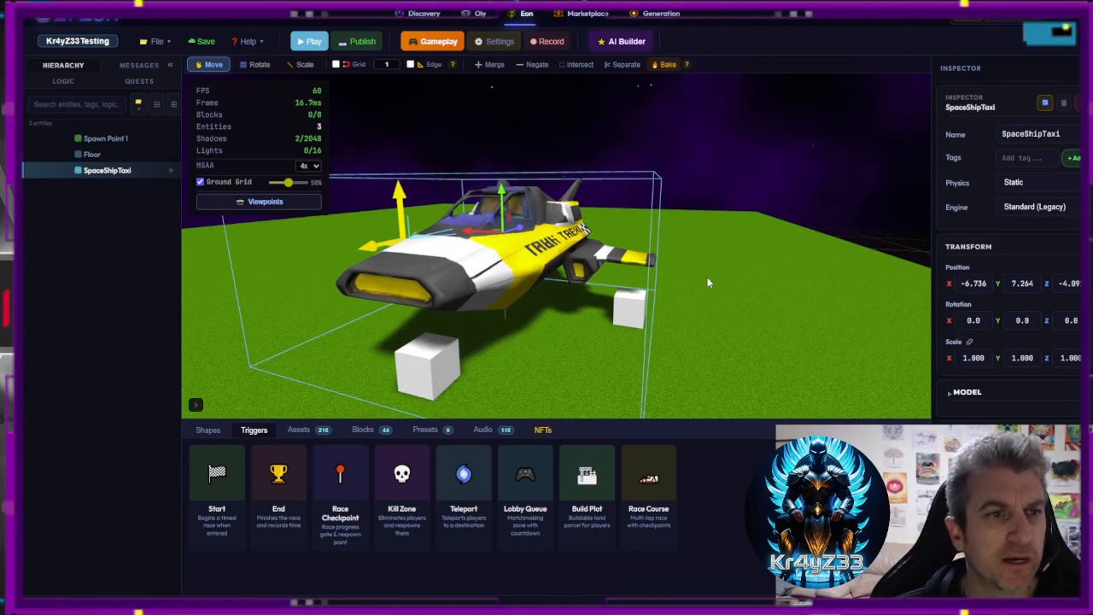
{"action": "scroll", "coordinate": [1040, 401], "scroll_direction": "down", "scroll_amount": 1}
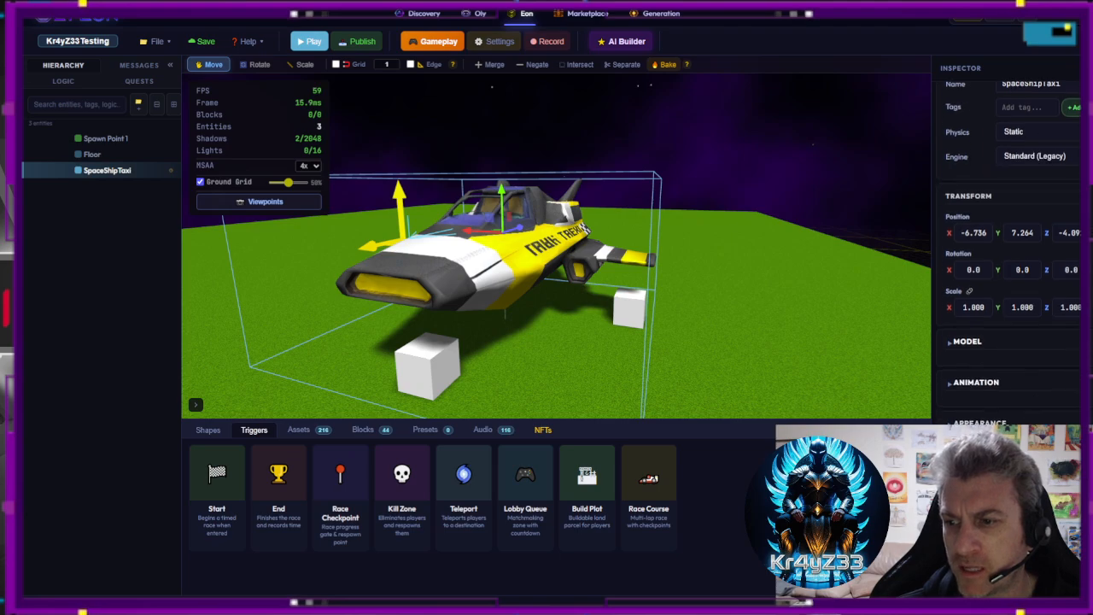
{"action": "scroll", "coordinate": [1008, 256], "scroll_direction": "down", "scroll_amount": 5}
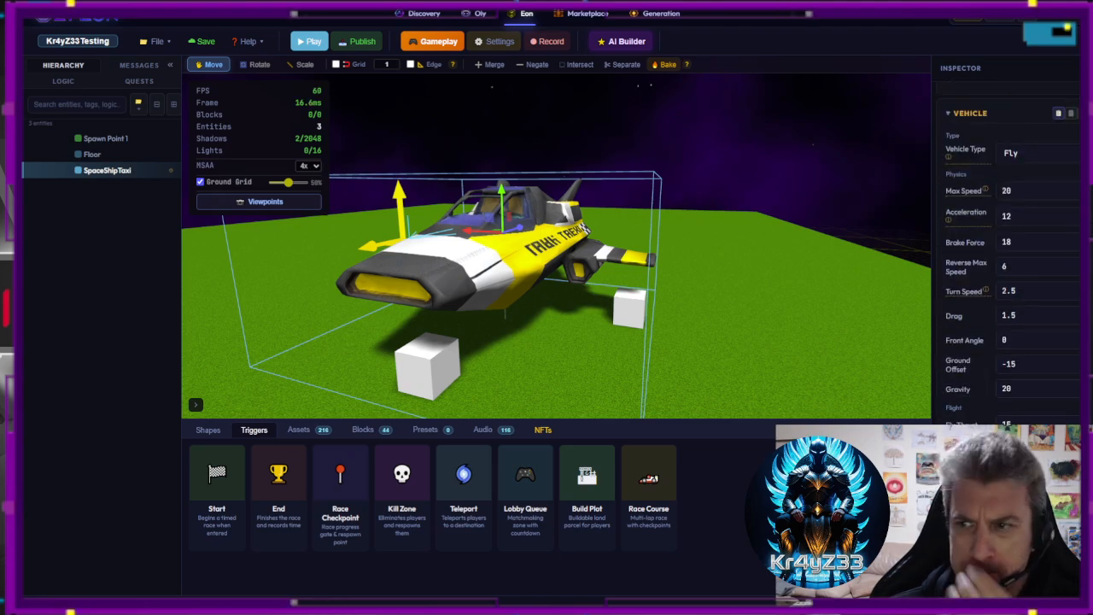
{"action": "scroll", "coordinate": [1008, 257], "scroll_direction": "down", "scroll_amount": 10}
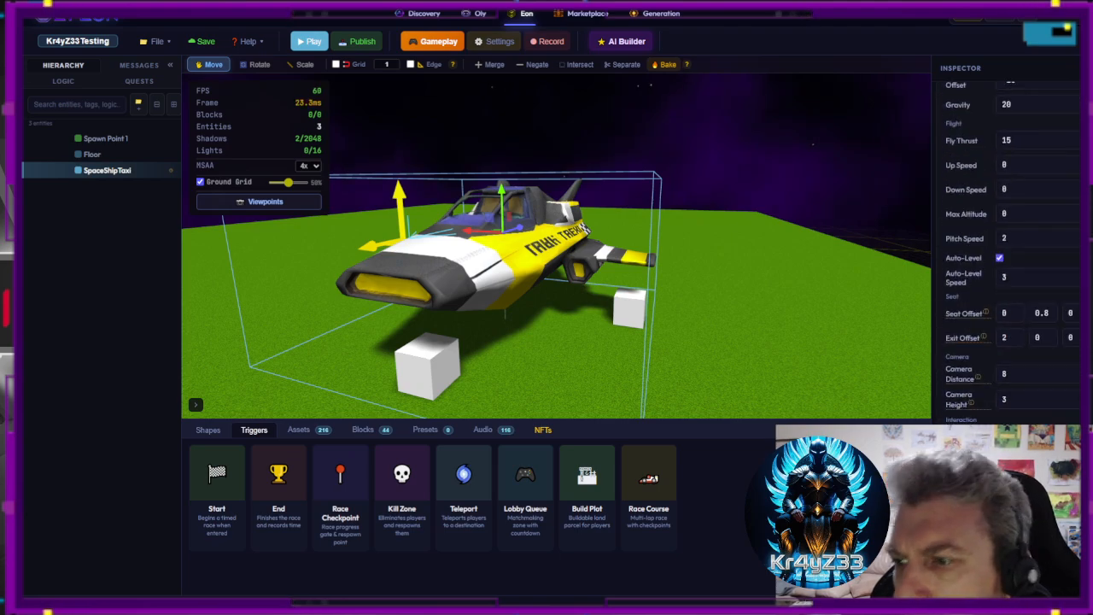
{"action": "scroll", "coordinate": [981, 405], "scroll_direction": "down", "scroll_amount": 8}
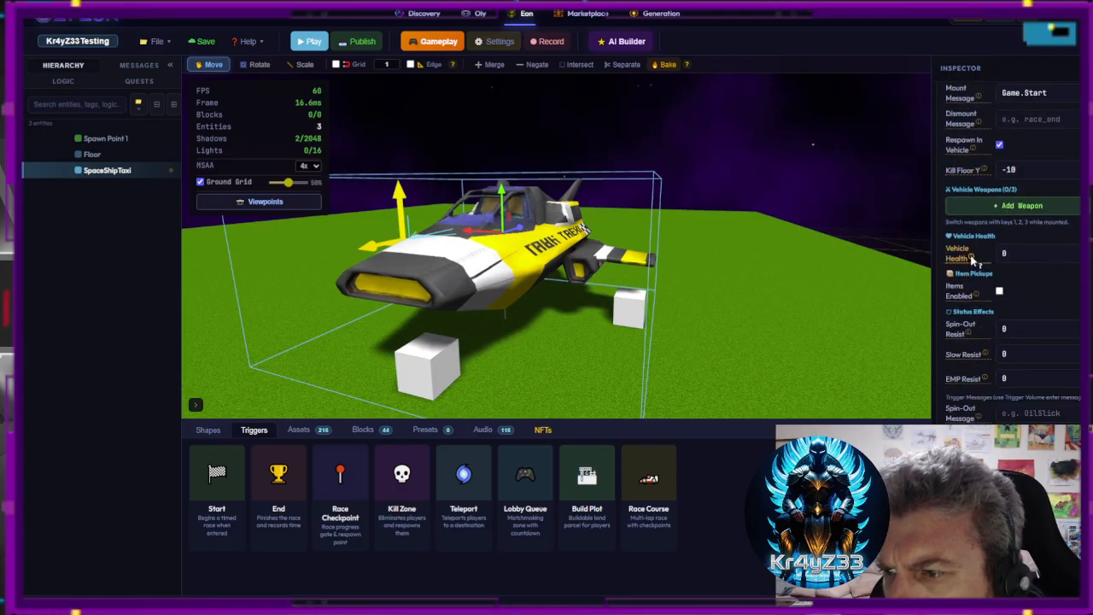
{"action": "left_click", "coordinate": [970, 256]}
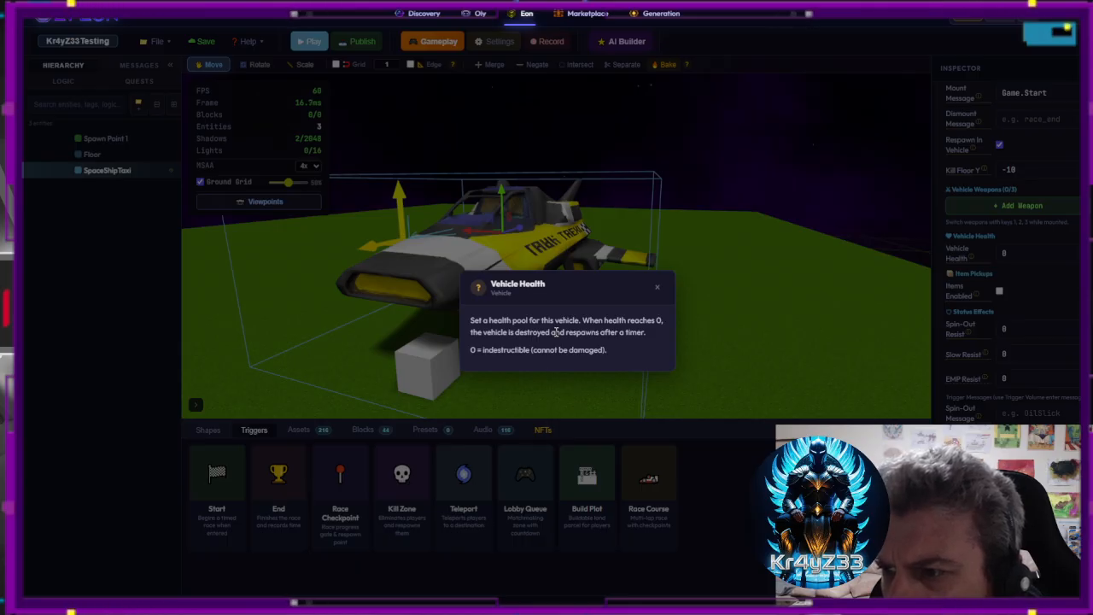
{"action": "left_click", "coordinate": [656, 290]}
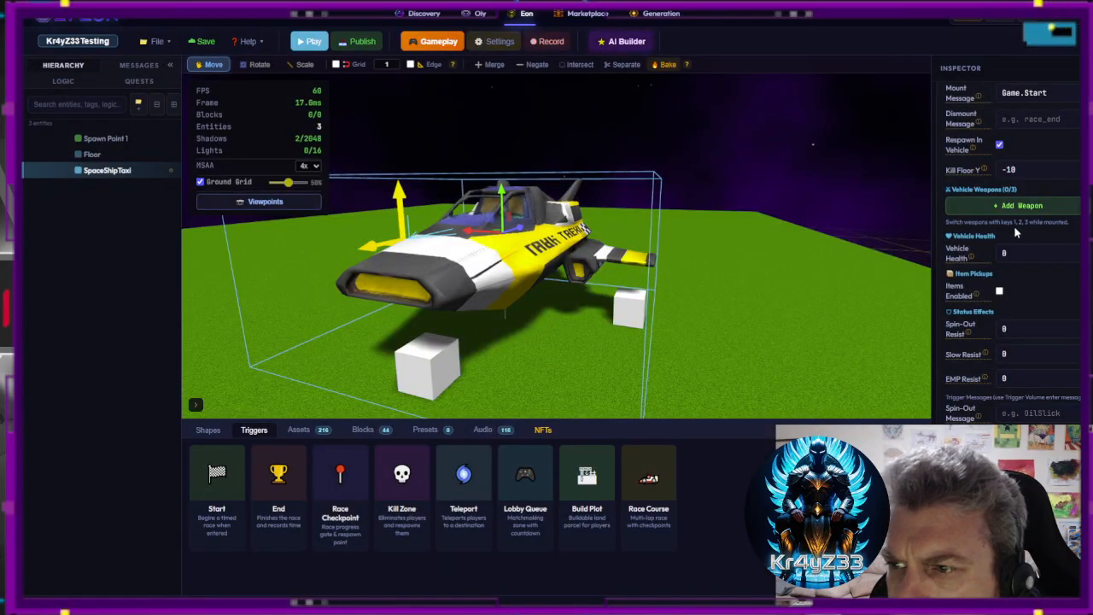
Review the game's Combat settings for health, crosshair, core and advanced options, then close the settings.
{"action": "left_click", "coordinate": [506, 46]}
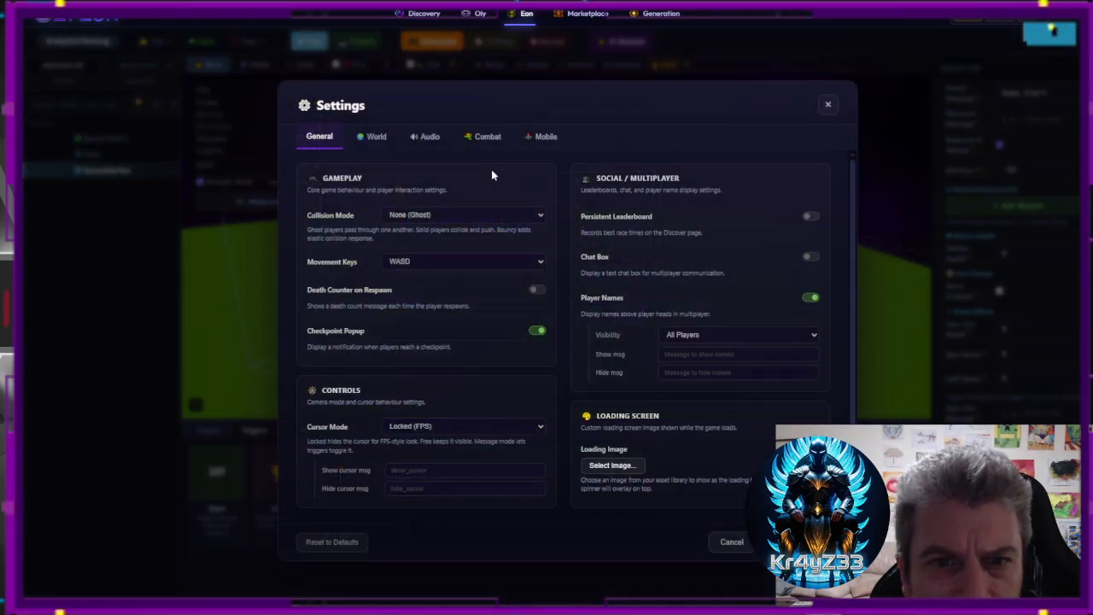
{"action": "left_click", "coordinate": [495, 138]}
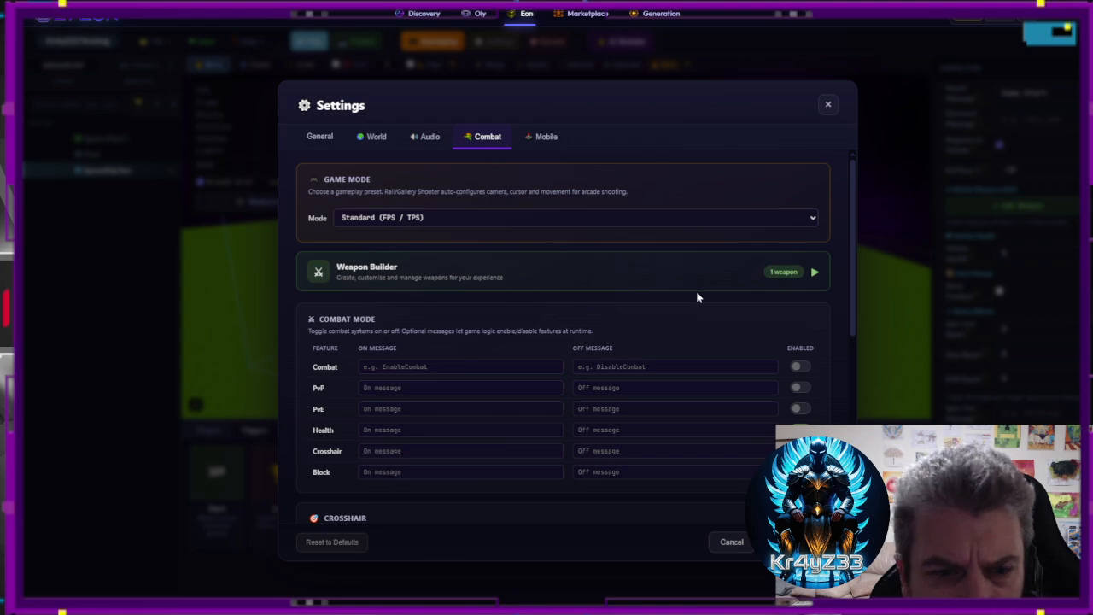
{"action": "scroll", "coordinate": [660, 317], "scroll_direction": "down", "scroll_amount": 1}
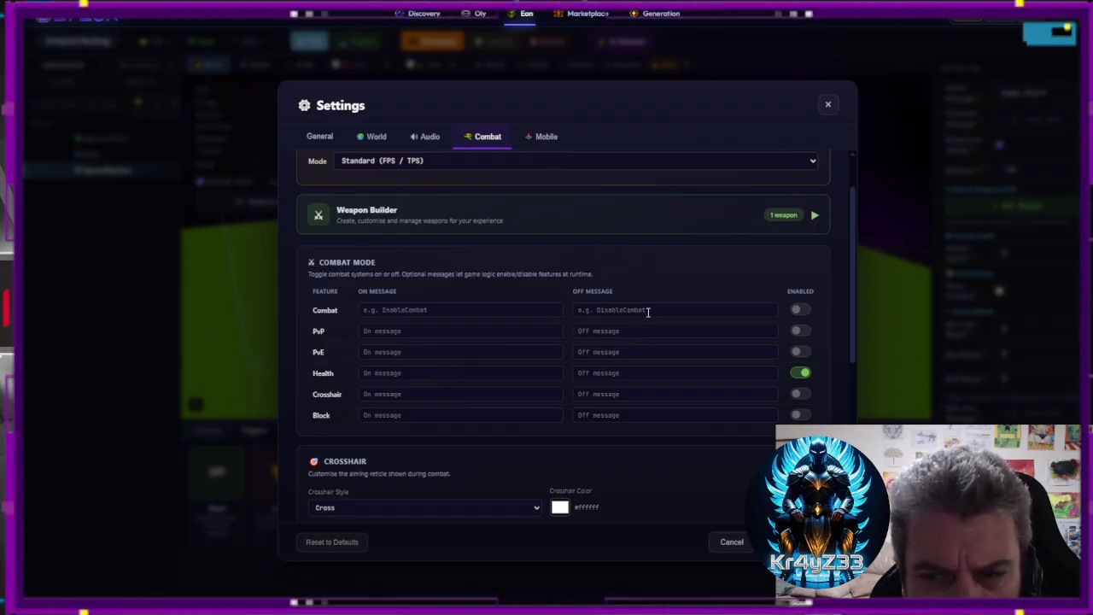
{"action": "scroll", "coordinate": [649, 313], "scroll_direction": "down", "scroll_amount": 5}
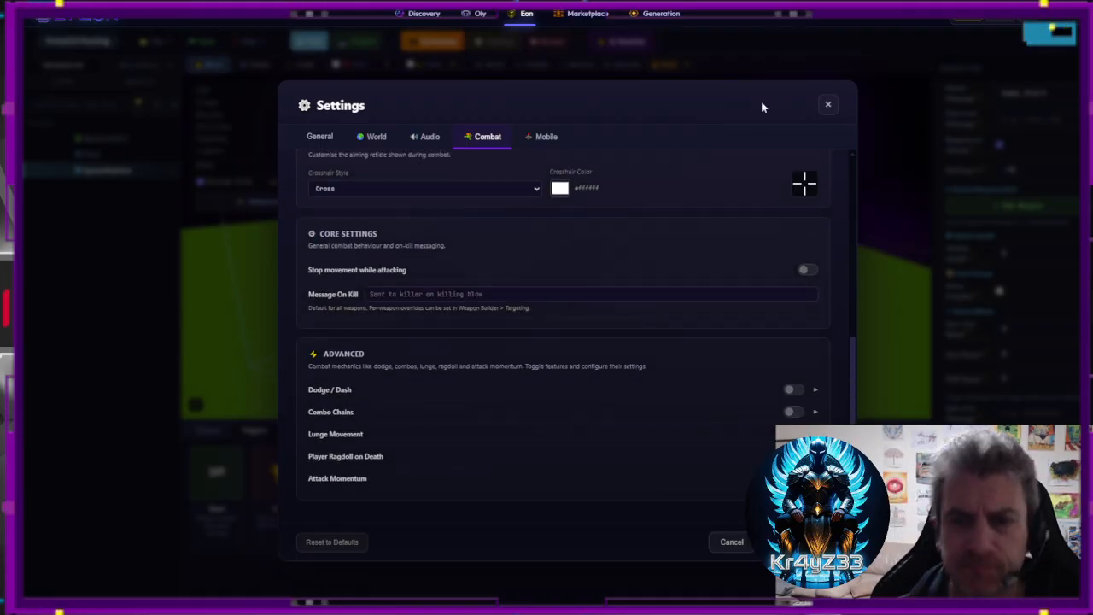
{"action": "left_click", "coordinate": [828, 105]}
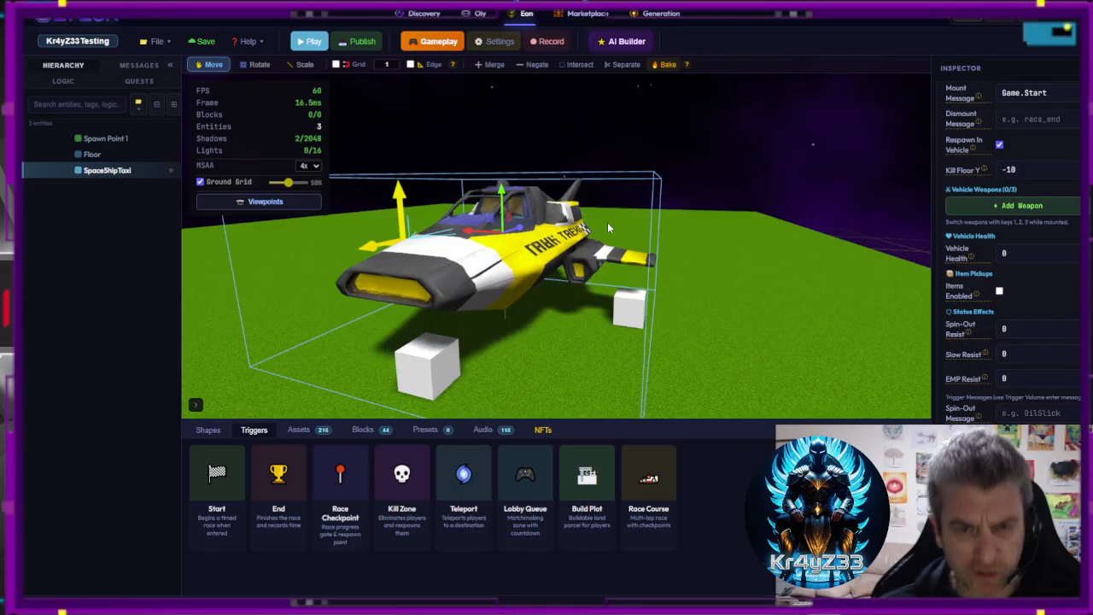
Select Spawn Point 1 and turn off its Player Flashlight.
{"action": "left_click_drag", "start_coordinate": [495, 318], "coordinate": [538, 290]}
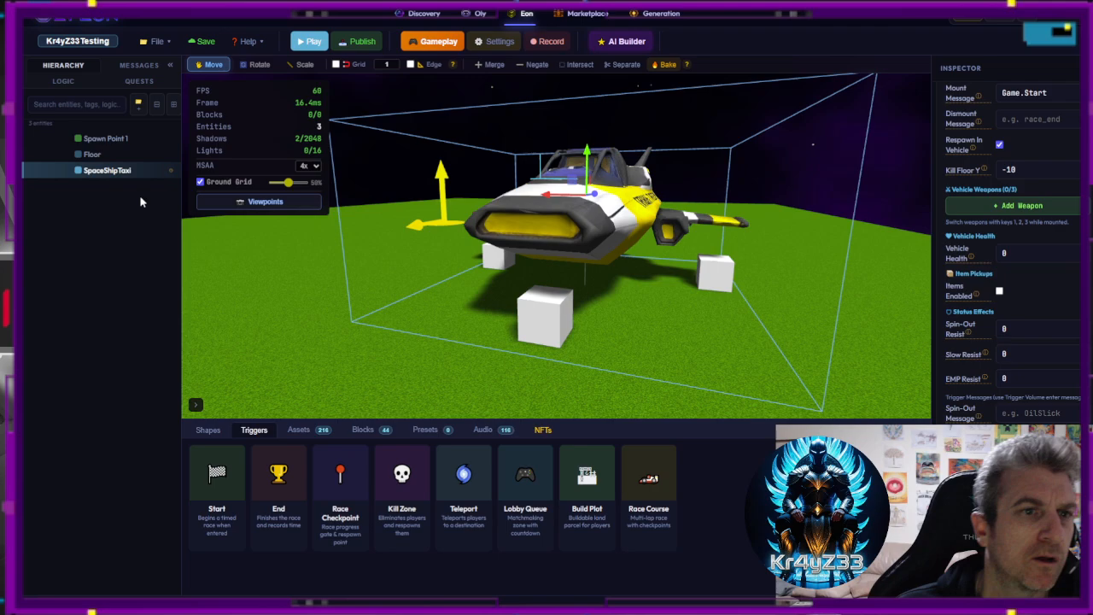
{"action": "left_click", "coordinate": [107, 139]}
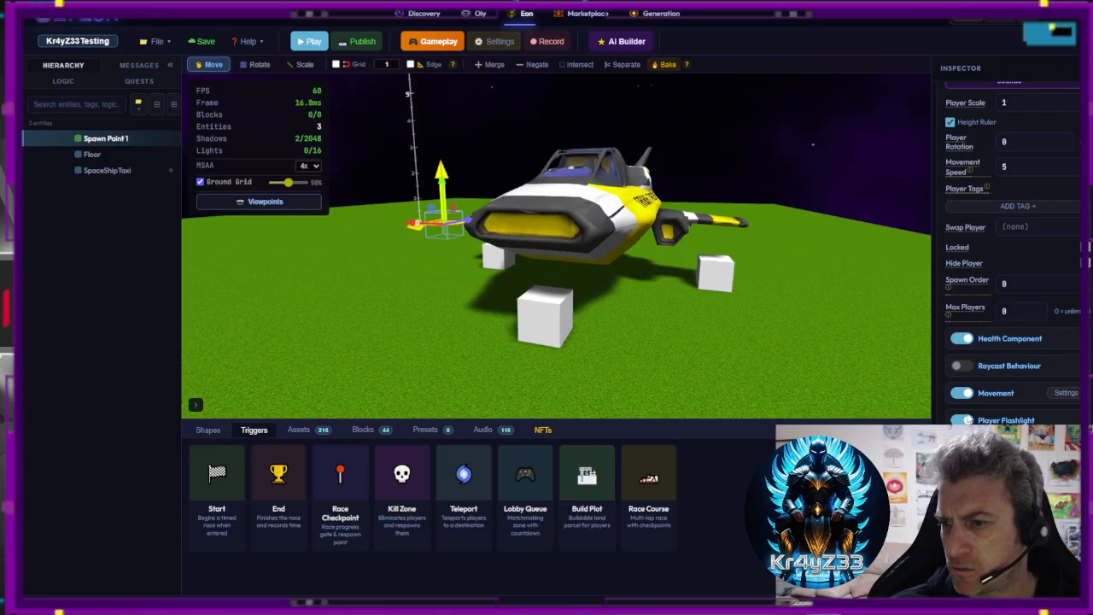
{"action": "left_click", "coordinate": [965, 420]}
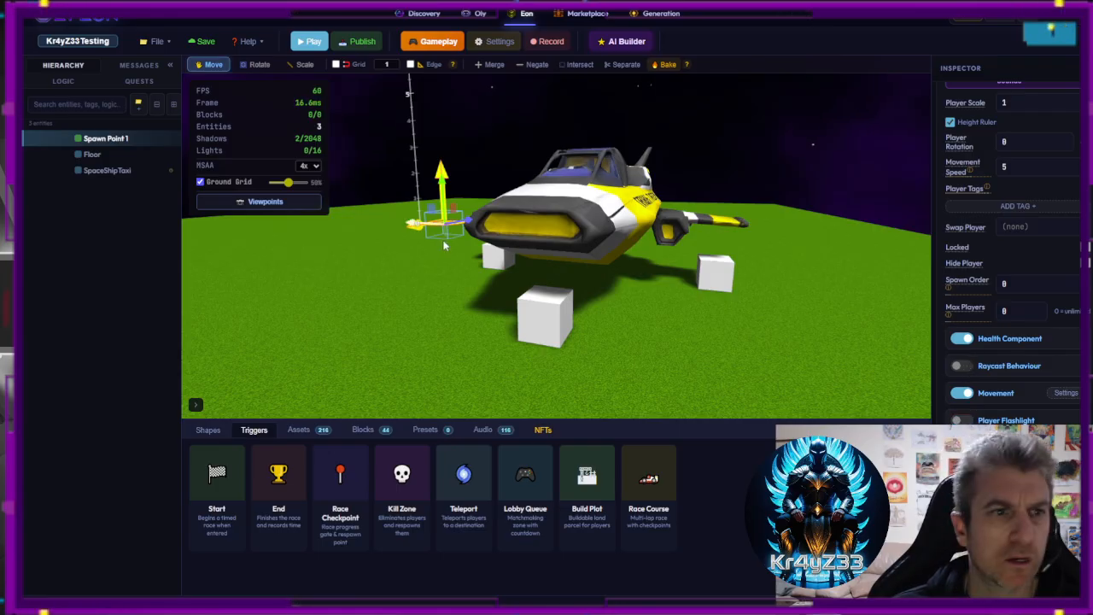
Toggle Spawn Point 1's Height Ruler off and back on while looking through its player properties.
{"action": "left_click_drag", "start_coordinate": [461, 250], "coordinate": [506, 256]}
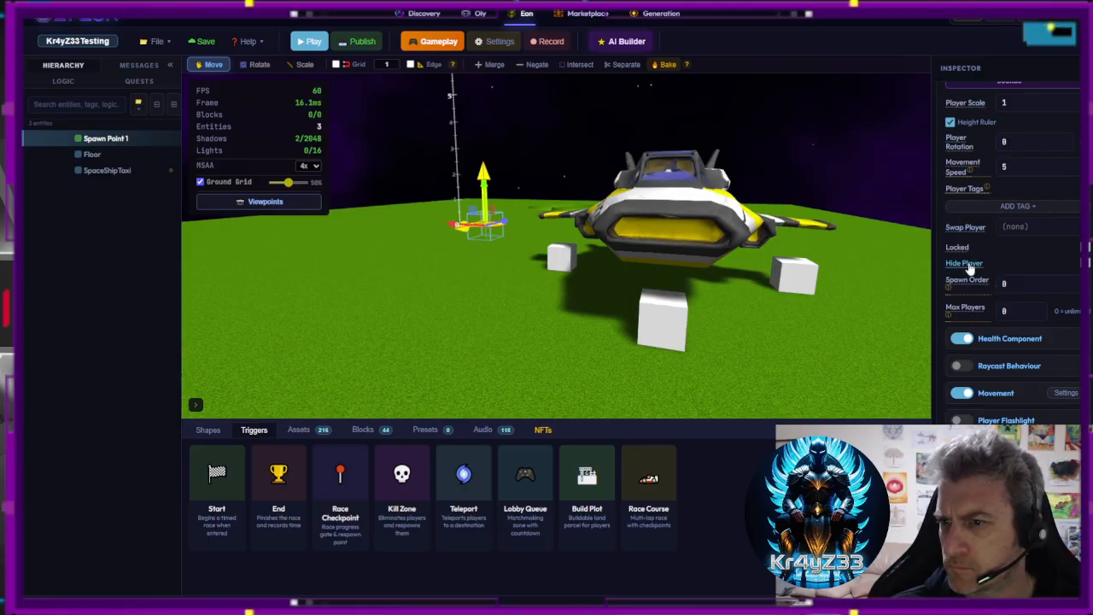
{"action": "scroll", "coordinate": [962, 307], "scroll_direction": "up", "scroll_amount": 3}
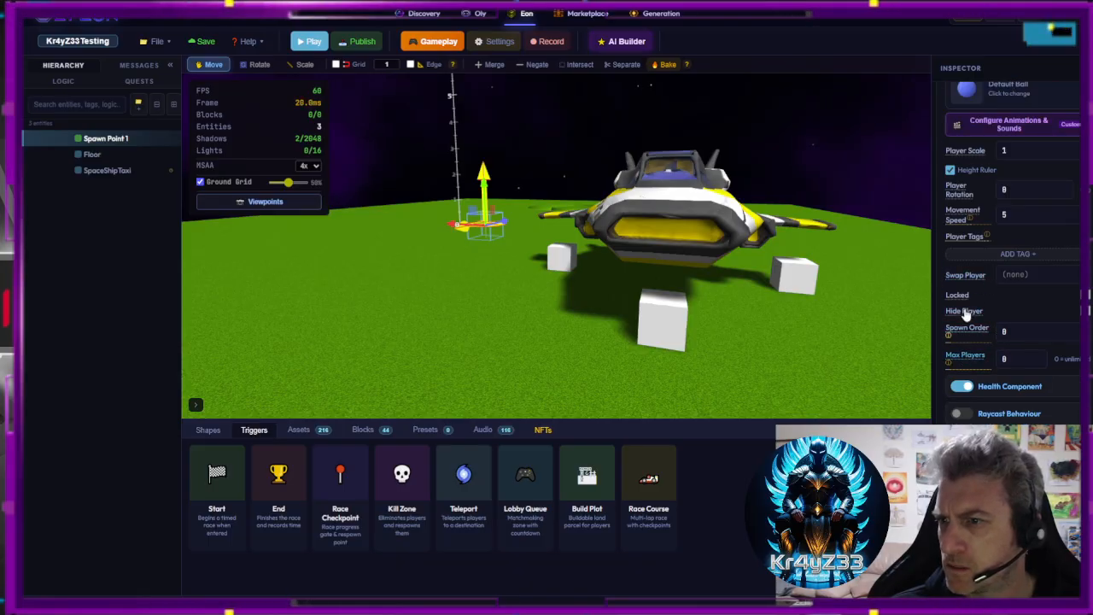
{"action": "scroll", "coordinate": [965, 316], "scroll_direction": "down", "scroll_amount": 1}
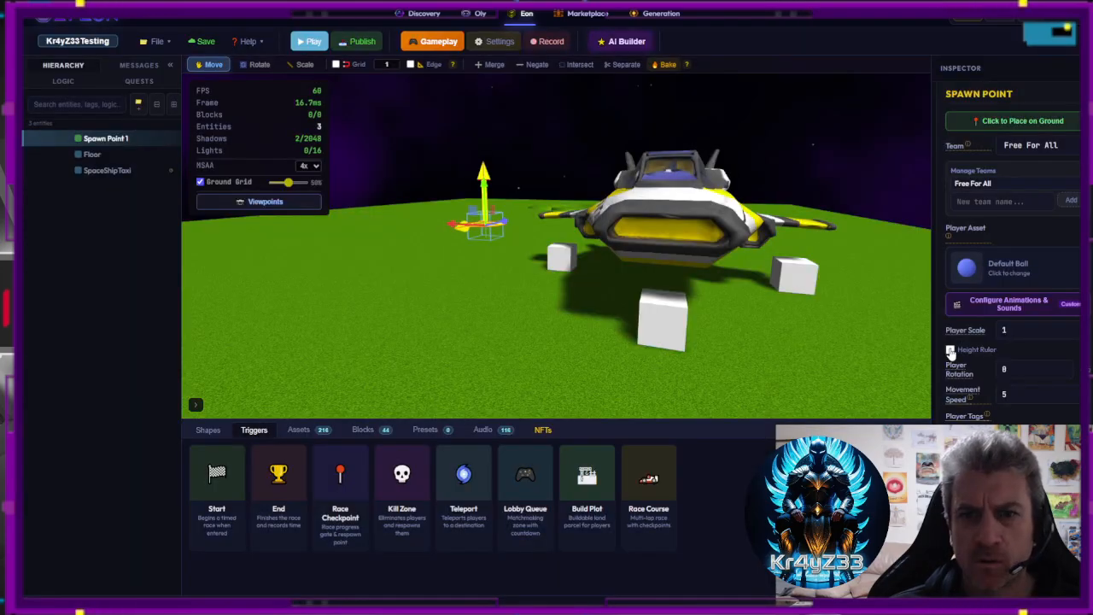
{"action": "left_click", "coordinate": [950, 350]}
{"action": "left_click", "coordinate": [949, 350]}
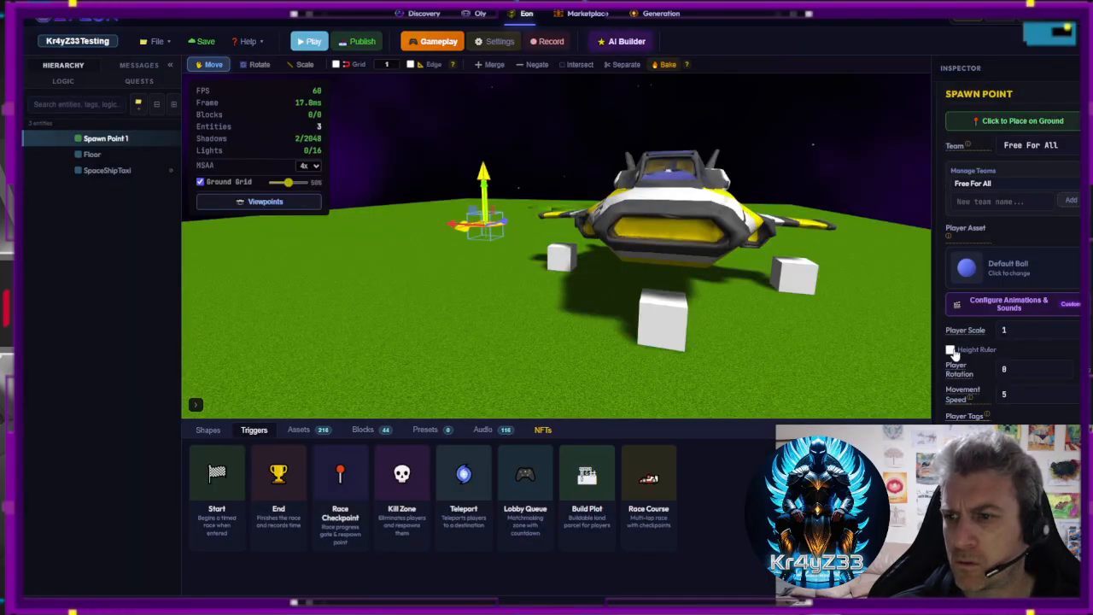
{"action": "left_click", "coordinate": [657, 297]}
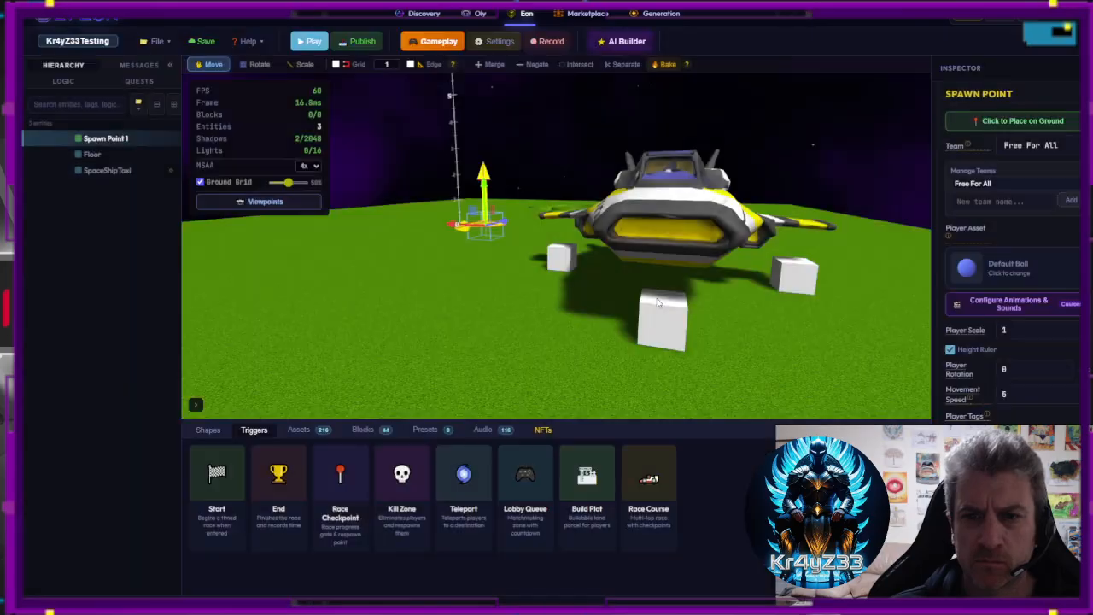
{"action": "scroll", "coordinate": [1016, 401], "scroll_direction": "down", "scroll_amount": 4}
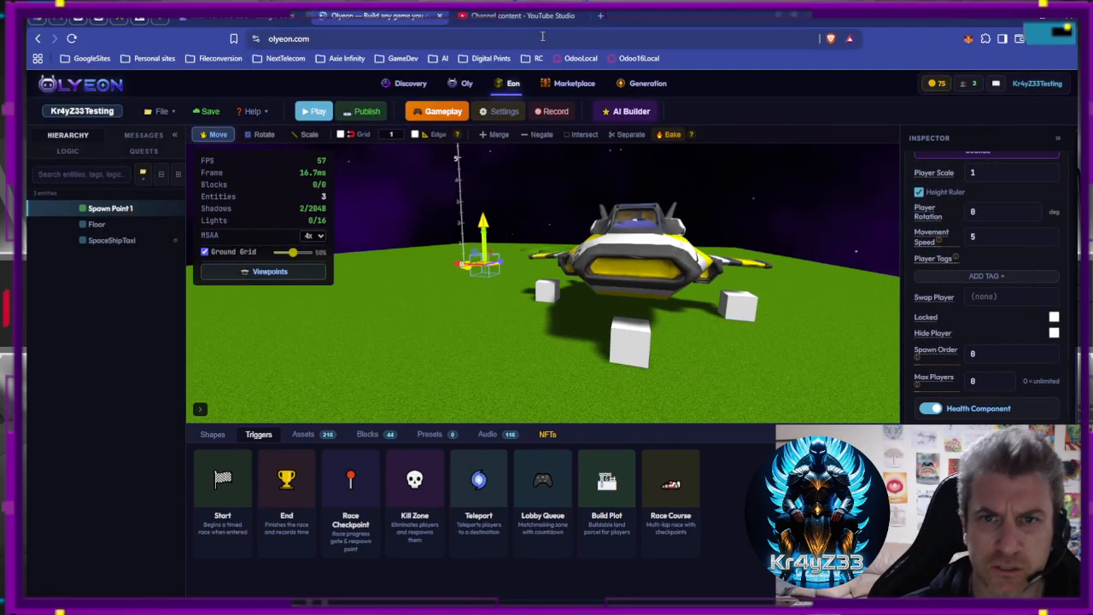
Save the project, reload the site and reopen Alien For Hire Logic Jam for editing from My Experiences.
{"action": "left_click", "coordinate": [206, 43]}
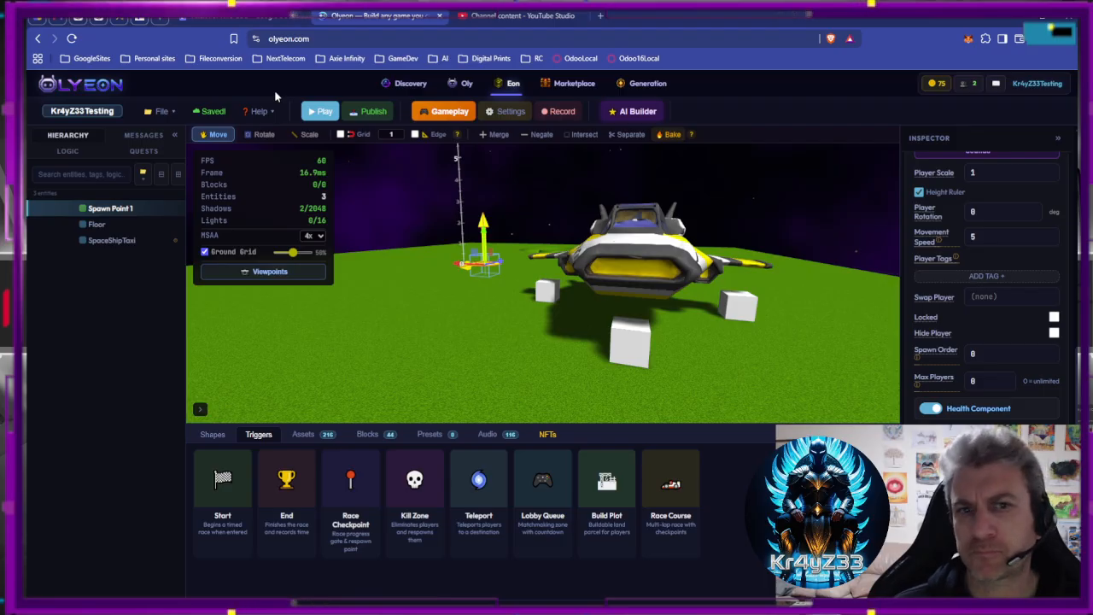
{"action": "left_click", "coordinate": [73, 39]}
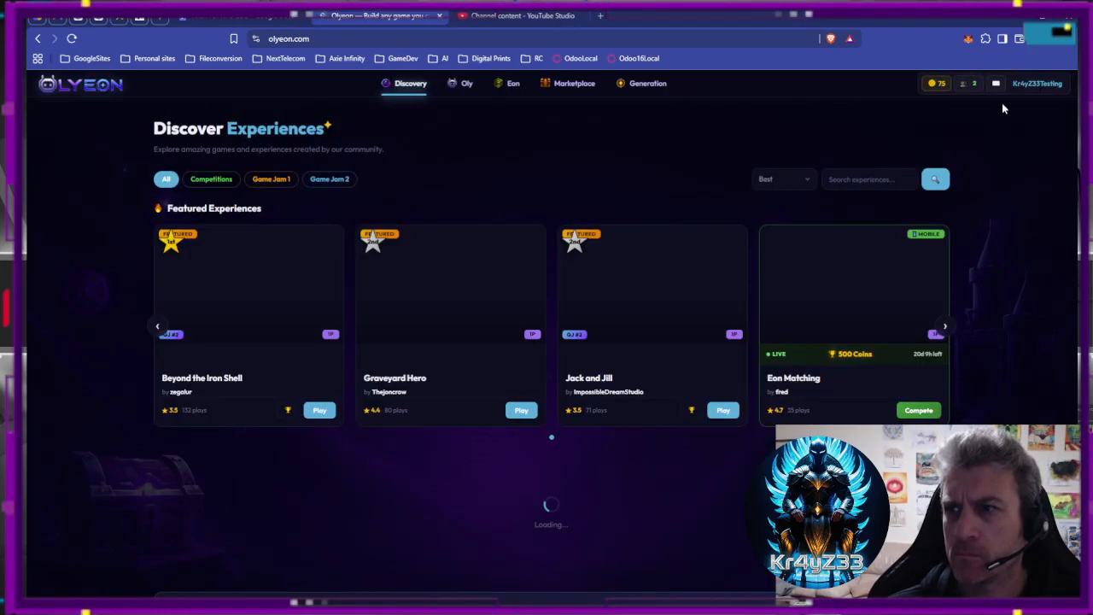
{"action": "left_click", "coordinate": [1025, 83]}
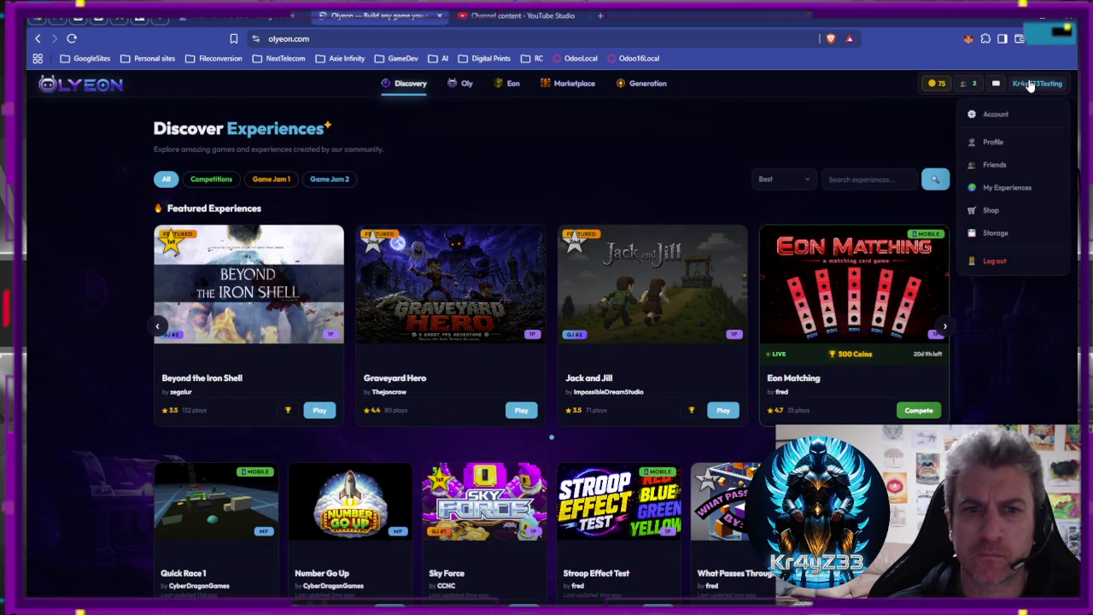
{"action": "left_click", "coordinate": [1000, 187]}
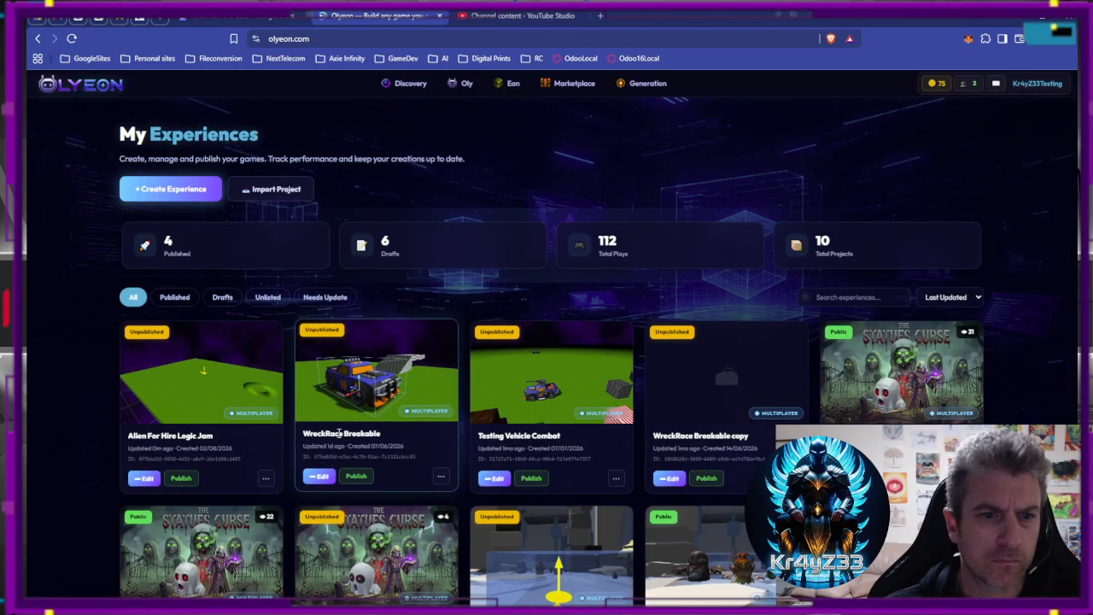
{"action": "left_click", "coordinate": [147, 478]}
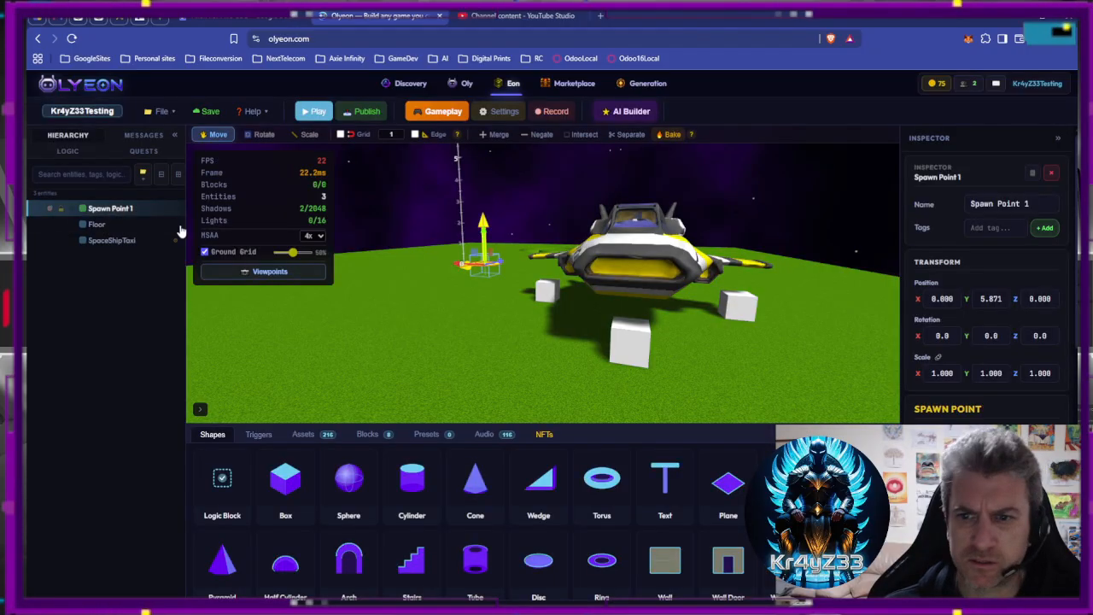
Check Spawn Point 1's Health Component setting in the reloaded project and view the taxi from its front corner.
{"action": "scroll", "coordinate": [986, 282], "scroll_direction": "down", "scroll_amount": 10}
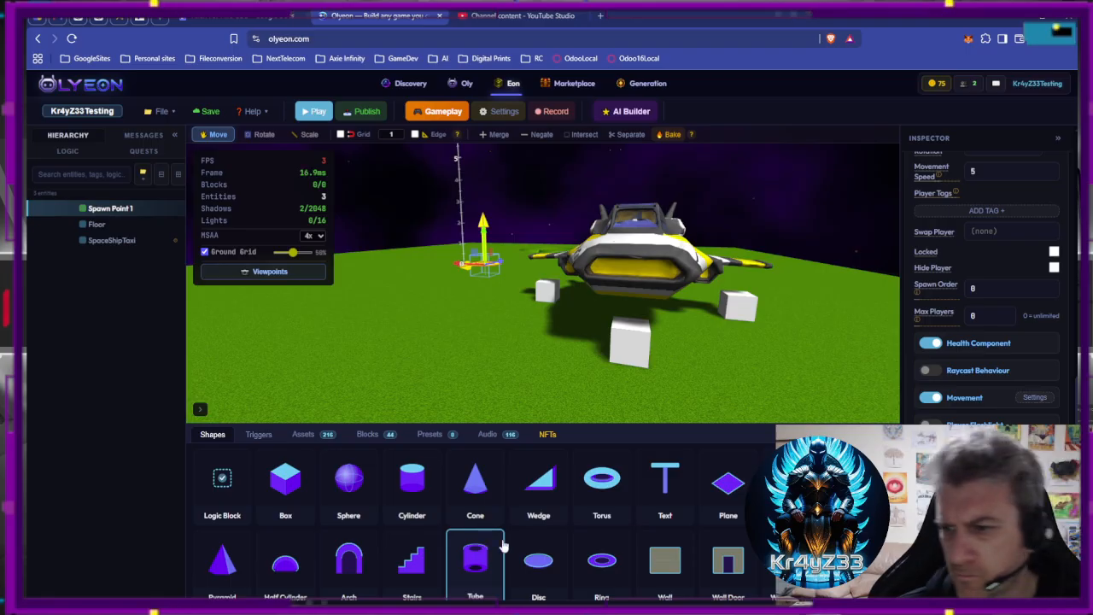
{"action": "scroll", "coordinate": [1004, 407], "scroll_direction": "up", "scroll_amount": 3}
{"action": "scroll", "coordinate": [1003, 406], "scroll_direction": "up", "scroll_amount": 5}
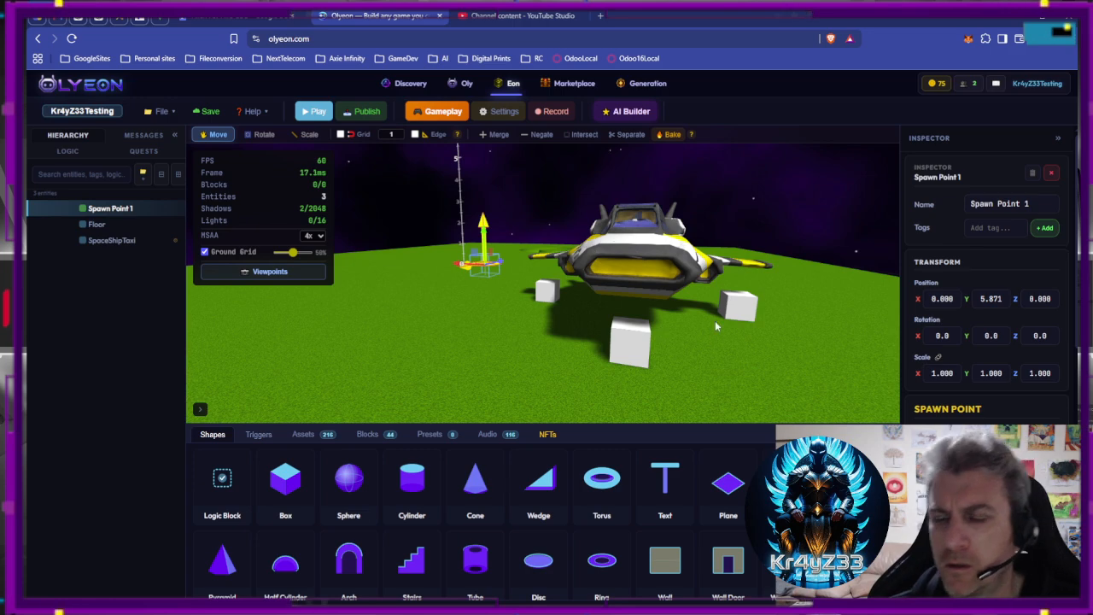
{"action": "left_click_drag", "start_coordinate": [714, 323], "coordinate": [662, 329]}
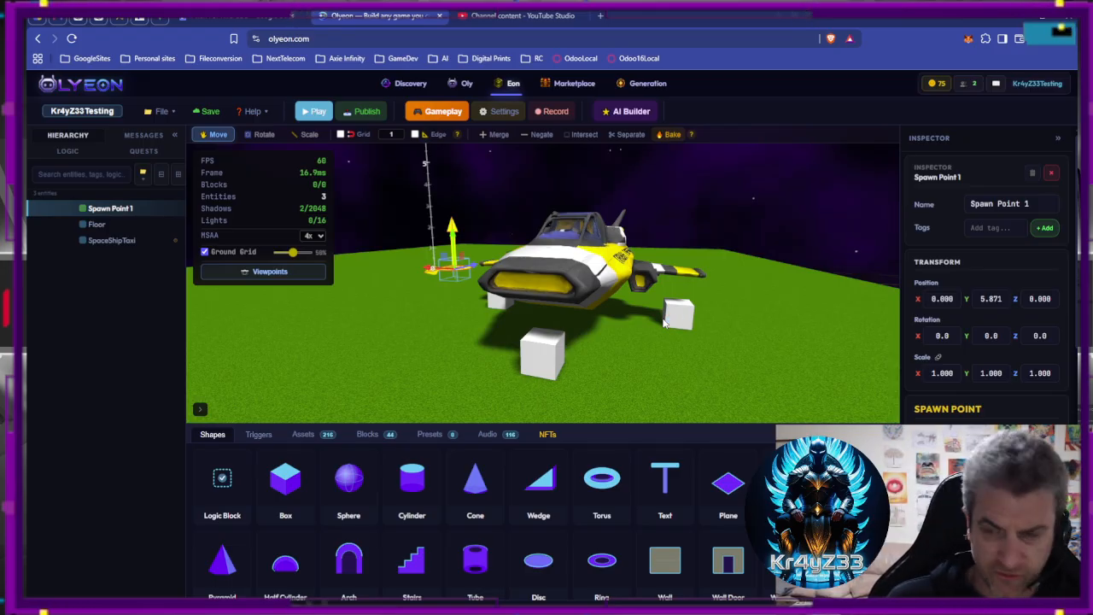
Select SpaceShipTaxi, look through its vehicle, health and status effect properties and open the help for Items Enabled.
{"action": "left_click", "coordinate": [112, 240]}
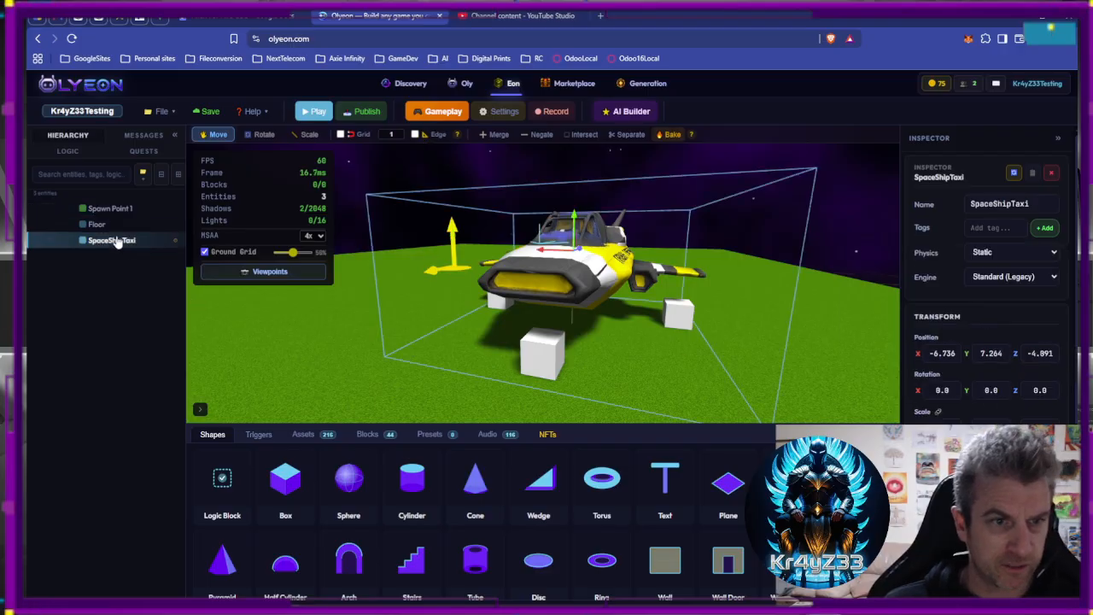
{"action": "scroll", "coordinate": [986, 290], "scroll_direction": "down", "scroll_amount": 5}
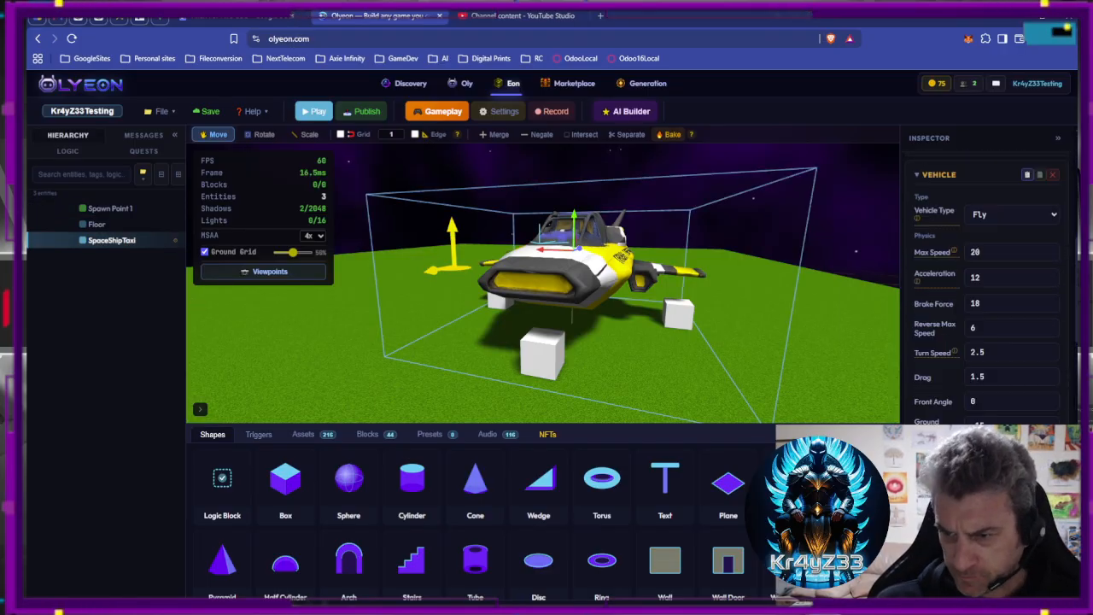
{"action": "scroll", "coordinate": [972, 333], "scroll_direction": "down", "scroll_amount": 10}
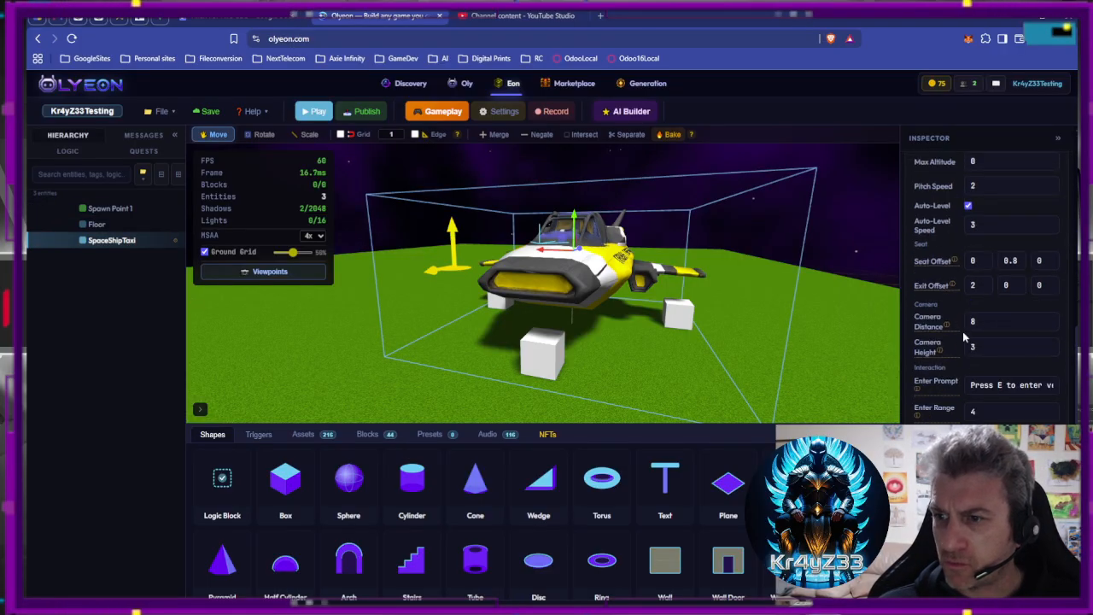
{"action": "scroll", "coordinate": [960, 339], "scroll_direction": "down", "scroll_amount": 6}
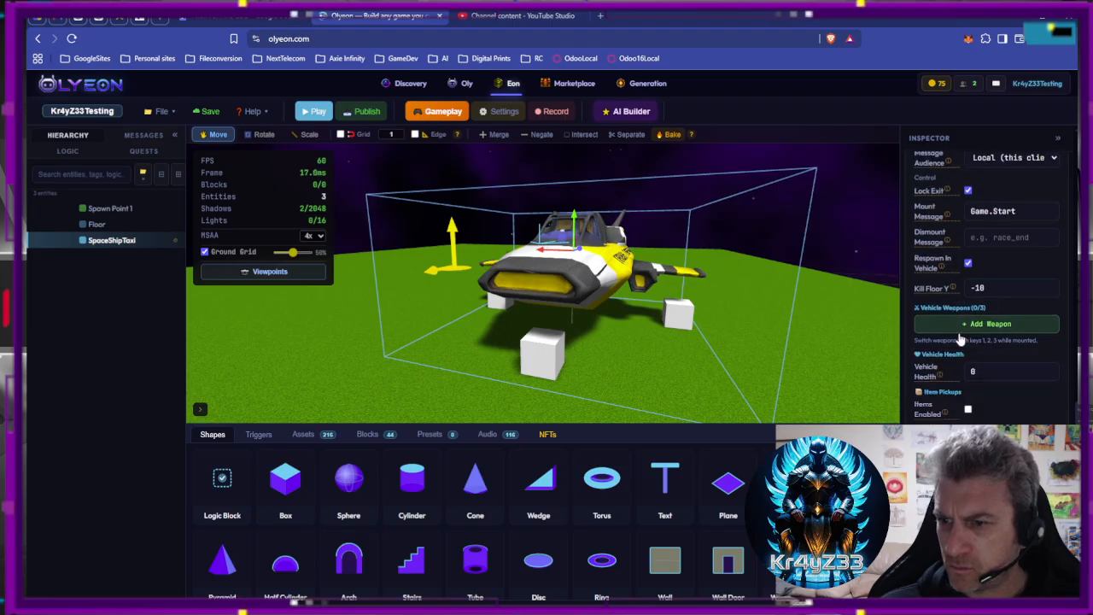
{"action": "scroll", "coordinate": [959, 333], "scroll_direction": "down", "scroll_amount": 1}
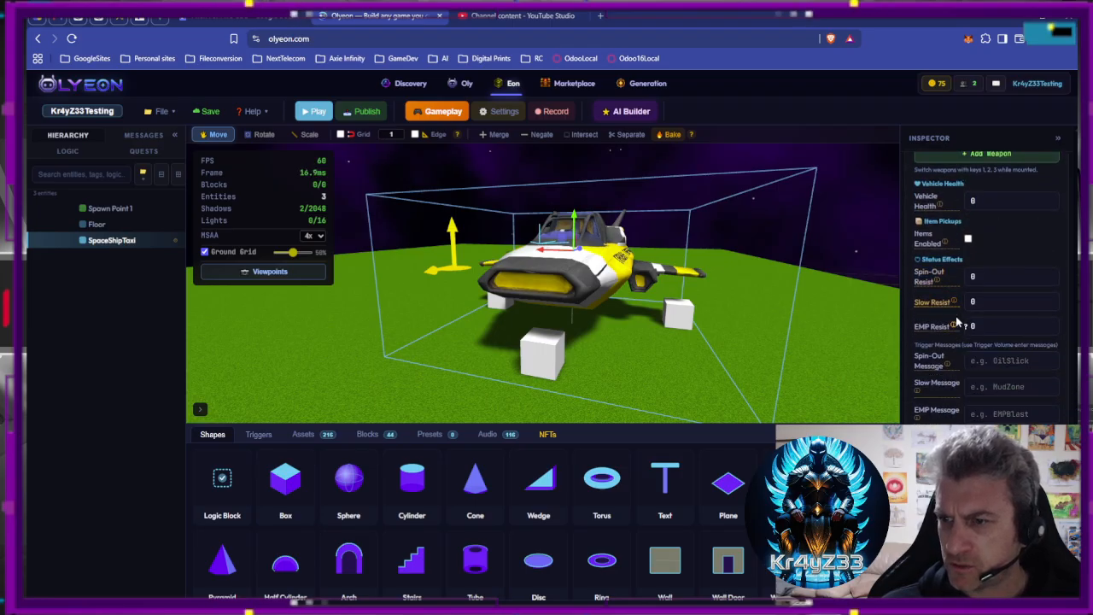
{"action": "left_click", "coordinate": [943, 246]}
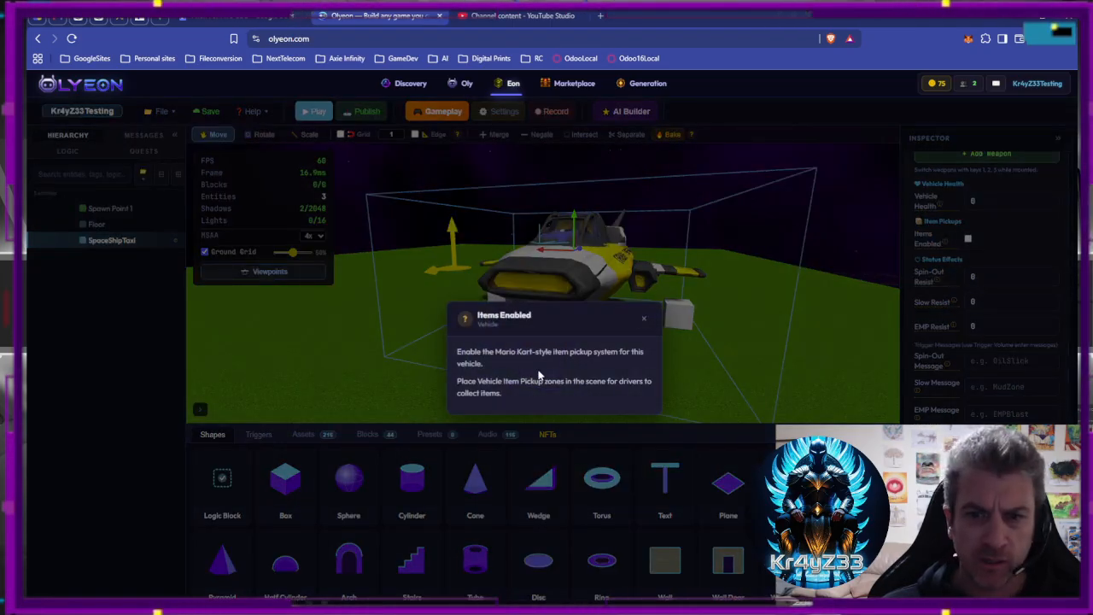
Close the Items Enabled help, view the available triggers and look through SpaceShipTaxi's vehicle sound, flight and physics properties.
{"action": "left_click", "coordinate": [641, 322]}
{"action": "left_click", "coordinate": [261, 436]}
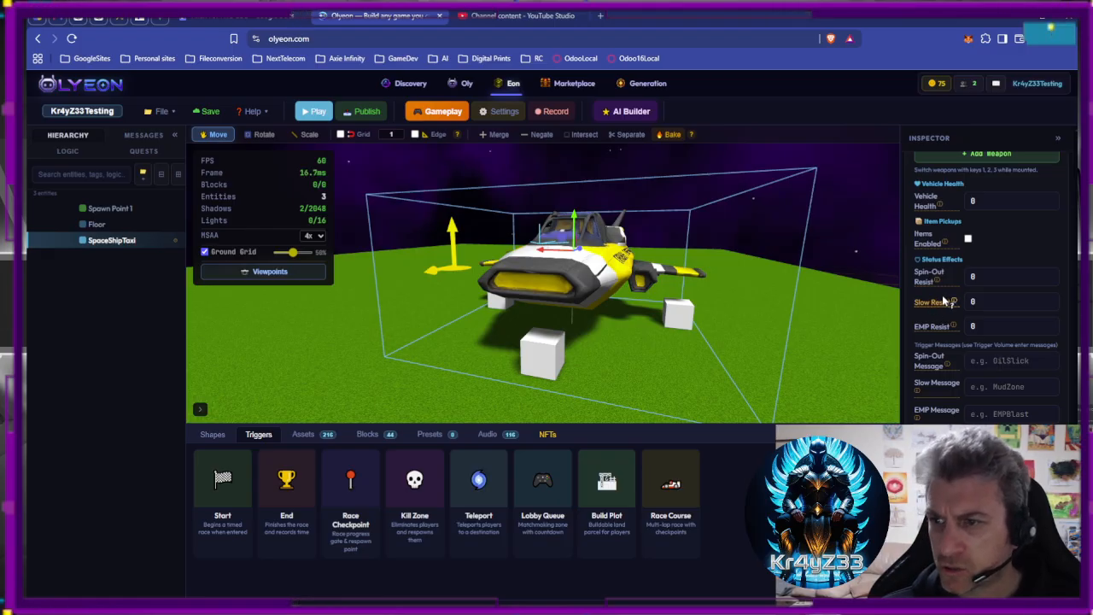
{"action": "scroll", "coordinate": [944, 297], "scroll_direction": "down", "scroll_amount": 2}
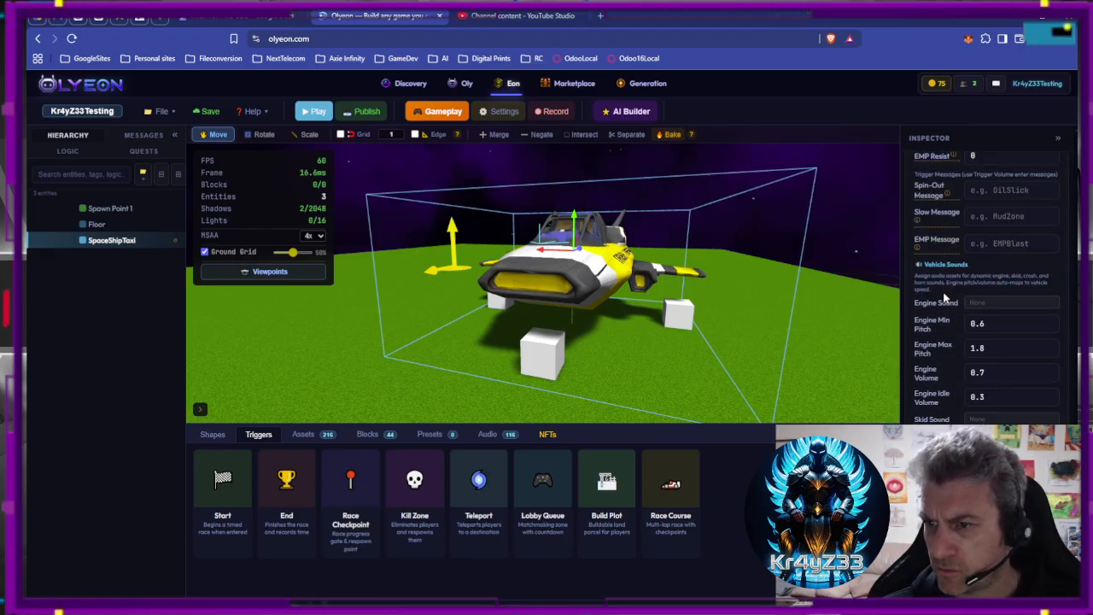
{"action": "scroll", "coordinate": [944, 298], "scroll_direction": "down", "scroll_amount": 10}
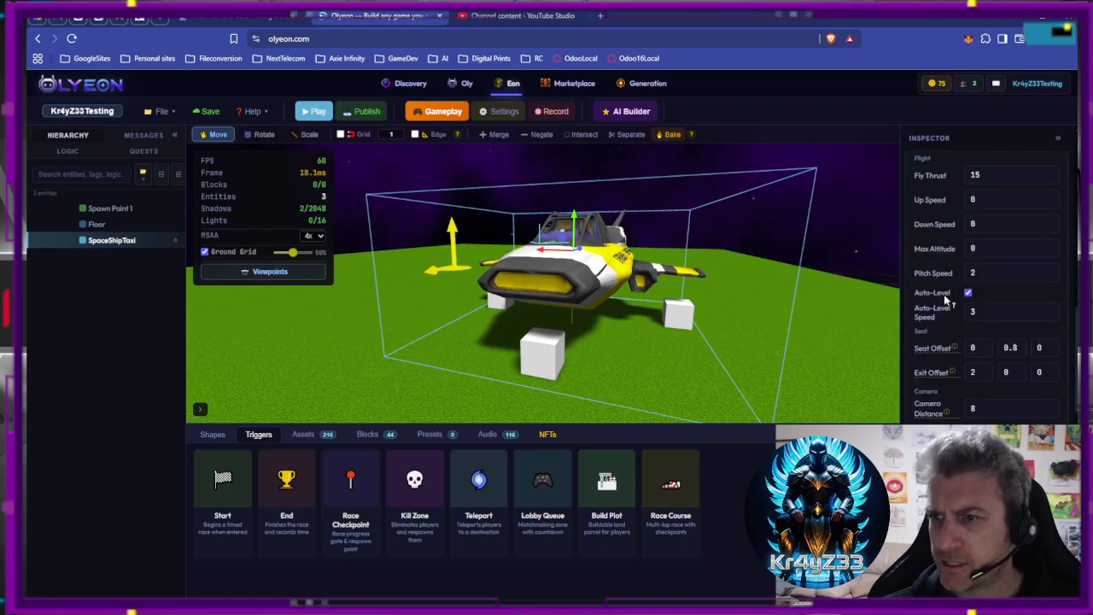
{"action": "scroll", "coordinate": [943, 299], "scroll_direction": "up", "scroll_amount": 1}
{"action": "scroll", "coordinate": [943, 298], "scroll_direction": "up", "scroll_amount": 5}
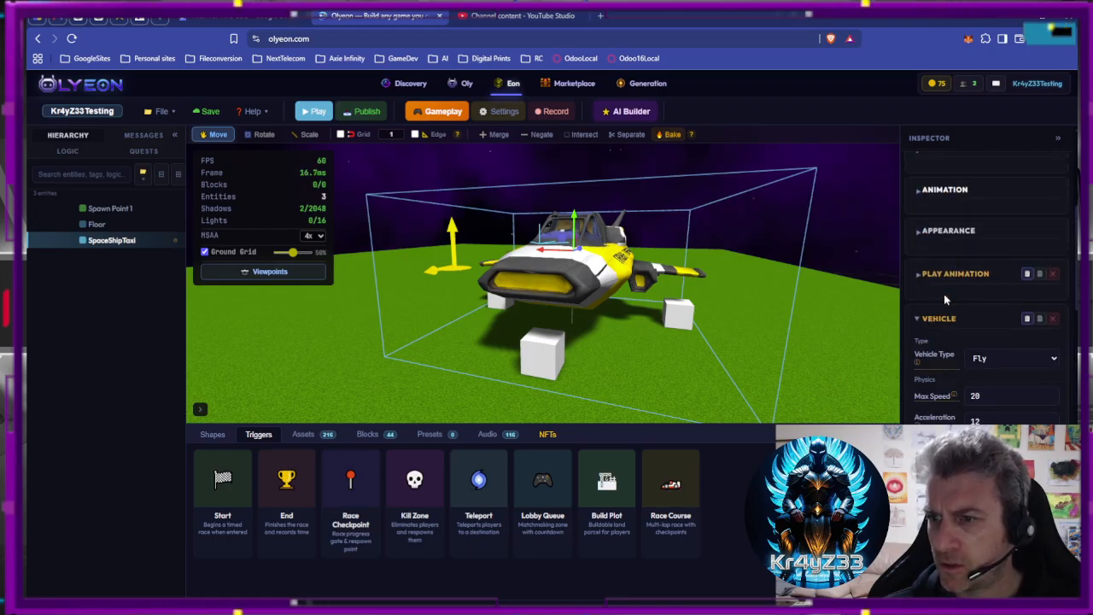
{"action": "scroll", "coordinate": [943, 294], "scroll_direction": "down", "scroll_amount": 2}
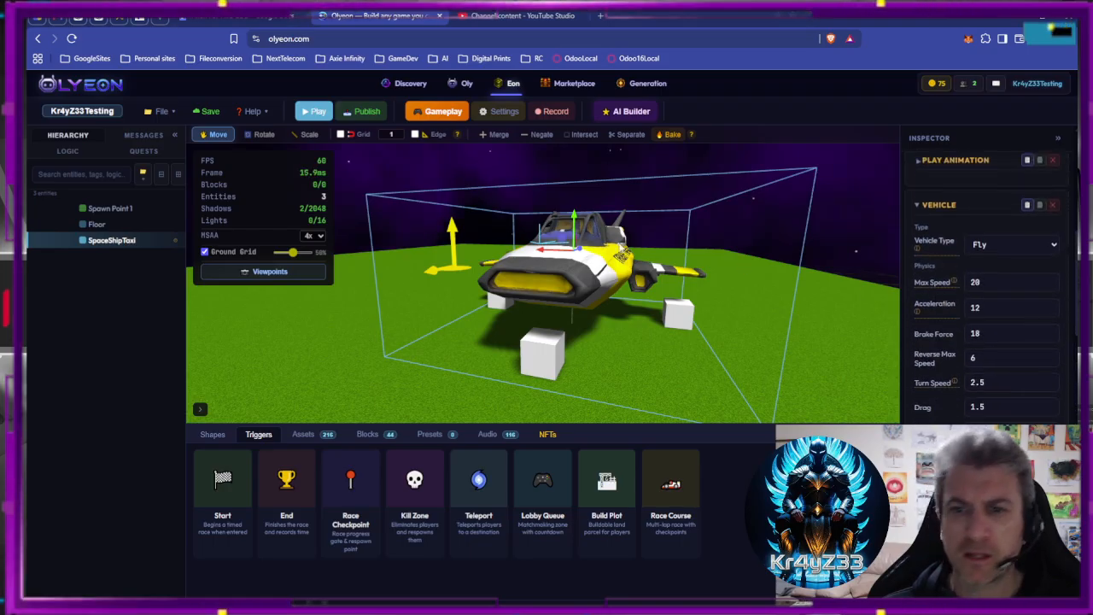
Add a global integer gameplay variable named Fuel with a default of 100 and enable it for the HUD.
{"action": "left_click", "coordinate": [432, 114]}
{"action": "left_click", "coordinate": [212, 143]}
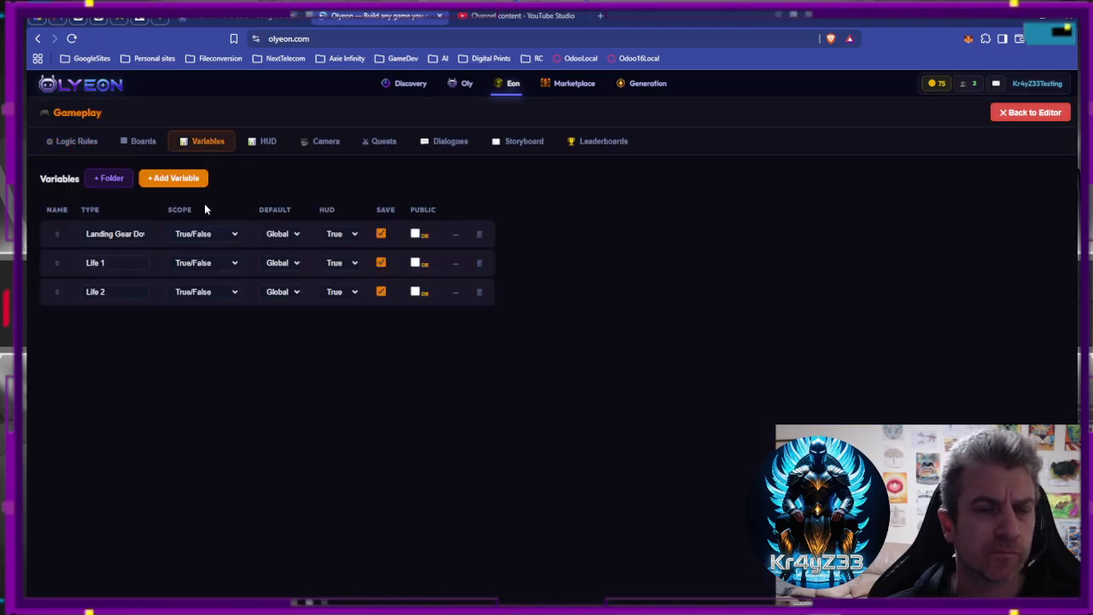
{"action": "left_click", "coordinate": [181, 179]}
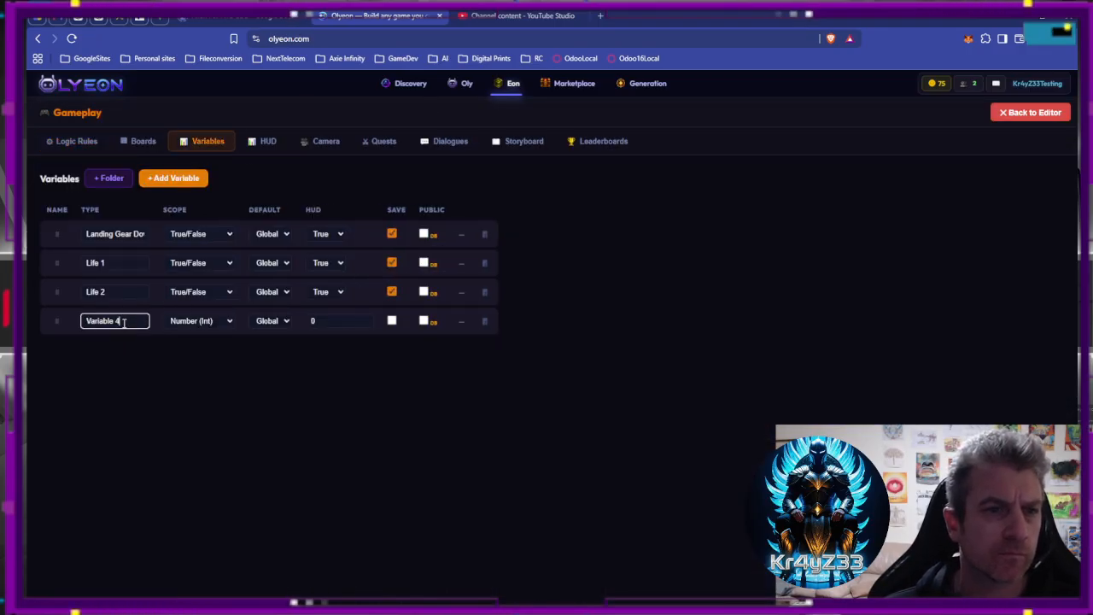
{"action": "type", "text": "Fuel"}
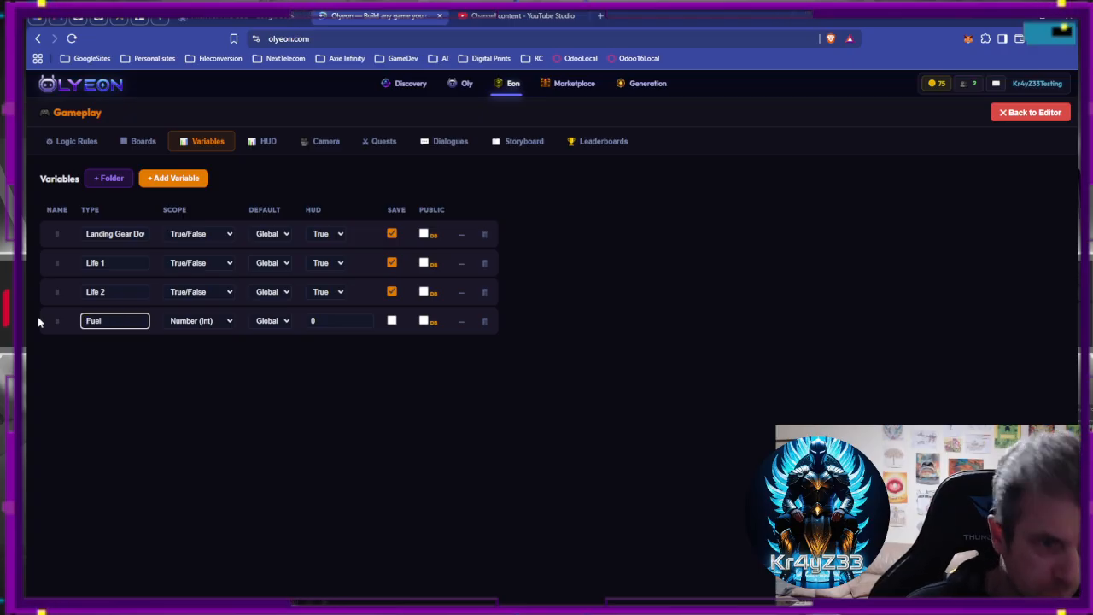
{"action": "left_click", "coordinate": [209, 353]}
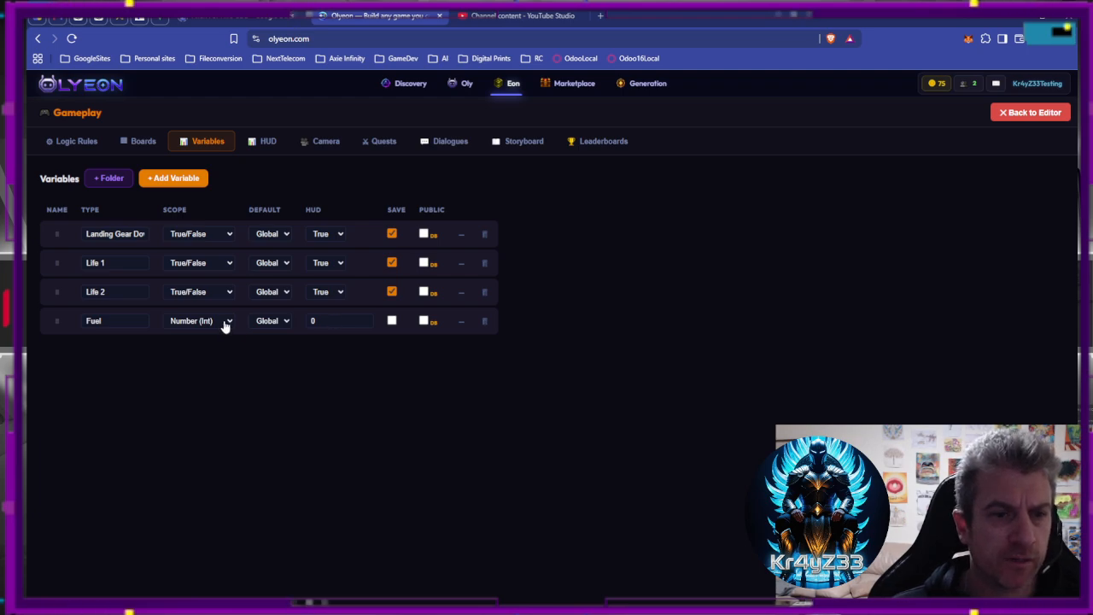
{"action": "left_click", "coordinate": [341, 324]}
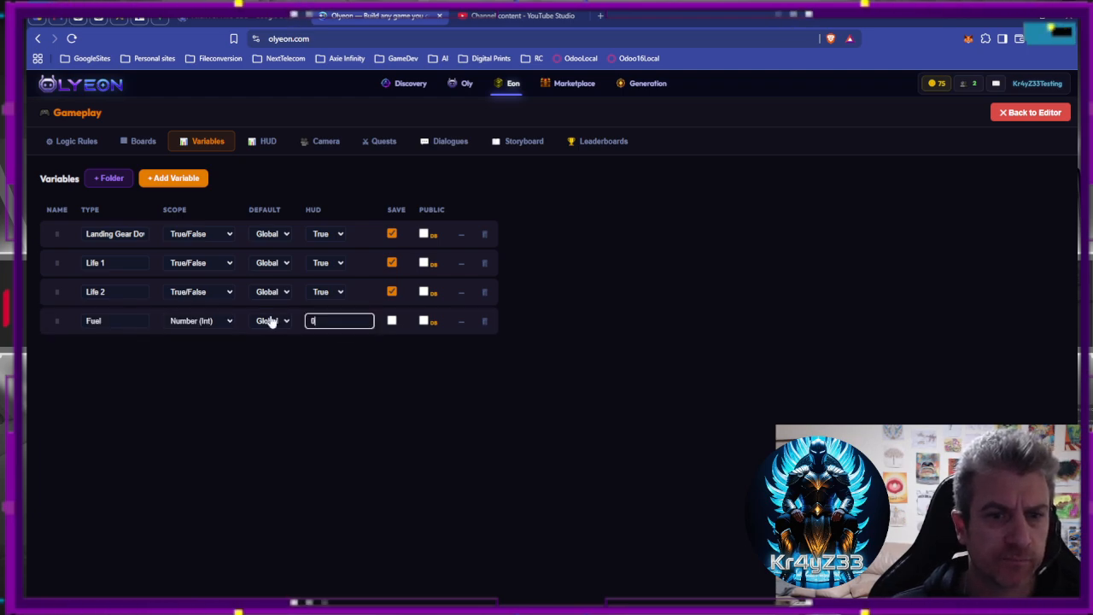
{"action": "left_click", "coordinate": [202, 324]}
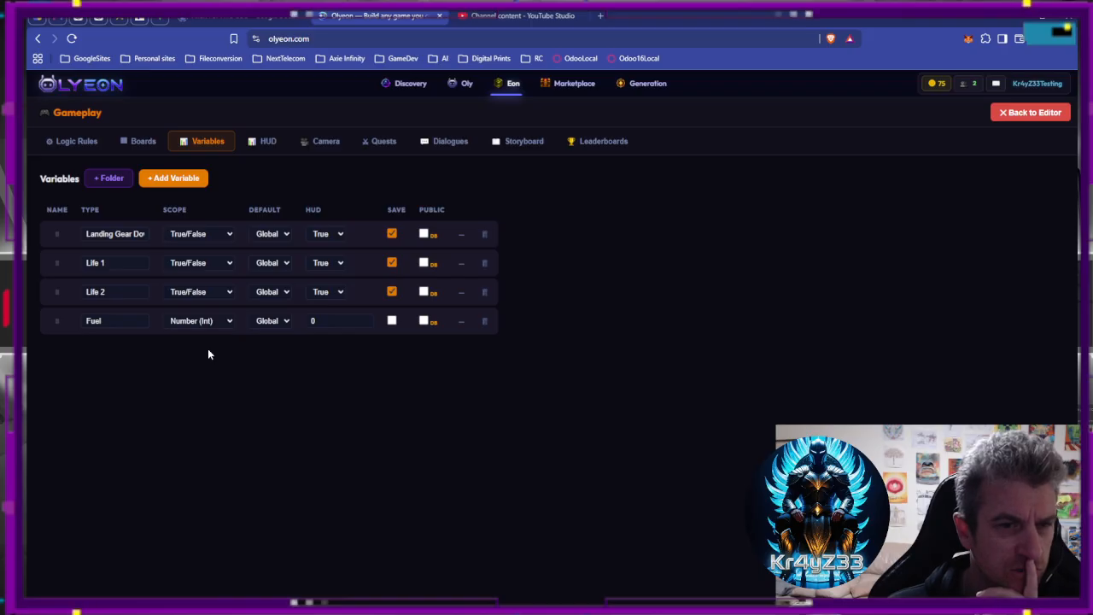
{"action": "left_click", "coordinate": [295, 373]}
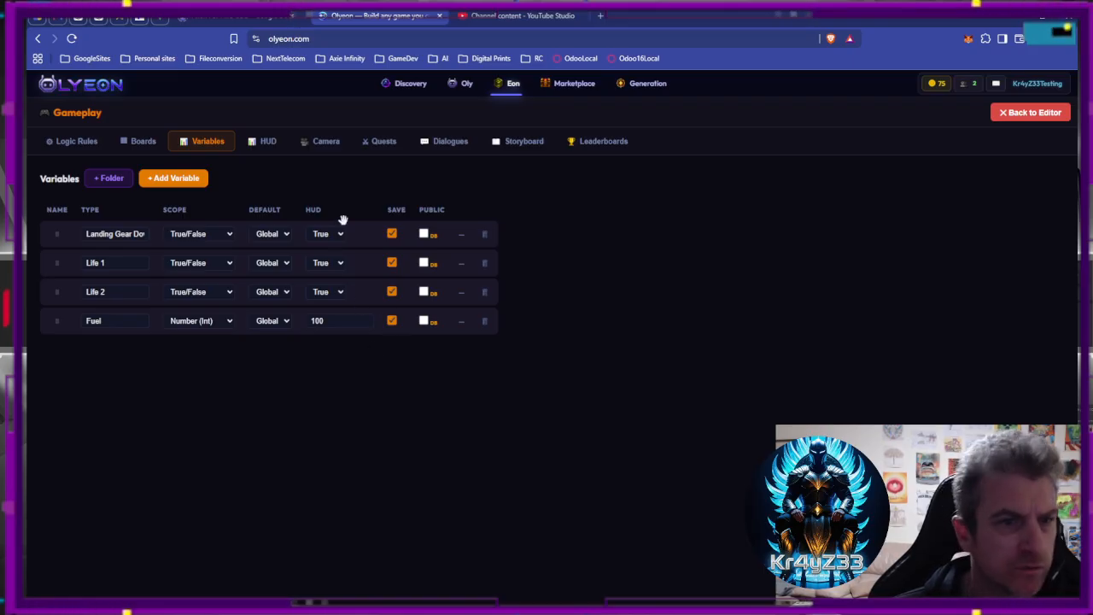
Assign the Fuel variable to Variable Group 1 in the Default HUD and return to the scene editor.
{"action": "left_click", "coordinate": [266, 141]}
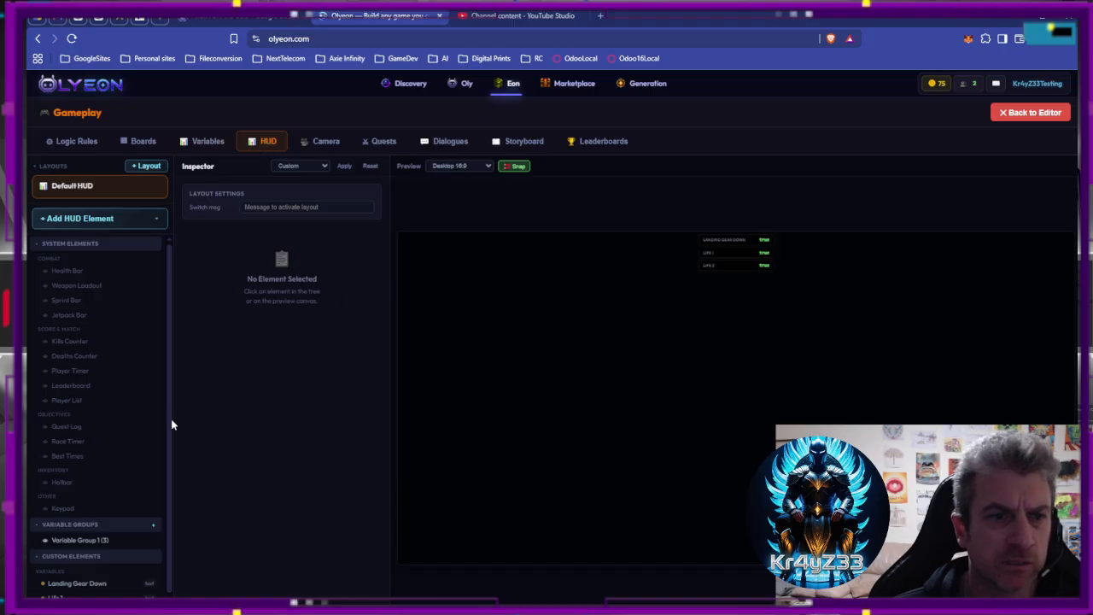
{"action": "scroll", "coordinate": [77, 572], "scroll_direction": "down", "scroll_amount": 1}
{"action": "left_click", "coordinate": [55, 608]}
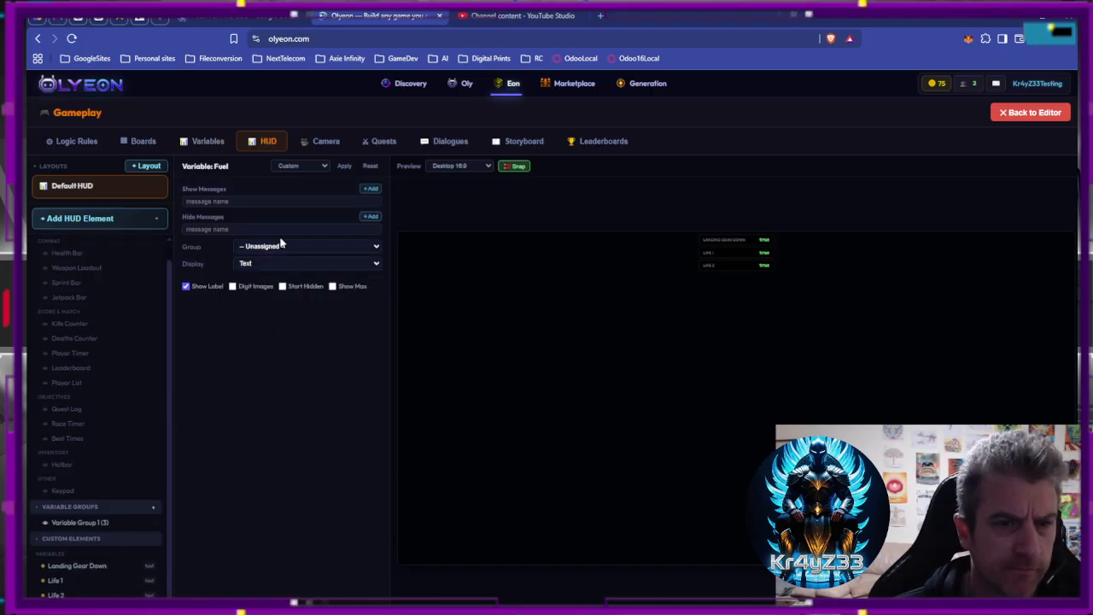
{"action": "left_click", "coordinate": [264, 247]}
{"action": "left_click", "coordinate": [254, 275]}
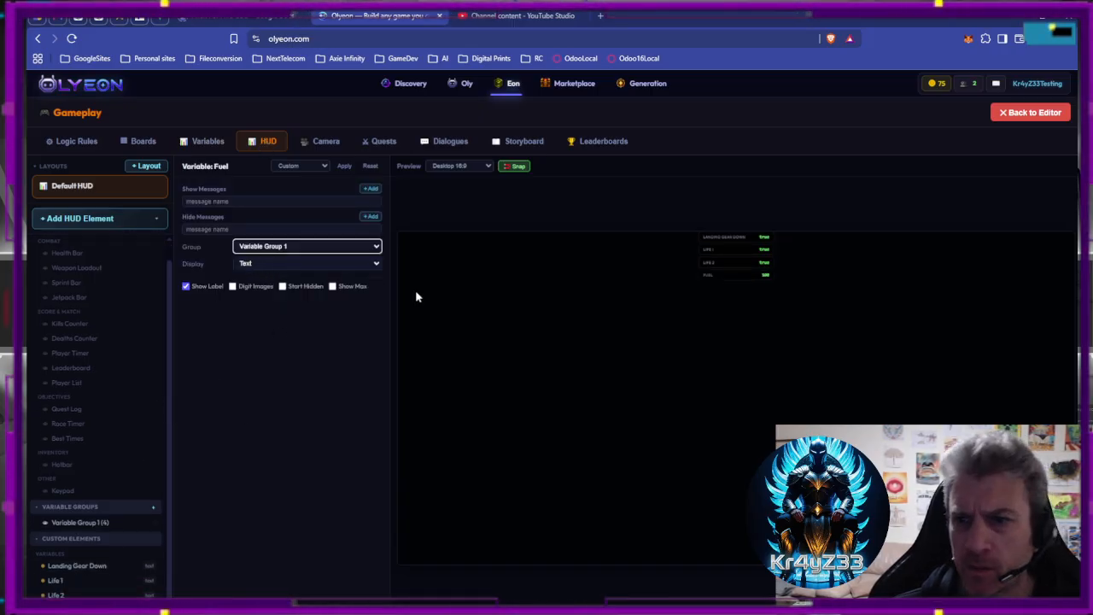
{"action": "left_click", "coordinate": [716, 273]}
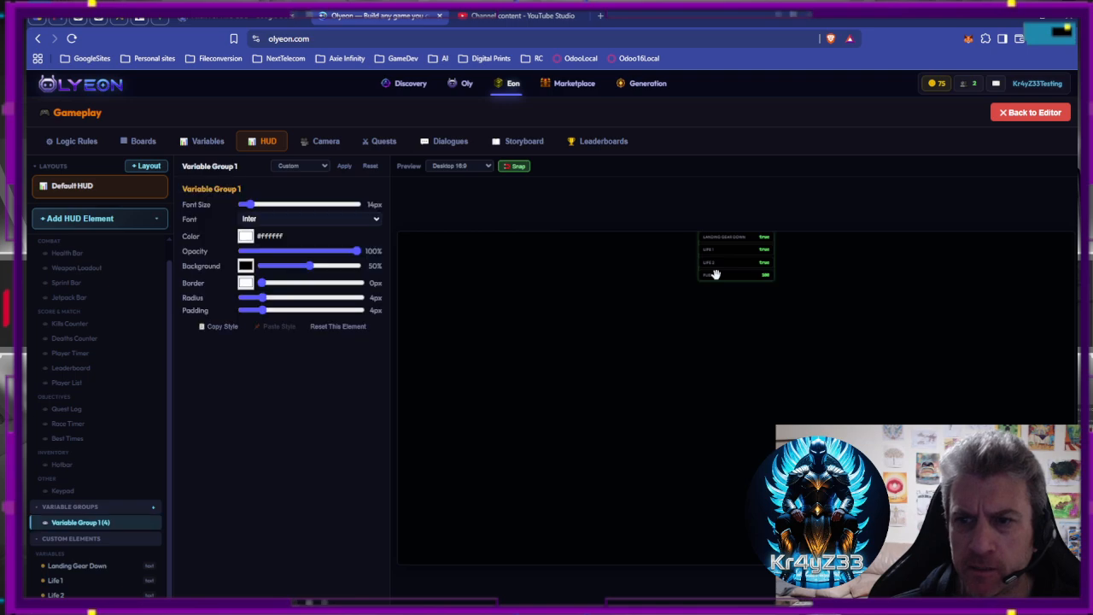
{"action": "left_click", "coordinate": [1028, 114]}
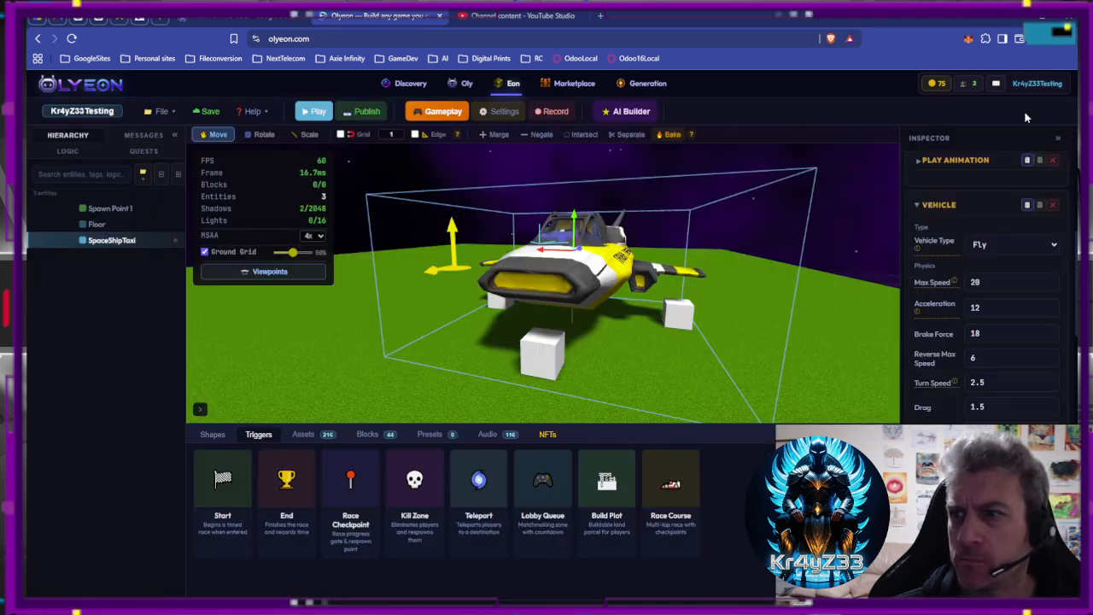
Create a new gameplay logic board and rename it Fuel.
{"action": "mouse_move", "coordinate": [516, 237]}
{"action": "left_mouse_down"}
{"action": "mouse_move", "coordinate": [547, 251]}
{"action": "mouse_move", "coordinate": [500, 233]}
{"action": "left_mouse_up"}
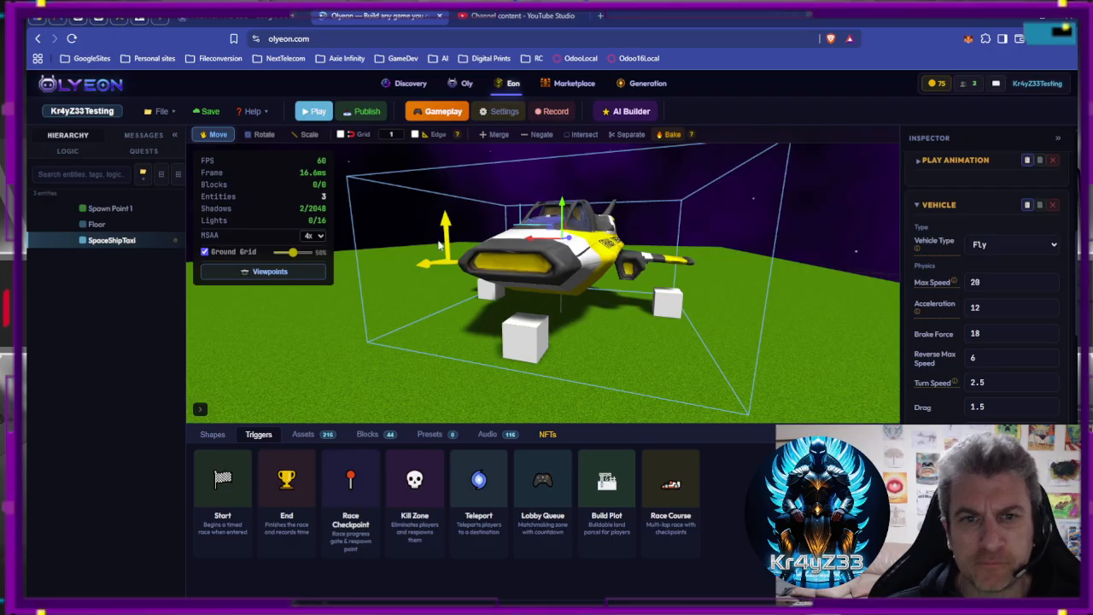
{"action": "left_click", "coordinate": [422, 117]}
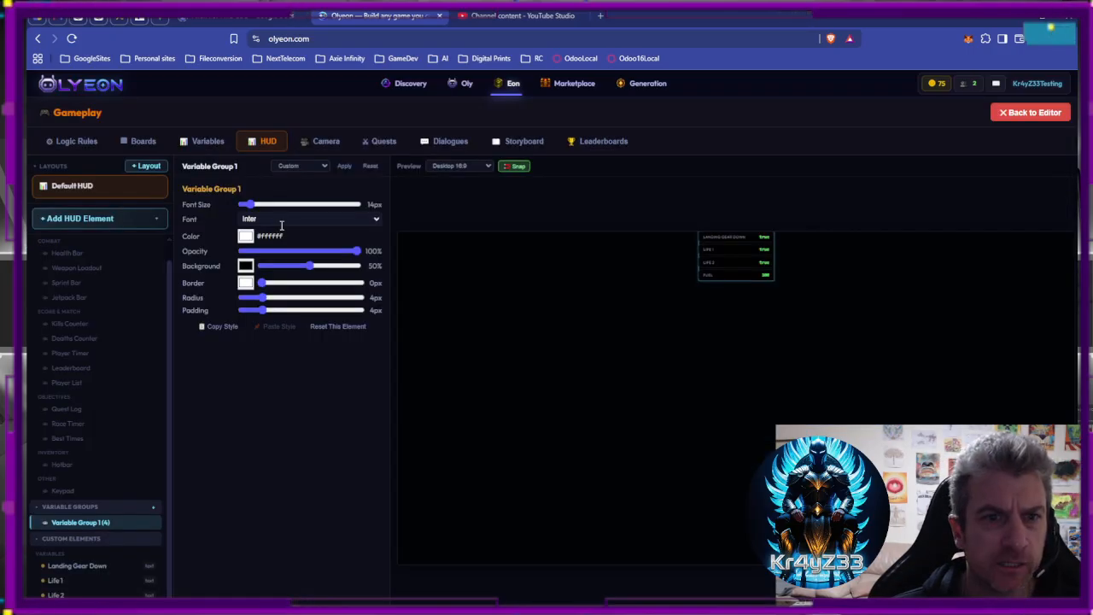
{"action": "left_click", "coordinate": [136, 141]}
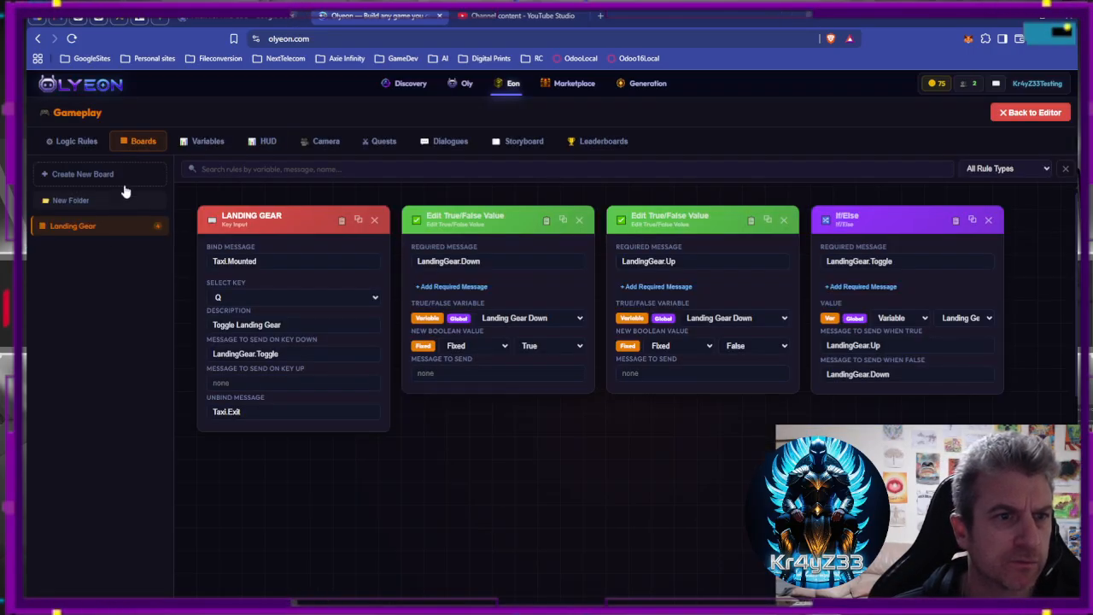
{"action": "left_click", "coordinate": [83, 175]}
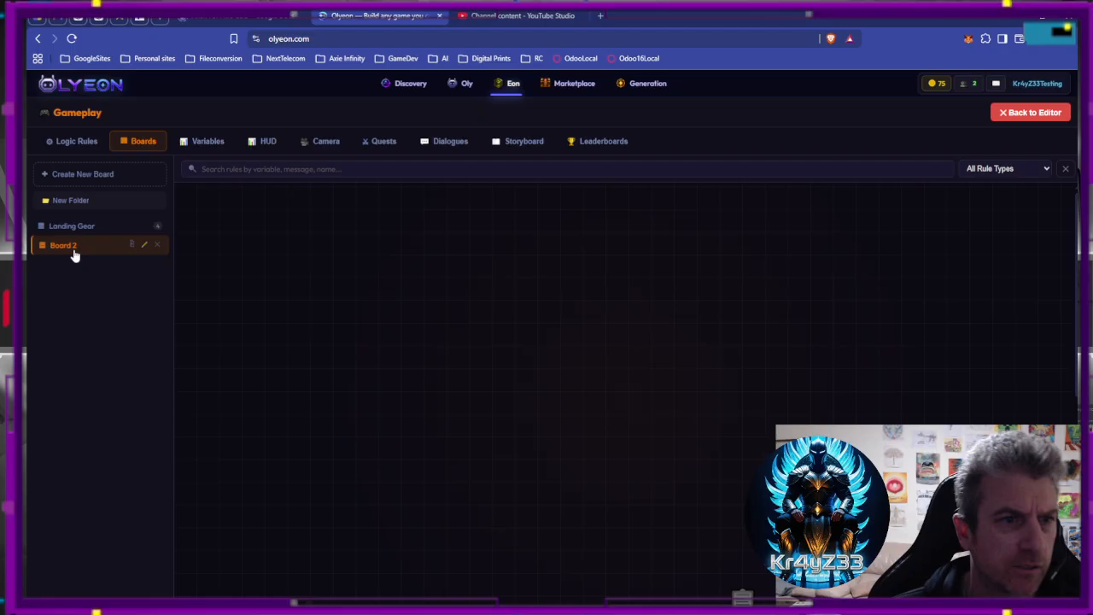
{"action": "left_click", "coordinate": [144, 245]}
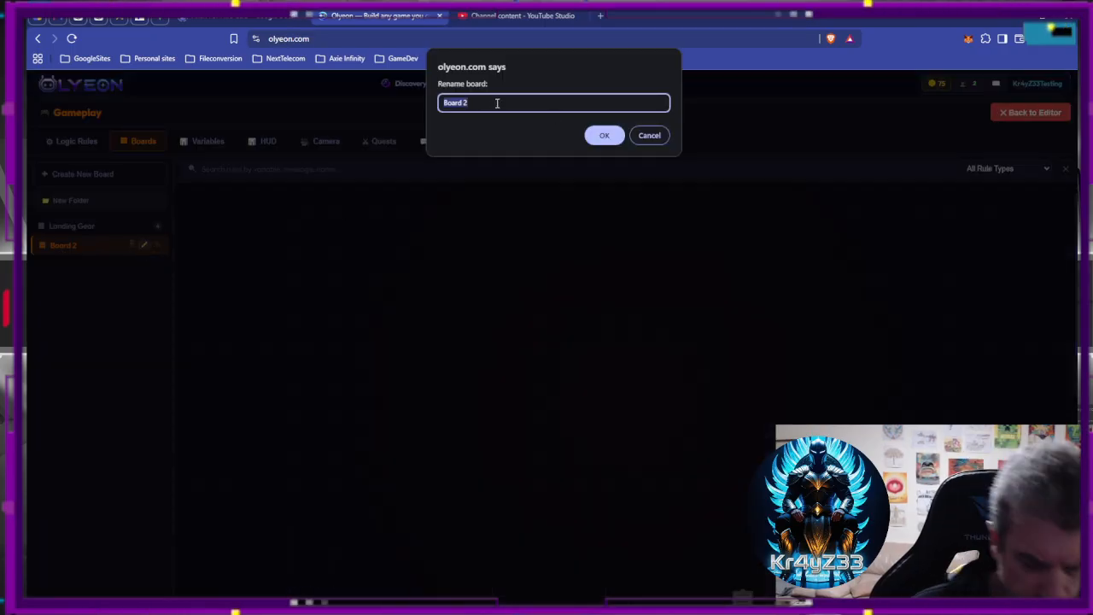
{"action": "type", "text": "Fuel"}
{"action": "key", "text": "Return"}
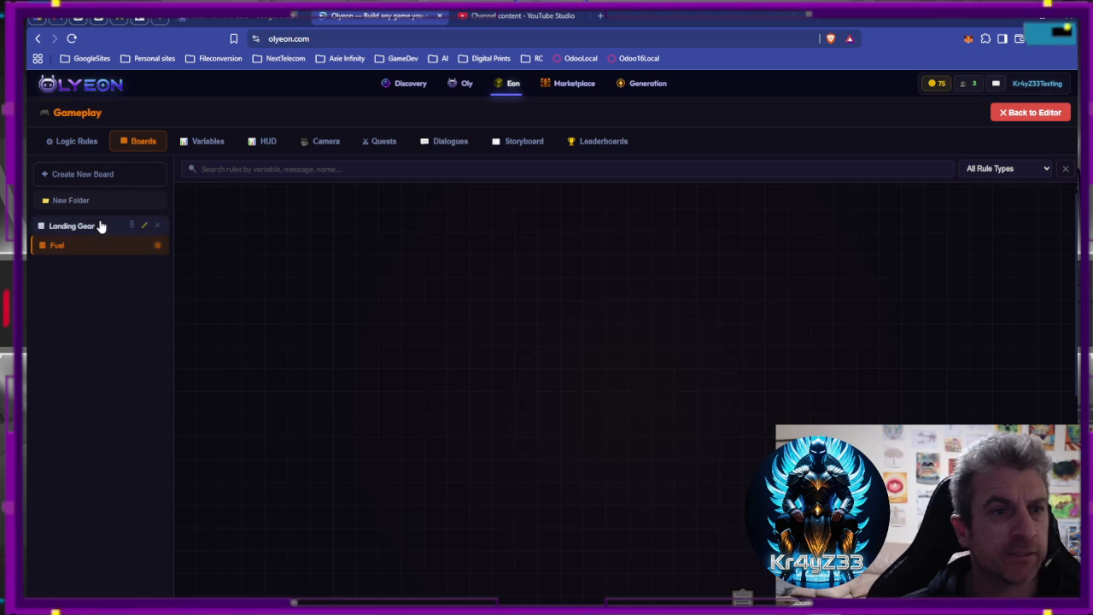
Review the Landing Gear board, then add a global integer variable named Fuel Consumption and enable it for the HUD.
{"action": "left_click", "coordinate": [123, 229]}
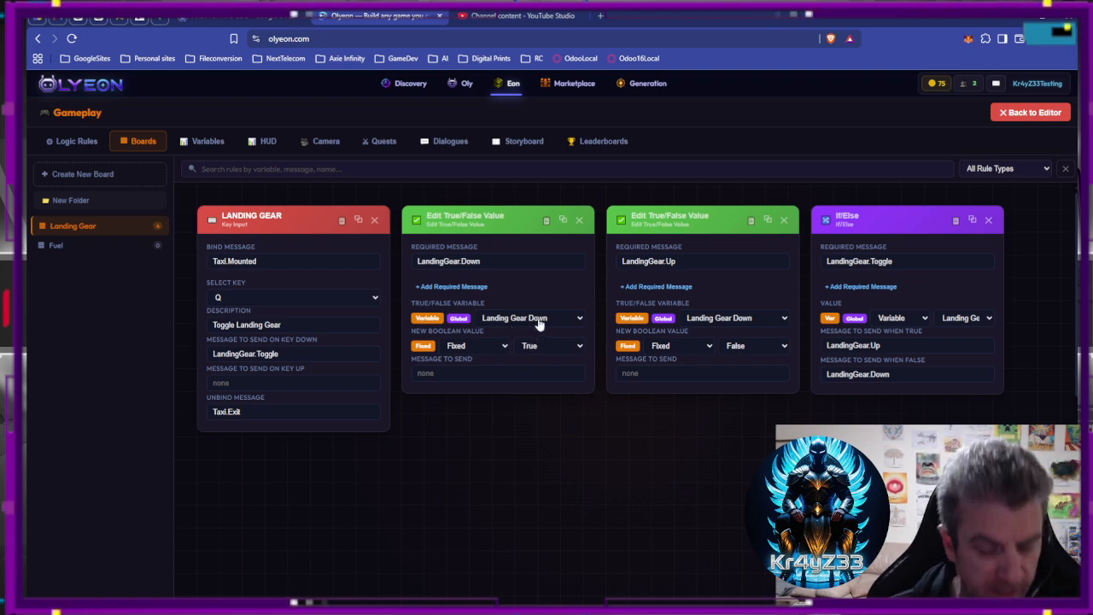
{"action": "left_click", "coordinate": [202, 146]}
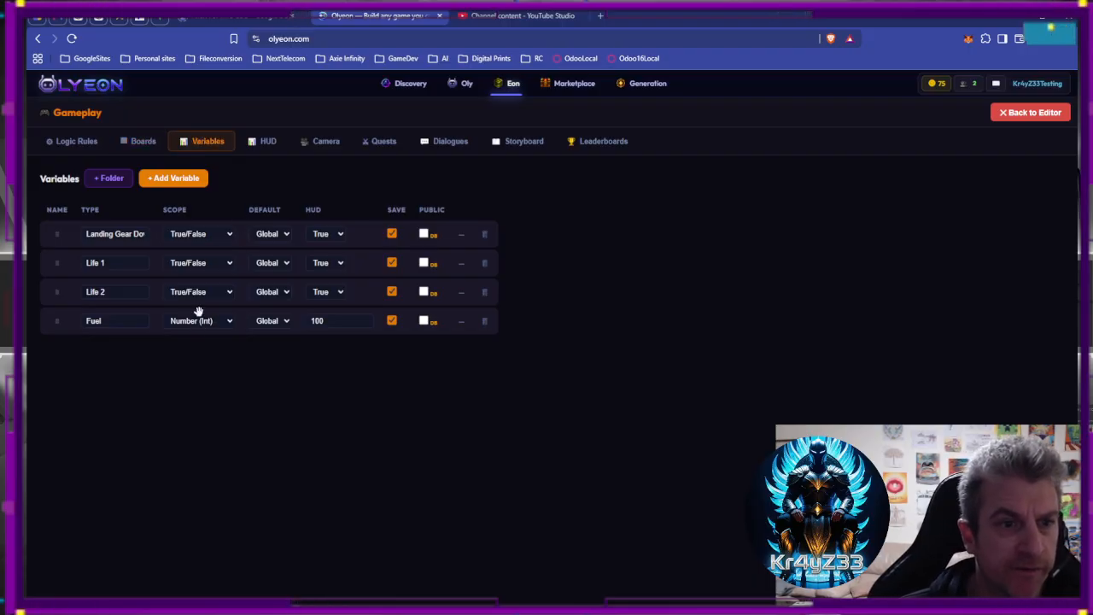
{"action": "left_click", "coordinate": [183, 178]}
{"action": "left_click_drag", "start_coordinate": [141, 350], "coordinate": [74, 349]}
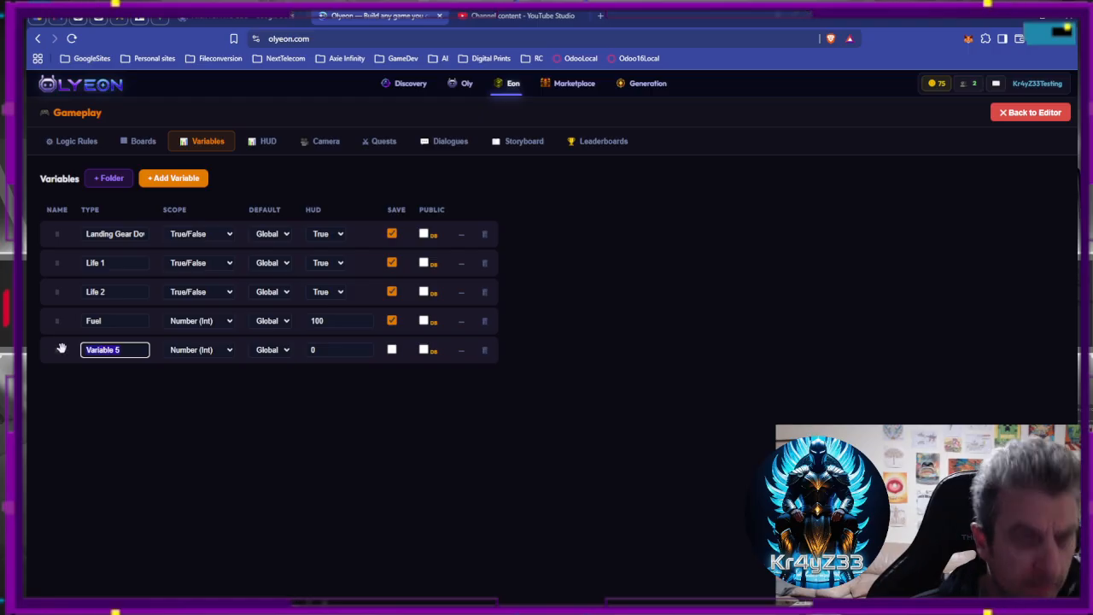
{"action": "type", "text": "Fuel"}
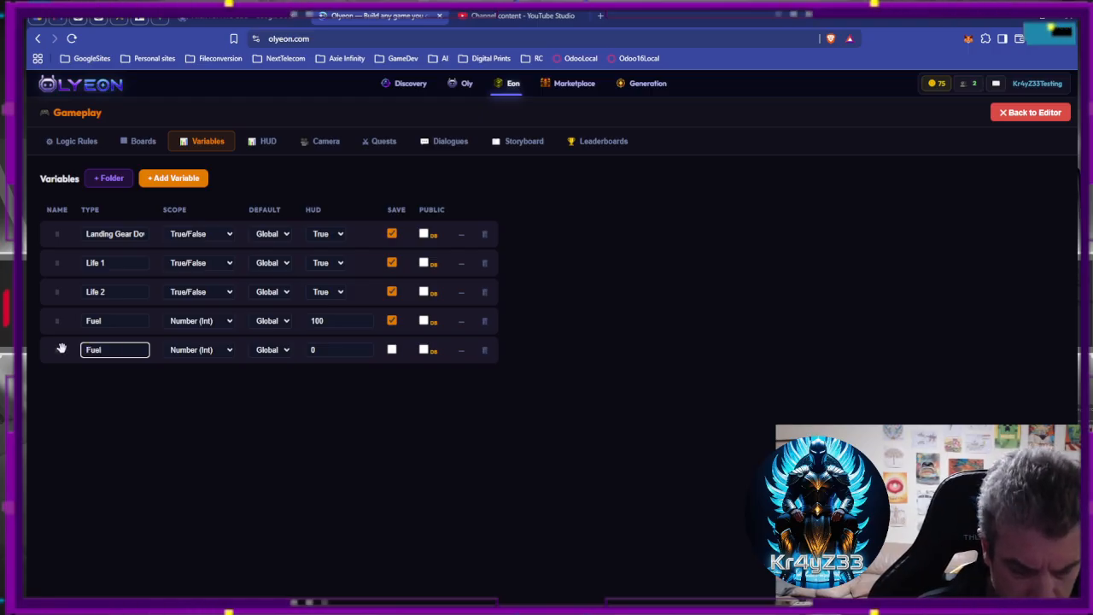
{"action": "type", "text": " Co"}
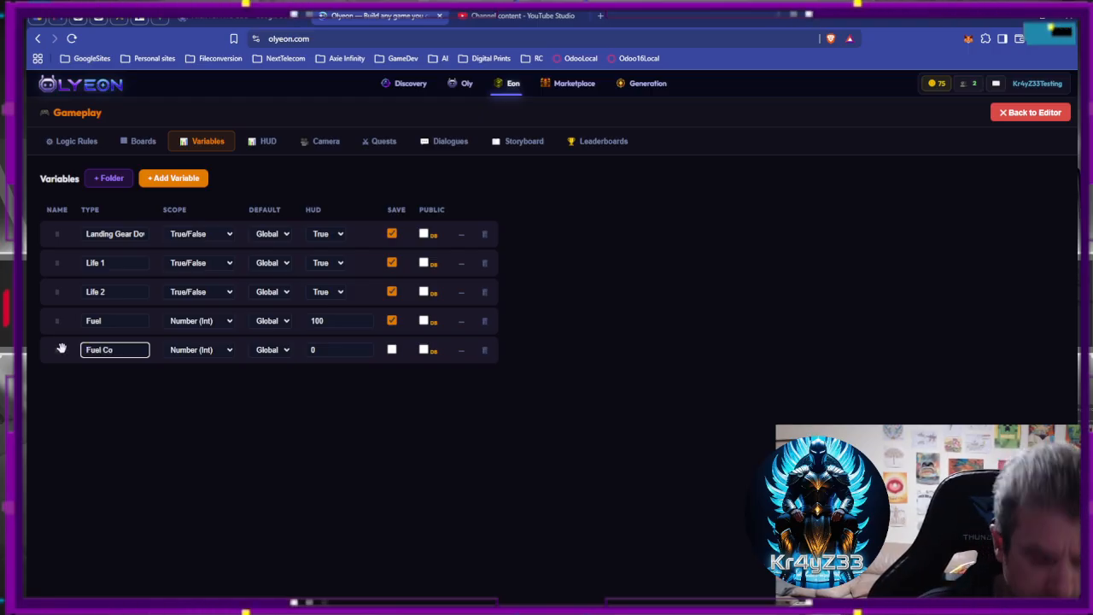
{"action": "type", "text": "nsumption"}
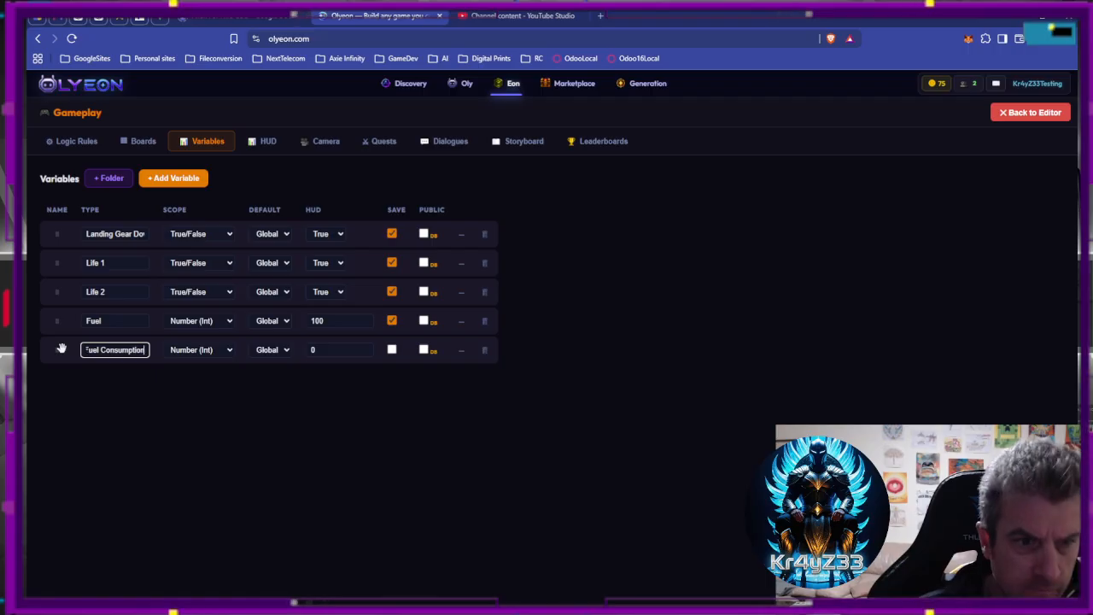
{"action": "left_click", "coordinate": [246, 419]}
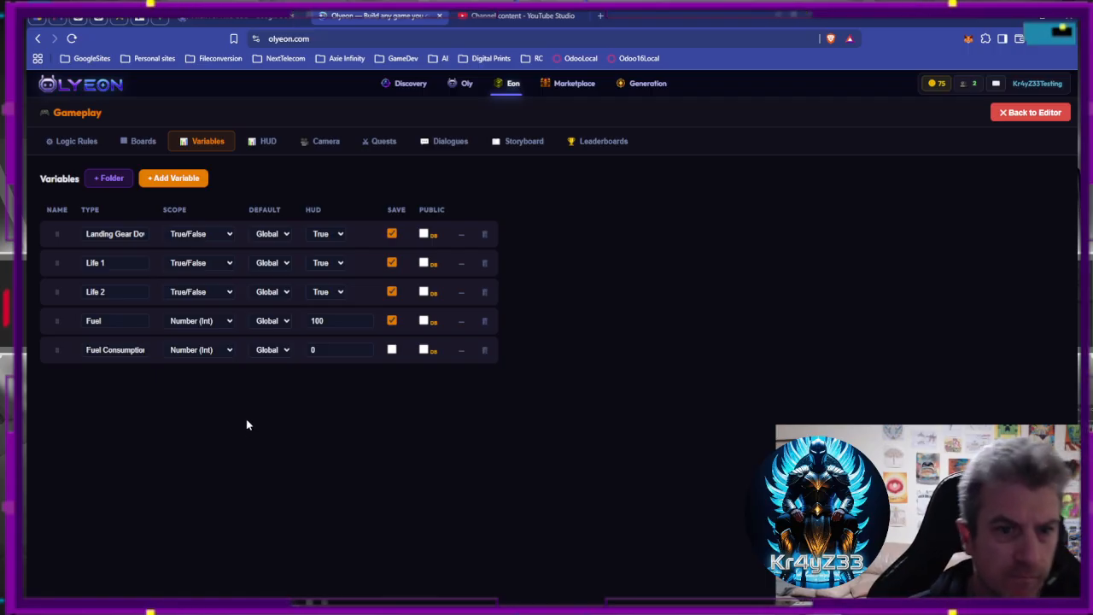
{"action": "left_click", "coordinate": [391, 350]}
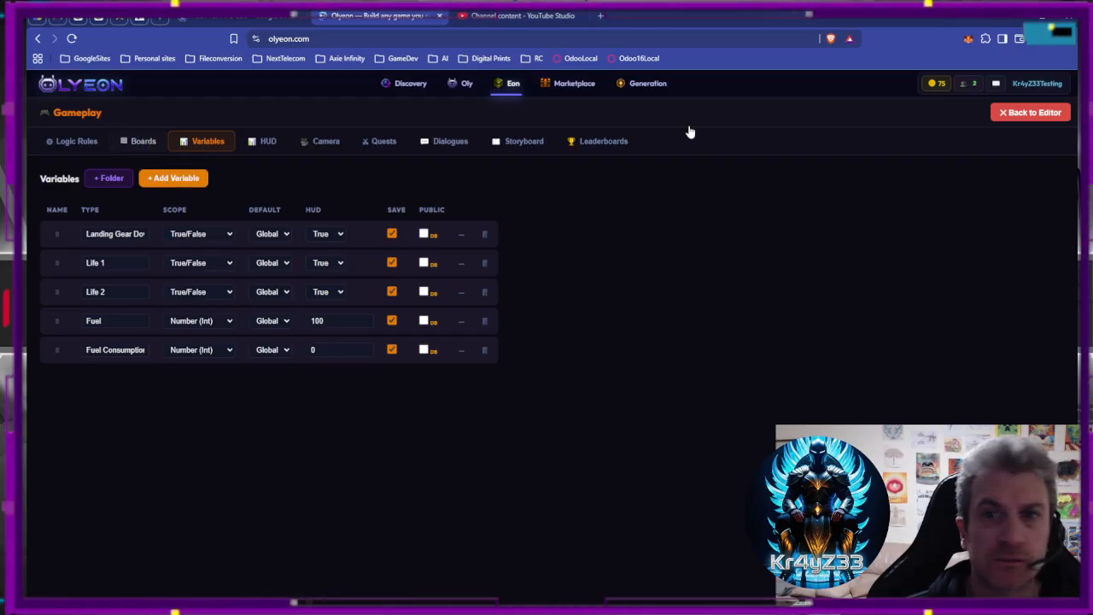
Save the project from the scene editor and reopen the gameplay logic boards.
{"action": "left_click", "coordinate": [1012, 112]}
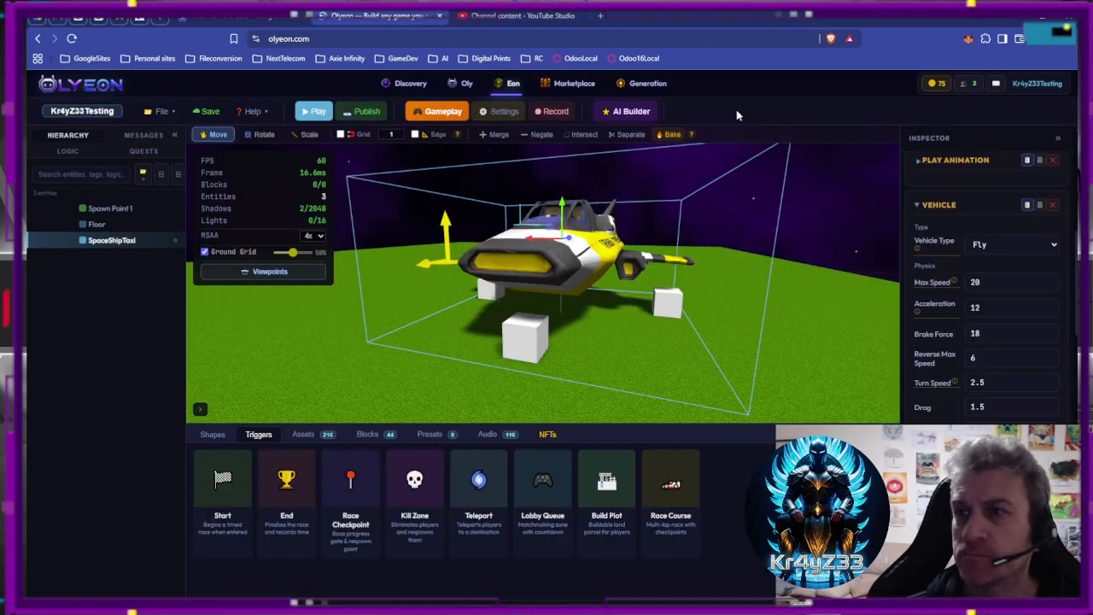
{"action": "left_click", "coordinate": [208, 111]}
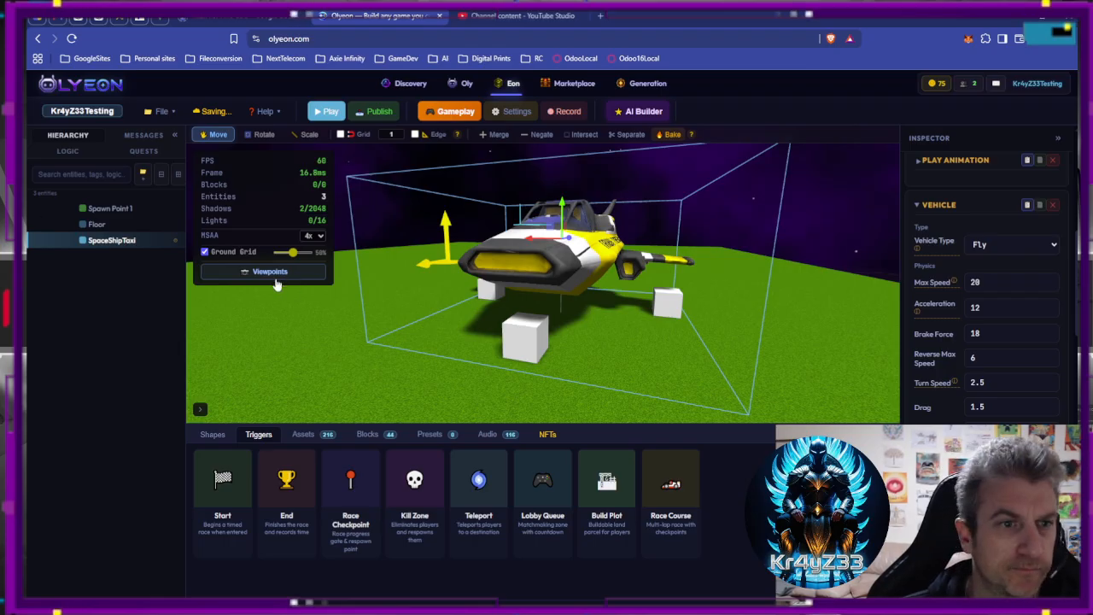
{"action": "left_click", "coordinate": [451, 112]}
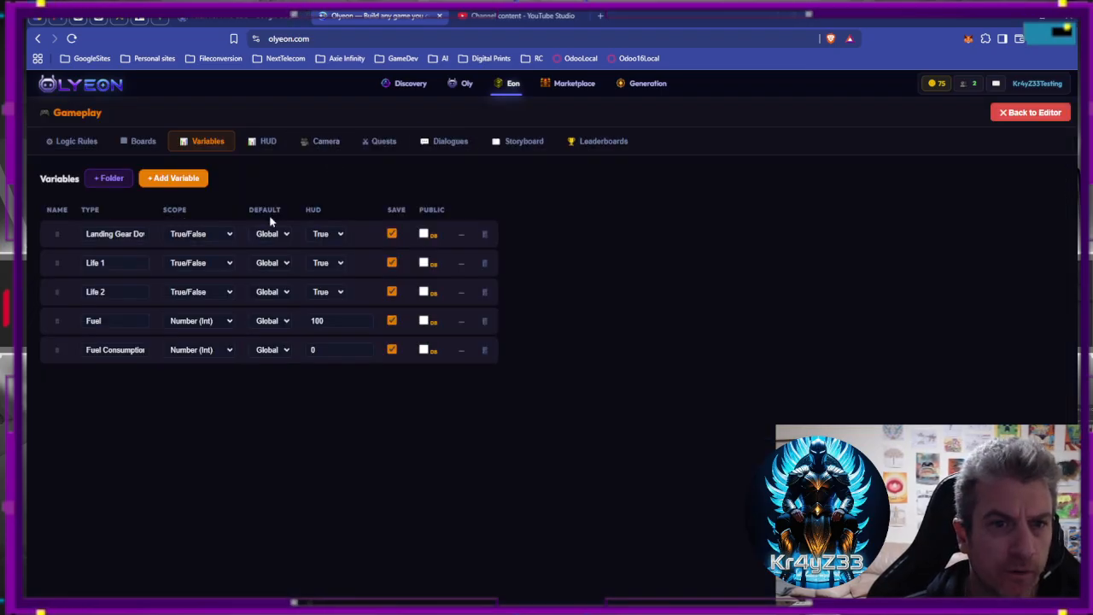
{"action": "left_click", "coordinate": [142, 141]}
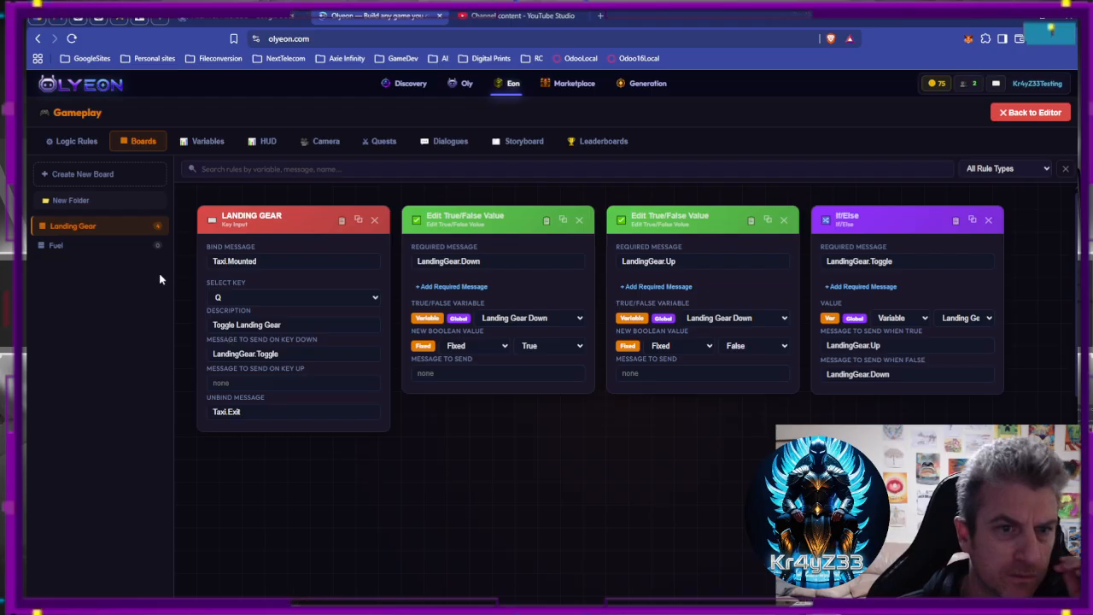
Copy the key input rule from the Landing Gear board and paste it onto the Fuel board.
{"action": "left_click_drag", "start_coordinate": [290, 263], "coordinate": [132, 268]}
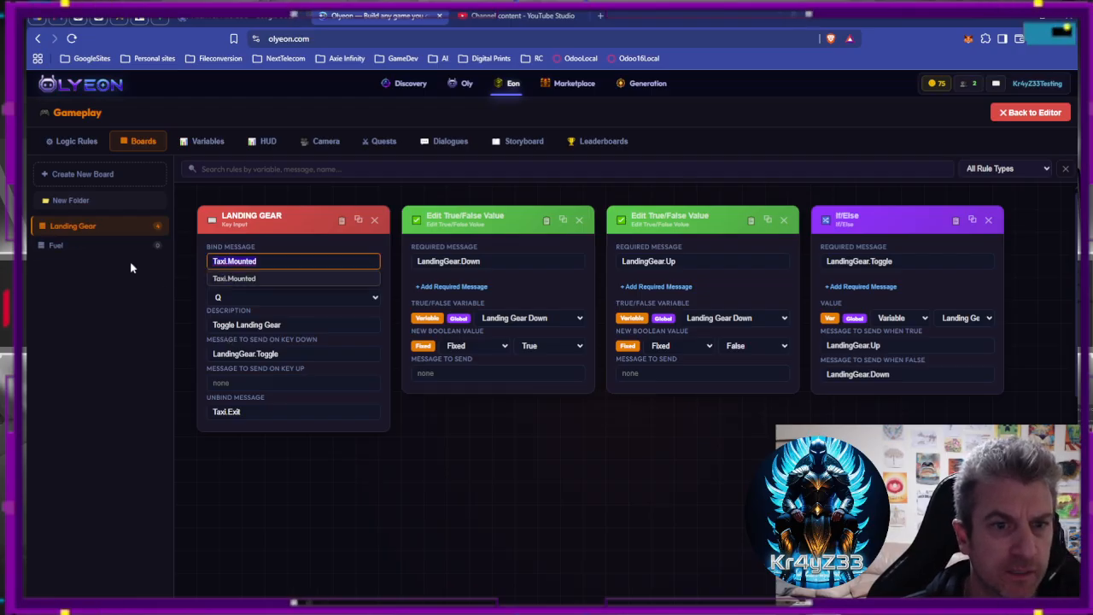
{"action": "left_click", "coordinate": [471, 440]}
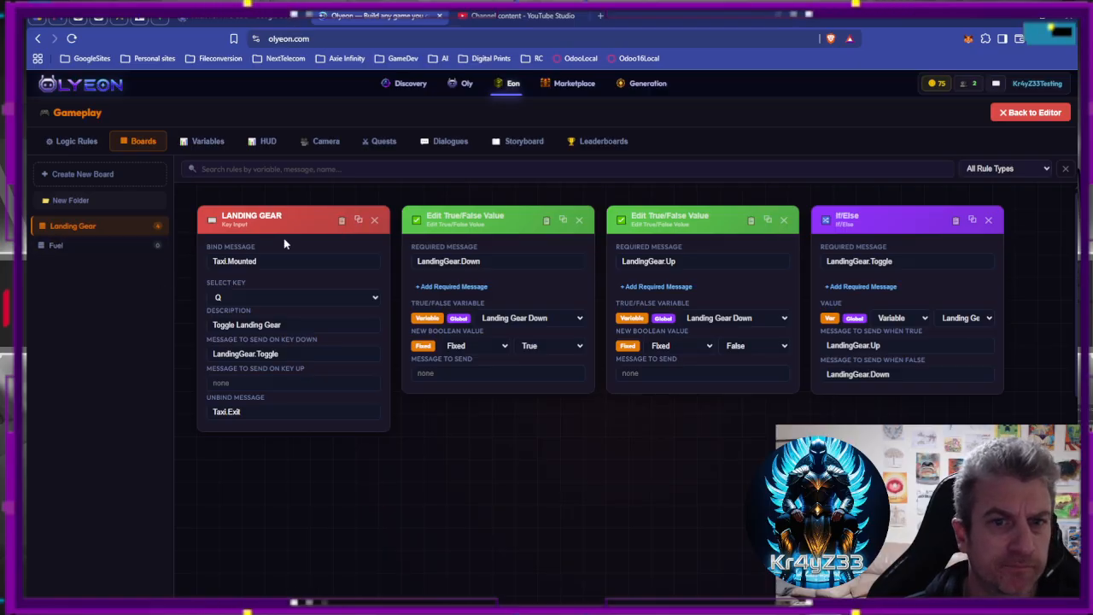
{"action": "left_click", "coordinate": [52, 250]}
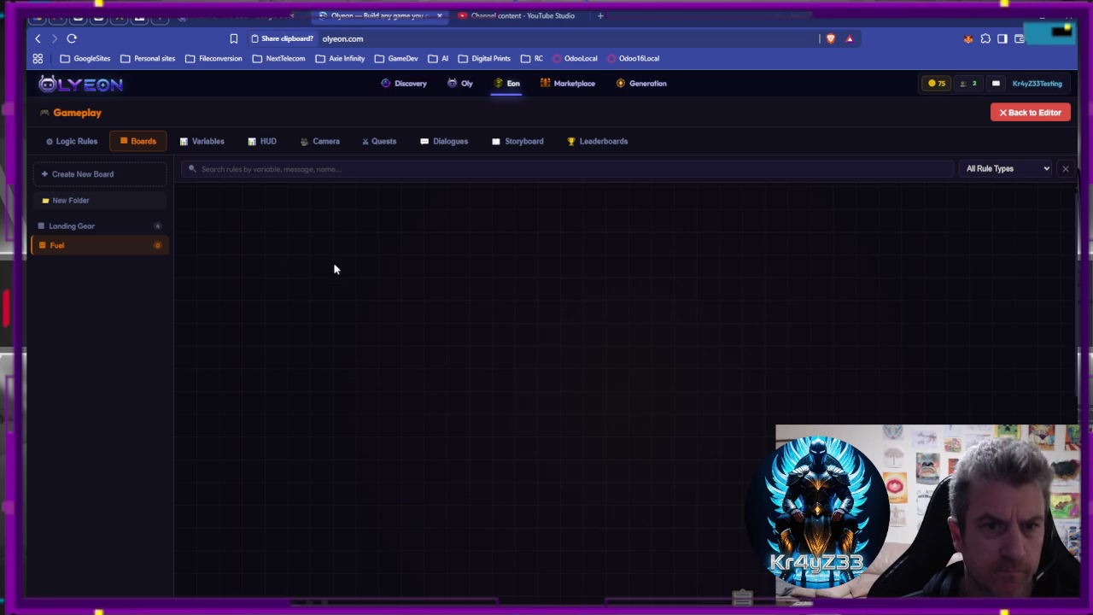
{"action": "key", "text": "ctrl+v"}
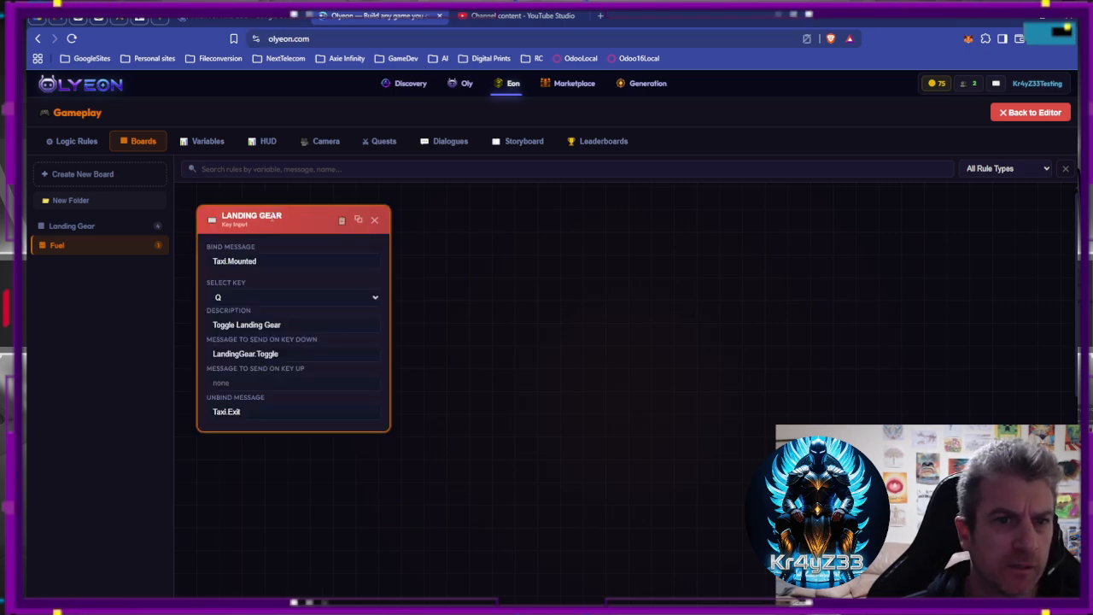
Rename the pasted key input rule on the Fuel board as THRUSTER - F.
{"action": "double_click", "coordinate": [272, 216]}
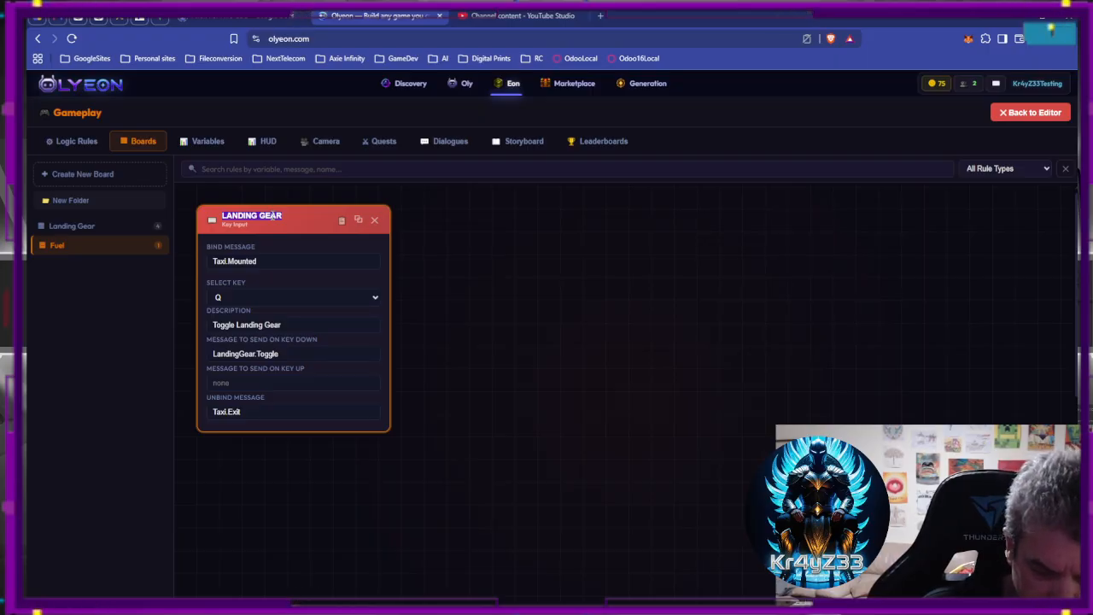
{"action": "type", "text": "TH"}
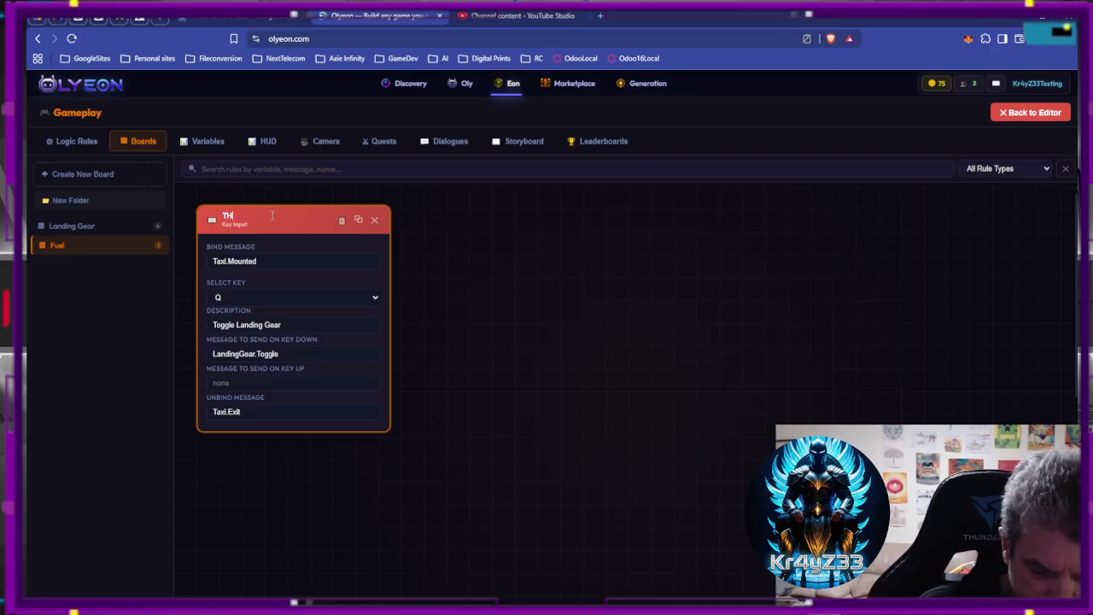
{"action": "type", "text": "RUSTER"}
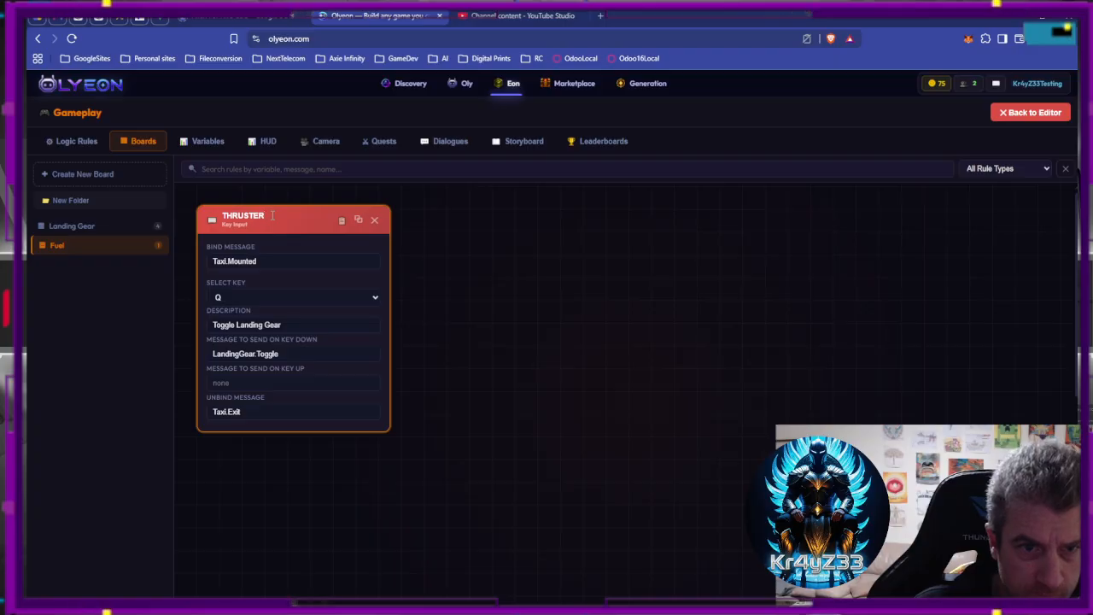
{"action": "type", "text": " - F"}
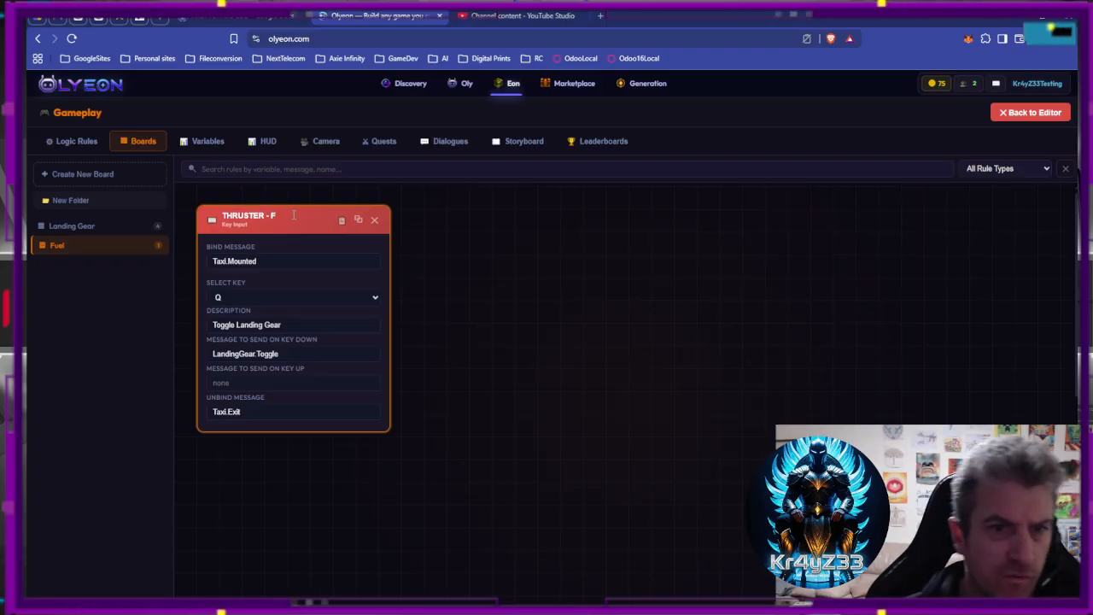
{"action": "left_click", "coordinate": [403, 252]}
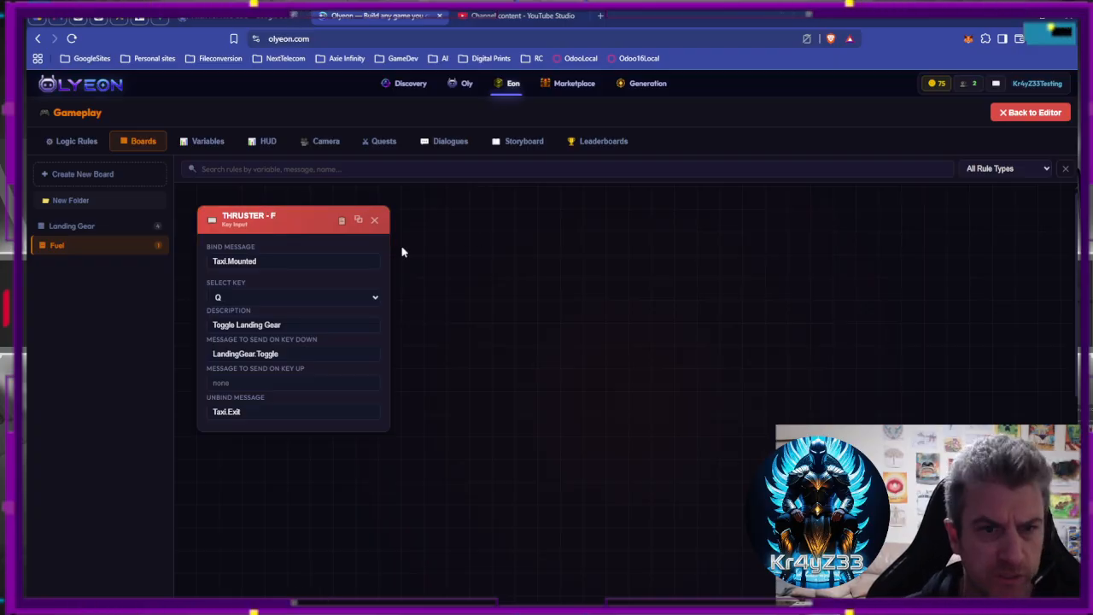
Set the THRUSTER - F rule's key to W and its description to Thruster - Forward.
{"action": "left_click", "coordinate": [229, 298]}
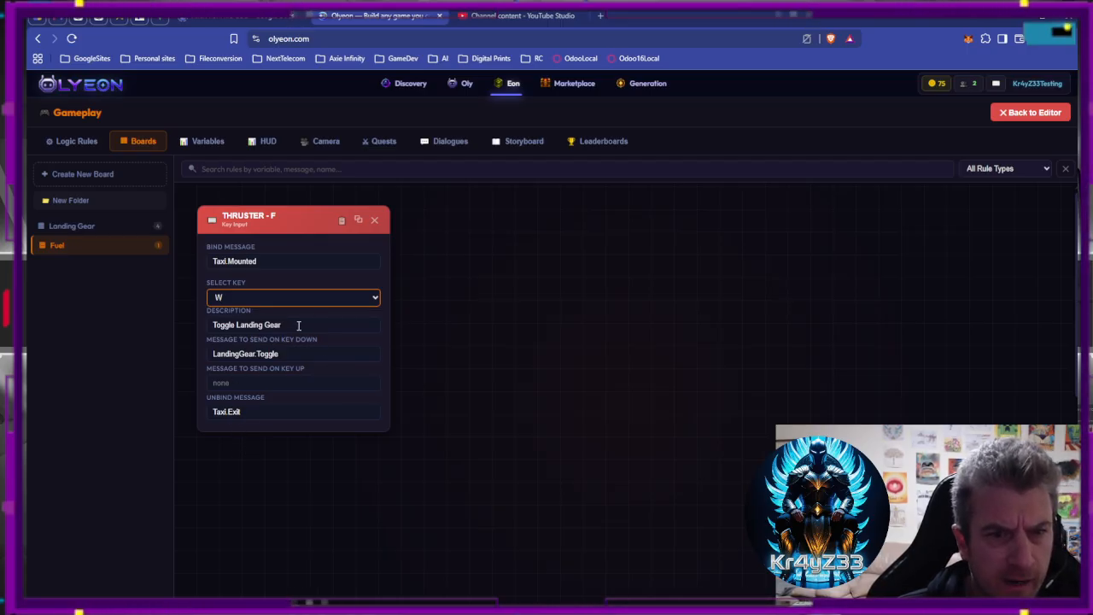
{"action": "key", "text": "Tab"}
{"action": "type", "text": "Th"}
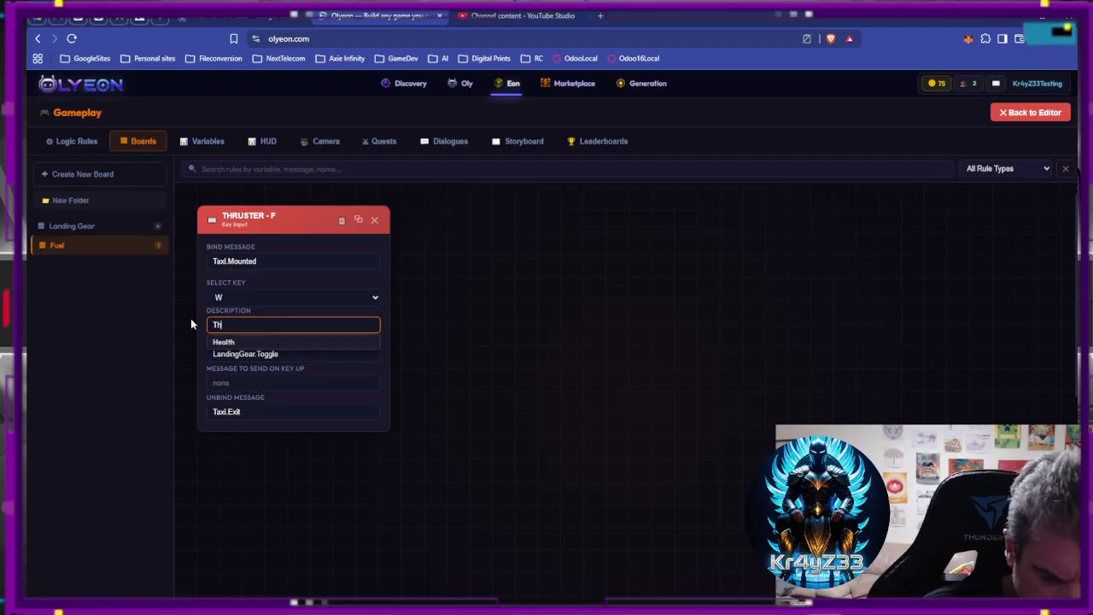
{"action": "type", "text": "ruster -"}
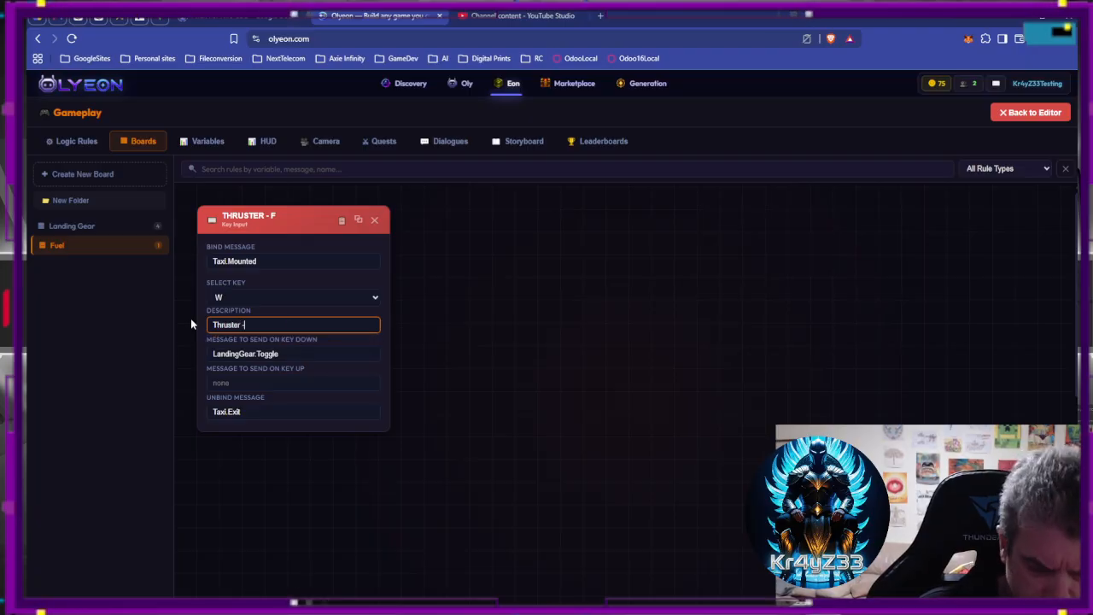
{"action": "type", "text": " Forward"}
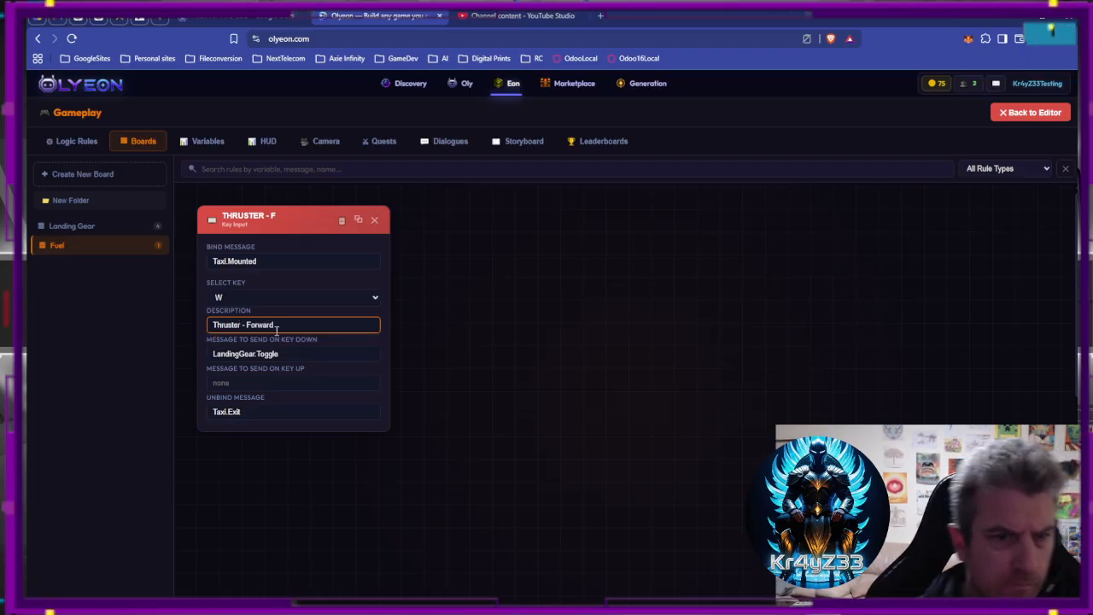
{"action": "left_click", "coordinate": [437, 356]}
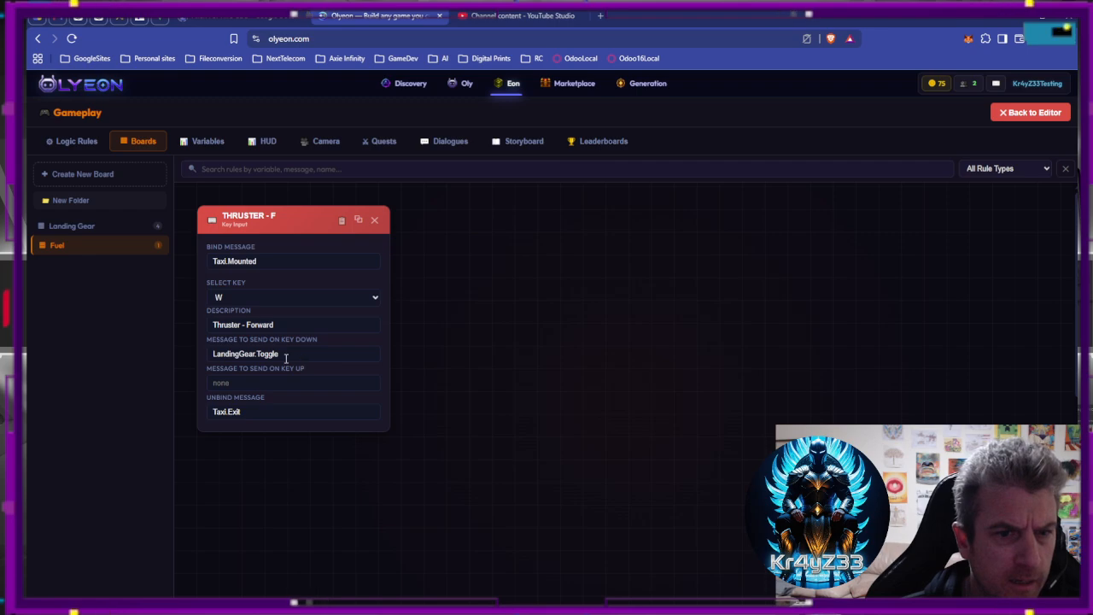
Replace the message THRUSTER - F sends on key down with Thruster.Forward.
{"action": "left_click", "coordinate": [291, 355]}
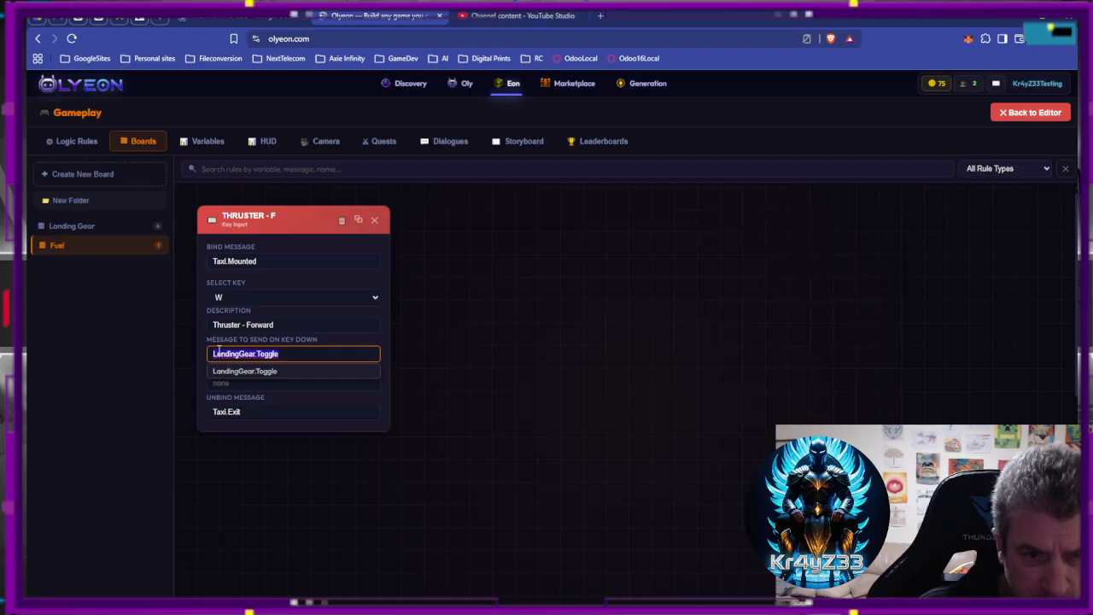
{"action": "type", "text": "T"}
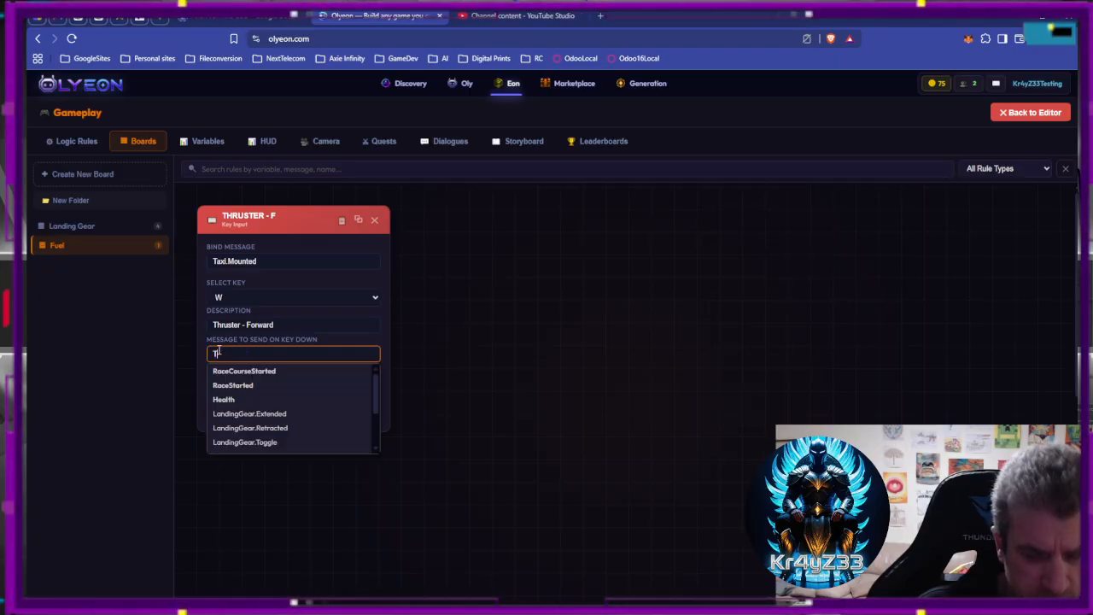
{"action": "type", "text": "hruster.Forwar"}
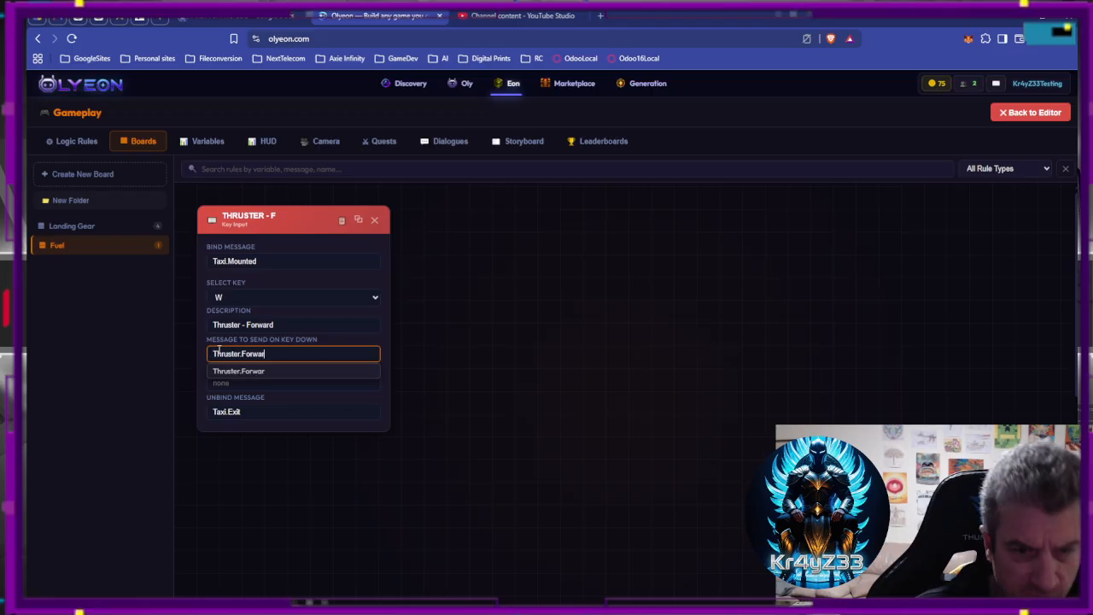
{"action": "type", "text": "d"}
{"action": "left_click", "coordinate": [281, 371]}
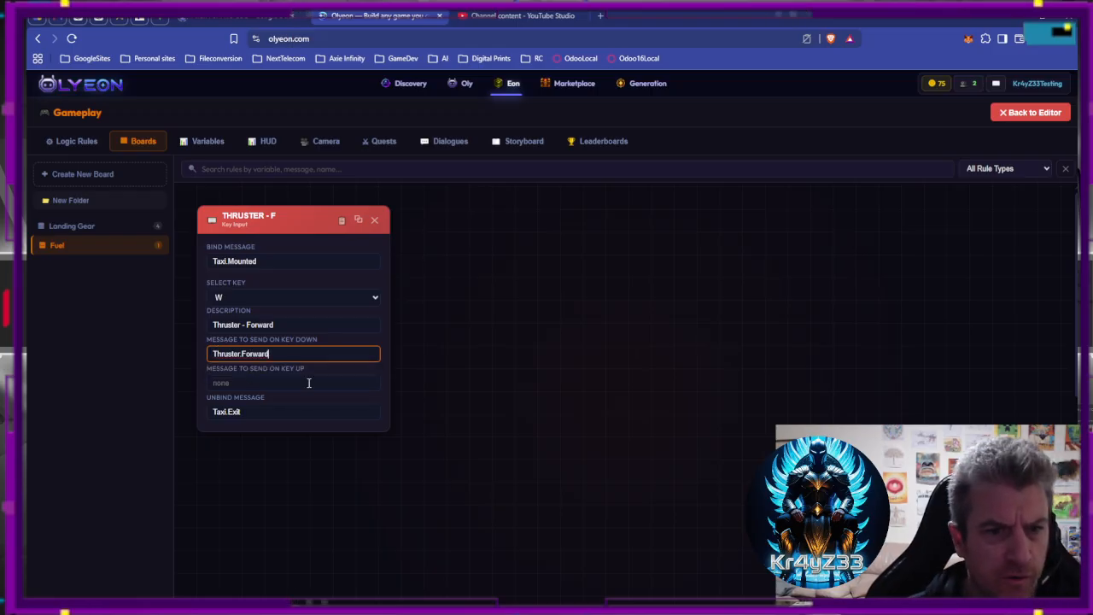
Set the message THRUSTER - F sends on key up to Thruster.ForwardClear.
{"action": "left_click", "coordinate": [254, 384]}
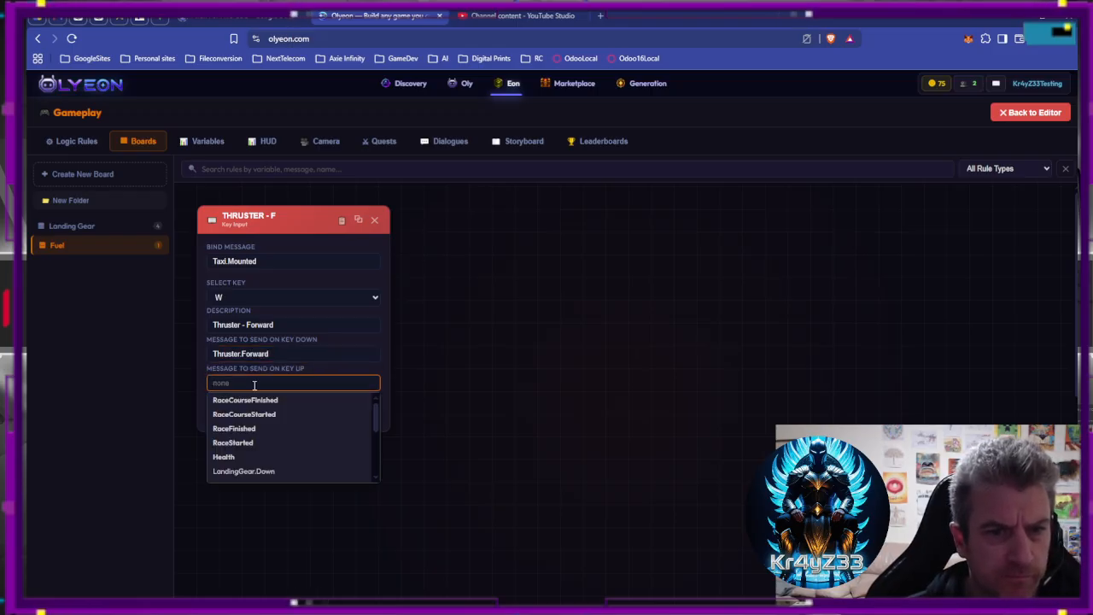
{"action": "type", "text": "Thr"}
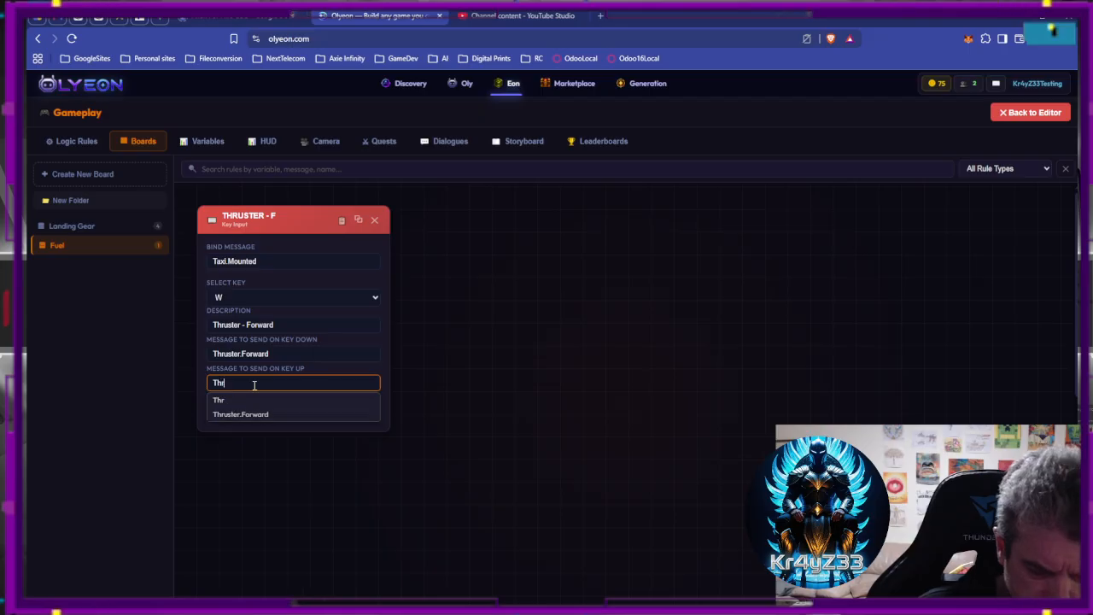
{"action": "type", "text": "uster"}
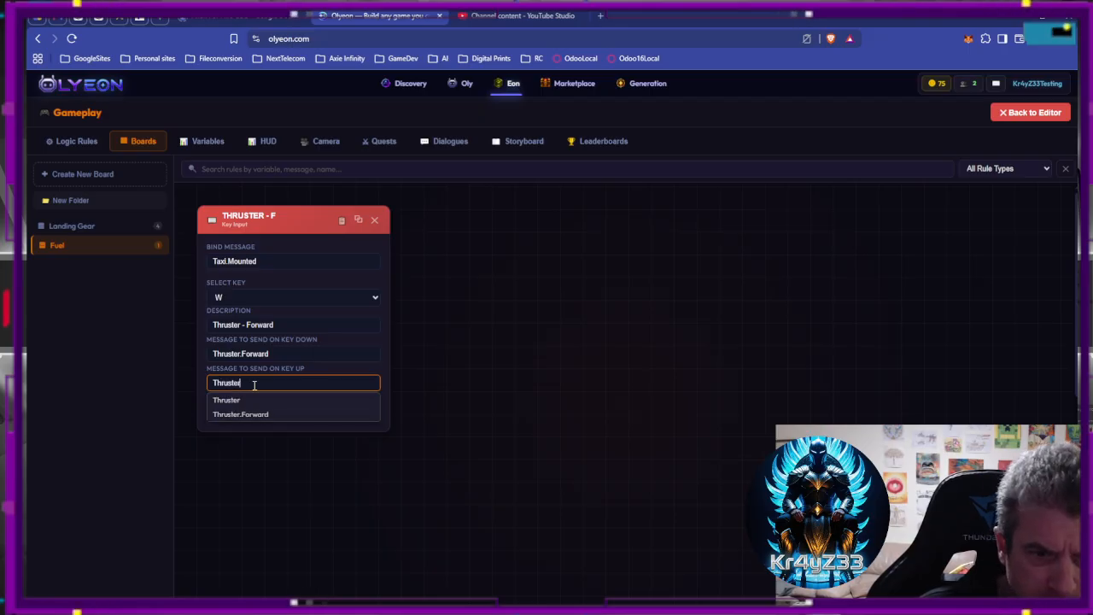
{"action": "left_click", "coordinate": [258, 411]}
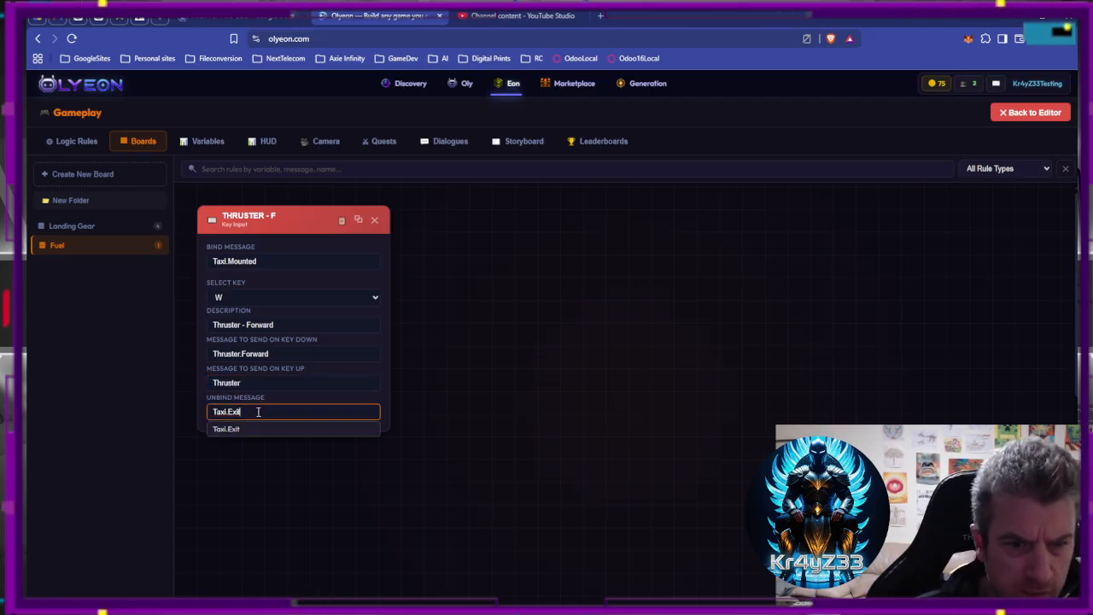
{"action": "left_click", "coordinate": [249, 383]}
{"action": "left_click", "coordinate": [269, 418]}
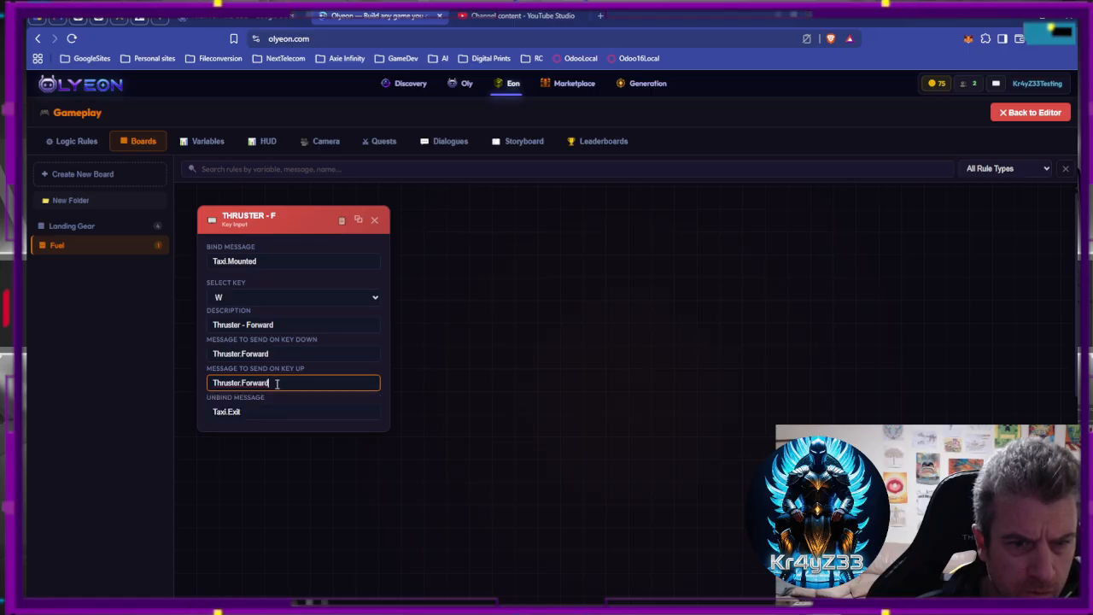
{"action": "type", "text": "Clear"}
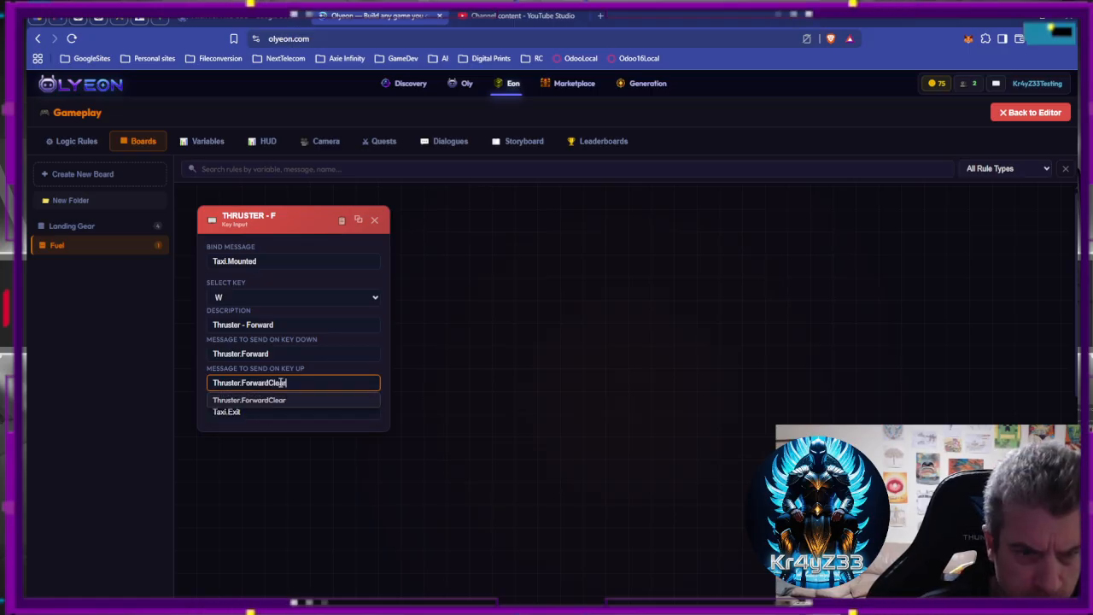
{"action": "left_click", "coordinate": [283, 398]}
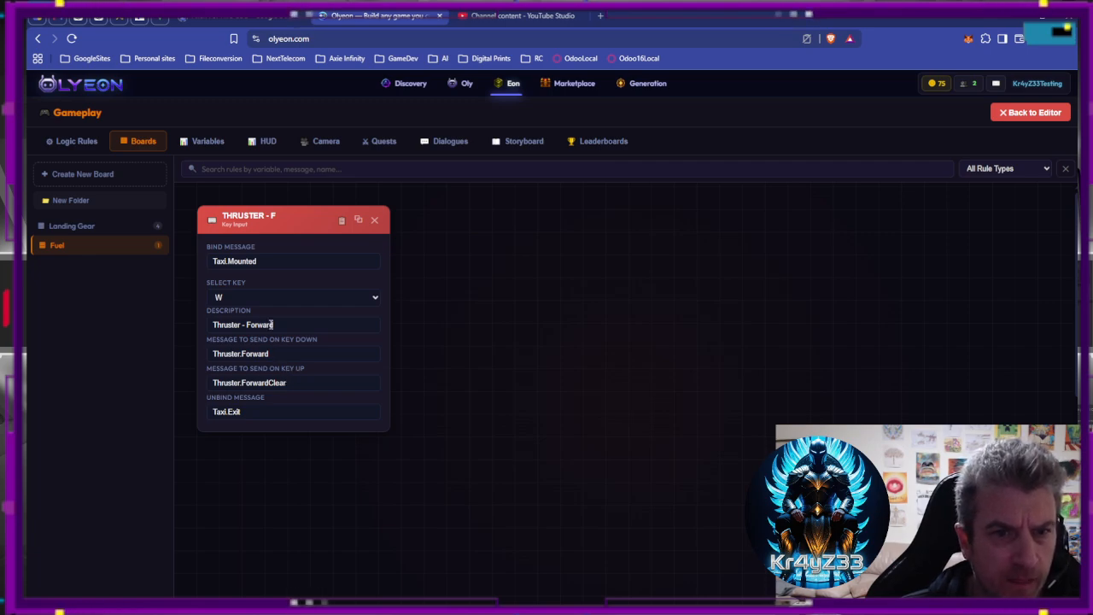
Add a Math rule to the Fuel board and set its required message to Thruster.Forward, copied from the key input rule.
{"action": "left_click", "coordinate": [86, 141]}
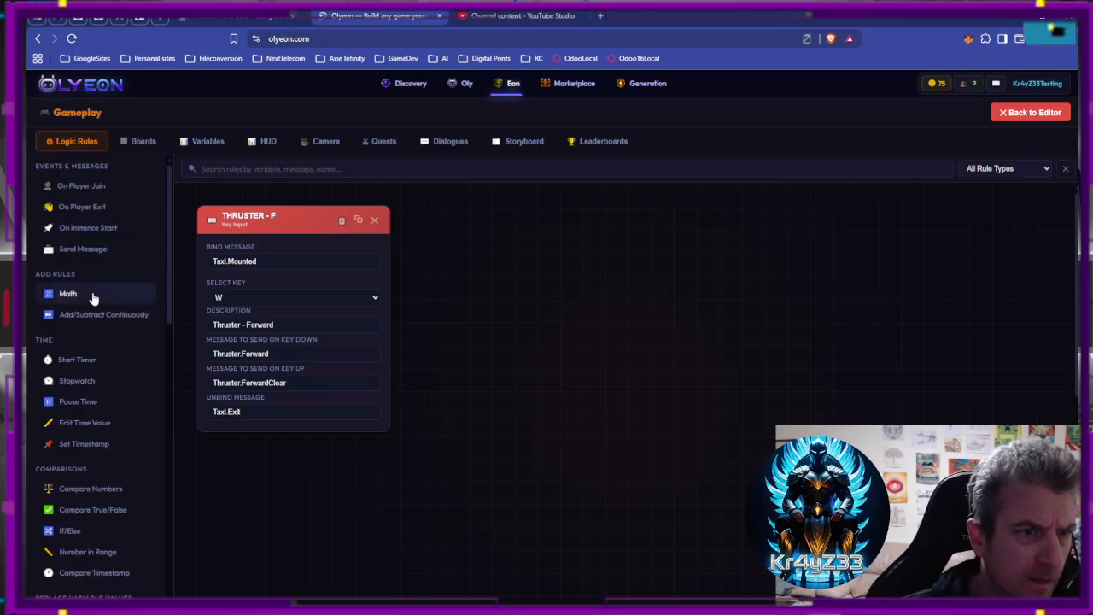
{"action": "scroll", "coordinate": [91, 294], "scroll_direction": "down", "scroll_amount": 2}
{"action": "scroll", "coordinate": [91, 293], "scroll_direction": "up", "scroll_amount": 2}
{"action": "left_click", "coordinate": [68, 236]}
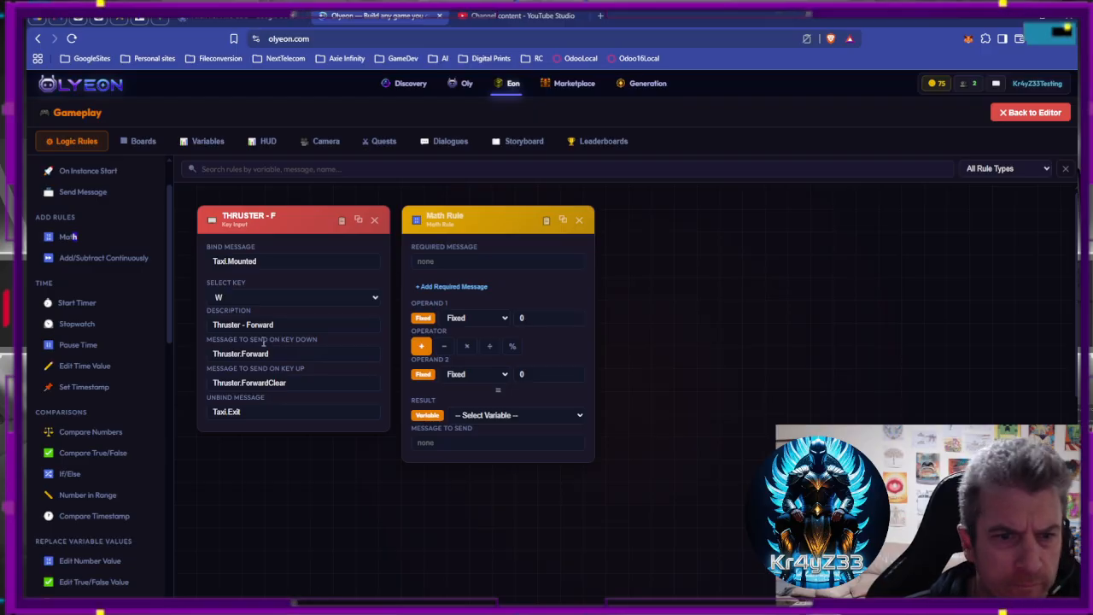
{"action": "left_click", "coordinate": [229, 350]}
{"action": "key", "text": "ctrl+c"}
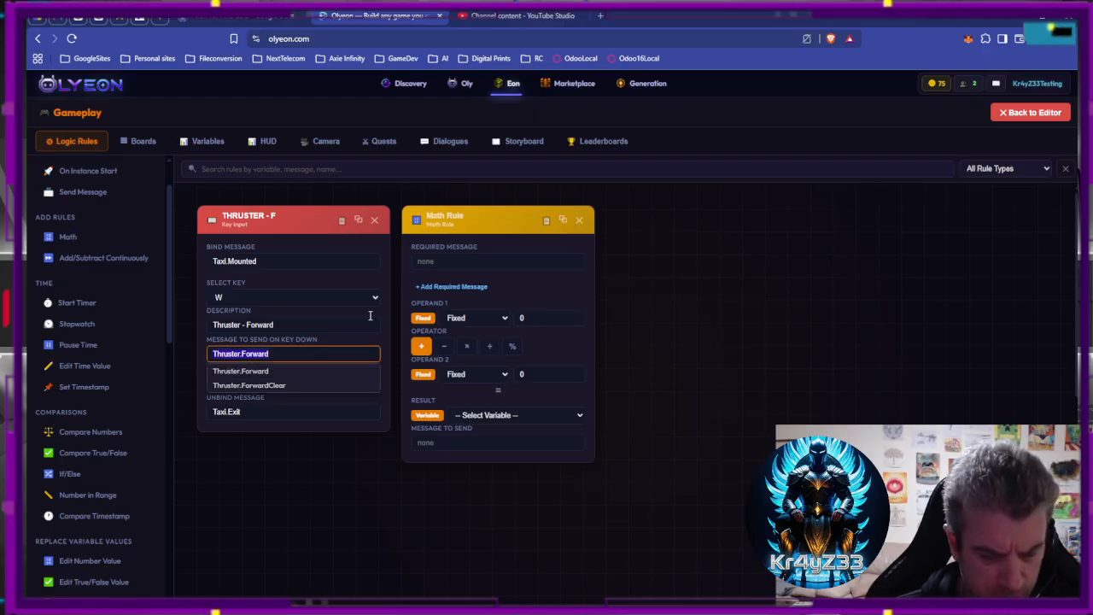
{"action": "left_click", "coordinate": [452, 261]}
{"action": "key", "text": "ctrl+v"}
{"action": "left_click", "coordinate": [469, 279]}
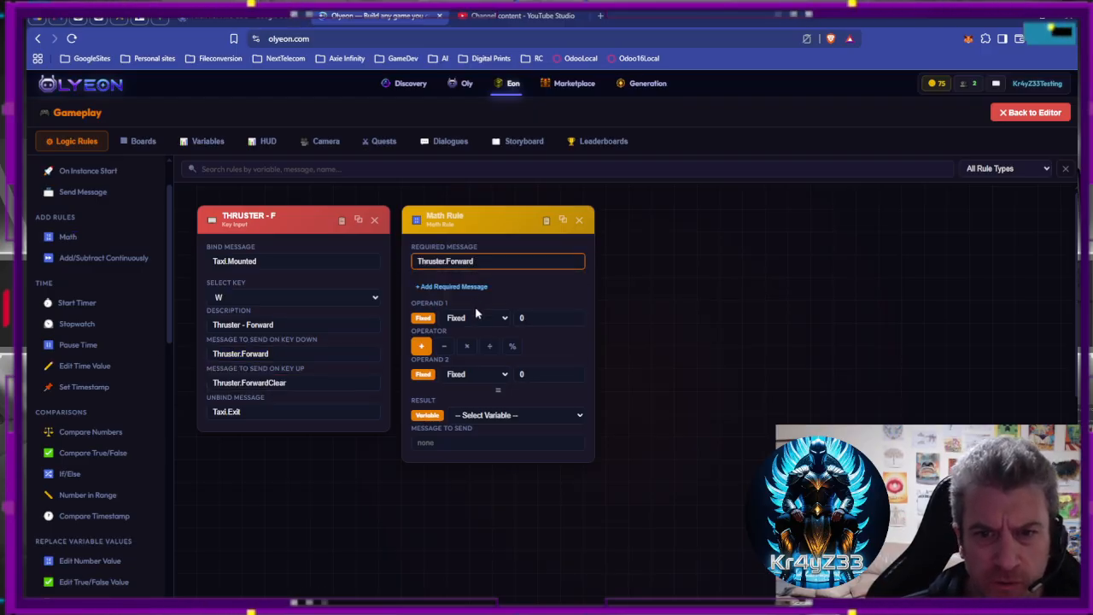
Configure the Math rule to add a fixed 1 to the Fuel Consumption variable and store the result in Fuel Consumption.
{"action": "left_click", "coordinate": [472, 318]}
{"action": "left_click", "coordinate": [474, 345]}
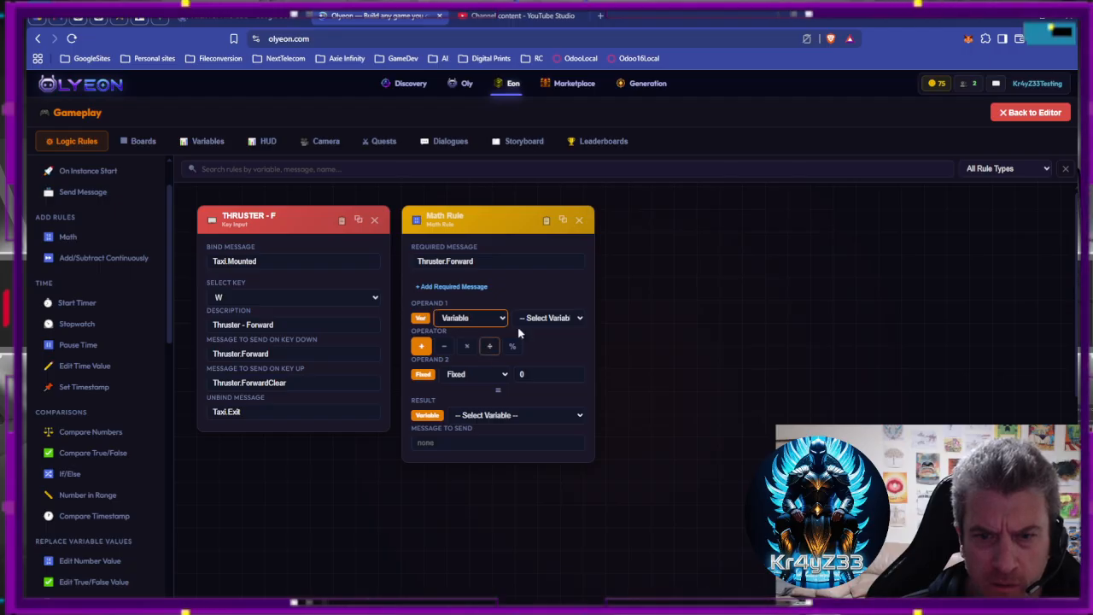
{"action": "left_click", "coordinate": [550, 378]}
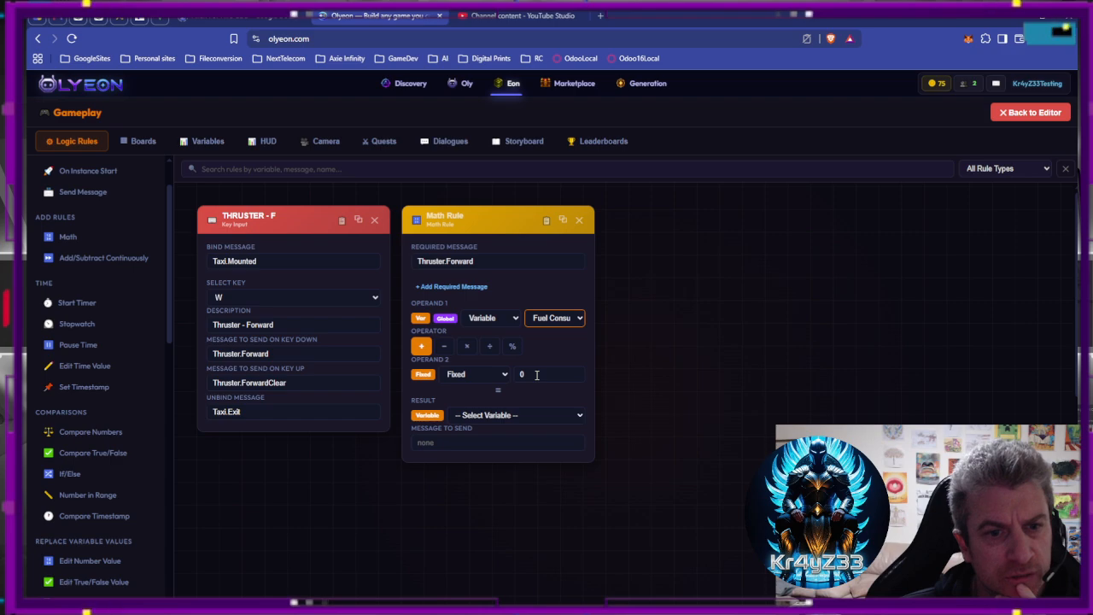
{"action": "left_click", "coordinate": [543, 375]}
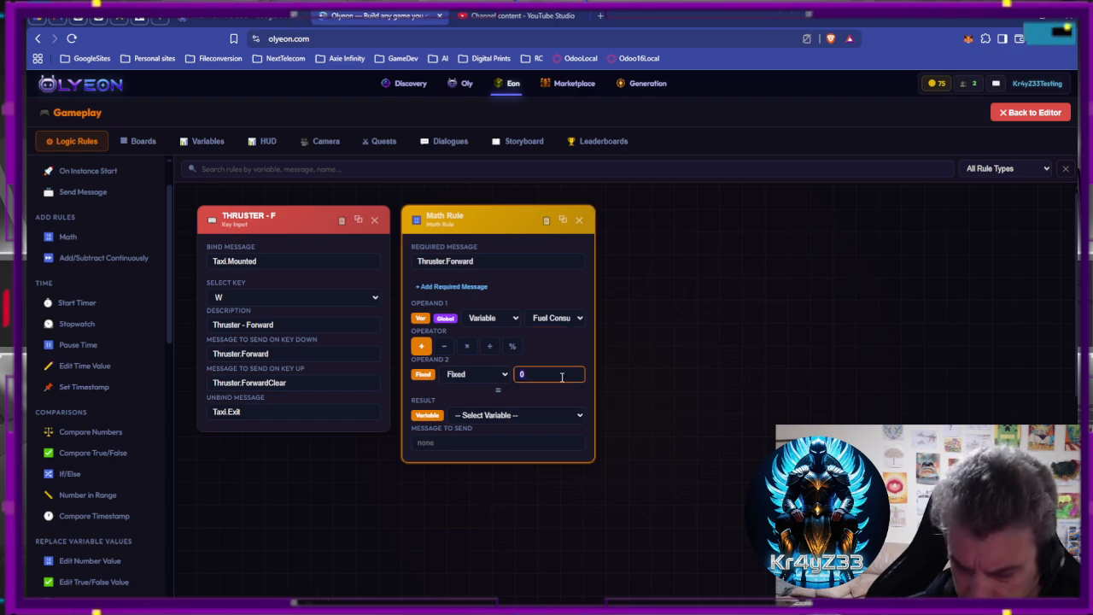
{"action": "left_click", "coordinate": [645, 357]}
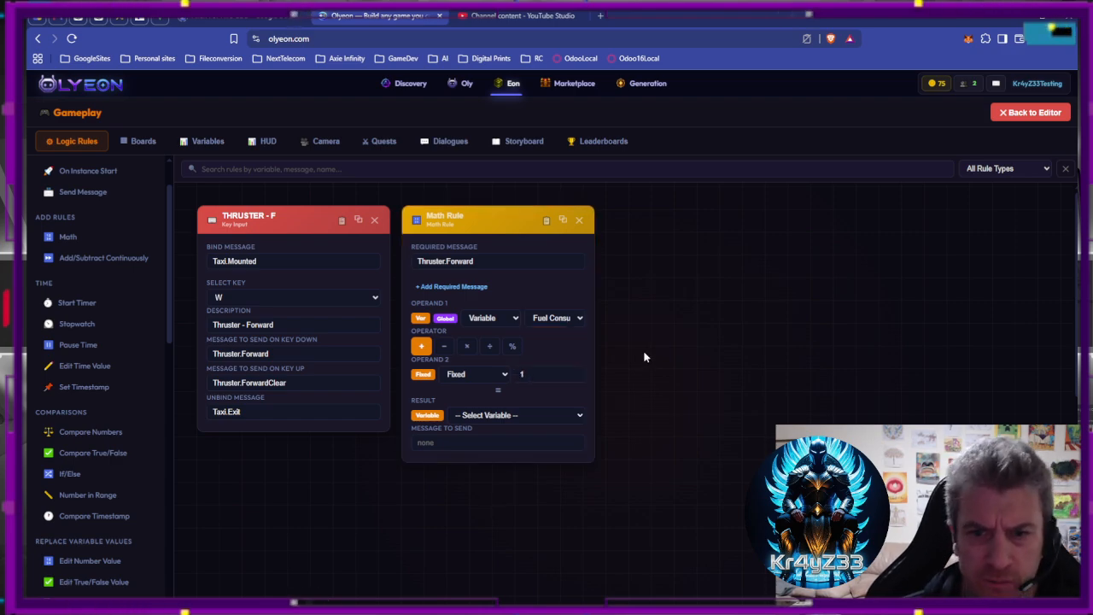
{"action": "left_click", "coordinate": [487, 416]}
{"action": "left_click", "coordinate": [501, 472]}
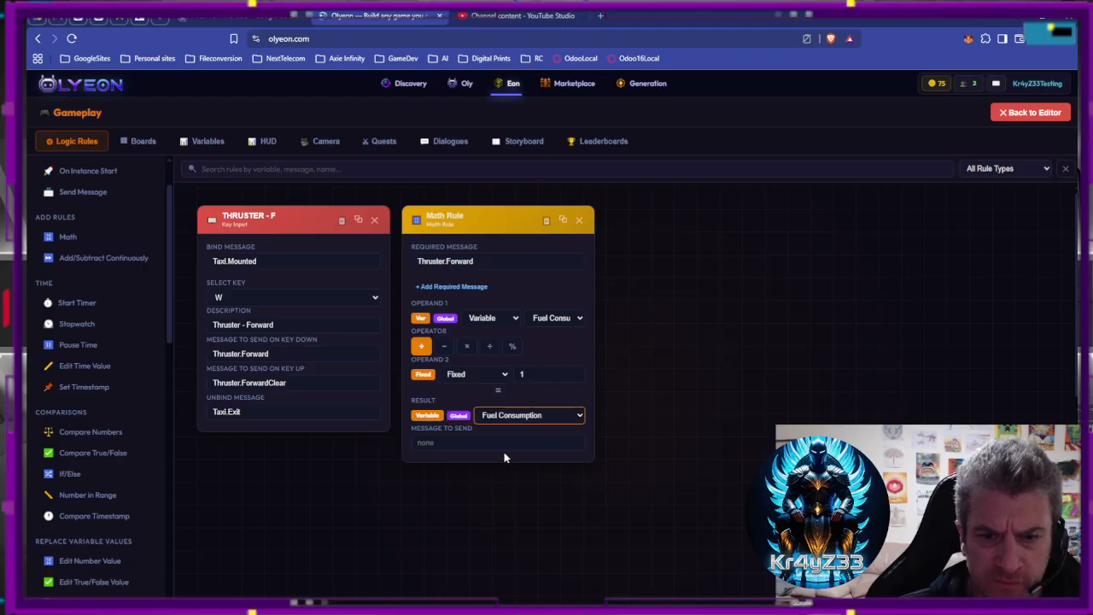
{"action": "left_click", "coordinate": [638, 405]}
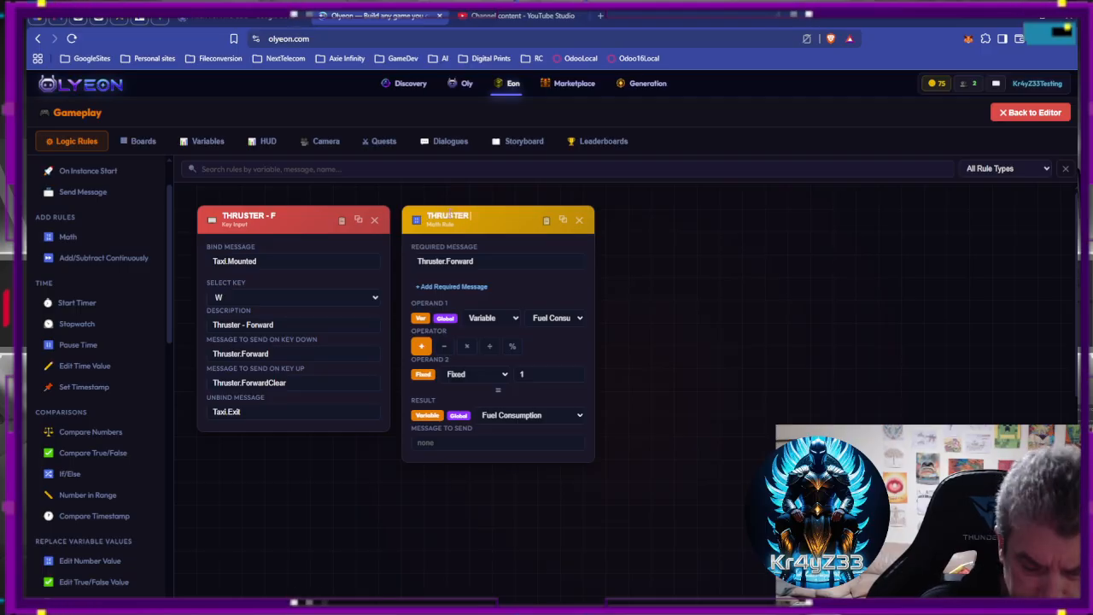
Name the Math rule THRUSTER - F ADD, then duplicate it and rename the copy THRUSTER - F REMOVE.
{"action": "type", "text": "F ADD"}
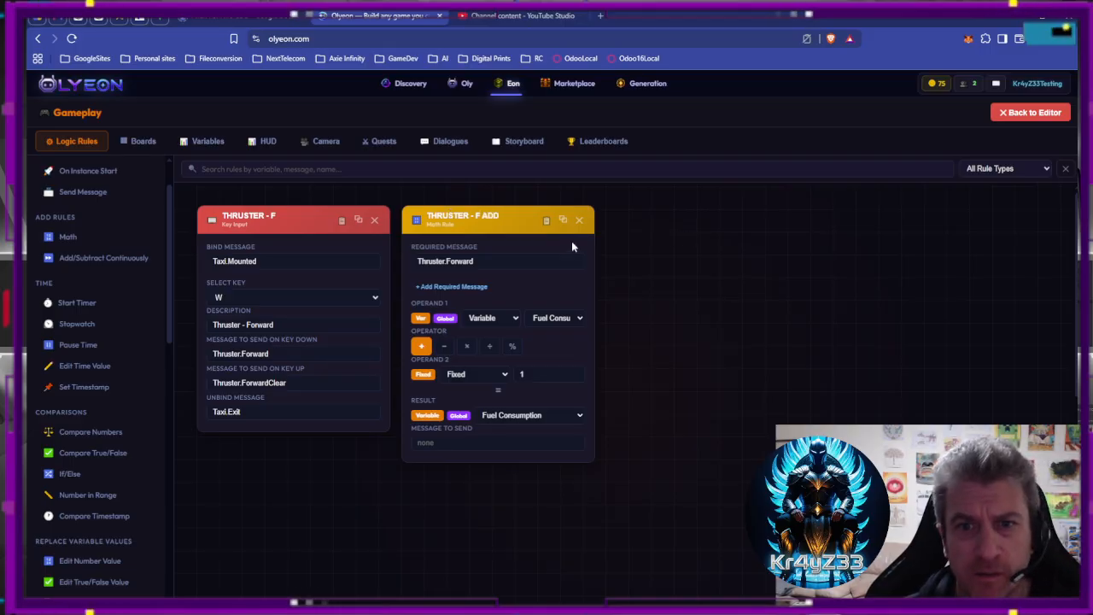
{"action": "left_click", "coordinate": [563, 221]}
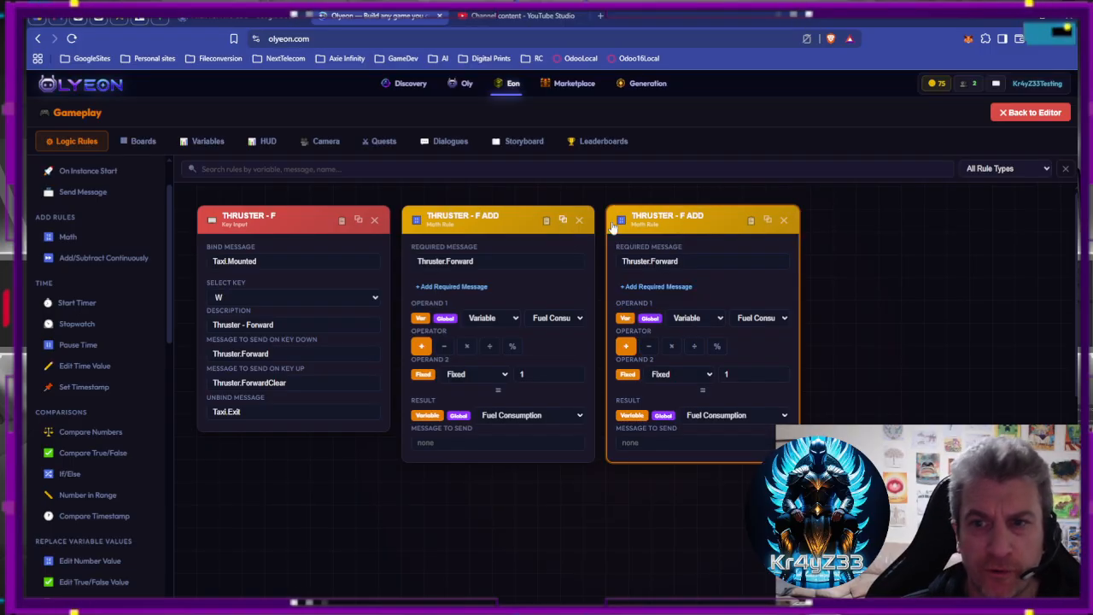
{"action": "double_click", "coordinate": [689, 215]}
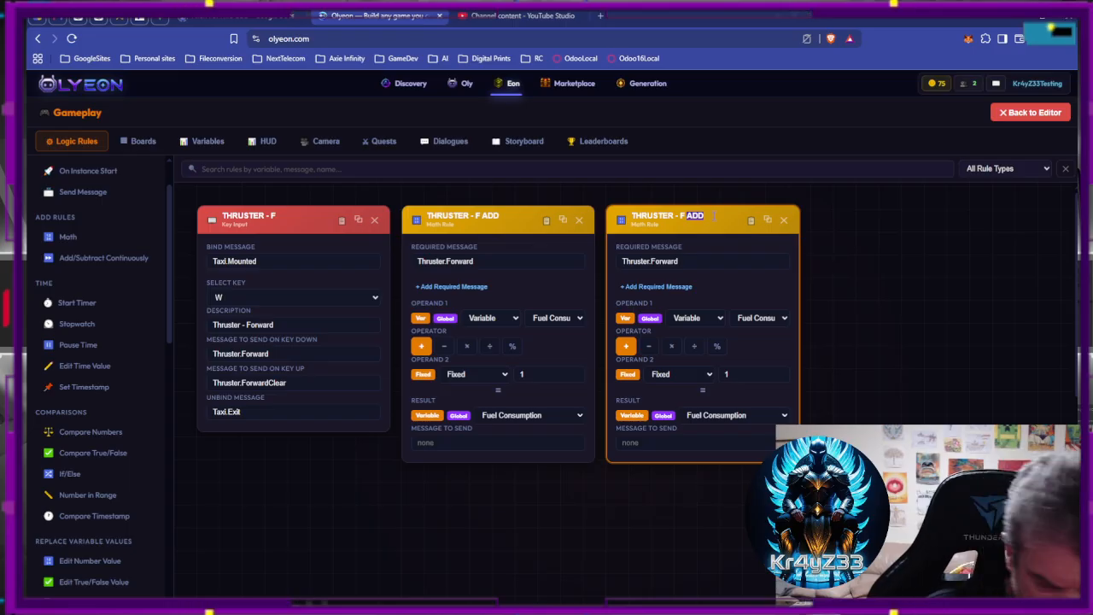
{"action": "type", "text": "REMOVE"}
{"action": "left_click", "coordinate": [856, 241]}
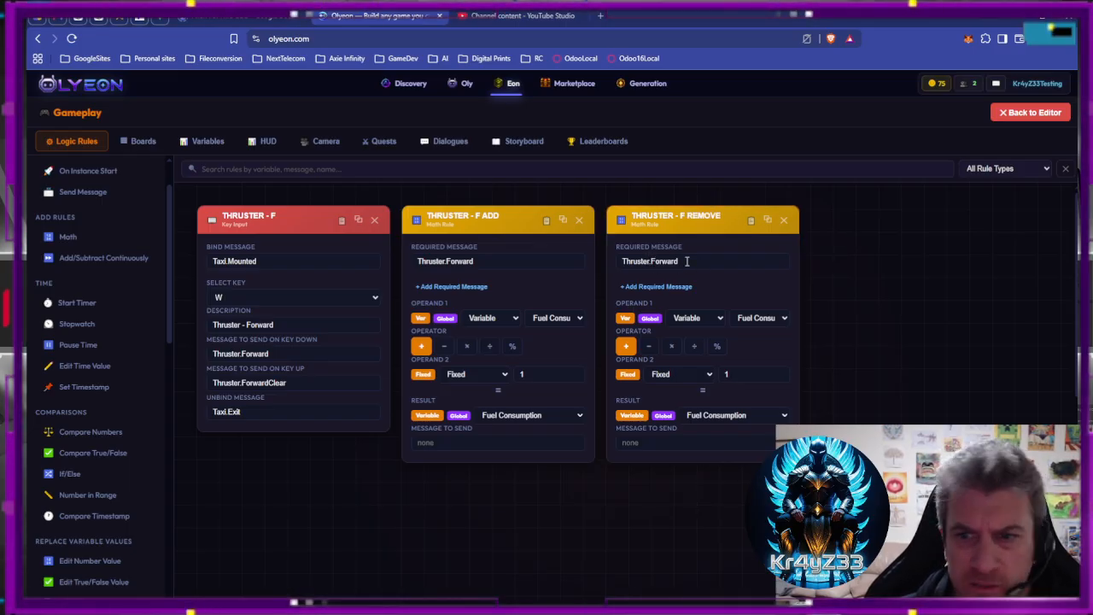
Set the THRUSTER - F REMOVE rule's required message to Thruster.ForwardClear and its operator to subtraction.
{"action": "left_click", "coordinate": [654, 261]}
{"action": "left_click", "coordinate": [683, 290]}
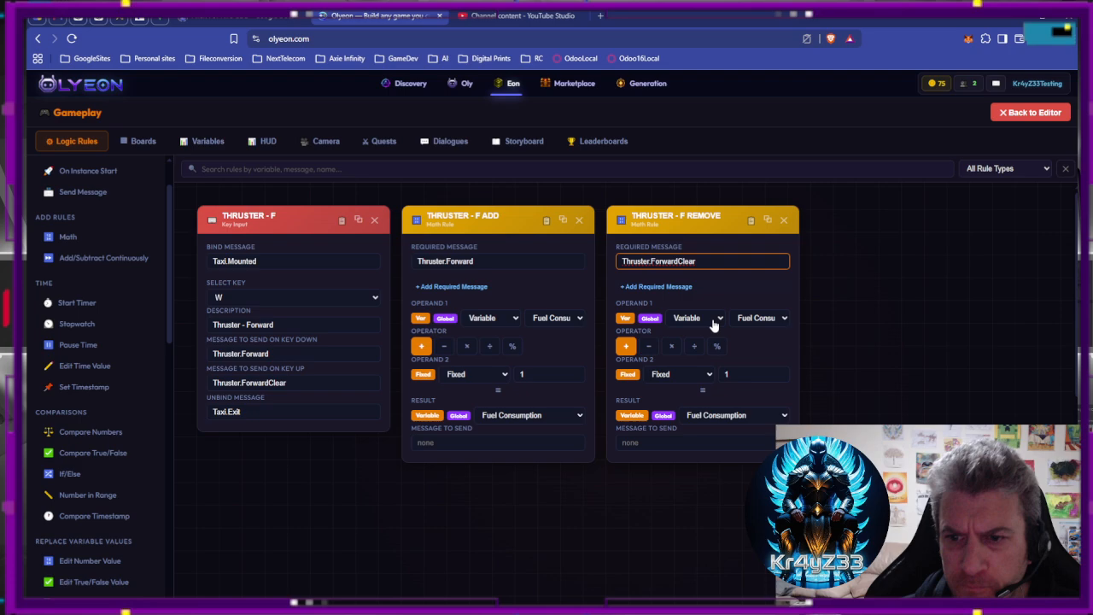
{"action": "left_click", "coordinate": [648, 346]}
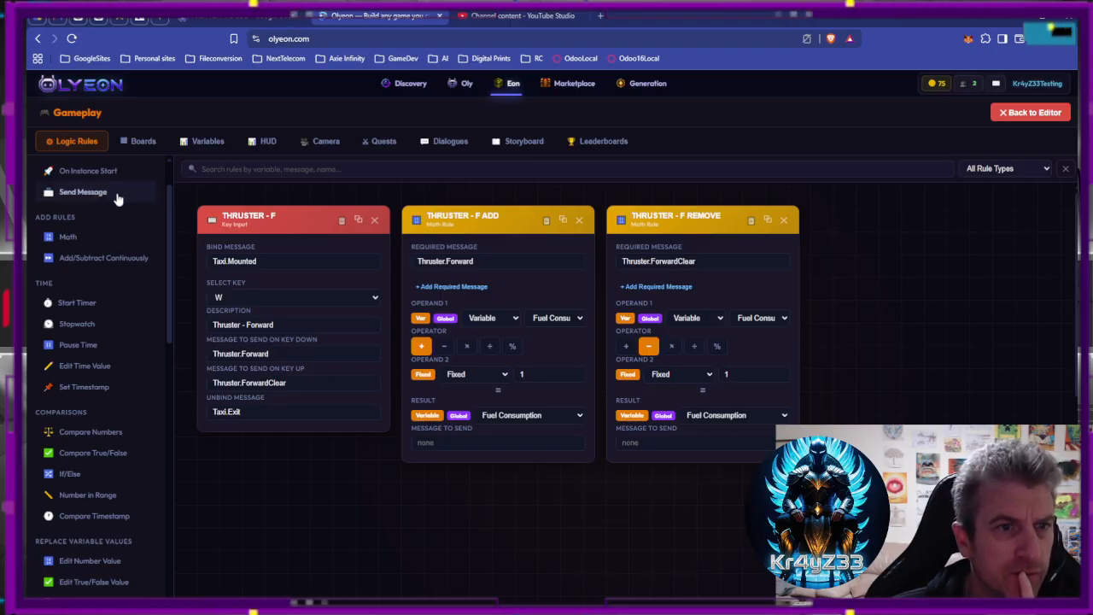
Examine the Landing Gear board's rules and the required message of the rule that sets Landing Gear Down to True.
{"action": "left_click", "coordinate": [140, 141]}
{"action": "left_click", "coordinate": [74, 226]}
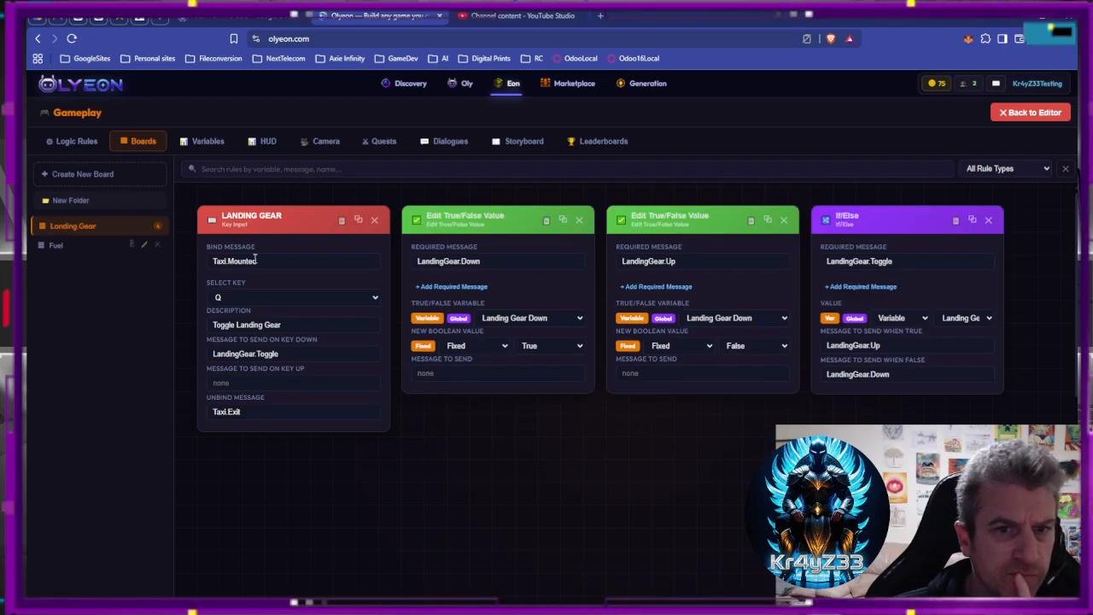
{"action": "left_click", "coordinate": [485, 262]}
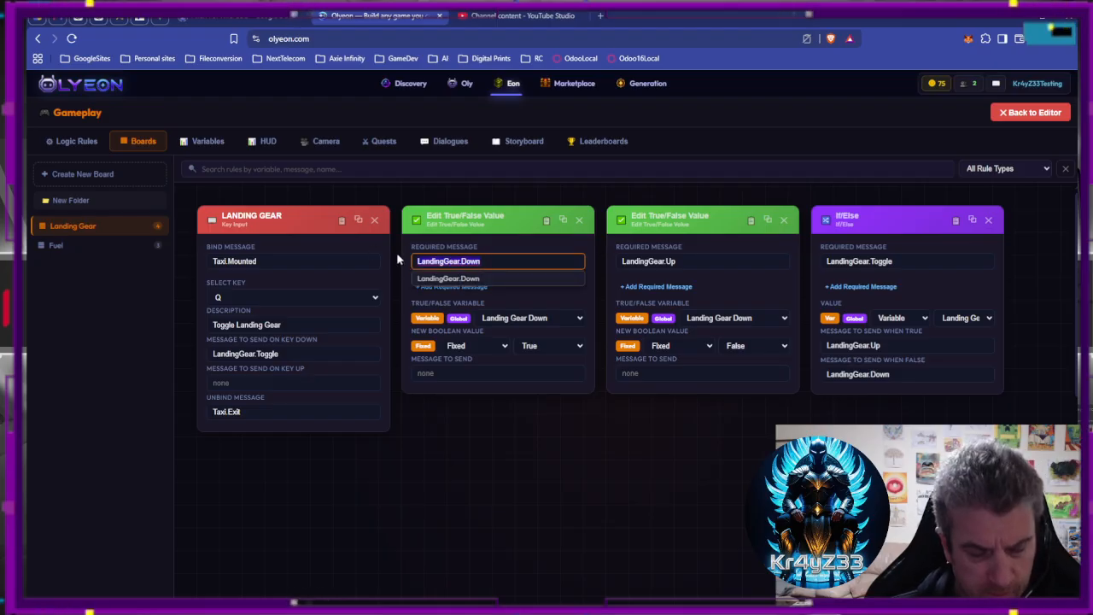
{"action": "left_click", "coordinate": [562, 422]}
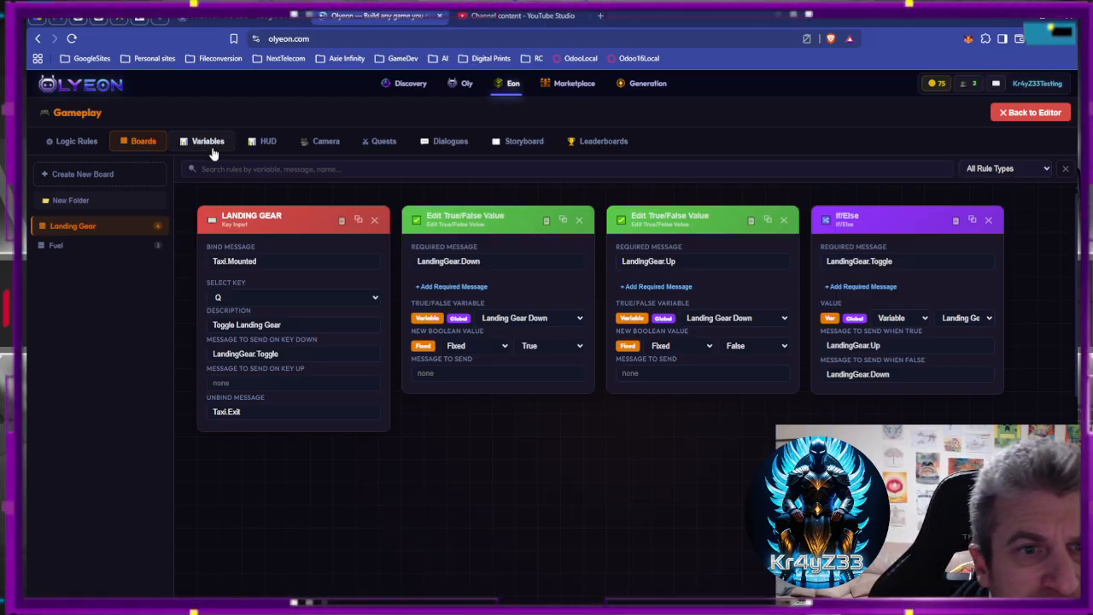
Set the default value of the Fuel Consumption variable to 5.
{"action": "left_click", "coordinate": [273, 145]}
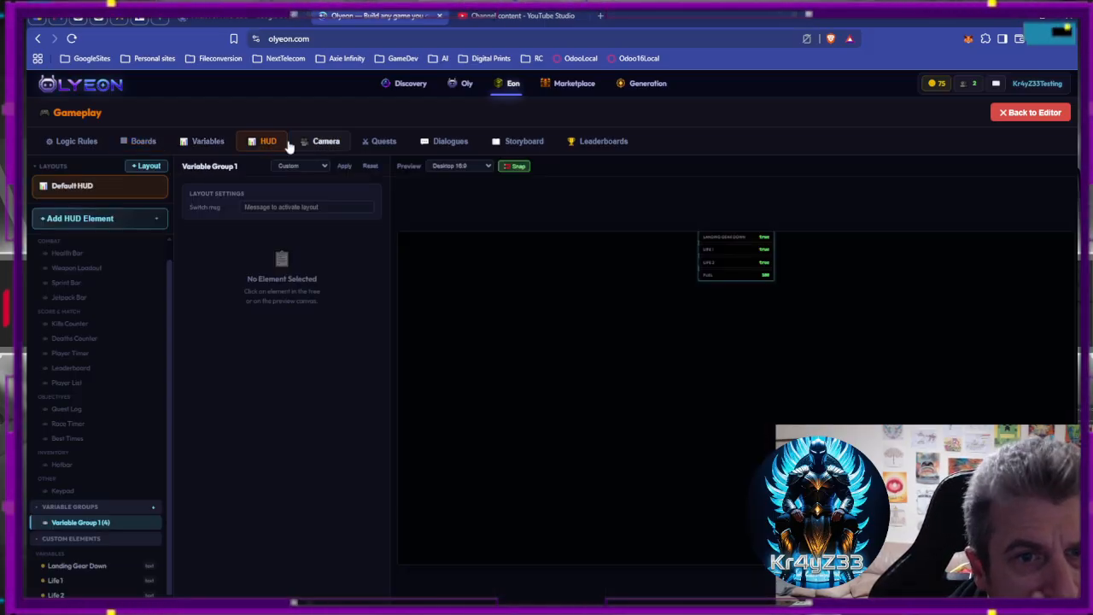
{"action": "left_click", "coordinate": [209, 143]}
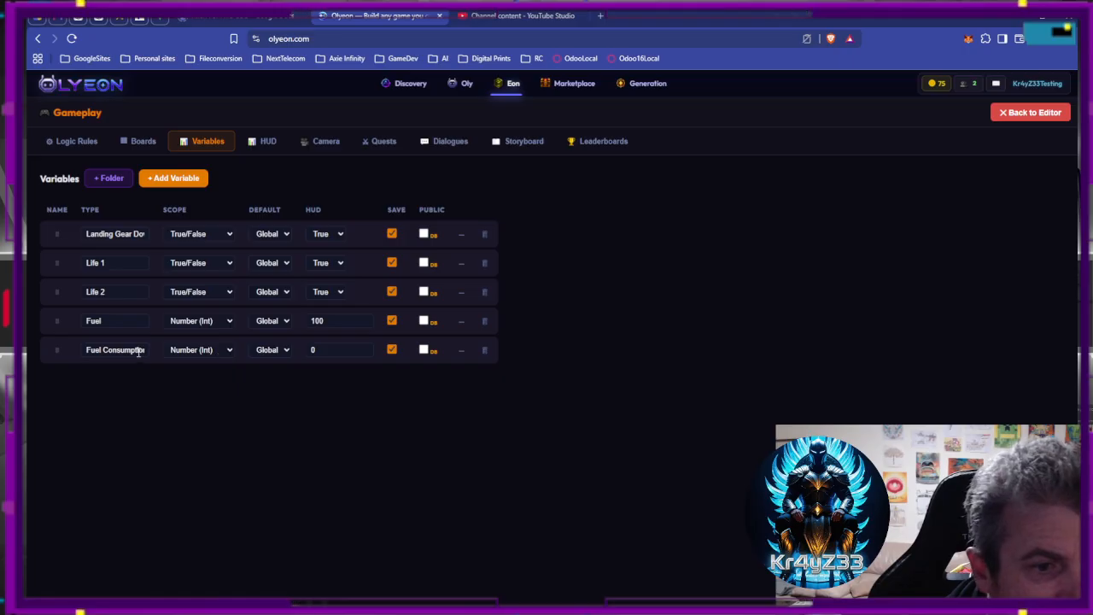
{"action": "left_click", "coordinate": [324, 351]}
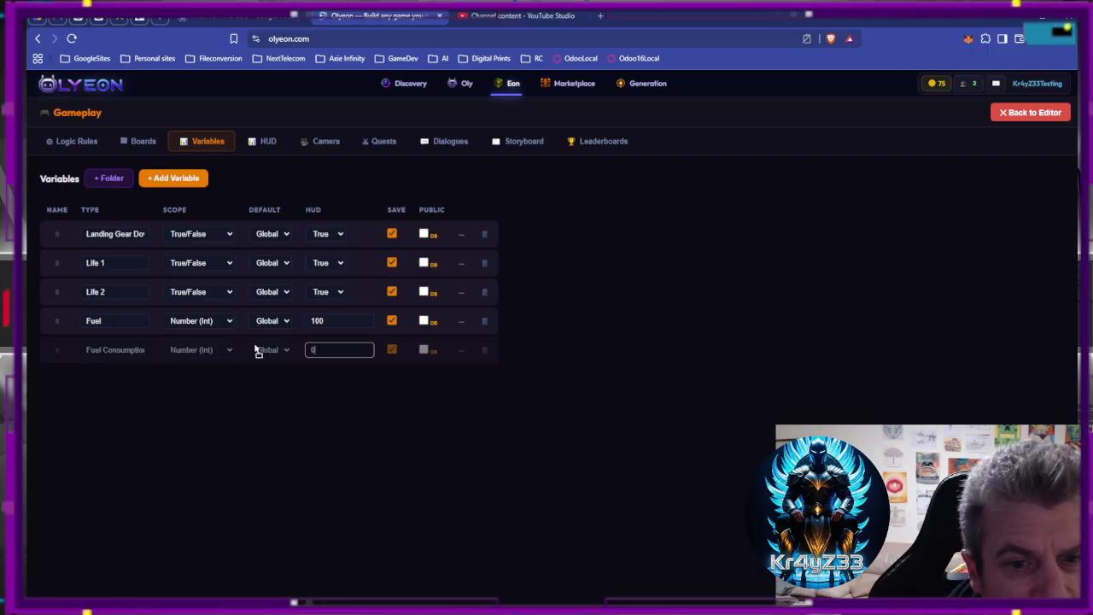
{"action": "key", "text": "BackSpace"}
{"action": "type", "text": "5"}
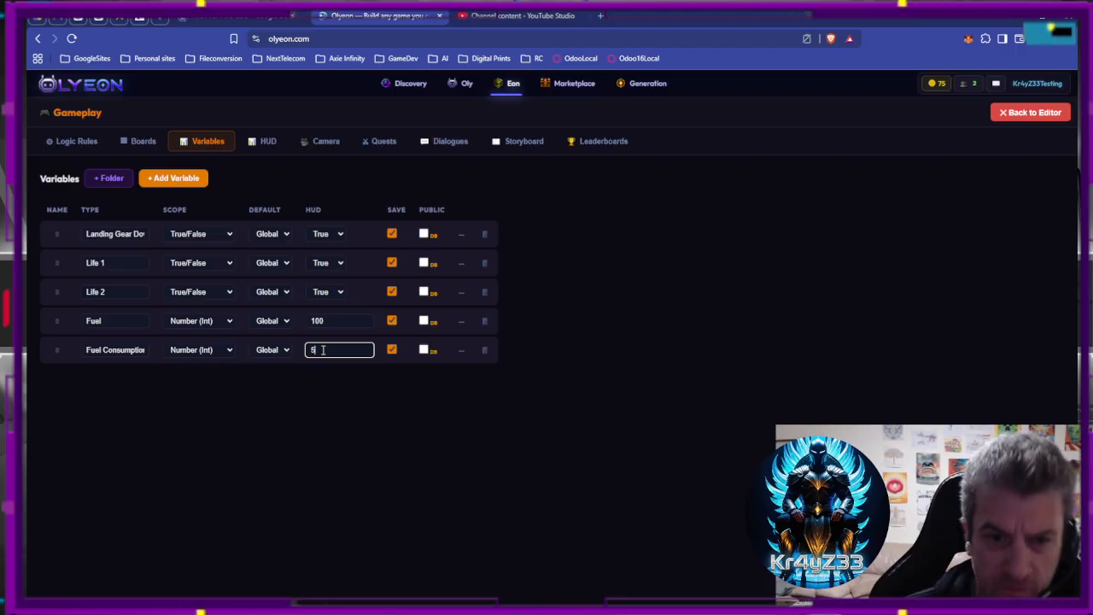
{"action": "left_click", "coordinate": [376, 415]}
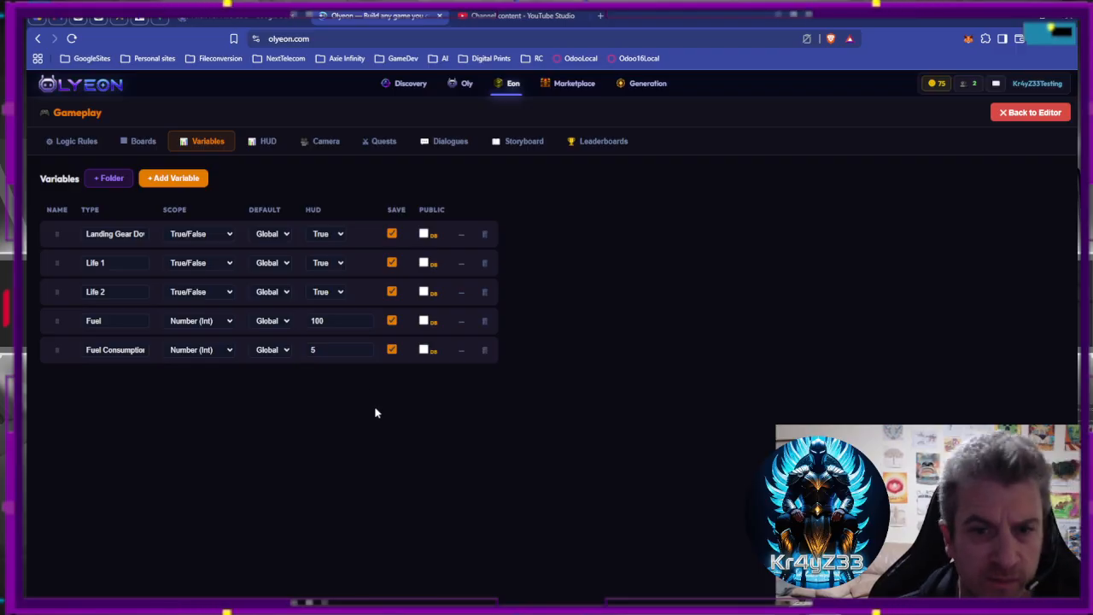
Duplicate the THRUSTER - F ADD rule on the Fuel board and move the copy behind THRUSTER - F REMOVE.
{"action": "left_click", "coordinate": [135, 141]}
{"action": "left_click", "coordinate": [56, 245]}
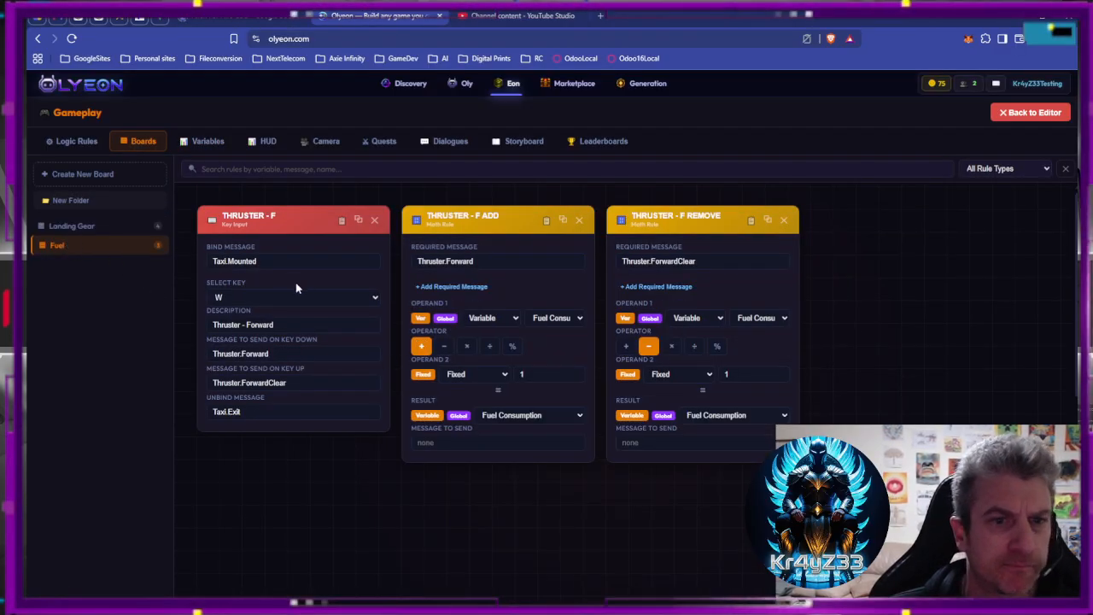
{"action": "left_click", "coordinate": [562, 221]}
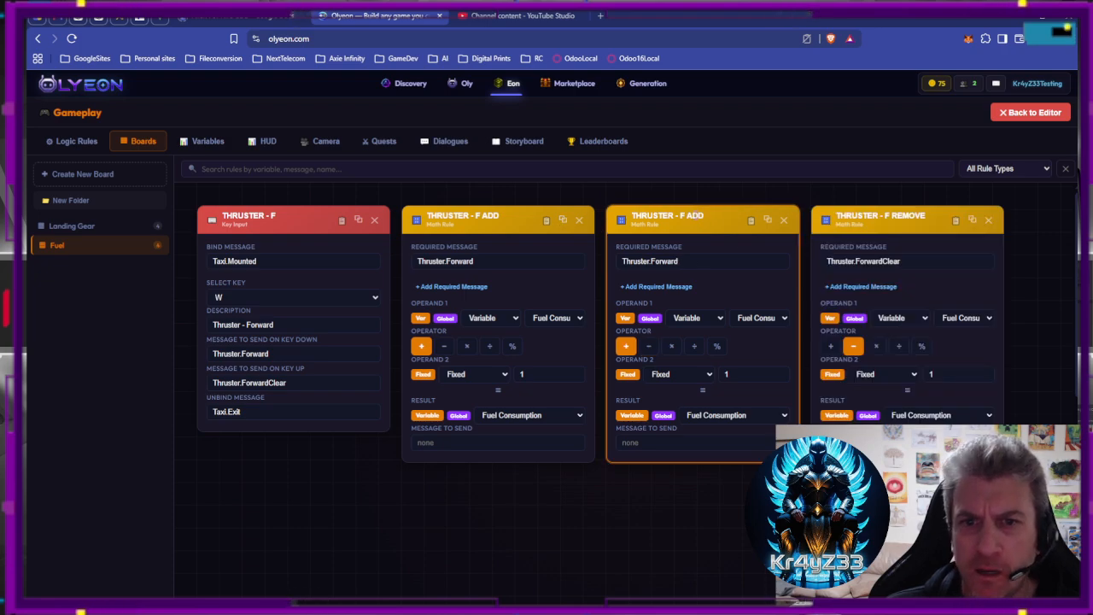
{"action": "left_click_drag", "start_coordinate": [720, 209], "coordinate": [995, 225]}
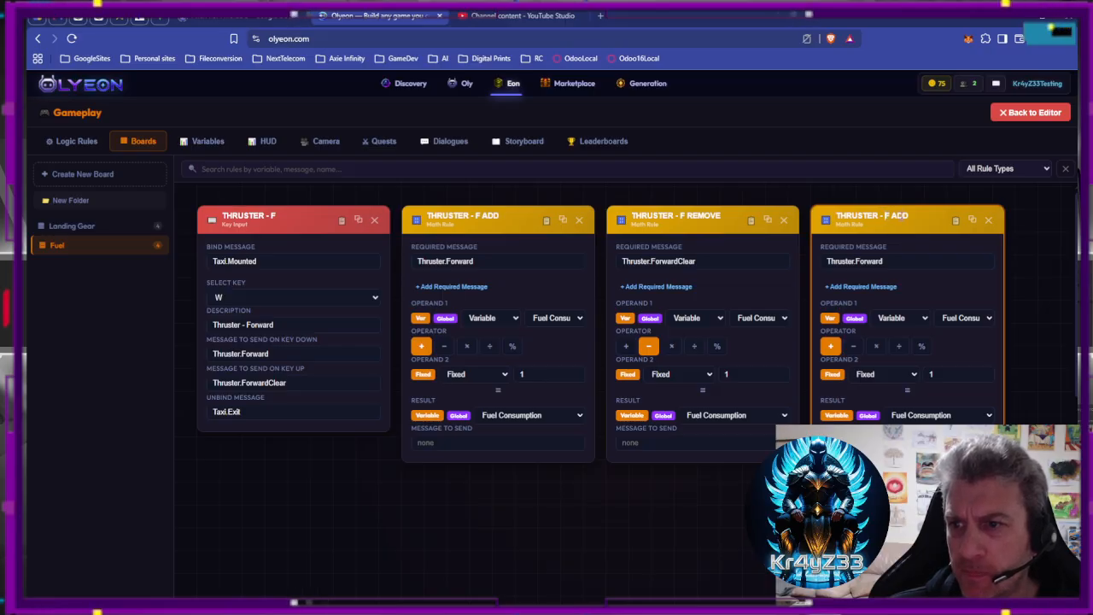
Rename the duplicated Math rule LANDING GEAR ADD.
{"action": "double_click", "coordinate": [864, 215]}
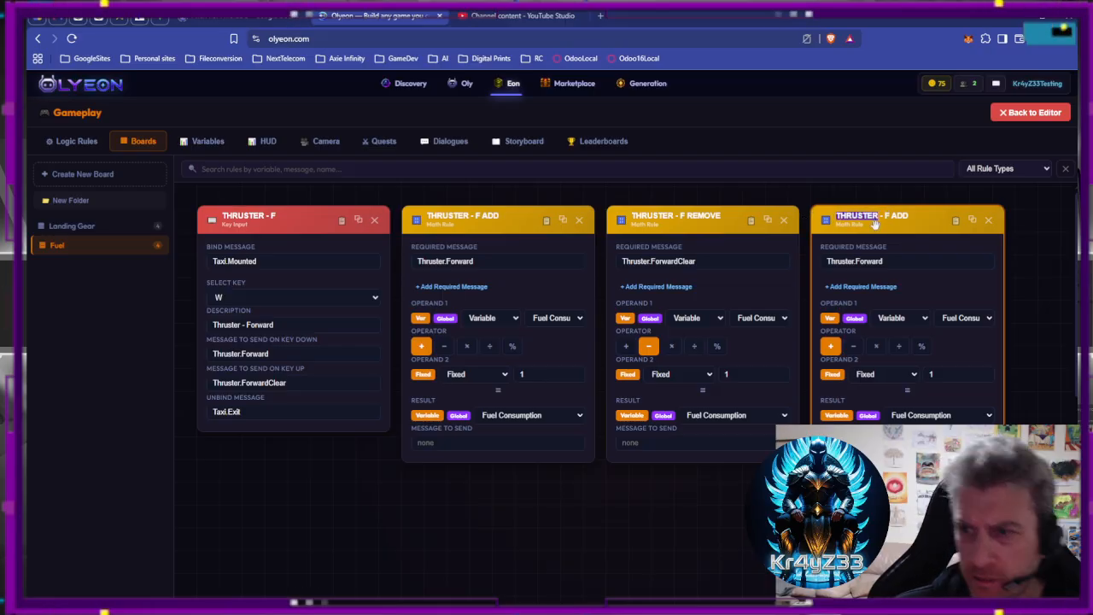
{"action": "type", "text": "LANDING G"}
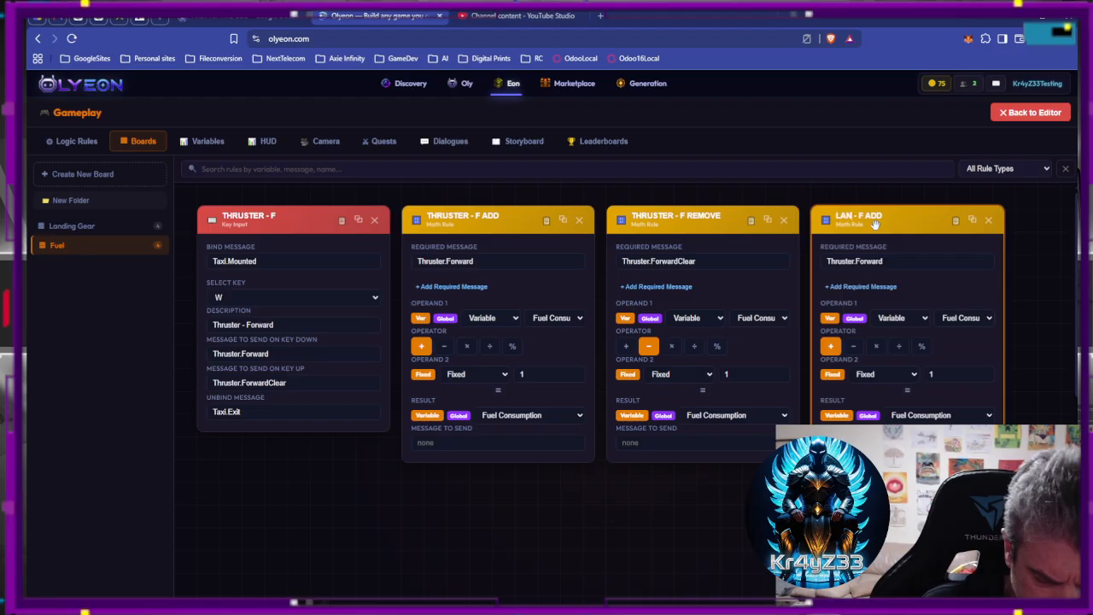
{"action": "type", "text": "EAR"}
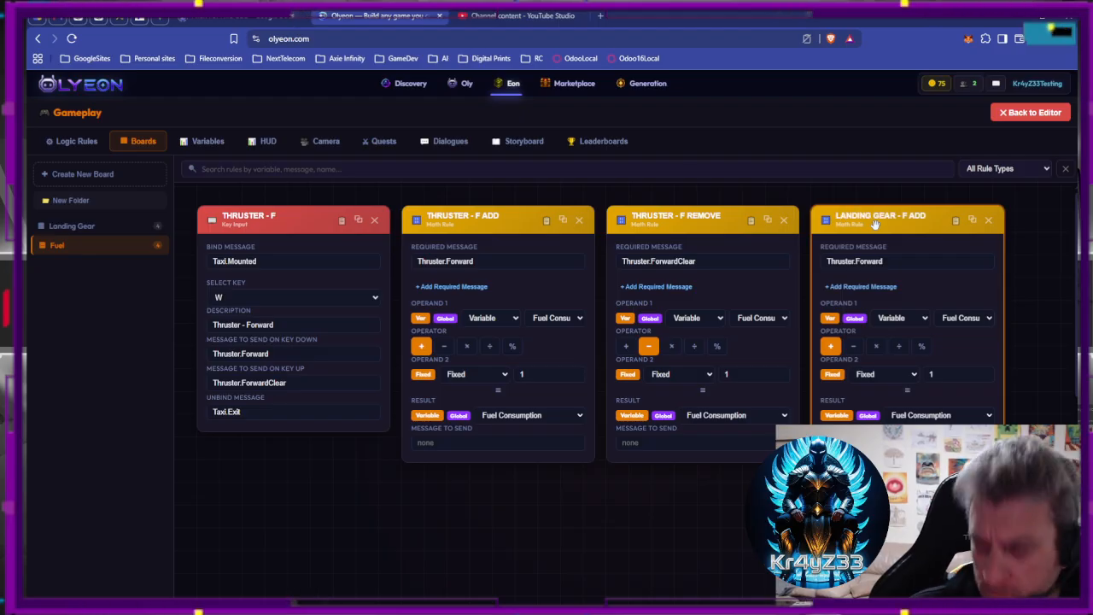
{"action": "key", "text": "Delete"}
{"action": "key", "text": "Delete"}
{"action": "key", "text": "Delete"}
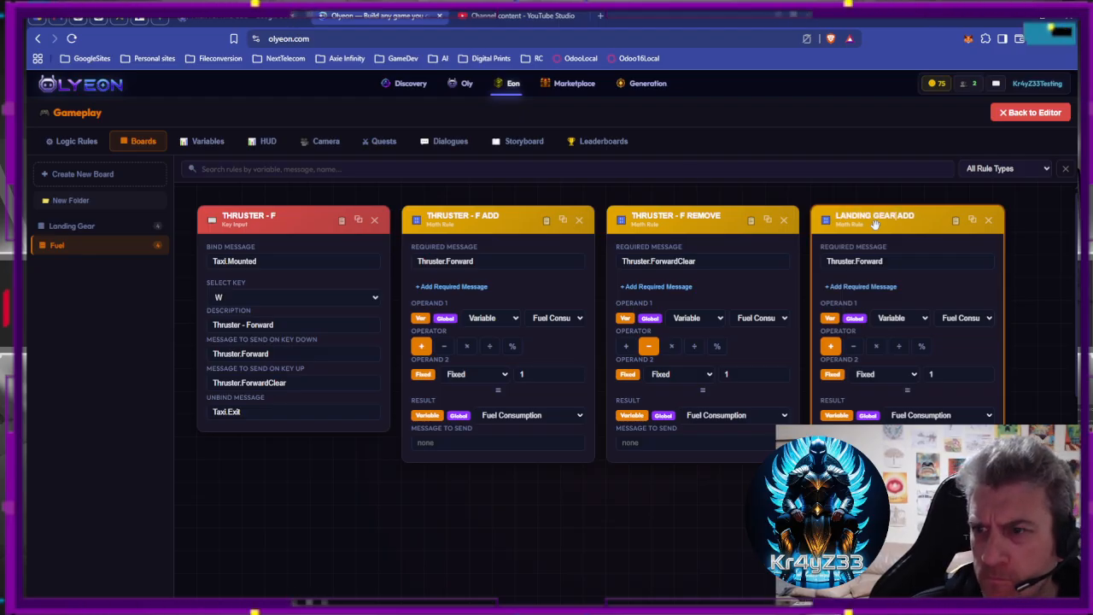
{"action": "type", "text": "DOWN"}
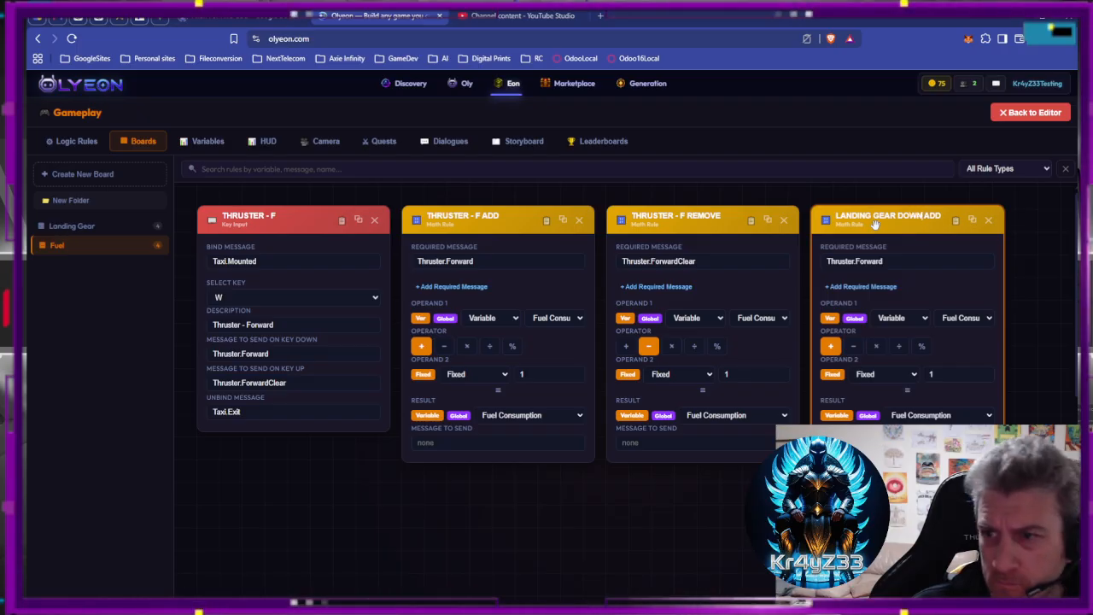
{"action": "key", "text": "BackSpace"}
{"action": "key", "text": "BackSpace"}
{"action": "key", "text": "BackSpace"}
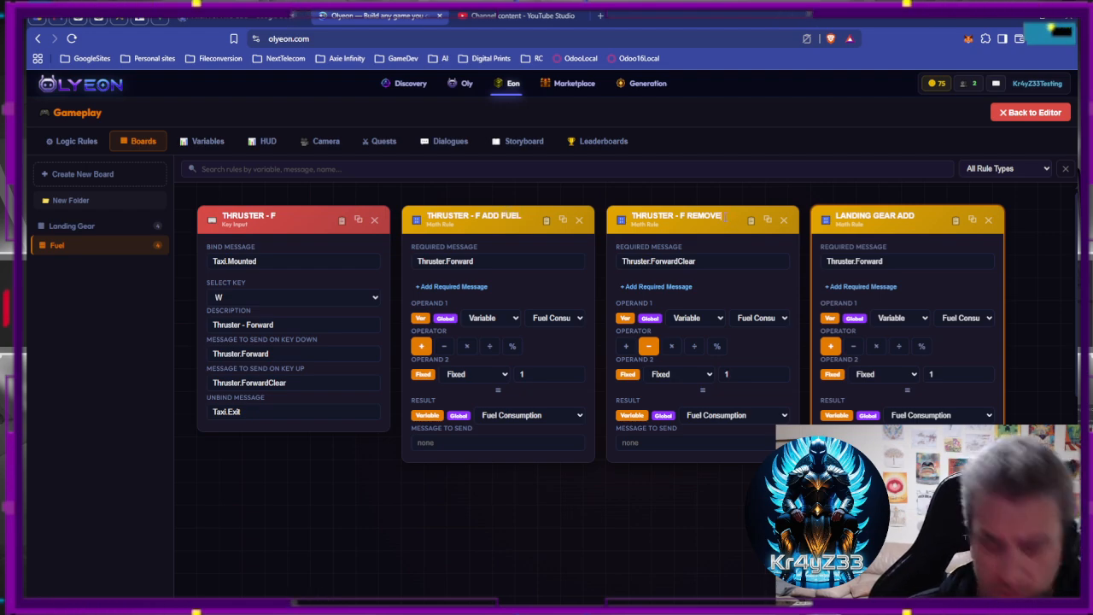
Append FUEL to the names of the THRUSTER - F and LANDING GEAR Math rules.
{"action": "type", "text": "UEL"}
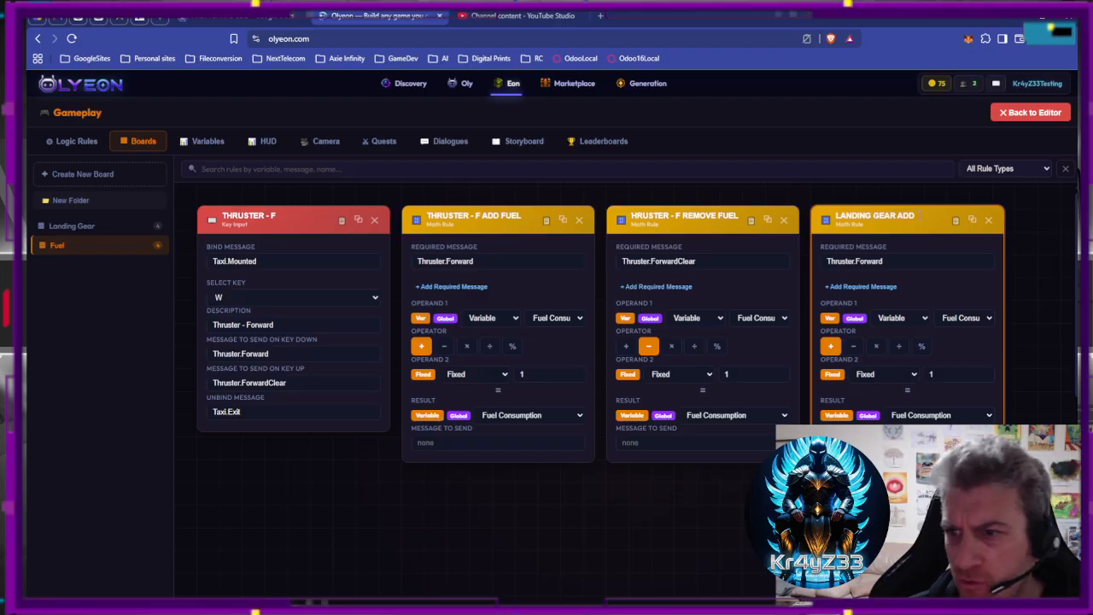
{"action": "left_click", "coordinate": [919, 215]}
{"action": "type", "text": "F"}
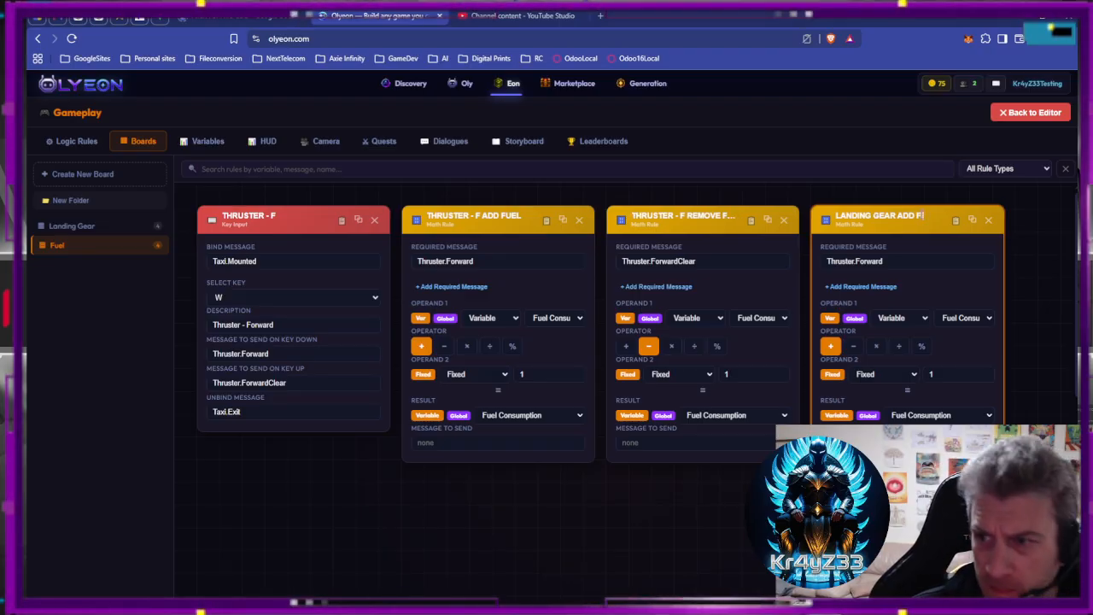
{"action": "type", "text": "UEL"}
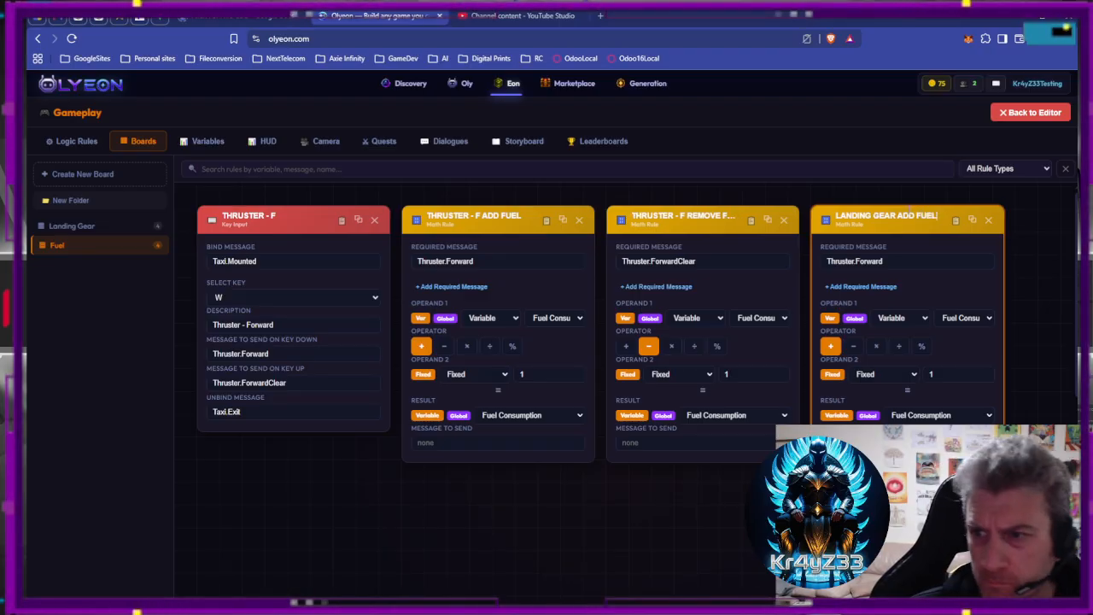
Set the LANDING GEAR ADD FUEL rule's required message to LandingGear.Down and its fixed second operand to 5.
{"action": "left_click", "coordinate": [898, 261]}
{"action": "key", "text": "ctrl+a"}
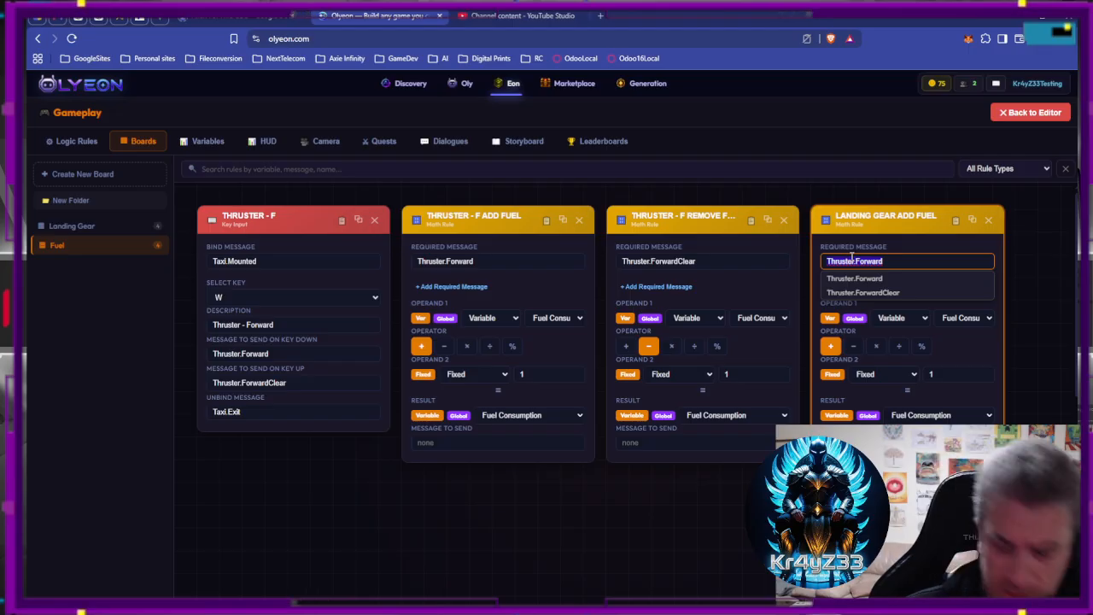
{"action": "key", "text": "BackSpace"}
{"action": "type", "text": "LAN"}
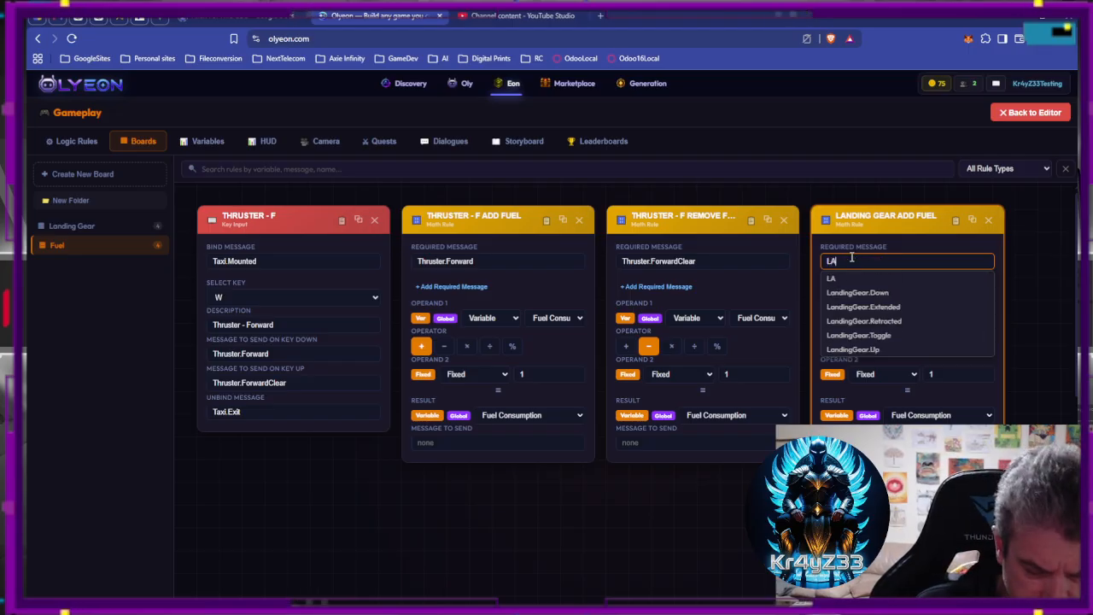
{"action": "left_click", "coordinate": [888, 296]}
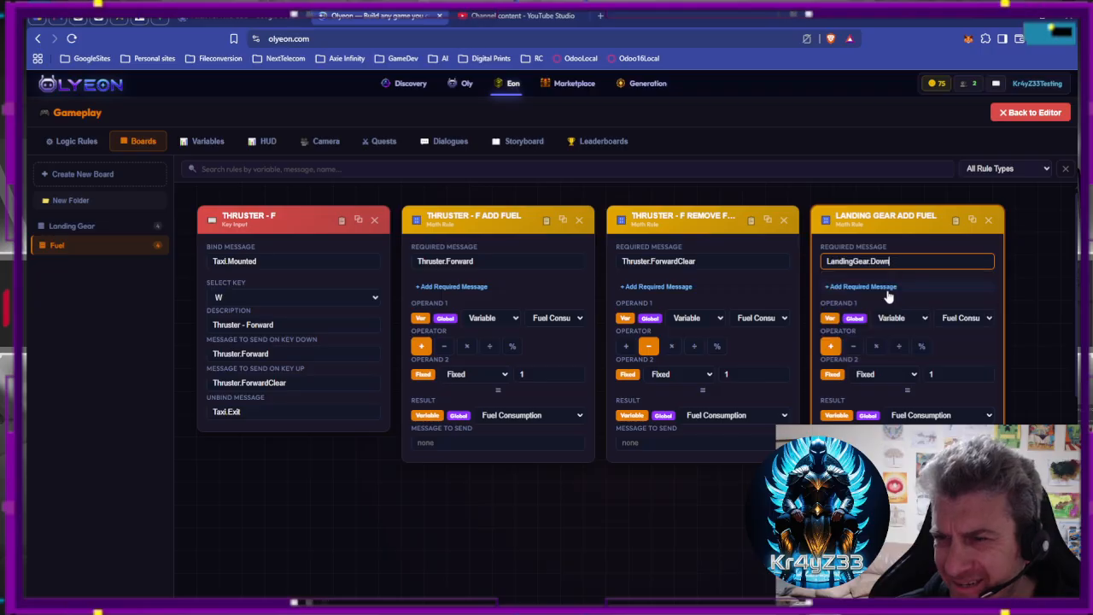
{"action": "left_click", "coordinate": [948, 374]}
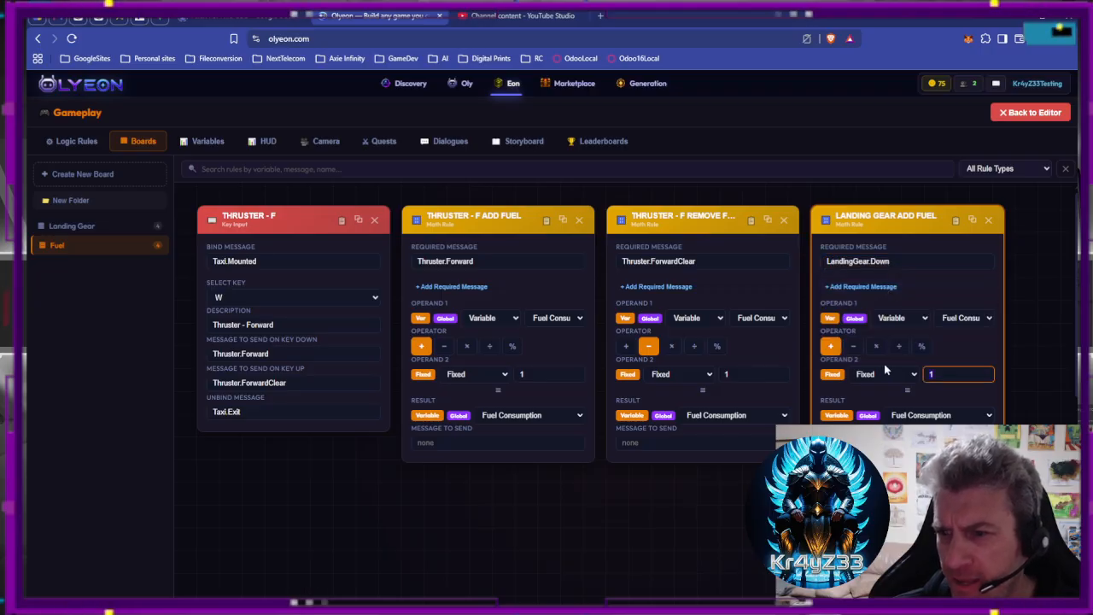
{"action": "type", "text": "5"}
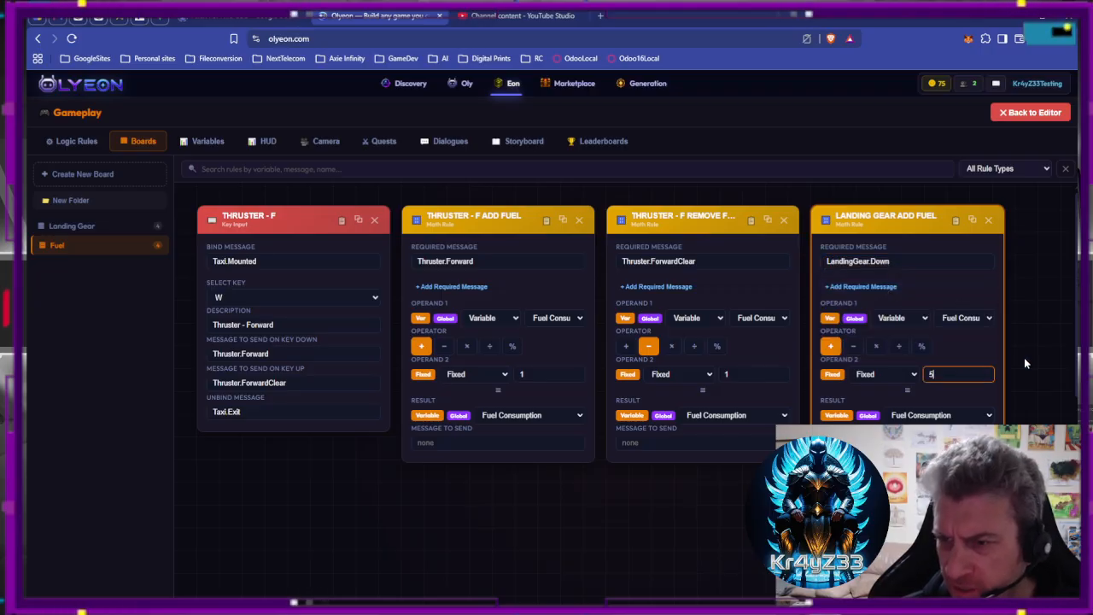
Duplicate the LANDING GEAR ADD FUEL rule, set the copy's required message to LandingGear.Up and change its operator to subtraction.
{"action": "left_click", "coordinate": [972, 220]}
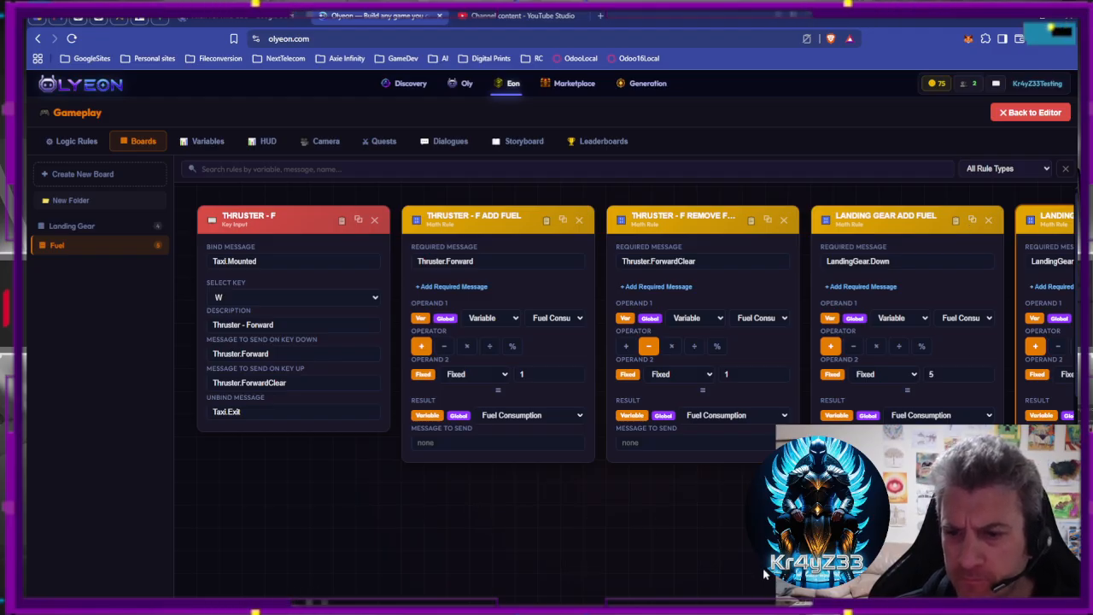
{"action": "scroll", "coordinate": [764, 575], "scroll_direction": "right", "scroll_amount": 3}
{"action": "left_click", "coordinate": [867, 262]}
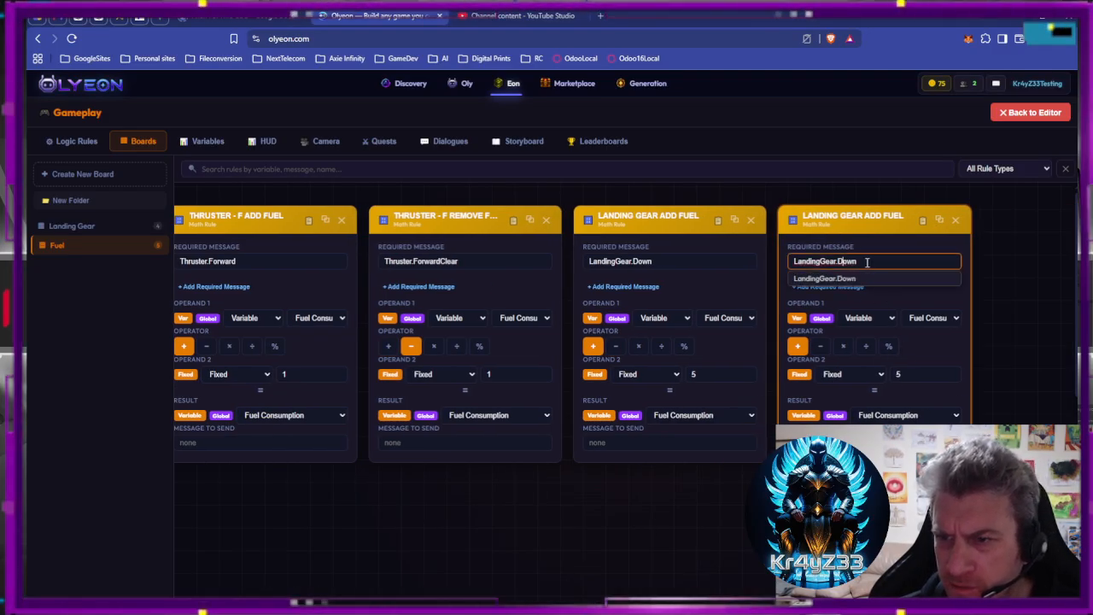
{"action": "left_click_drag", "start_coordinate": [867, 263], "coordinate": [839, 261]}
{"action": "type", "text": "U"}
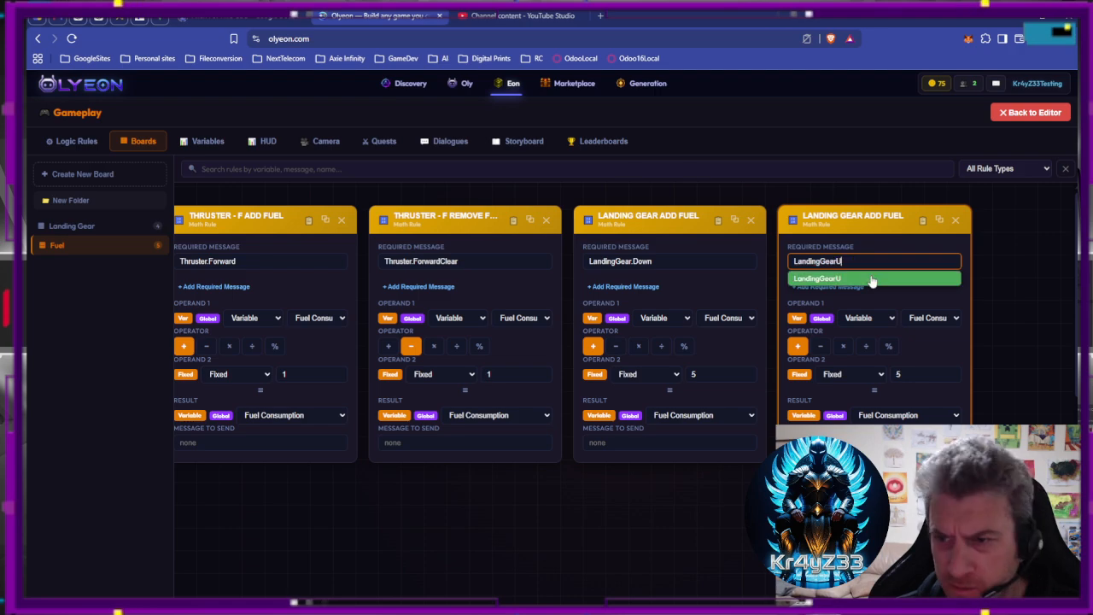
{"action": "key", "text": "BackSpace"}
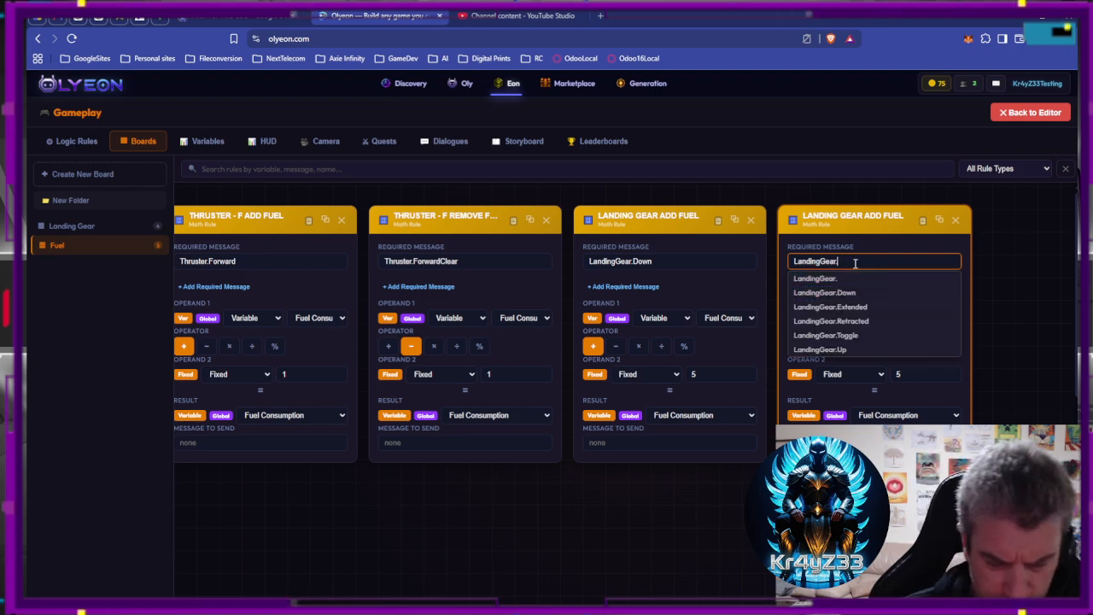
{"action": "type", "text": ".U"}
{"action": "left_click", "coordinate": [845, 293]}
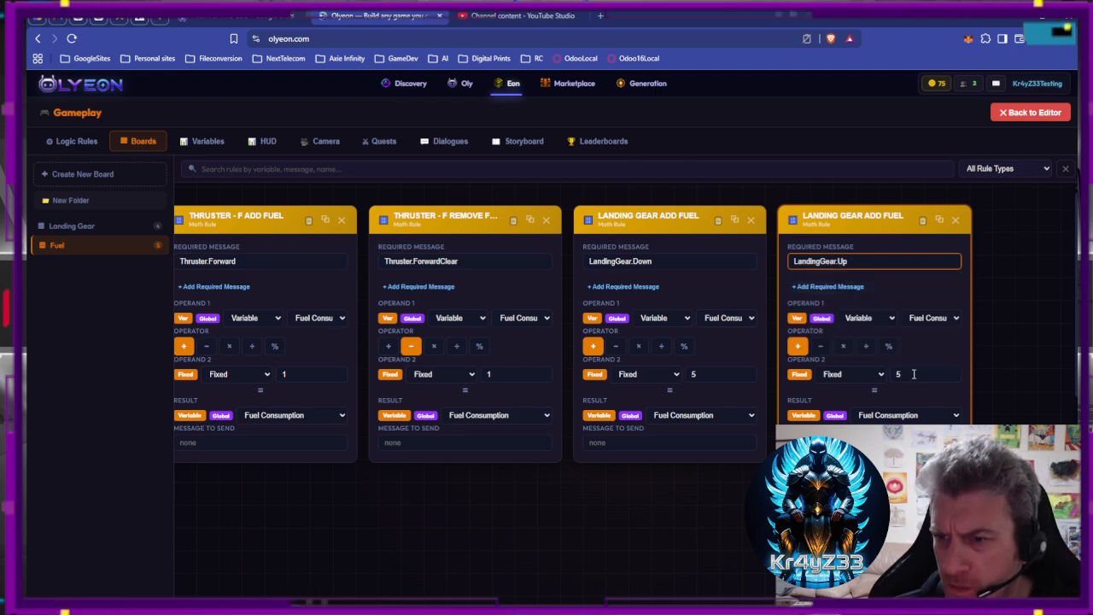
{"action": "left_click", "coordinate": [820, 346]}
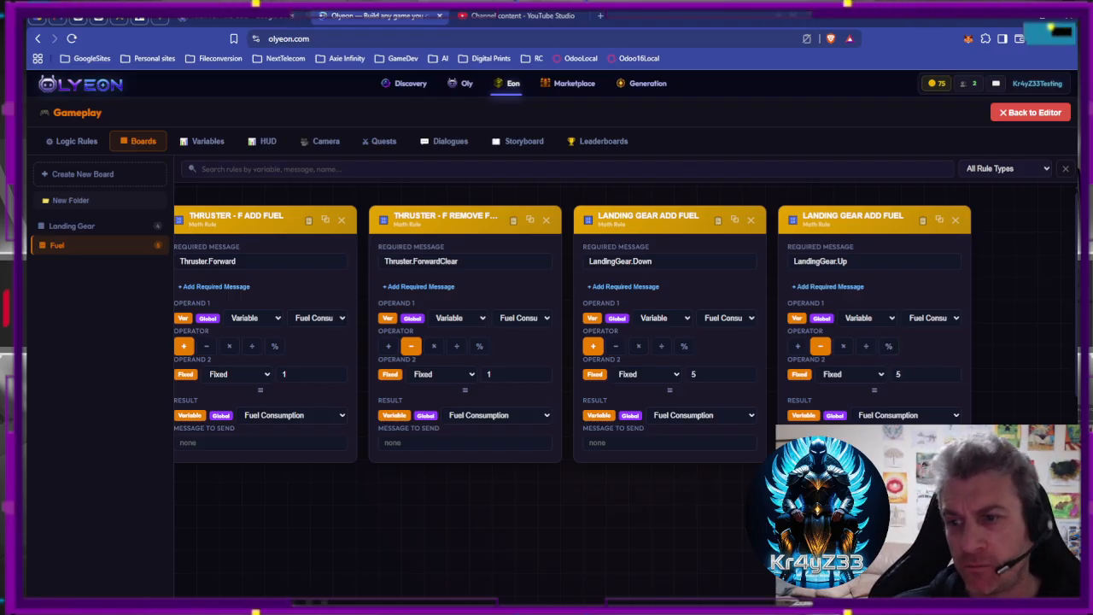
{"action": "scroll", "coordinate": [549, 502], "scroll_direction": "left", "scroll_amount": 3}
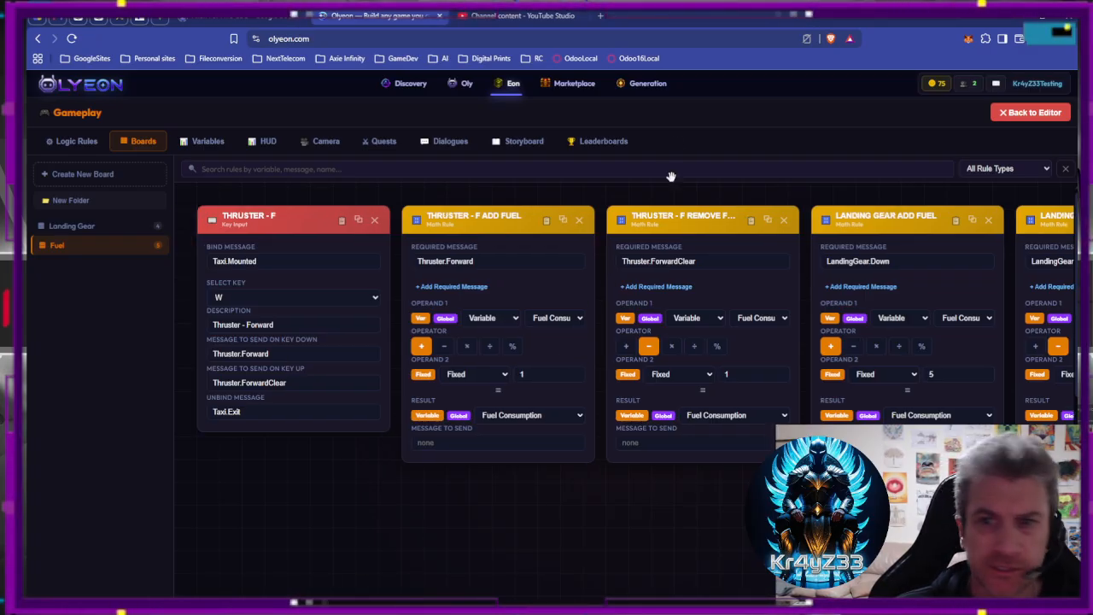
Save the project from the editor and run a brief playtest to check the HUD.
{"action": "left_click", "coordinate": [1031, 112]}
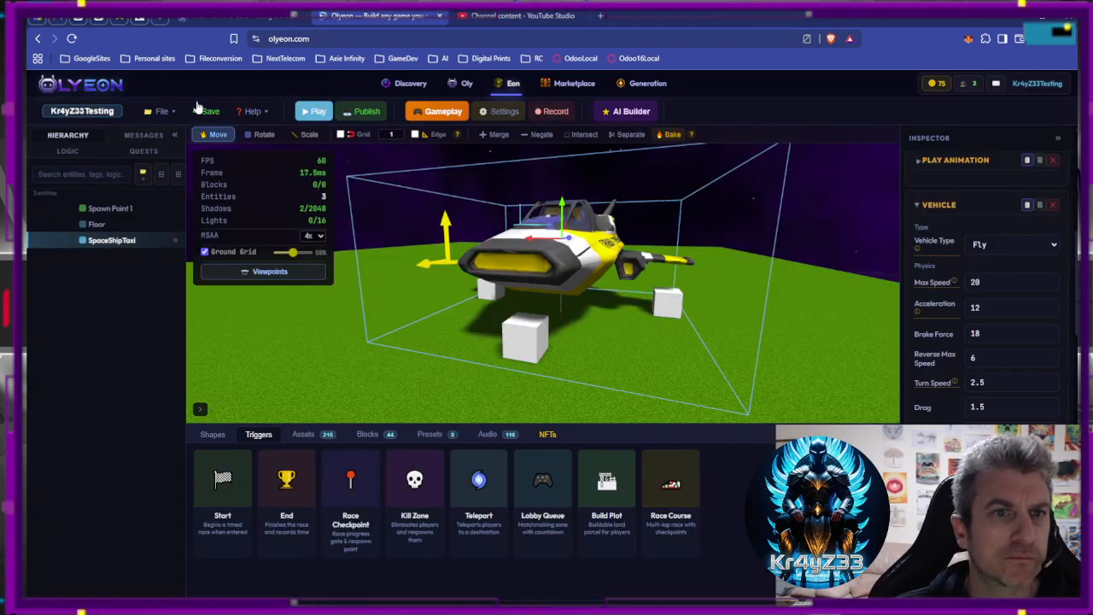
{"action": "left_click", "coordinate": [202, 112]}
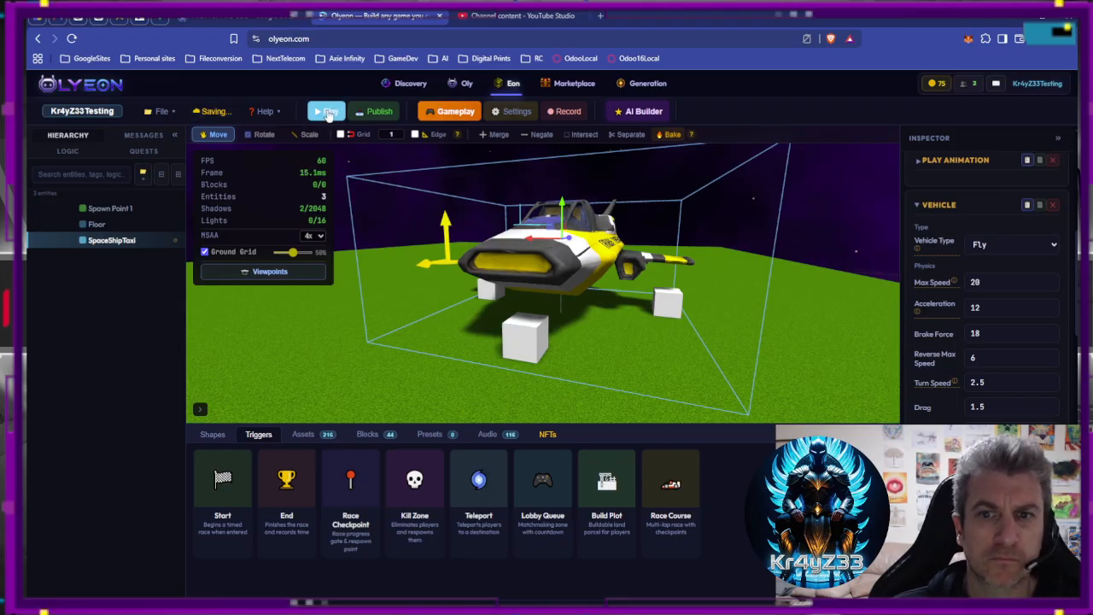
{"action": "left_click", "coordinate": [329, 115]}
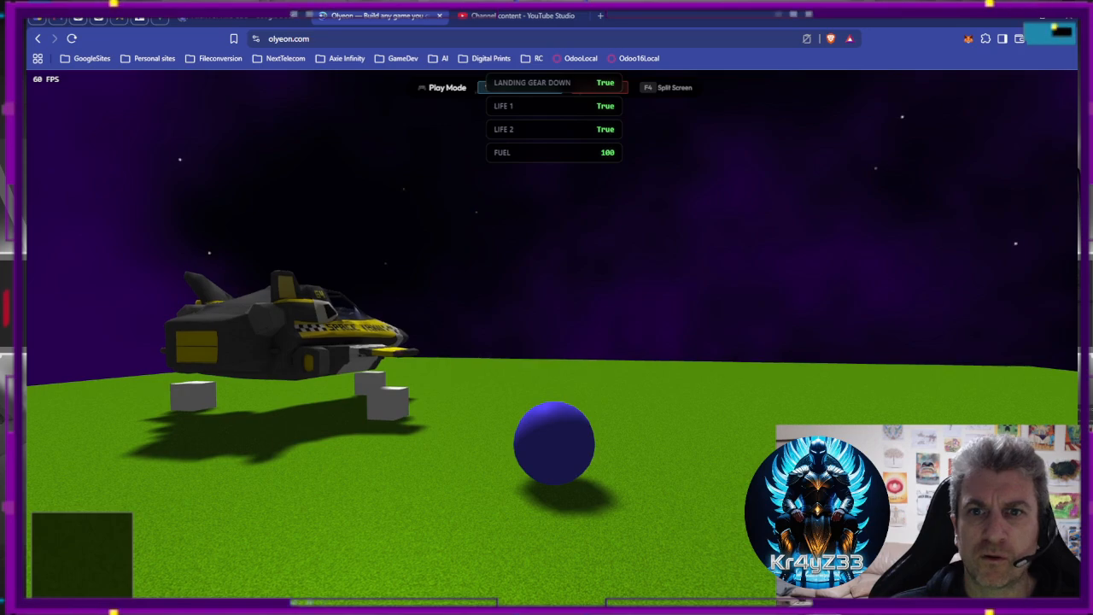
{"action": "key", "text": "Escape"}
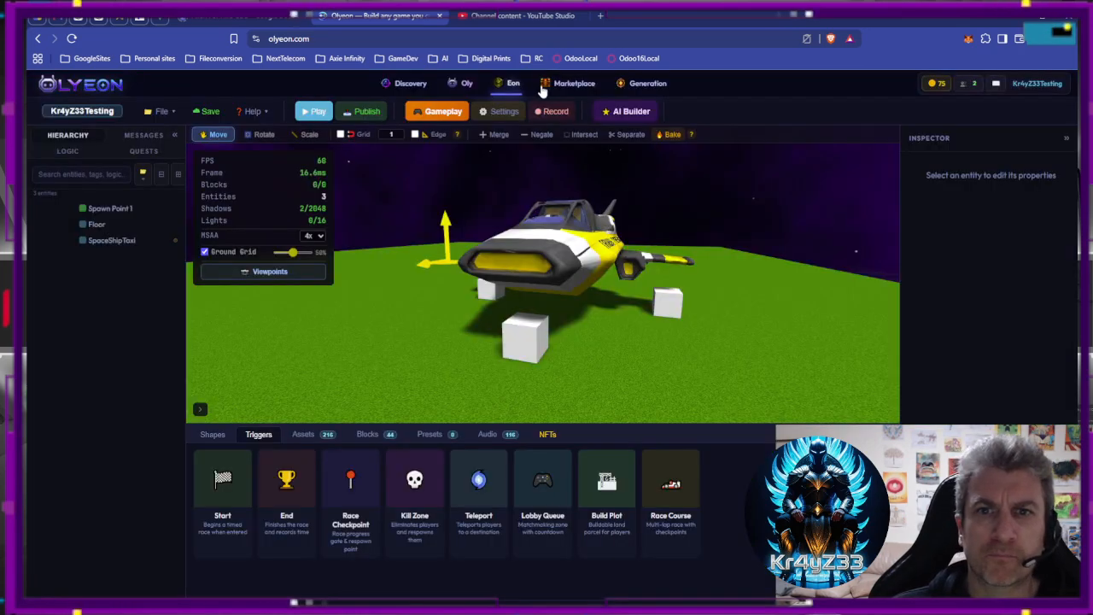
Assign the Fuel Consumption variable to Variable Group 1 in the Default HUD layout.
{"action": "left_click", "coordinate": [446, 112]}
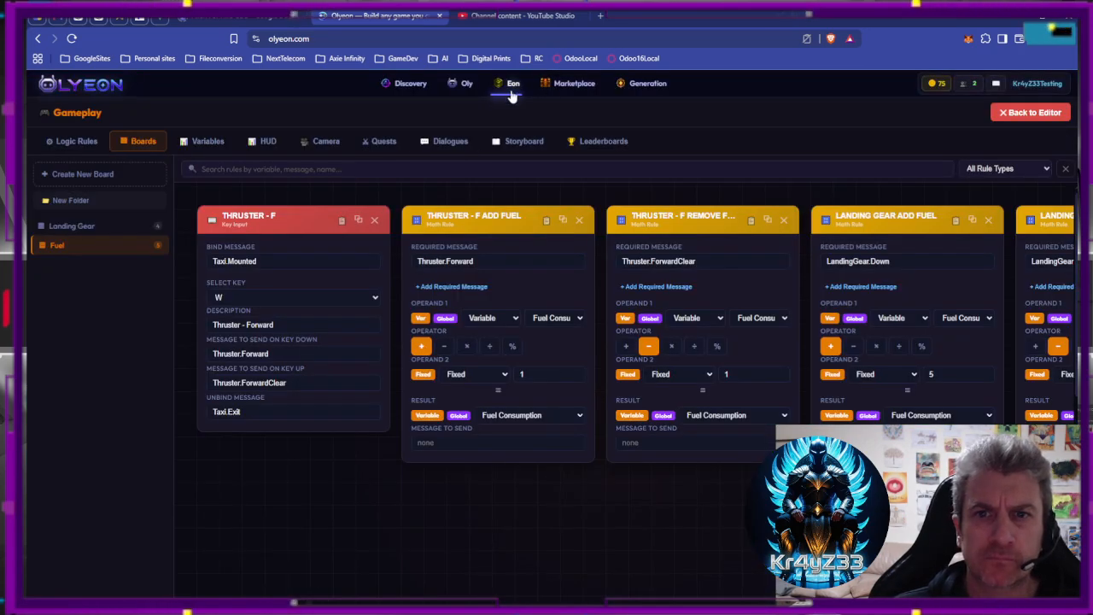
{"action": "left_click", "coordinate": [265, 142]}
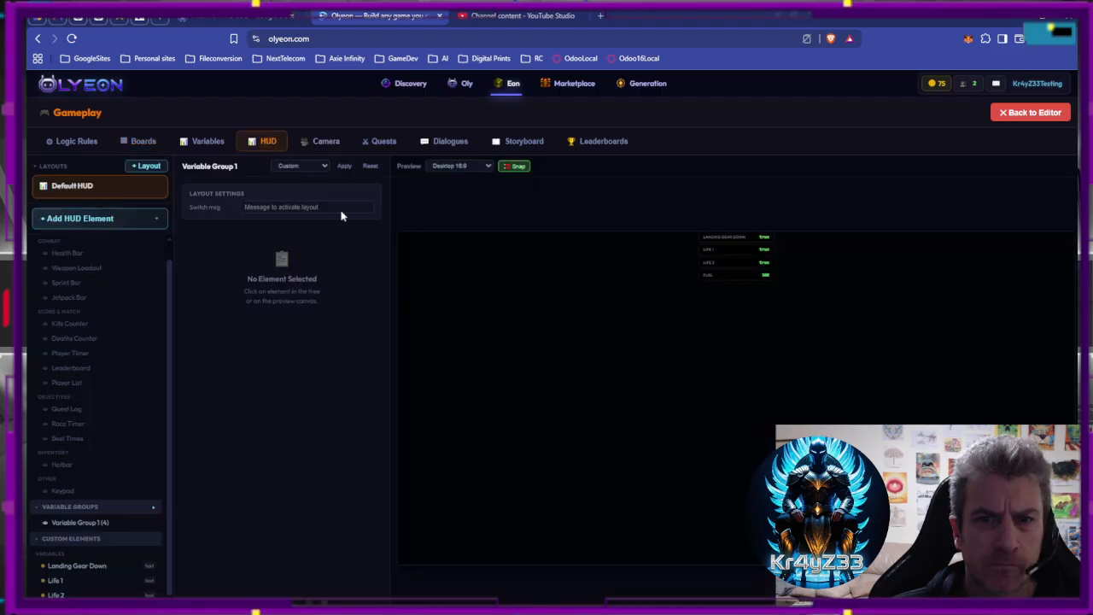
{"action": "scroll", "coordinate": [86, 520], "scroll_direction": "down", "scroll_amount": 2}
{"action": "left_click", "coordinate": [85, 609]}
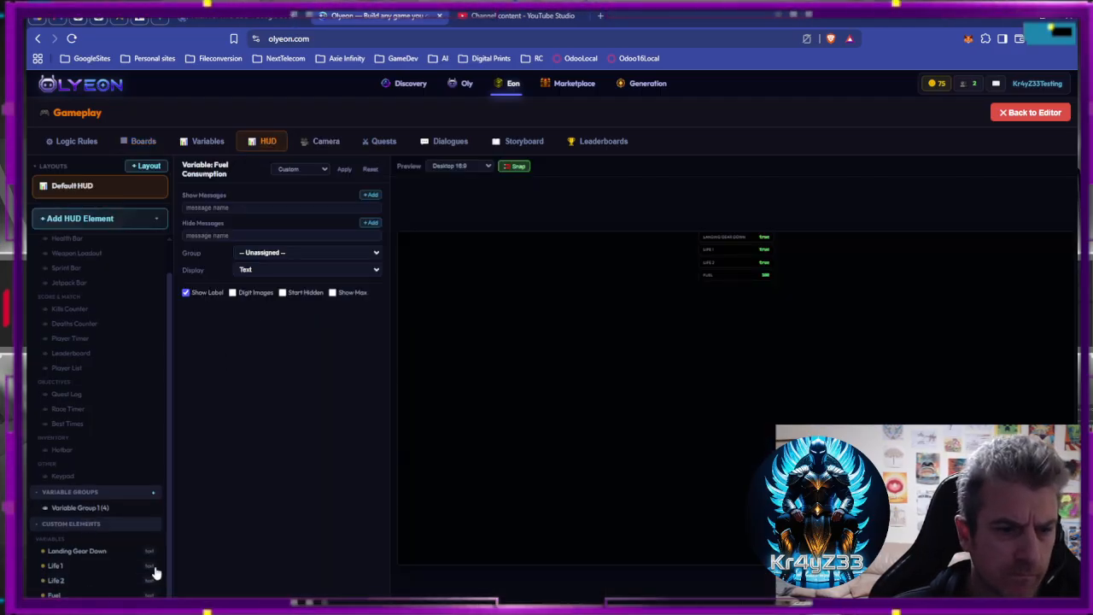
{"action": "left_click", "coordinate": [301, 252]}
{"action": "left_click", "coordinate": [299, 276]}
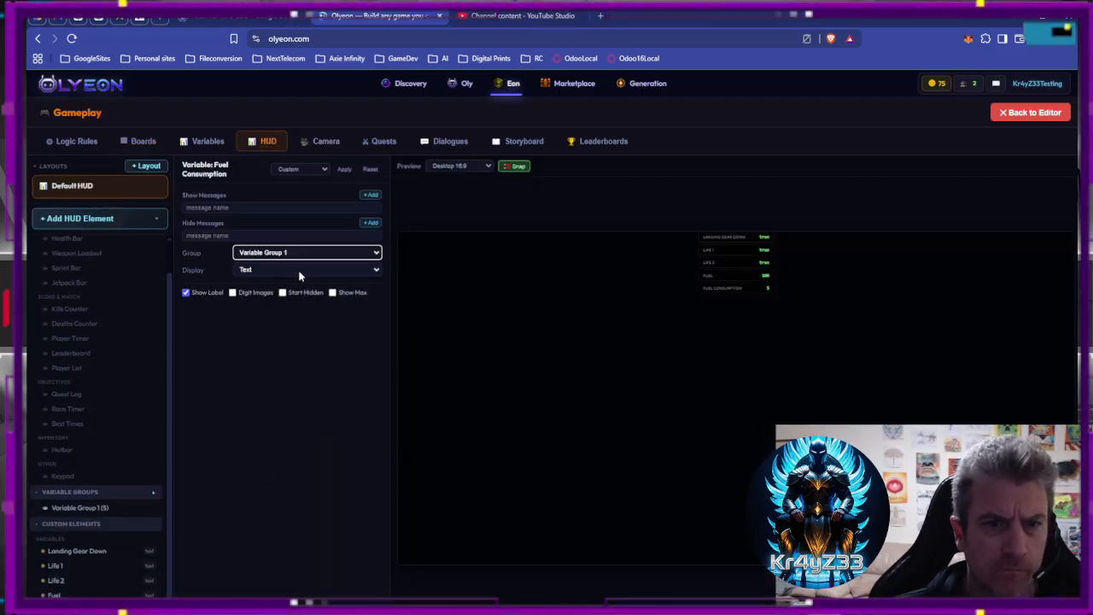
Save the project, start a playtest and board the space taxi.
{"action": "left_click", "coordinate": [1056, 112]}
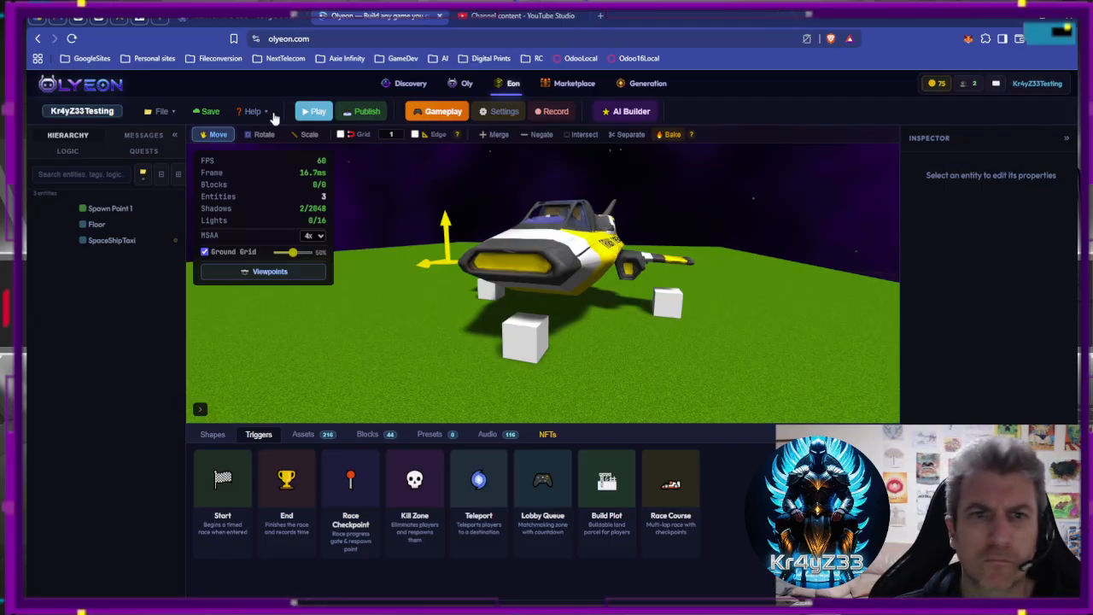
{"action": "left_click", "coordinate": [207, 111]}
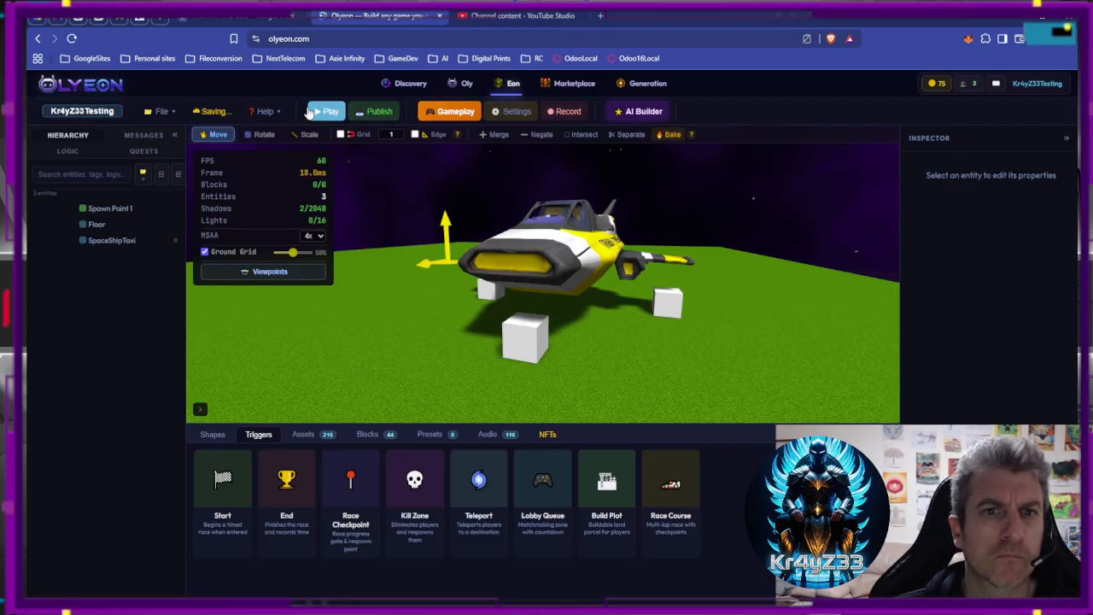
{"action": "left_click", "coordinate": [328, 112]}
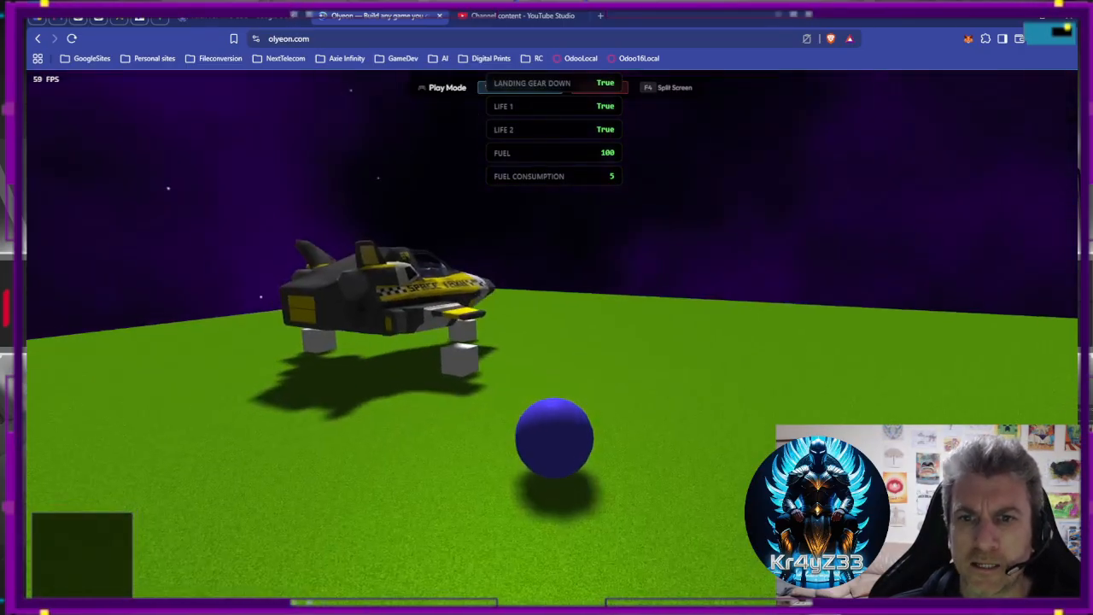
{"action": "key", "text": "w"}
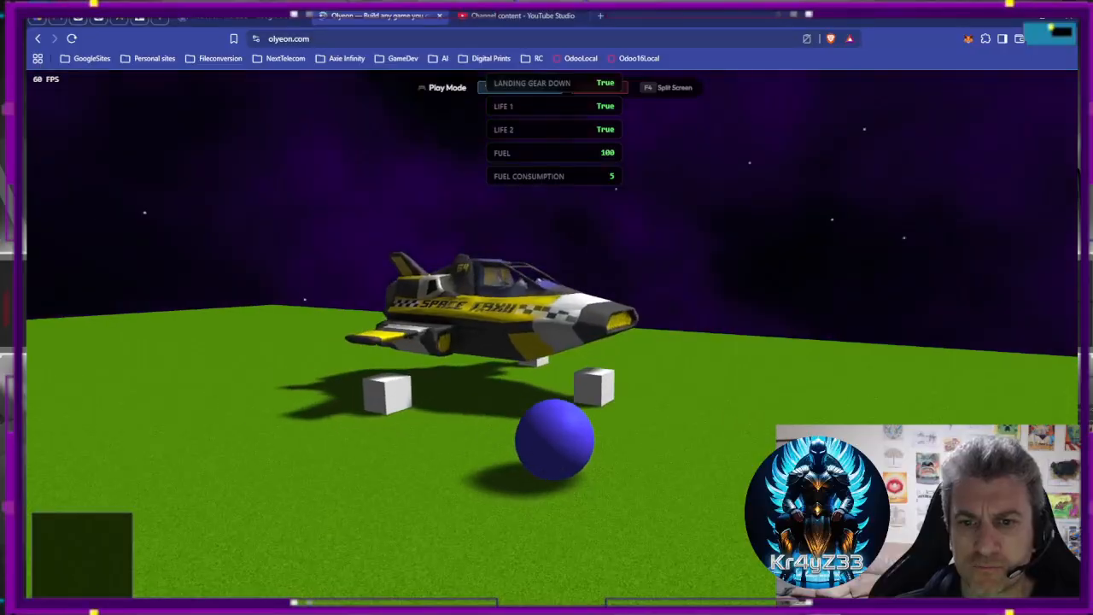
{"action": "key", "text": "w"}
{"action": "key", "text": "e"}
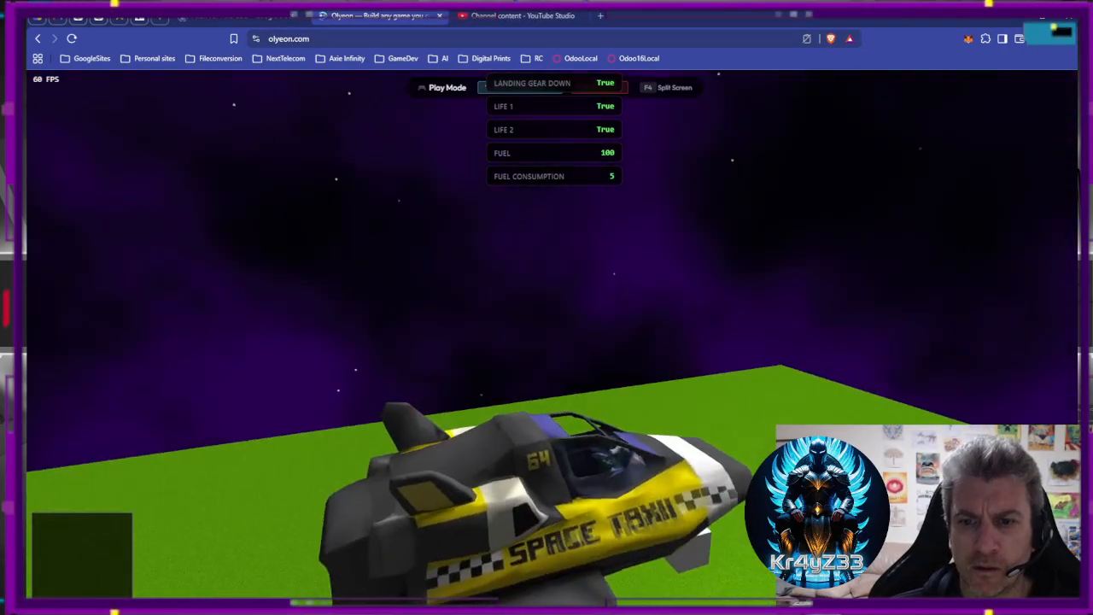
Toggle the taxi's landing gear repeatedly to check its effect on Fuel Consumption, and end the playtest.
{"action": "key", "text": "g"}
{"action": "scroll", "coordinate": [552, 337], "scroll_direction": "down", "scroll_amount": 4}
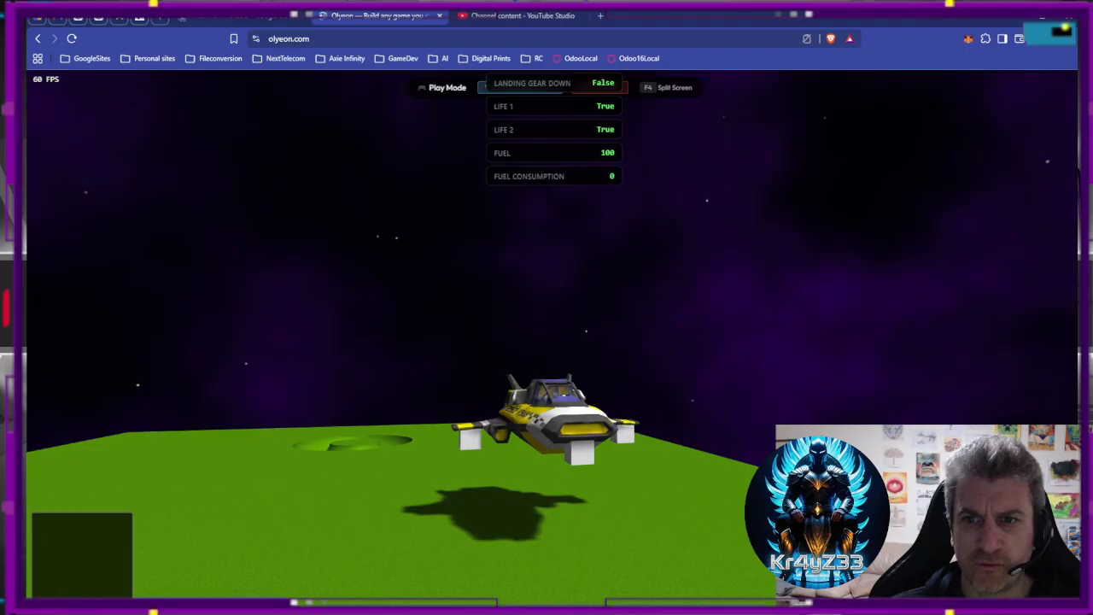
{"action": "key", "text": "g"}
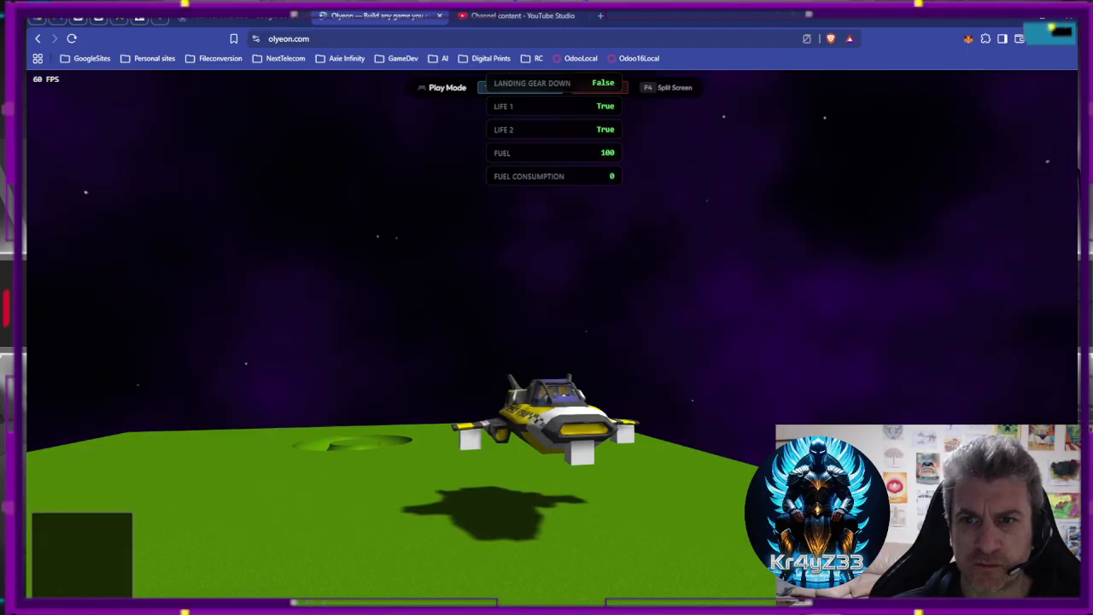
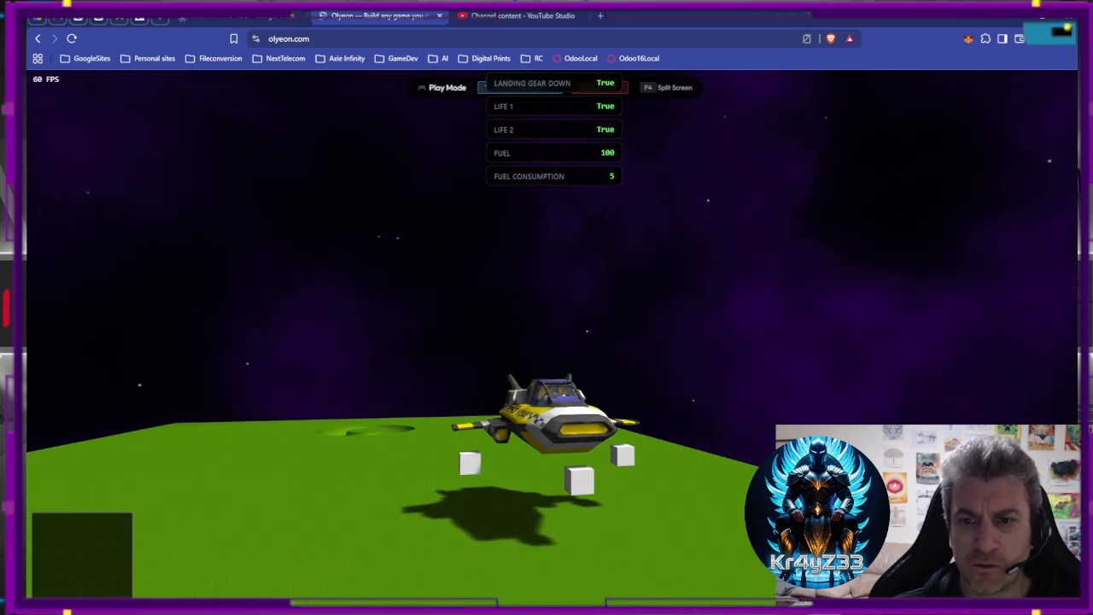
{"action": "key", "text": "g"}
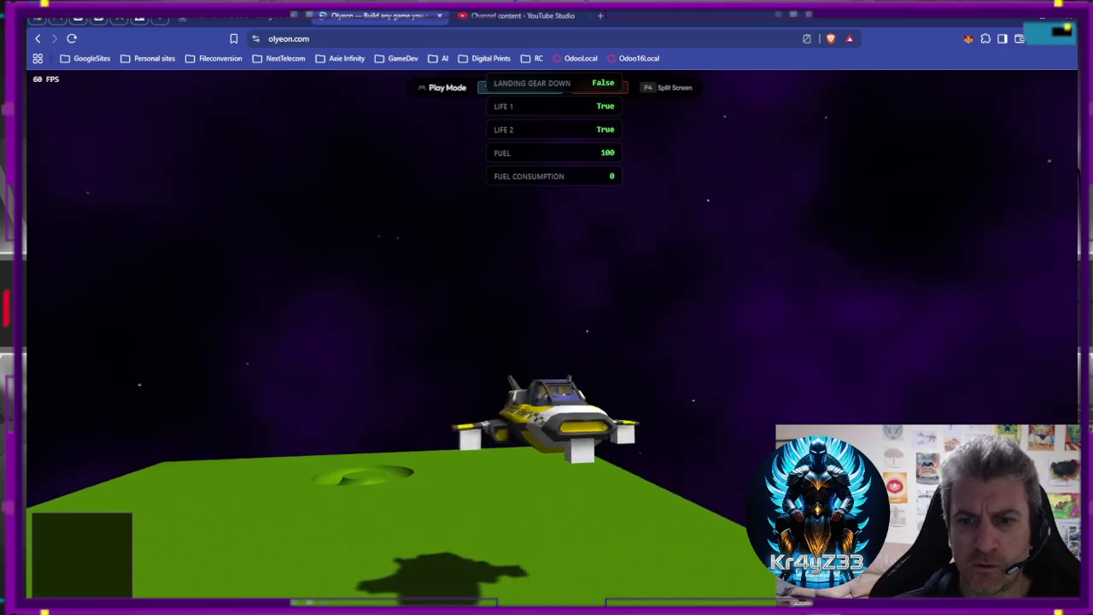
{"action": "key", "text": "Escape"}
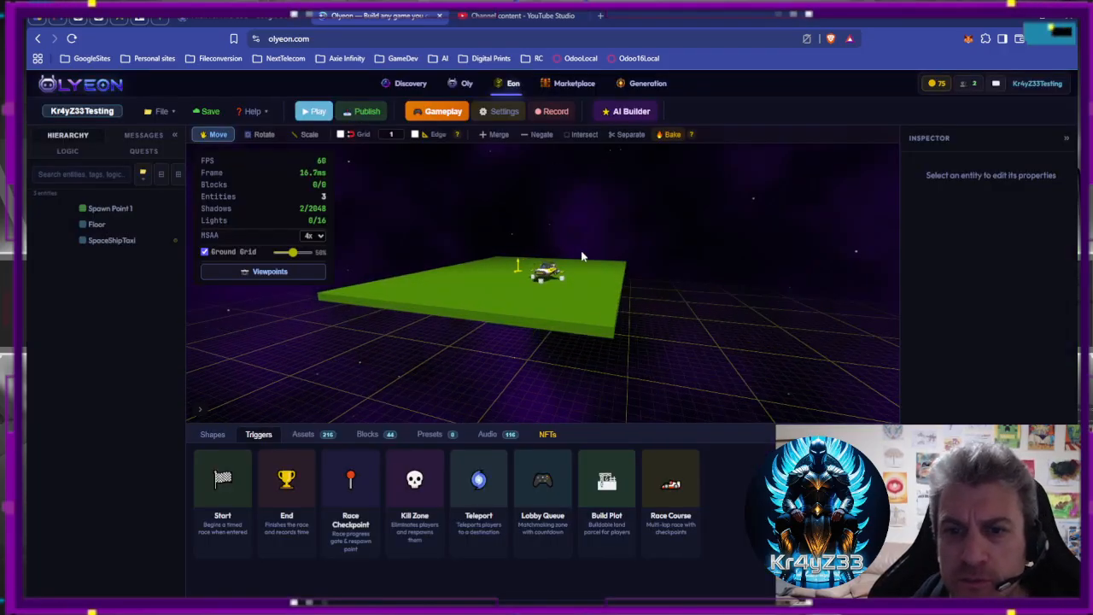
Duplicate the THRUSTER - F ADD FUEL rule on the Fuel board, move the copy behind all other rules and rename it THRUSTER - UP ADD FUEL.
{"action": "left_click", "coordinate": [431, 111]}
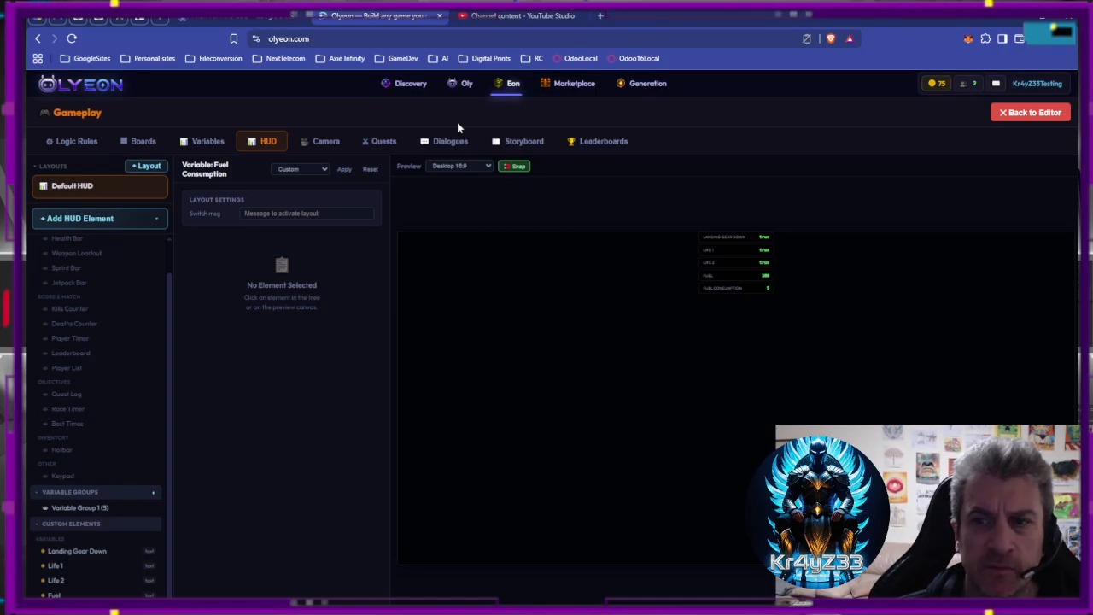
{"action": "left_click", "coordinate": [139, 142]}
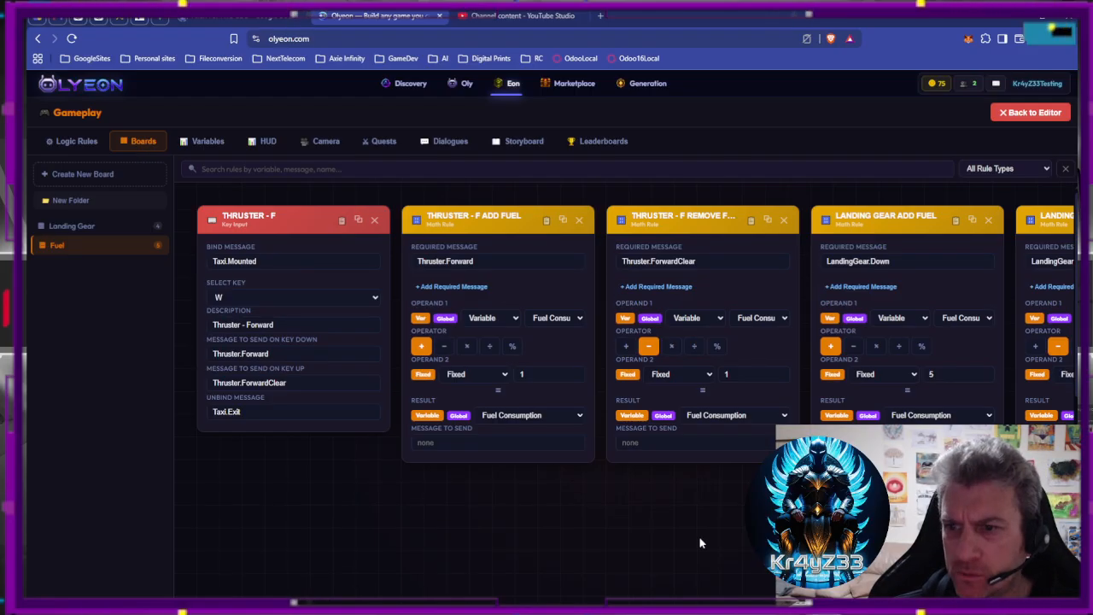
{"action": "key", "text": "ctrl+minus"}
{"action": "key", "text": "ctrl+minus"}
{"action": "key", "text": "ctrl+minus"}
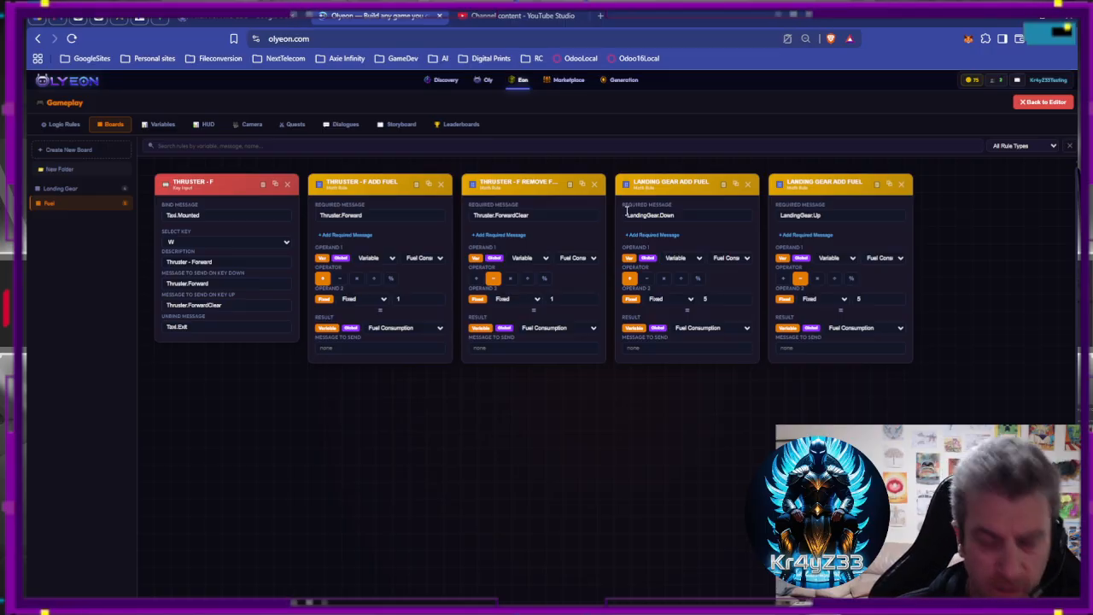
{"action": "left_click", "coordinate": [429, 185]}
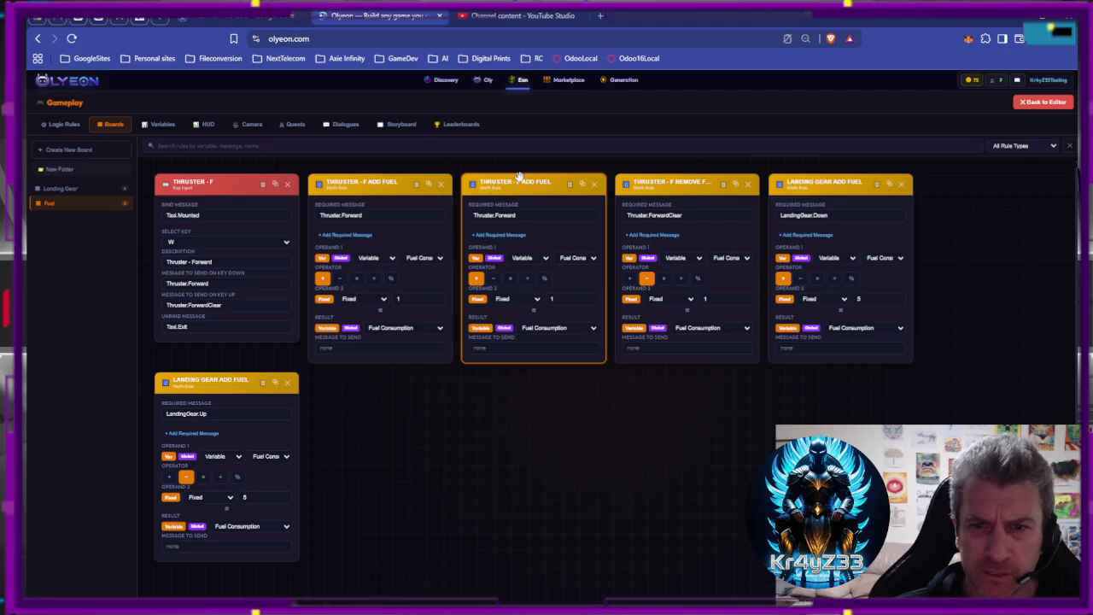
{"action": "left_click_drag", "start_coordinate": [520, 181], "coordinate": [445, 347]}
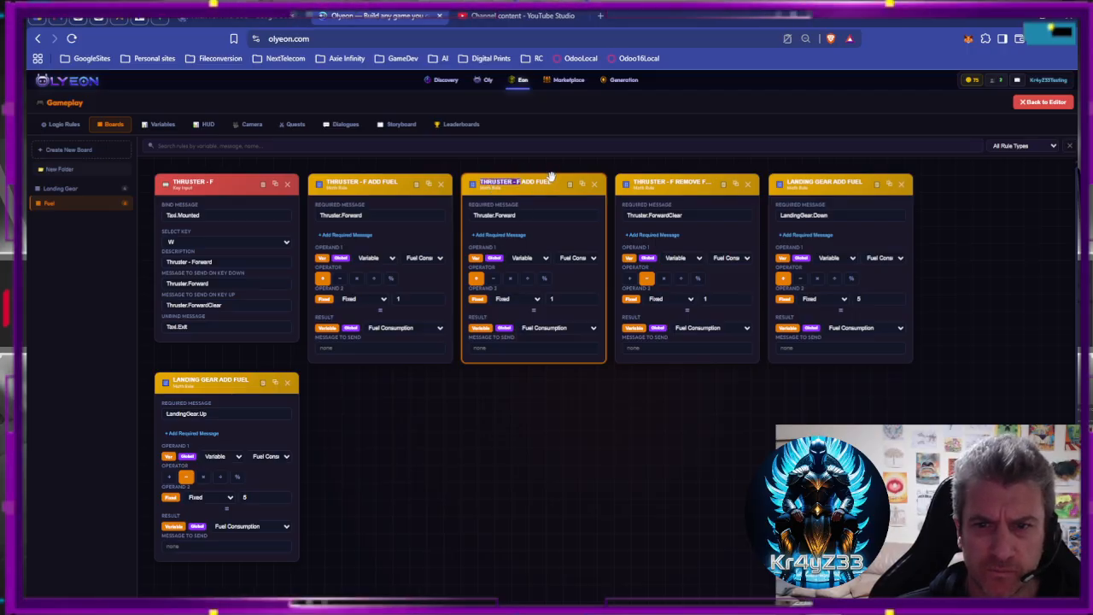
{"action": "left_click_drag", "start_coordinate": [552, 179], "coordinate": [287, 442]}
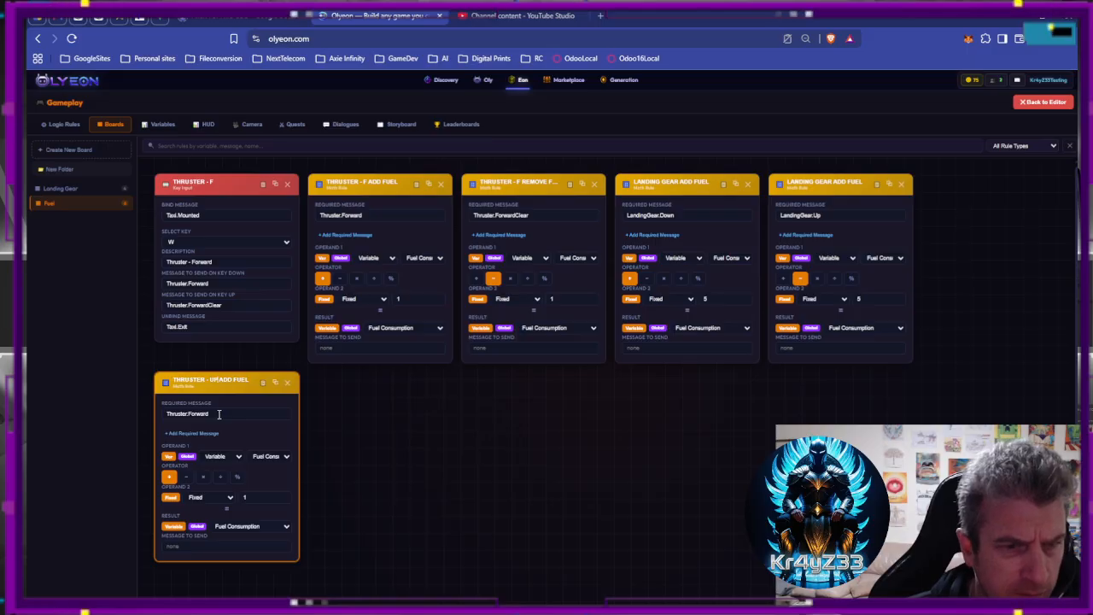
Duplicate the THRUSTER - F key input as THRUSTER - UP, with key Space and description Thruster - Up.
{"action": "left_click", "coordinate": [275, 183]}
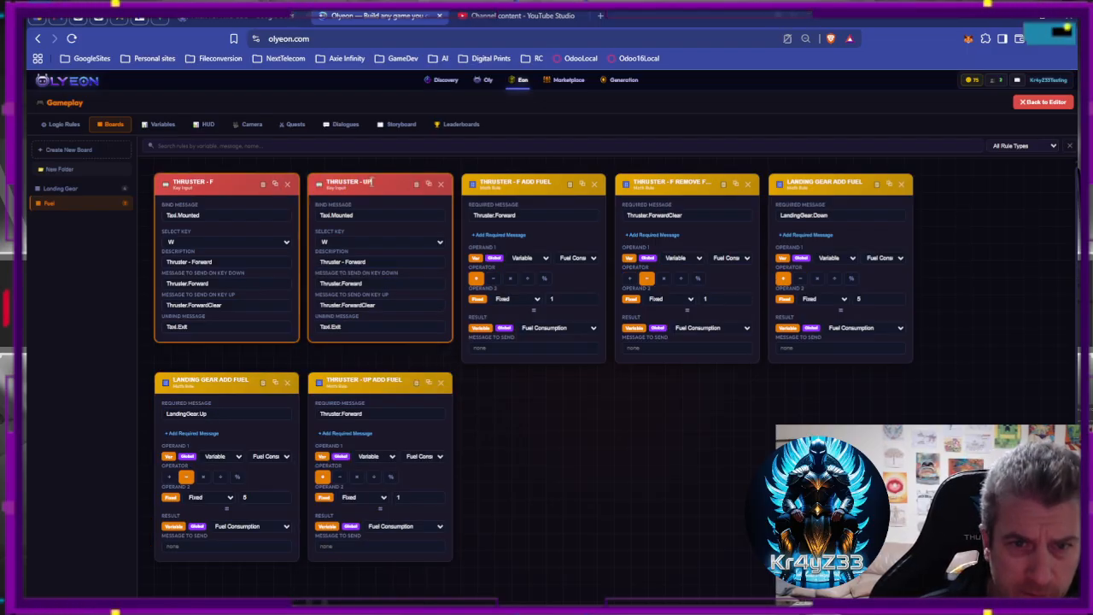
{"action": "left_click", "coordinate": [348, 243]}
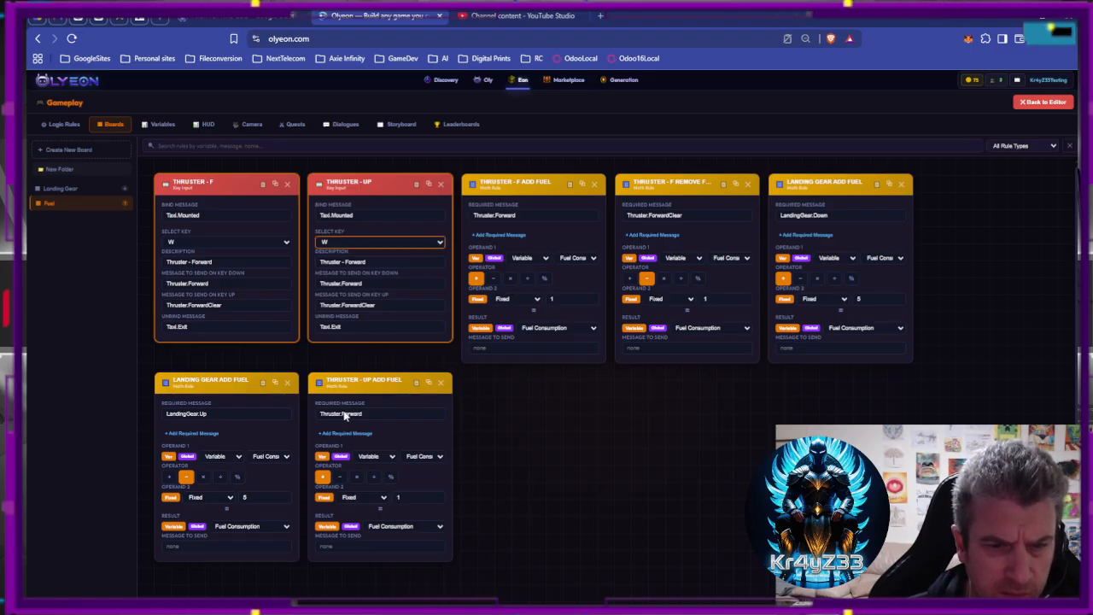
{"action": "key", "text": "space"}
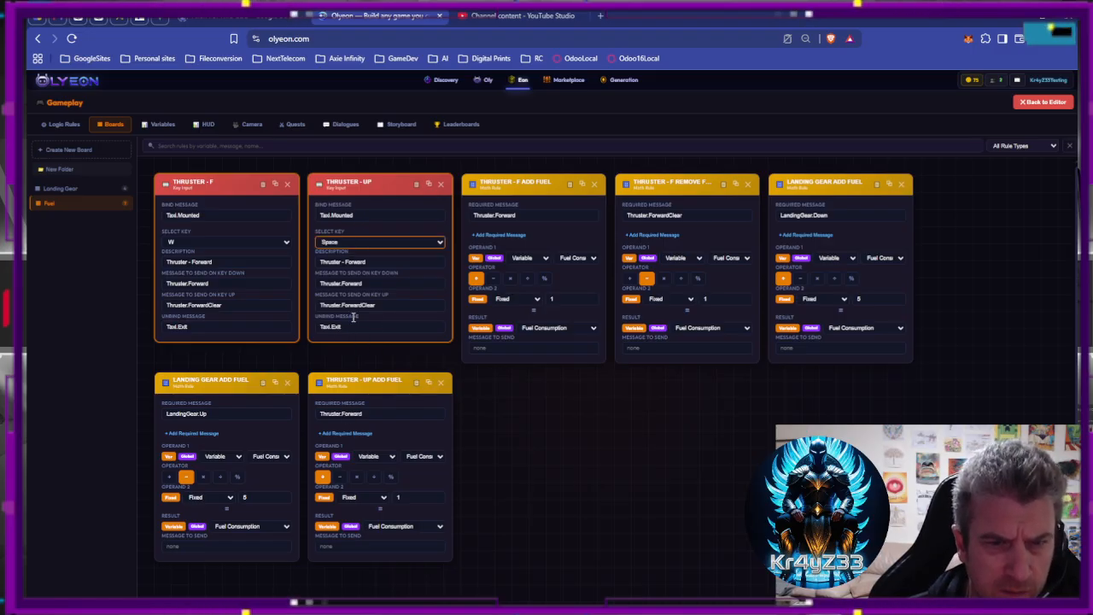
{"action": "double_click", "coordinate": [349, 262]}
{"action": "type", "text": "UP"}
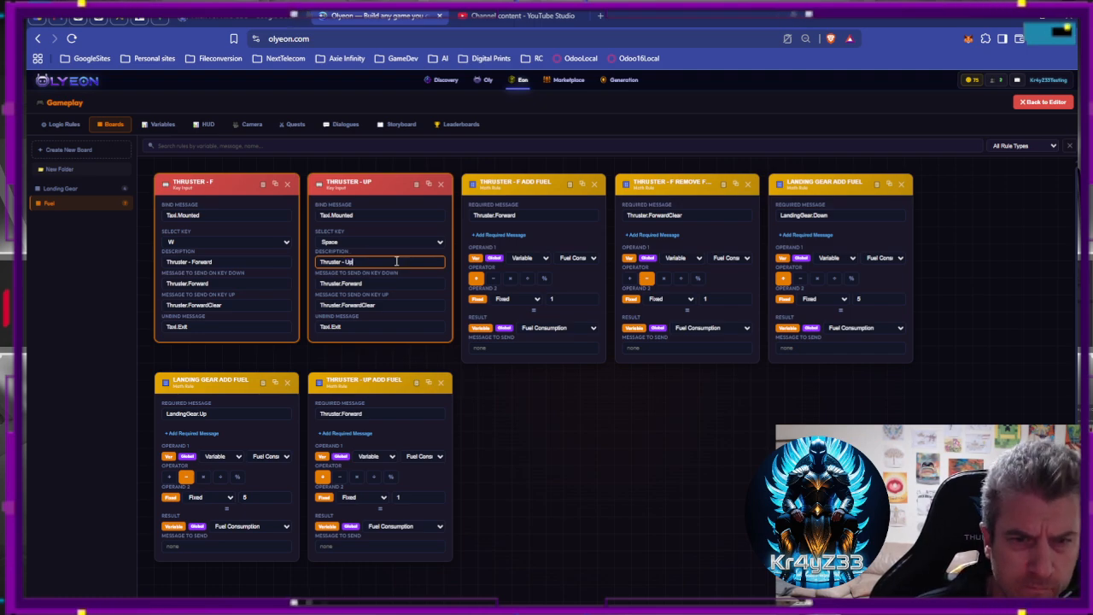
Set the THRUSTER - UP key input's key-down message to Thruster.Up and its key-up message to Thruster.UpClear.
{"action": "double_click", "coordinate": [343, 283]}
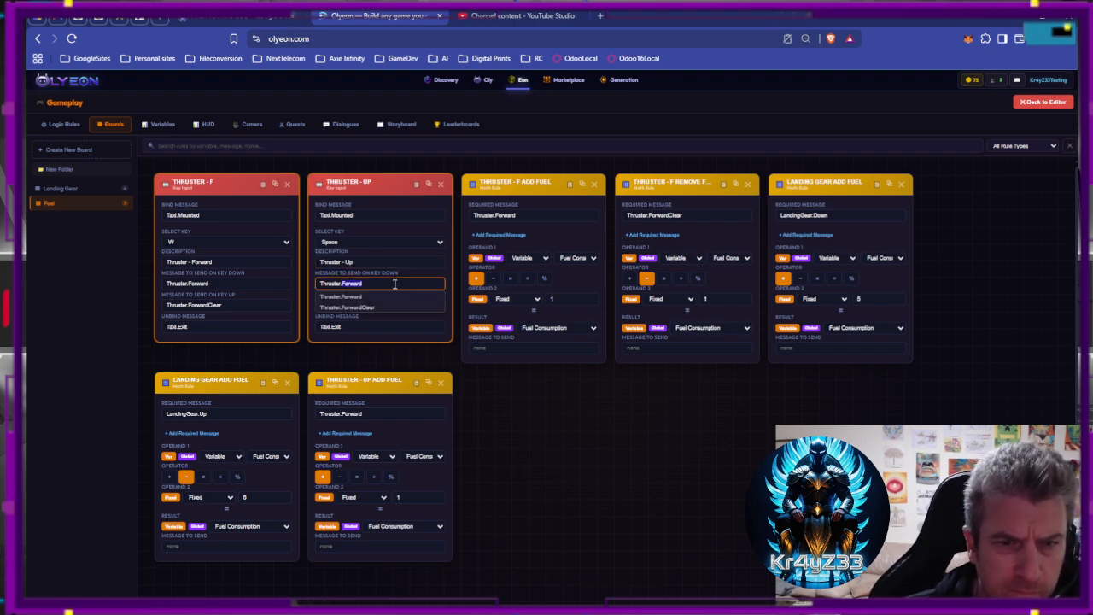
{"action": "type", "text": "Up"}
{"action": "left_click", "coordinate": [383, 297]}
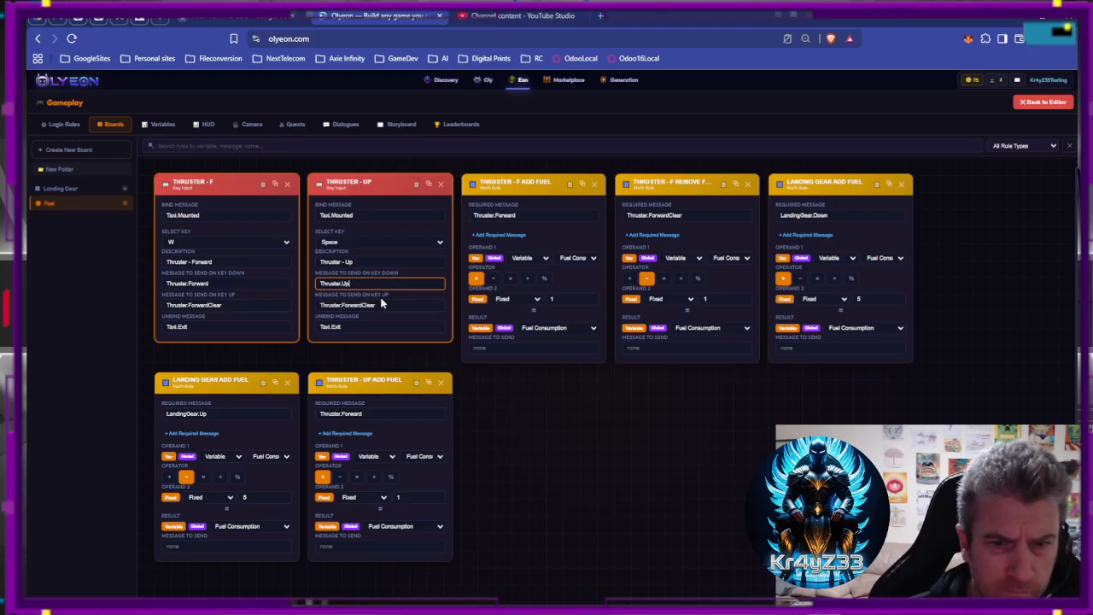
{"action": "double_click", "coordinate": [345, 305]}
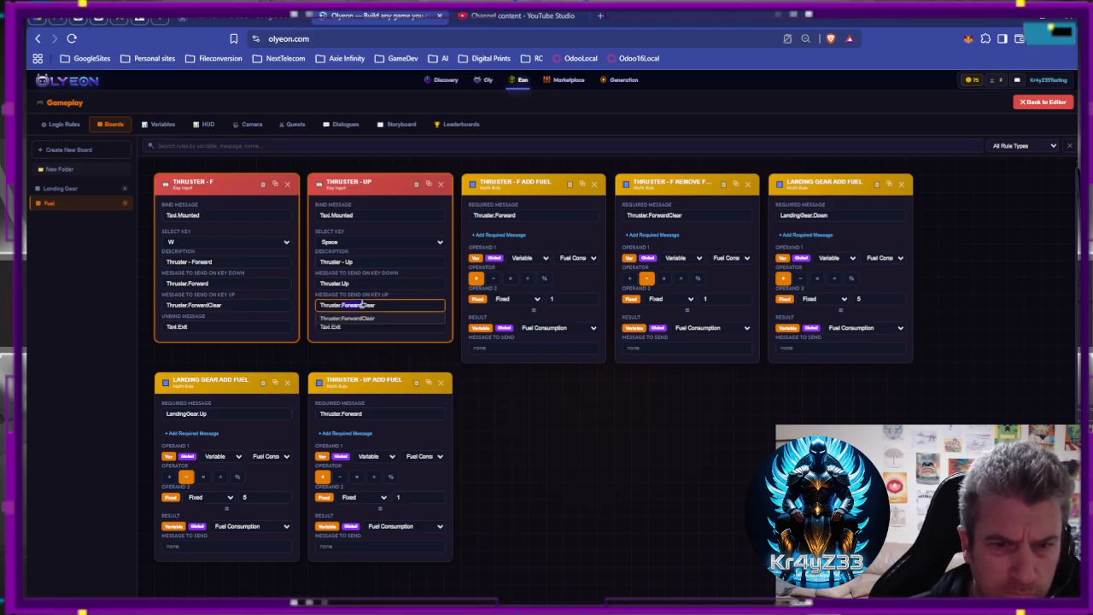
{"action": "type", "text": "Up"}
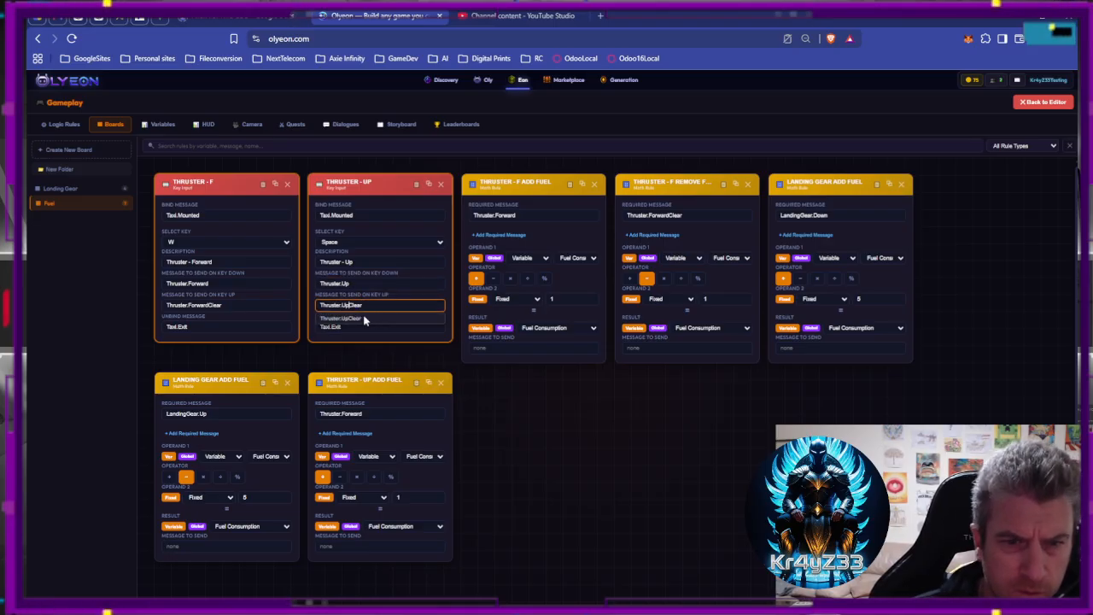
{"action": "left_click", "coordinate": [365, 318]}
{"action": "left_click", "coordinate": [455, 358]}
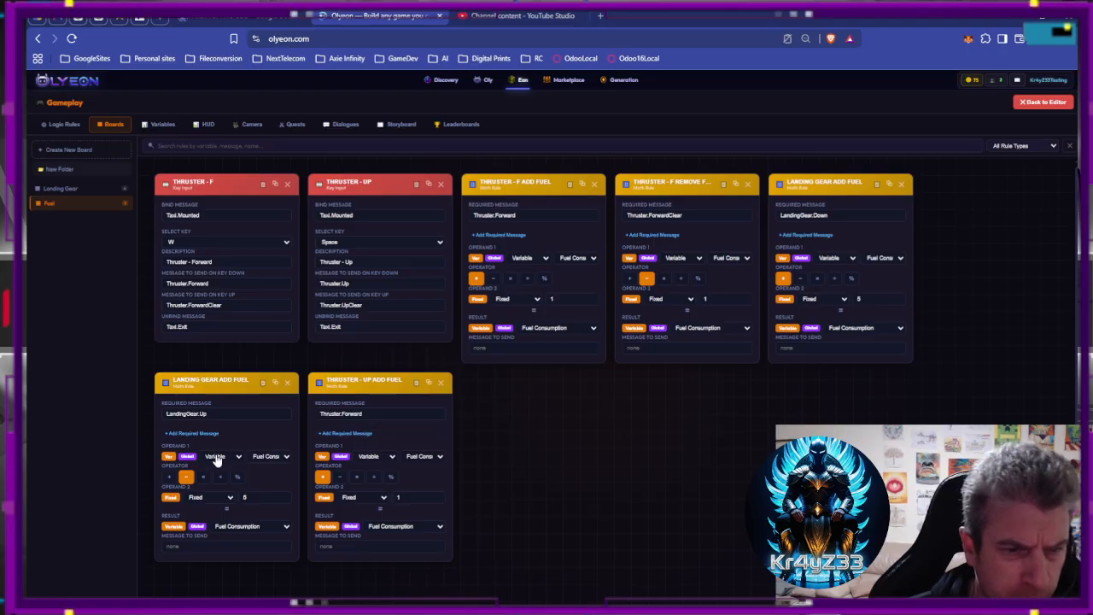
Set the required message of the THRUSTER - UP ADD FUEL rule to Thruster.Up.
{"action": "left_click", "coordinate": [349, 415]}
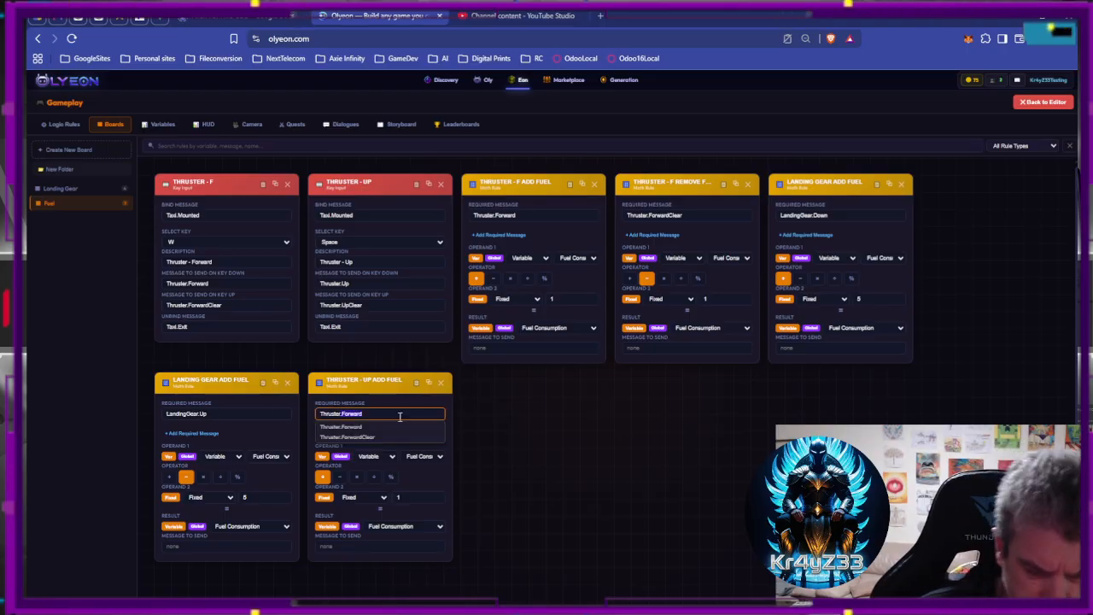
{"action": "key", "text": "BackSpace"}
{"action": "key", "text": "BackSpace"}
{"action": "key", "text": "BackSpace"}
{"action": "key", "text": "BackSpace"}
{"action": "key", "text": "BackSpace"}
{"action": "key", "text": "BackSpace"}
{"action": "key", "text": "BackSpace"}
{"action": "key", "text": "BackSpace"}
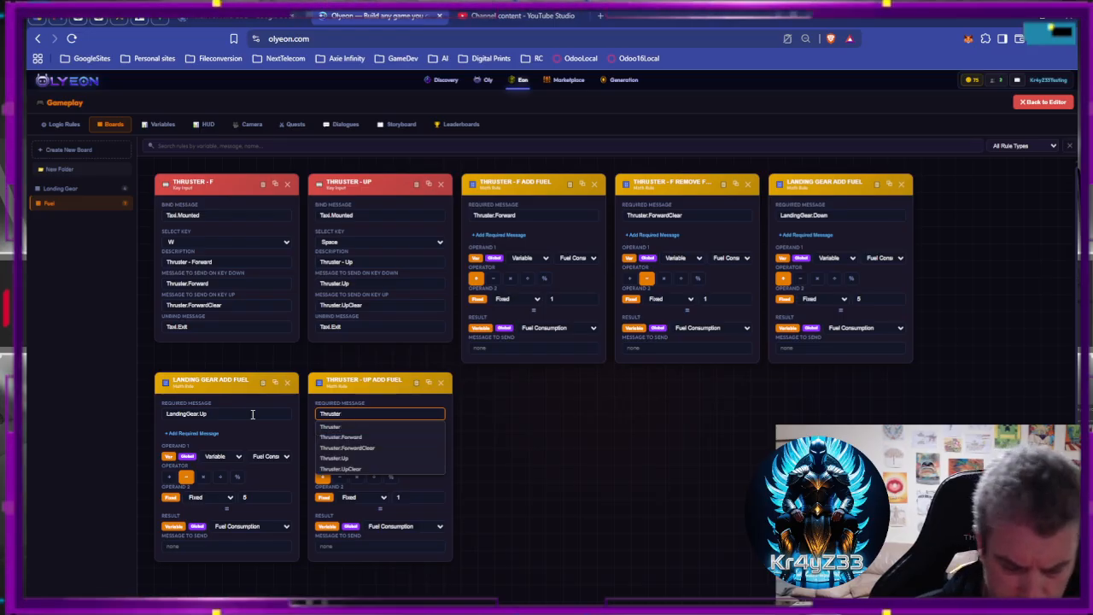
{"action": "type", "text": ".U"}
{"action": "left_click", "coordinate": [351, 438]}
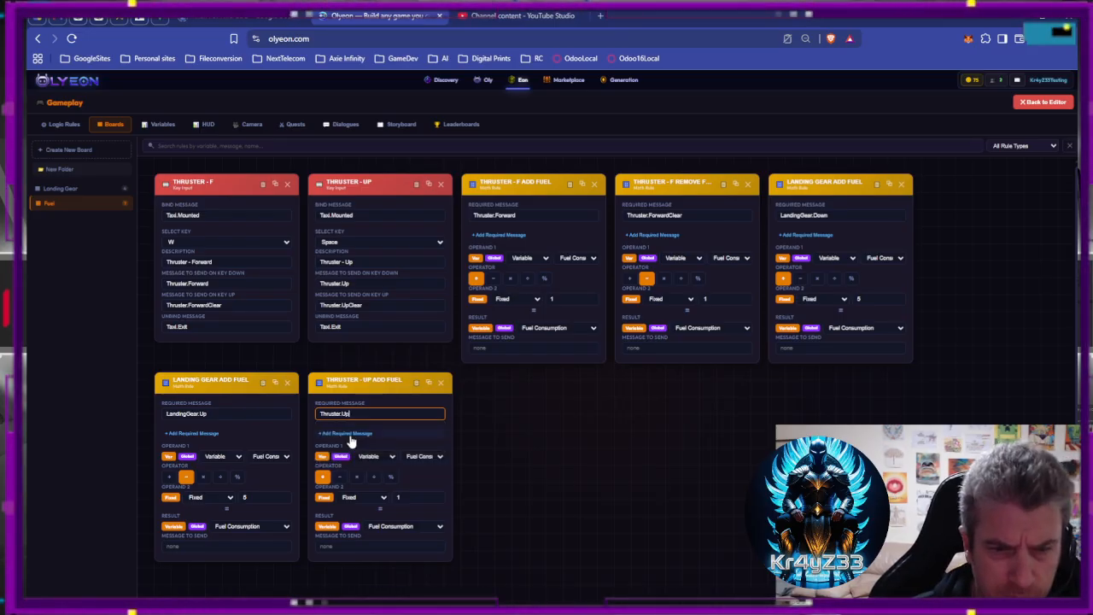
{"action": "left_click", "coordinate": [504, 439]}
Duplicate the THRUSTER - UP ADD FUEL rule as THRUSTER - UP REMOVE FUEL, with required message Thruster.UpClear and the minus operator.
{"action": "scroll", "coordinate": [398, 456], "scroll_direction": "down", "scroll_amount": 1}
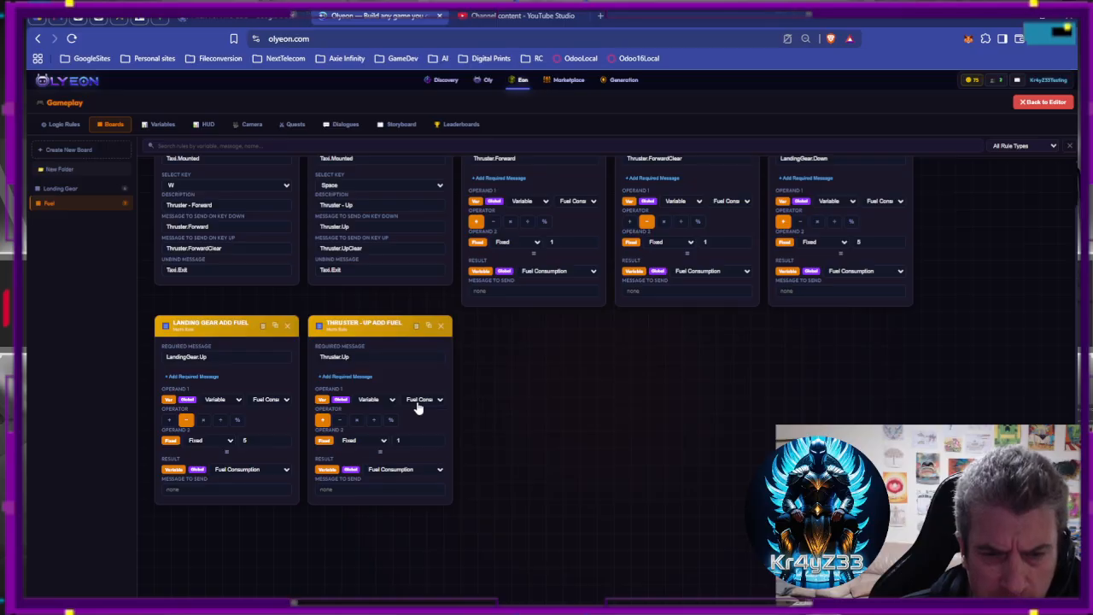
{"action": "left_click", "coordinate": [429, 326]}
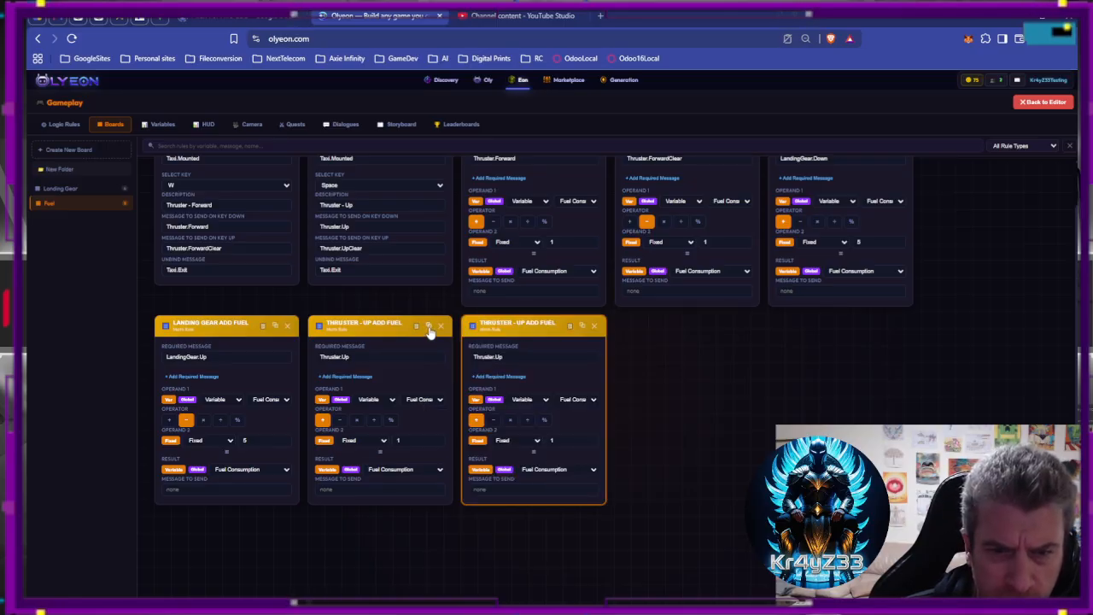
{"action": "double_click", "coordinate": [531, 323]}
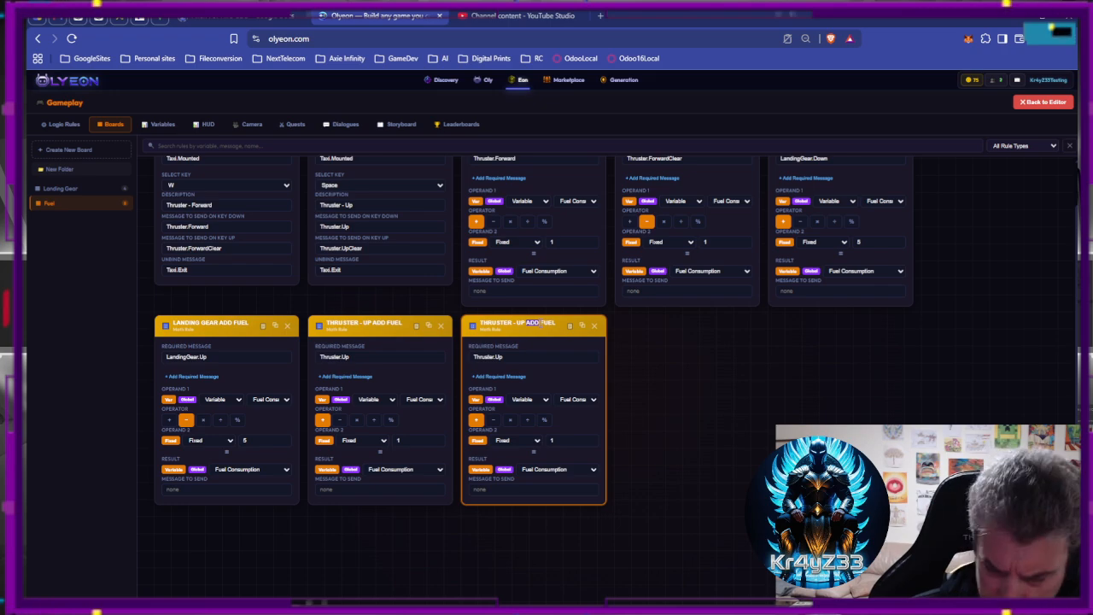
{"action": "type", "text": "REMOVE"}
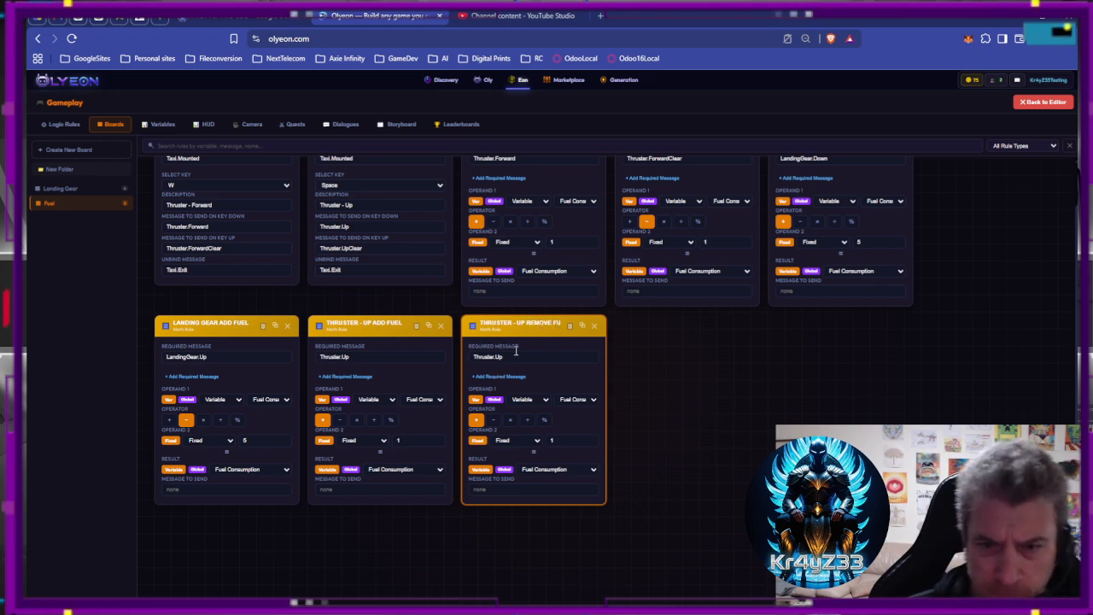
{"action": "left_click", "coordinate": [529, 356]}
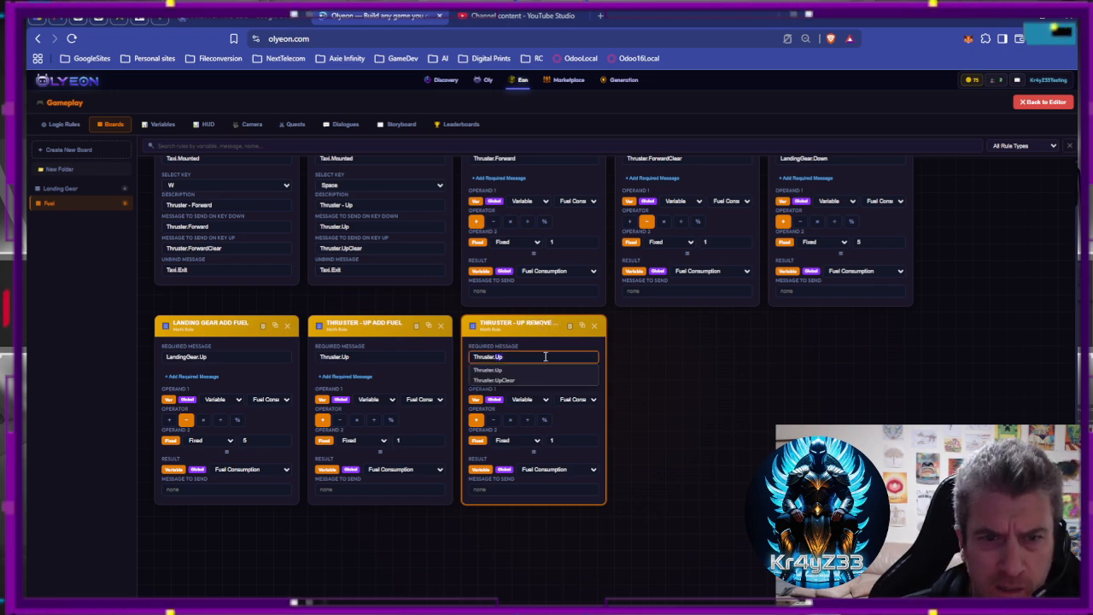
{"action": "left_click", "coordinate": [534, 380]}
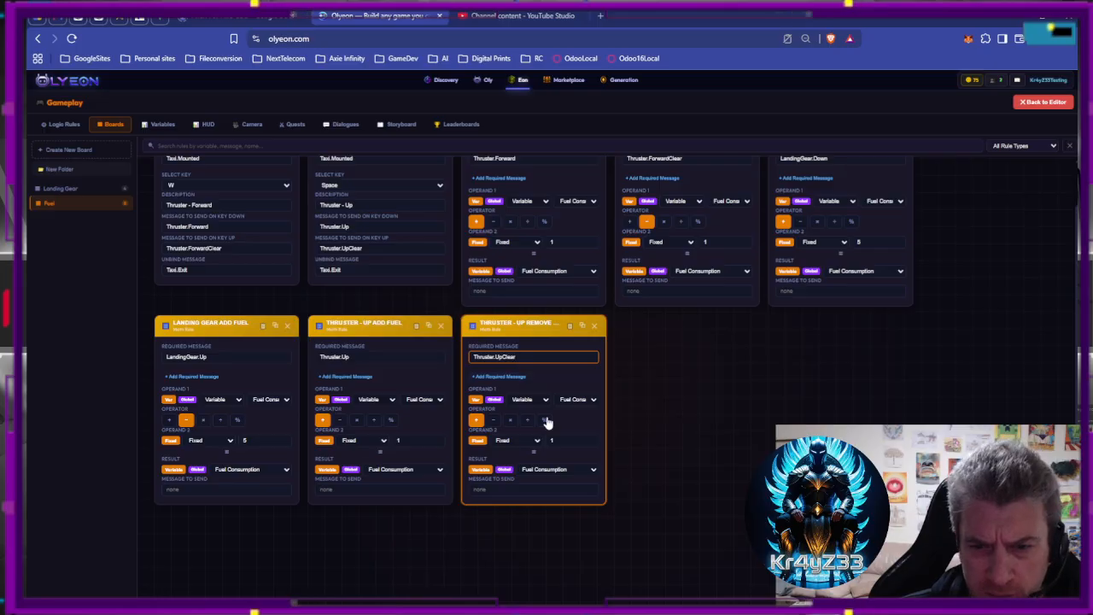
{"action": "left_click", "coordinate": [493, 420]}
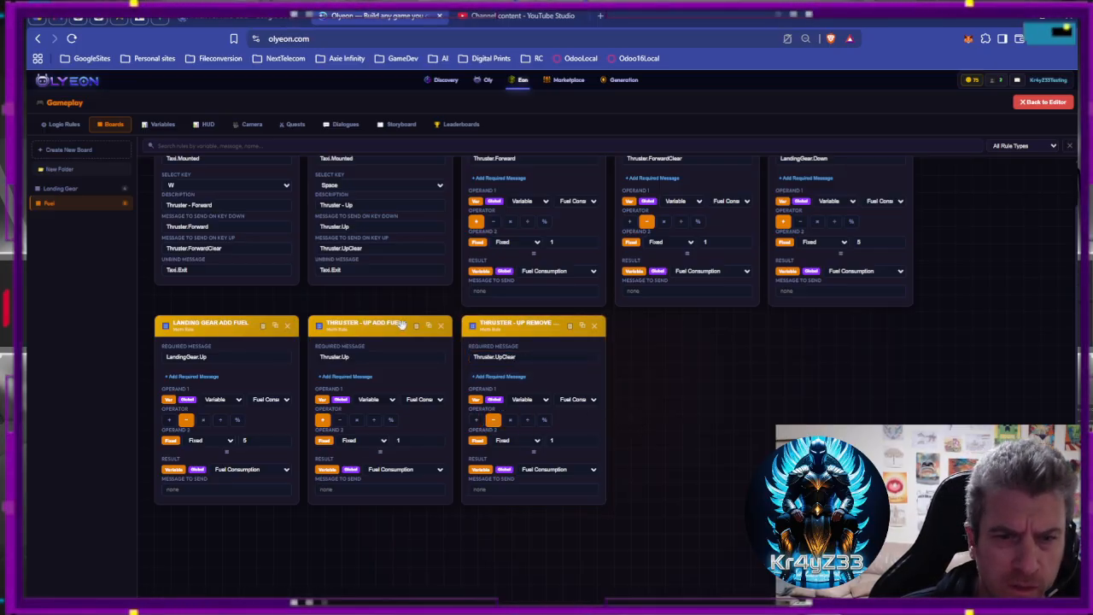
Duplicate the THRUSTER - UP key input as THRUSTER - B, with description Thruster - Back.
{"action": "scroll", "coordinate": [304, 310], "scroll_direction": "up", "scroll_amount": 1}
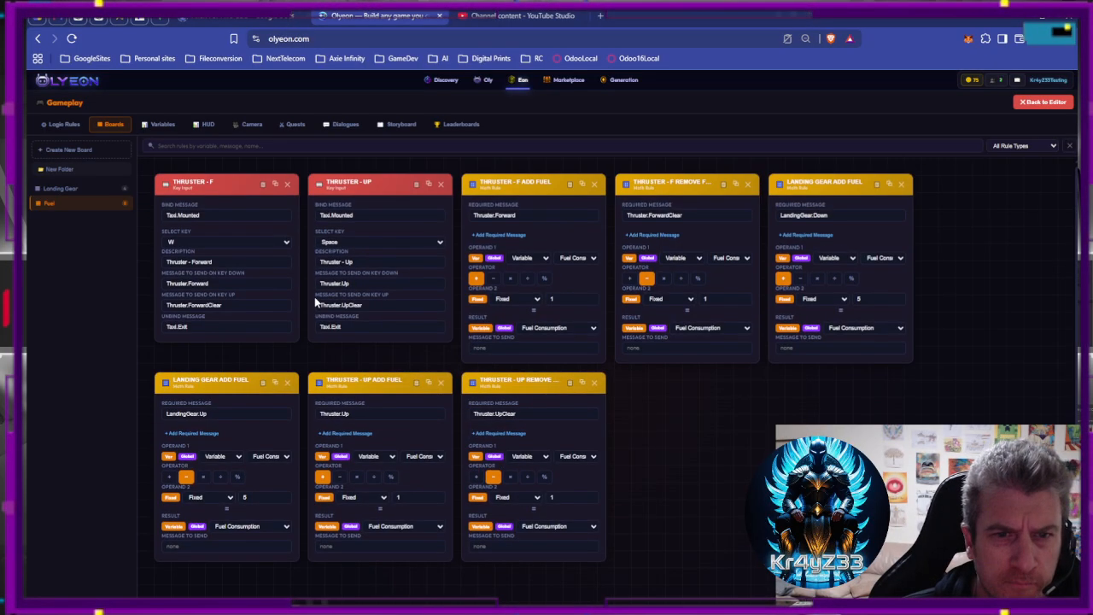
{"action": "left_click", "coordinate": [429, 184]}
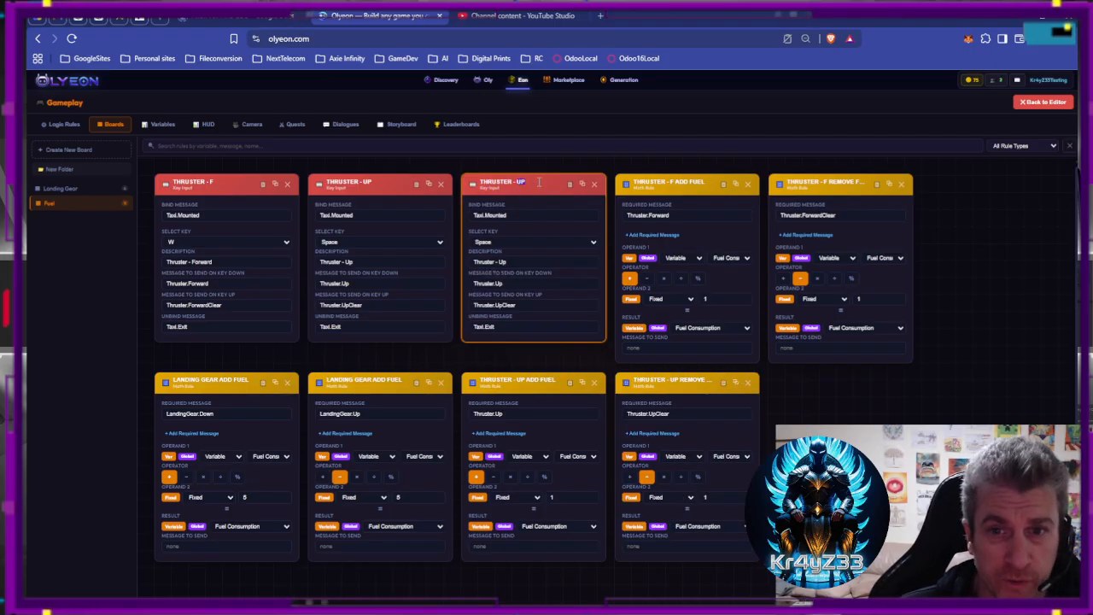
{"action": "type", "text": "B"}
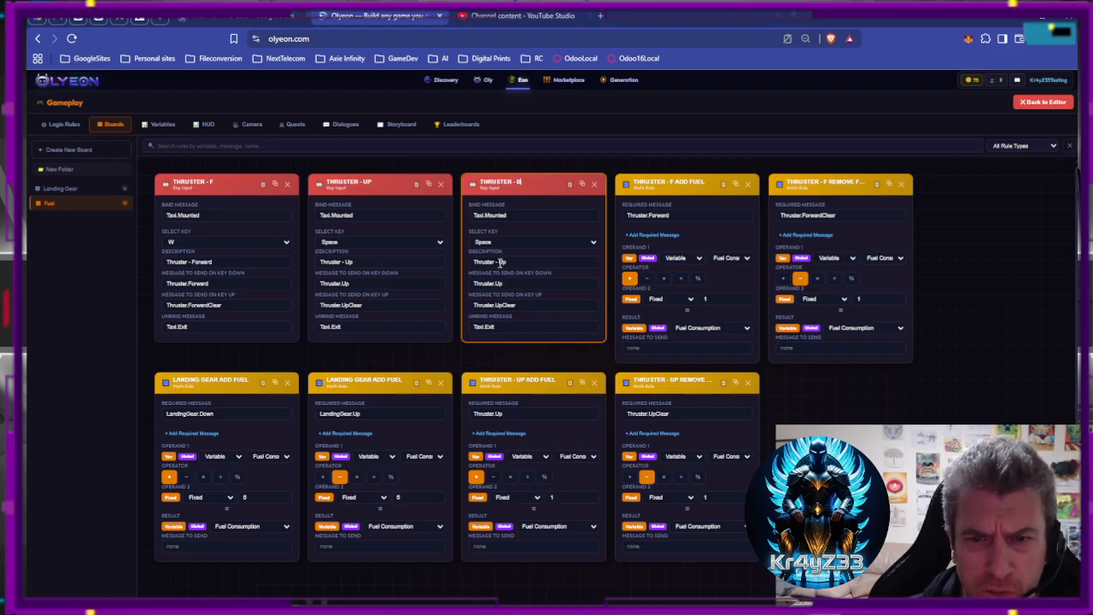
{"action": "left_click", "coordinate": [535, 262]}
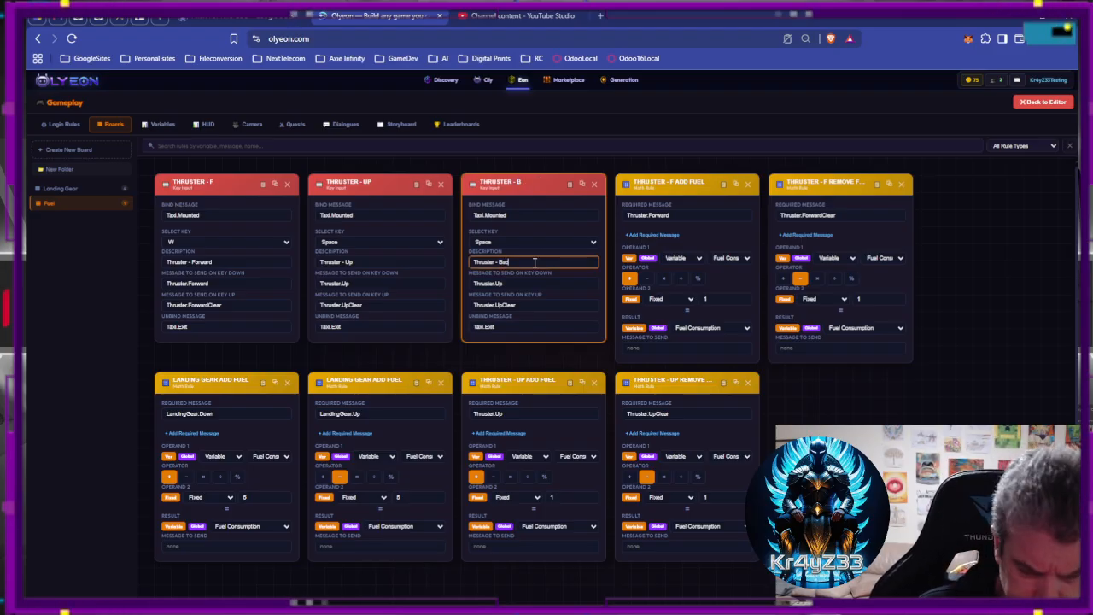
Set the THRUSTER - B key input's key-down message to Thruster.Back and its key-up message to Thruster.BackClear.
{"action": "left_click", "coordinate": [525, 283]}
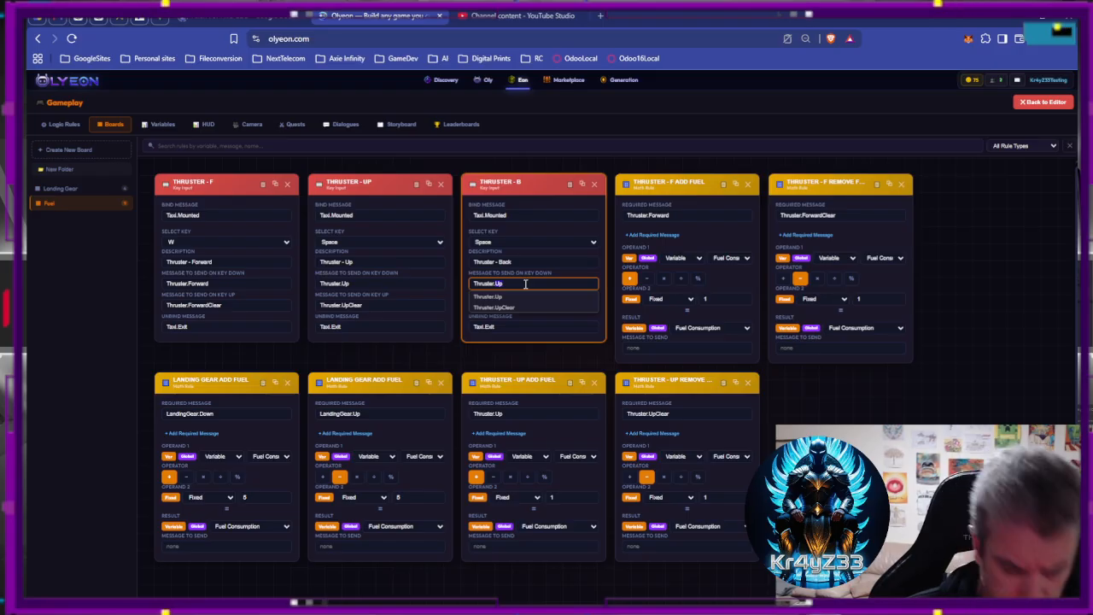
{"action": "key", "text": "BackSpace"}
{"action": "key", "text": "BackSpace"}
{"action": "type", "text": "Ba"}
{"action": "left_click", "coordinate": [511, 298]}
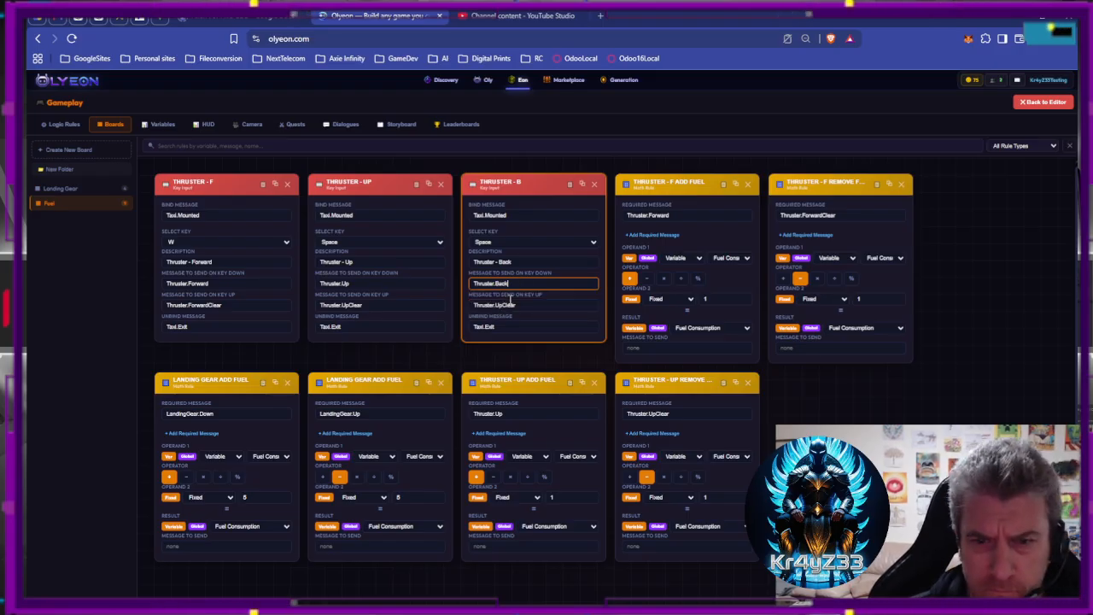
{"action": "left_click", "coordinate": [495, 304]}
{"action": "key", "text": "BackSpace"}
{"action": "key", "text": "BackSpace"}
{"action": "key", "text": "BackSpace"}
{"action": "key", "text": "BackSpace"}
{"action": "key", "text": "BackSpace"}
{"action": "key", "text": "BackSpace"}
{"action": "key", "text": "BackSpace"}
{"action": "type", "text": "Ba"}
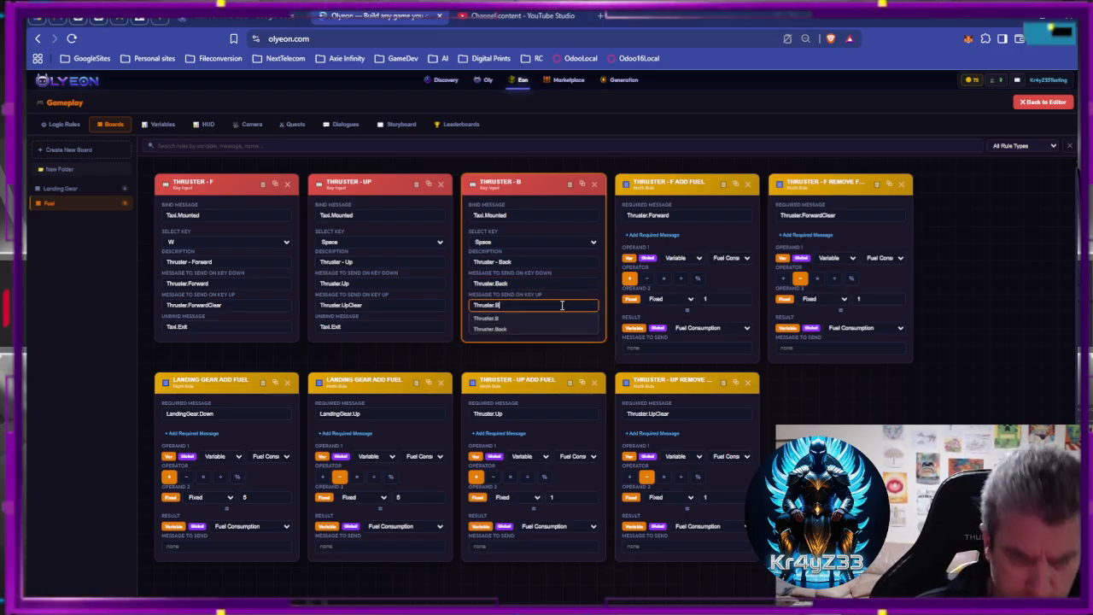
{"action": "left_click", "coordinate": [528, 328]}
{"action": "type", "text": "Clear"}
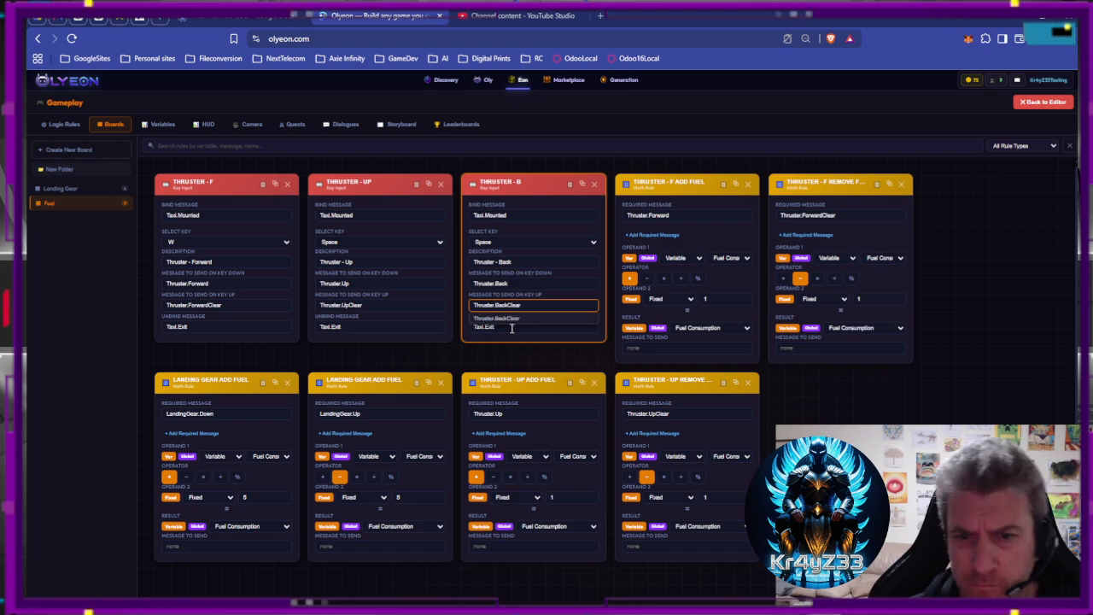
{"action": "left_click", "coordinate": [511, 327]}
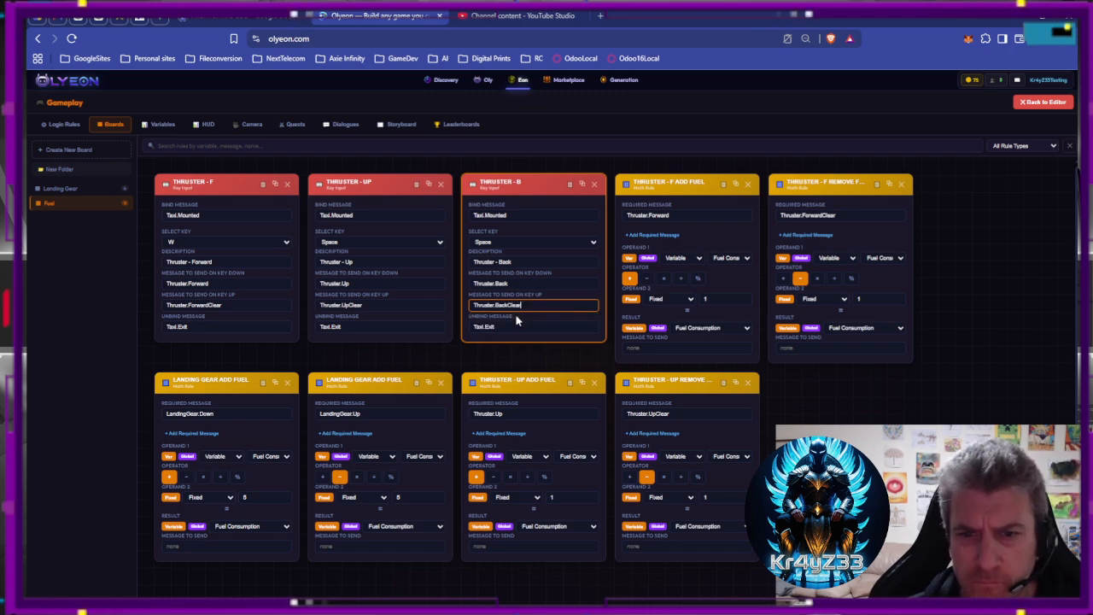
{"action": "left_click", "coordinate": [787, 393]}
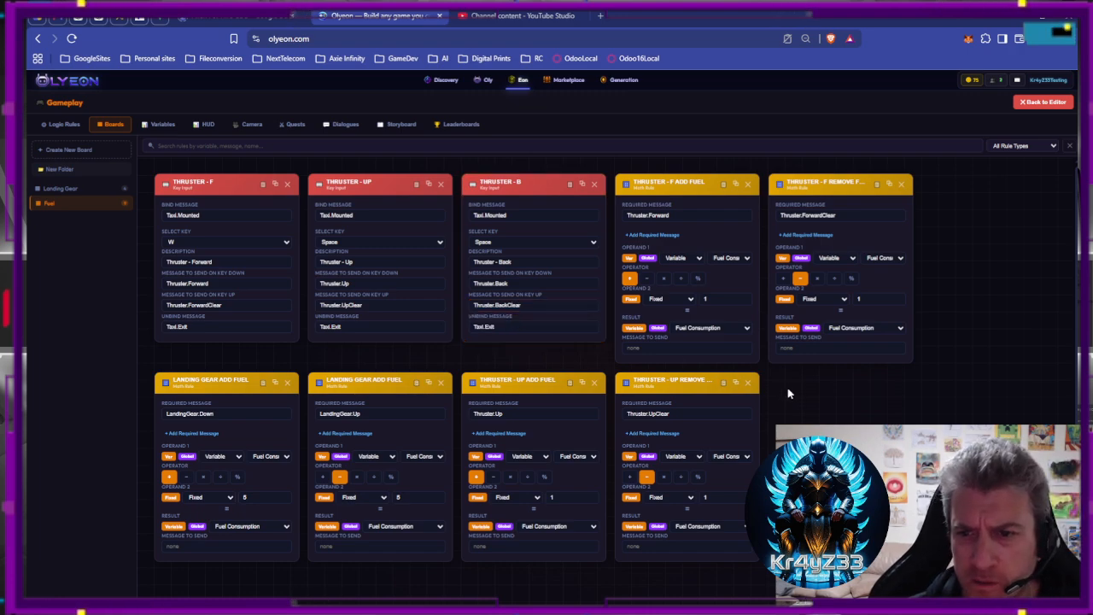
Duplicate the THRUSTER - UP ADD FUEL rule, move the copy behind all other rules and rename it THRUSTER - BACK ADD FUEL.
{"action": "left_click", "coordinate": [583, 382]}
{"action": "left_click_drag", "start_coordinate": [706, 378], "coordinate": [741, 401]}
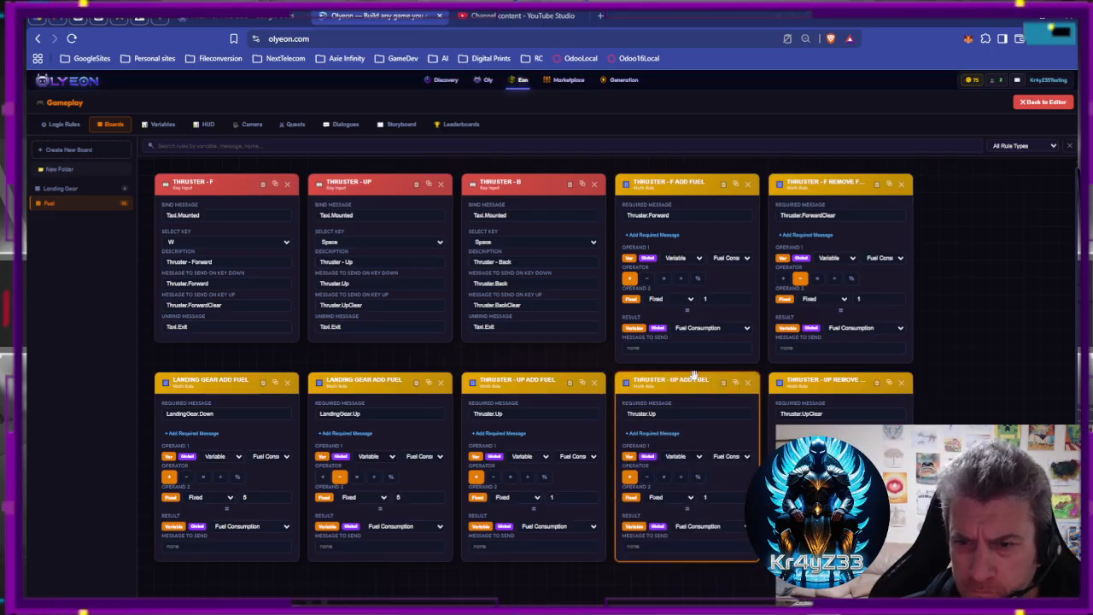
{"action": "left_click_drag", "start_coordinate": [693, 380], "coordinate": [899, 397]}
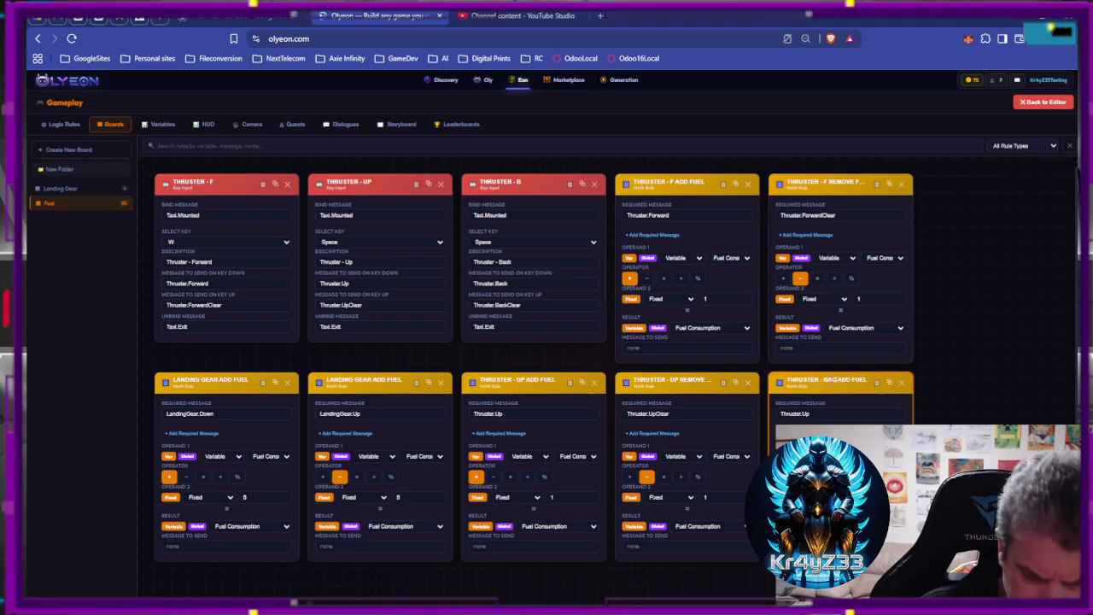
Set the required message of the THRUSTER - BACK ADD FUEL rule to Thruster.Back.
{"action": "left_click", "coordinate": [835, 414]}
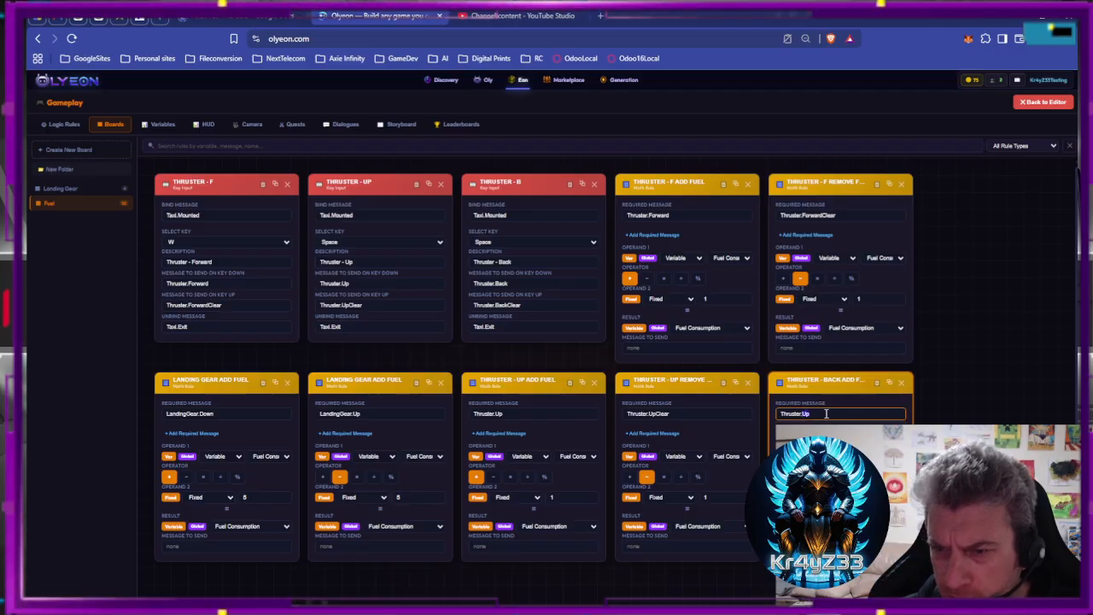
{"action": "key", "text": "BackSpace"}
{"action": "key", "text": "BackSpace"}
{"action": "type", "text": "Back"}
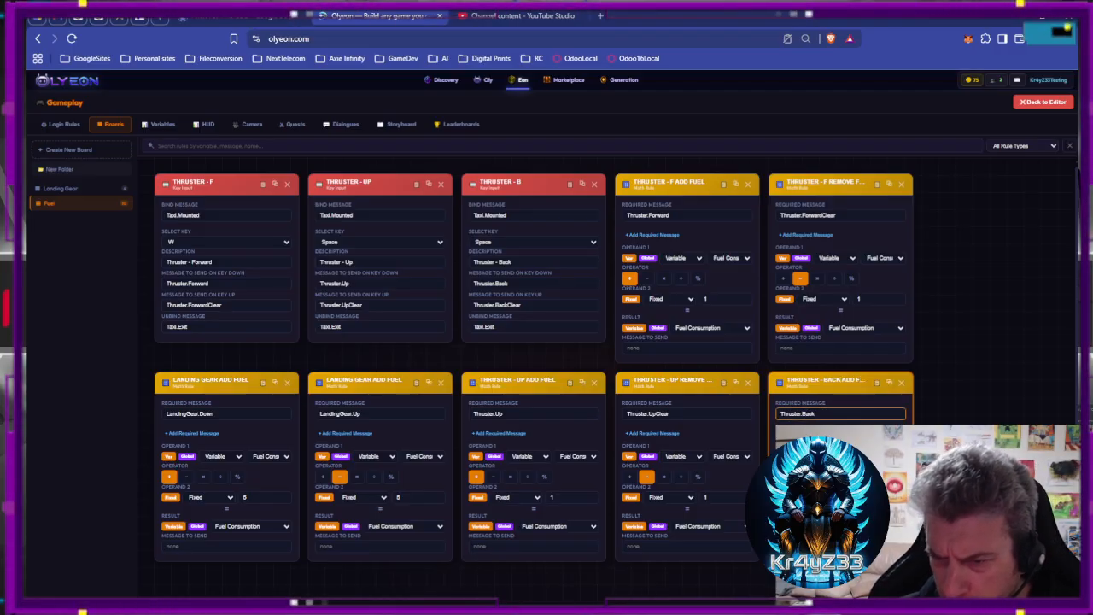
Duplicate the THRUSTER - BACK ADD FUEL rule as THRUSTER - BACK REMOVE FUEL, with required message Thruster.BackClear and the minus operator.
{"action": "left_click", "coordinate": [889, 382]}
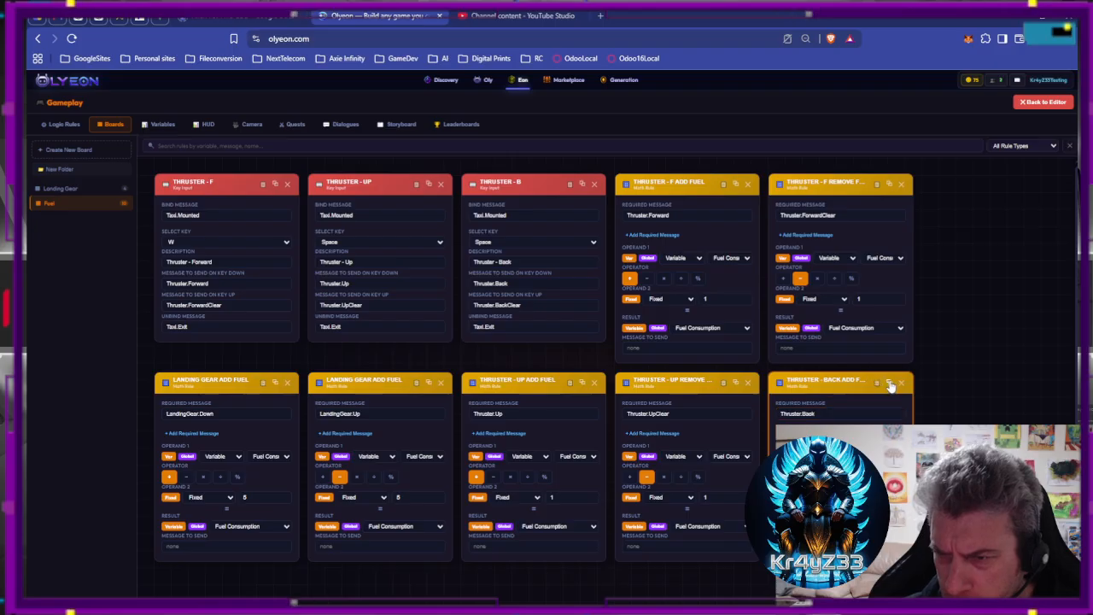
{"action": "scroll", "coordinate": [222, 499], "scroll_direction": "down", "scroll_amount": 2}
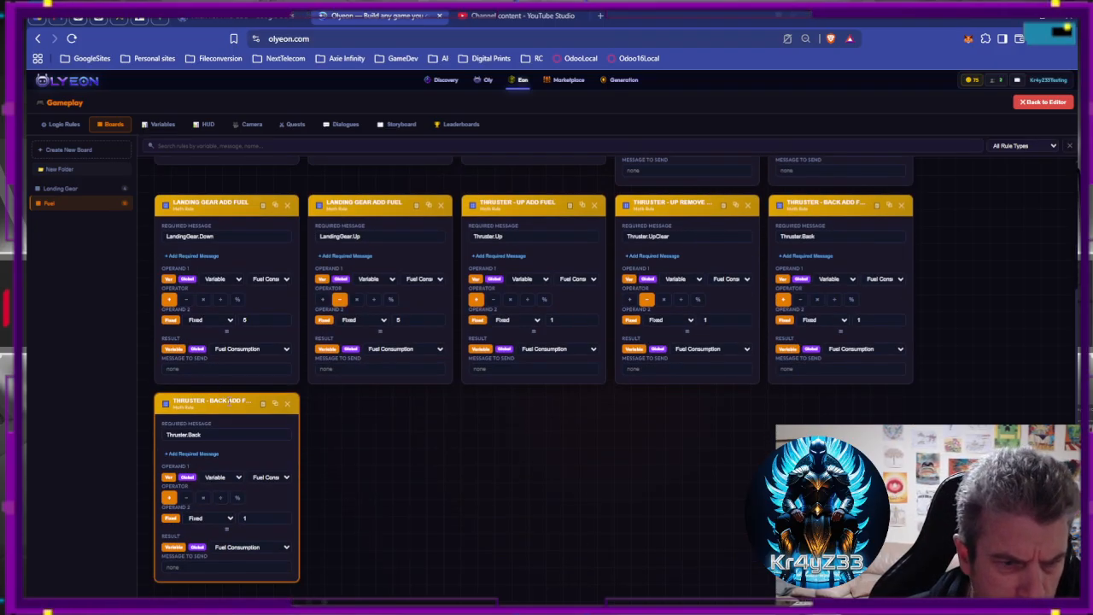
{"action": "type", "text": "Remove"}
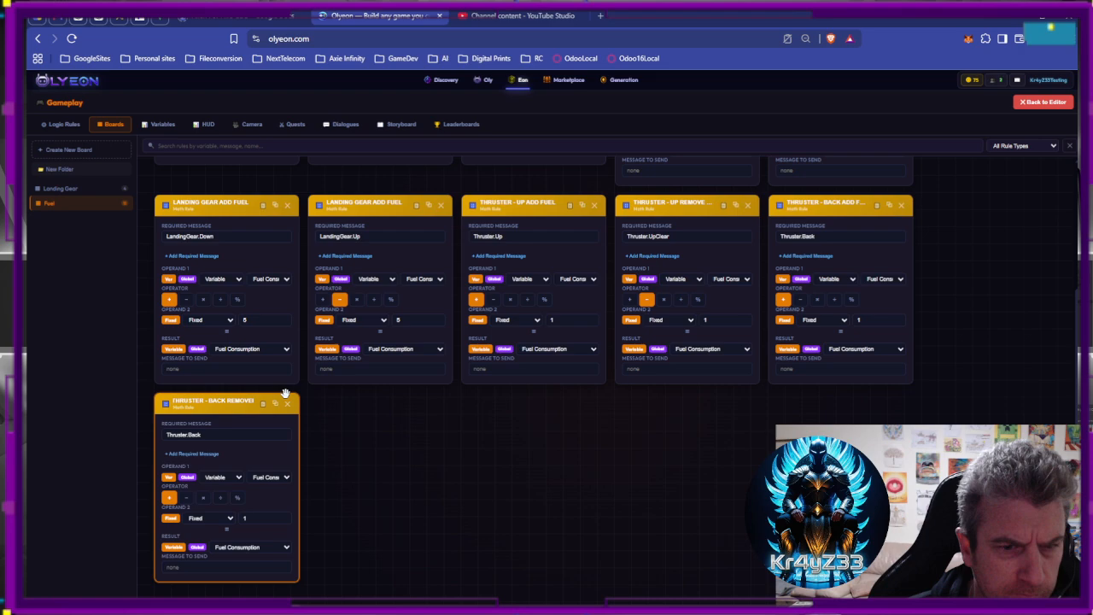
{"action": "left_click", "coordinate": [206, 433]}
{"action": "left_click", "coordinate": [208, 459]}
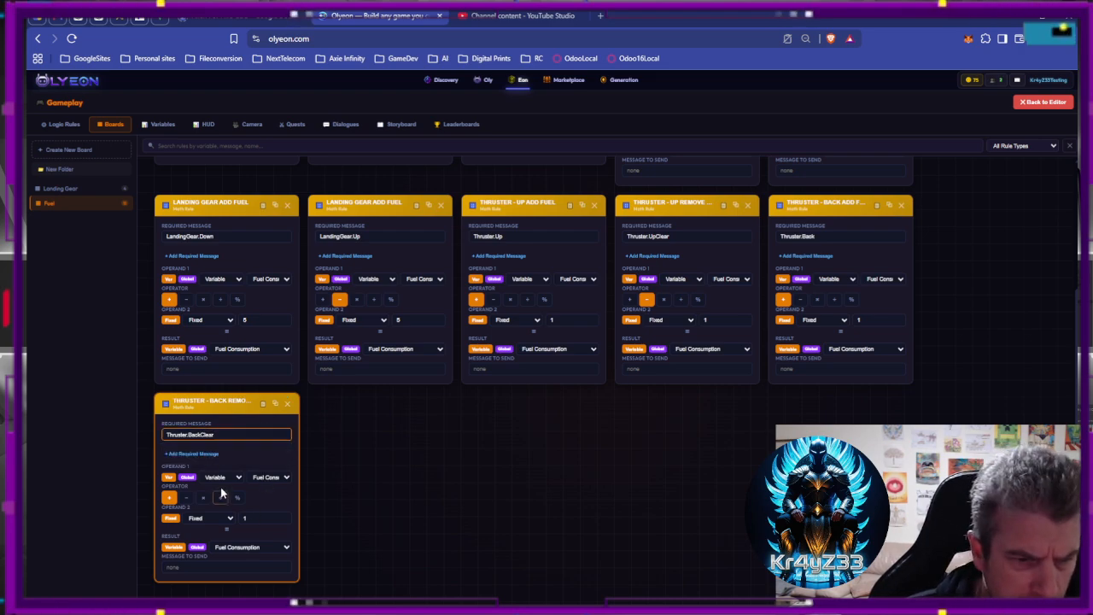
{"action": "left_click", "coordinate": [187, 498]}
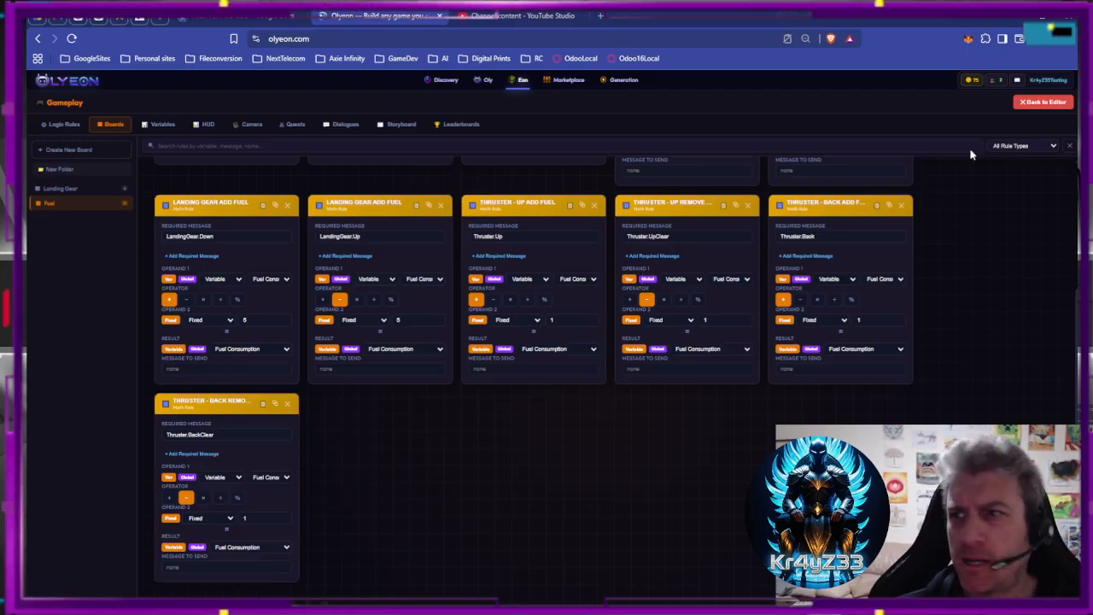
Leave the gameplay rules for the scene editor and save the project.
{"action": "left_click", "coordinate": [1044, 102]}
{"action": "left_click", "coordinate": [161, 103]}
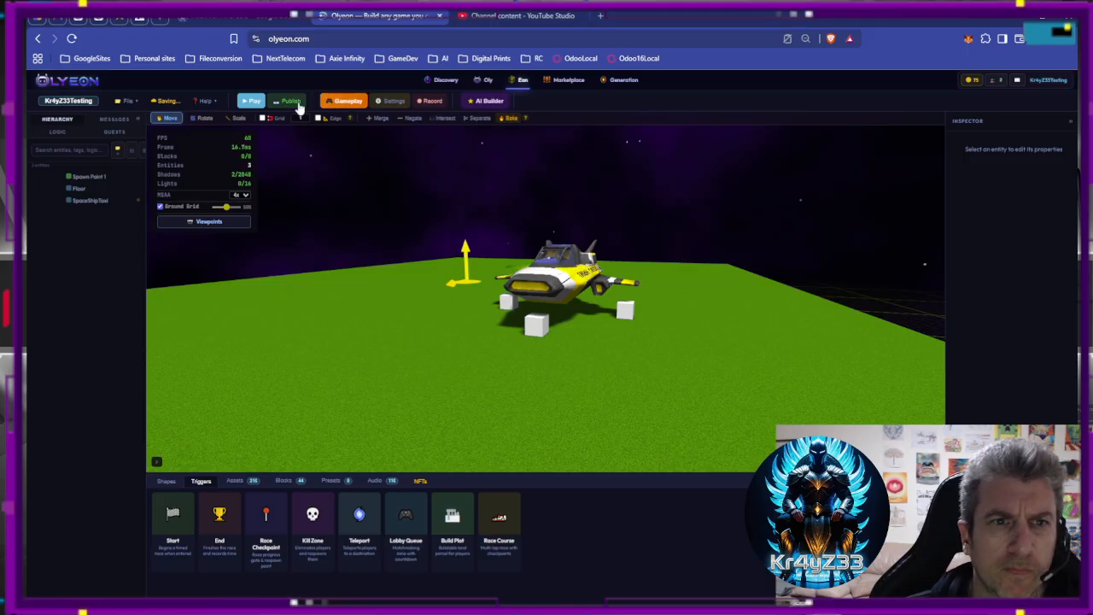
Play-test the game by boarding the space taxi and retracting its landing gear, and return to the editor.
{"action": "left_click", "coordinate": [248, 101]}
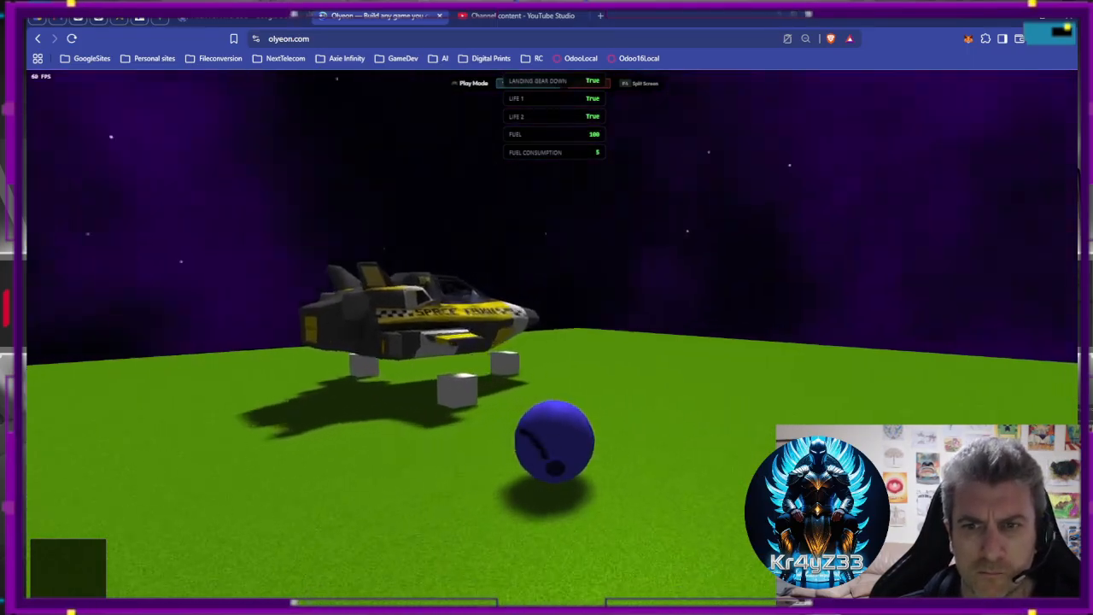
{"action": "key", "text": "d"}
{"action": "key", "text": "e"}
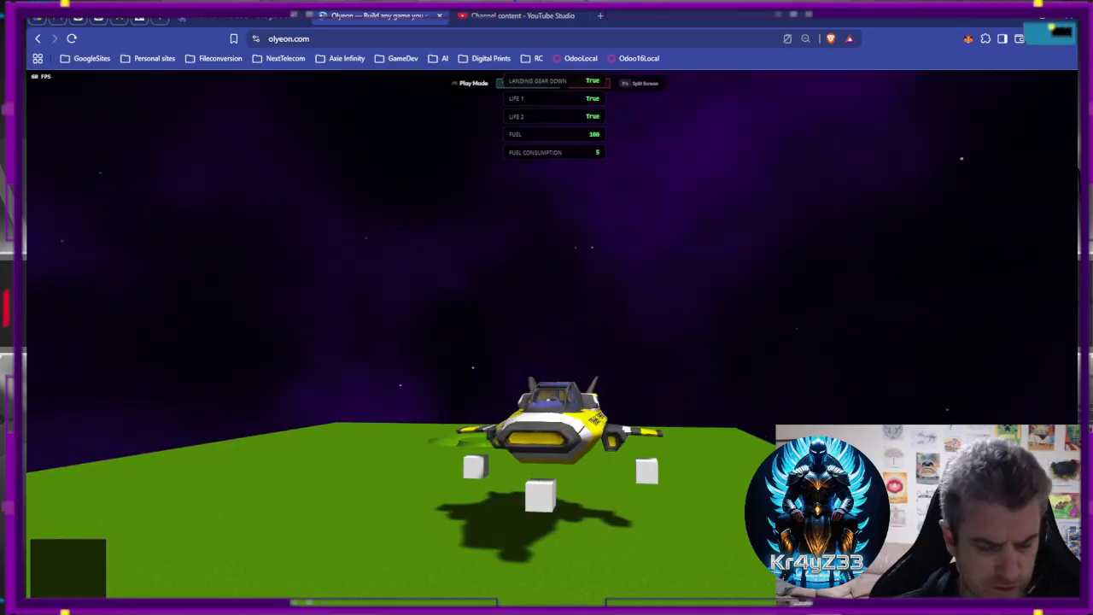
{"action": "key", "text": "g"}
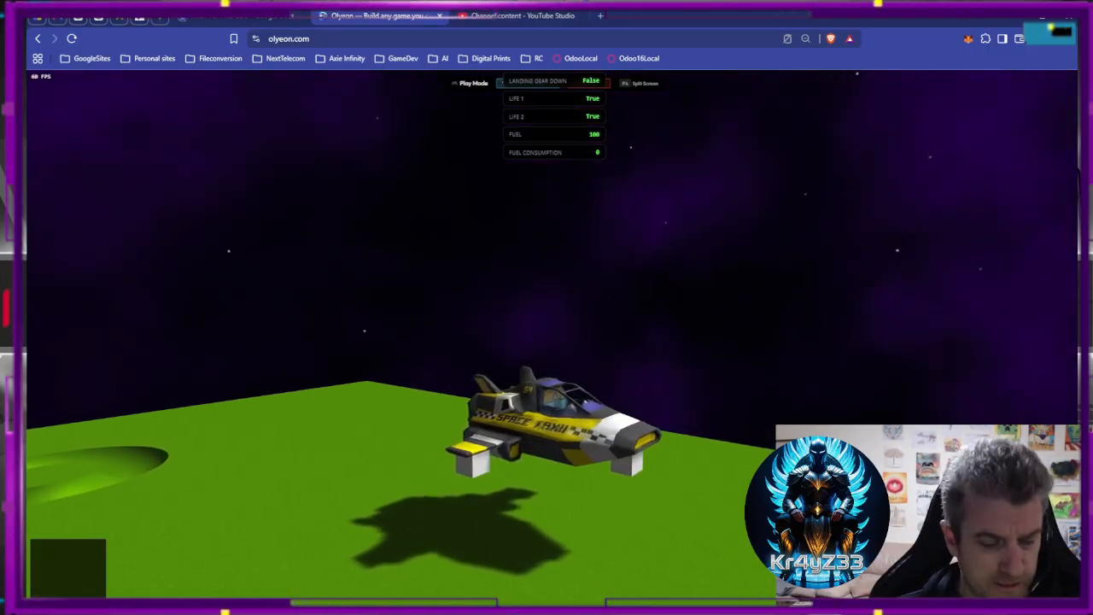
{"action": "key", "text": "Escape"}
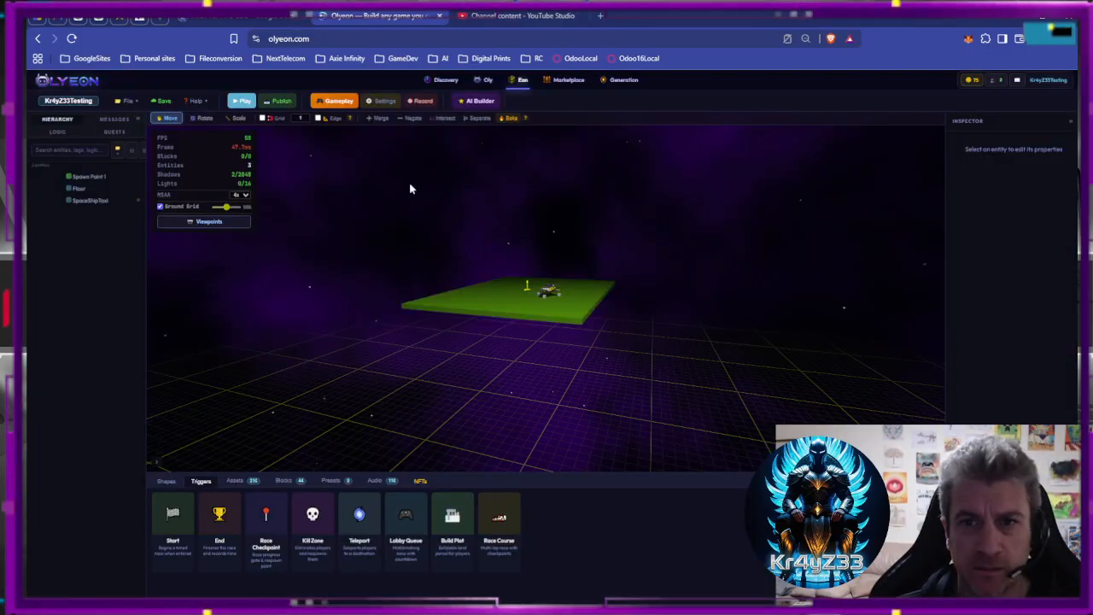
Review the thruster key and fuel rules on the Fuel board and return to the scene editor.
{"action": "left_click", "coordinate": [330, 101]}
{"action": "scroll", "coordinate": [351, 231], "scroll_direction": "up", "scroll_amount": 2}
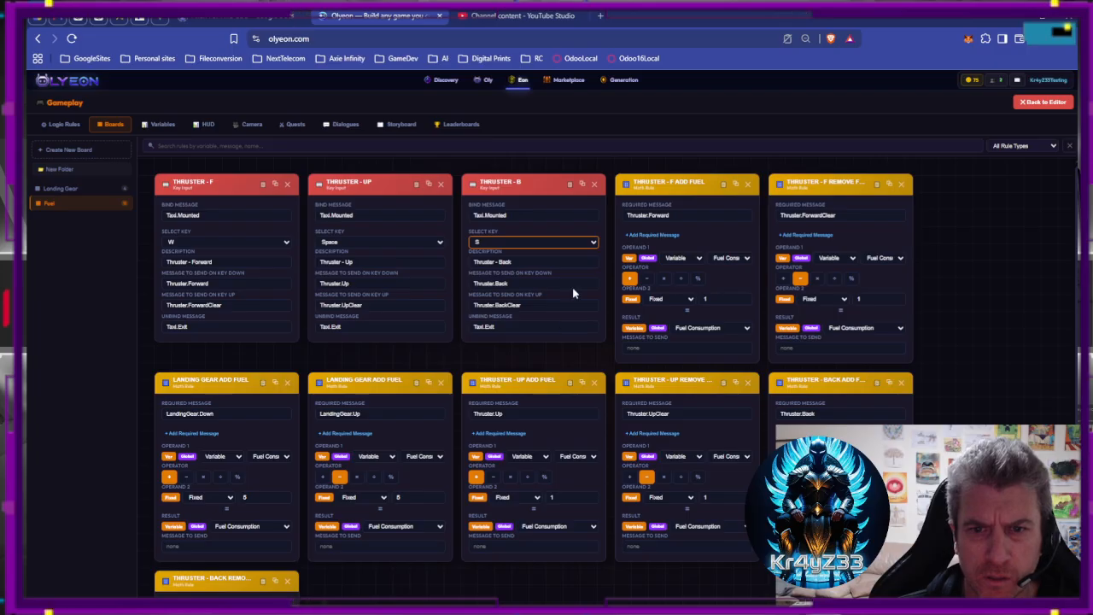
{"action": "left_click", "coordinate": [1029, 217]}
{"action": "left_click", "coordinate": [1040, 100]}
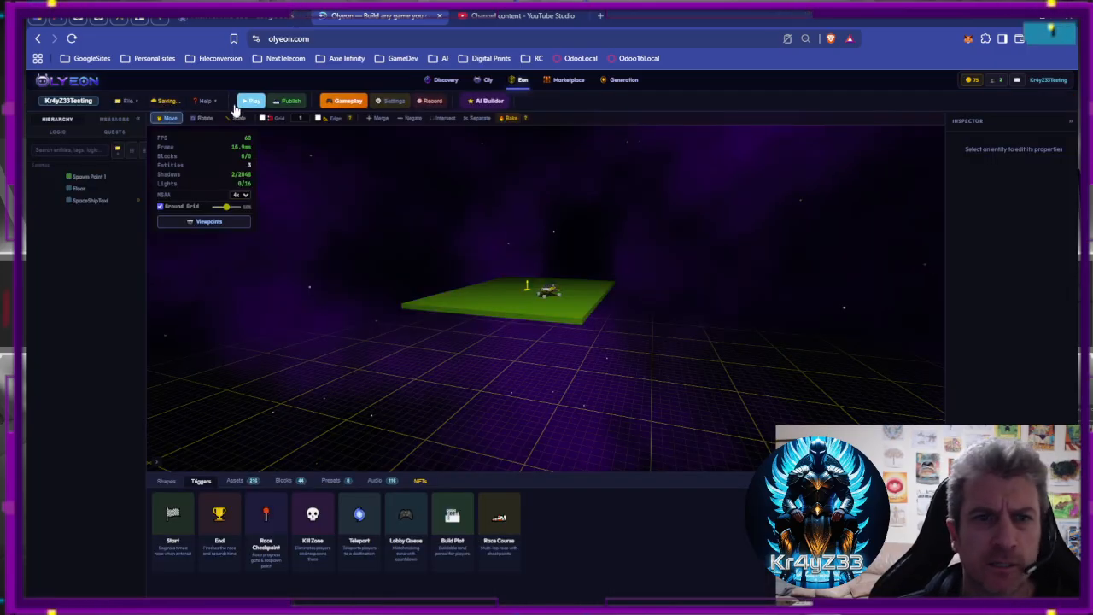
Play-test the taxi again, retracting the landing gear and firing the upward thruster to check fuel consumption, and stop play mode.
{"action": "left_click", "coordinate": [239, 103]}
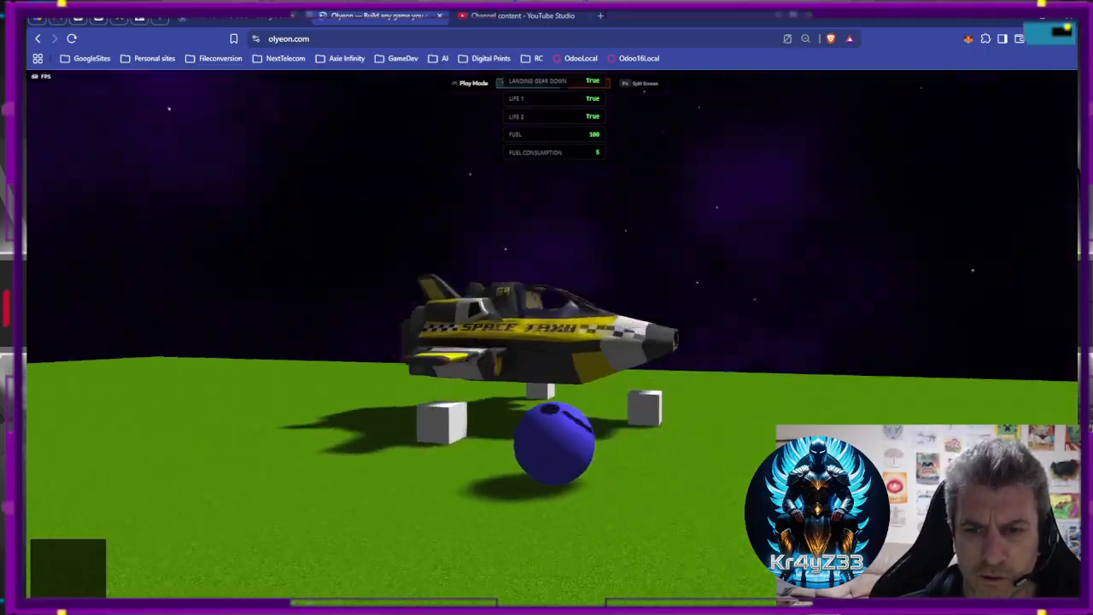
{"action": "key", "text": "e"}
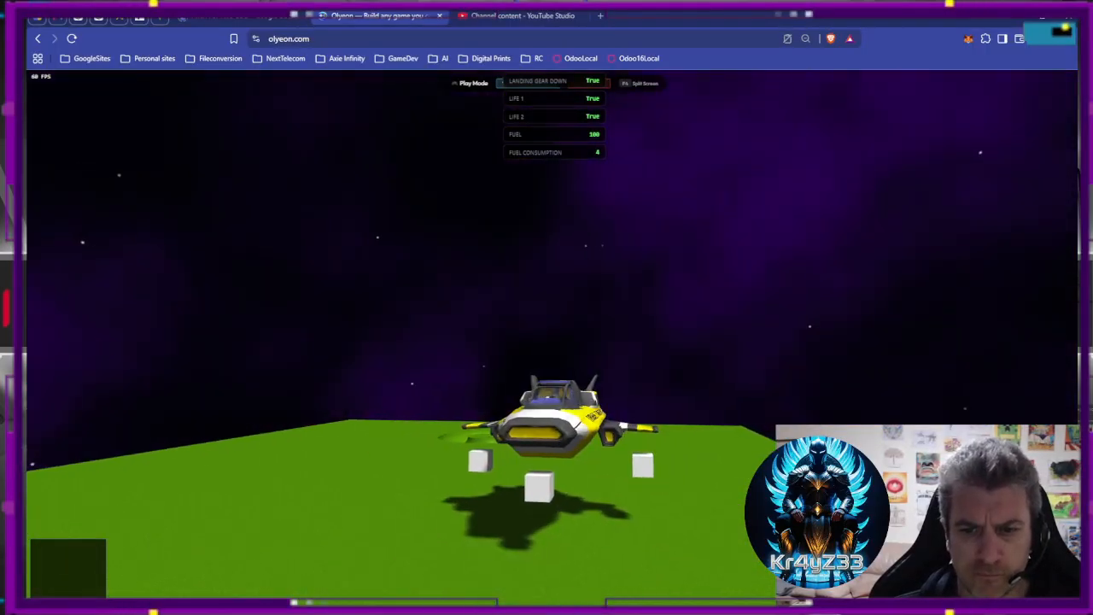
{"action": "key", "text": "g"}
{"action": "key", "text": "space"}
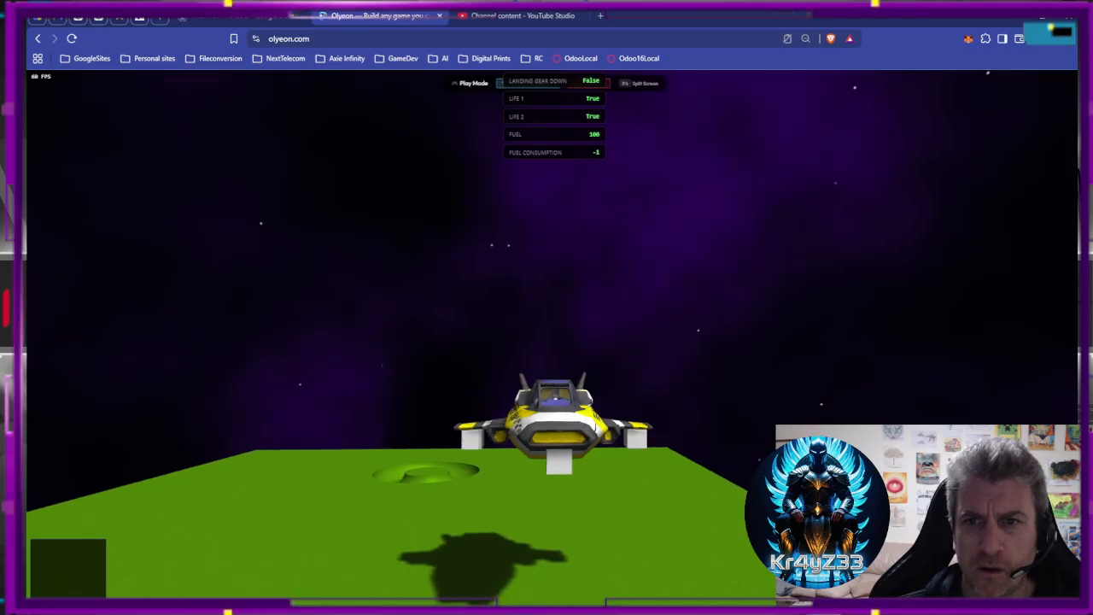
{"action": "key", "text": "Escape"}
{"action": "key", "text": "Escape"}
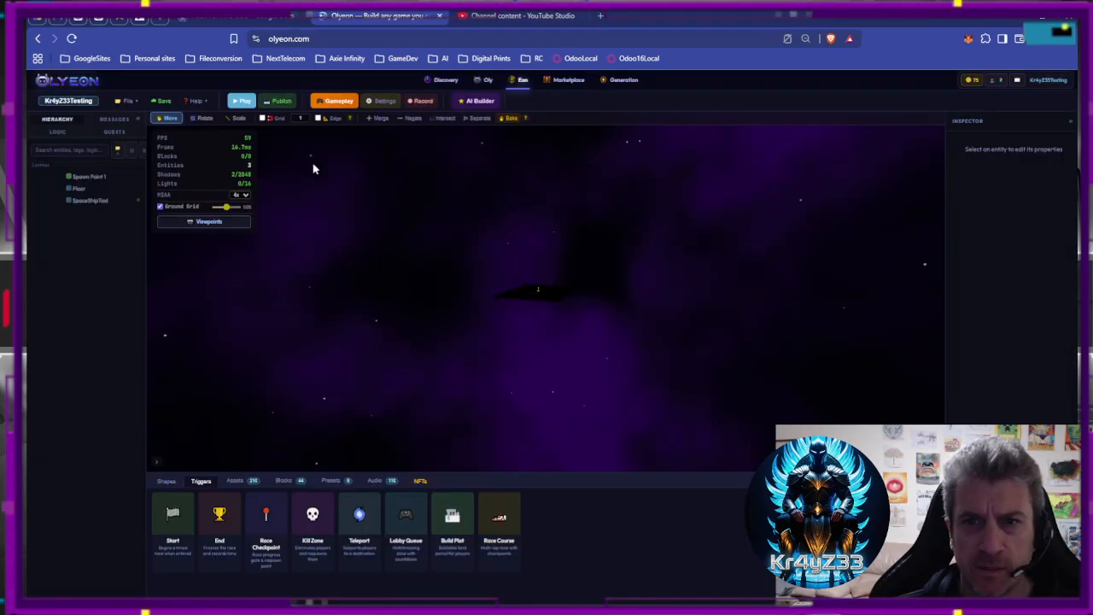
Restart play mode, board the taxi and fire the upward thruster repeatedly with landing gear retracted to check fuel consumption.
{"action": "key", "text": "p"}
{"action": "key", "text": "w"}
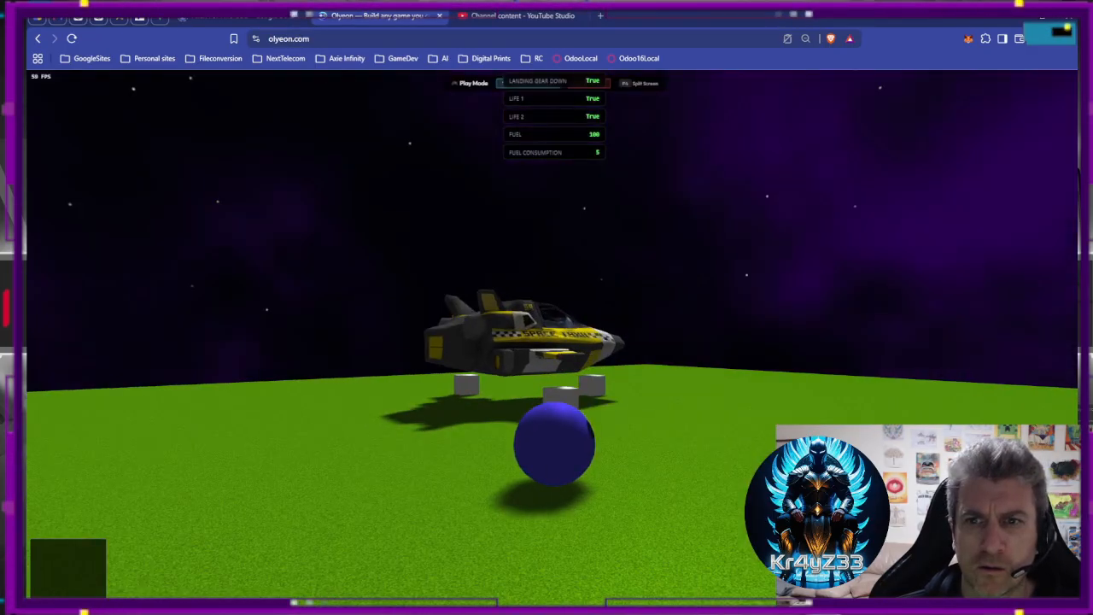
{"action": "key", "text": "e"}
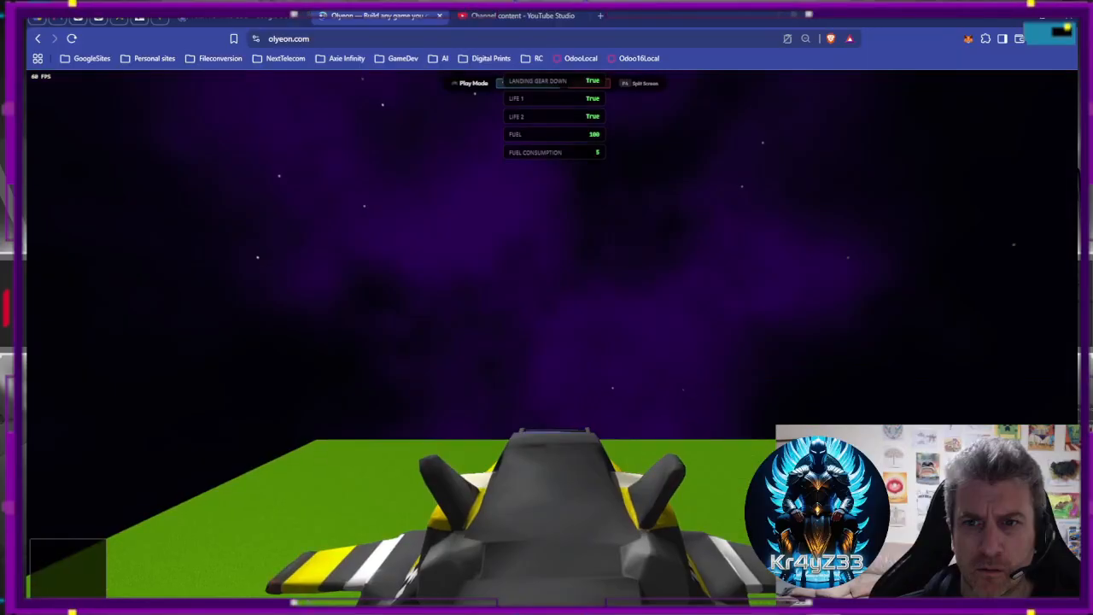
{"action": "scroll", "coordinate": [552, 339], "scroll_direction": "down", "scroll_amount": 3}
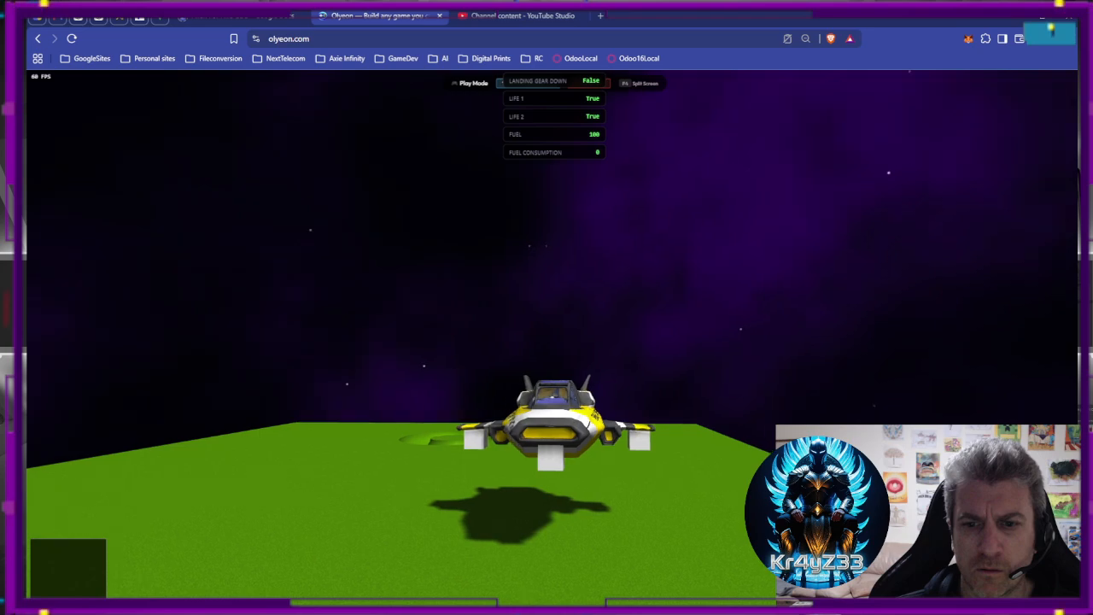
{"action": "key", "text": "space"}
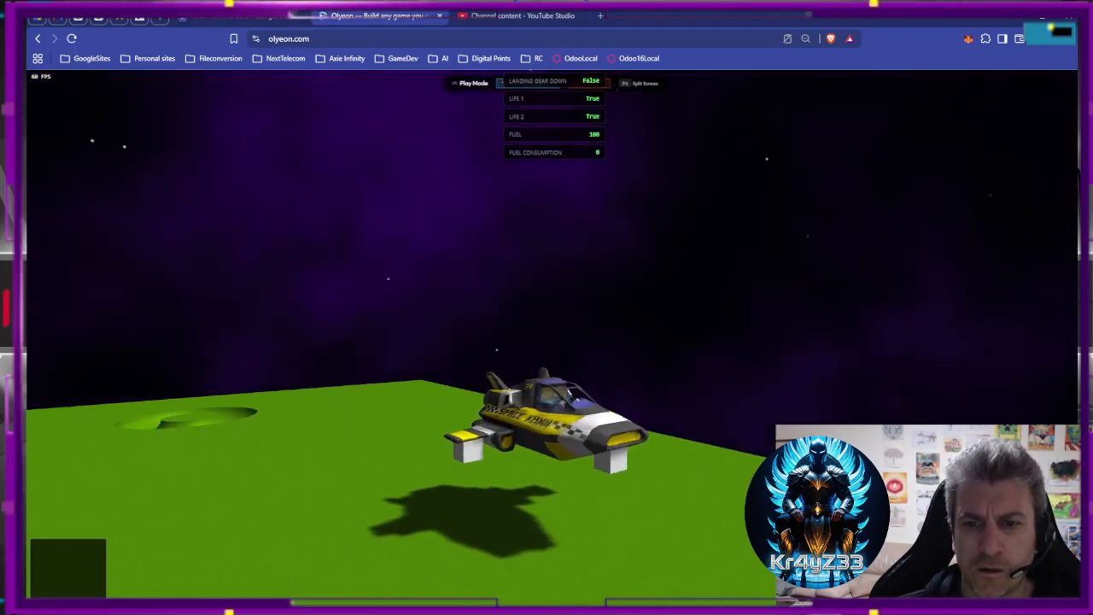
{"action": "key", "text": "space"}
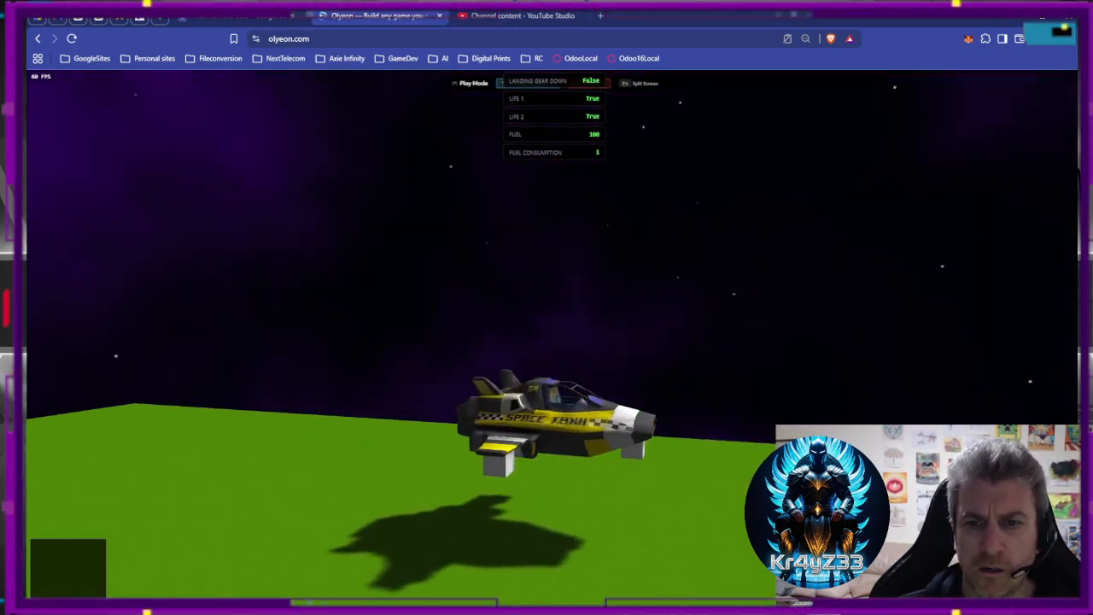
{"action": "key", "text": "space"}
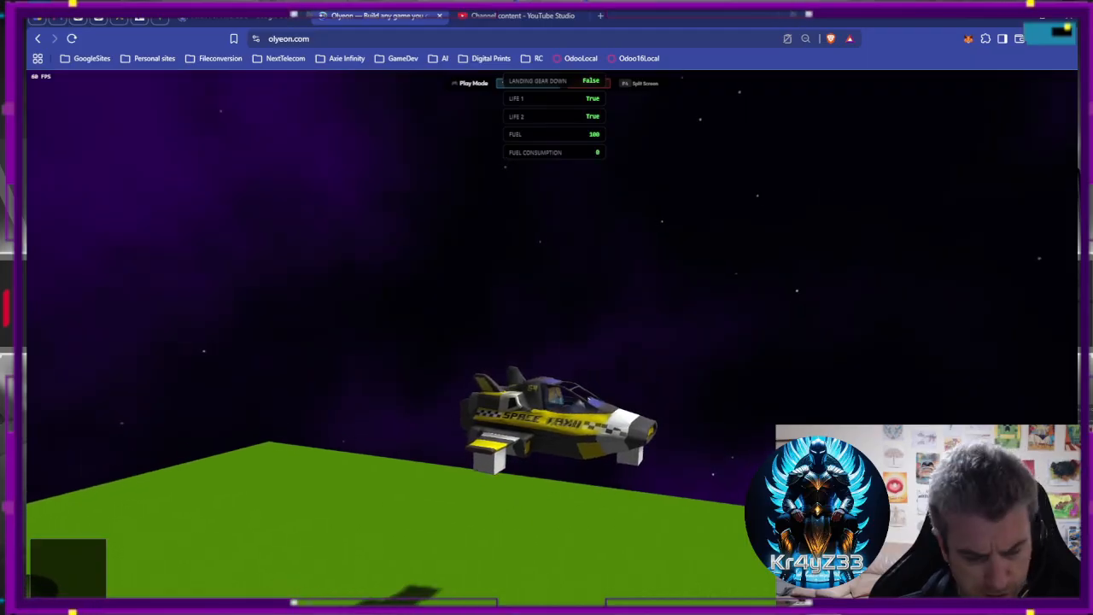
{"action": "key", "text": "space"}
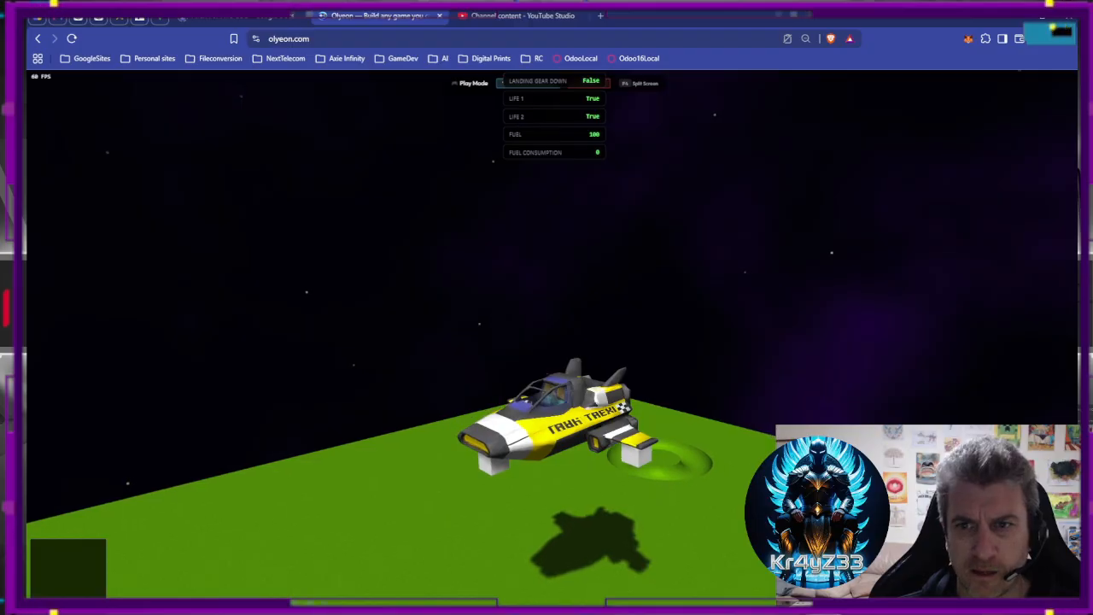
Check fuel consumption with the landing gear lowered while firing the upward thruster, and end the play test.
{"action": "key", "text": "g"}
{"action": "key", "text": "space"}
{"action": "key", "text": "space"}
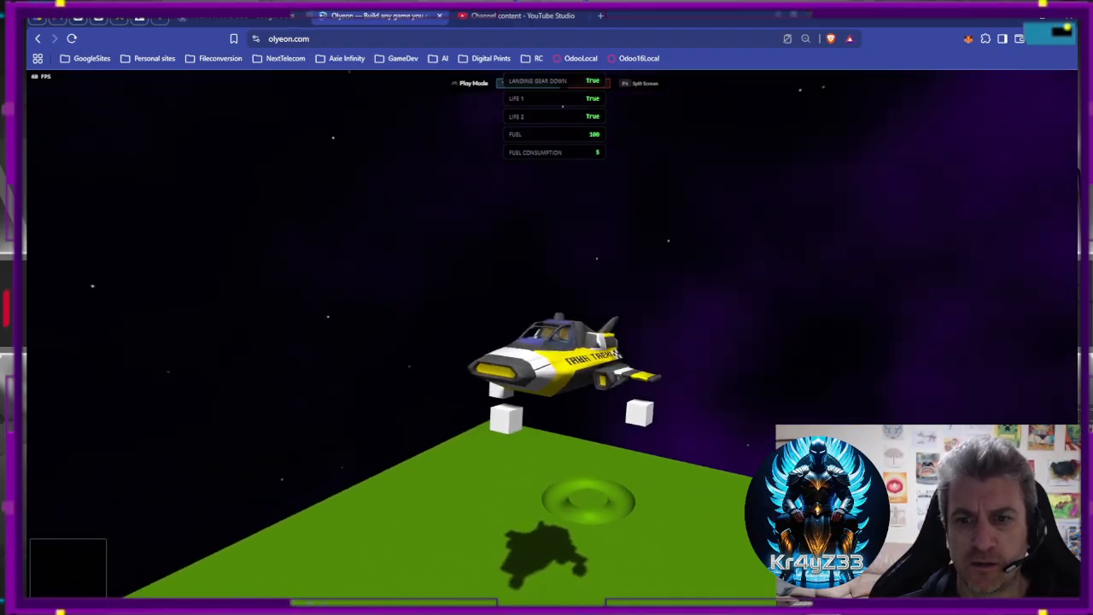
{"action": "key", "text": "Escape"}
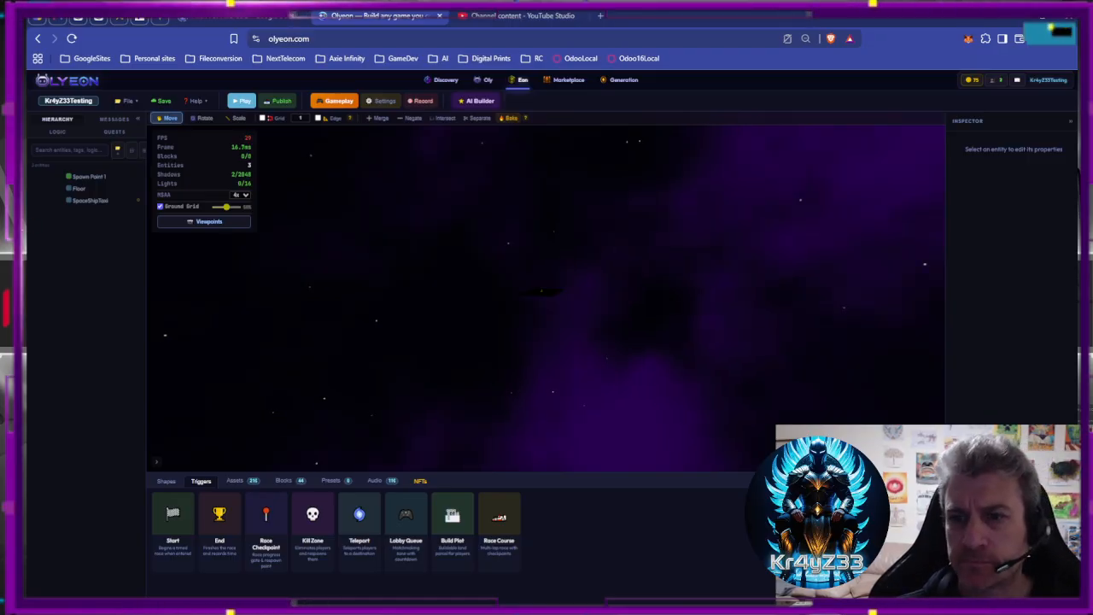
Duplicate the THRUSTER - B key input rule as THRUSTER - L, with key A and description Thruster - Left.
{"action": "left_click", "coordinate": [338, 100]}
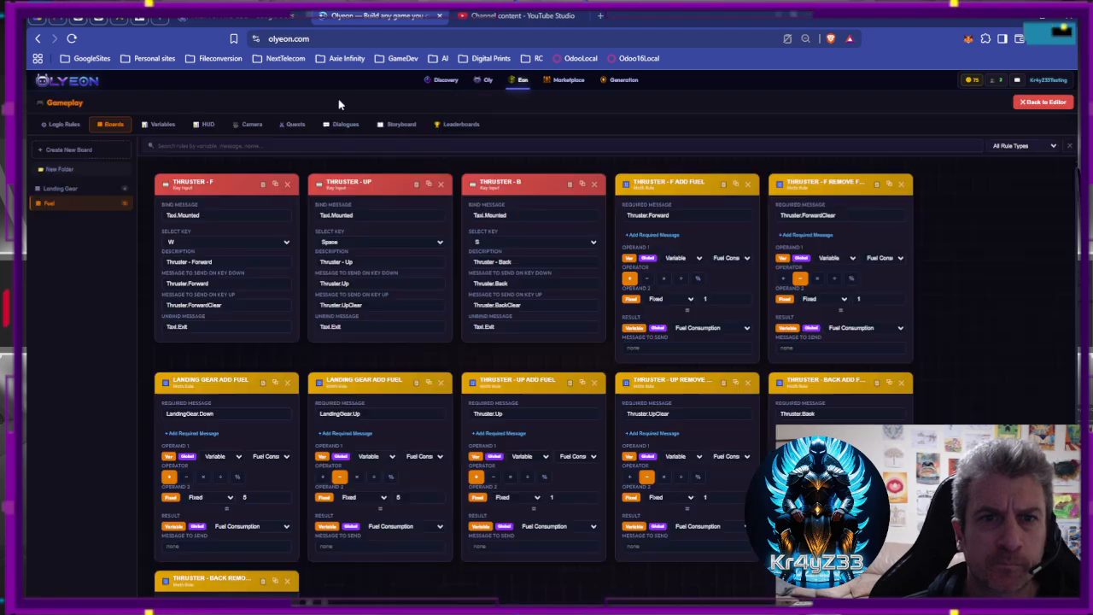
{"action": "left_click", "coordinate": [582, 185]}
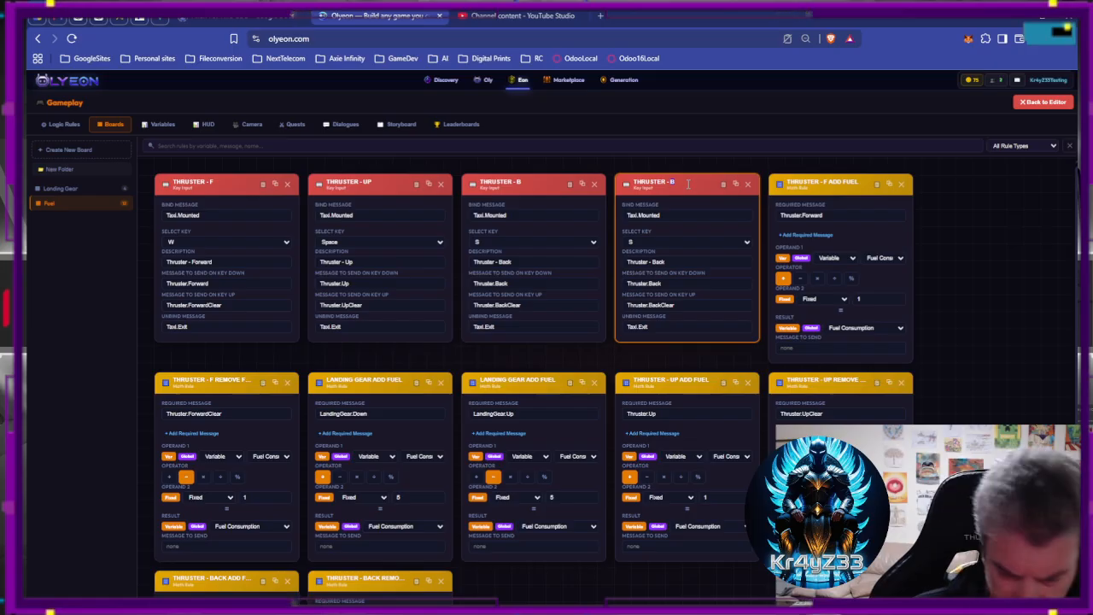
{"action": "left_click", "coordinate": [639, 242]}
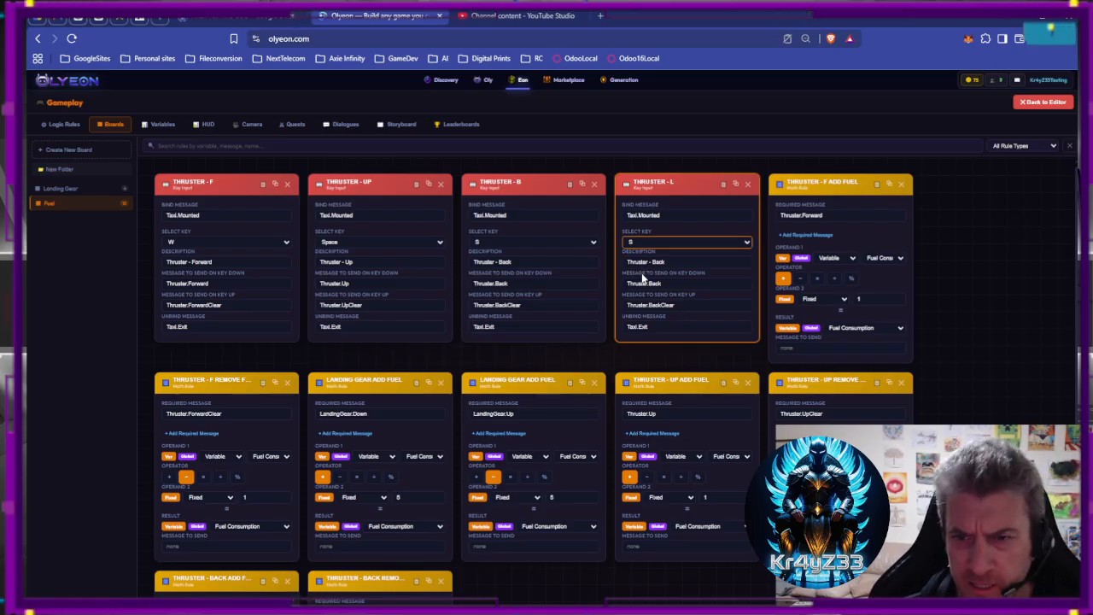
{"action": "key", "text": "a"}
{"action": "double_click", "coordinate": [689, 263]}
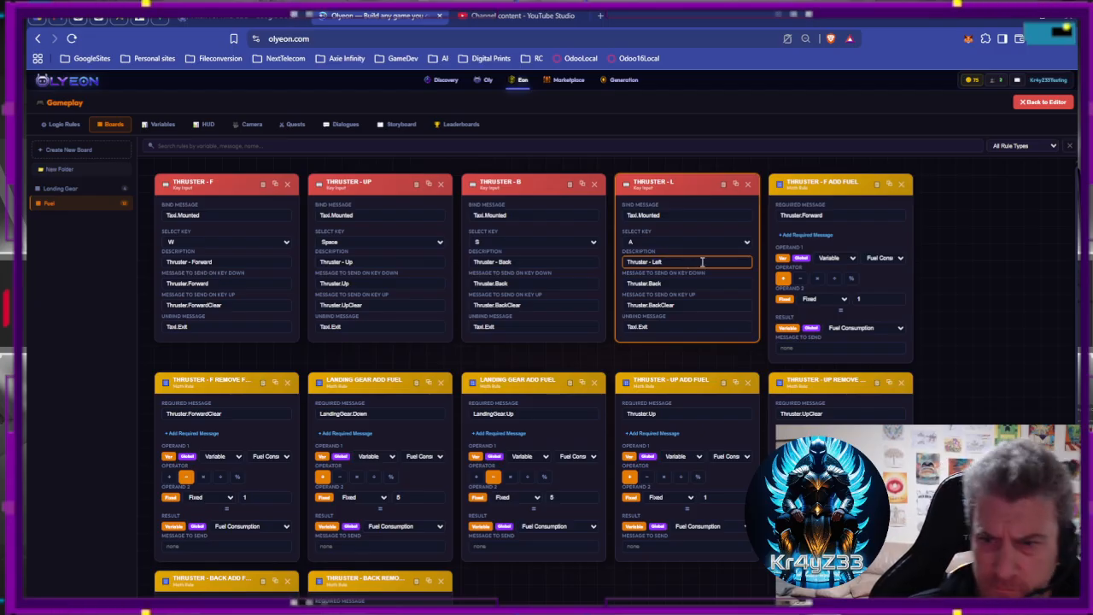
Set the THRUSTER - L rule to send Thruster.Left on key down and Thruster.LeftClear on key up.
{"action": "double_click", "coordinate": [654, 283]}
{"action": "type", "text": "L"}
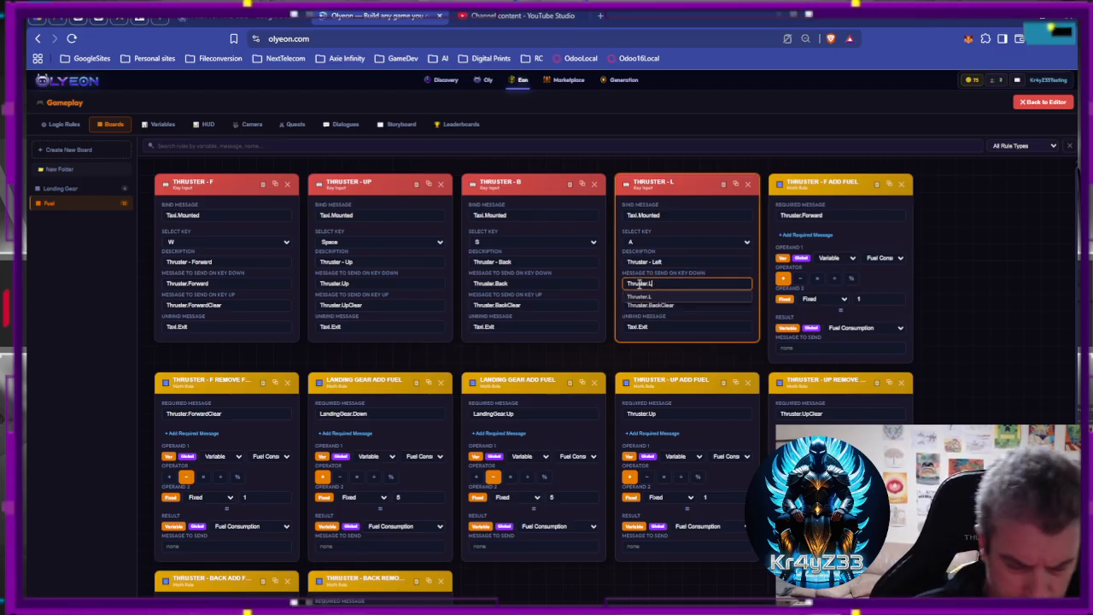
{"action": "type", "text": "eft"}
{"action": "left_click", "coordinate": [720, 305]}
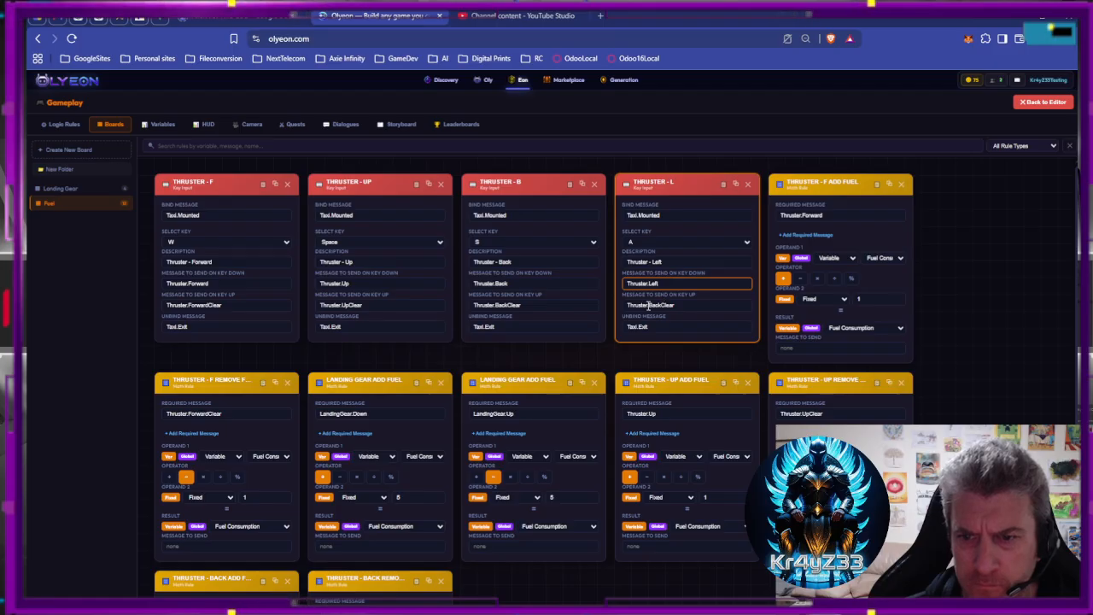
{"action": "double_click", "coordinate": [720, 305]}
{"action": "type", "text": "Left"}
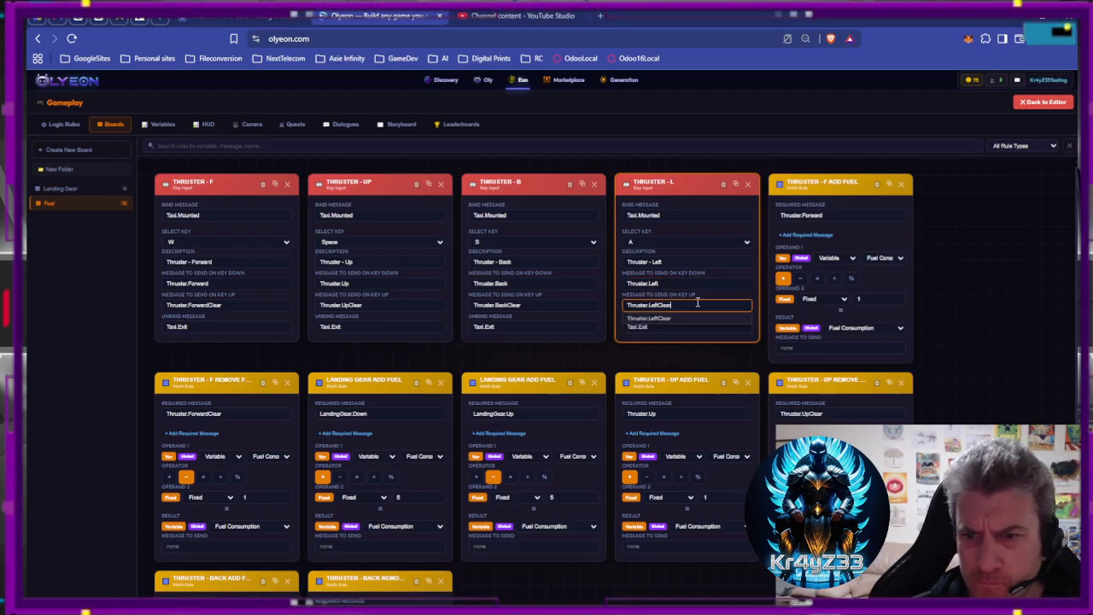
{"action": "type", "text": "Clear"}
{"action": "left_click", "coordinate": [654, 318]}
Duplicate the THRUSTER - BACK ADD FUEL rule, move the copy behind all other rules and rename it THRUSTER - LEFT ADD FUEL.
{"action": "scroll", "coordinate": [939, 294], "scroll_direction": "down", "scroll_amount": 2}
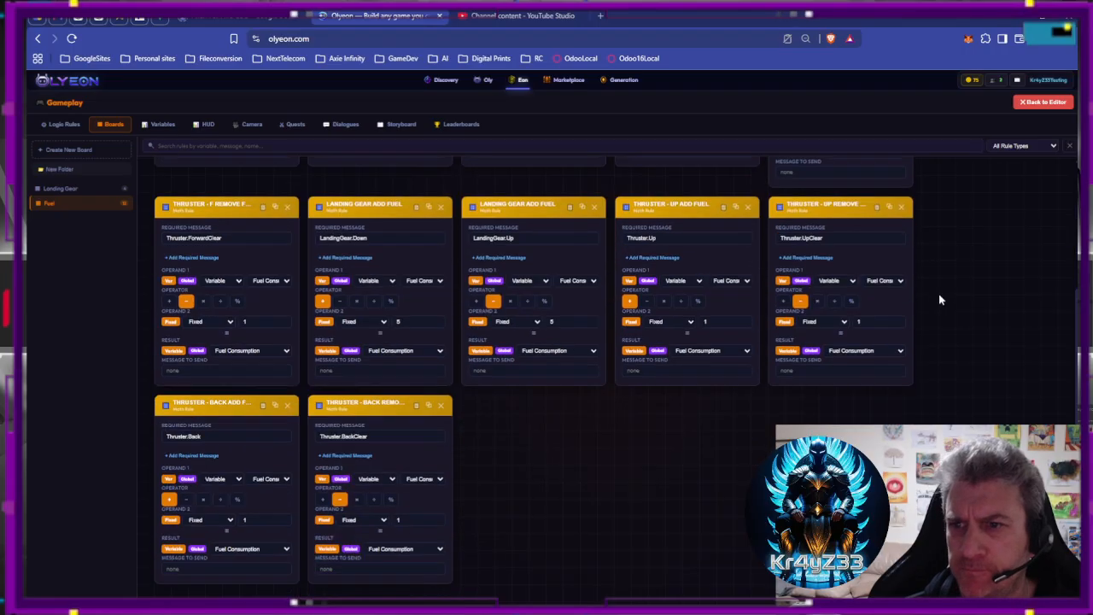
{"action": "left_click", "coordinate": [274, 404]}
{"action": "left_click_drag", "start_coordinate": [414, 400], "coordinate": [603, 422]}
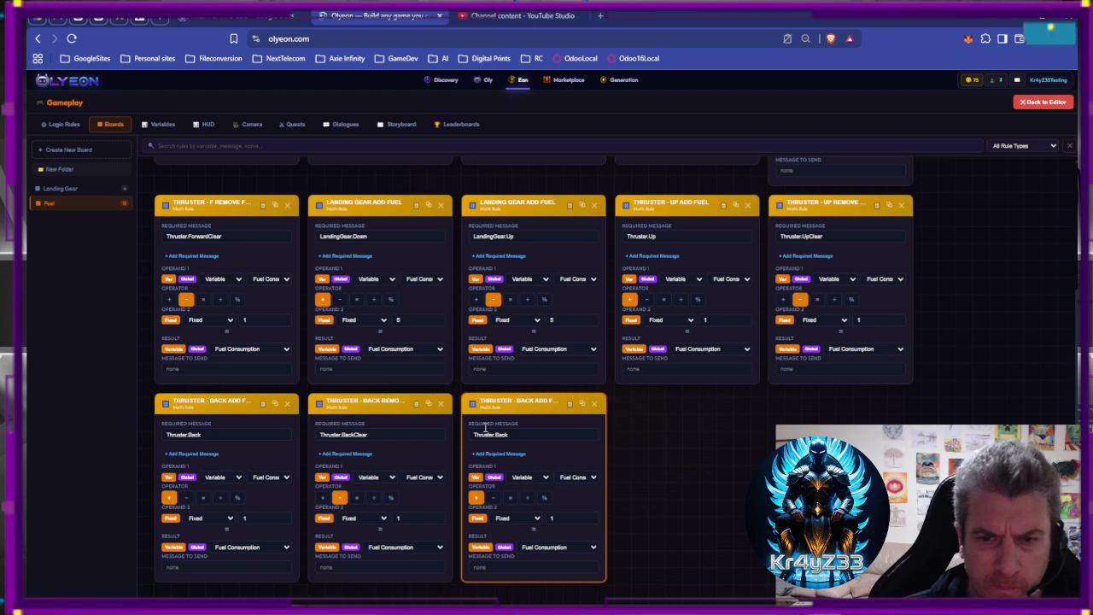
{"action": "double_click", "coordinate": [526, 401]}
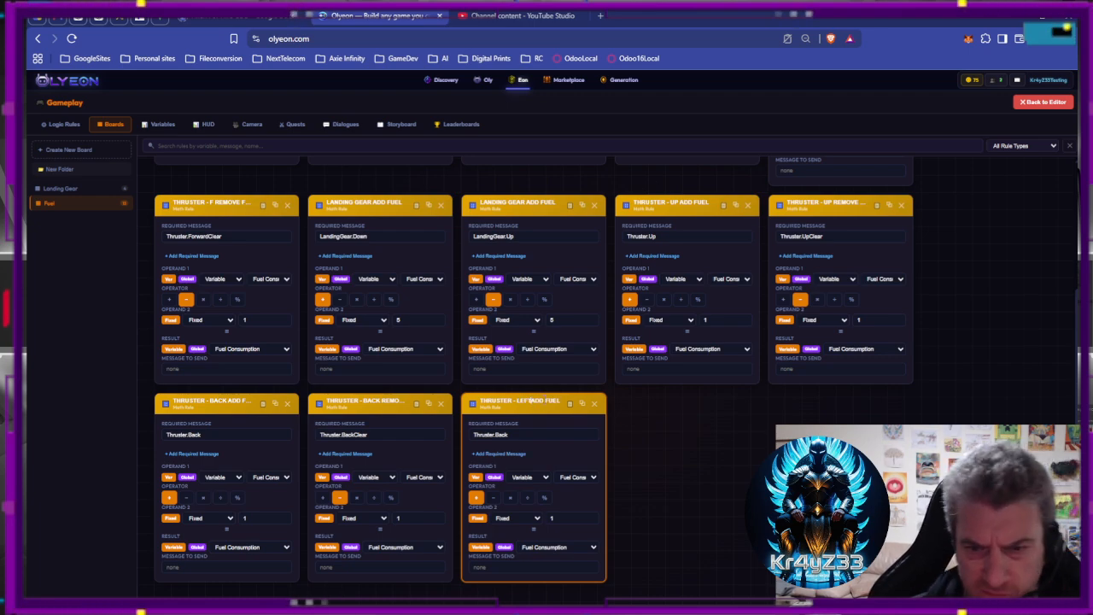
Set the required message of the THRUSTER - LEFT ADD FUEL rule to Thruster.Left.
{"action": "left_click", "coordinate": [537, 435]}
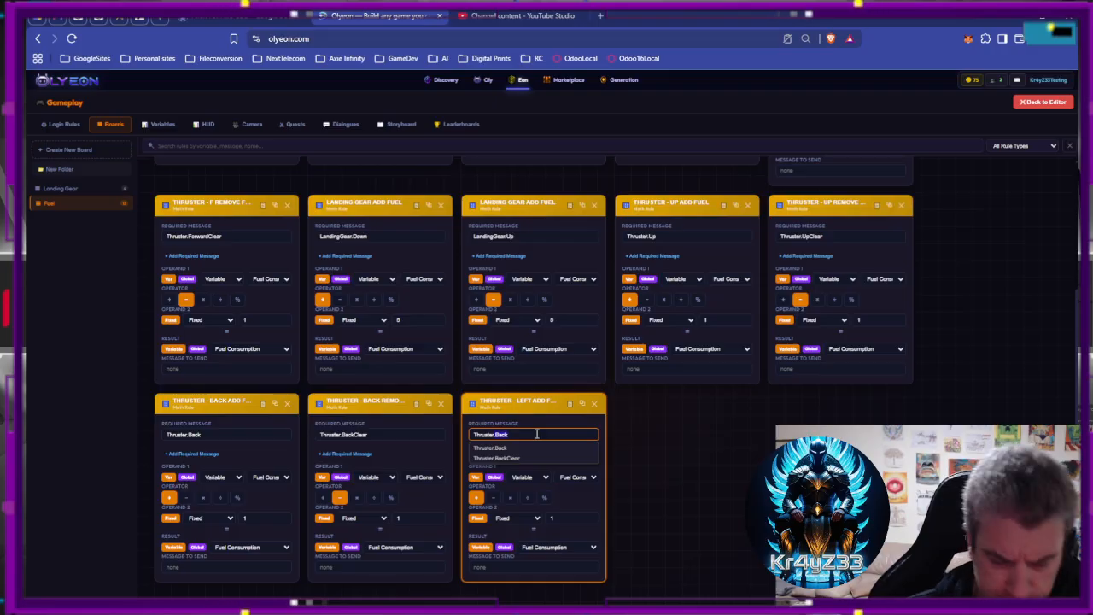
{"action": "key", "text": "BackSpace"}
{"action": "key", "text": "BackSpace"}
{"action": "key", "text": "BackSpace"}
{"action": "key", "text": "BackSpace"}
{"action": "type", "text": "Lef"}
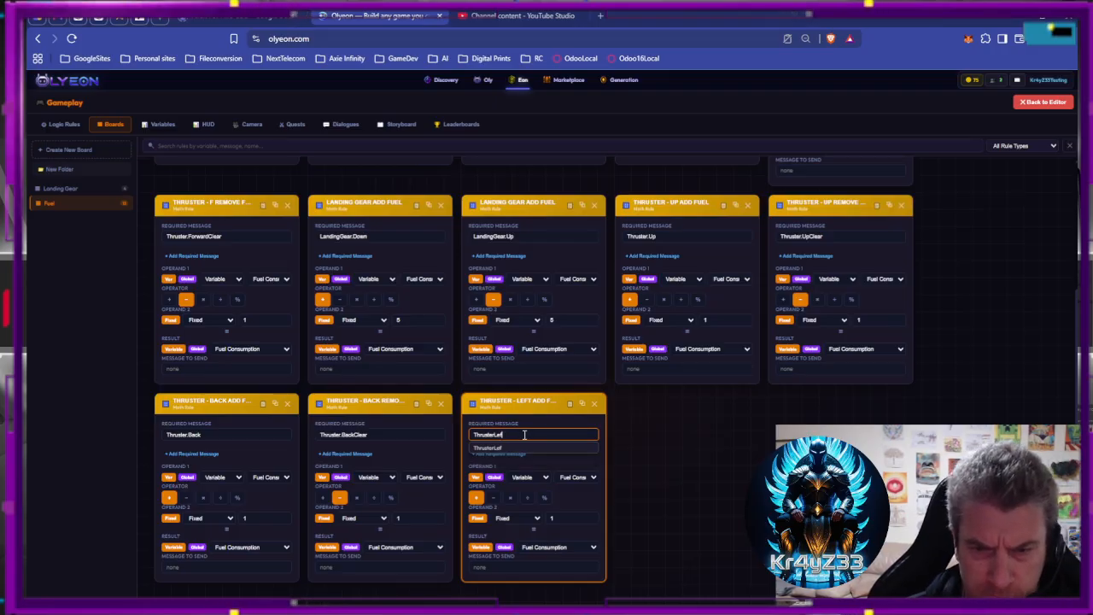
{"action": "key", "text": "BackSpace"}
{"action": "key", "text": "BackSpace"}
{"action": "key", "text": "BackSpace"}
{"action": "key", "text": "BackSpace"}
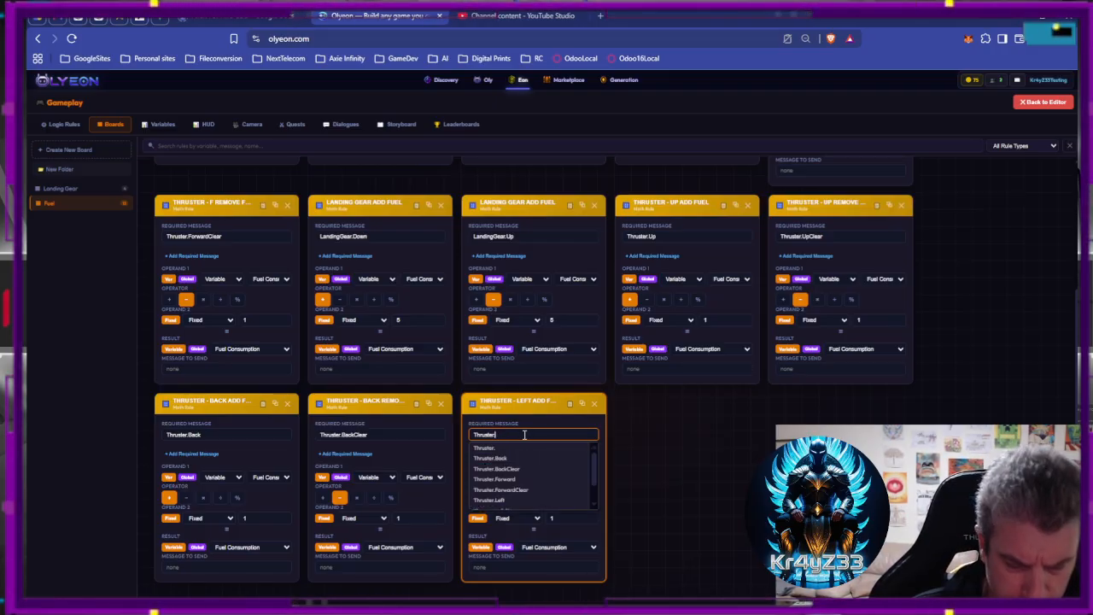
{"action": "type", "text": ".L"}
{"action": "left_click", "coordinate": [509, 461]}
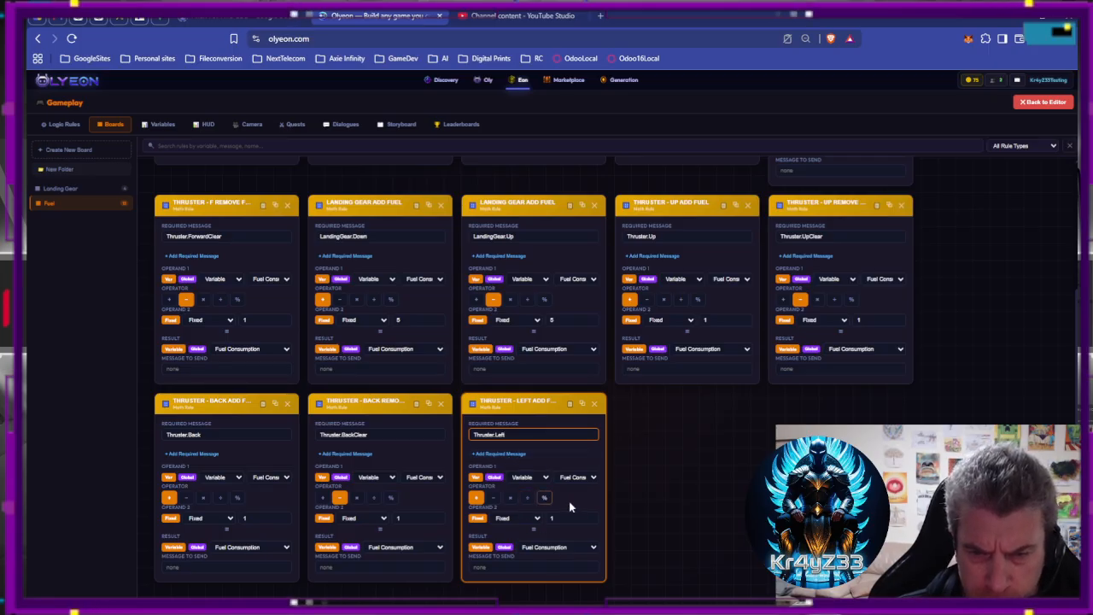
Duplicate the THRUSTER - LEFT ADD FUEL rule, setting the copy's required message to Thruster.LeftClear and its operator to subtraction.
{"action": "left_click", "coordinate": [582, 403]}
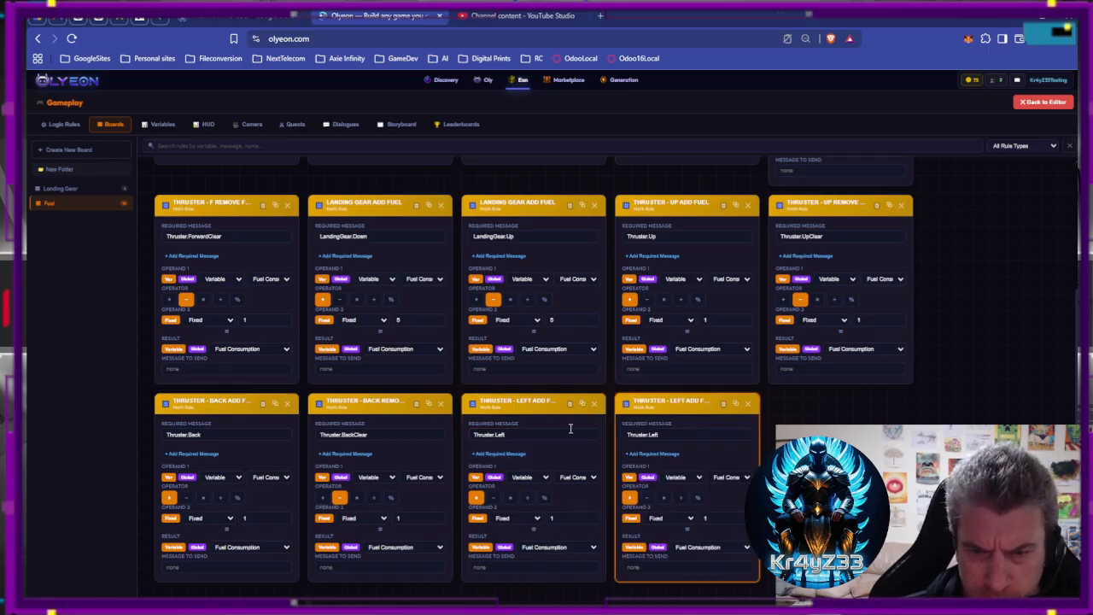
{"action": "left_click", "coordinate": [664, 436]}
{"action": "type", "text": "Clear"}
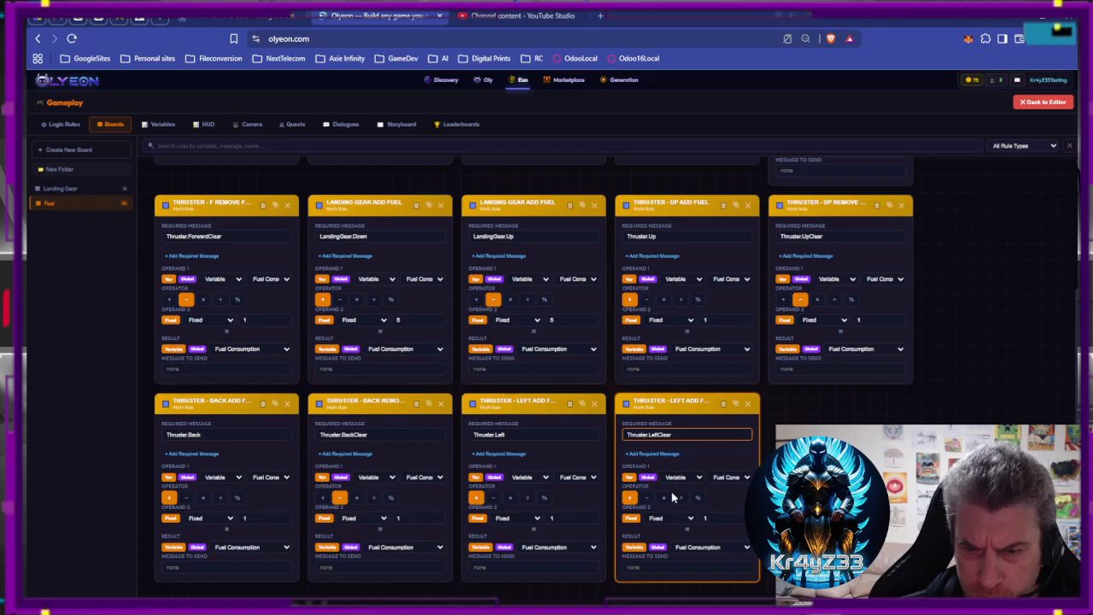
{"action": "left_click", "coordinate": [646, 497]}
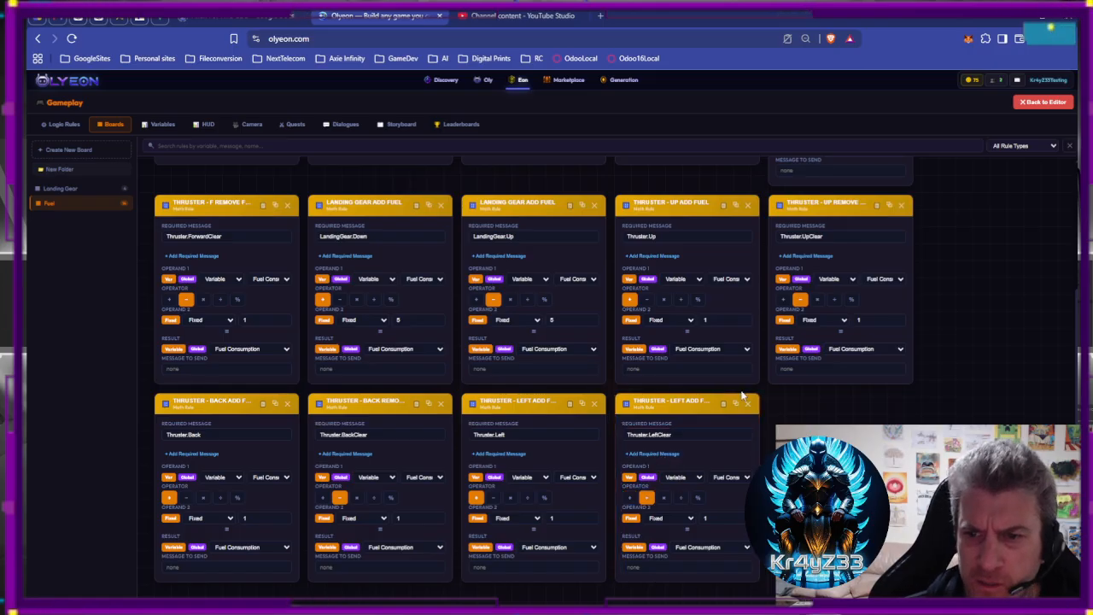
Duplicate the THRUSTER - L key input rule as THRUSTER - R, with key D and description Thruster - Right.
{"action": "scroll", "coordinate": [732, 327], "scroll_direction": "up", "scroll_amount": 2}
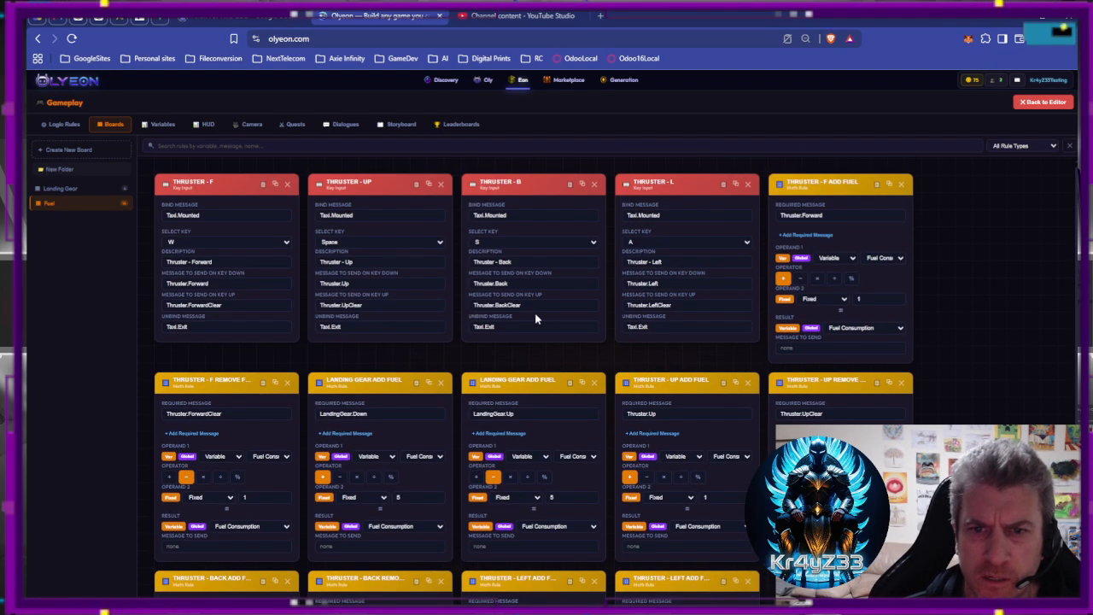
{"action": "left_click", "coordinate": [735, 185]}
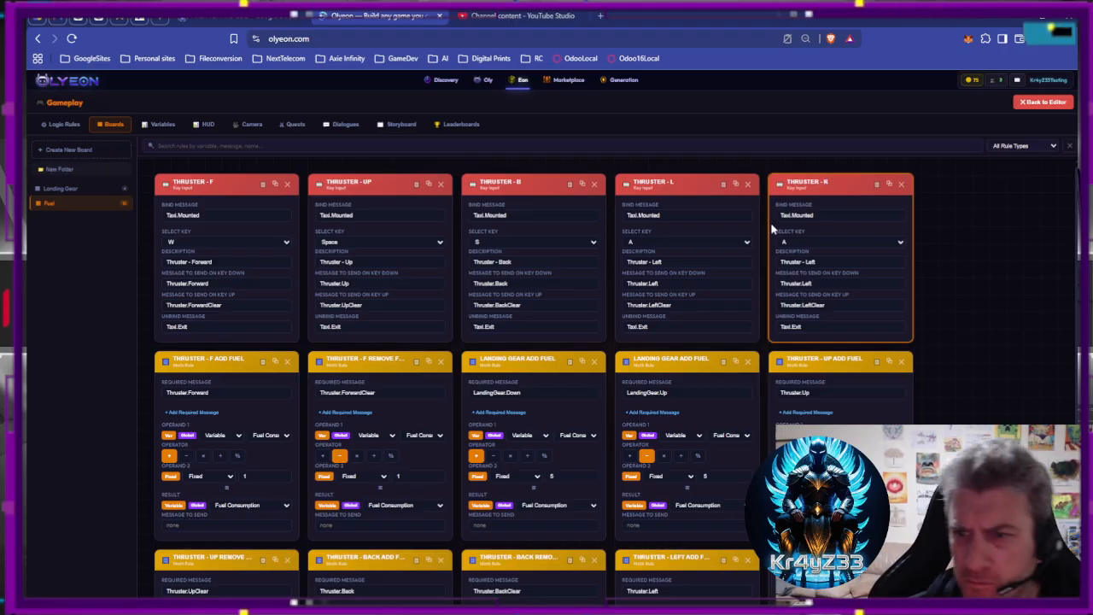
{"action": "left_click", "coordinate": [791, 244]}
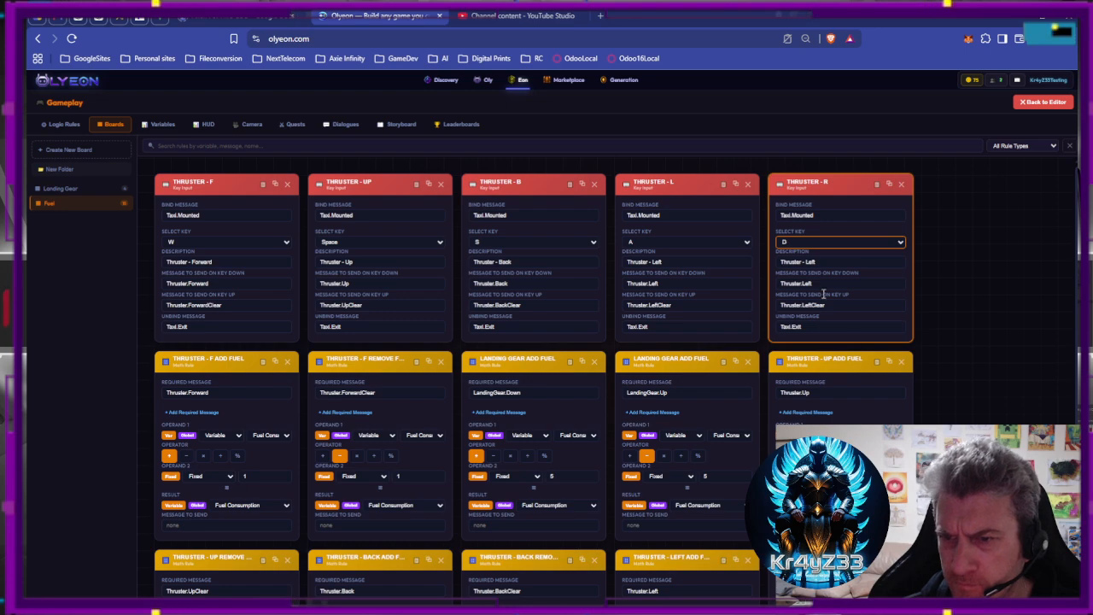
{"action": "double_click", "coordinate": [834, 261]}
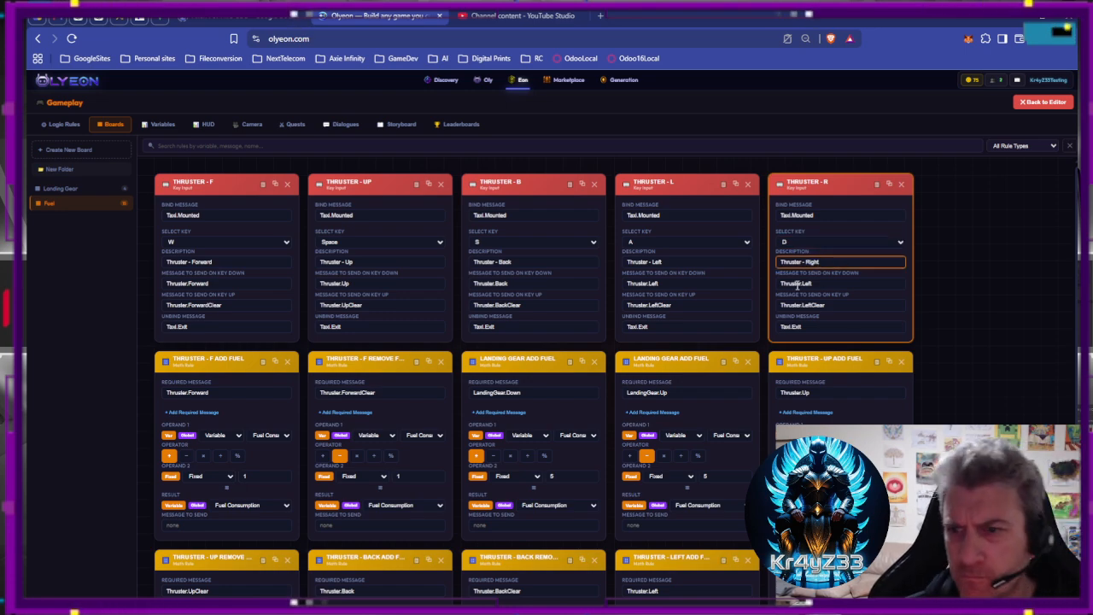
Set the THRUSTER - R rule to send Thruster.Right on key down and Thruster.RightClear on key up.
{"action": "left_click", "coordinate": [803, 283]}
{"action": "type", "text": "Righ"}
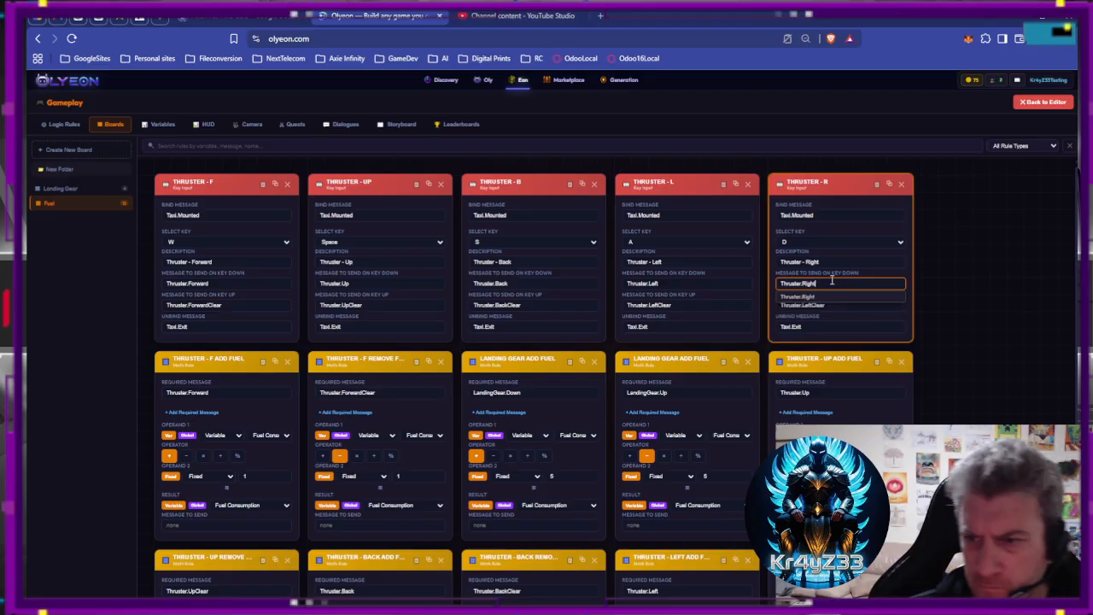
{"action": "left_click", "coordinate": [819, 298]}
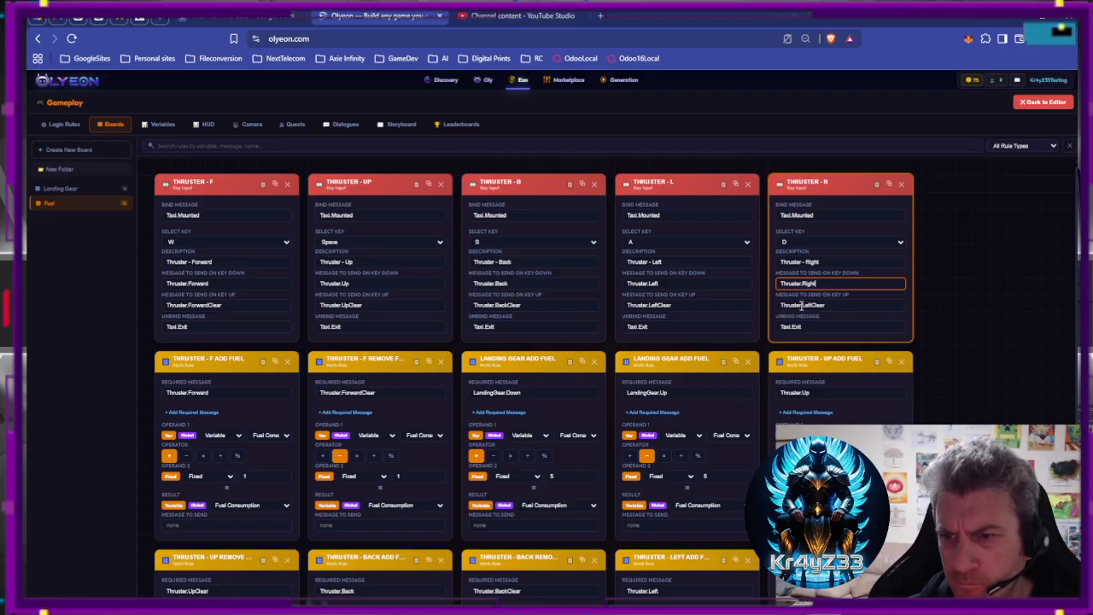
{"action": "left_click_drag", "start_coordinate": [802, 305], "coordinate": [860, 304]}
{"action": "type", "text": "R"}
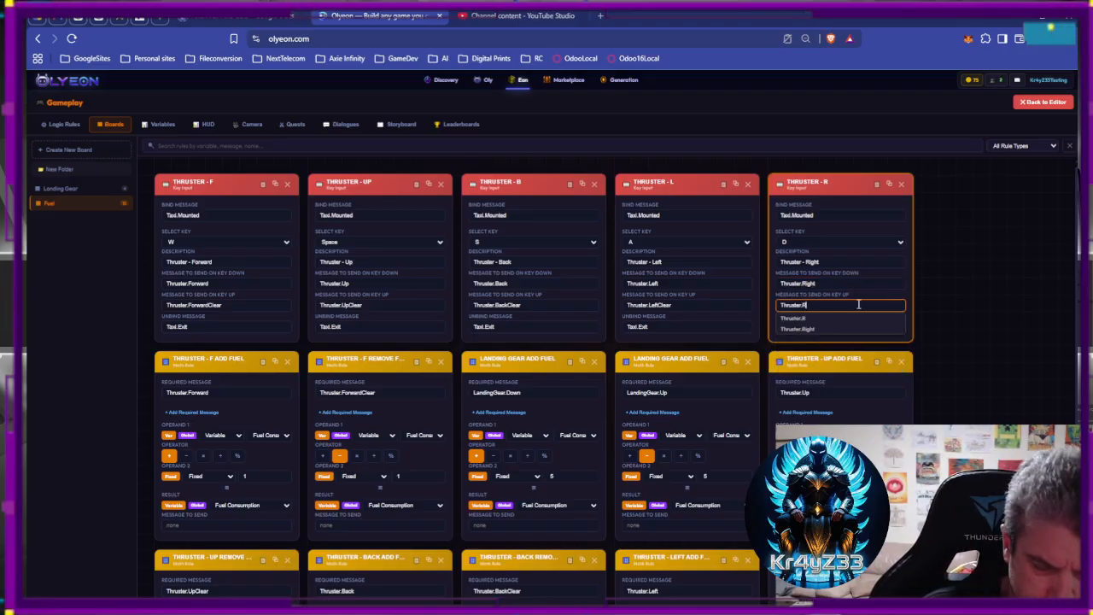
{"action": "type", "text": "ightClear"}
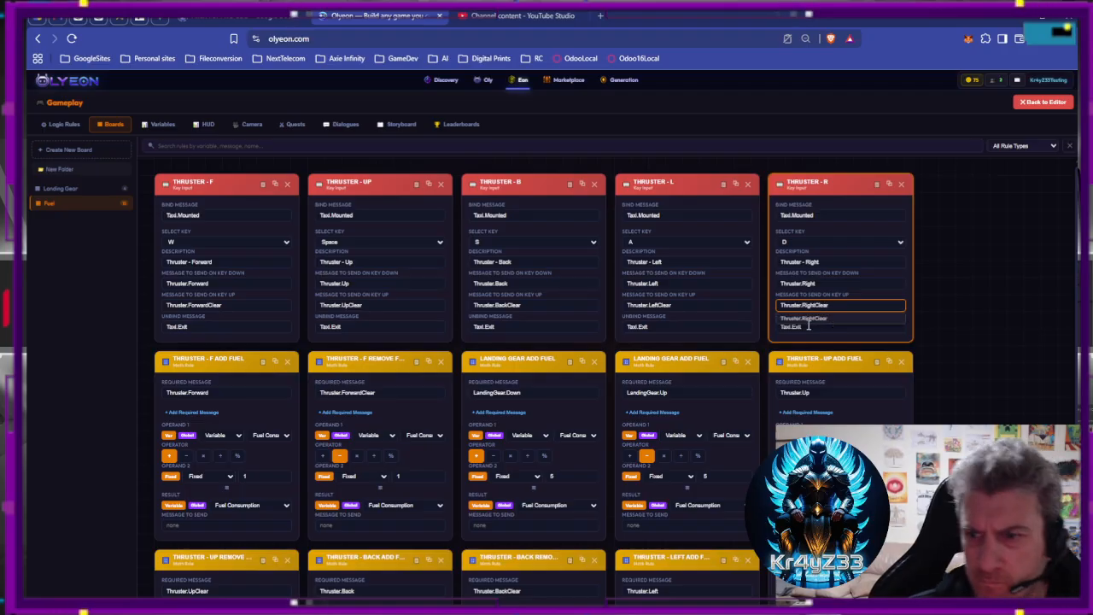
{"action": "left_click", "coordinate": [811, 320]}
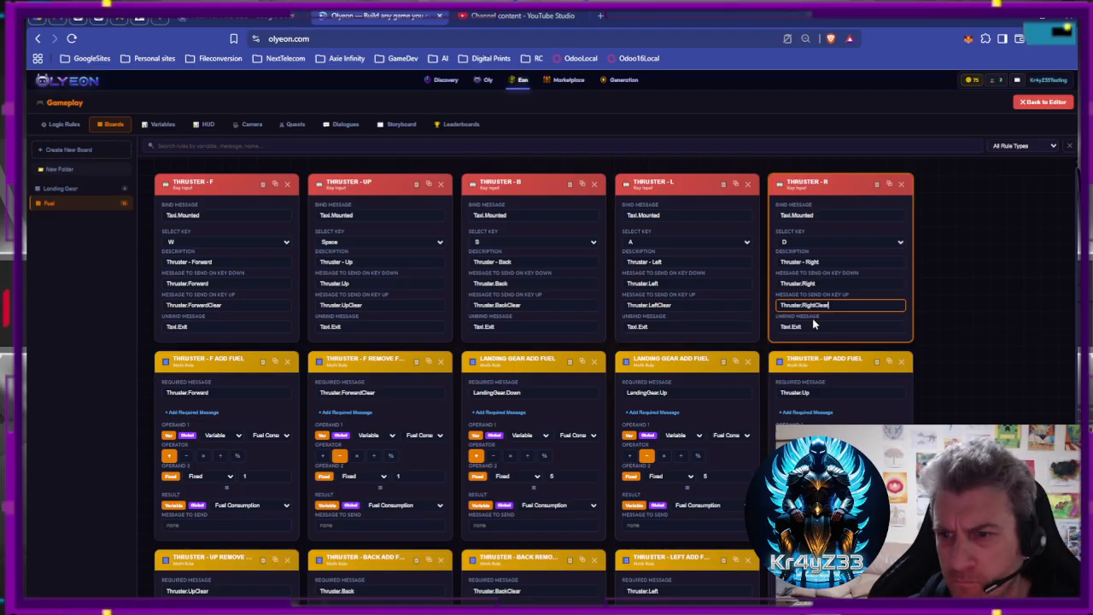
{"action": "left_click", "coordinate": [943, 327]}
Rename the math rule that requires Thruster.LeftClear to THRUSTER - LEFT REMOVE FUEL.
{"action": "scroll", "coordinate": [959, 331], "scroll_direction": "down", "scroll_amount": 2}
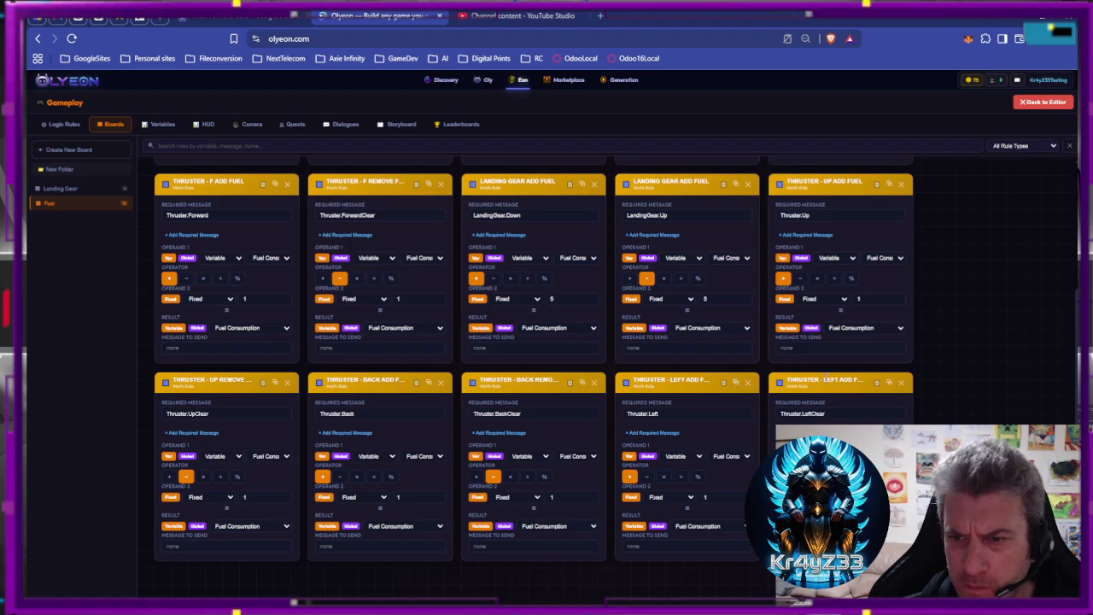
{"action": "double_click", "coordinate": [847, 380]}
{"action": "type", "text": "REMOV"}
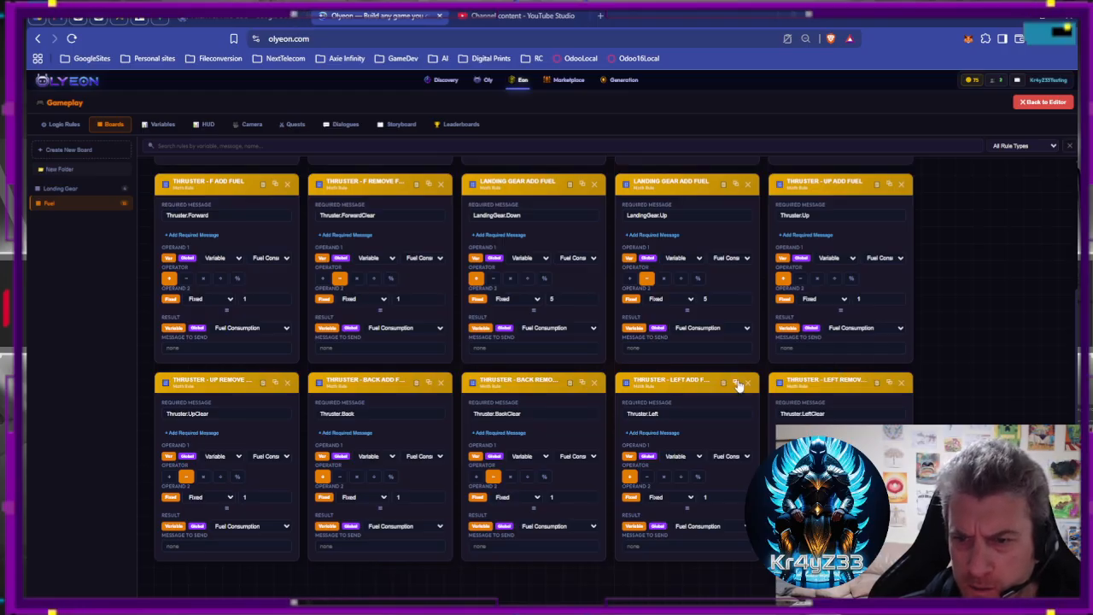
Duplicate the THRUSTER - LEFT ADD FUEL rule, move the copy behind all other rules and rename it THRUSTER - RIGHT ADD FUEL.
{"action": "left_click", "coordinate": [737, 383]}
{"action": "scroll", "coordinate": [766, 401], "scroll_direction": "down", "scroll_amount": 2}
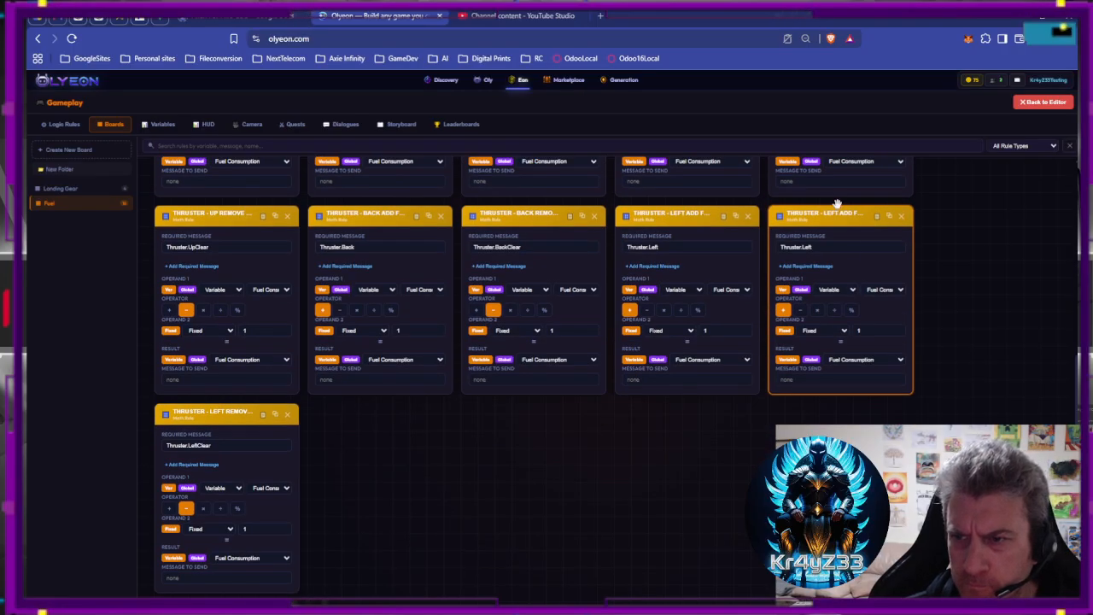
{"action": "left_click_drag", "start_coordinate": [837, 209], "coordinate": [290, 439]}
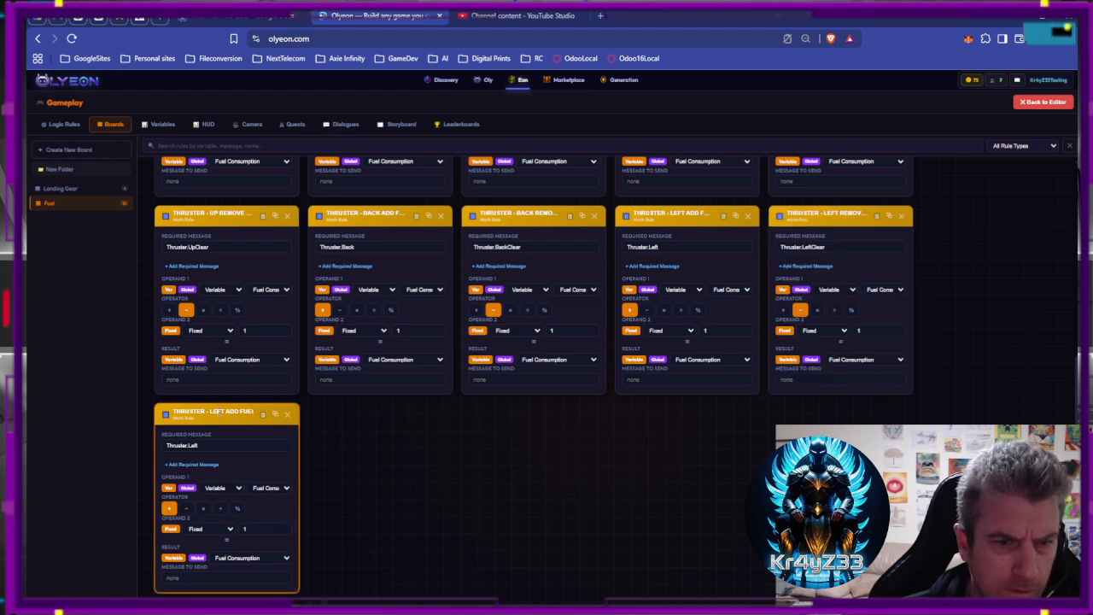
{"action": "type", "text": "B"}
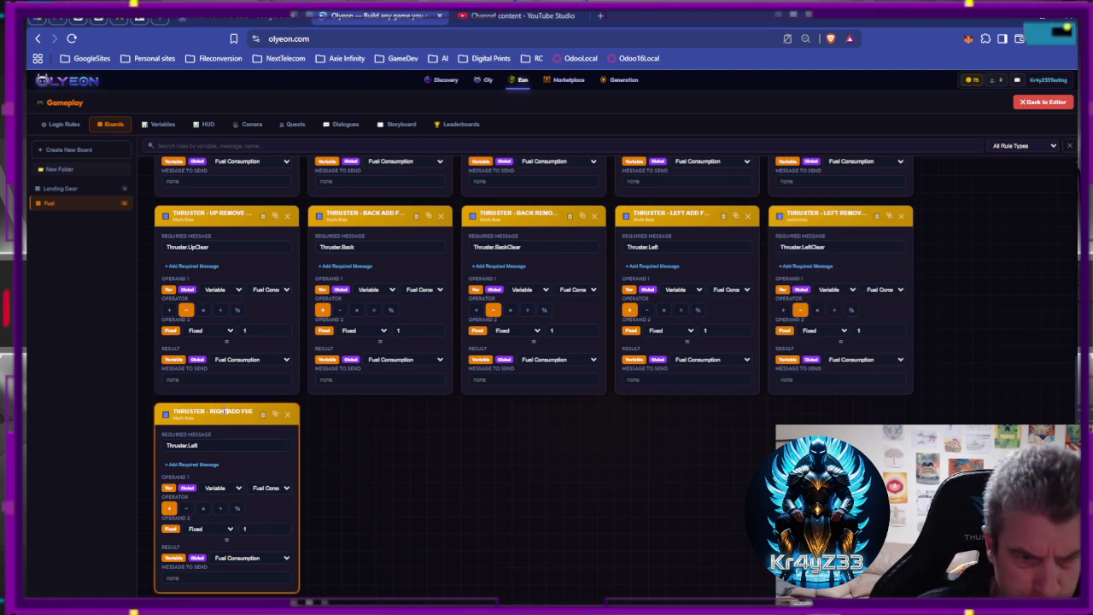
{"action": "left_click", "coordinate": [438, 441]}
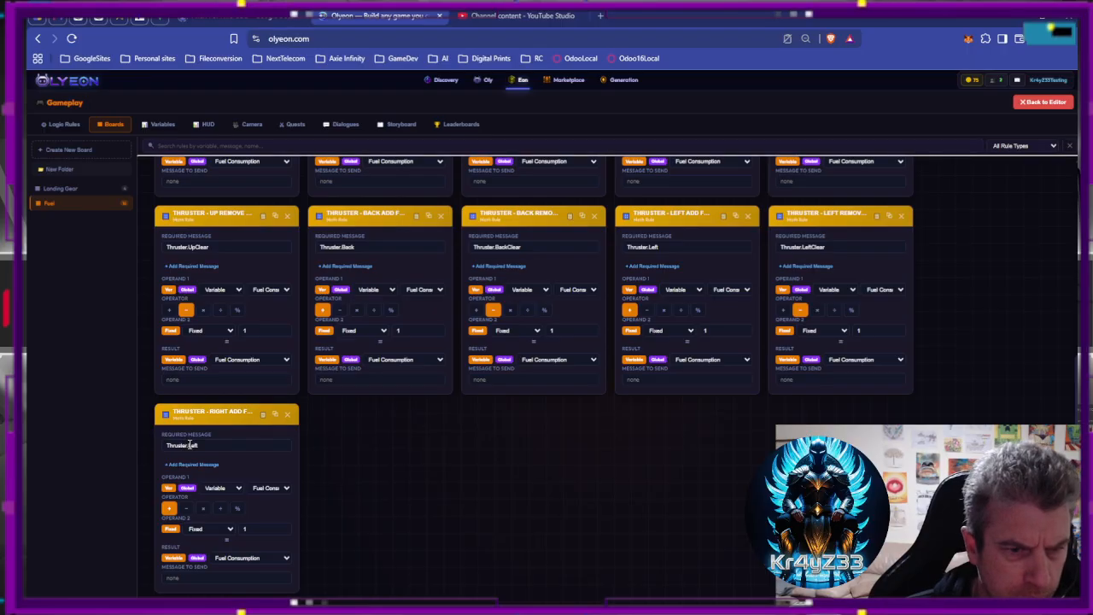
Set the required message of the THRUSTER - RIGHT ADD FUEL rule to Thruster.Right.
{"action": "left_click", "coordinate": [244, 444]}
{"action": "key", "text": "BackSpace"}
{"action": "key", "text": "BackSpace"}
{"action": "key", "text": "BackSpace"}
{"action": "key", "text": "BackSpace"}
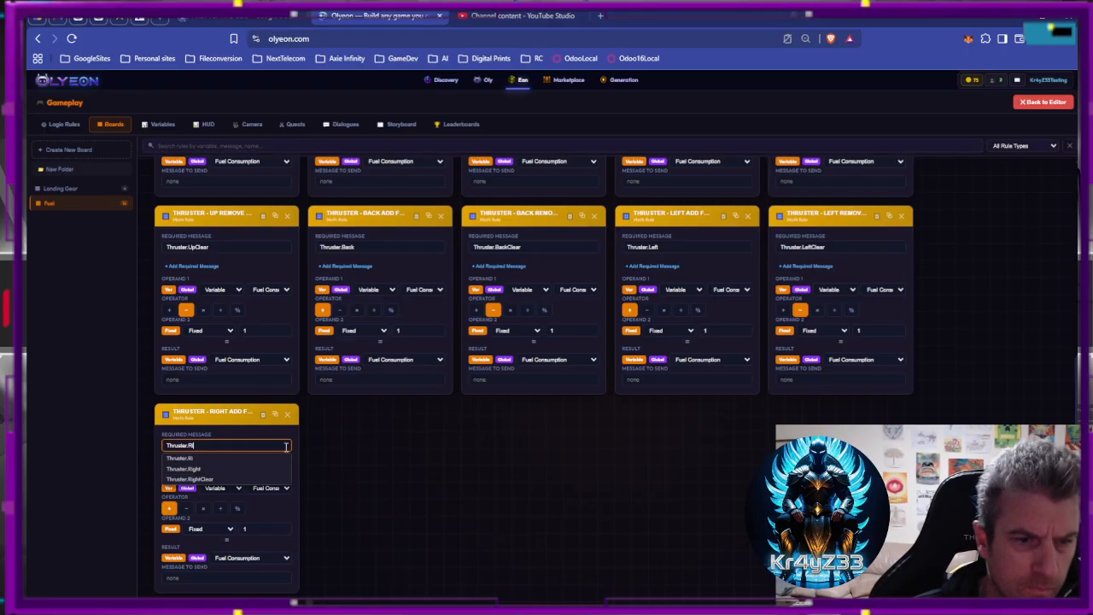
{"action": "type", "text": "Right"}
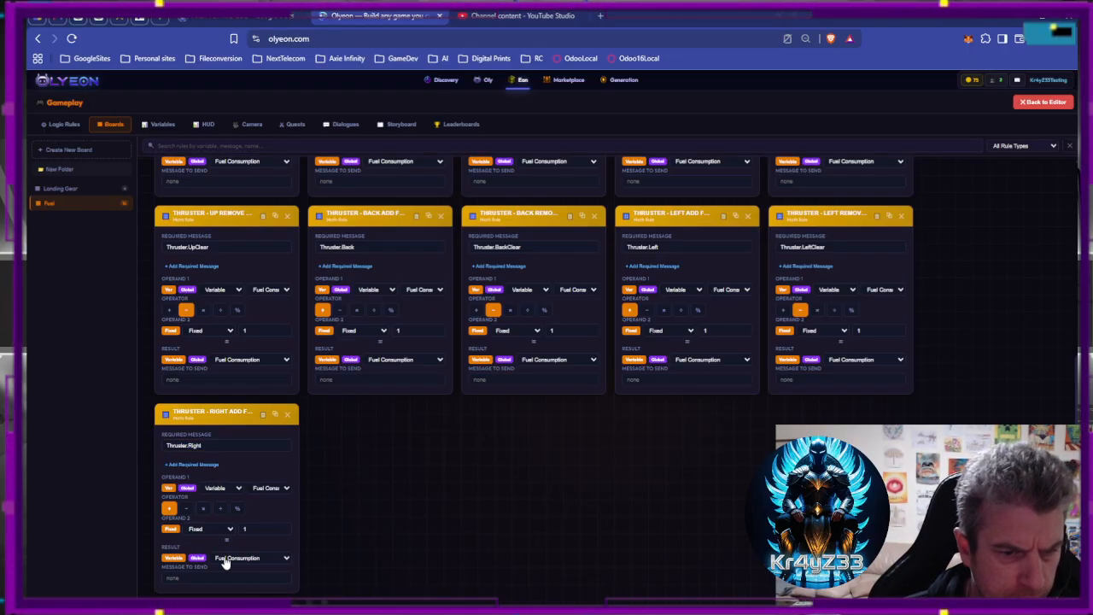
Duplicate THRUSTER - RIGHT ADD FUEL as THRUSTER - RIGHT REMOVE FUEL, with required message Thruster.RightClear and the subtraction operator.
{"action": "left_click", "coordinate": [275, 415]}
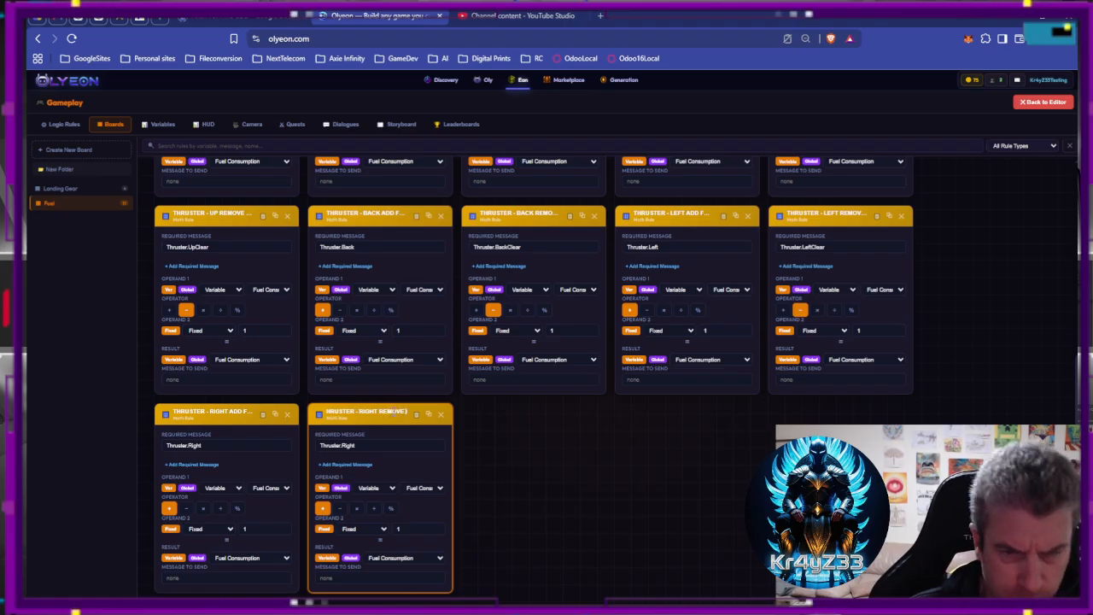
{"action": "left_click", "coordinate": [362, 445]}
{"action": "type", "text": "Clear"}
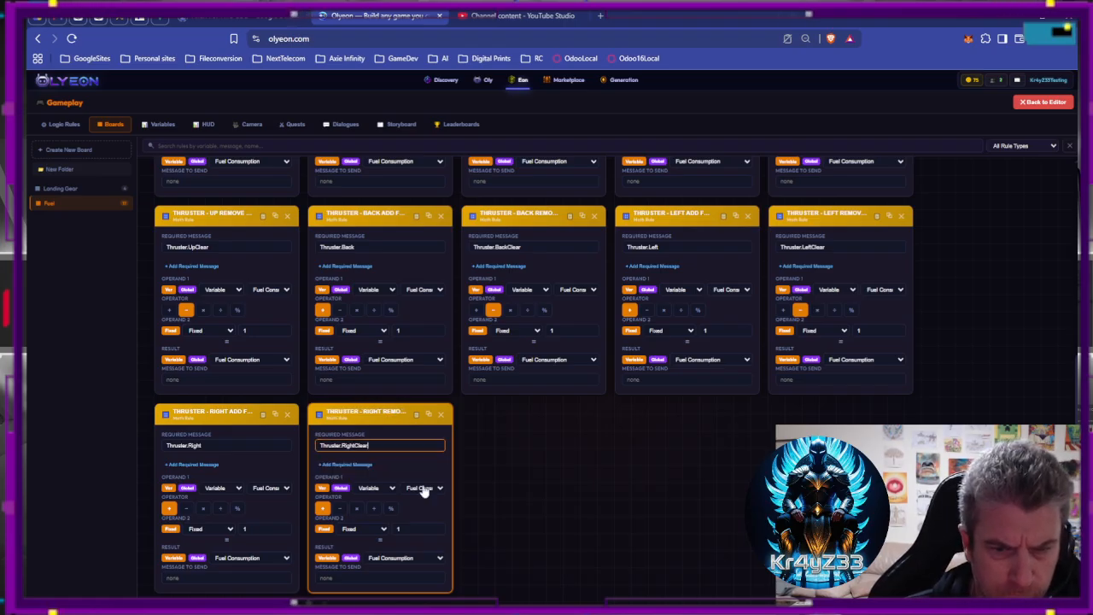
{"action": "left_click", "coordinate": [339, 509]}
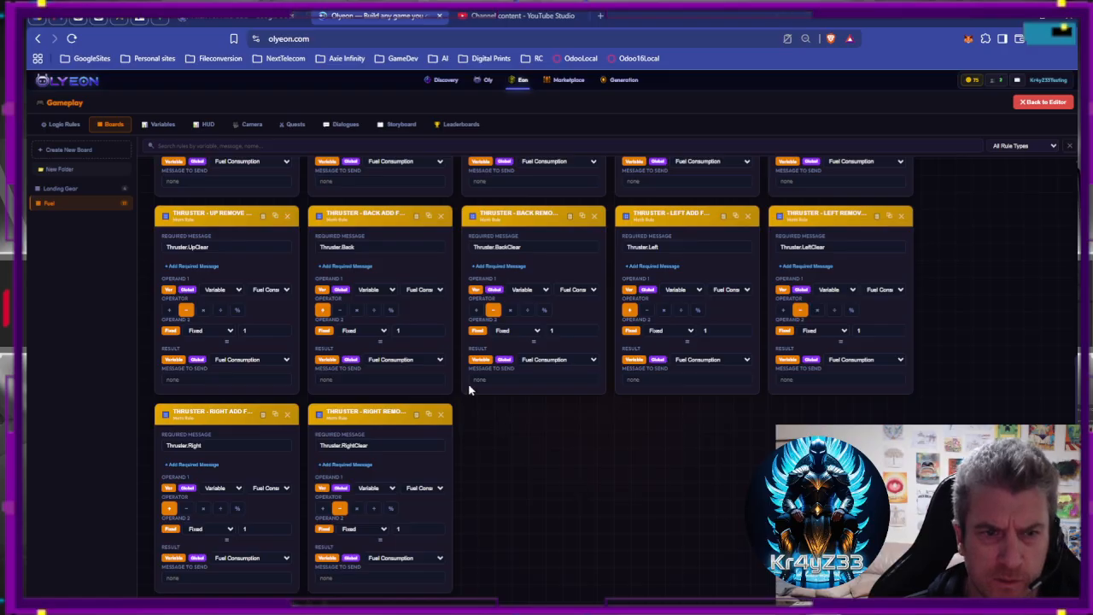
Leave the gameplay rules for the scene editor and save the project.
{"action": "scroll", "coordinate": [547, 453], "scroll_direction": "up", "scroll_amount": 5}
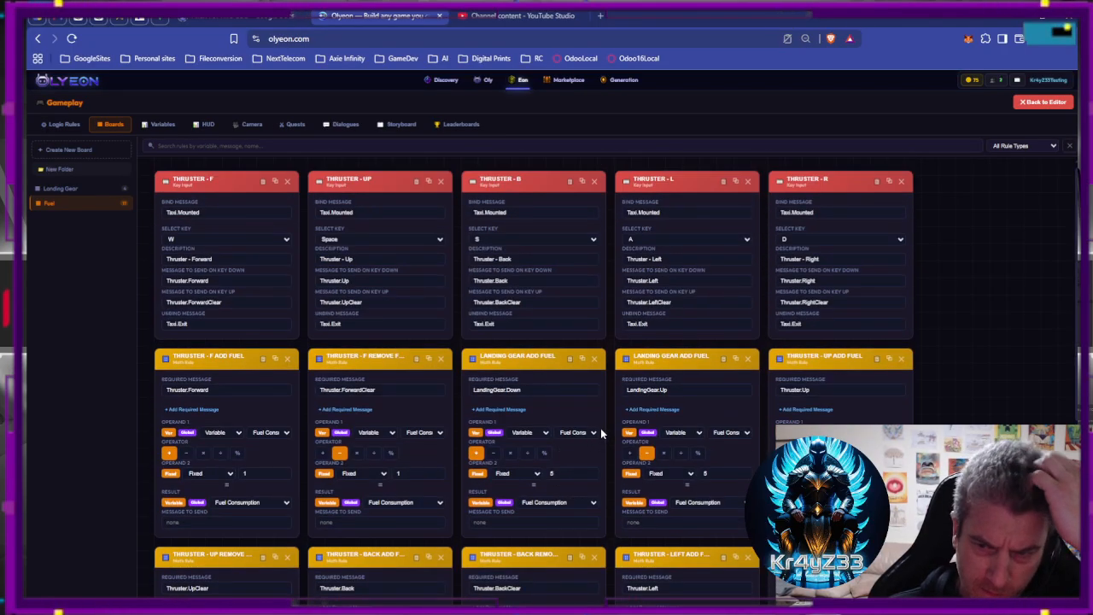
{"action": "scroll", "coordinate": [628, 426], "scroll_direction": "up", "scroll_amount": 1}
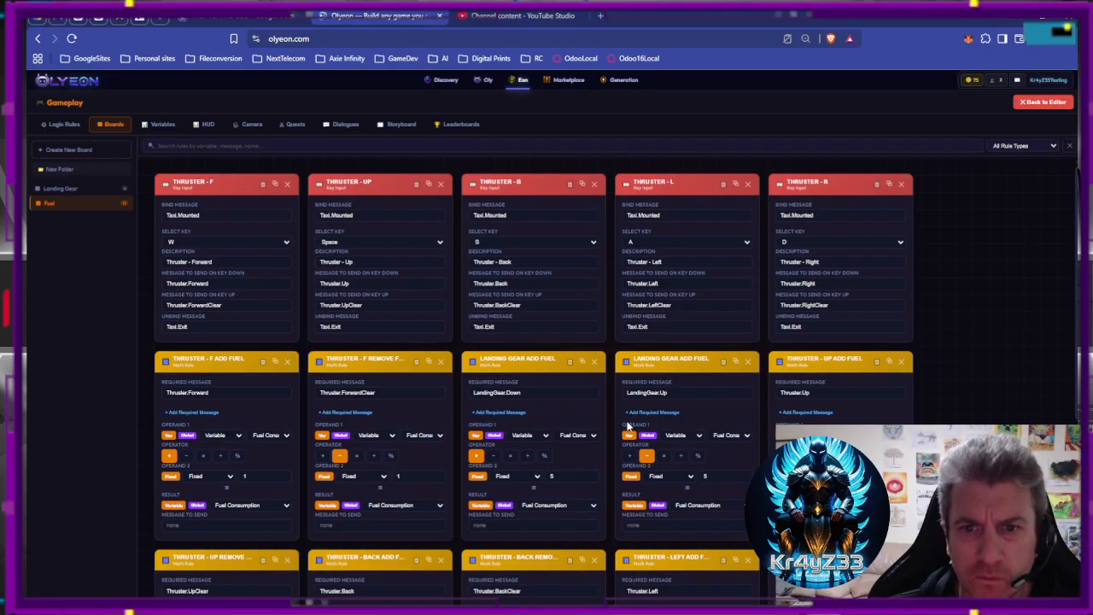
{"action": "left_click", "coordinate": [1044, 101]}
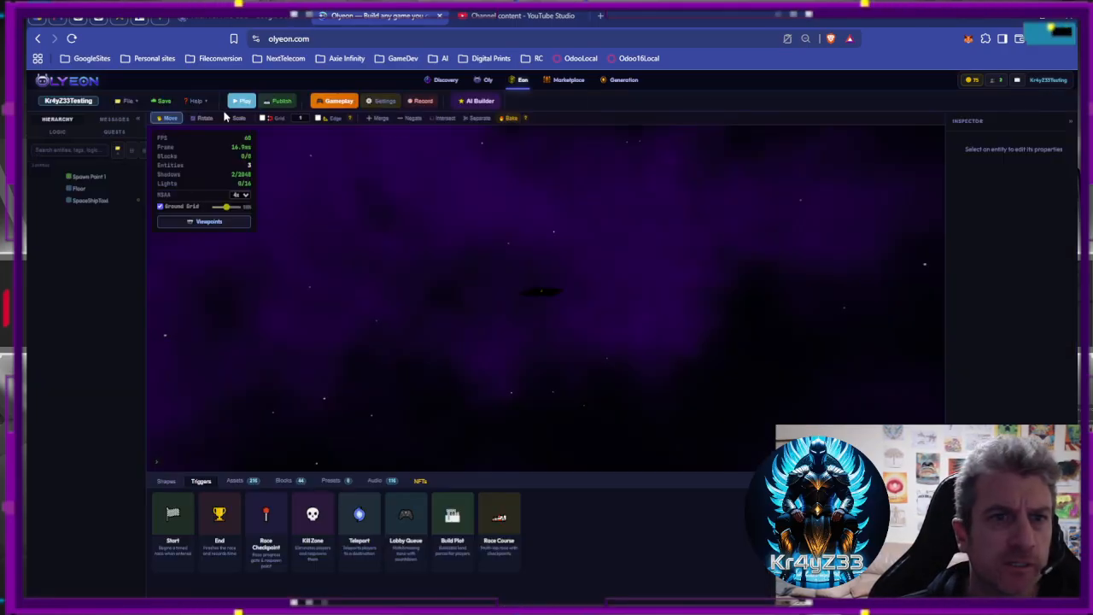
{"action": "left_click", "coordinate": [162, 101]}
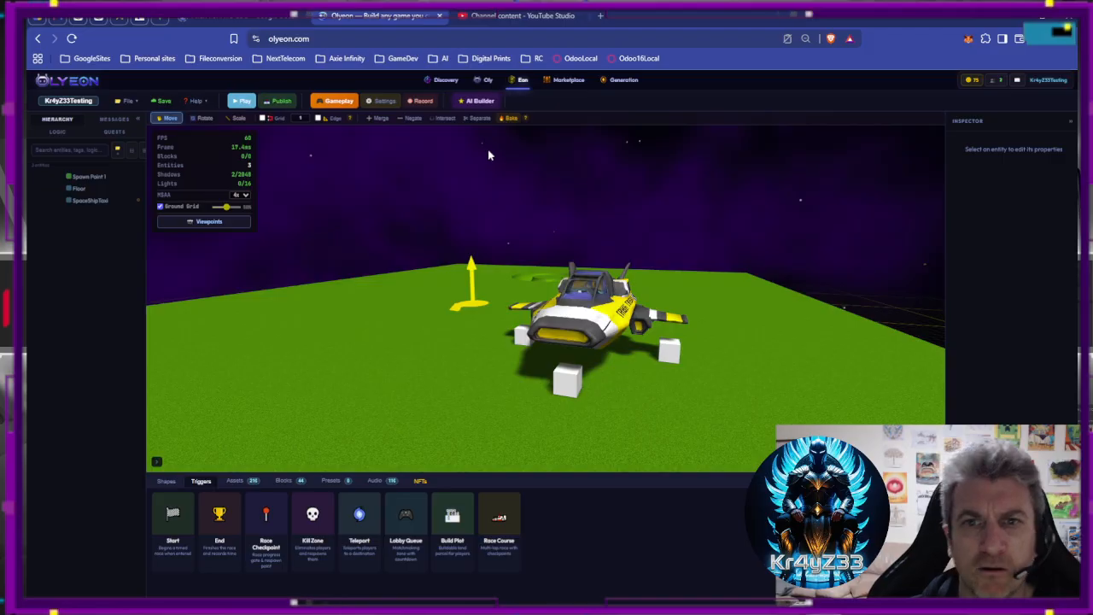
Playtest the game by boarding the space taxi and toggling its landing gear while checking fuel consumption, and end the test.
{"action": "left_click", "coordinate": [243, 101]}
{"action": "key", "text": "w"}
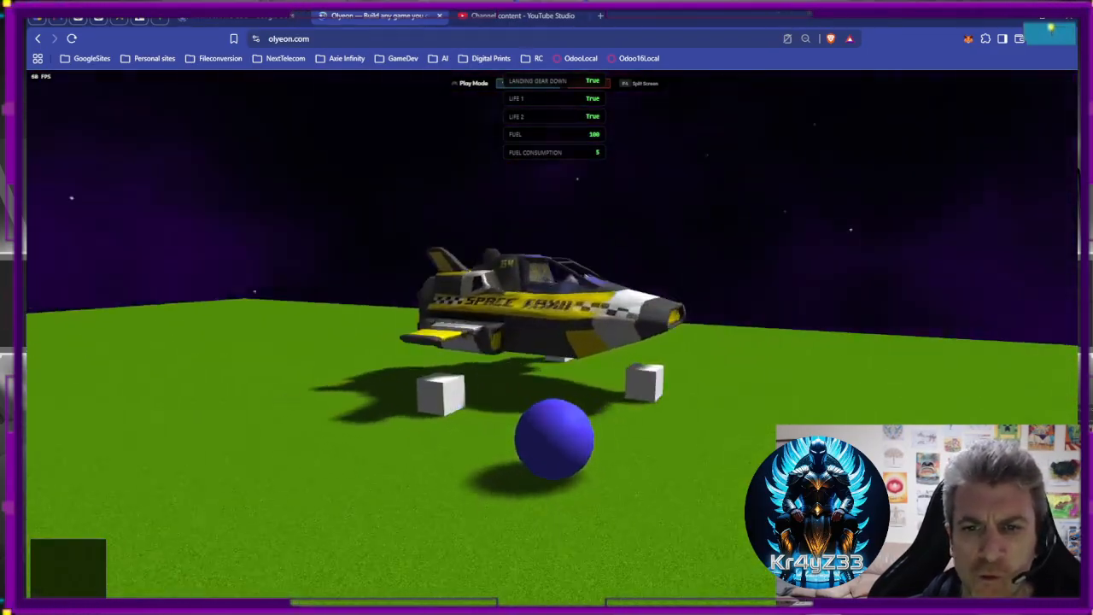
{"action": "key", "text": "e"}
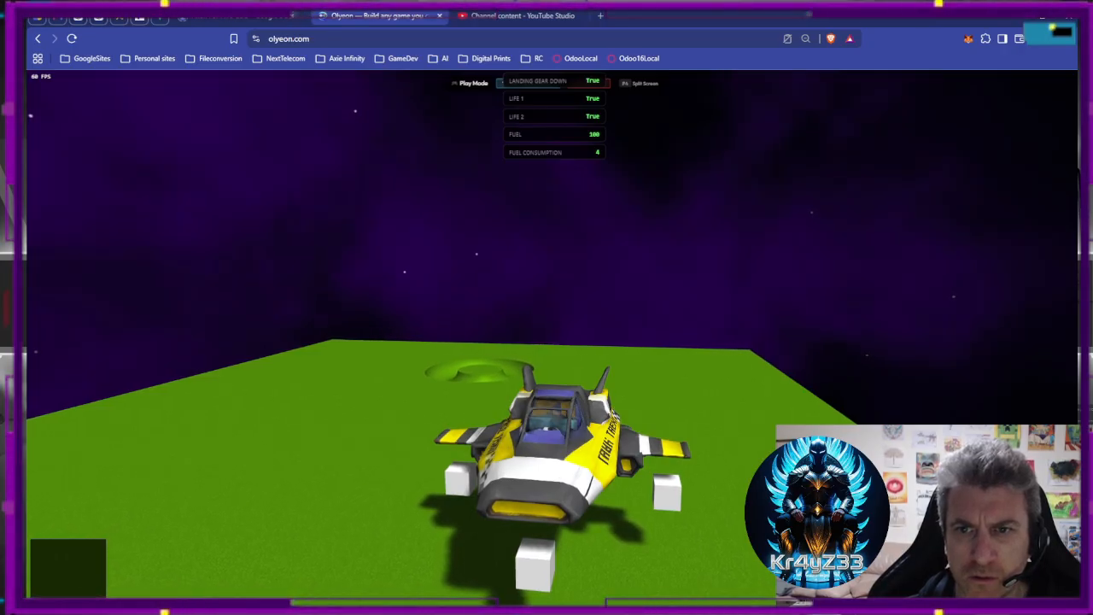
{"action": "key", "text": "g"}
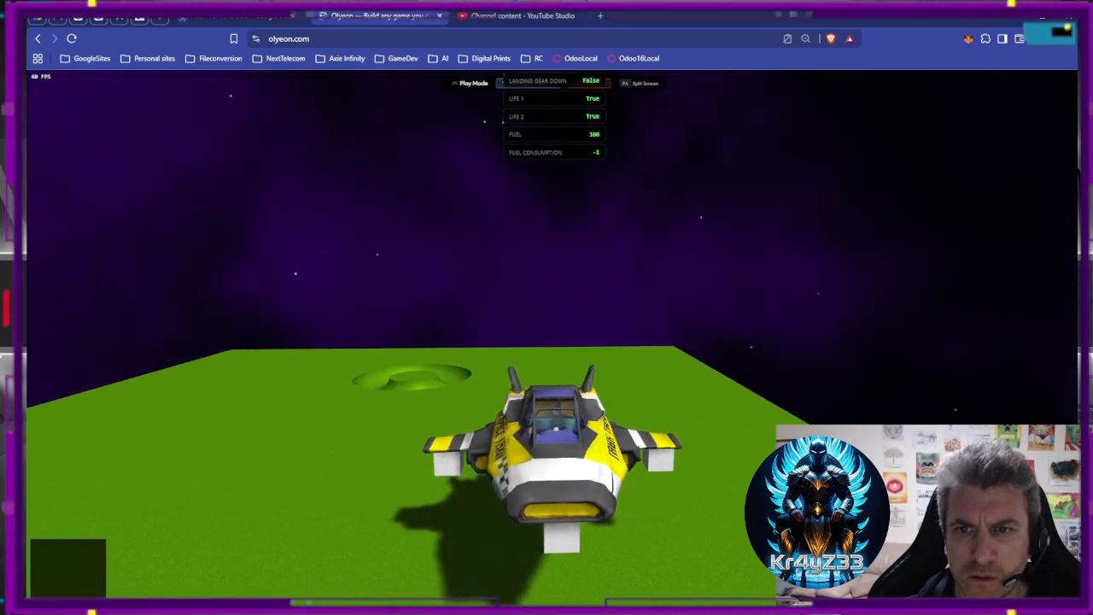
{"action": "key", "text": "Escape"}
{"action": "key", "text": "Escape"}
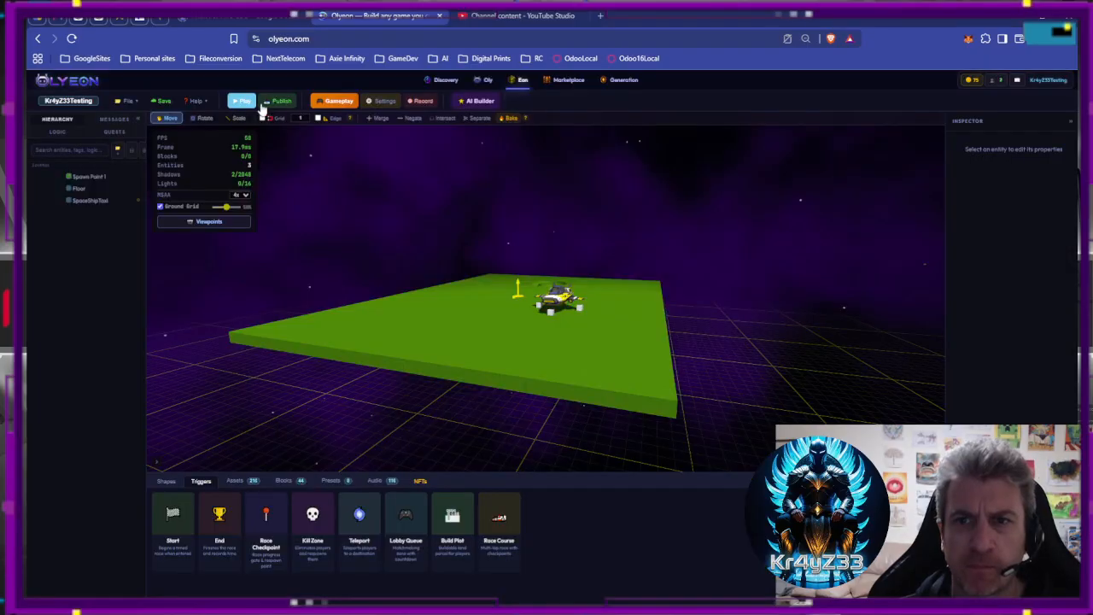
Start a second playtest, board and fly the taxi, and retract the landing gear to recheck fuel consumption.
{"action": "left_click", "coordinate": [241, 101]}
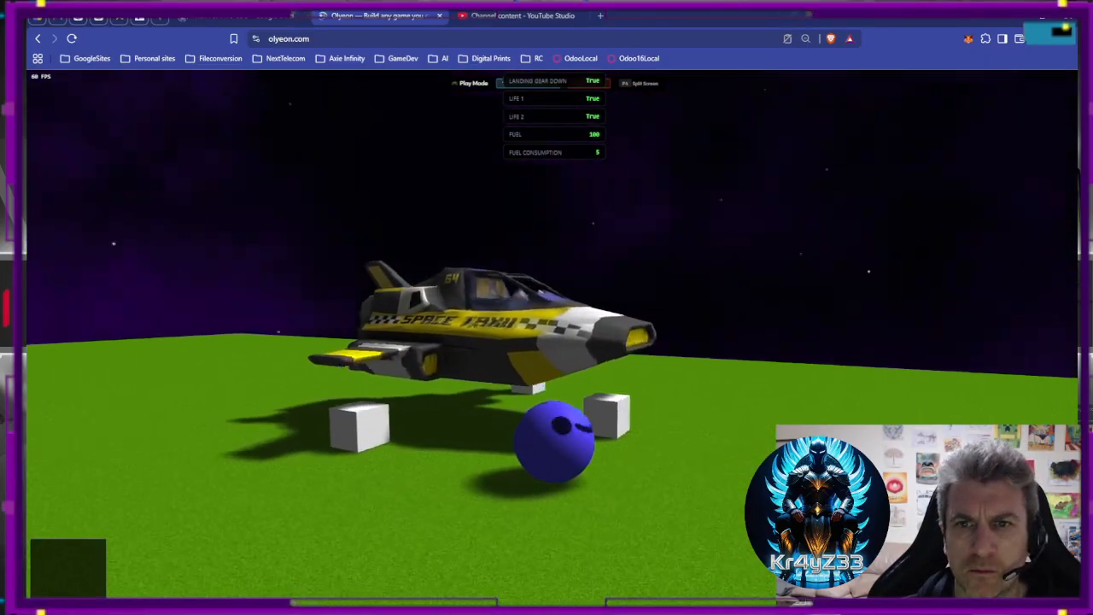
{"action": "key", "text": "e"}
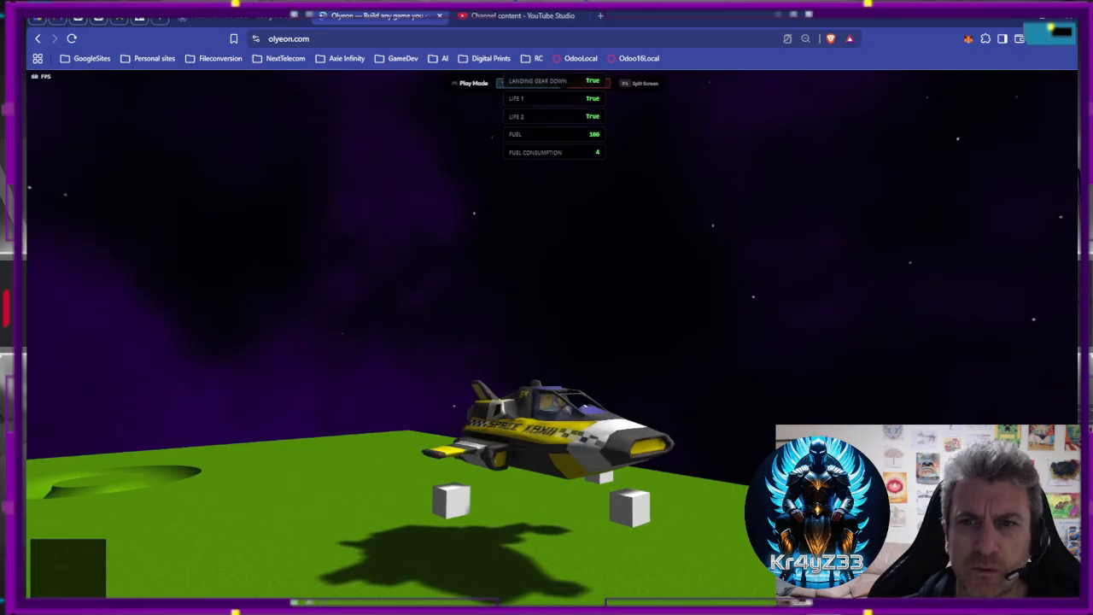
{"action": "key", "text": "g"}
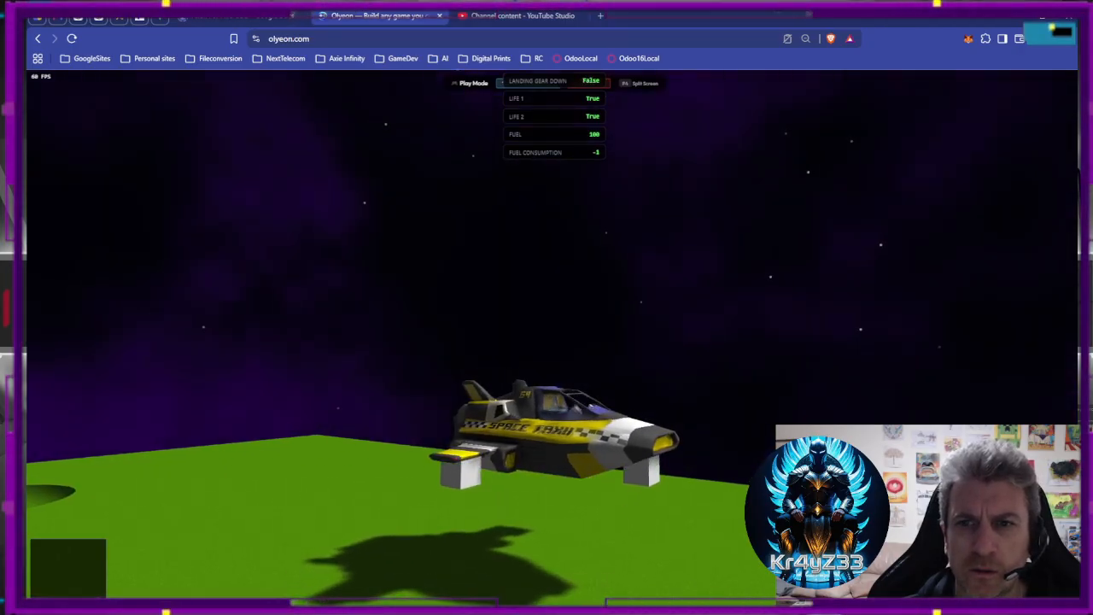
Toggle the spaceship's landing gear once and end the playtest.
{"action": "key", "text": "g"}
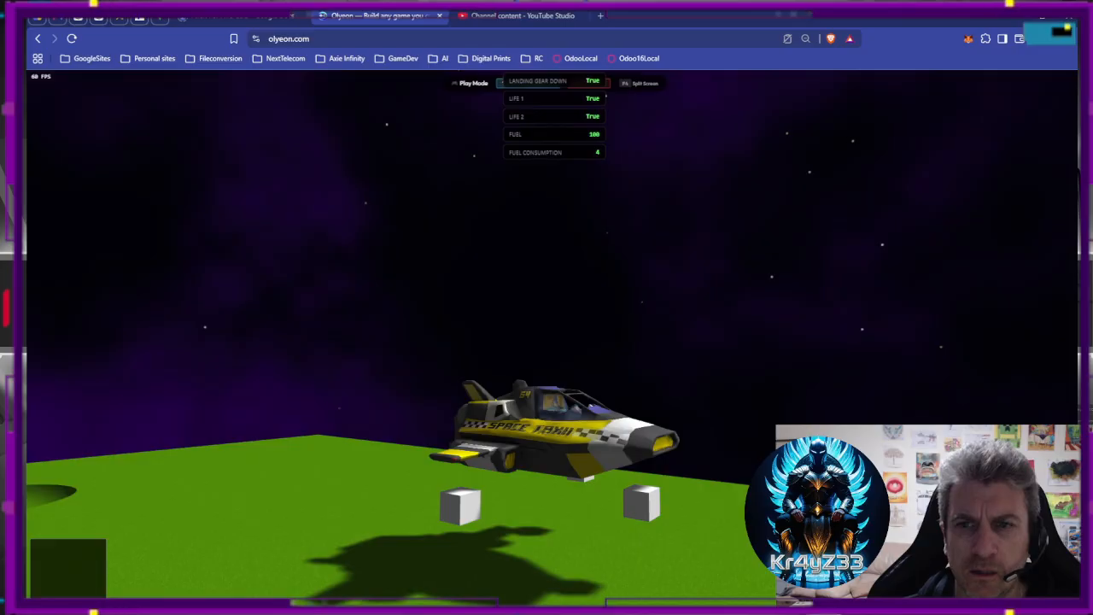
{"action": "key", "text": "Escape"}
{"action": "key", "text": "Escape"}
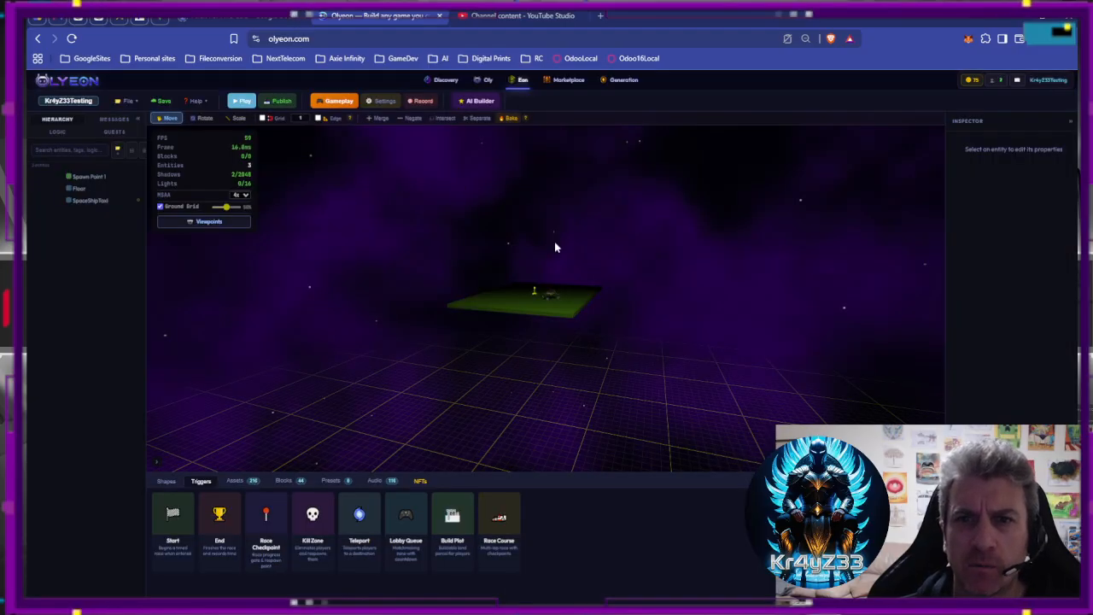
Show the Logic Debug overlay and start a new playtest with the spaceship in view.
{"action": "scroll", "coordinate": [581, 284], "scroll_direction": "up", "scroll_amount": 10}
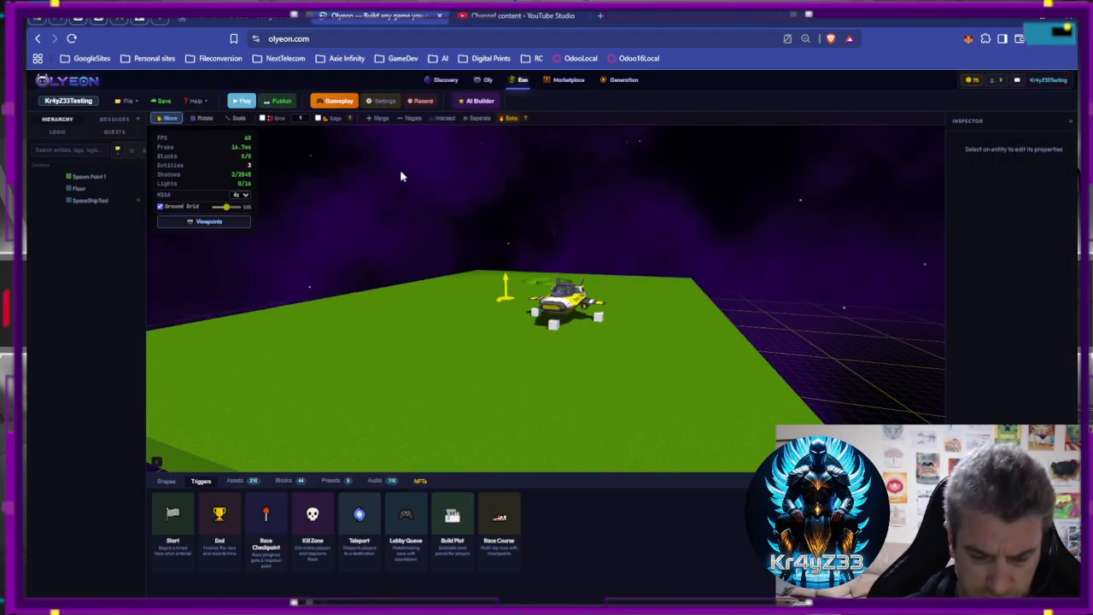
{"action": "key", "text": "F8"}
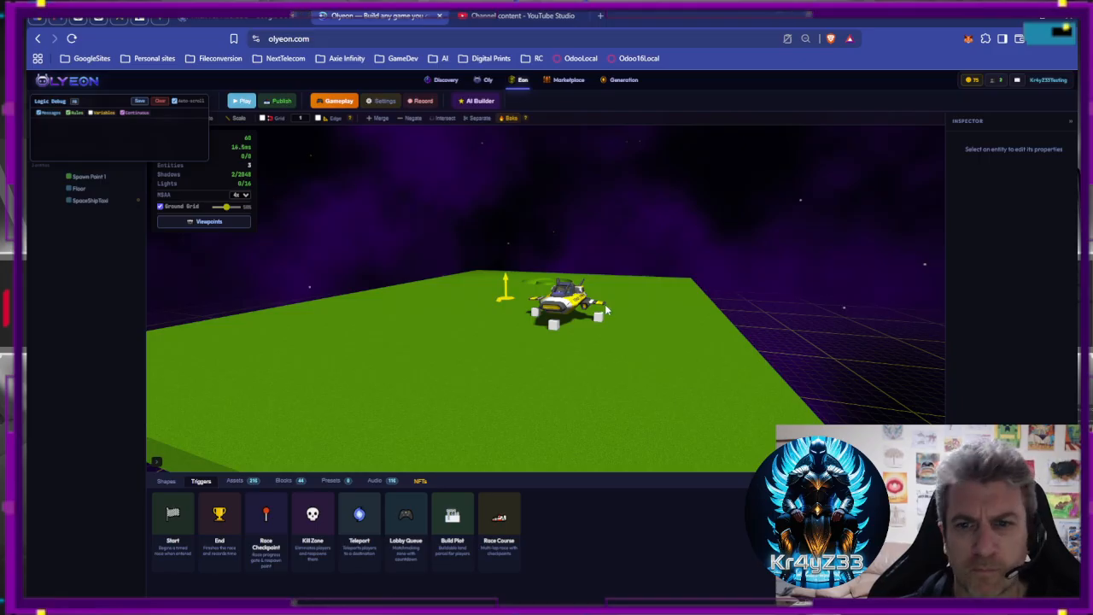
{"action": "left_click", "coordinate": [242, 100]}
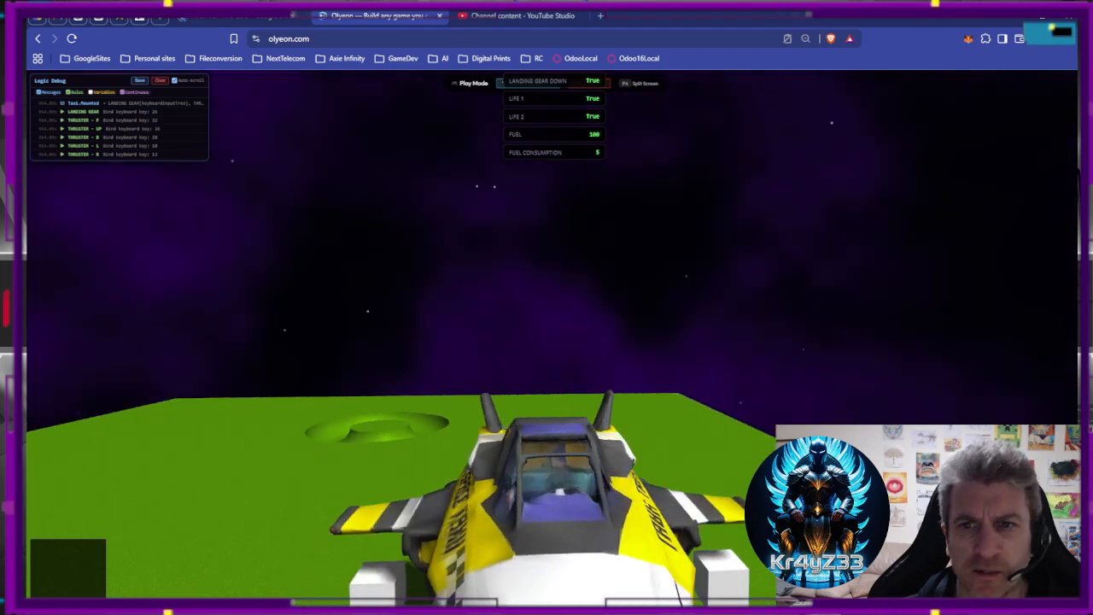
{"action": "scroll", "coordinate": [551, 334], "scroll_direction": "down", "scroll_amount": 5}
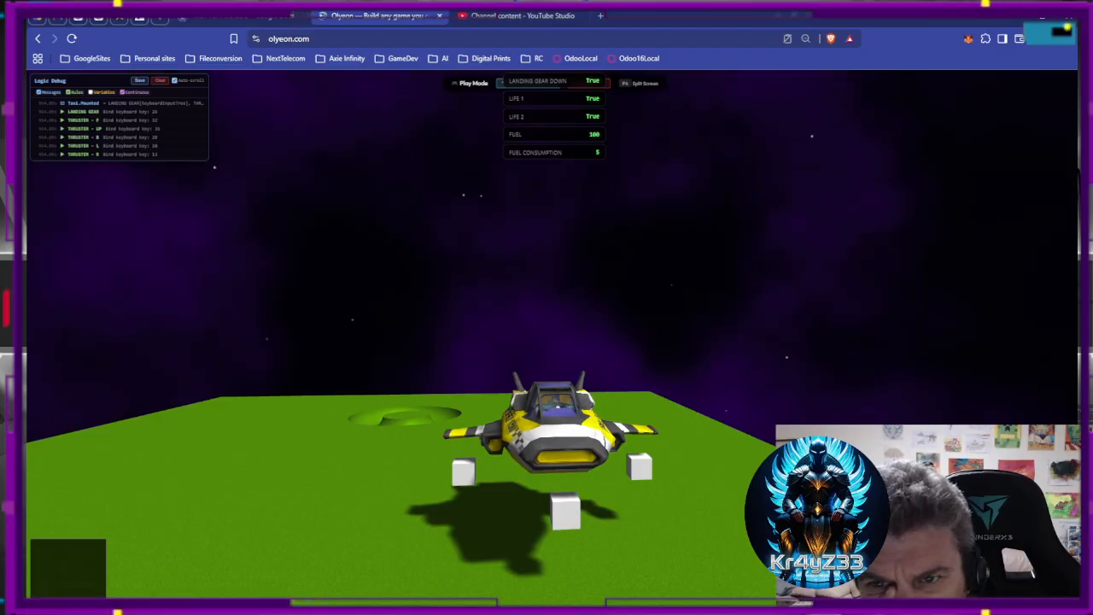
Test the up, forward, back, left and right thrusters and the landing gear with the debug log, then stop playing and close the log.
{"action": "key", "text": "Up"}
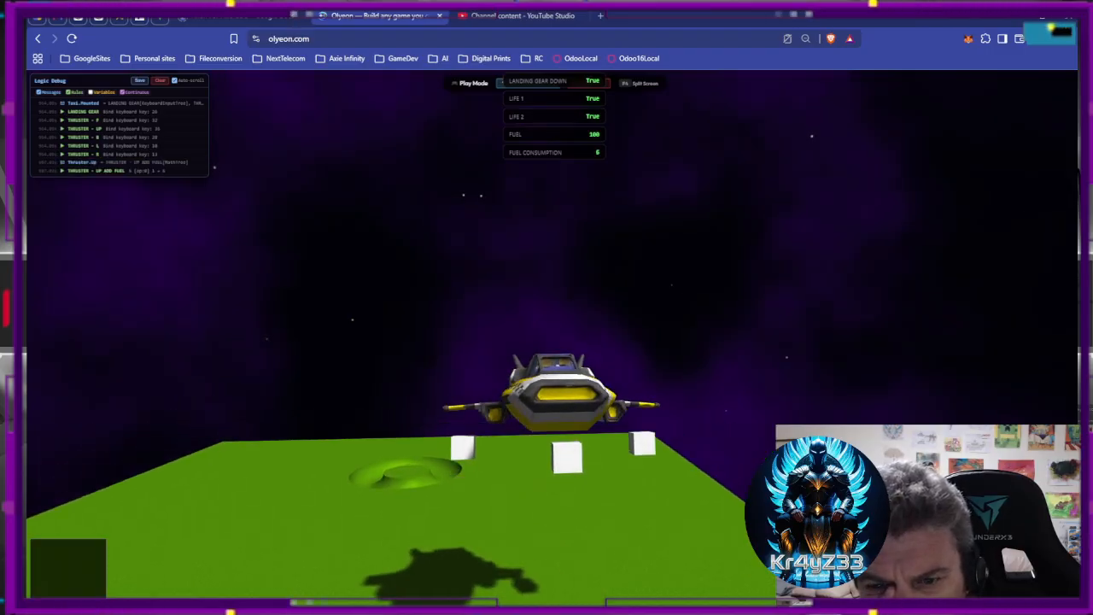
{"action": "key", "text": "w"}
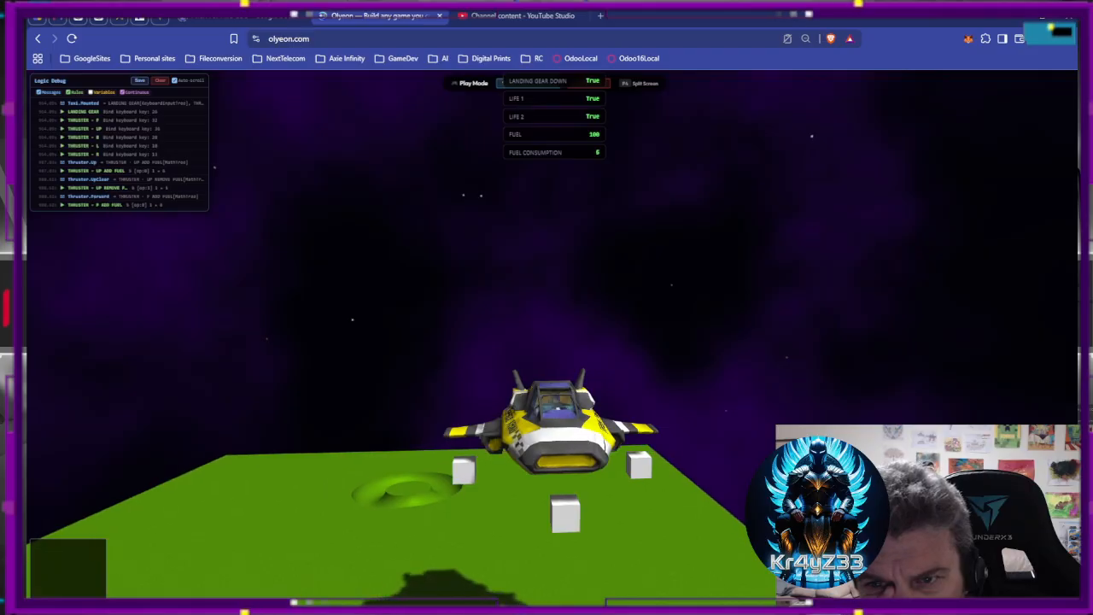
{"action": "key", "text": "s"}
{"action": "key", "text": "w"}
{"action": "key", "text": "d"}
{"action": "key", "text": "a"}
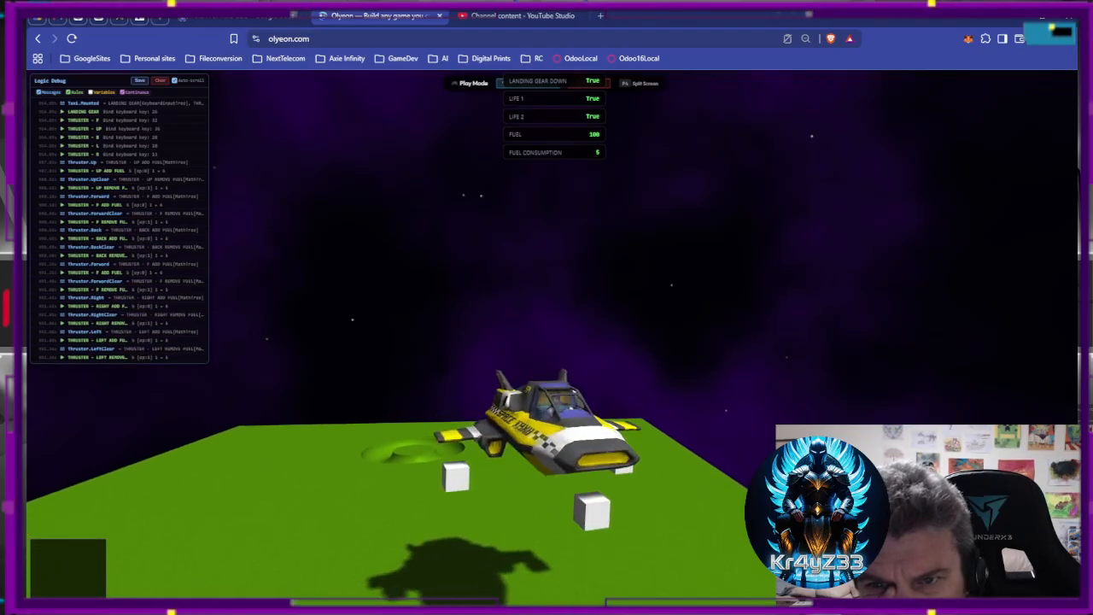
{"action": "key", "text": "d"}
{"action": "key", "text": "a"}
{"action": "key", "text": "g"}
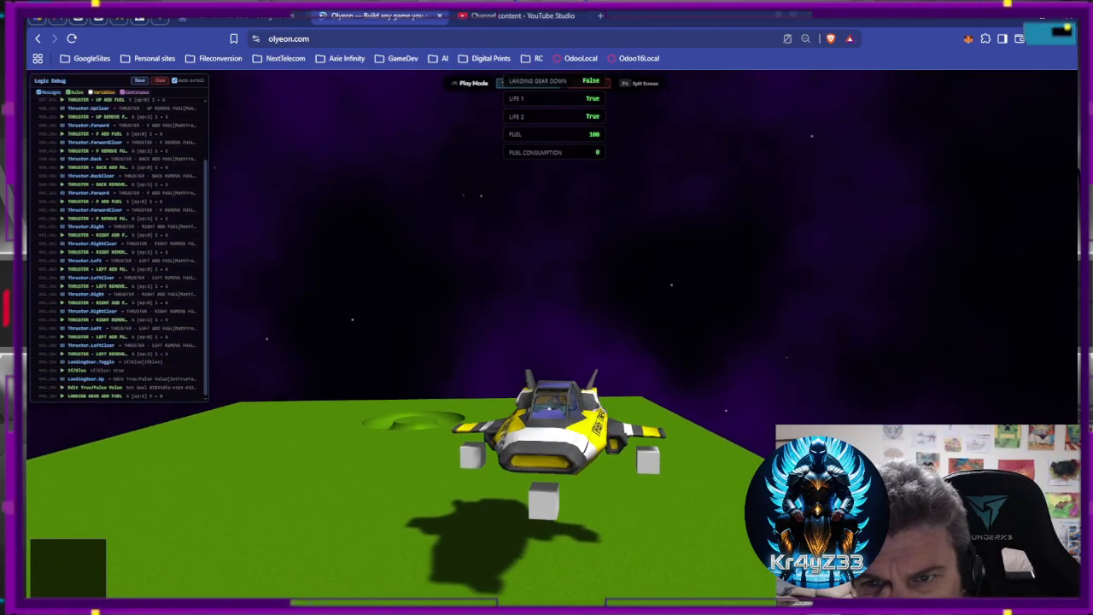
{"action": "key", "text": "space"}
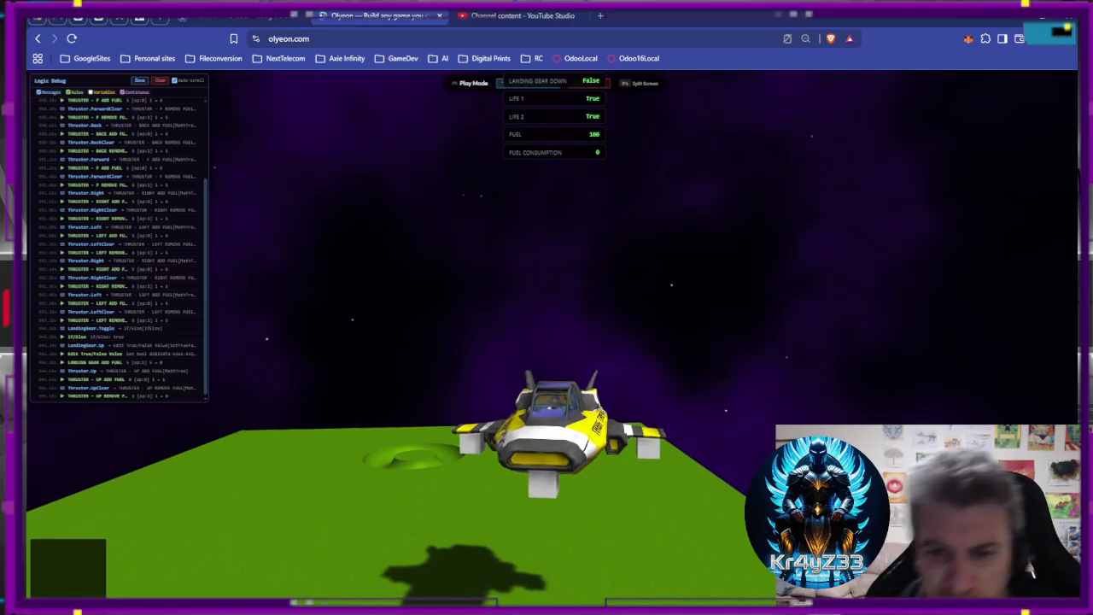
{"action": "key", "text": "Escape"}
{"action": "key", "text": "Escape"}
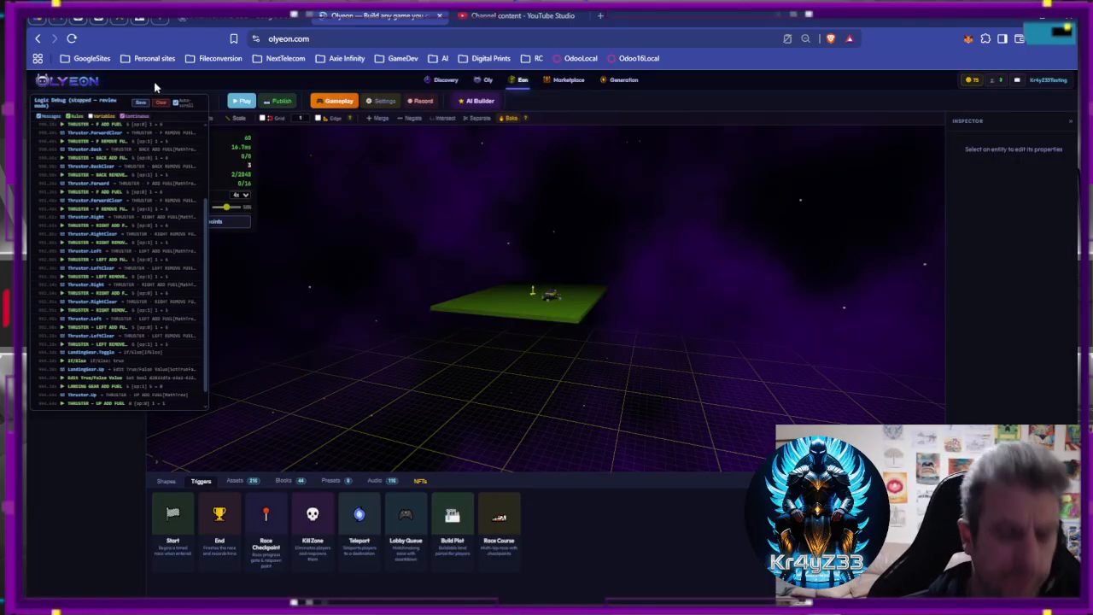
{"action": "key", "text": "Escape"}
Open the gameplay logic and review the thruster and landing gear rules on the Fuel board.
{"action": "scroll", "coordinate": [537, 263], "scroll_direction": "up", "scroll_amount": 8}
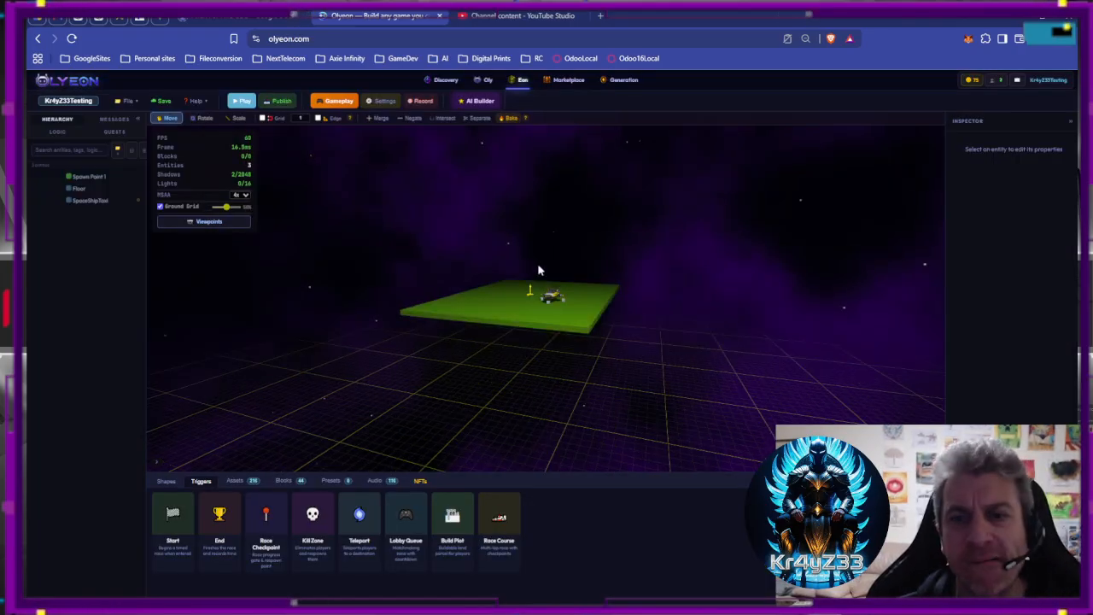
{"action": "scroll", "coordinate": [533, 279], "scroll_direction": "up", "scroll_amount": 3}
{"action": "scroll", "coordinate": [492, 287], "scroll_direction": "up", "scroll_amount": 4}
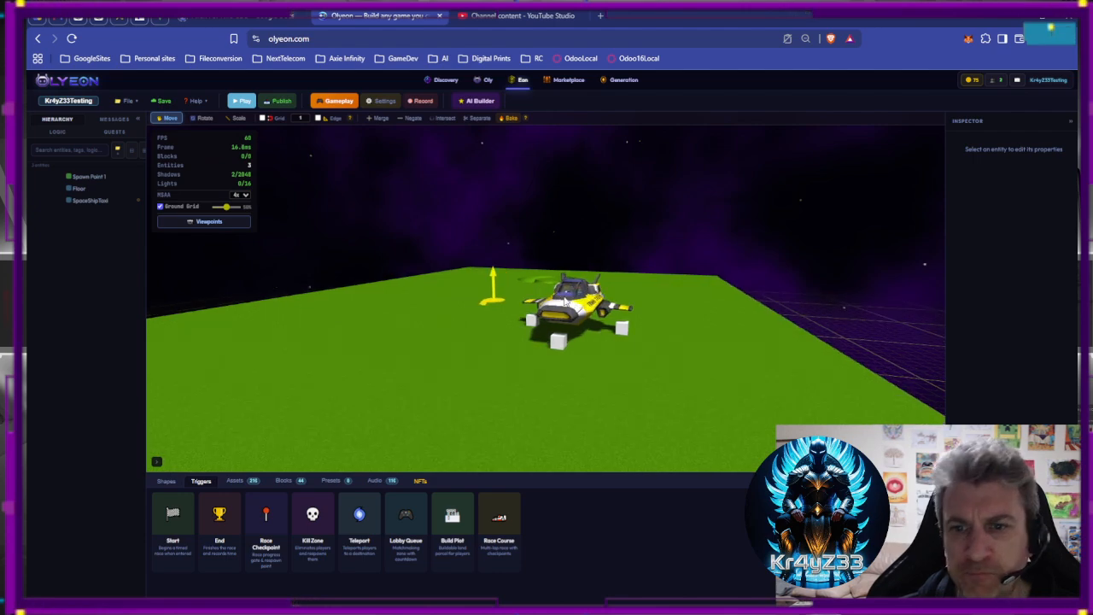
{"action": "scroll", "coordinate": [491, 287], "scroll_direction": "up", "scroll_amount": 6}
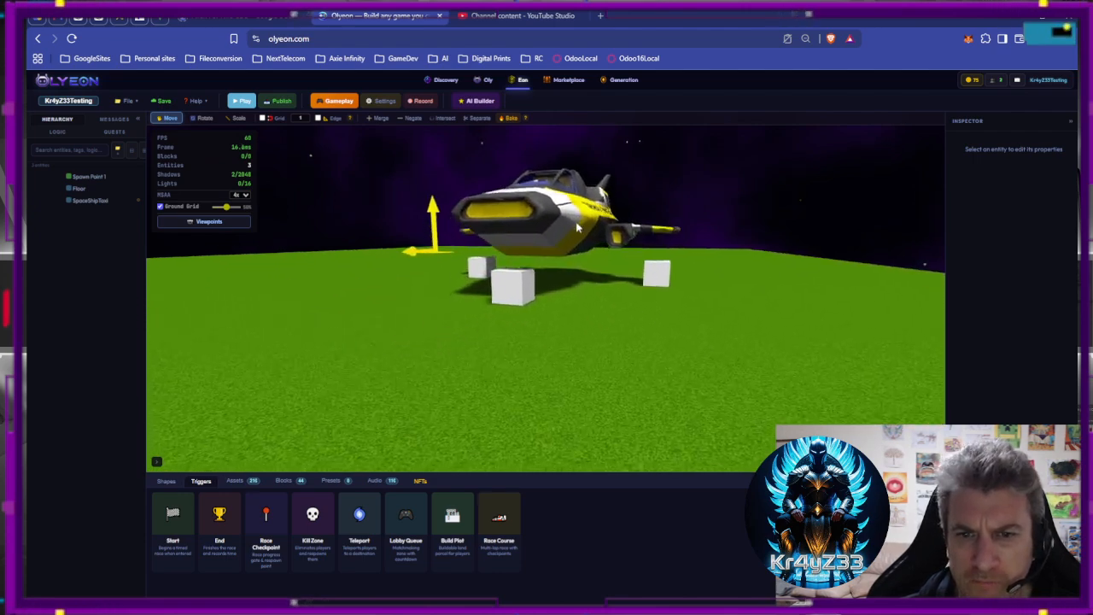
{"action": "scroll", "coordinate": [571, 262], "scroll_direction": "up", "scroll_amount": 4}
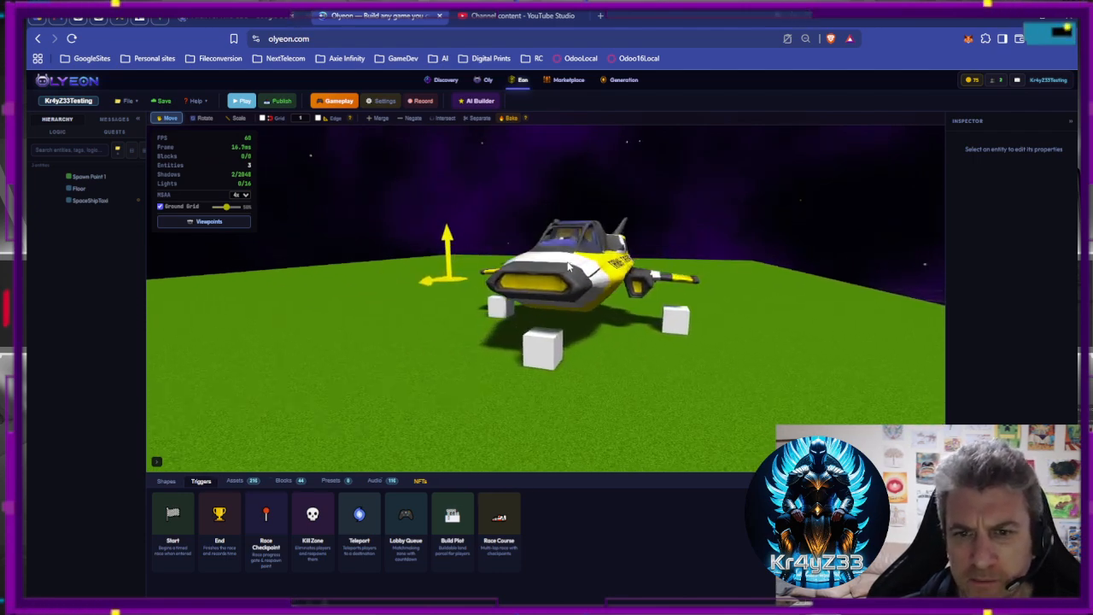
{"action": "left_click", "coordinate": [336, 101]}
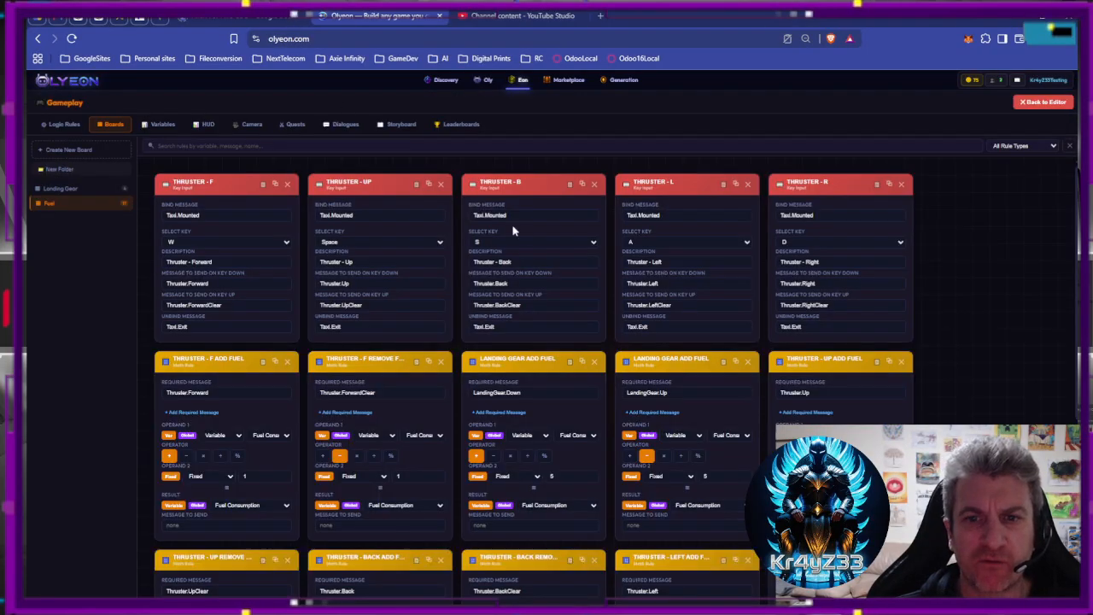
{"action": "scroll", "coordinate": [363, 276], "scroll_direction": "down", "scroll_amount": 3}
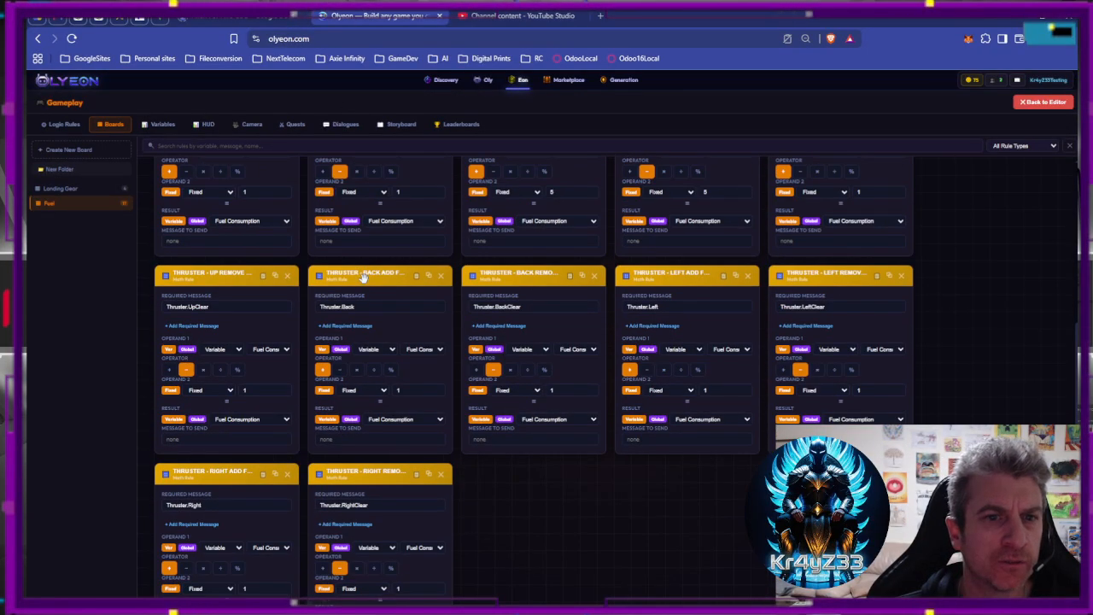
{"action": "scroll", "coordinate": [363, 276], "scroll_direction": "up", "scroll_amount": 3}
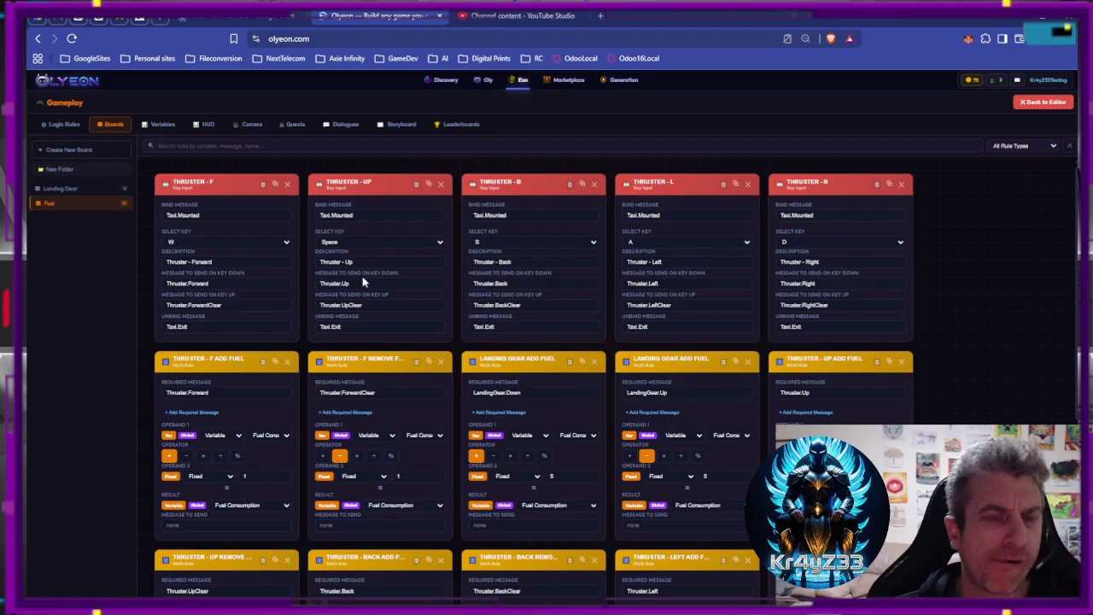
{"action": "scroll", "coordinate": [363, 282], "scroll_direction": "down", "scroll_amount": 3}
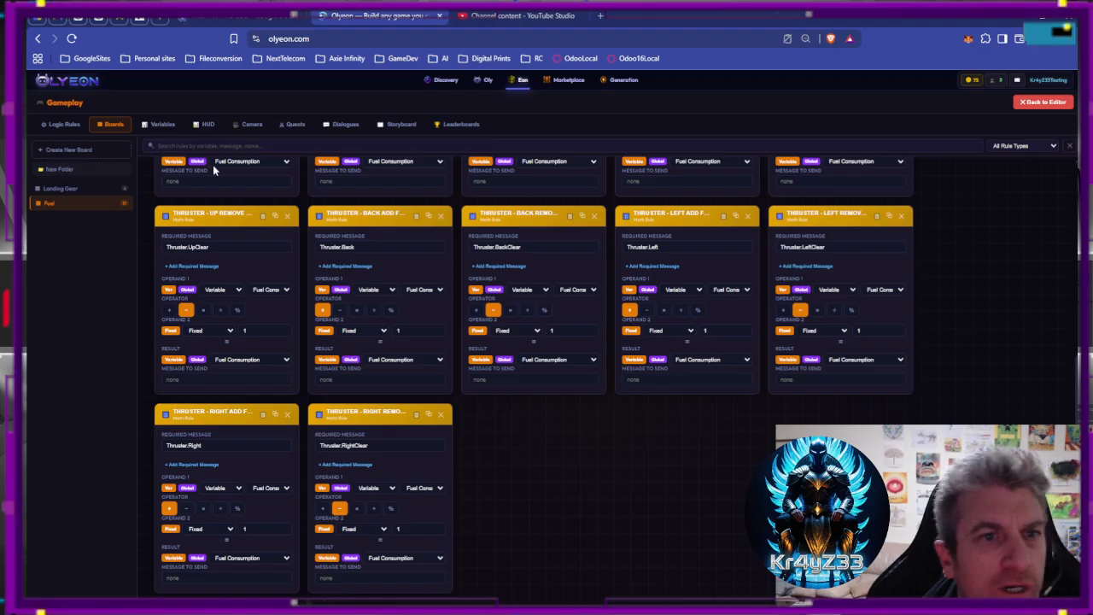
Add a gameplay variable named Fuel Consumption Timer.
{"action": "left_click", "coordinate": [157, 127]}
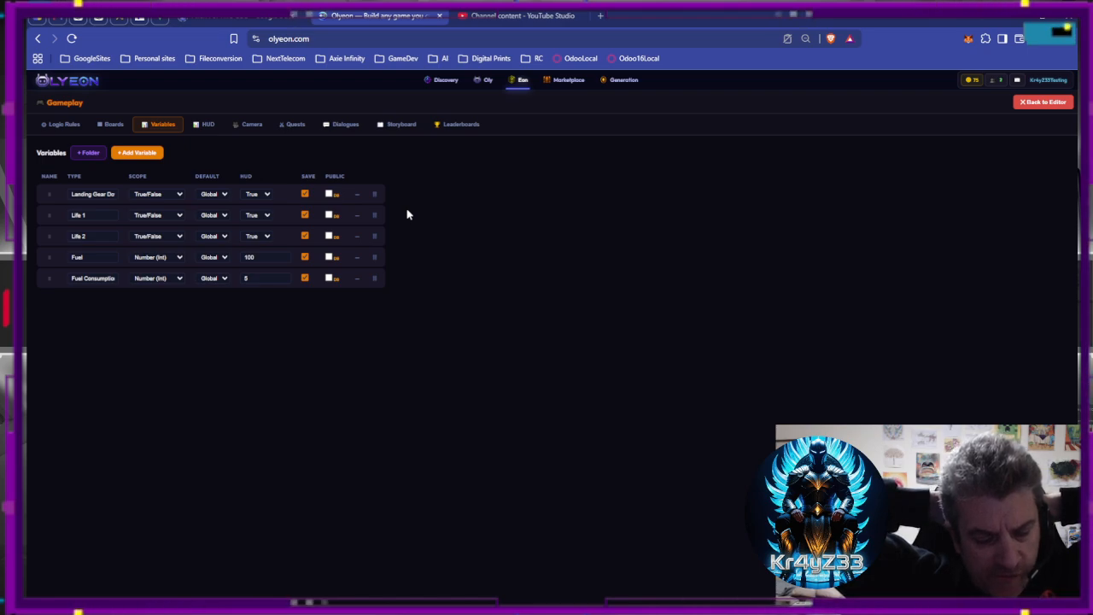
{"action": "left_click", "coordinate": [135, 154]}
{"action": "left_click", "coordinate": [112, 299]}
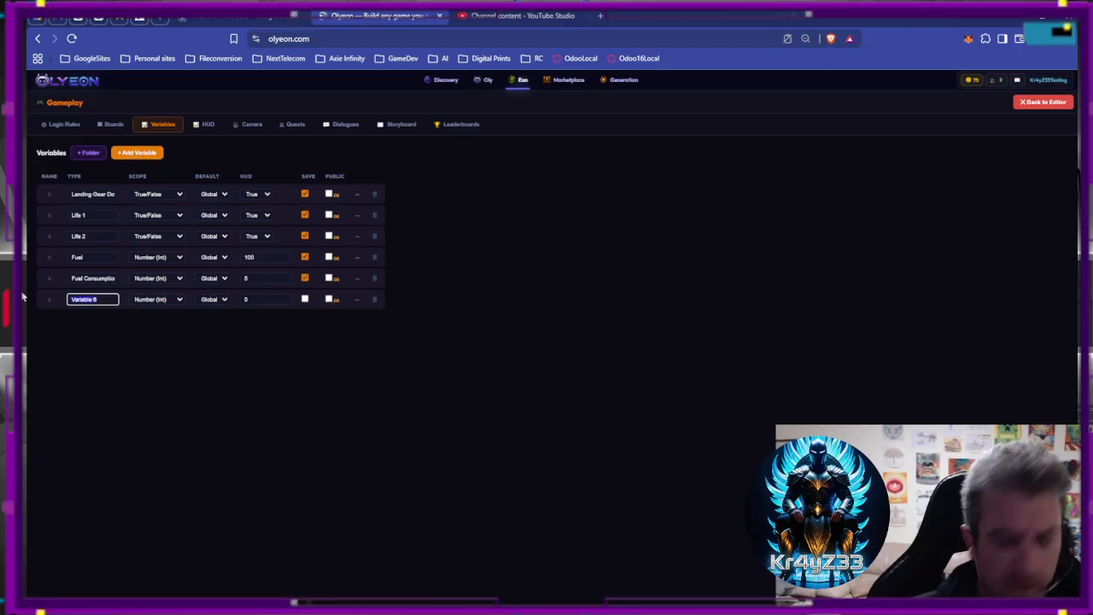
{"action": "type", "text": "f"}
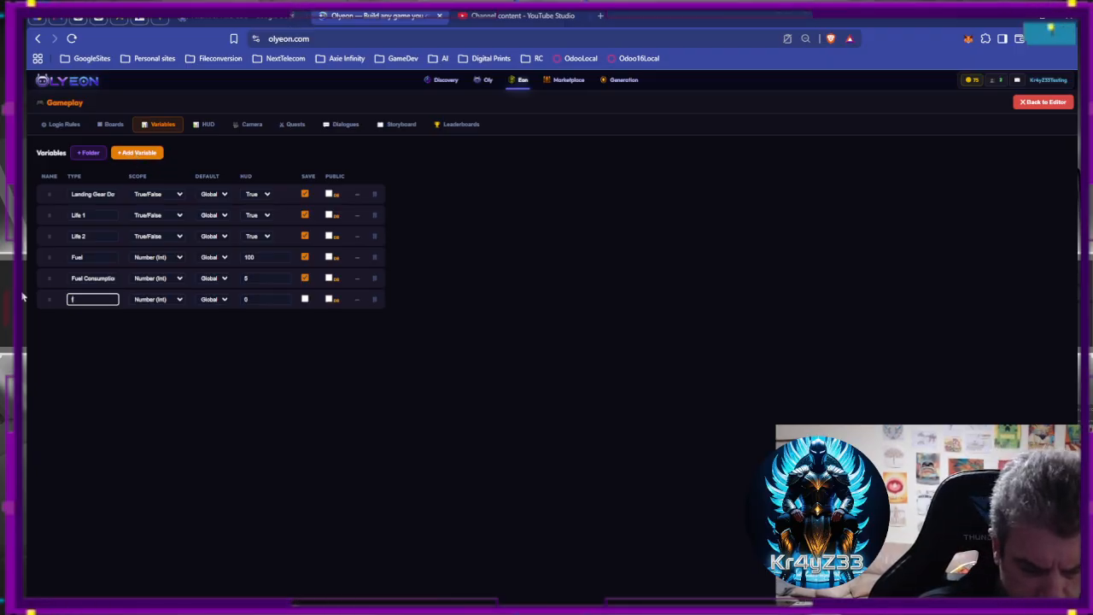
{"action": "key", "text": "BackSpace"}
{"action": "key", "text": "BackSpace"}
{"action": "key", "text": "BackSpace"}
{"action": "key", "text": "BackSpace"}
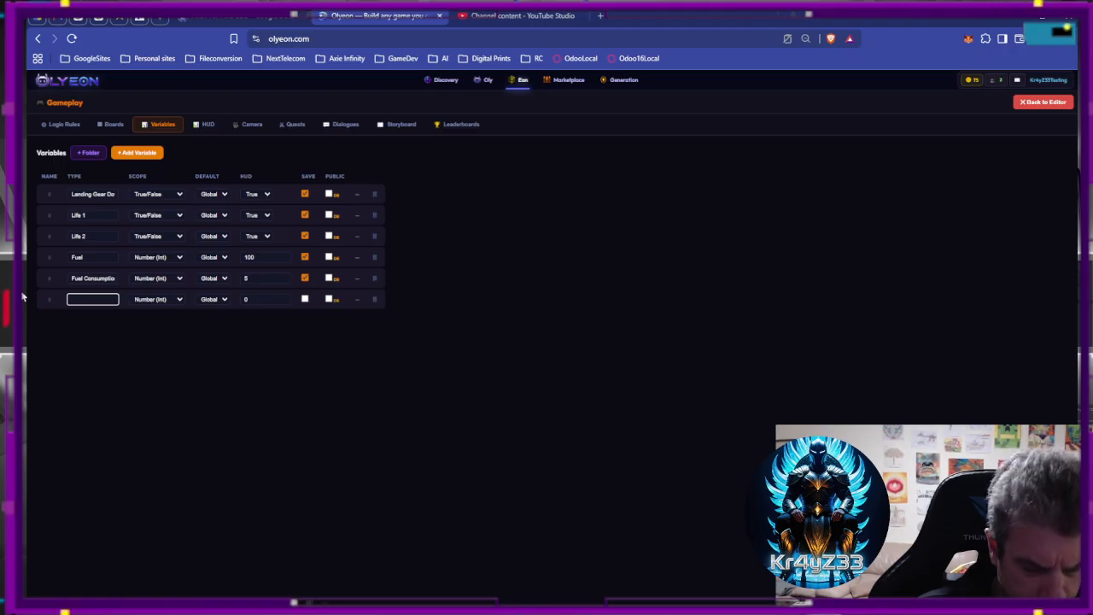
{"action": "type", "text": "Fuel Co"}
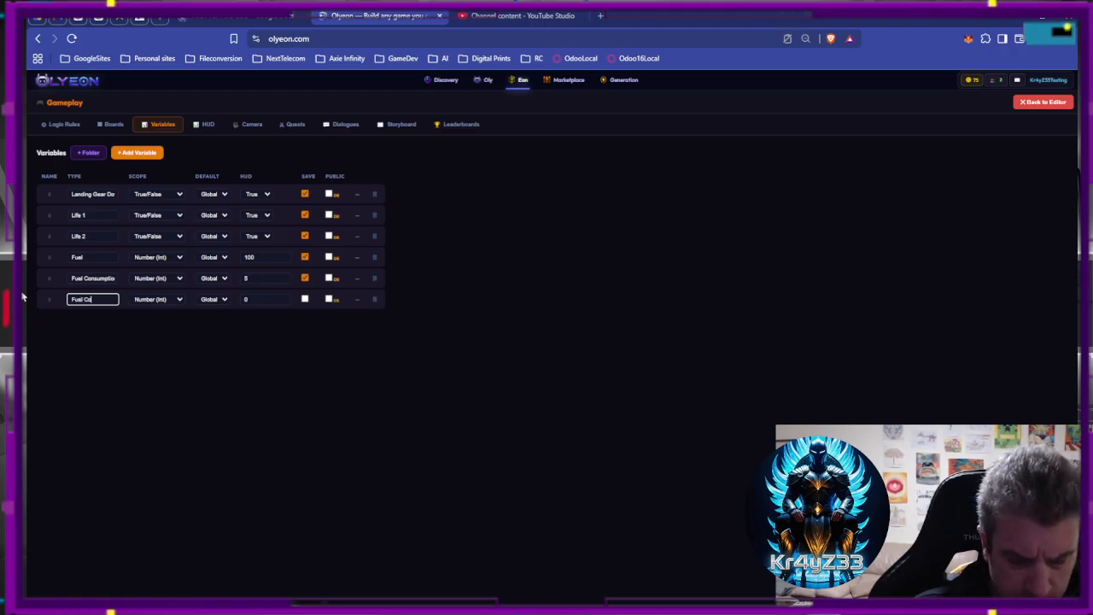
{"action": "type", "text": "nsumption"}
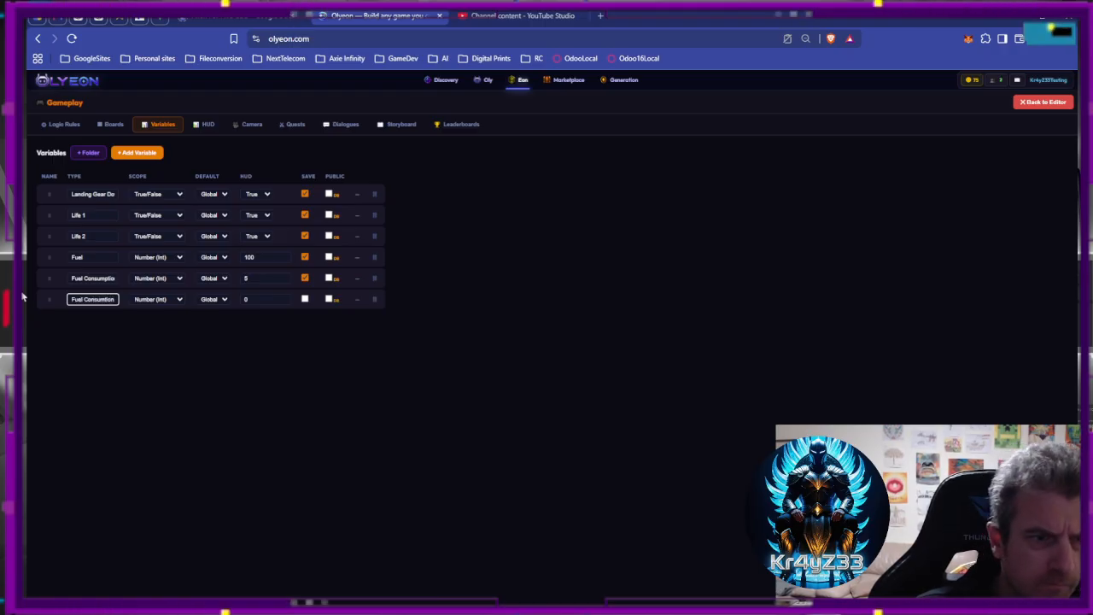
{"action": "type", "text": " Time"}
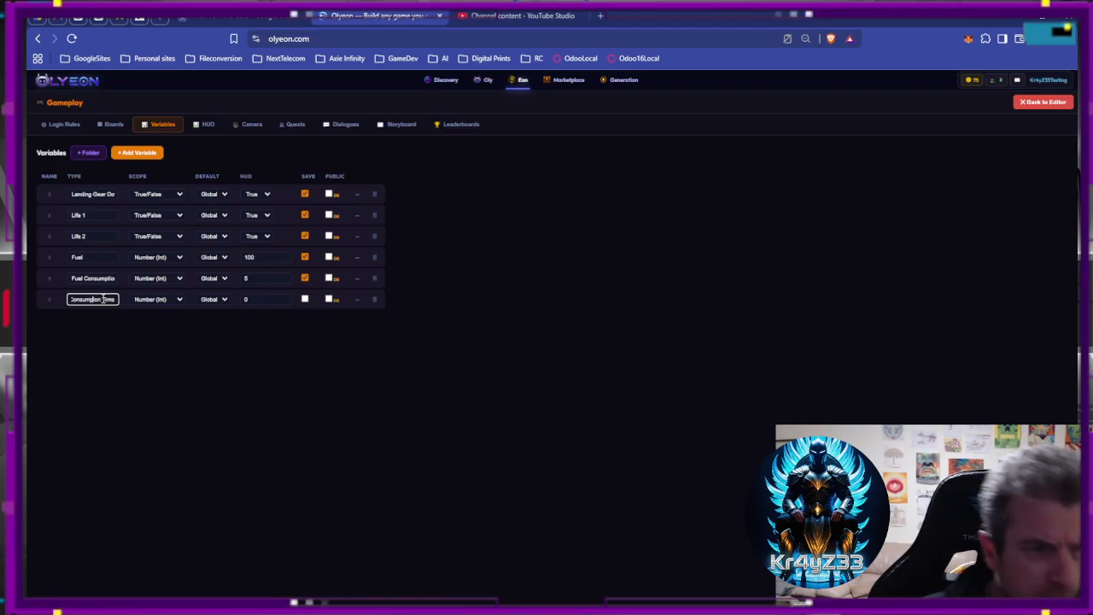
Set the Fuel Consumption Timer variable's type to Time and enable its HUD display.
{"action": "left_click", "coordinate": [158, 302]}
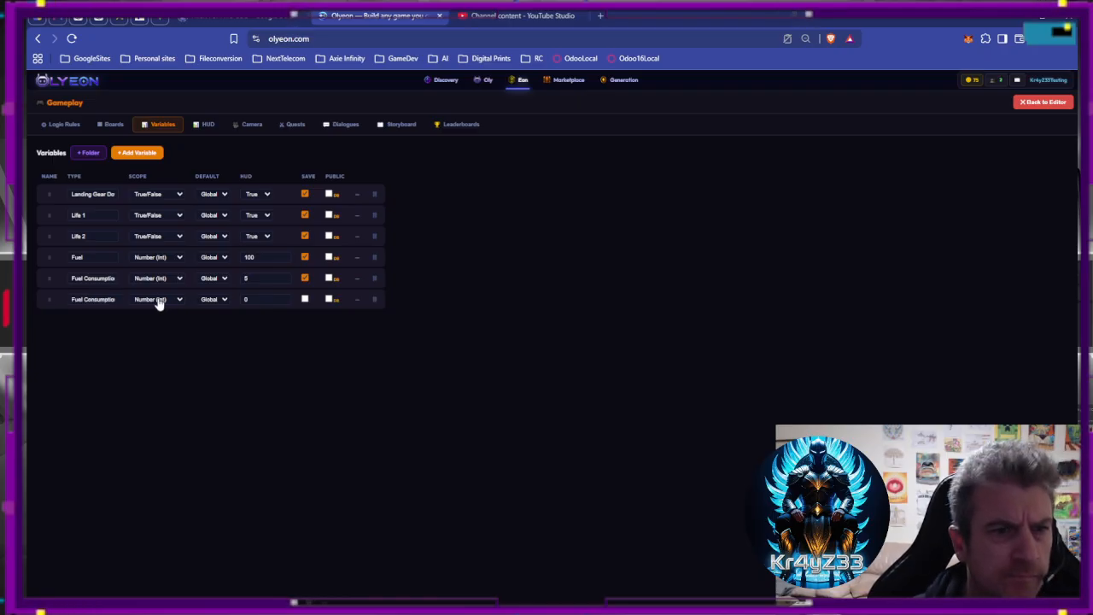
{"action": "left_click", "coordinate": [155, 352]}
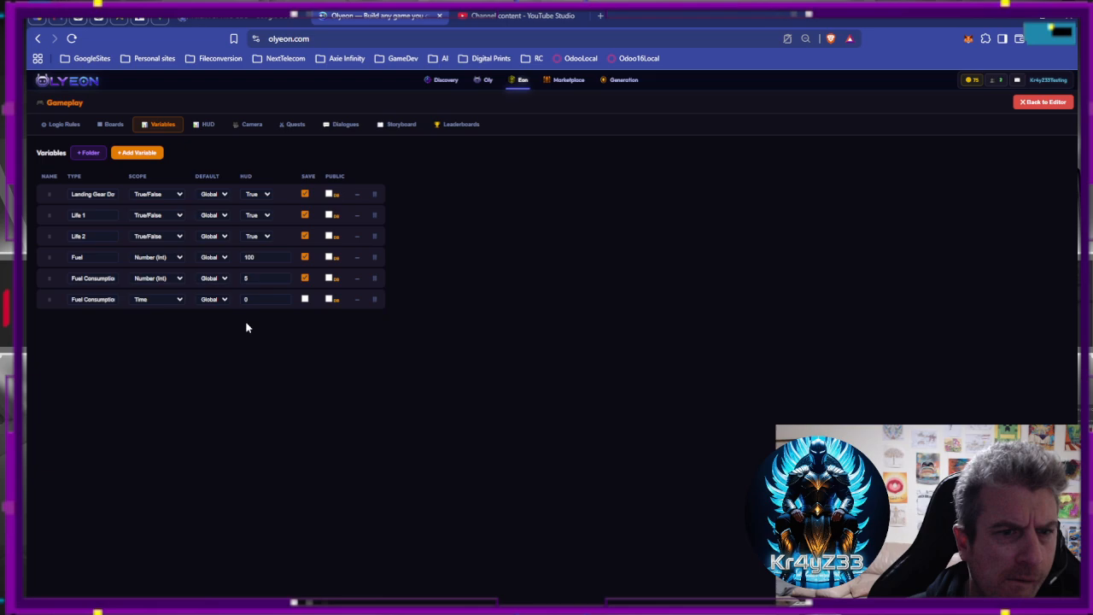
{"action": "left_click", "coordinate": [305, 300]}
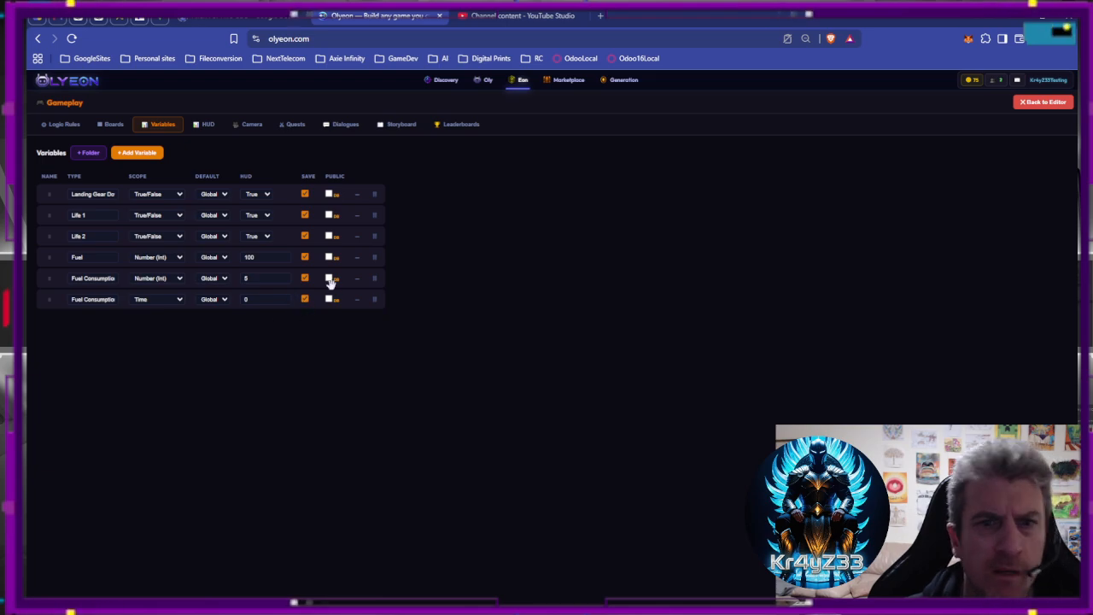
Assign the Fuel Consumption Timer element to Variable Group 1 in the Default HUD.
{"action": "left_click", "coordinate": [207, 124]}
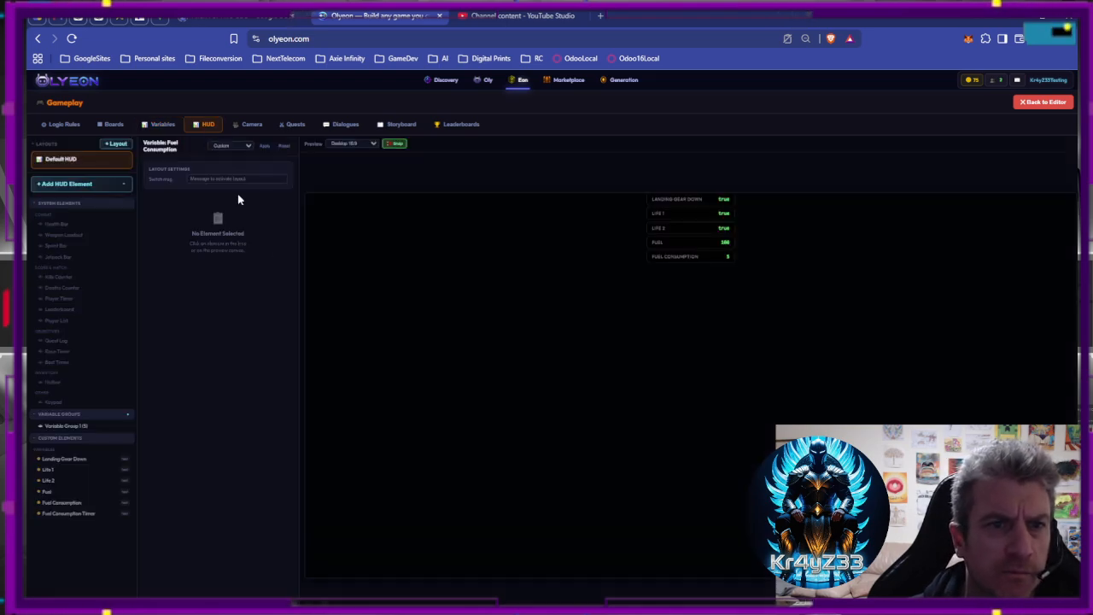
{"action": "left_click", "coordinate": [70, 513]}
{"action": "left_click", "coordinate": [207, 212]}
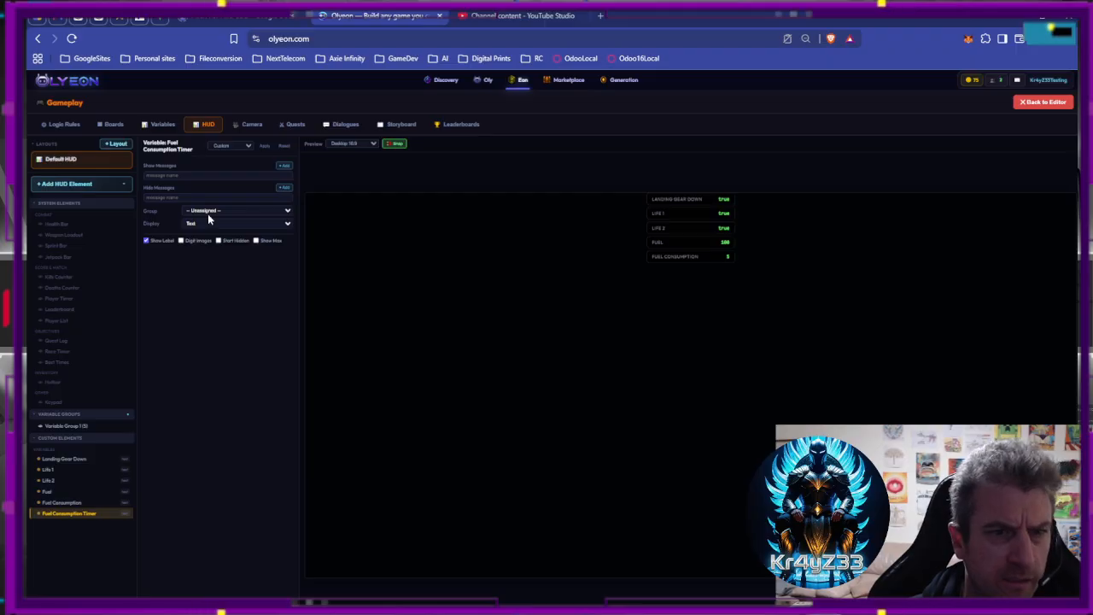
{"action": "left_click", "coordinate": [211, 234]}
{"action": "left_click", "coordinate": [214, 310]}
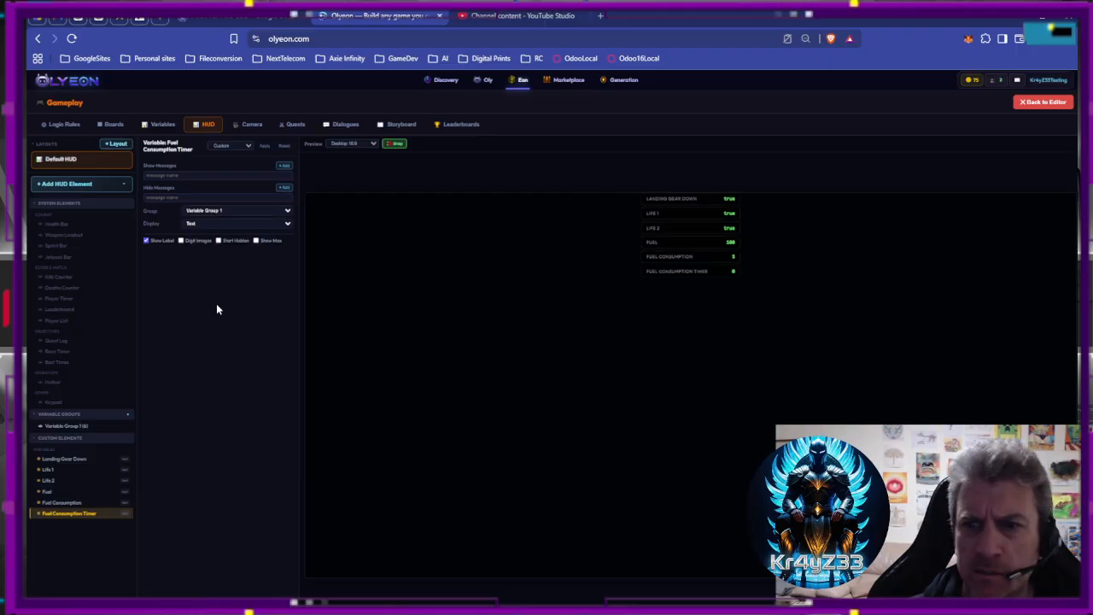
Add a Start Timer rule to the Fuel board and name it FUEL CONSUMPTION TIMER.
{"action": "left_click", "coordinate": [123, 124]}
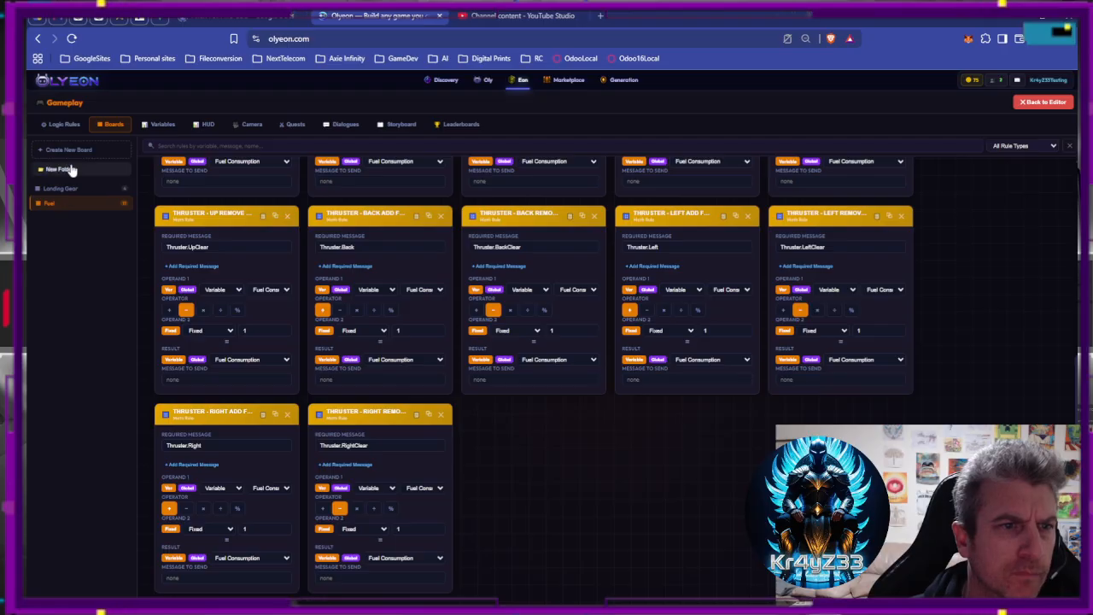
{"action": "scroll", "coordinate": [503, 403], "scroll_direction": "up", "scroll_amount": 2}
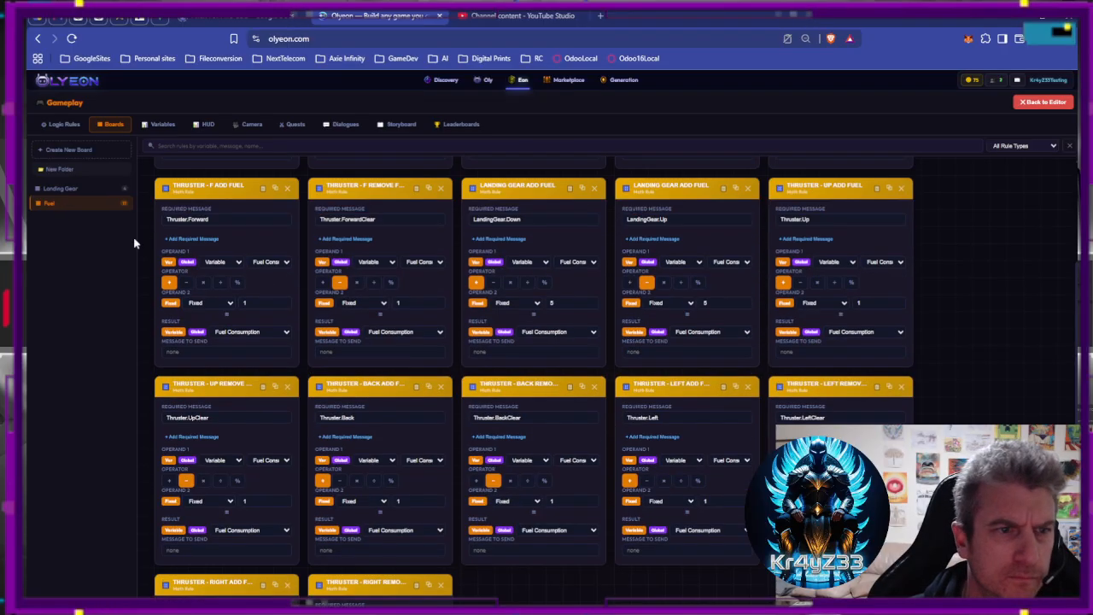
{"action": "left_click", "coordinate": [61, 124]}
{"action": "scroll", "coordinate": [75, 222], "scroll_direction": "down", "scroll_amount": 5}
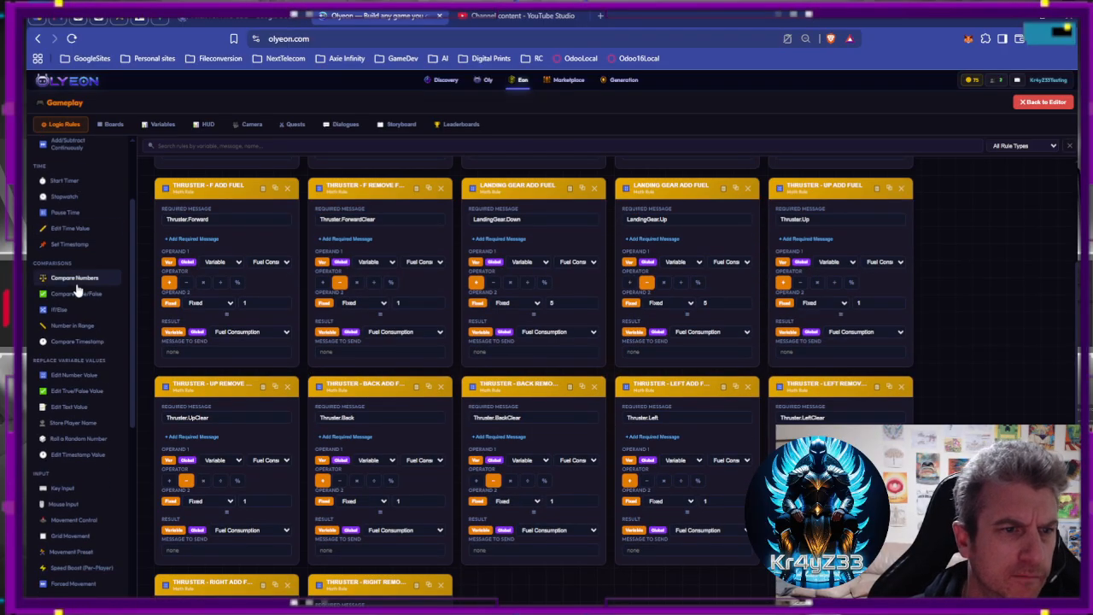
{"action": "left_click", "coordinate": [65, 180]}
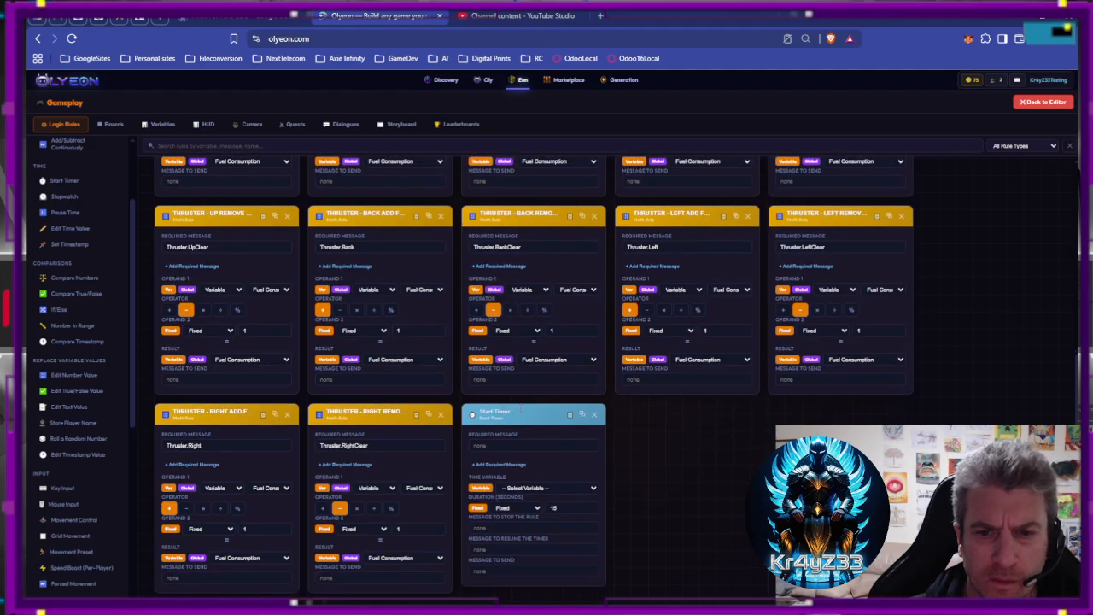
{"action": "type", "text": "FUEL"}
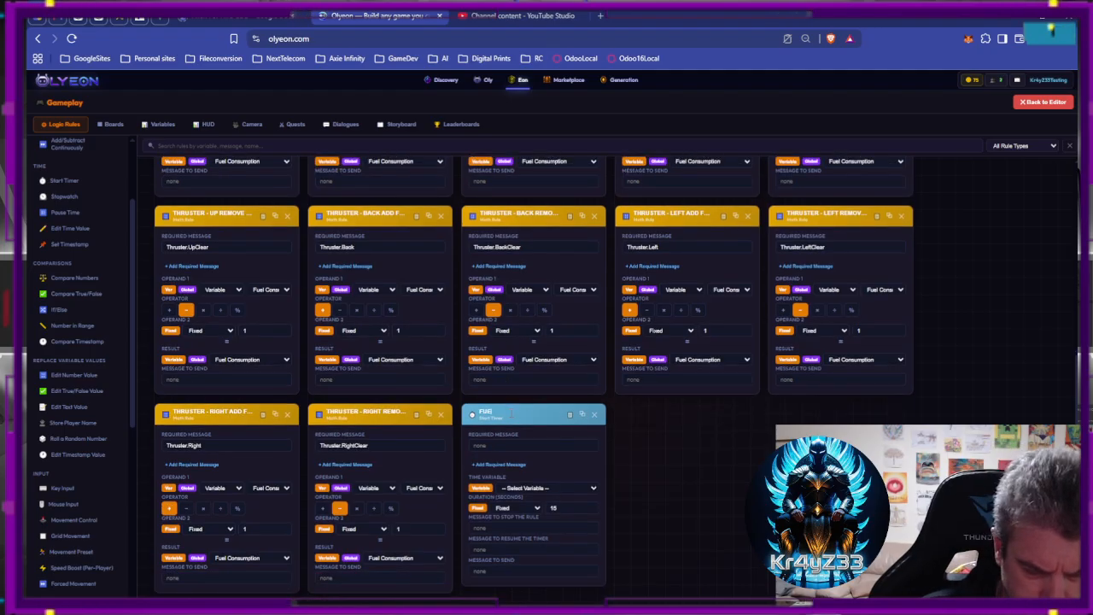
{"action": "type", "text": " CONSUM"}
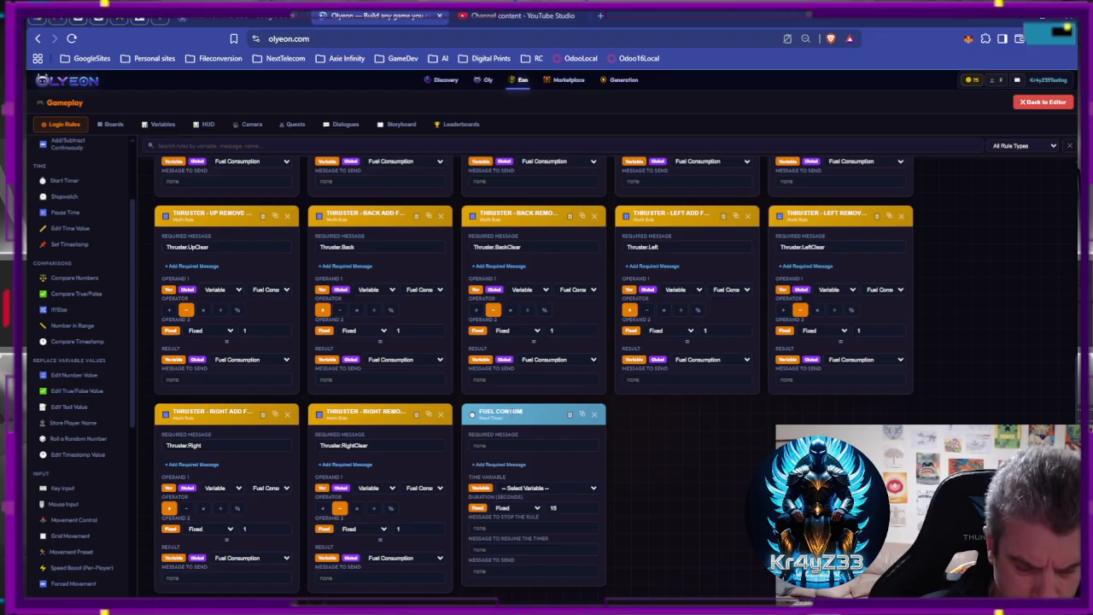
{"action": "type", "text": "PTION TIMER"}
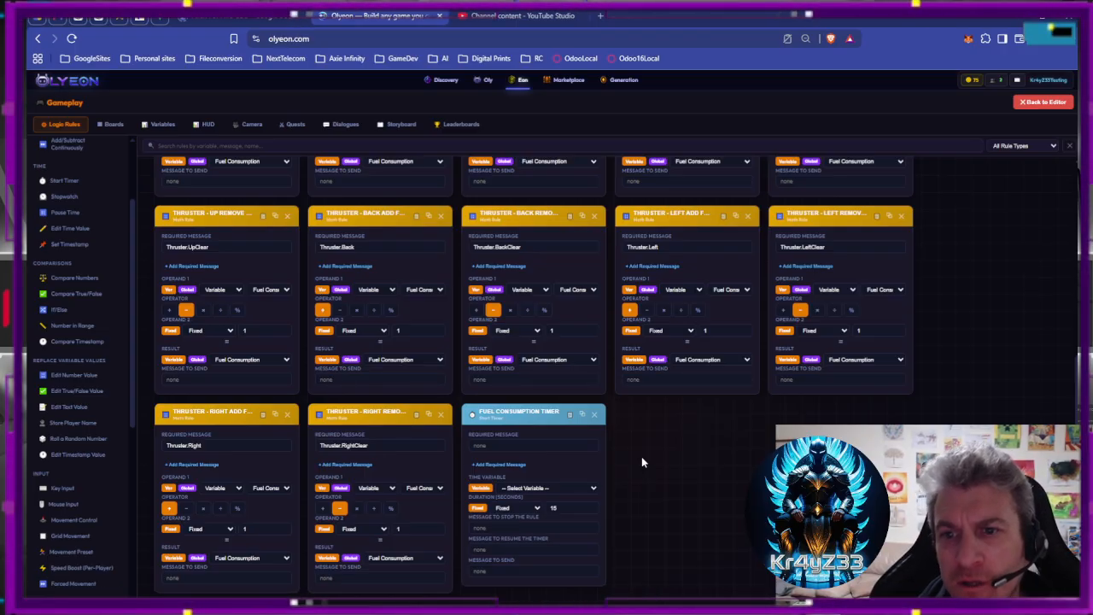
Compare the thruster key input rules with the add and remove fuel rules and the new timer rule.
{"action": "scroll", "coordinate": [556, 415], "scroll_direction": "up", "scroll_amount": 4}
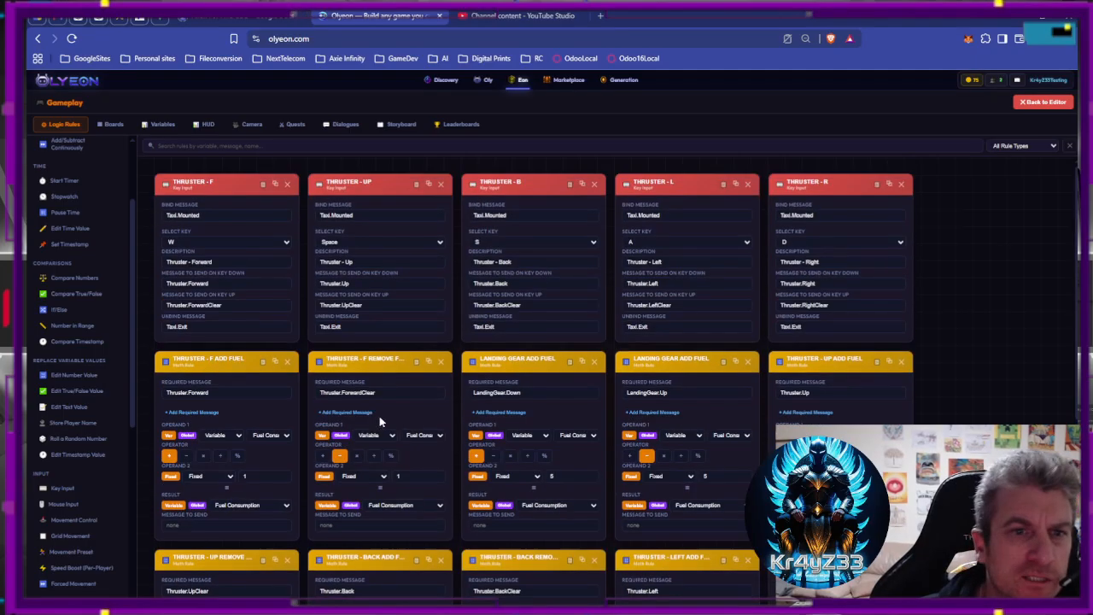
{"action": "scroll", "coordinate": [402, 362], "scroll_direction": "down", "scroll_amount": 4}
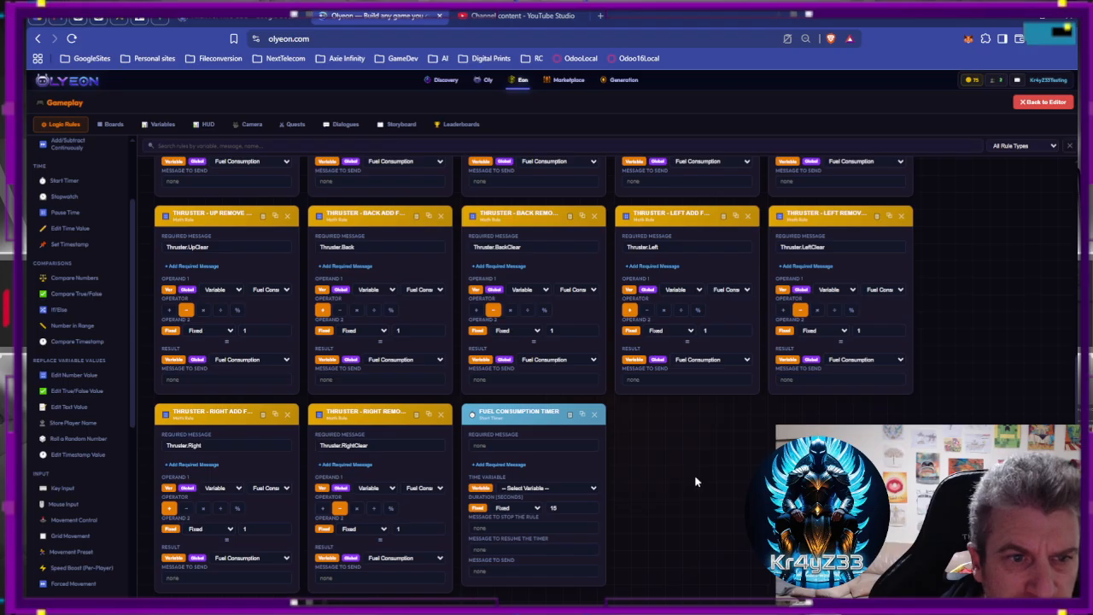
{"action": "scroll", "coordinate": [697, 482], "scroll_direction": "up", "scroll_amount": 4}
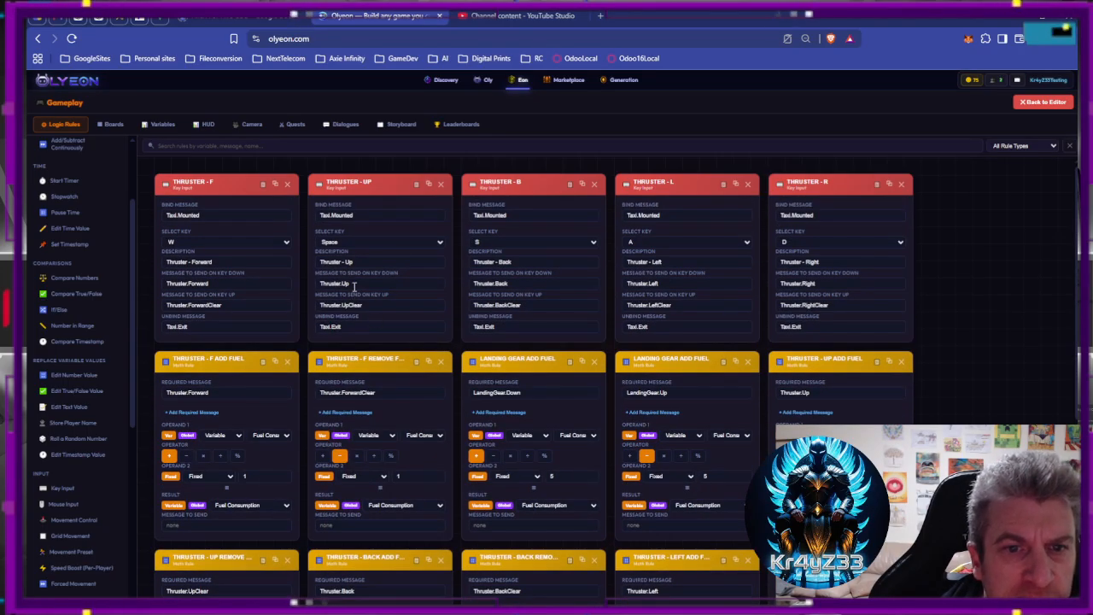
{"action": "scroll", "coordinate": [564, 419], "scroll_direction": "down", "scroll_amount": 4}
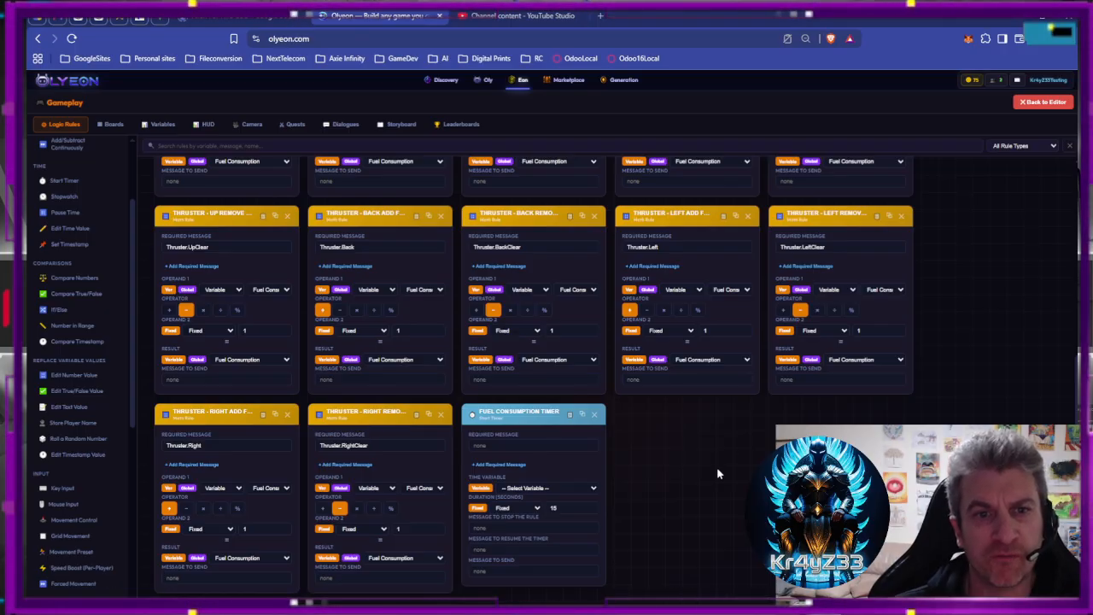
{"action": "scroll", "coordinate": [610, 356], "scroll_direction": "up", "scroll_amount": 4}
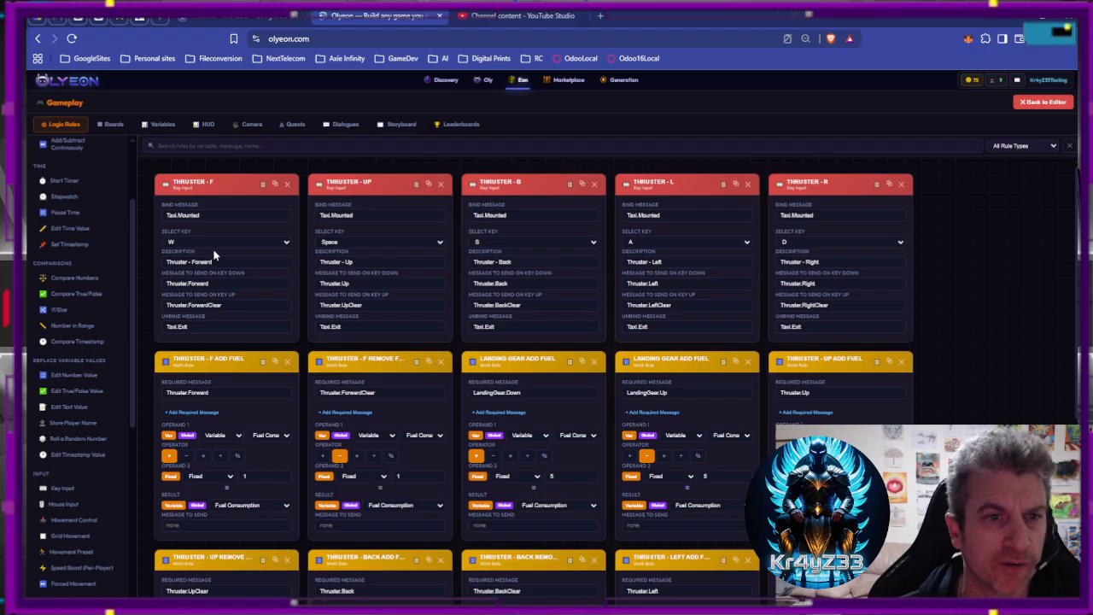
{"action": "scroll", "coordinate": [245, 286], "scroll_direction": "down", "scroll_amount": 4}
{"action": "scroll", "coordinate": [282, 316], "scroll_direction": "up", "scroll_amount": 4}
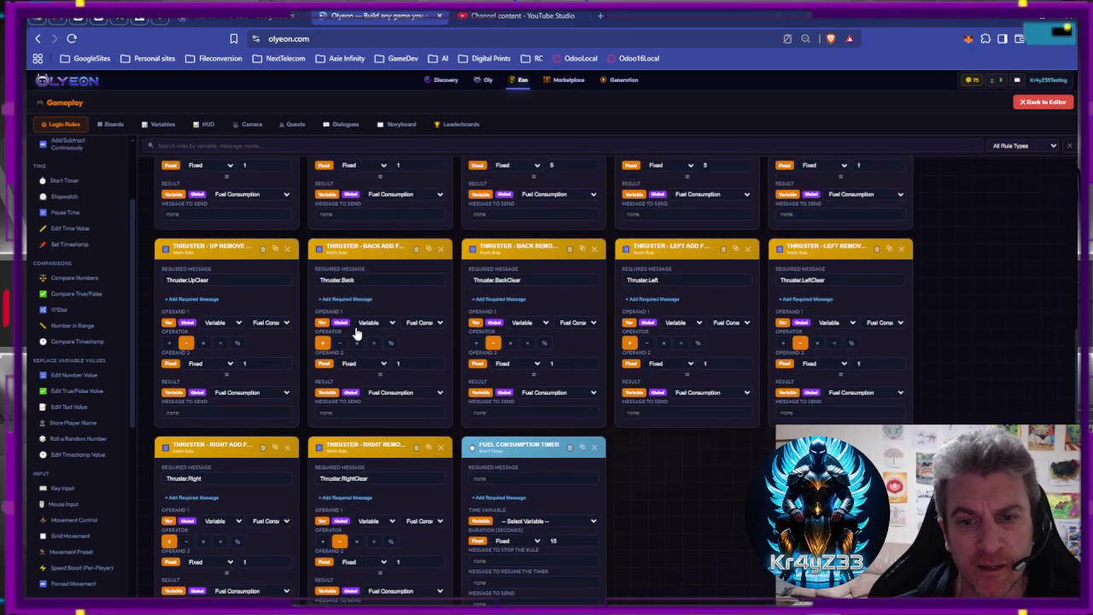
{"action": "scroll", "coordinate": [351, 335], "scroll_direction": "down", "scroll_amount": 3}
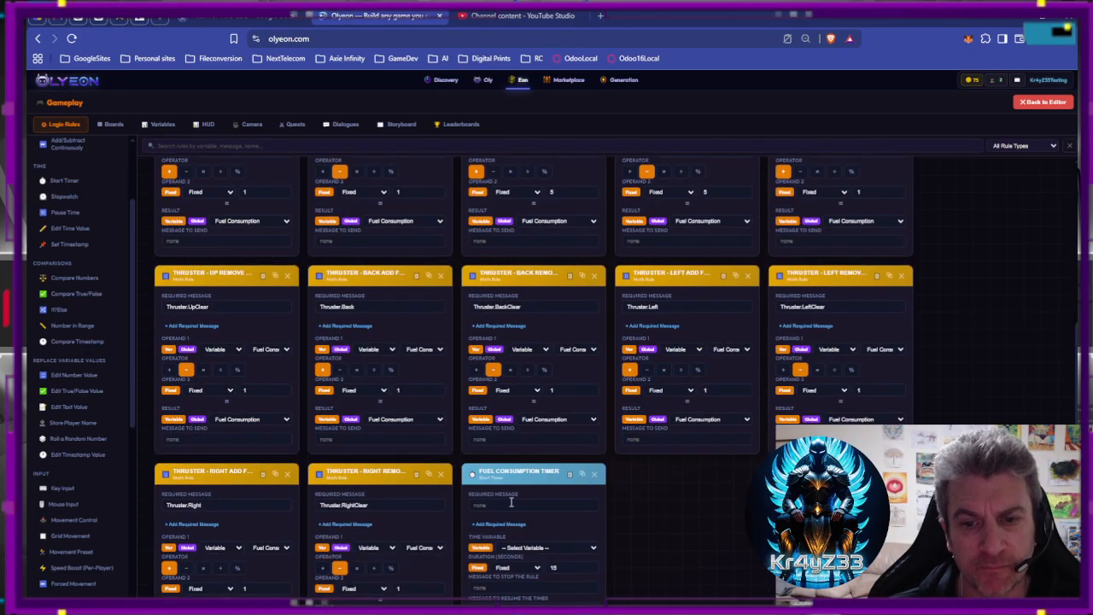
{"action": "scroll", "coordinate": [518, 517], "scroll_direction": "up", "scroll_amount": 3}
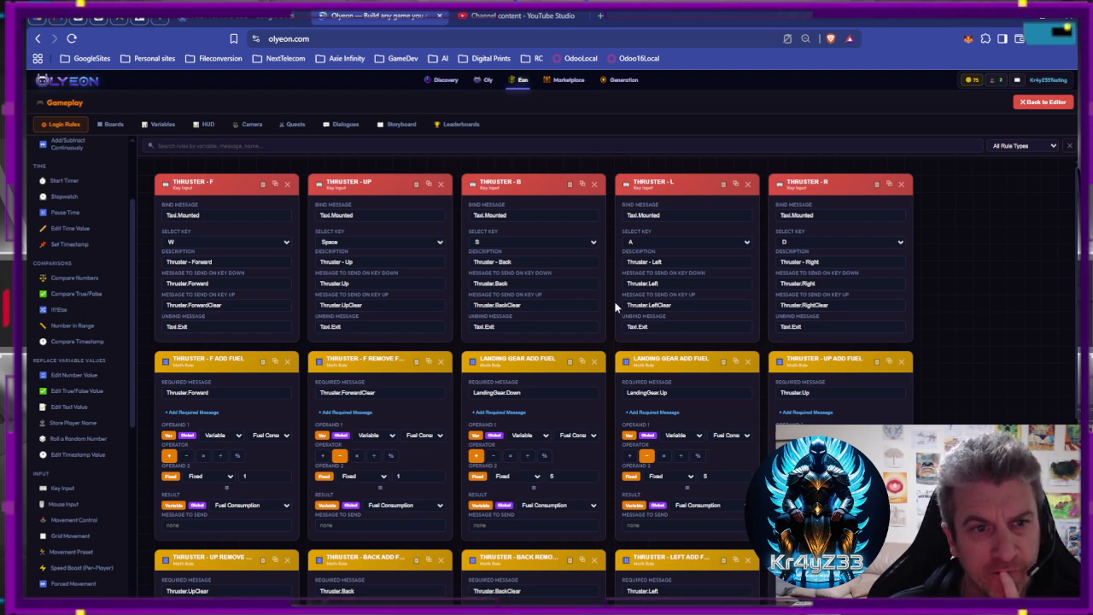
{"action": "scroll", "coordinate": [614, 307], "scroll_direction": "down", "scroll_amount": 4}
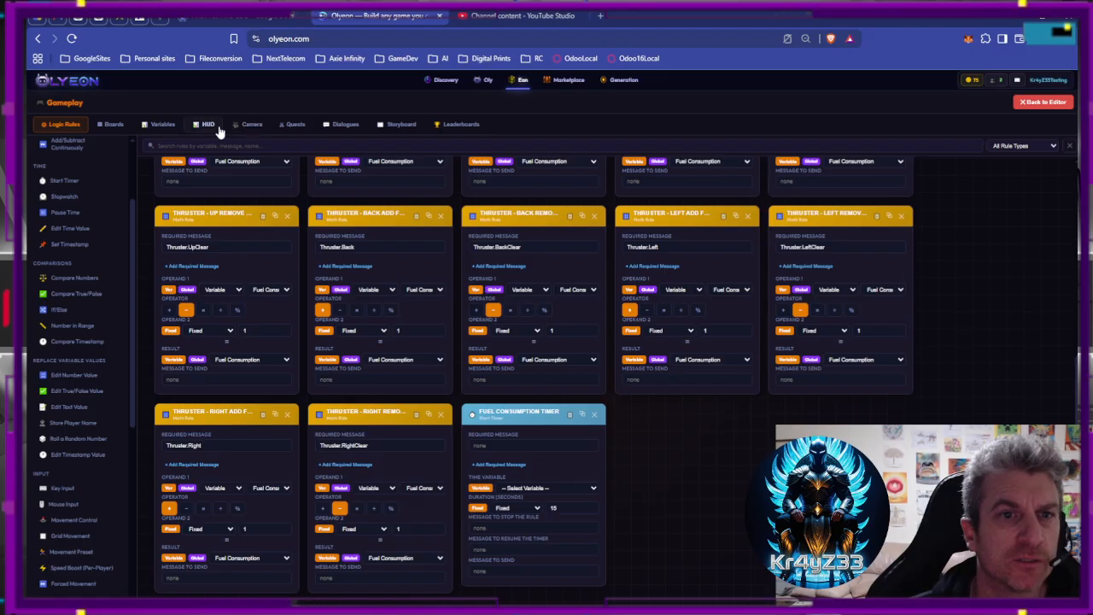
Add a gameplay variable named Thrusters In Use.
{"action": "left_click", "coordinate": [162, 125]}
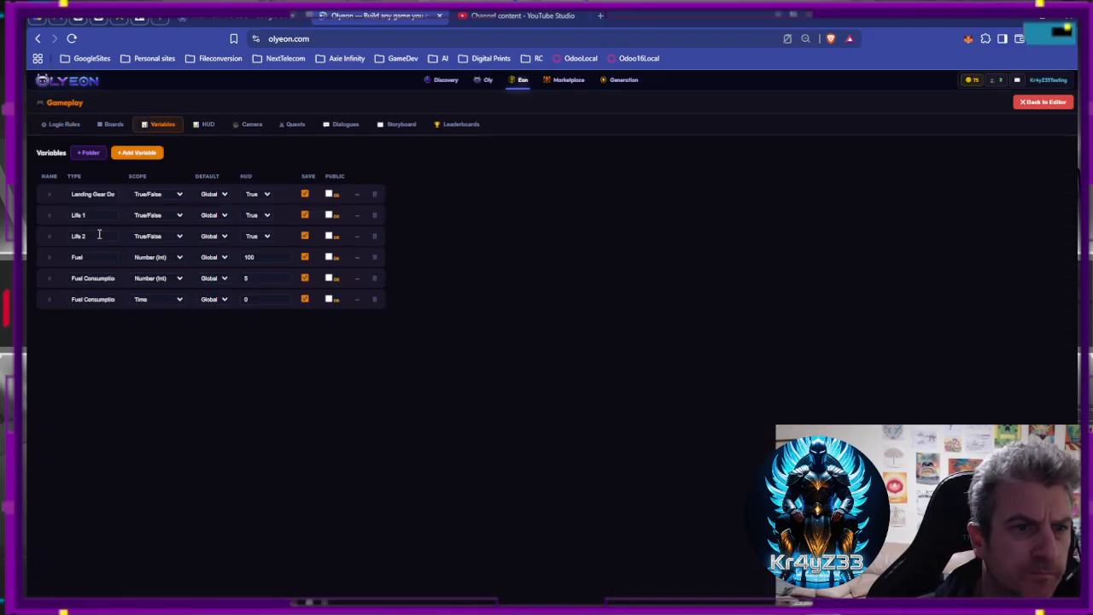
{"action": "left_click", "coordinate": [132, 153]}
{"action": "left_click", "coordinate": [108, 319]}
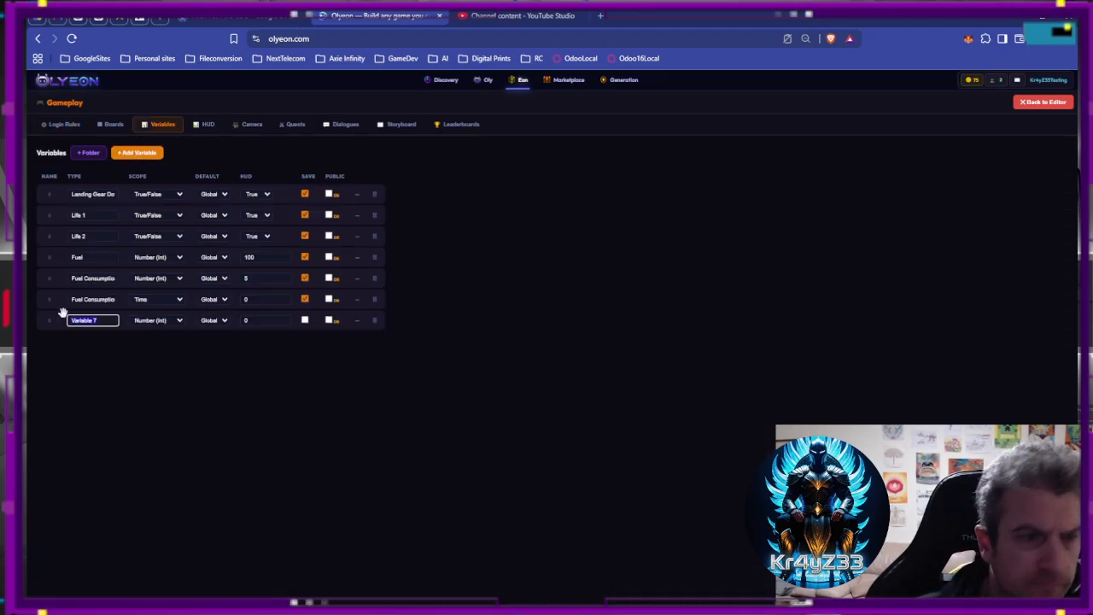
{"action": "type", "text": "Thur"}
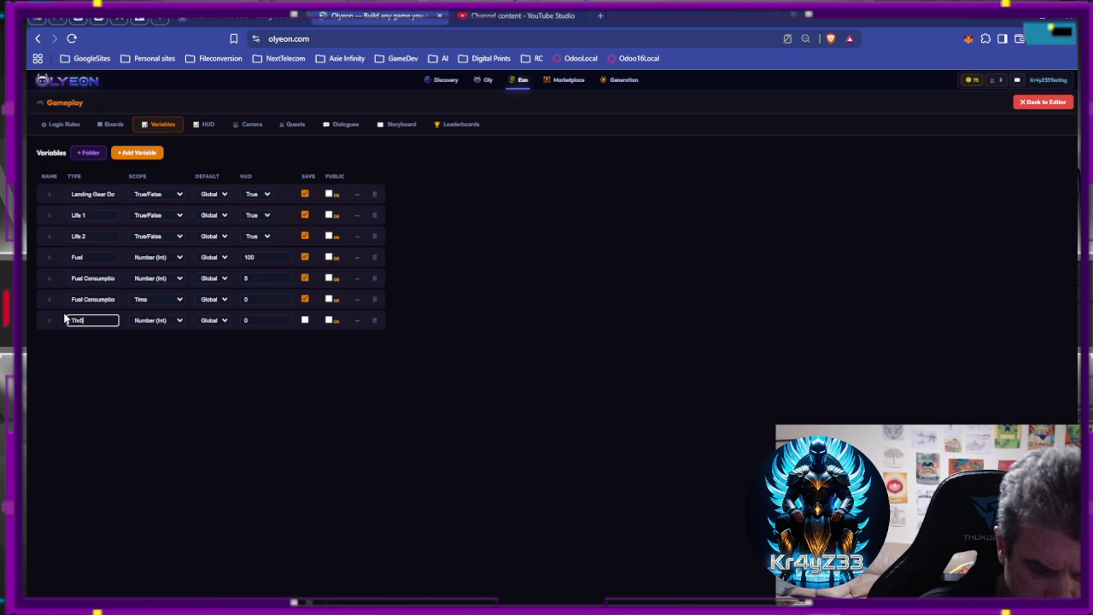
{"action": "key", "text": "BackSpace"}
{"action": "key", "text": "BackSpace"}
{"action": "key", "text": "BackSpace"}
{"action": "type", "text": "hrus"}
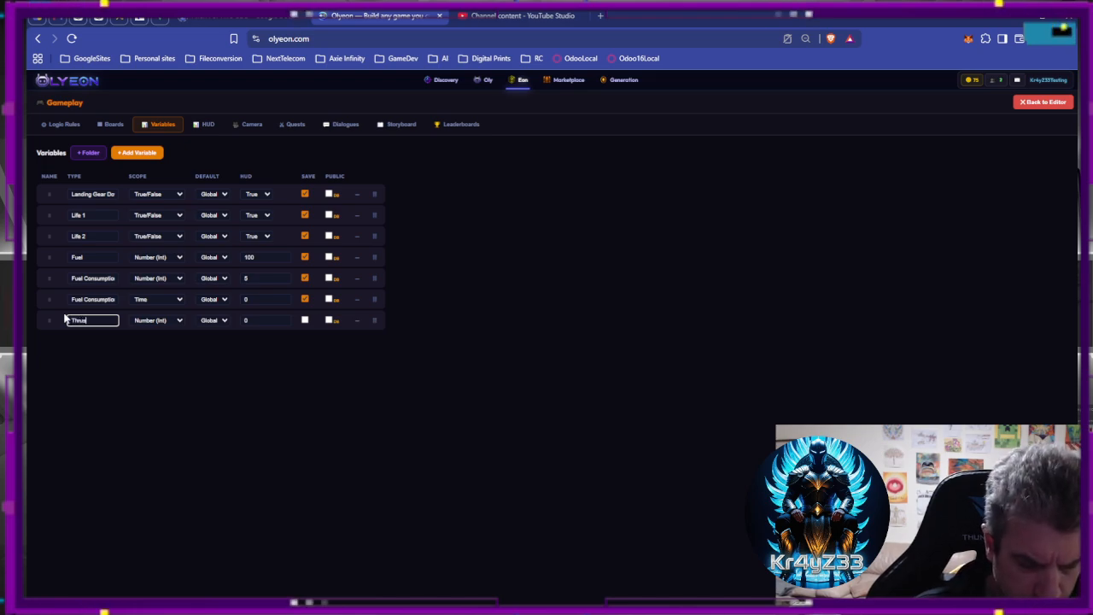
{"action": "type", "text": "ters In "}
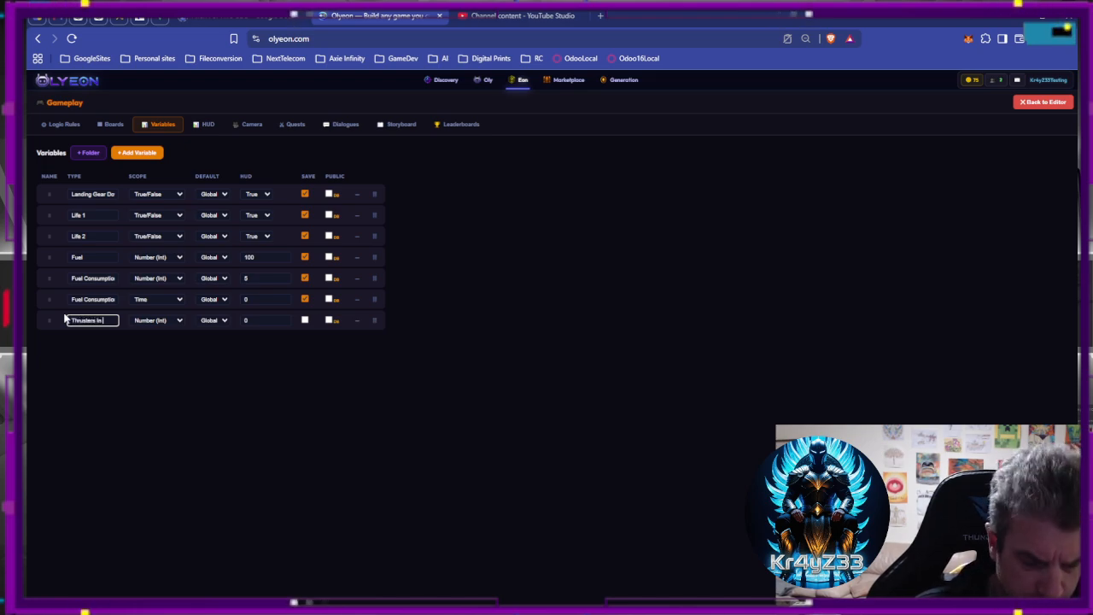
{"action": "type", "text": "Use"}
{"action": "left_click", "coordinate": [197, 363]}
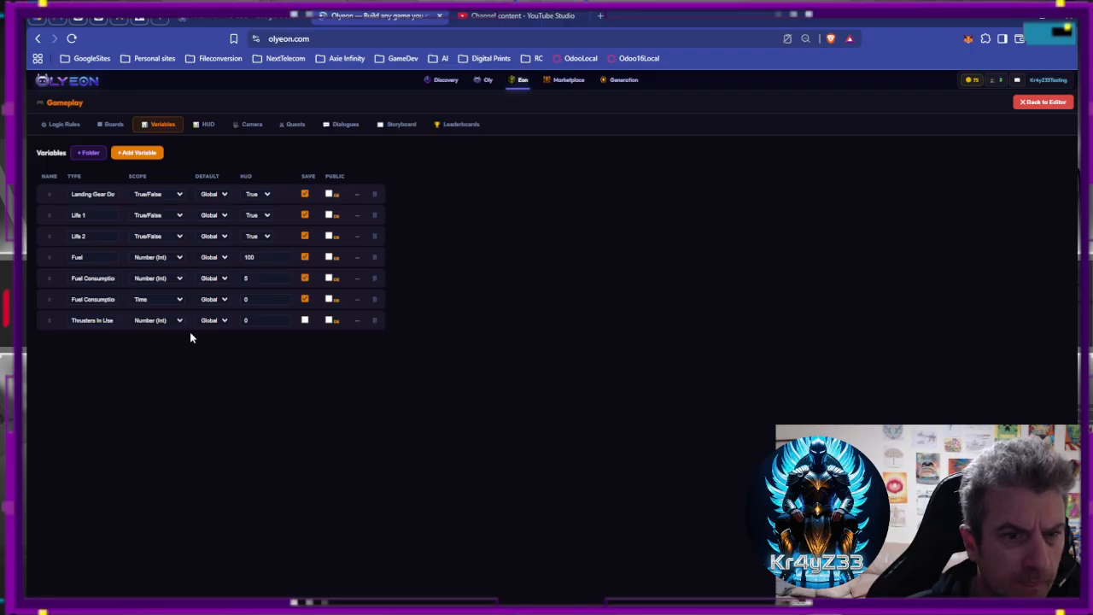
Show the Thrusters In Use variable on the HUD and assign its element to Variable Group 1 in the Default HUD.
{"action": "left_click", "coordinate": [305, 320]}
{"action": "left_click", "coordinate": [206, 128]}
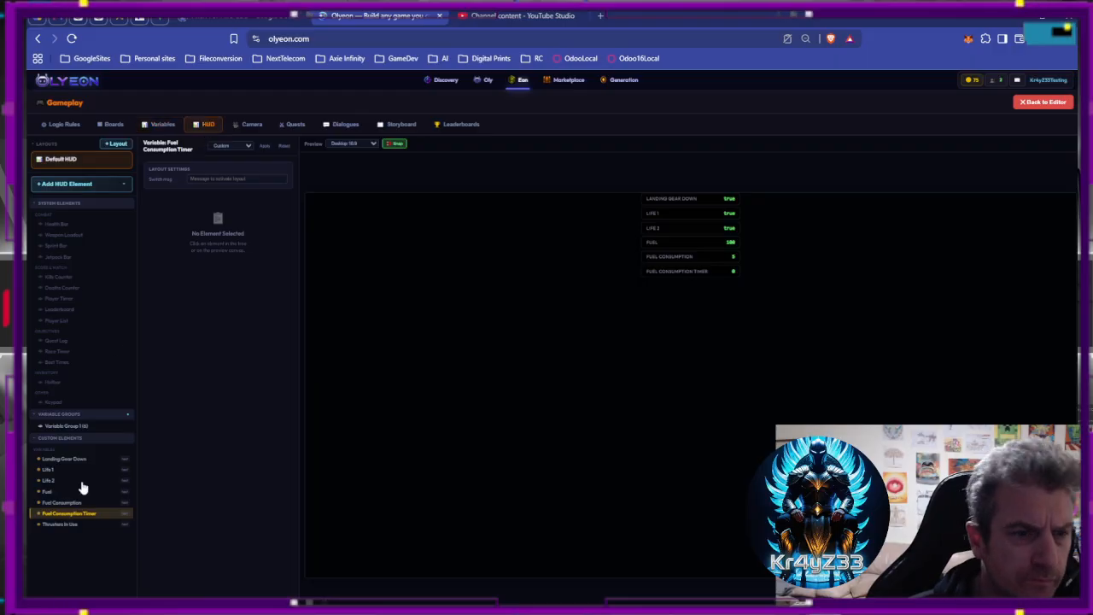
{"action": "left_click", "coordinate": [71, 526]}
{"action": "left_click", "coordinate": [223, 210]}
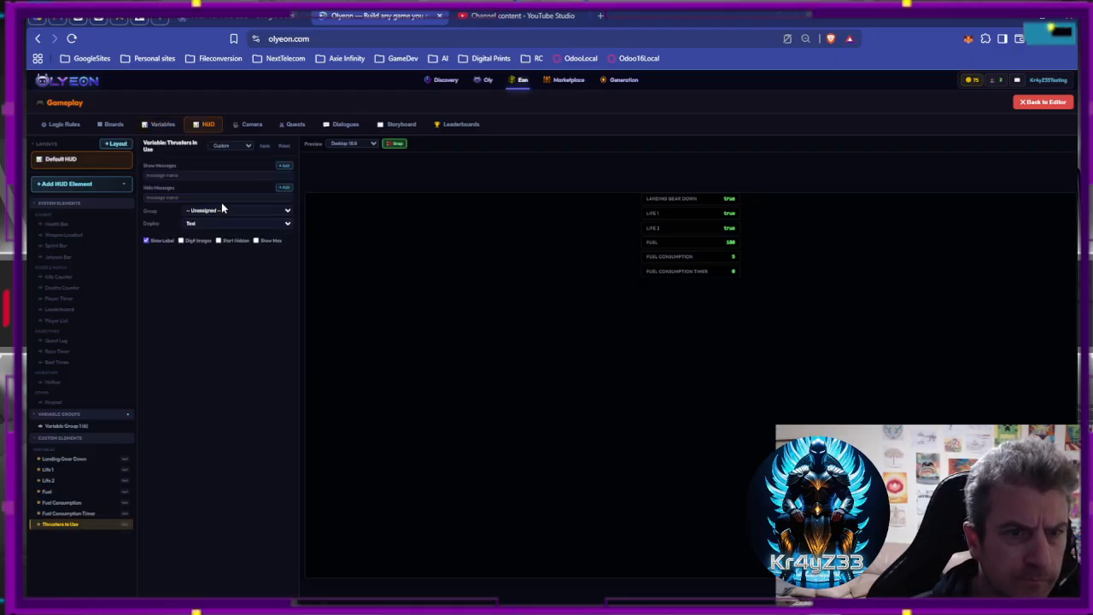
{"action": "left_click", "coordinate": [238, 242]}
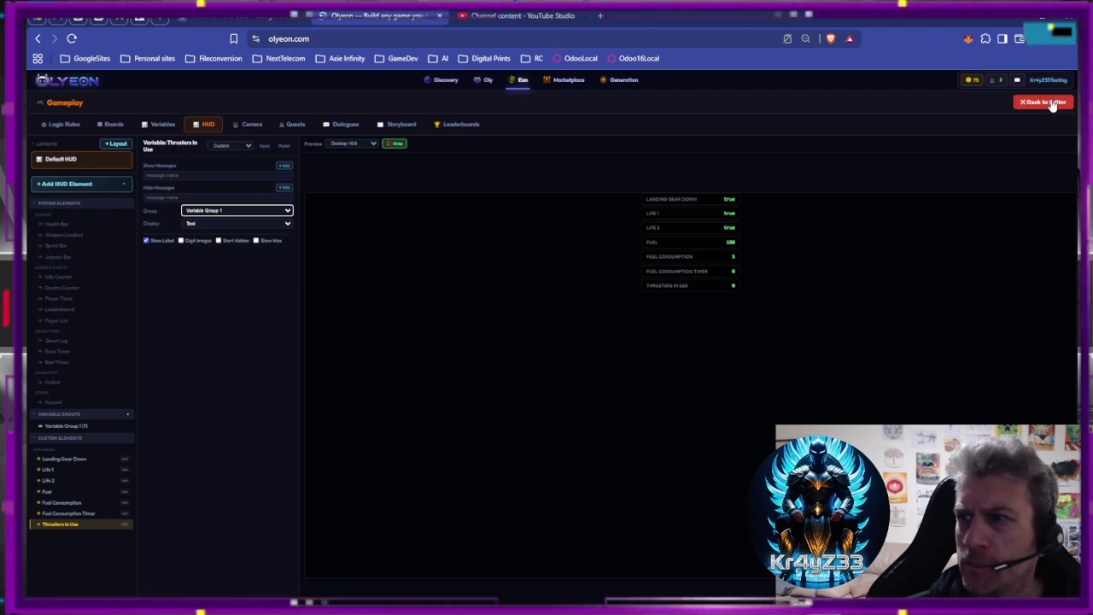
Return to the Fuel board and examine the messages each thruster math rule requires and sends.
{"action": "left_click", "coordinate": [112, 124]}
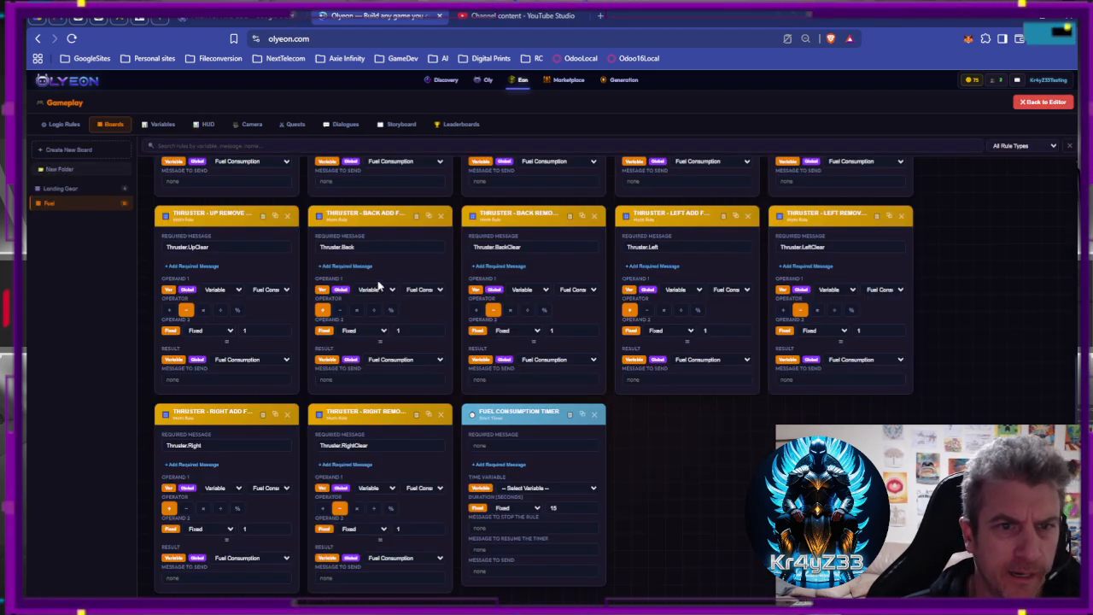
{"action": "scroll", "coordinate": [380, 287], "scroll_direction": "up", "scroll_amount": 4}
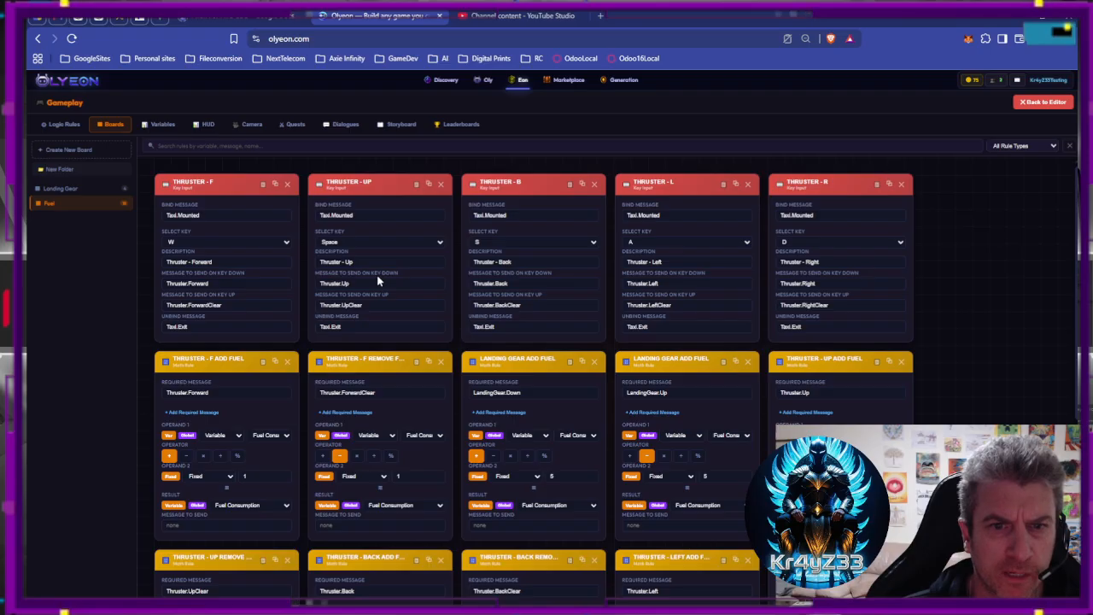
{"action": "scroll", "coordinate": [377, 274], "scroll_direction": "down", "scroll_amount": 3}
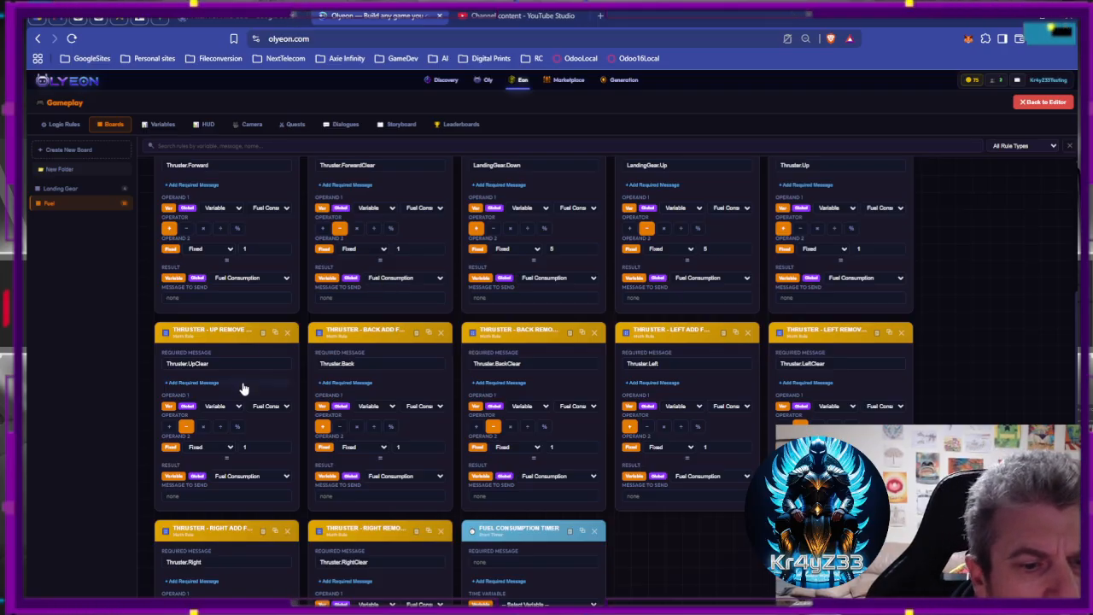
{"action": "scroll", "coordinate": [243, 389], "scroll_direction": "down", "scroll_amount": 2}
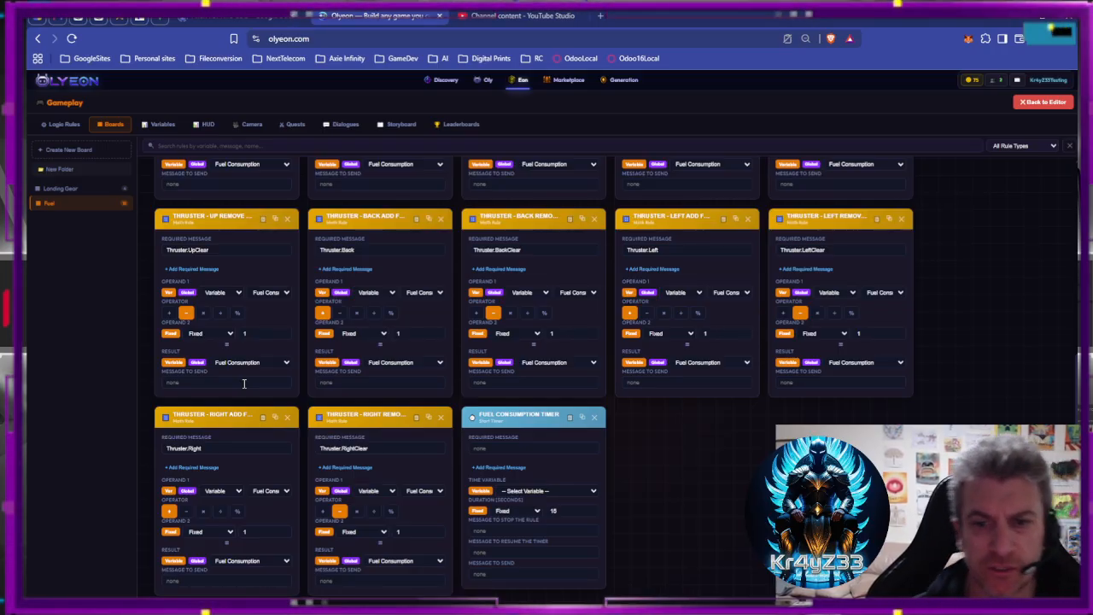
{"action": "scroll", "coordinate": [265, 373], "scroll_direction": "up", "scroll_amount": 3}
{"action": "scroll", "coordinate": [262, 371], "scroll_direction": "down", "scroll_amount": 3}
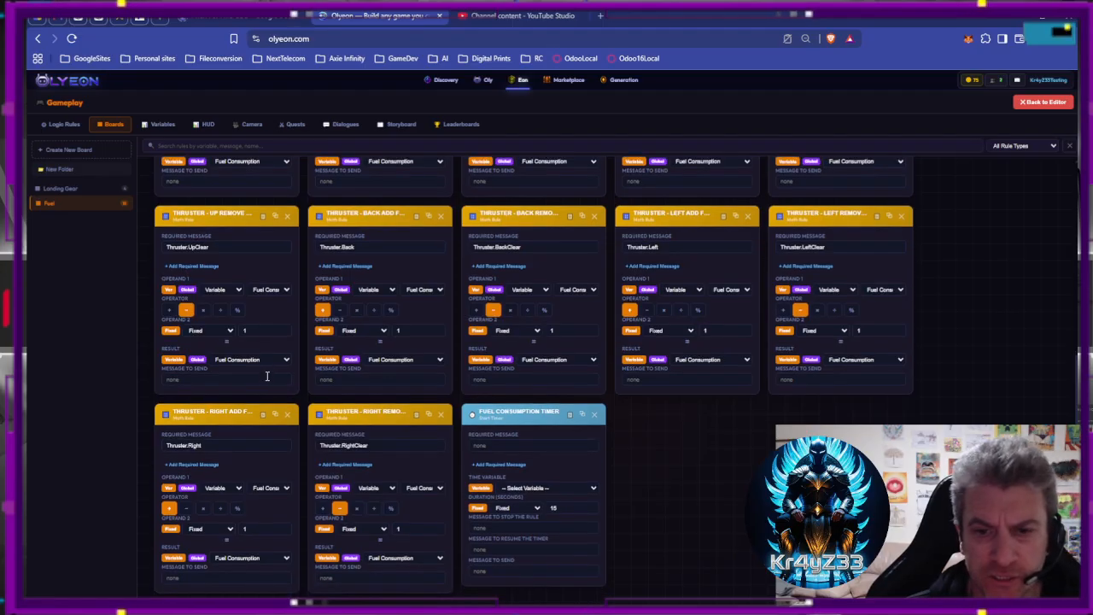
{"action": "scroll", "coordinate": [266, 374], "scroll_direction": "up", "scroll_amount": 1}
{"action": "scroll", "coordinate": [267, 374], "scroll_direction": "up", "scroll_amount": 2}
{"action": "scroll", "coordinate": [275, 378], "scroll_direction": "up", "scroll_amount": 3}
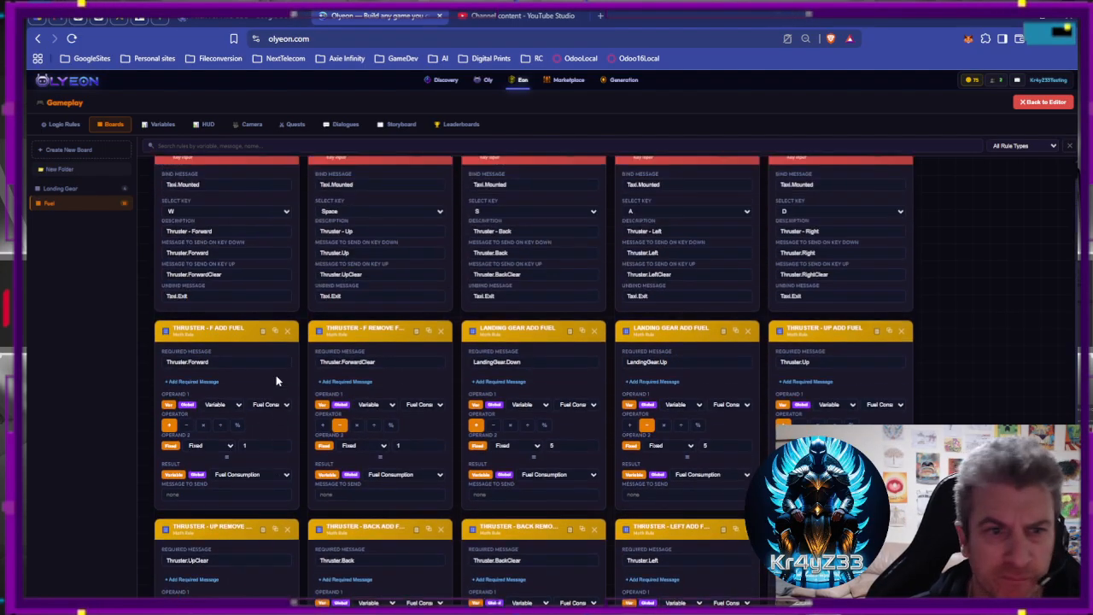
Set the THRUSTER - F ADD FUEL rule's message to send to Thruster.Inuse.
{"action": "scroll", "coordinate": [275, 378], "scroll_direction": "down", "scroll_amount": 1}
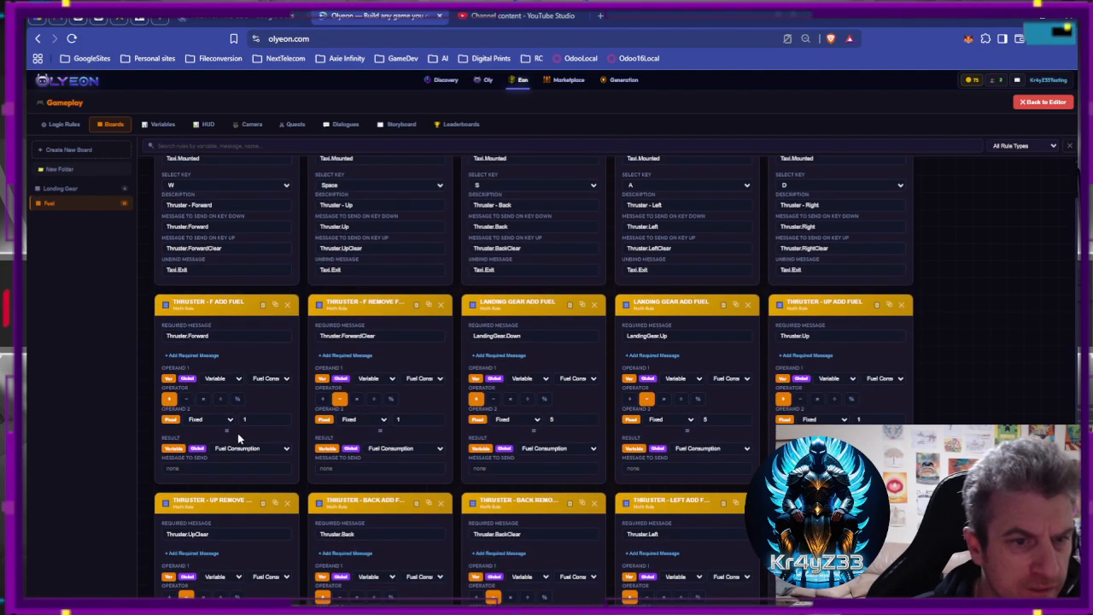
{"action": "scroll", "coordinate": [237, 436], "scroll_direction": "down", "scroll_amount": 1}
{"action": "left_click", "coordinate": [224, 412]}
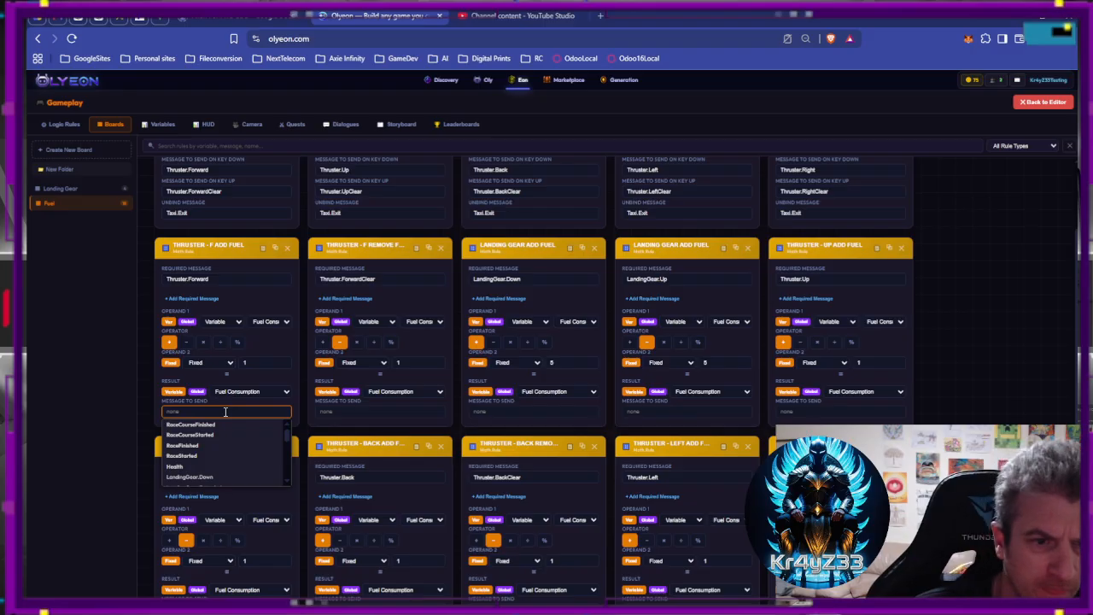
{"action": "type", "text": "Thruster."}
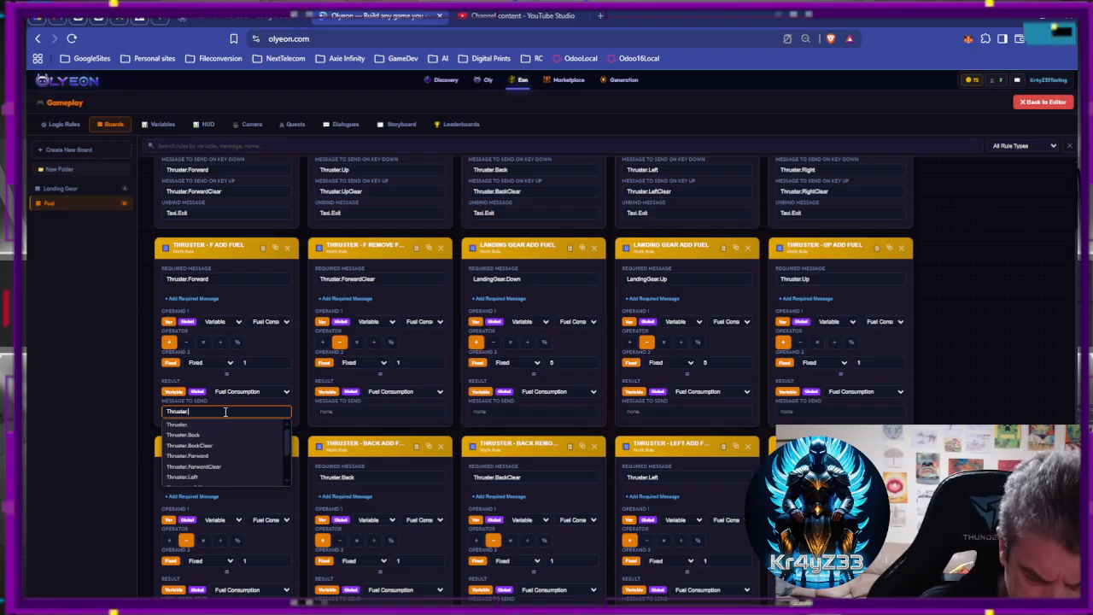
{"action": "type", "text": "Inuse"}
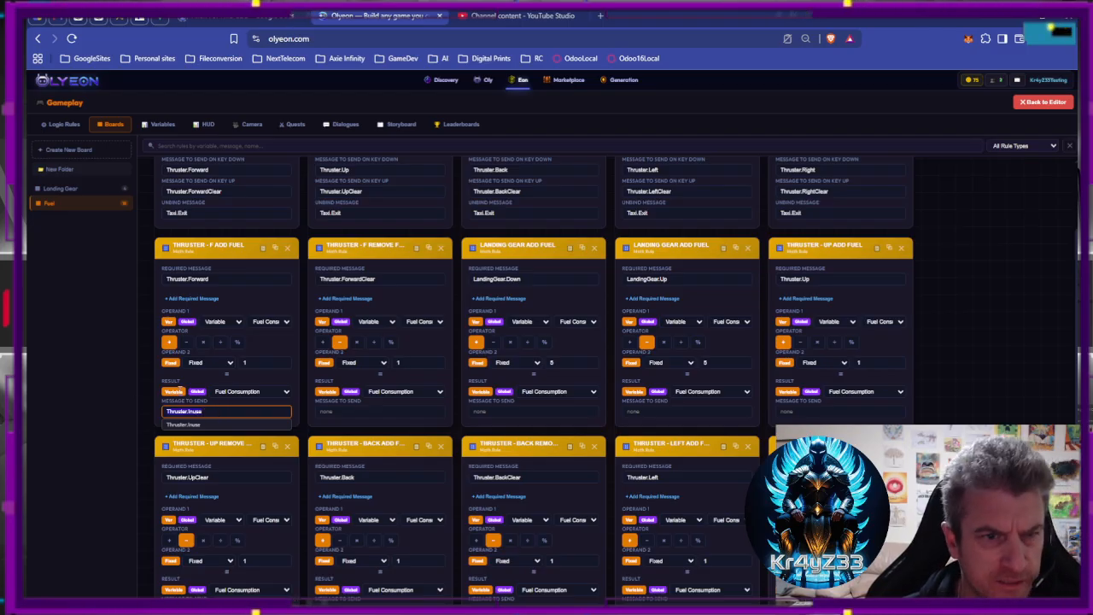
Set the message to send to Thruster.Inuse in the LandingGear.Down fuel rule and the THRUSTER - UP ADD FUEL rule.
{"action": "left_click", "coordinate": [499, 410]}
{"action": "type", "text": "Thruster.Inuse"}
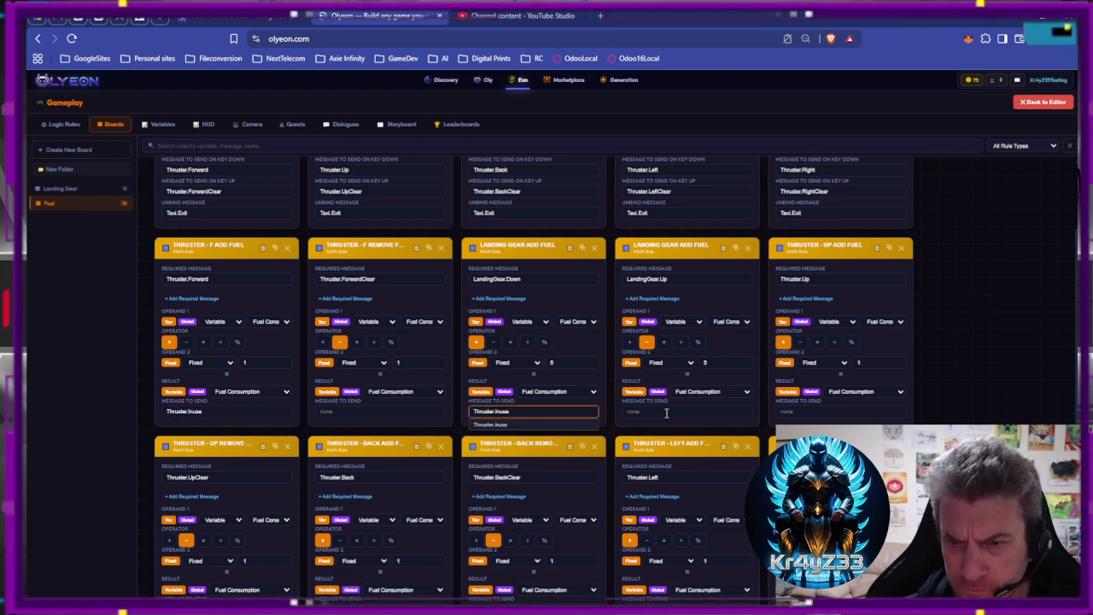
{"action": "left_click", "coordinate": [829, 411]}
{"action": "type", "text": "Thruster.Inuse"}
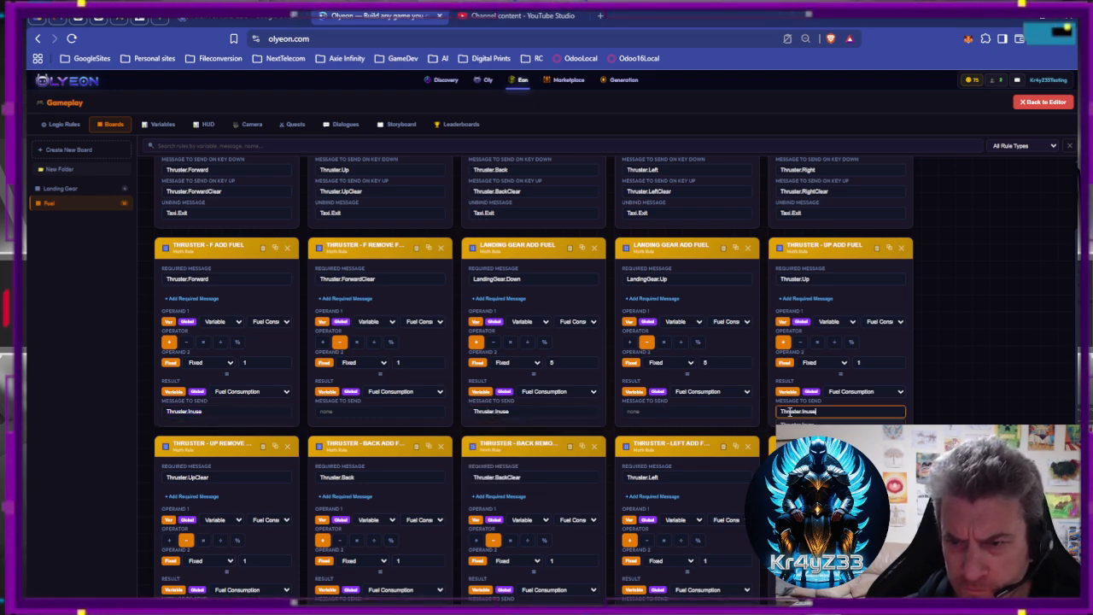
{"action": "left_click", "coordinate": [954, 397]}
Set the message to send to Thruster.Inuse in the add-fuel rules for the back, left and right thrusters.
{"action": "scroll", "coordinate": [649, 393], "scroll_direction": "down", "scroll_amount": 2}
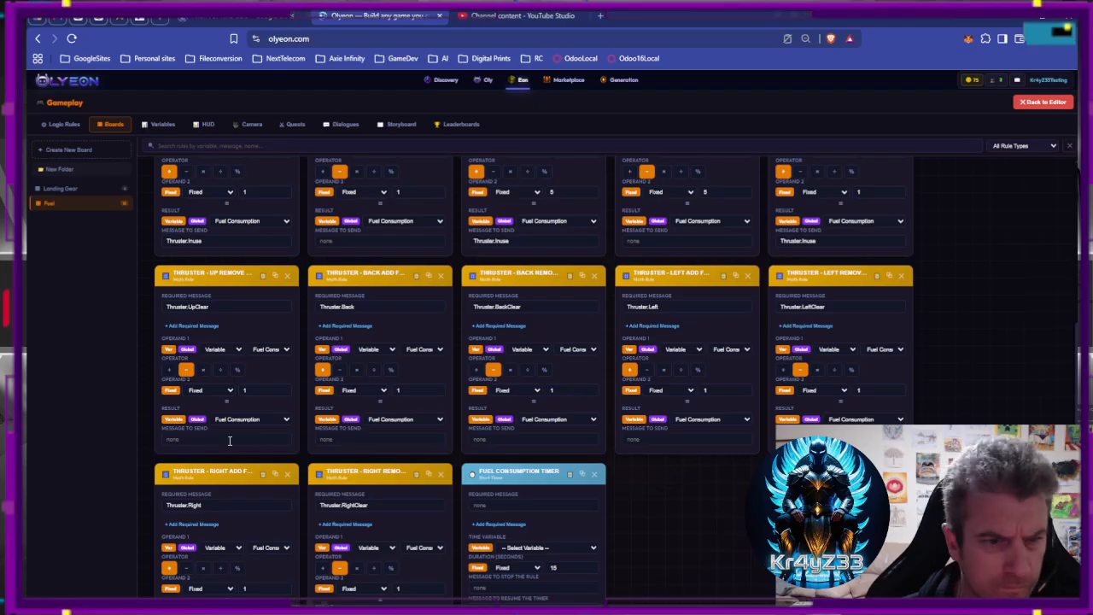
{"action": "left_click", "coordinate": [371, 439]}
{"action": "type", "text": "Thruster.Inuse"}
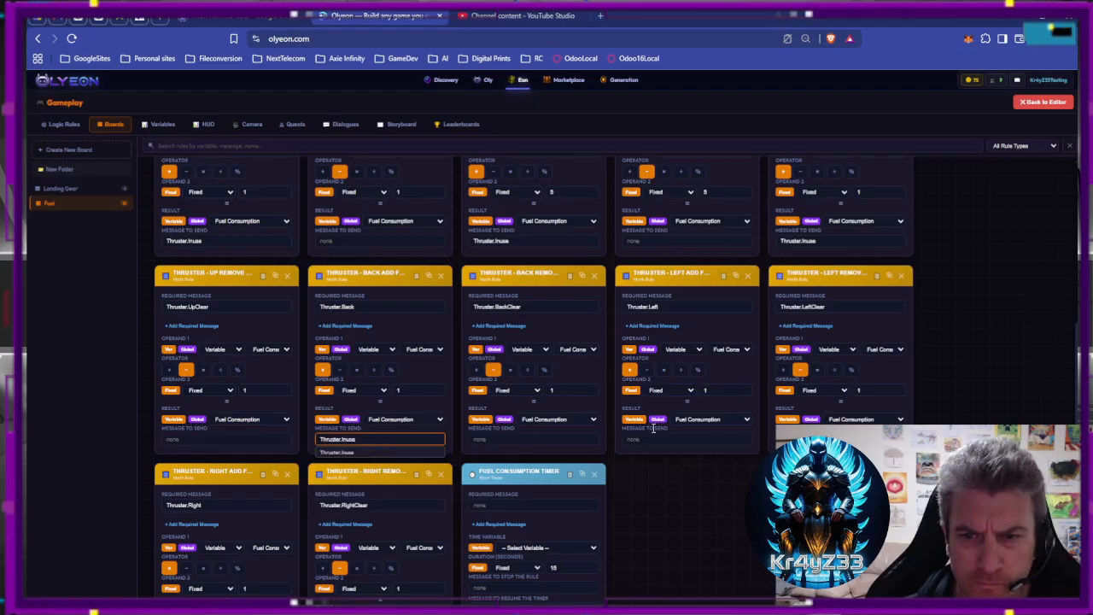
{"action": "left_click", "coordinate": [654, 439]}
{"action": "left_click", "coordinate": [646, 451]}
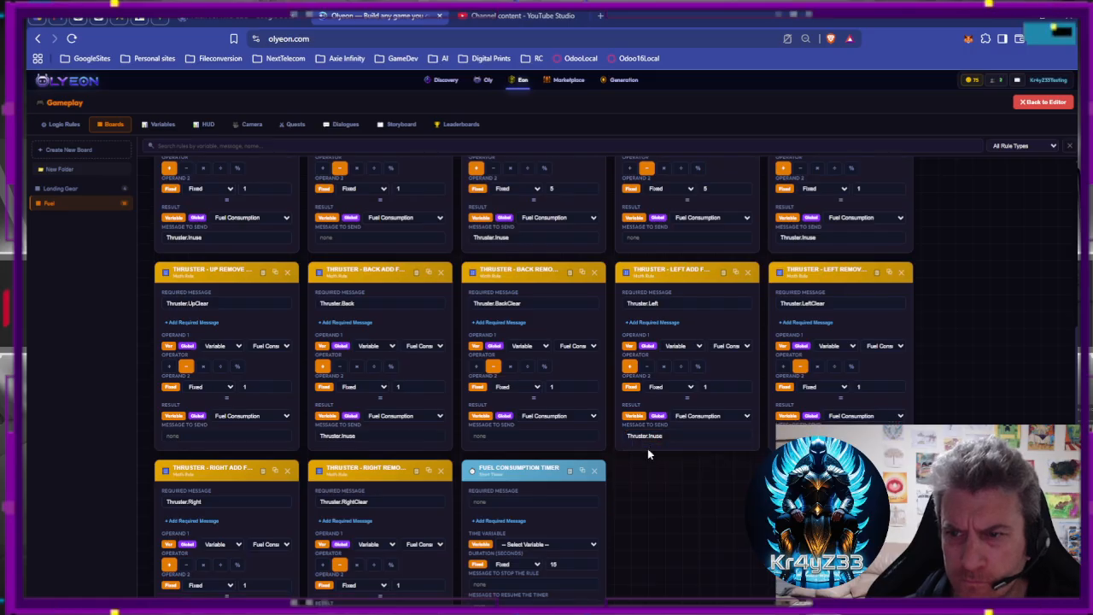
{"action": "scroll", "coordinate": [287, 509], "scroll_direction": "down", "scroll_amount": 1}
{"action": "left_click", "coordinate": [201, 578]}
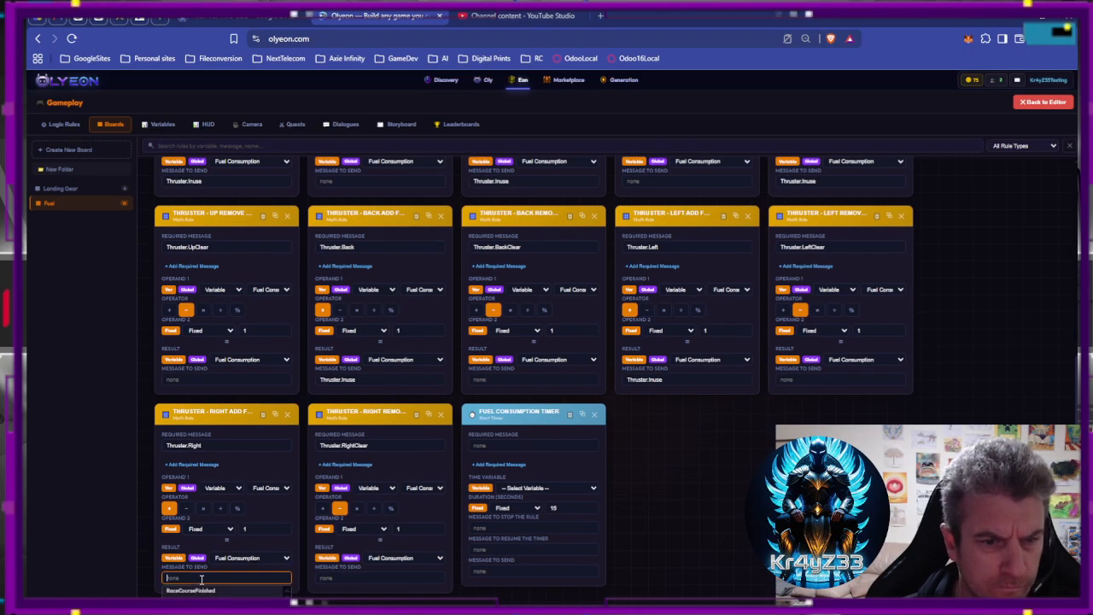
{"action": "left_click", "coordinate": [647, 522]}
Try Thruster.NotInUse as the message to send of the forward thruster's remove-fuel rule.
{"action": "scroll", "coordinate": [422, 423], "scroll_direction": "up", "scroll_amount": 4}
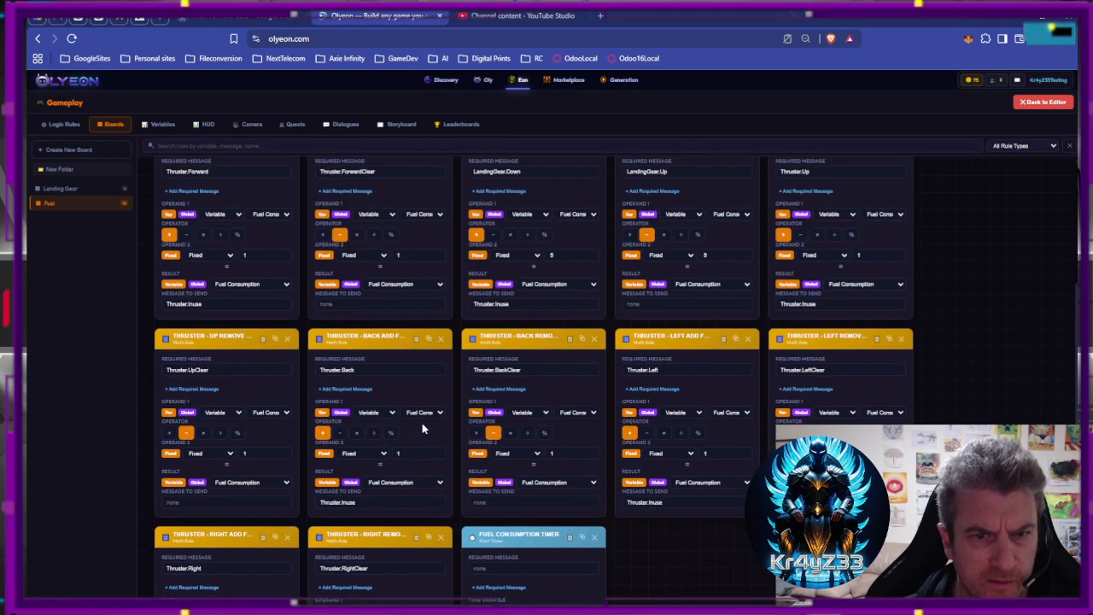
{"action": "scroll", "coordinate": [378, 403], "scroll_direction": "up", "scroll_amount": 2}
{"action": "scroll", "coordinate": [379, 398], "scroll_direction": "down", "scroll_amount": 2}
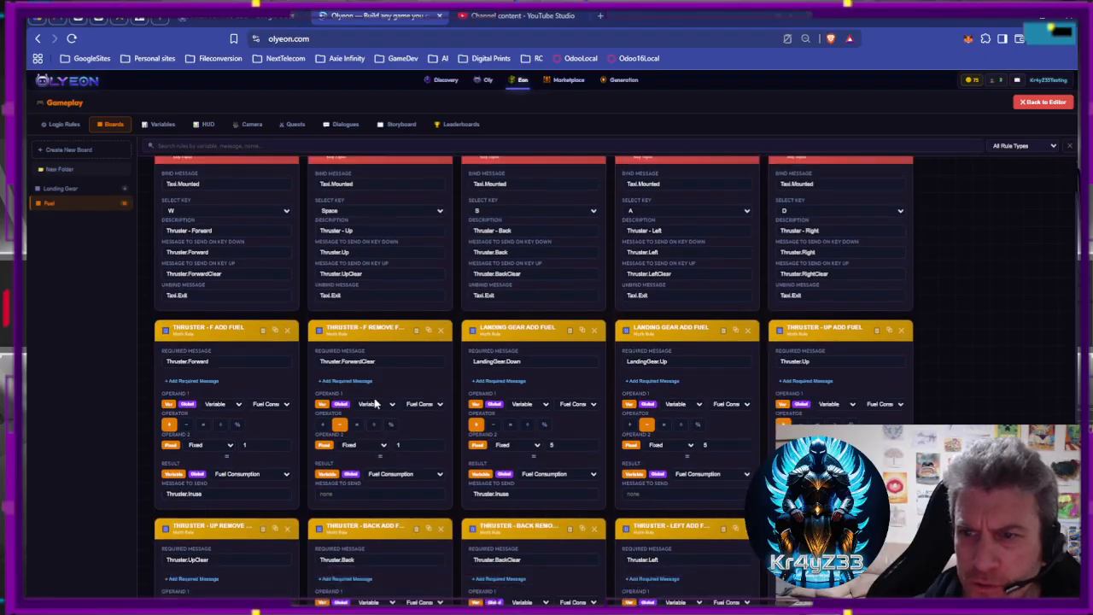
{"action": "left_click", "coordinate": [342, 412]}
{"action": "type", "text": "Thr"}
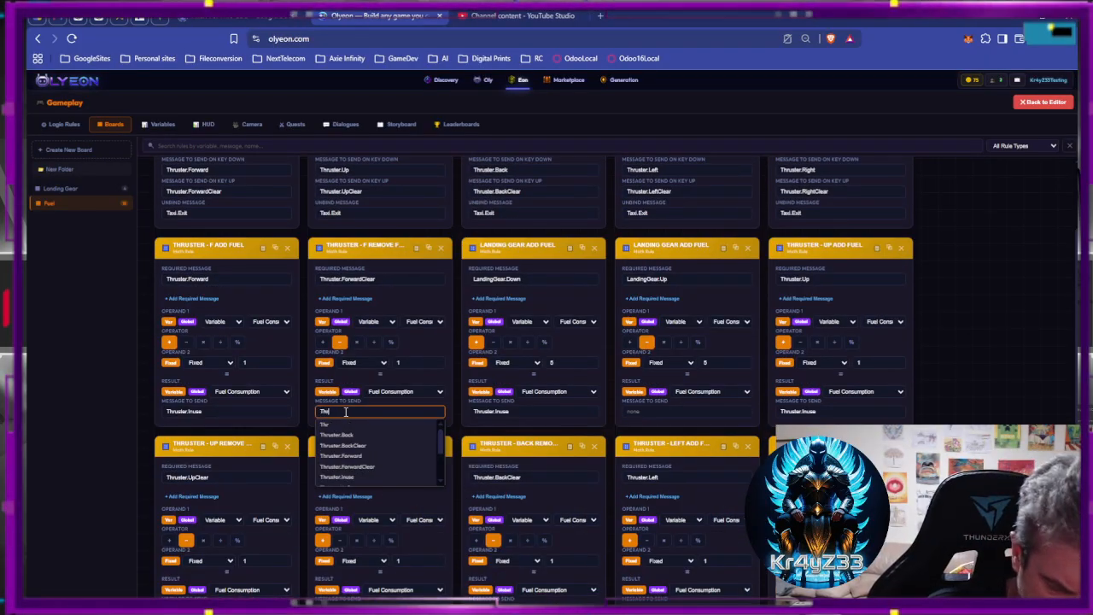
{"action": "type", "text": "uster.NoInUse"}
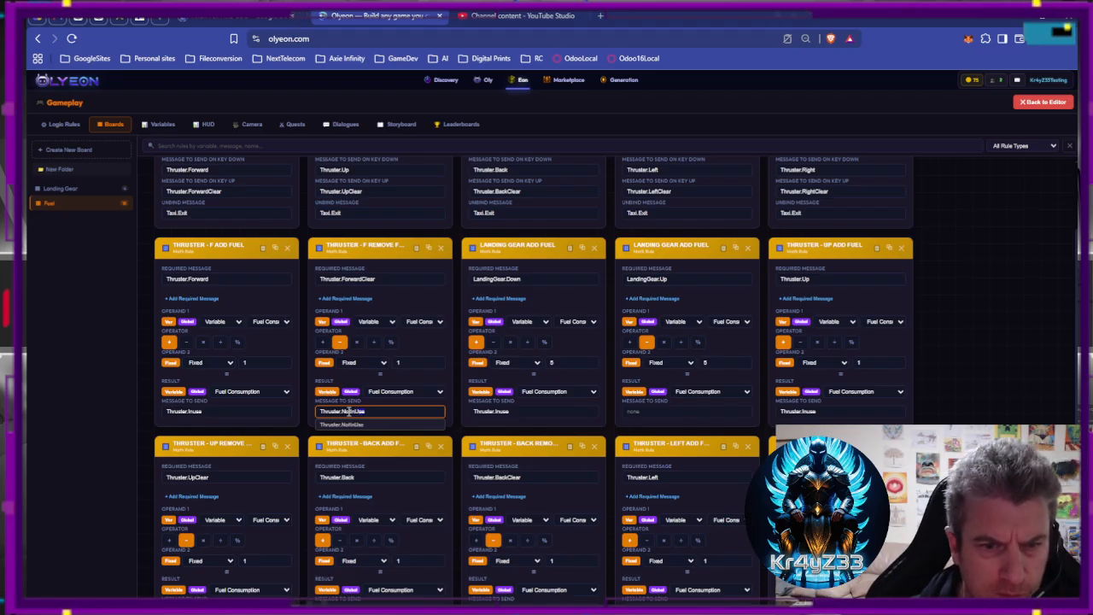
{"action": "left_click", "coordinate": [374, 412]}
{"action": "key", "text": "BackSpace"}
{"action": "key", "text": "BackSpace"}
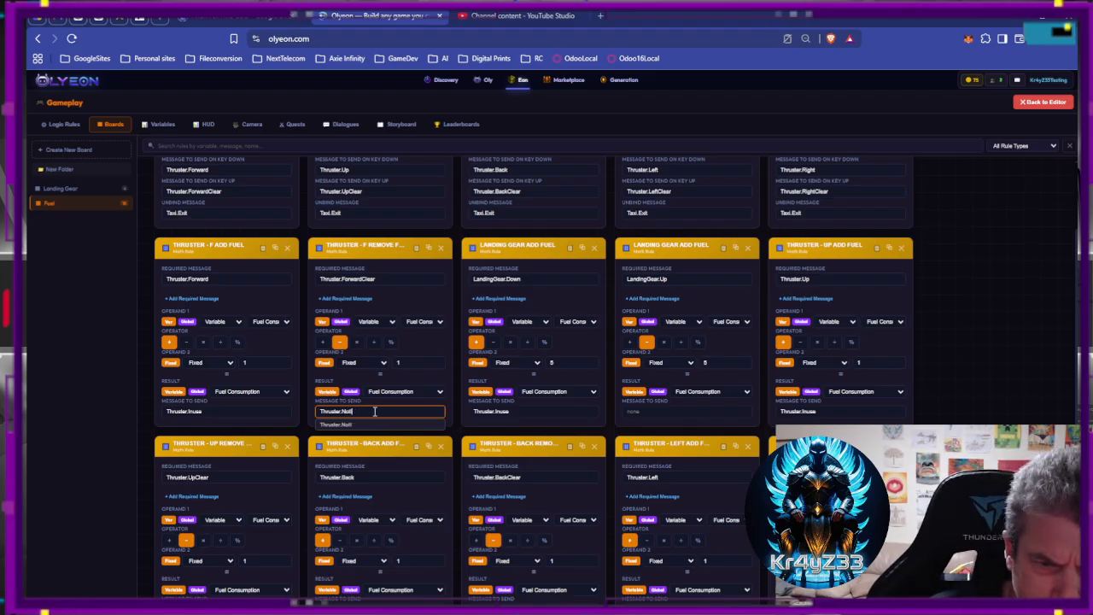
{"action": "type", "text": "tUs"}
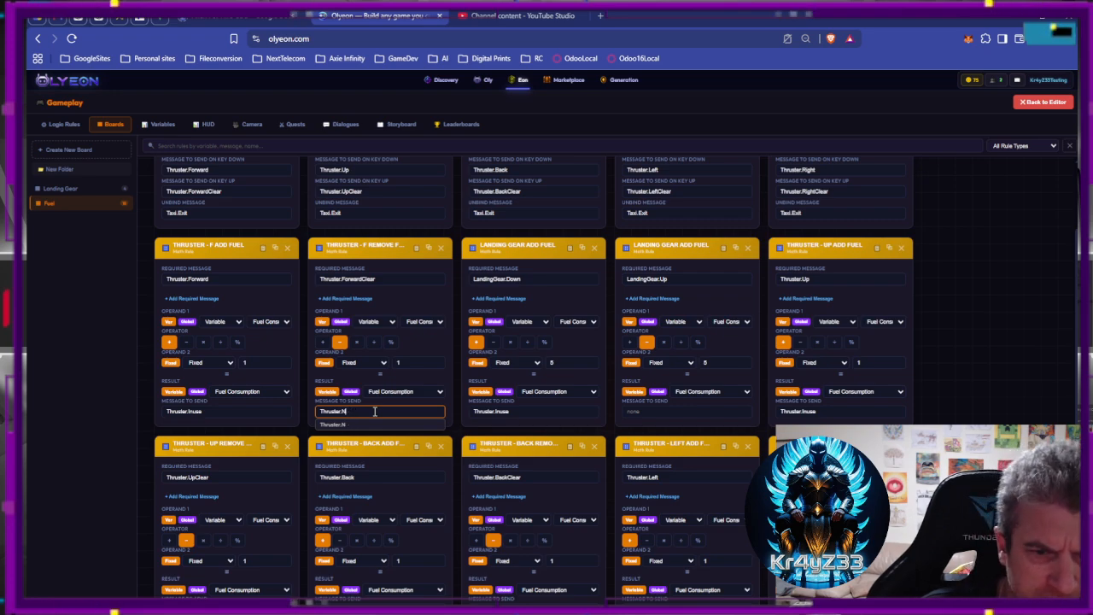
Set the forward thruster remove-fuel rule's message to send to Thruster.Disabled.
{"action": "key", "text": "BackSpace"}
{"action": "key", "text": "BackSpace"}
{"action": "key", "text": "BackSpace"}
{"action": "key", "text": "BackSpace"}
{"action": "key", "text": "BackSpace"}
{"action": "type", "text": "Disable"}
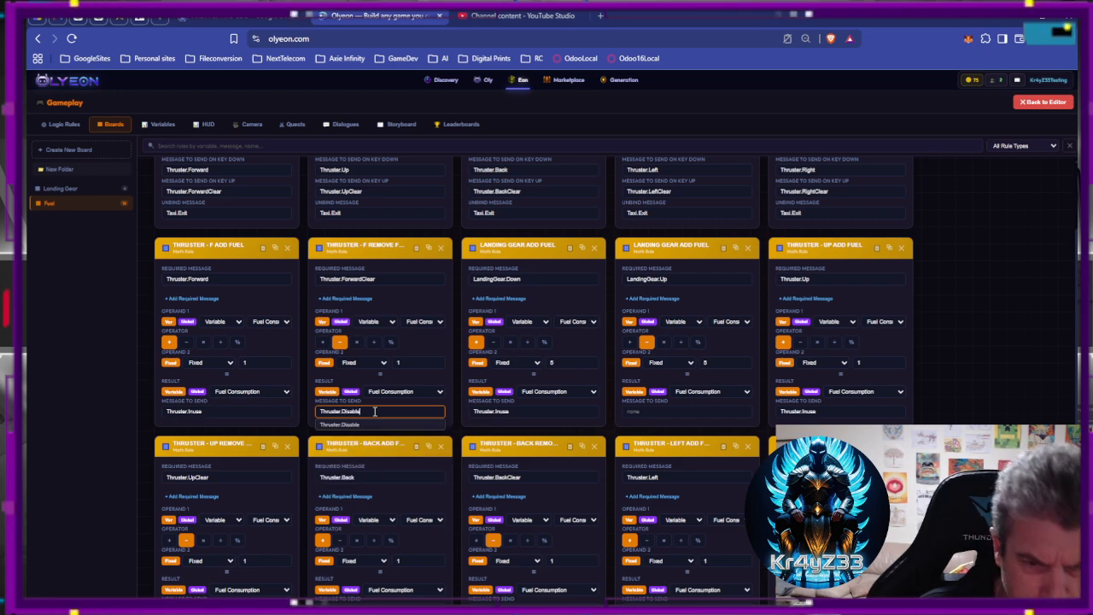
{"action": "type", "text": "d"}
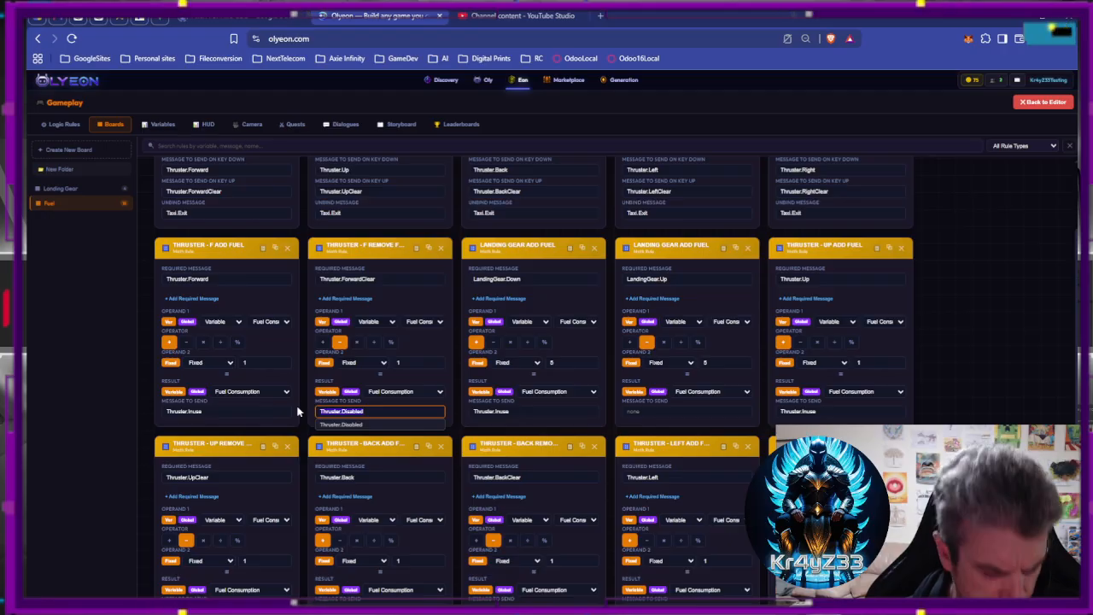
Set the message to send to Thruster.Disabled in the LandingGear.Up fuel rule and the up thruster's remove-fuel rule.
{"action": "left_click", "coordinate": [636, 411]}
{"action": "type", "text": "Thruster.Disabled"}
{"action": "left_click", "coordinate": [950, 408]}
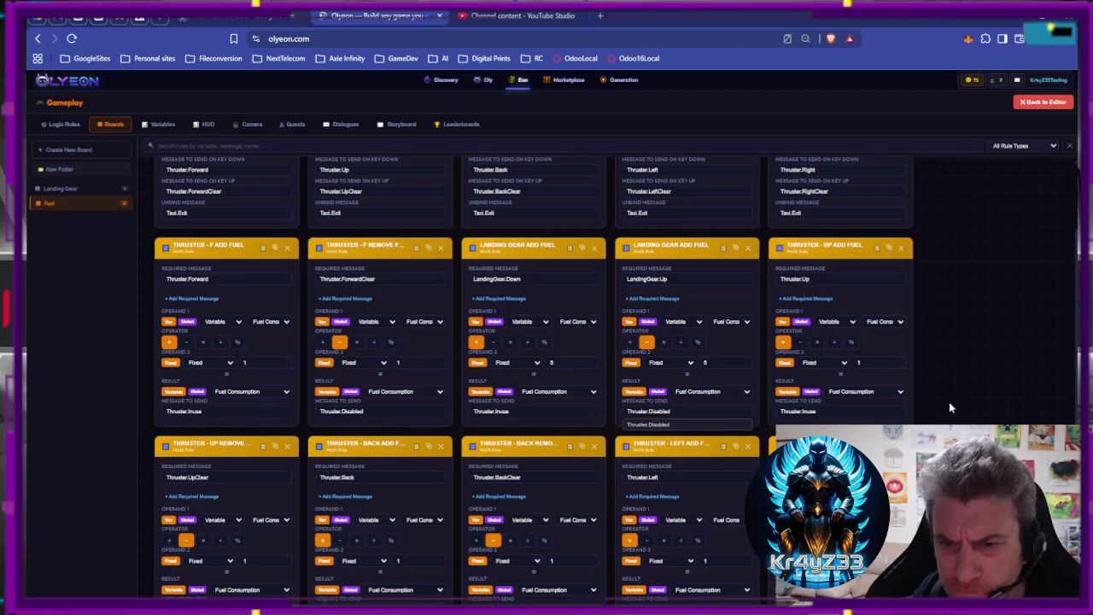
{"action": "scroll", "coordinate": [876, 406], "scroll_direction": "down", "scroll_amount": 3}
{"action": "left_click", "coordinate": [226, 382]}
{"action": "type", "text": "Thruster.Disabled"}
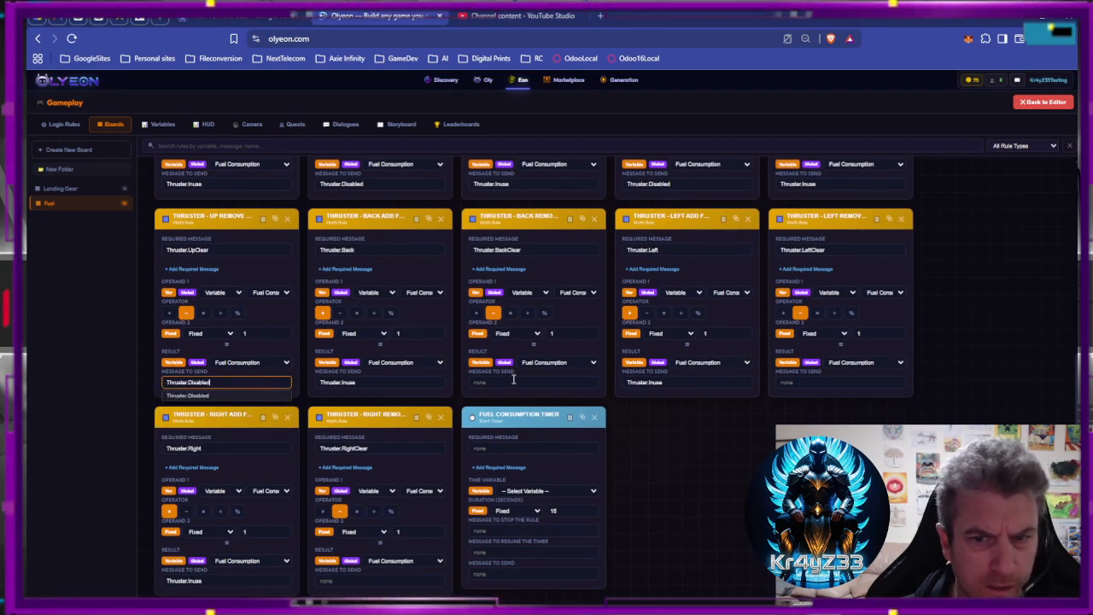
Set the message to send to Thruster.Disabled in the remove-fuel rules for the back, left and right thrusters.
{"action": "left_click", "coordinate": [513, 381]}
{"action": "type", "text": "Thruster.Disabled"}
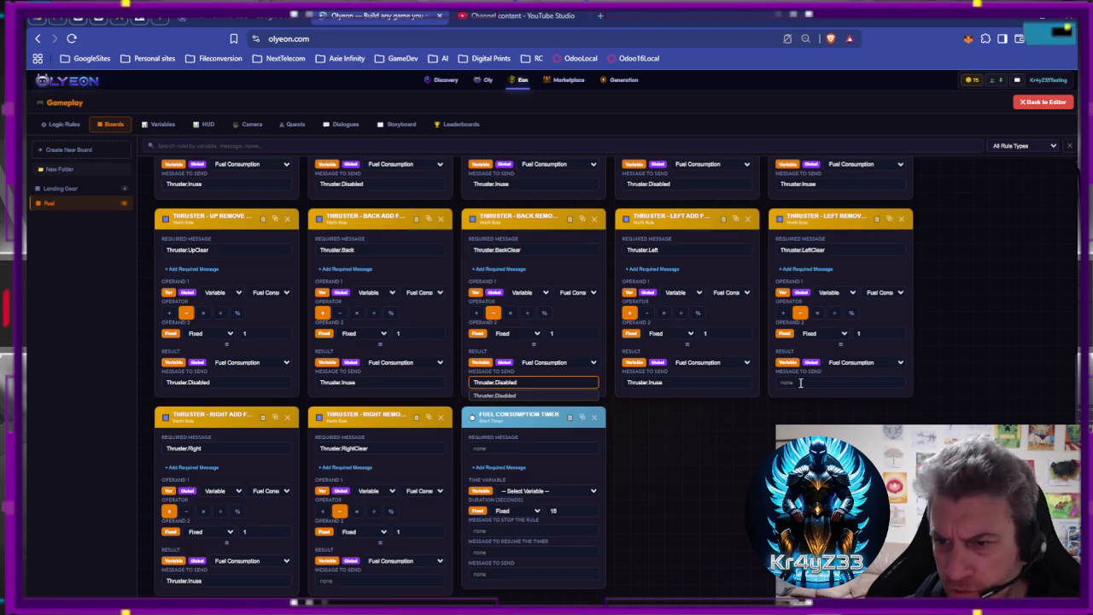
{"action": "left_click", "coordinate": [801, 383]}
{"action": "left_click", "coordinate": [807, 396]}
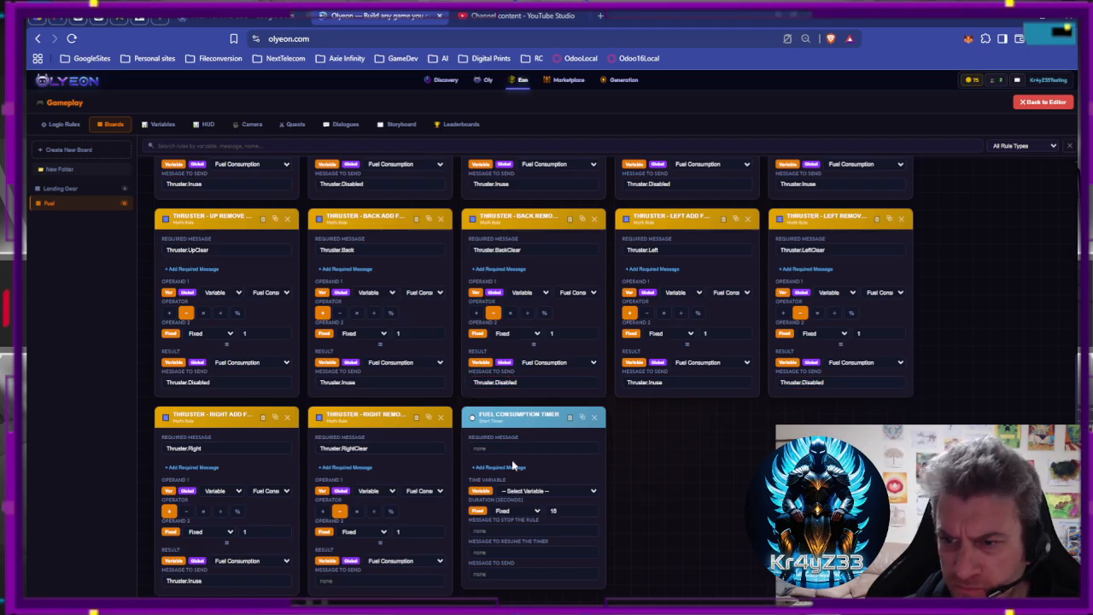
{"action": "left_click", "coordinate": [379, 580]}
{"action": "type", "text": "Thruster.Disabled"}
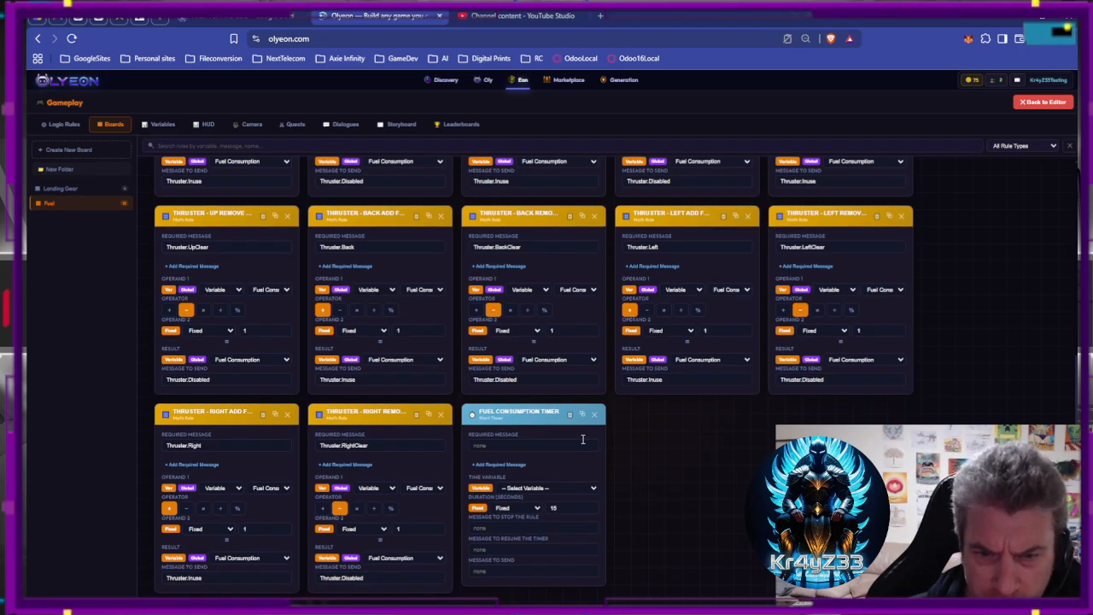
Try Thruster.Inuse as the required message of the Fuel Consumption Timer and clear it again.
{"action": "left_click", "coordinate": [492, 445]}
{"action": "type", "text": "Th"}
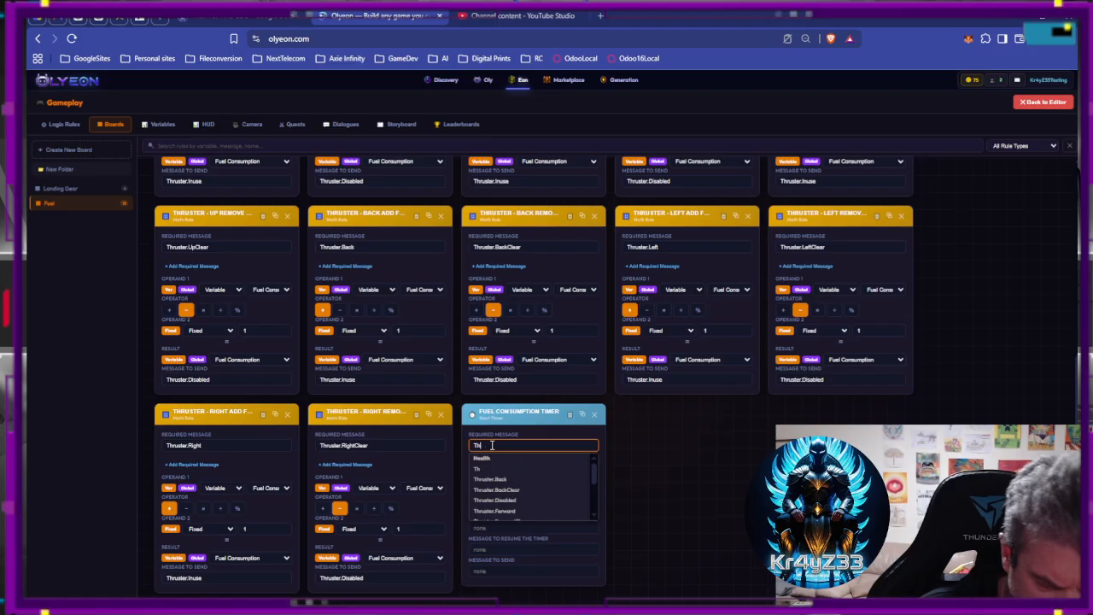
{"action": "type", "text": "ruster."}
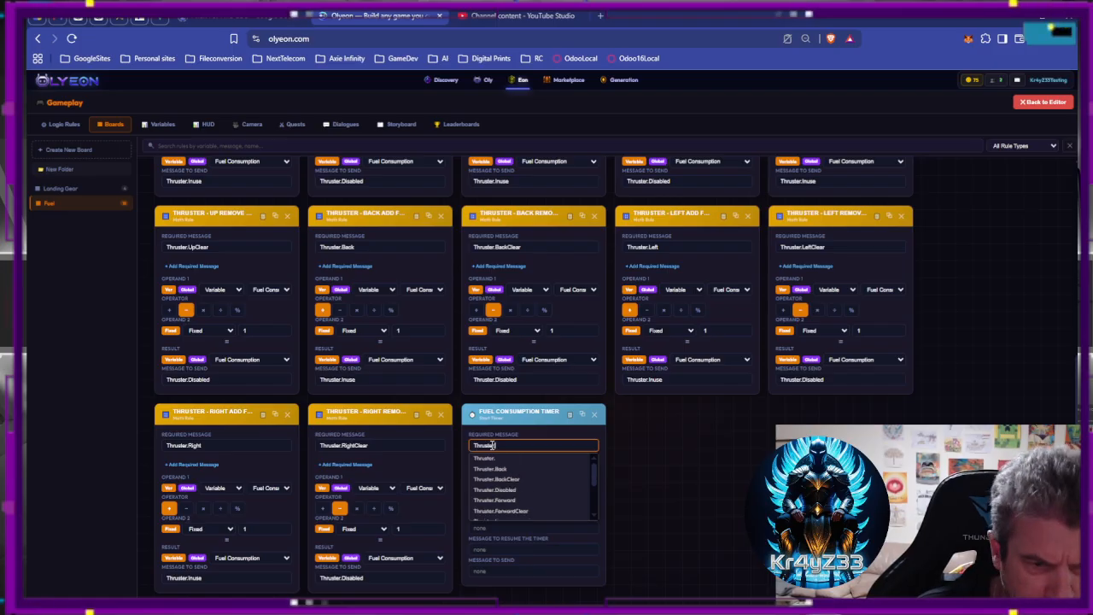
{"action": "type", "text": "In"}
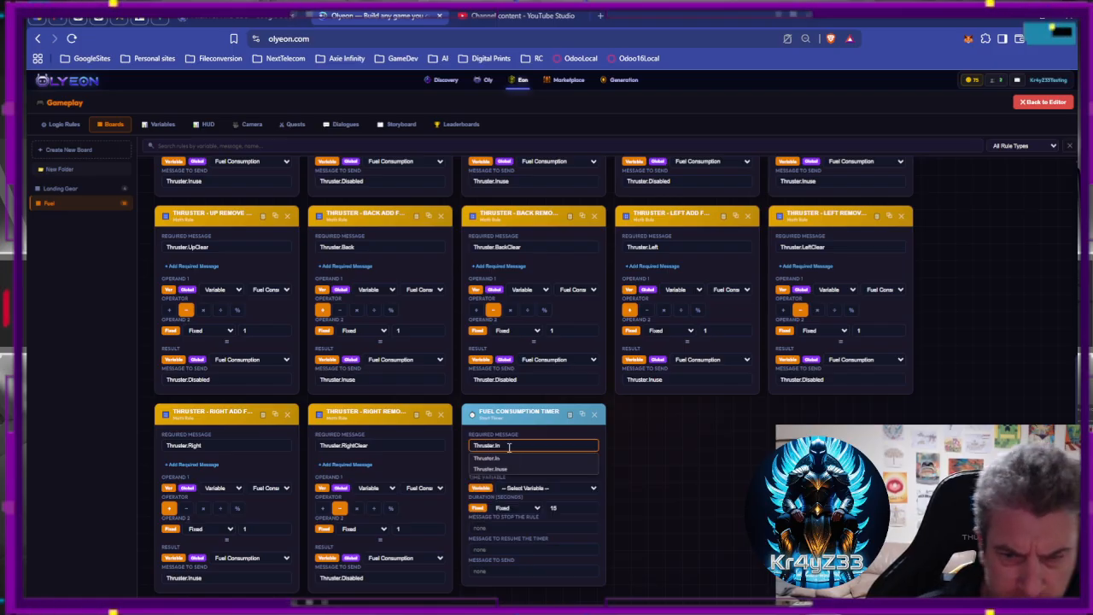
{"action": "left_click", "coordinate": [508, 469]}
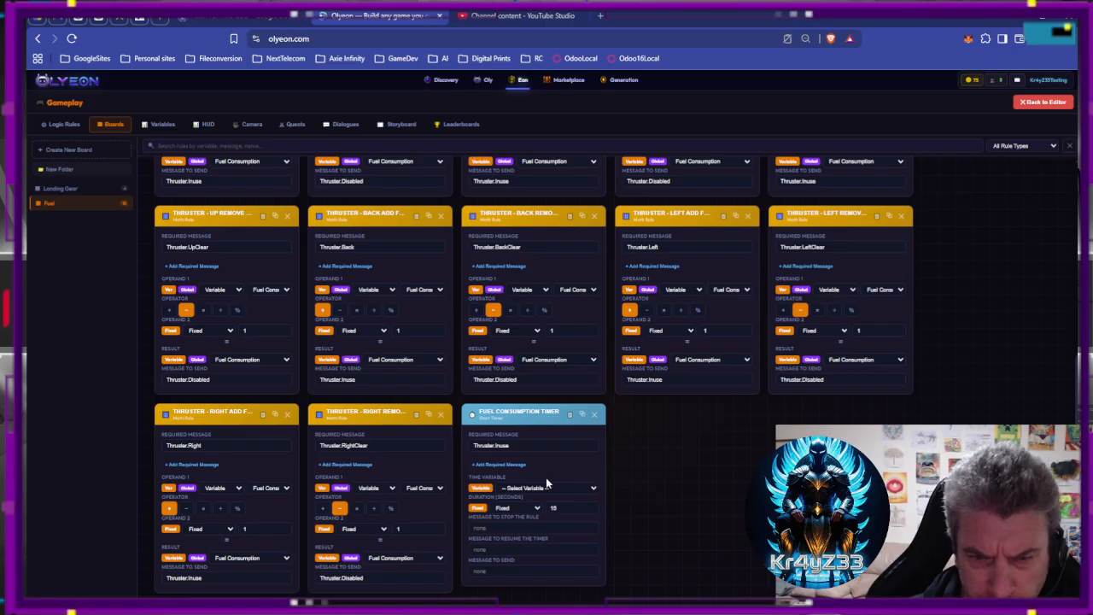
{"action": "left_click", "coordinate": [666, 493]}
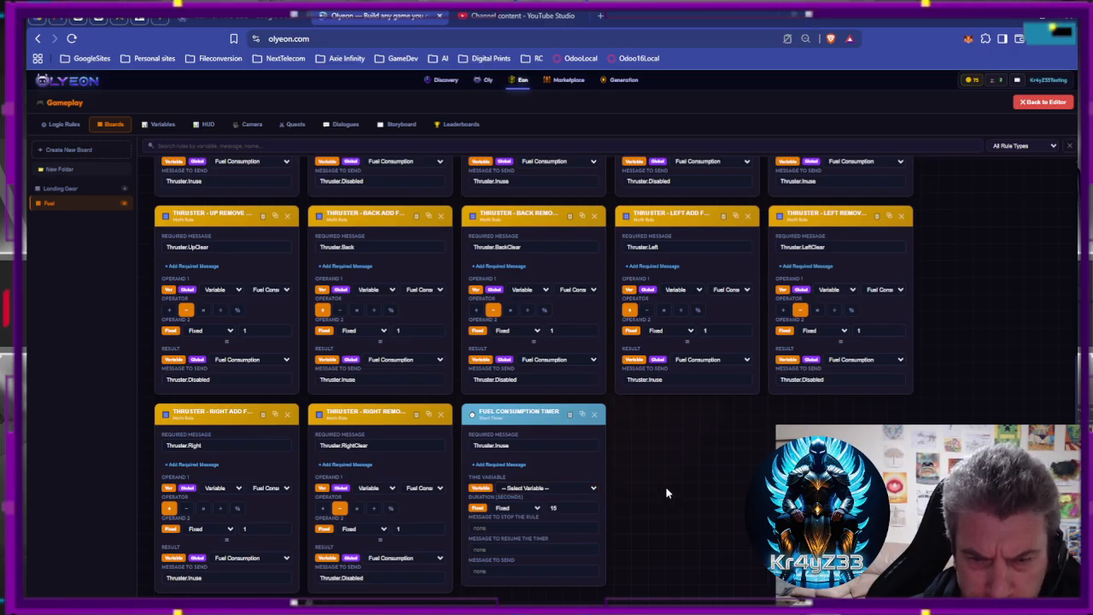
{"action": "left_click_drag", "start_coordinate": [524, 446], "coordinate": [419, 441]}
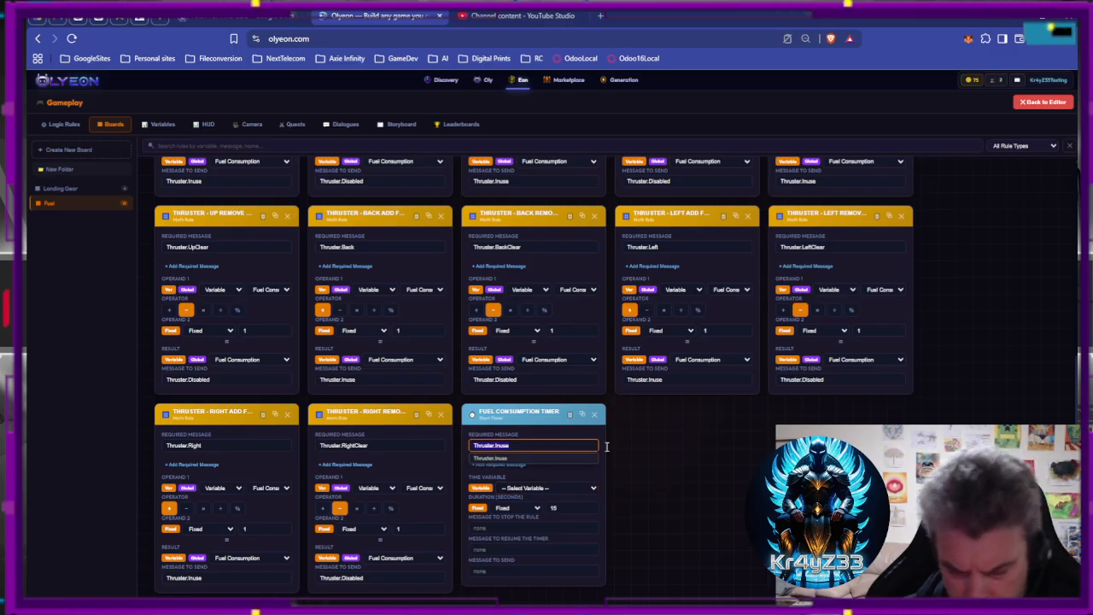
{"action": "key", "text": "BackSpace"}
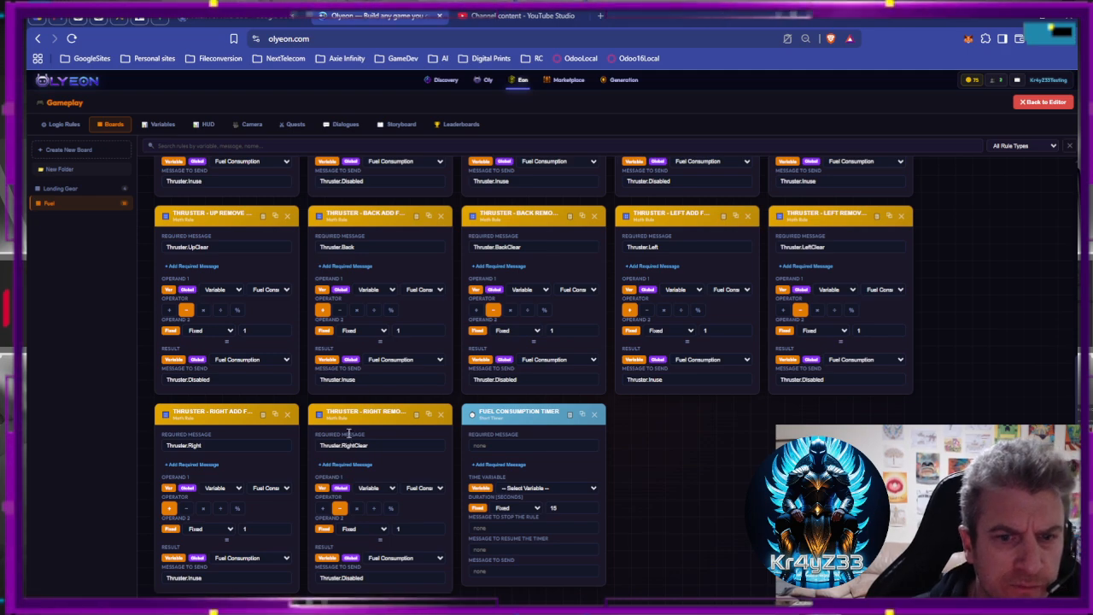
Add a Math rule to the Fuel board and name it THRUSTER IN USE.
{"action": "left_click", "coordinate": [64, 124]}
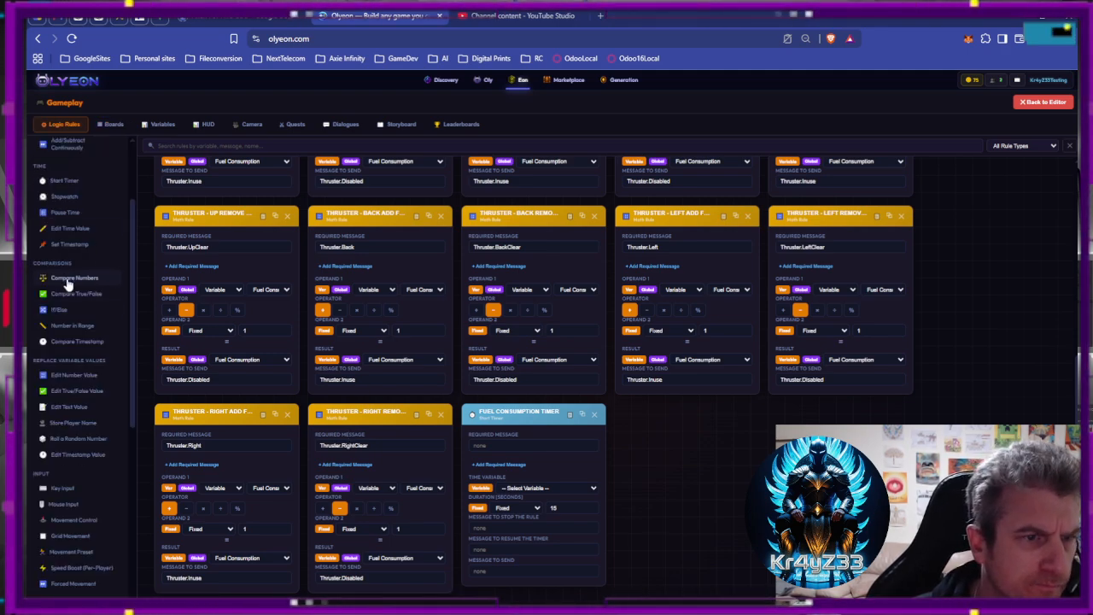
{"action": "scroll", "coordinate": [68, 273], "scroll_direction": "up", "scroll_amount": 3}
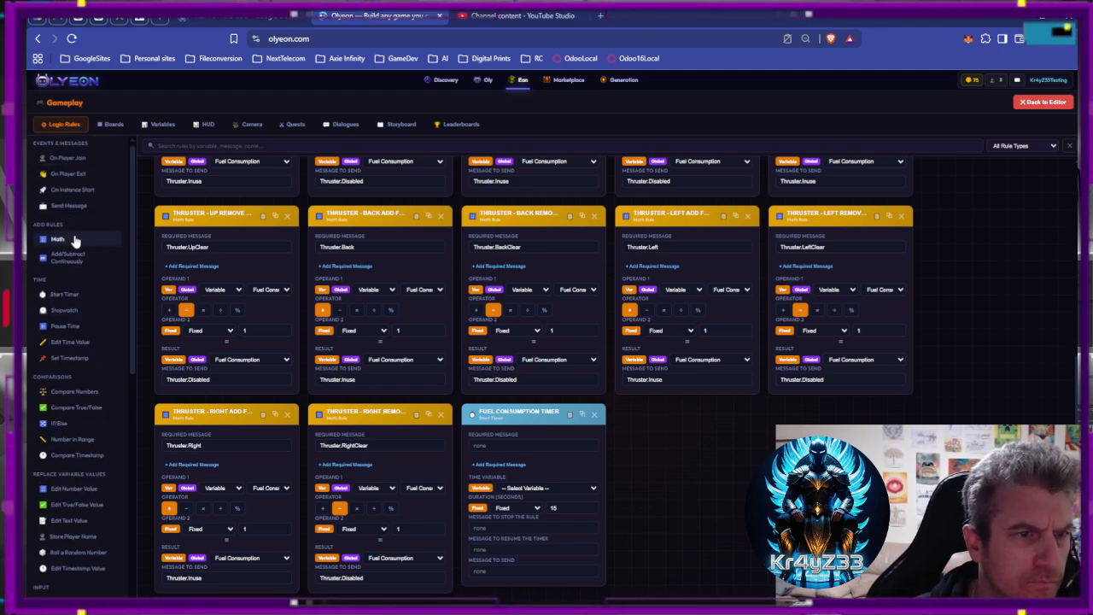
{"action": "left_click", "coordinate": [75, 241]}
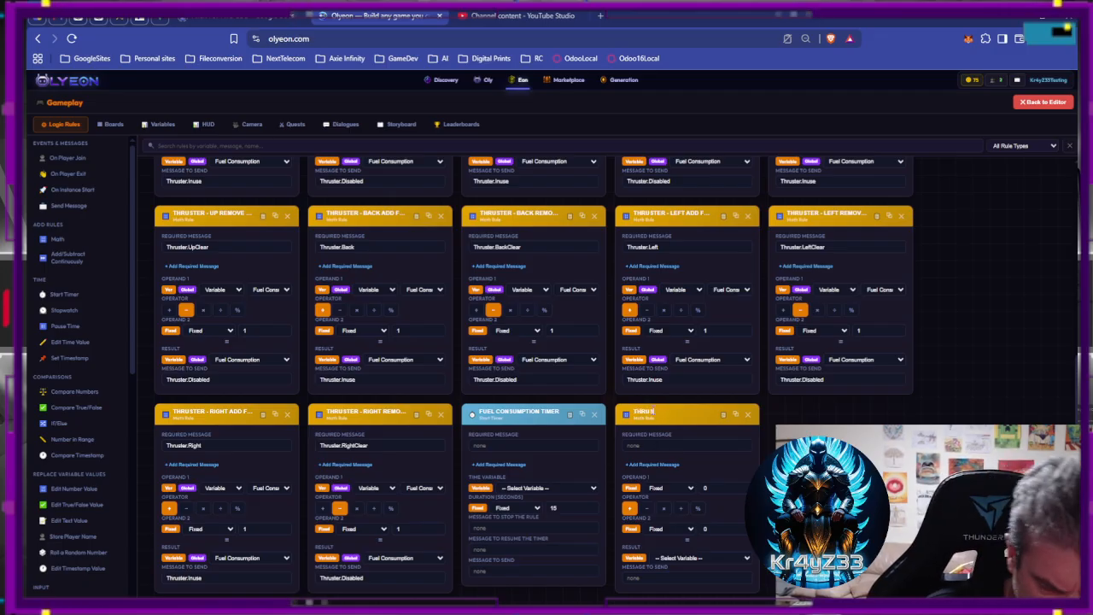
{"action": "type", "text": "THRUSTER IN USE"}
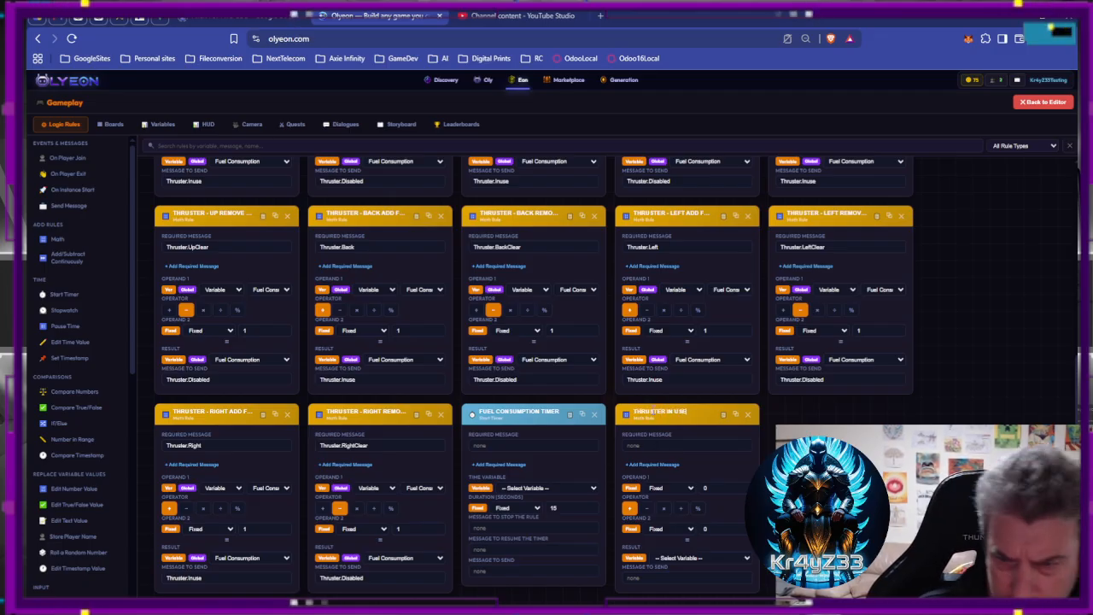
Set the THRUSTER IN USE rule's required message to Thruster.Inuse.
{"action": "left_click", "coordinate": [656, 448]}
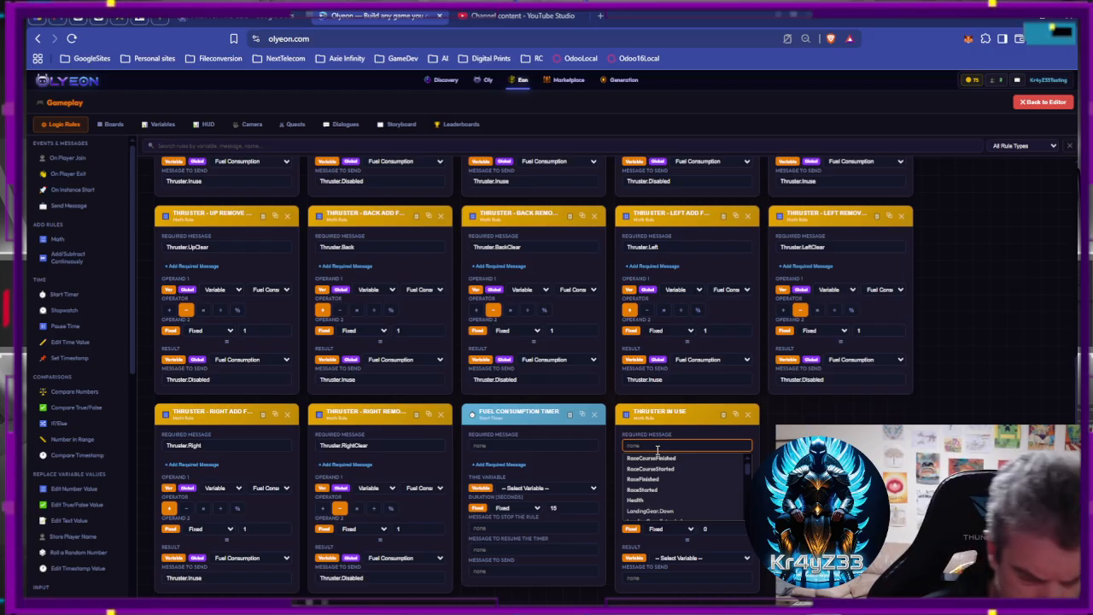
{"action": "type", "text": "Thrus"}
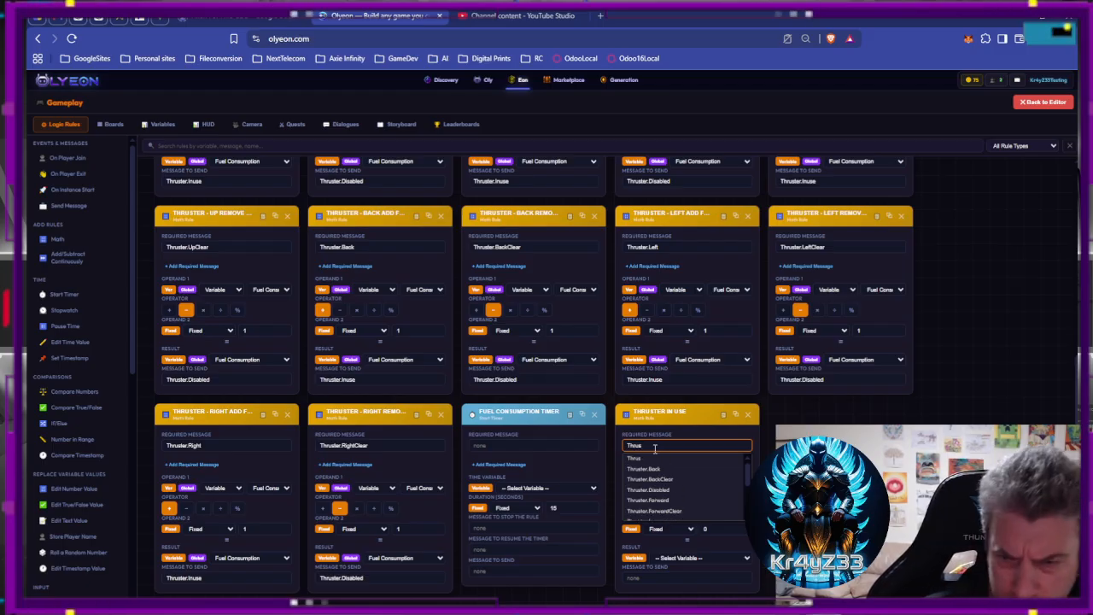
{"action": "scroll", "coordinate": [669, 480], "scroll_direction": "down", "scroll_amount": 3}
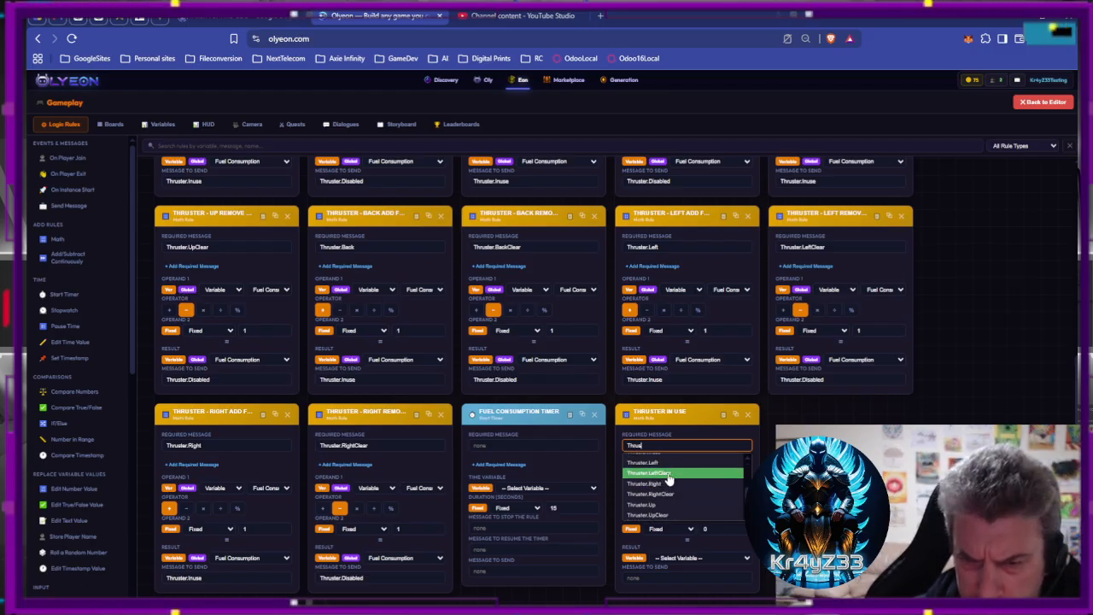
{"action": "type", "text": "us"}
{"action": "scroll", "coordinate": [674, 483], "scroll_direction": "up", "scroll_amount": 1}
{"action": "left_click", "coordinate": [696, 484]}
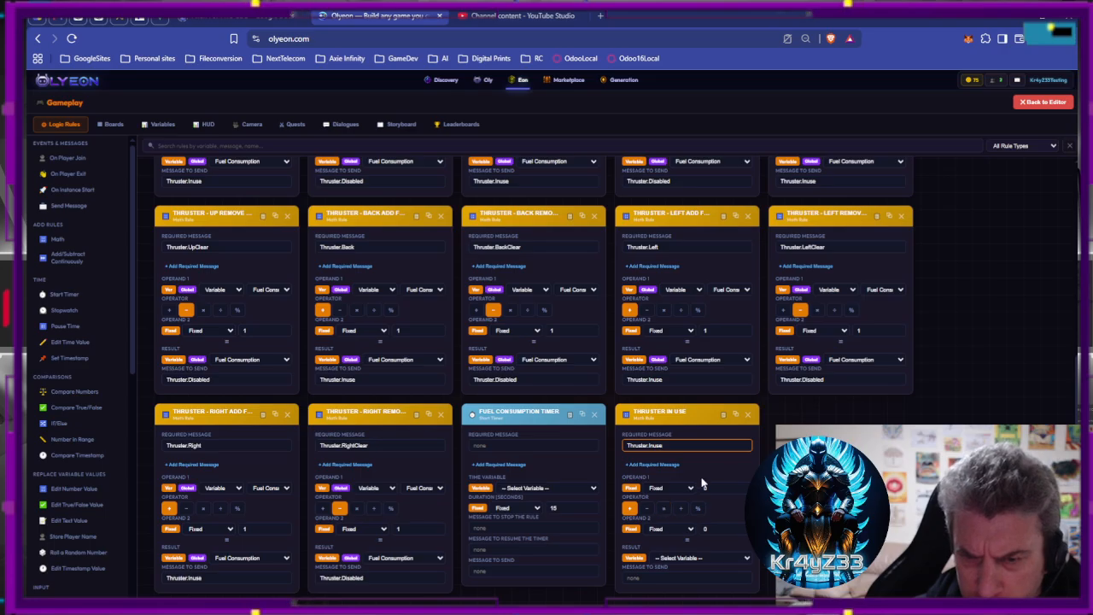
Make the THRUSTER IN USE rule add a fixed 1 to the Thrusters In Use variable and store the result in Thrusters In Use.
{"action": "left_click", "coordinate": [672, 488]}
{"action": "left_click", "coordinate": [681, 507]}
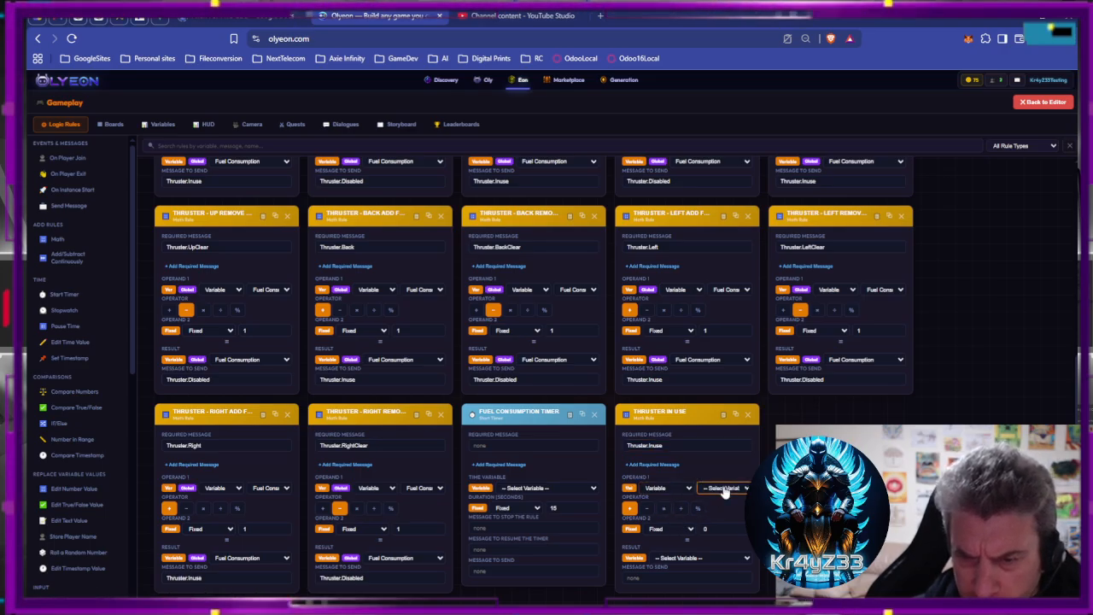
{"action": "left_click", "coordinate": [741, 558]}
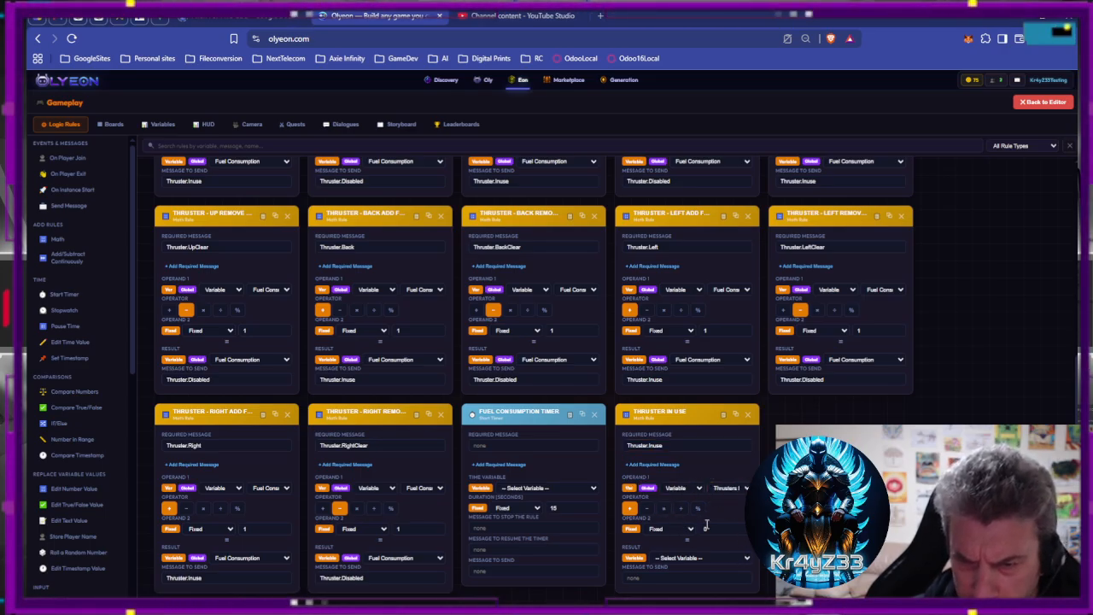
{"action": "left_click_drag", "start_coordinate": [709, 529], "coordinate": [690, 531]}
{"action": "key", "text": "Return"}
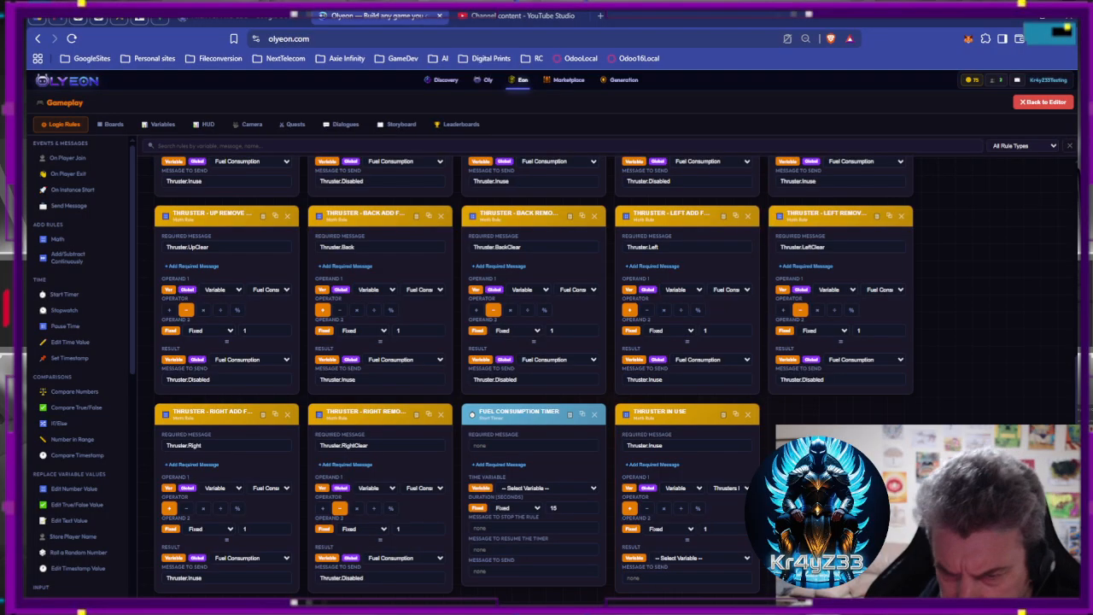
{"action": "left_click", "coordinate": [719, 559]}
{"action": "left_click", "coordinate": [703, 545]}
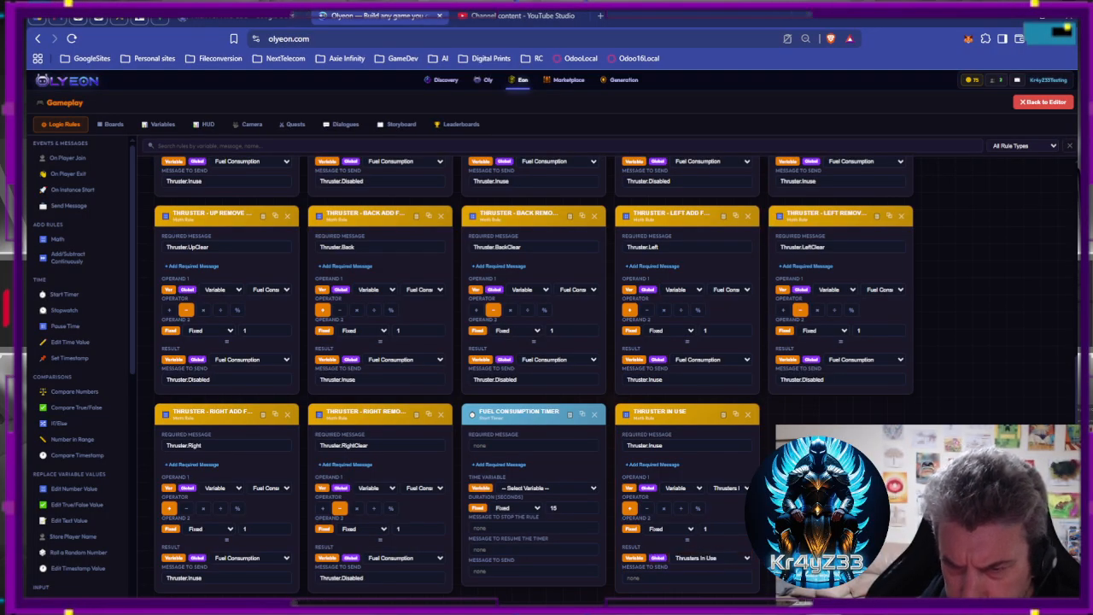
Duplicate the THRUSTER IN USE rule and rename the copy THRUSTER DISABLED.
{"action": "left_click", "coordinate": [736, 416]}
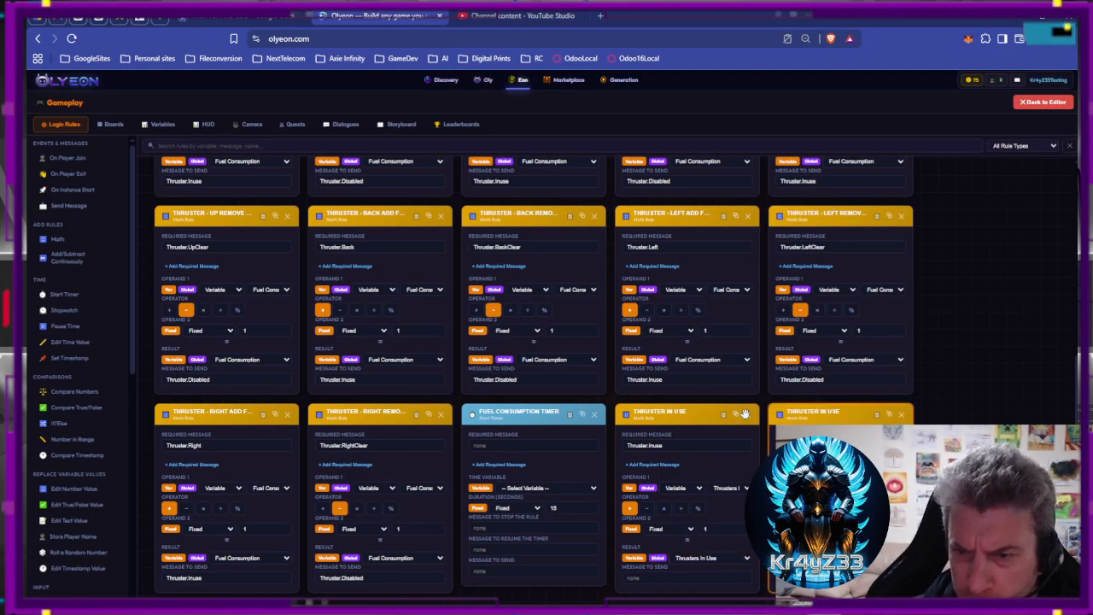
{"action": "left_click_drag", "start_coordinate": [822, 412], "coordinate": [840, 412]}
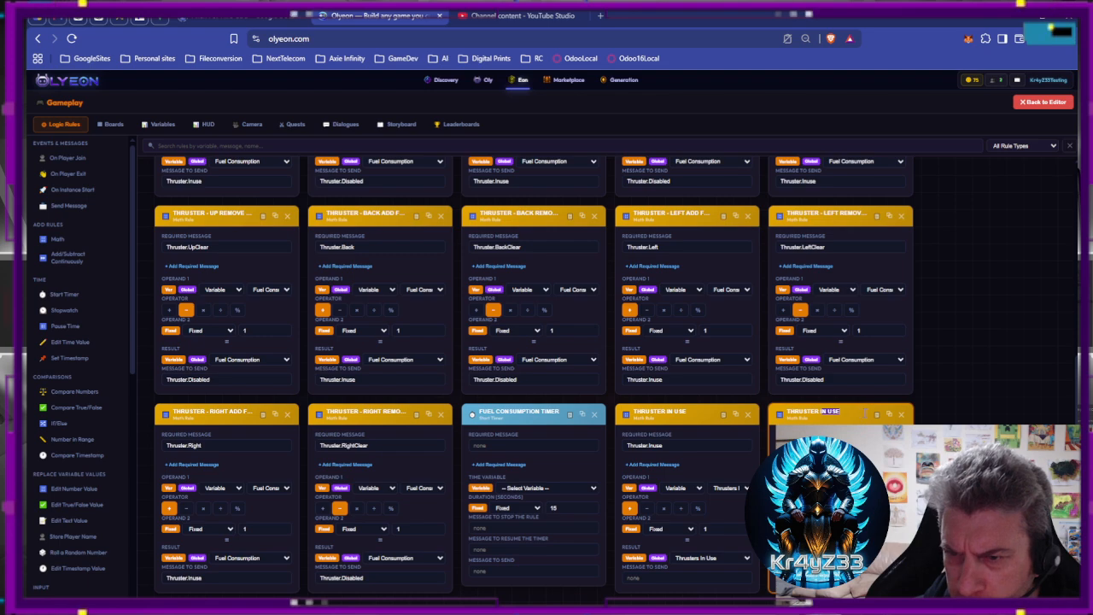
{"action": "key", "text": "BackSpace"}
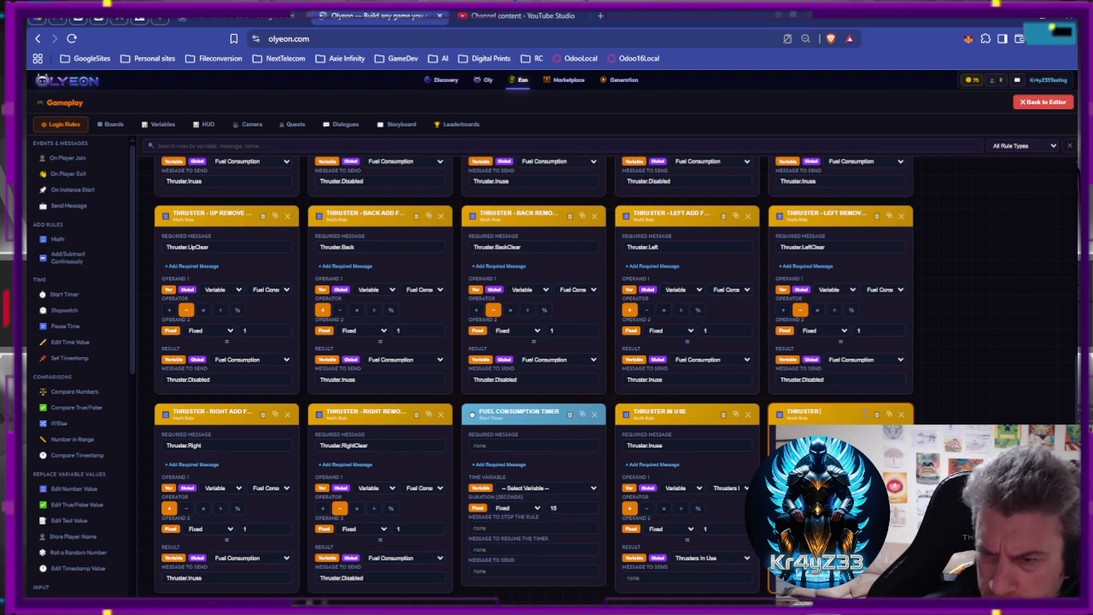
{"action": "type", "text": "DISABLED"}
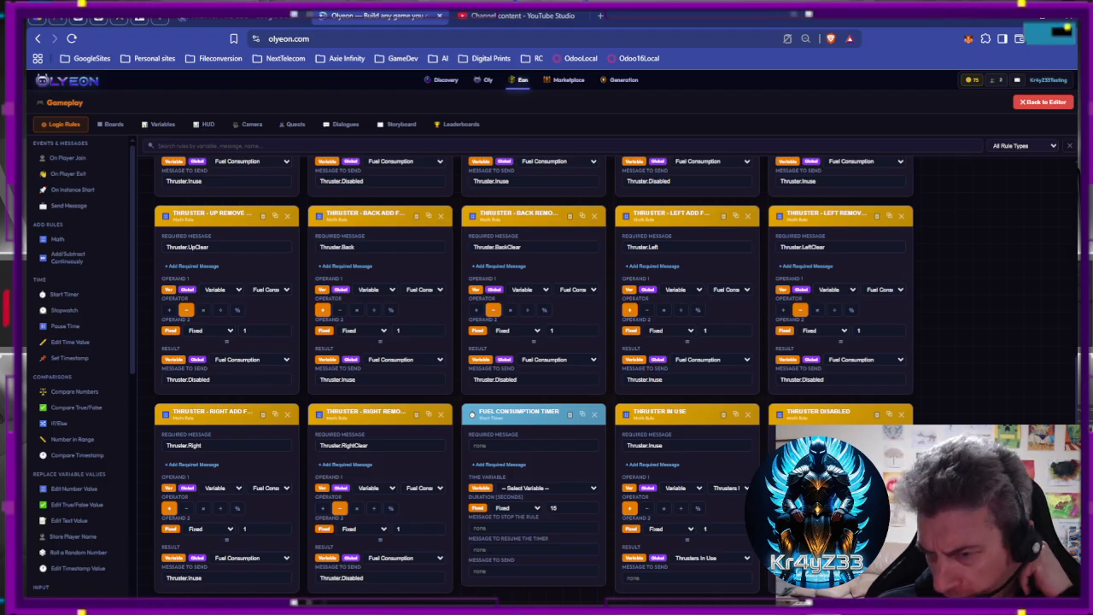
Return to the scene editor, save the game, and run a brief play test to check the variables on the HUD.
{"action": "left_click", "coordinate": [1035, 103]}
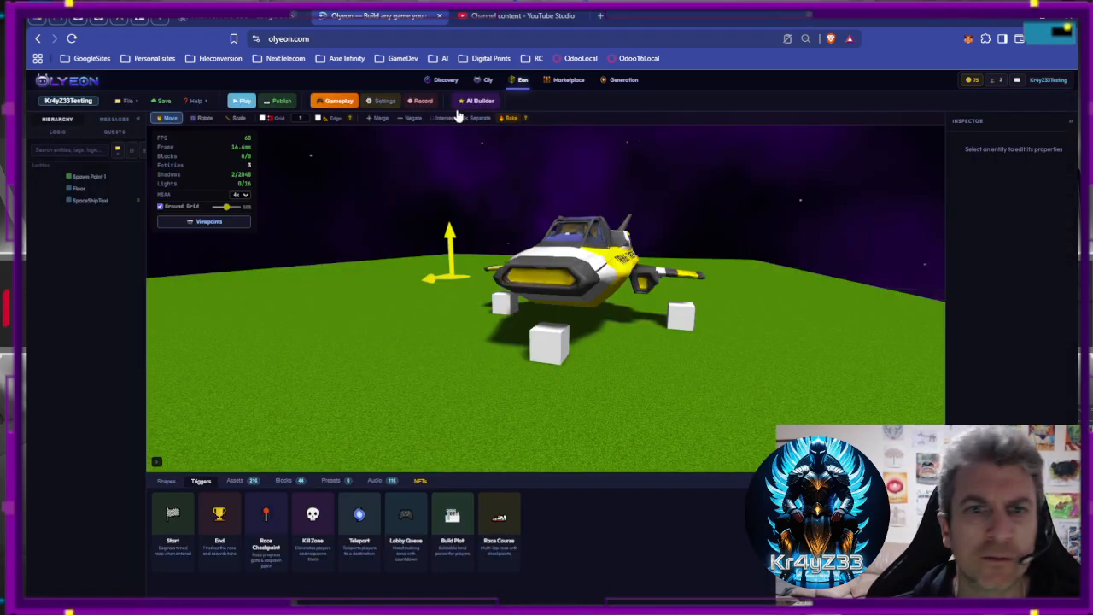
{"action": "left_click", "coordinate": [161, 102]}
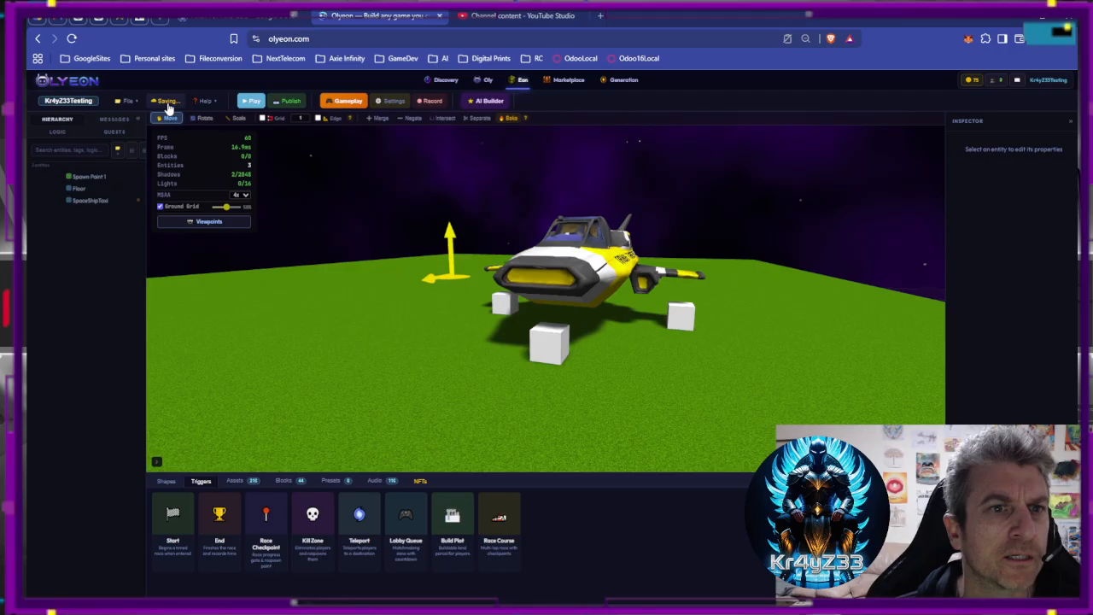
{"action": "left_click", "coordinate": [247, 101]}
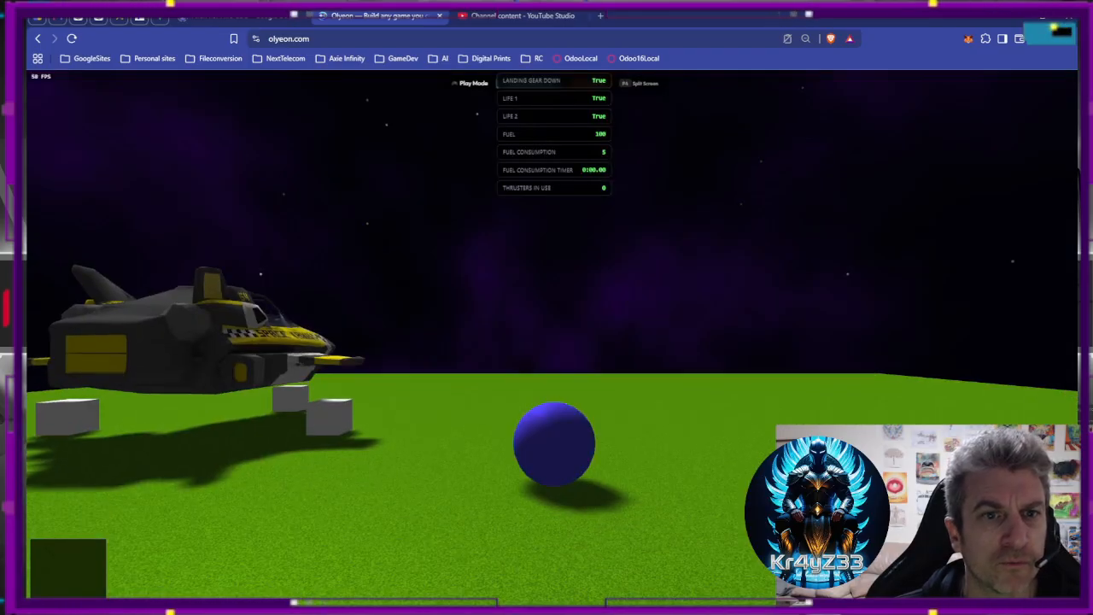
{"action": "key", "text": "Escape"}
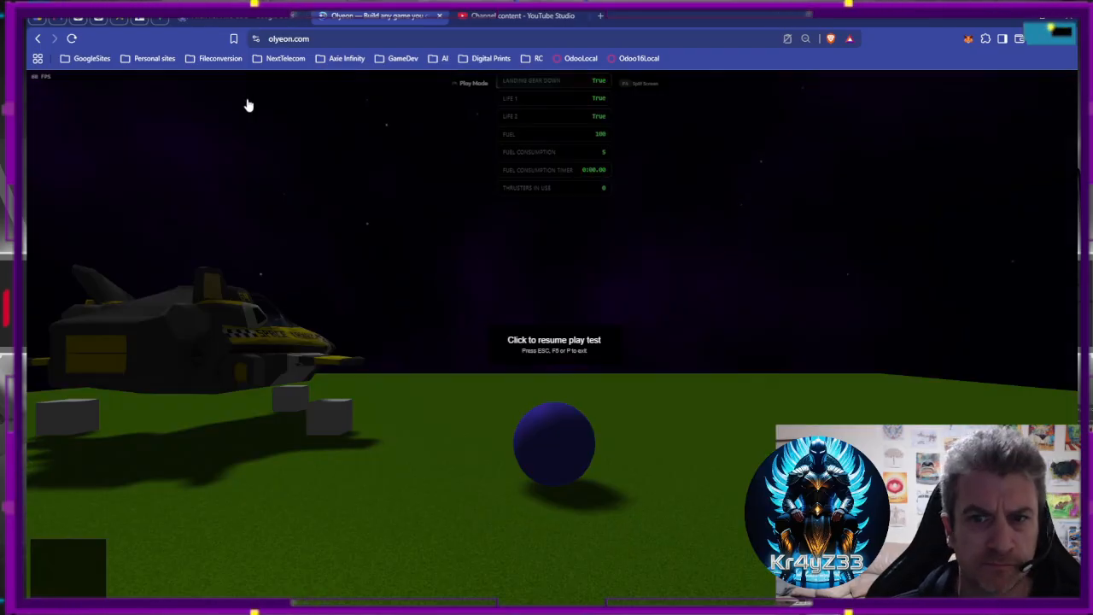
{"action": "key", "text": "Escape"}
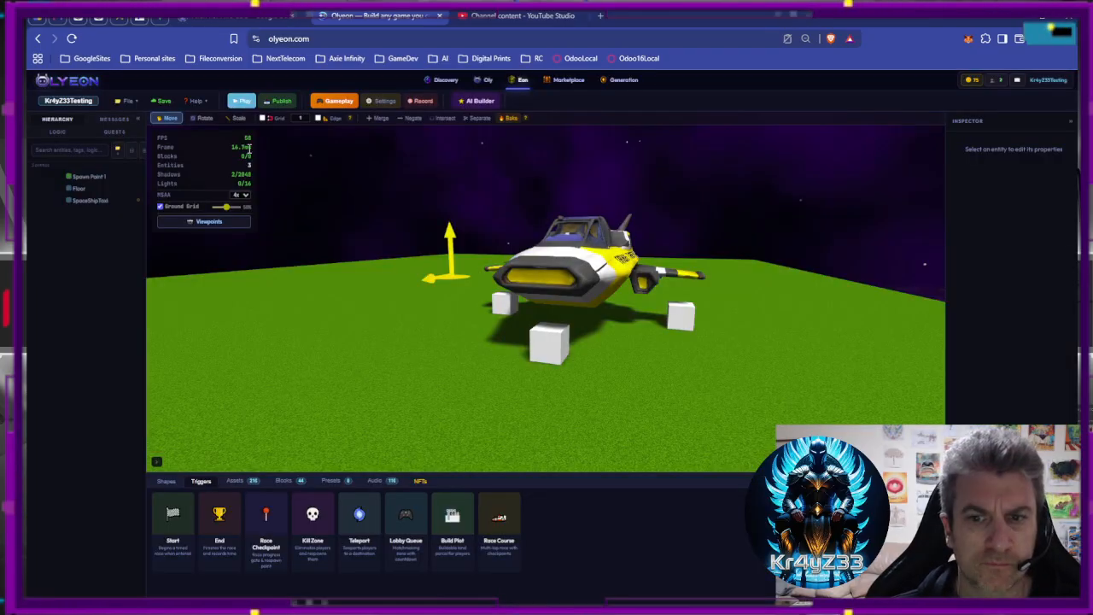
Reopen the gameplay rules and set the THRUSTER DISABLED rule's required message to Thruster.Disabled and its operator to subtract.
{"action": "left_click", "coordinate": [329, 100]}
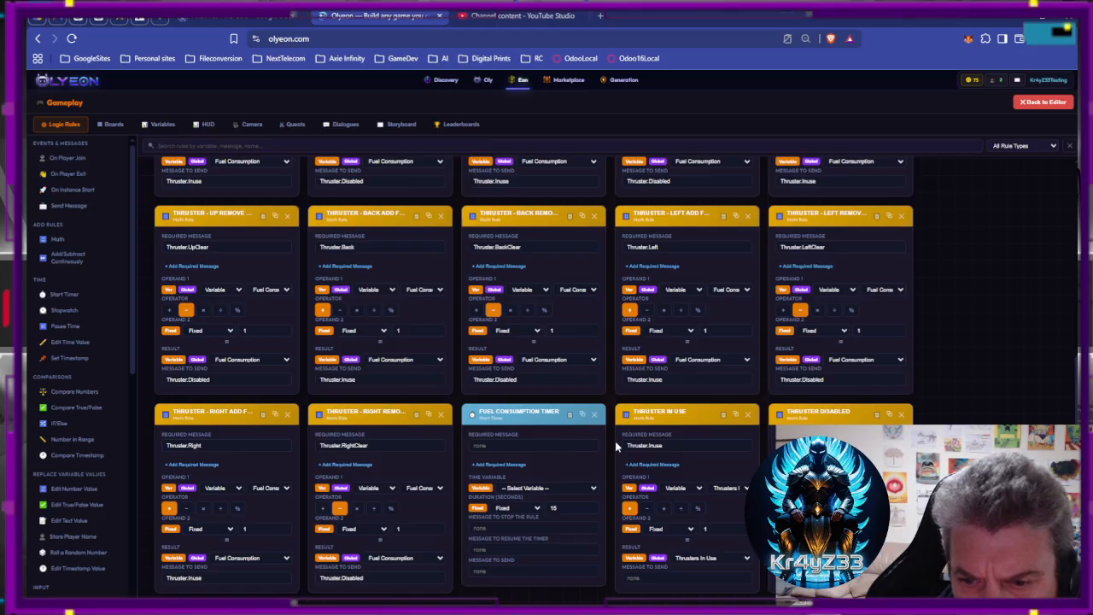
{"action": "left_click", "coordinate": [673, 444]}
{"action": "double_click", "coordinate": [674, 445]}
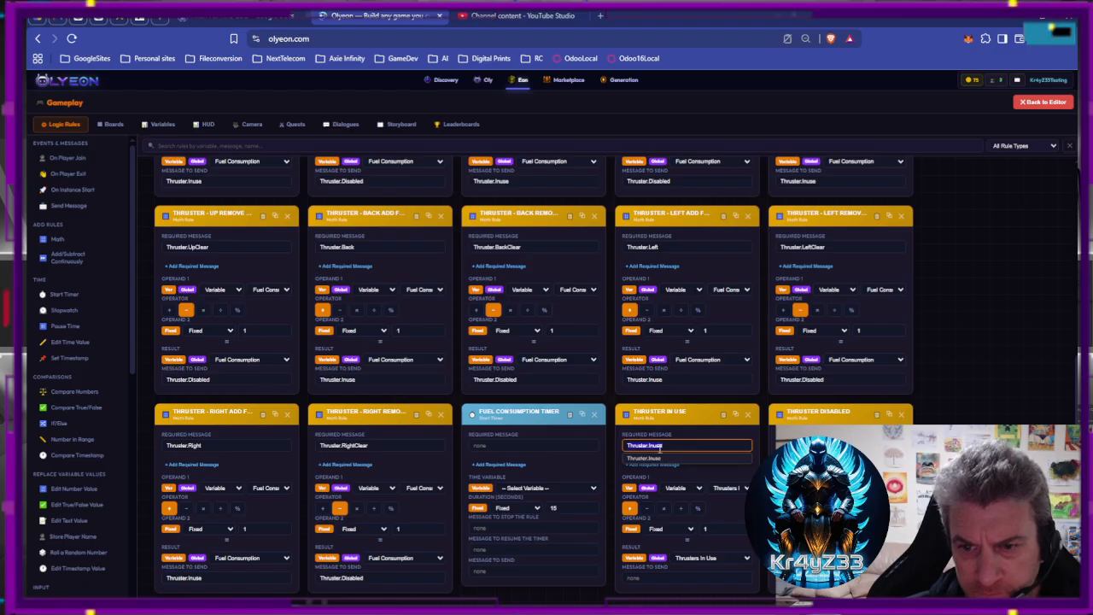
{"action": "left_click", "coordinate": [811, 445]}
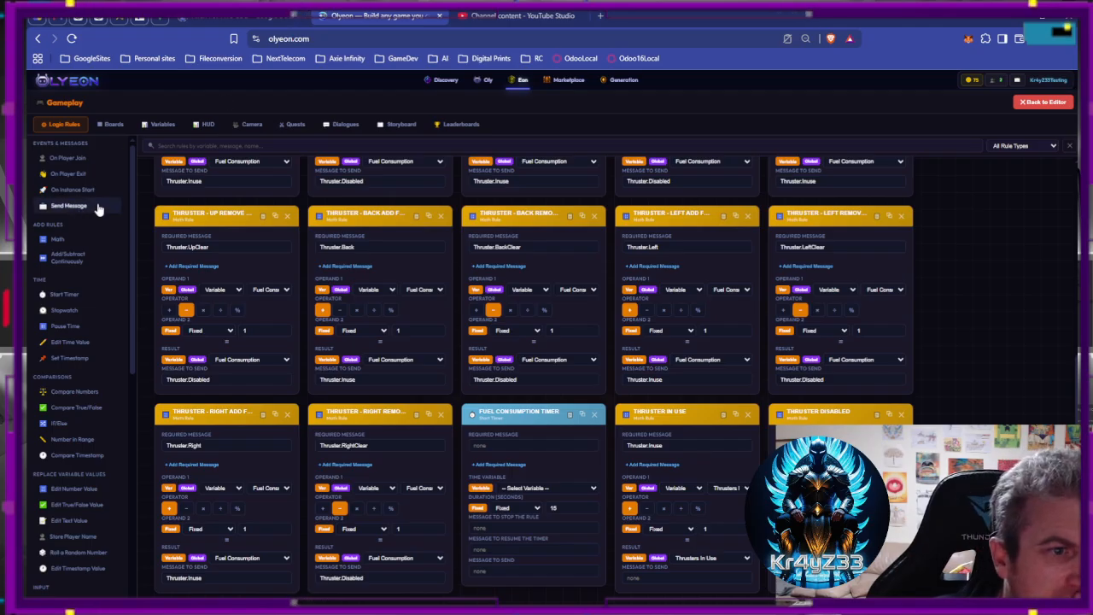
Try an Add/Subtract Continuously rule on the Fuel board, and delete both it and the Fuel Consumption Timer rule.
{"action": "left_click", "coordinate": [68, 257]}
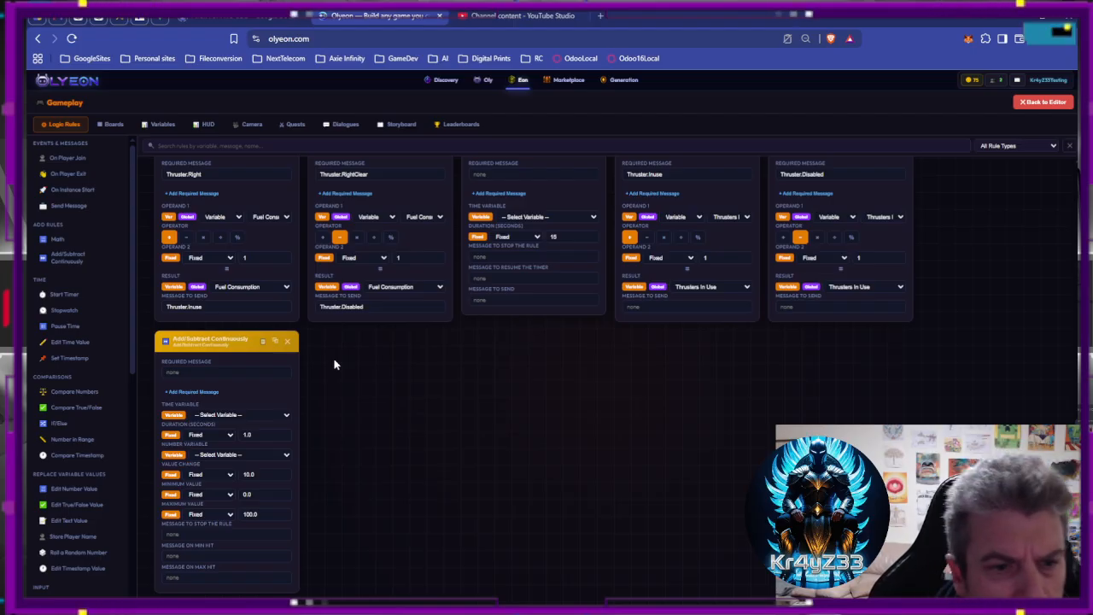
{"action": "scroll", "coordinate": [538, 344], "scroll_direction": "up", "scroll_amount": 3}
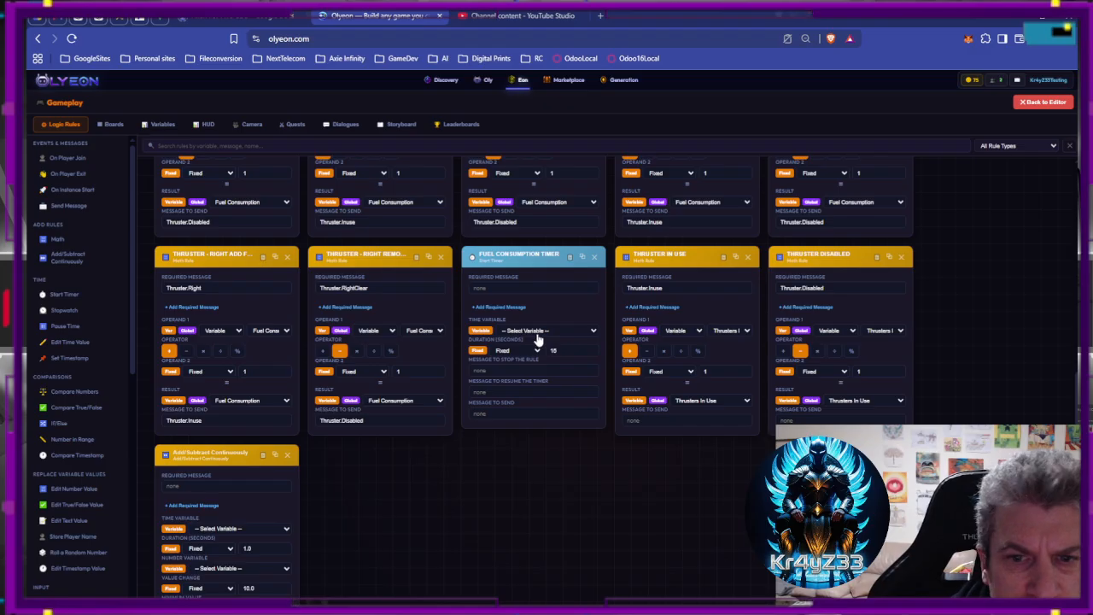
{"action": "scroll", "coordinate": [537, 339], "scroll_direction": "down", "scroll_amount": 2}
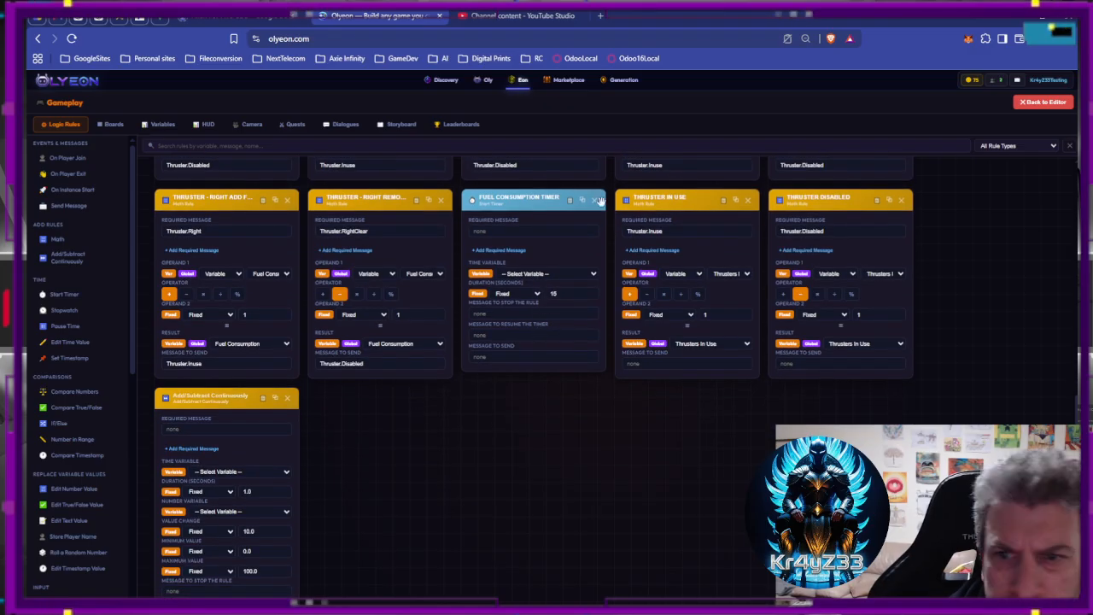
{"action": "left_click", "coordinate": [595, 199]}
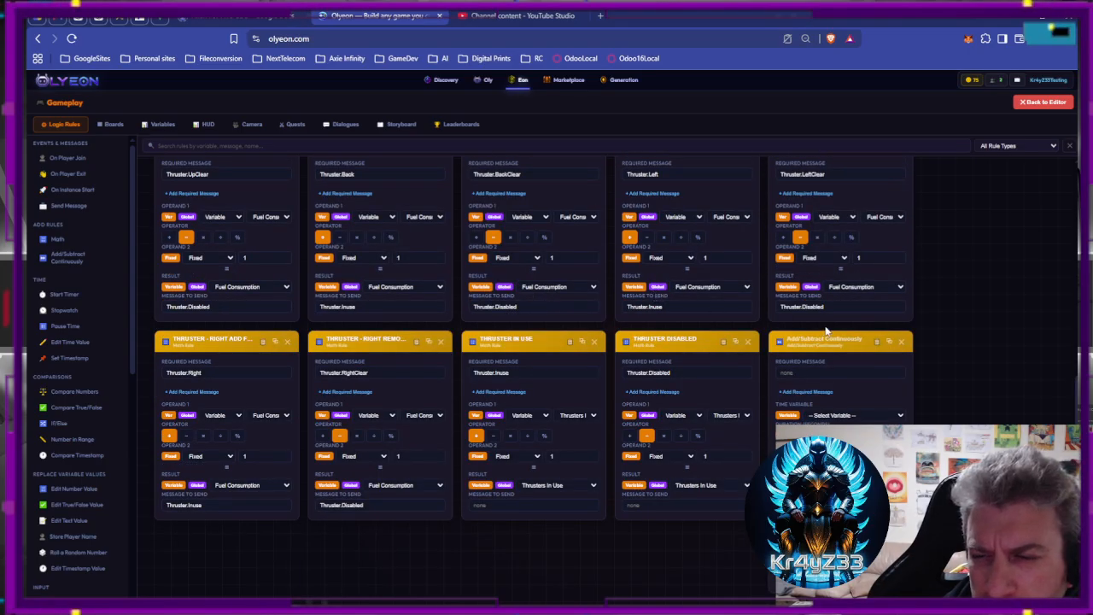
{"action": "left_click", "coordinate": [901, 340]}
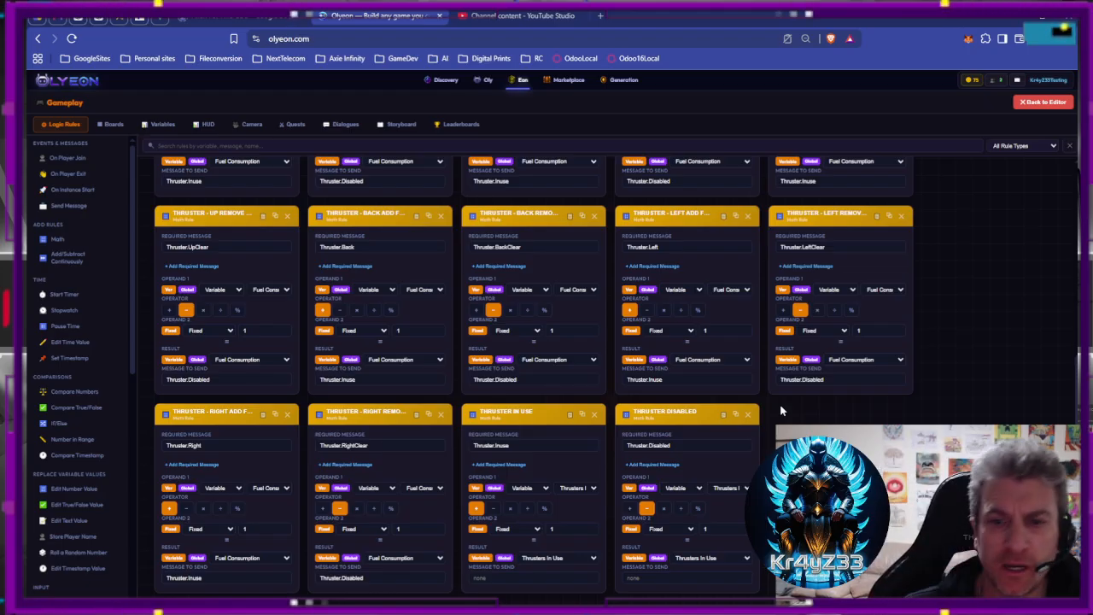
Add a Compare Numbers rule to the Fuel board and name it CHECK THRUSTERS IN USE.
{"action": "left_click", "coordinate": [85, 397]}
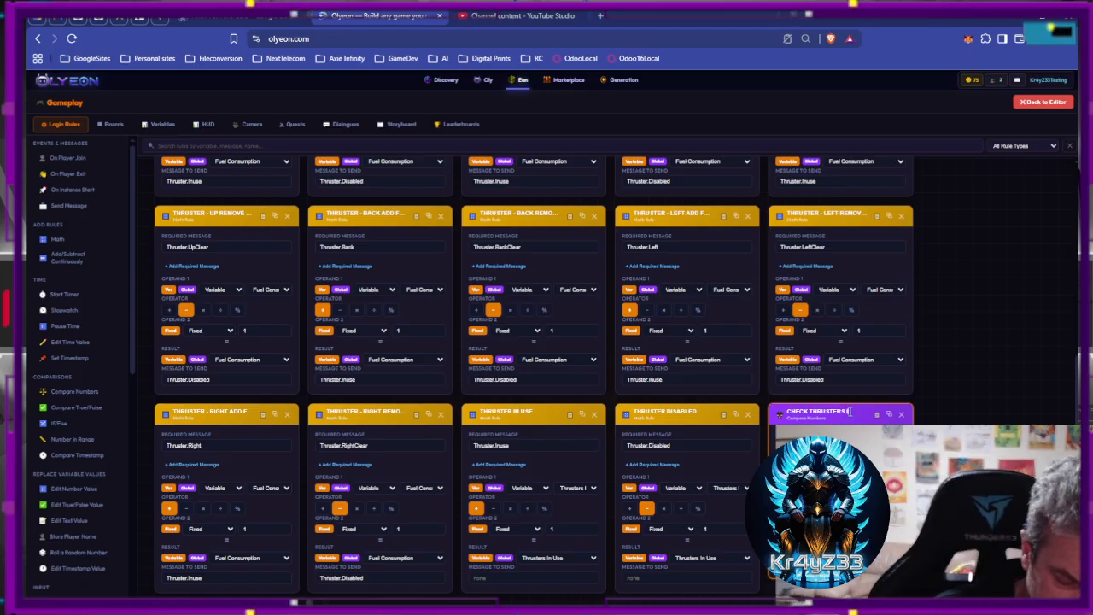
{"action": "type", "text": "IN USE"}
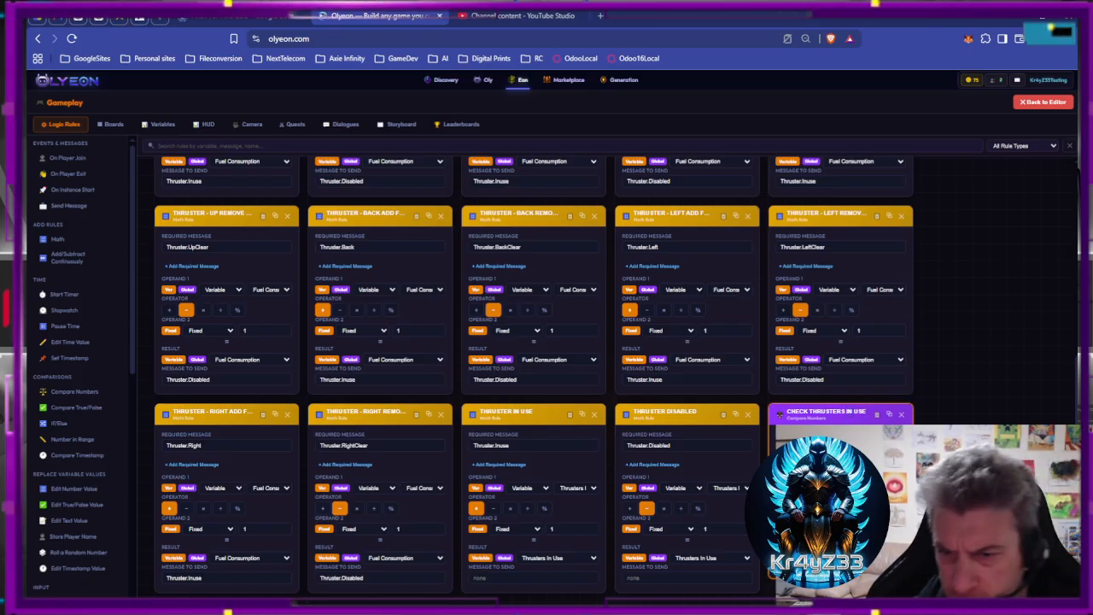
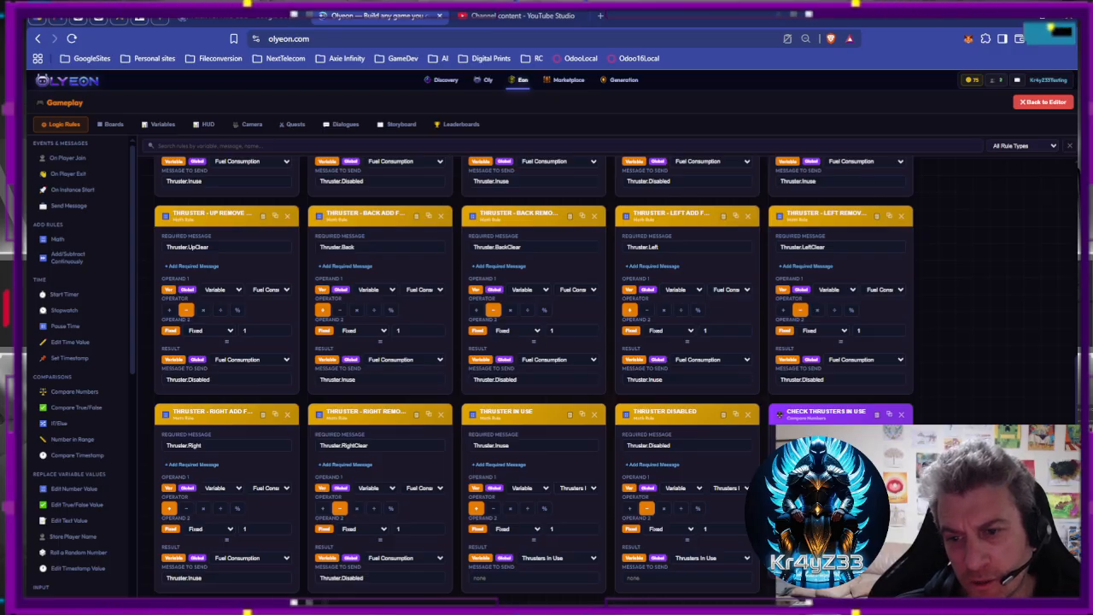
Add a global True/False variable named Ok To Use Fuel with a default of False and enable it for the HUD.
{"action": "scroll", "coordinate": [526, 246], "scroll_direction": "up", "scroll_amount": 3}
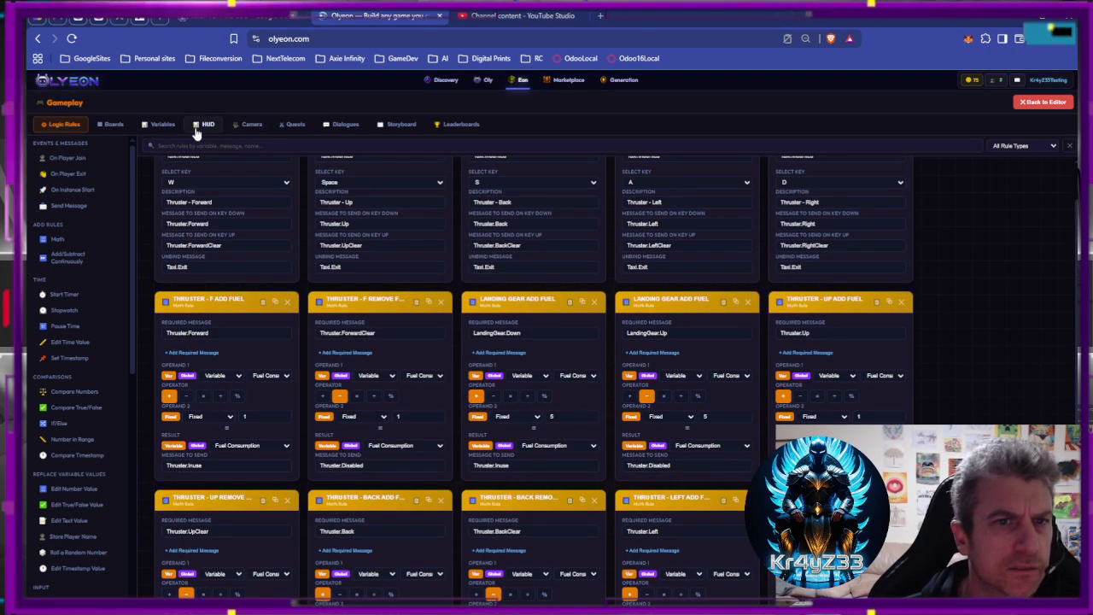
{"action": "left_click", "coordinate": [158, 125]}
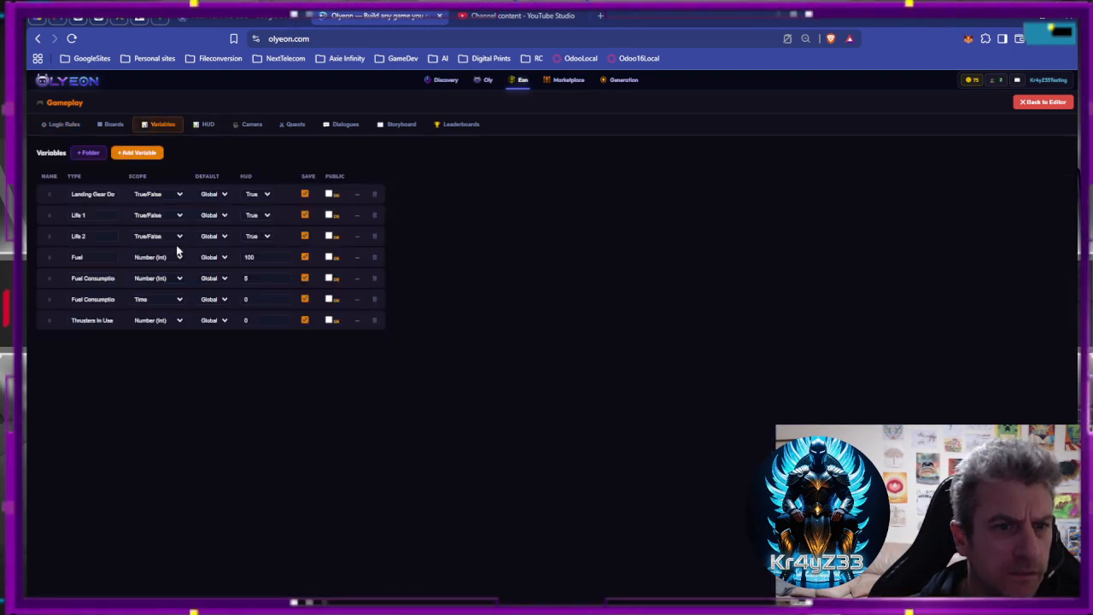
{"action": "left_click", "coordinate": [139, 153]}
{"action": "left_click", "coordinate": [92, 341]}
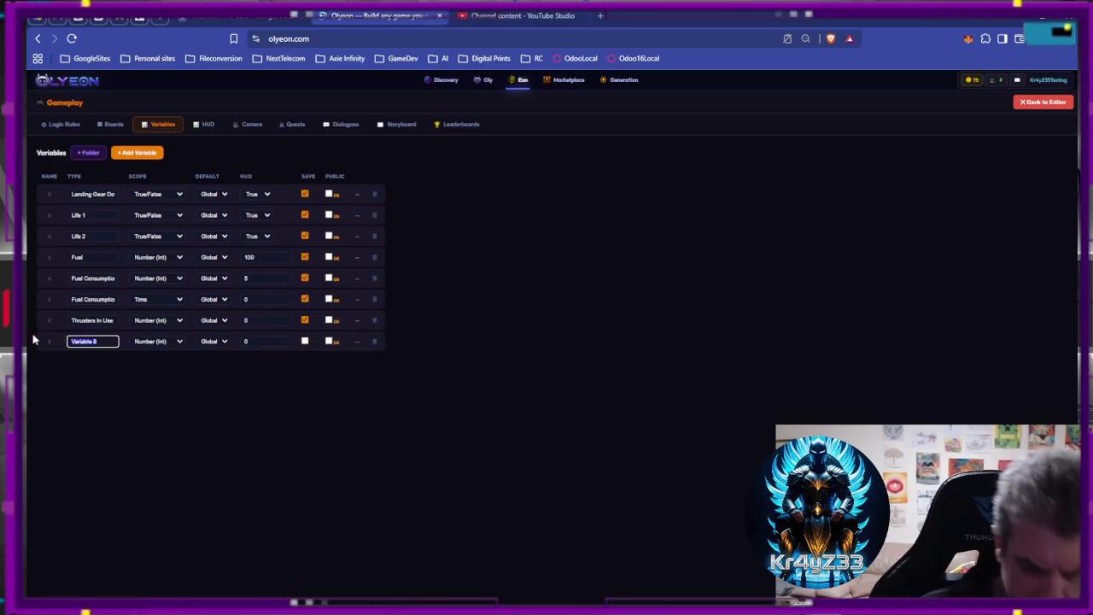
{"action": "type", "text": "Ok To"}
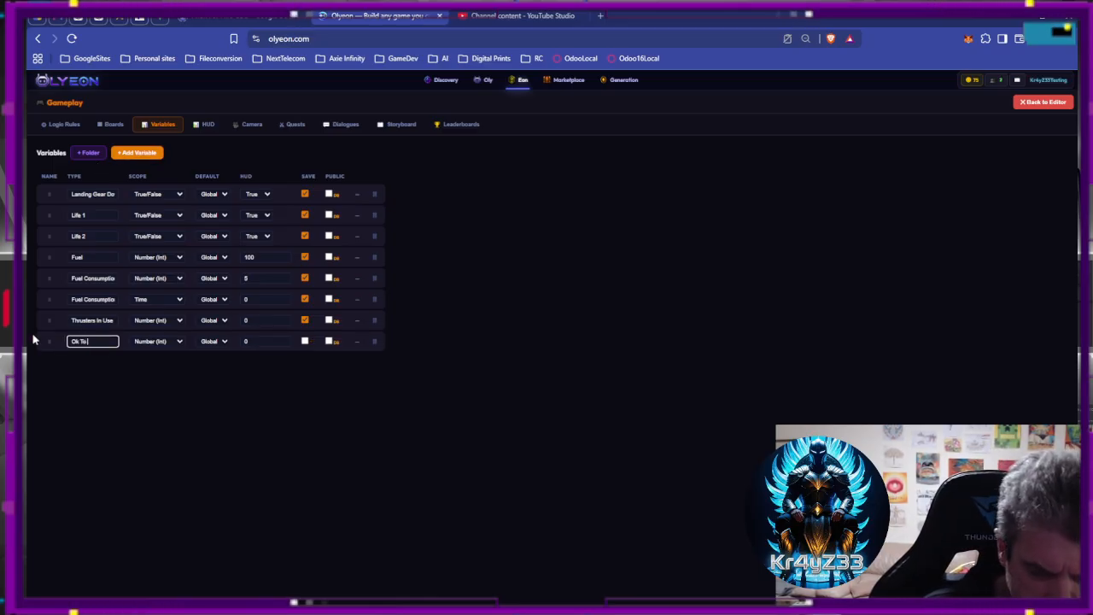
{"action": "type", "text": " L"}
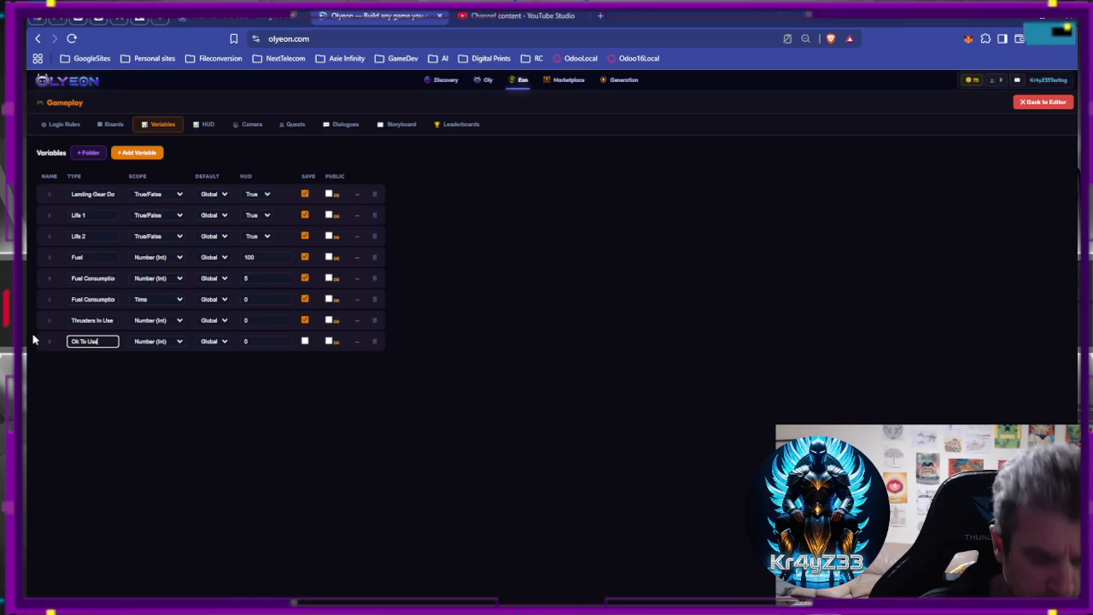
{"action": "left_click", "coordinate": [160, 341]}
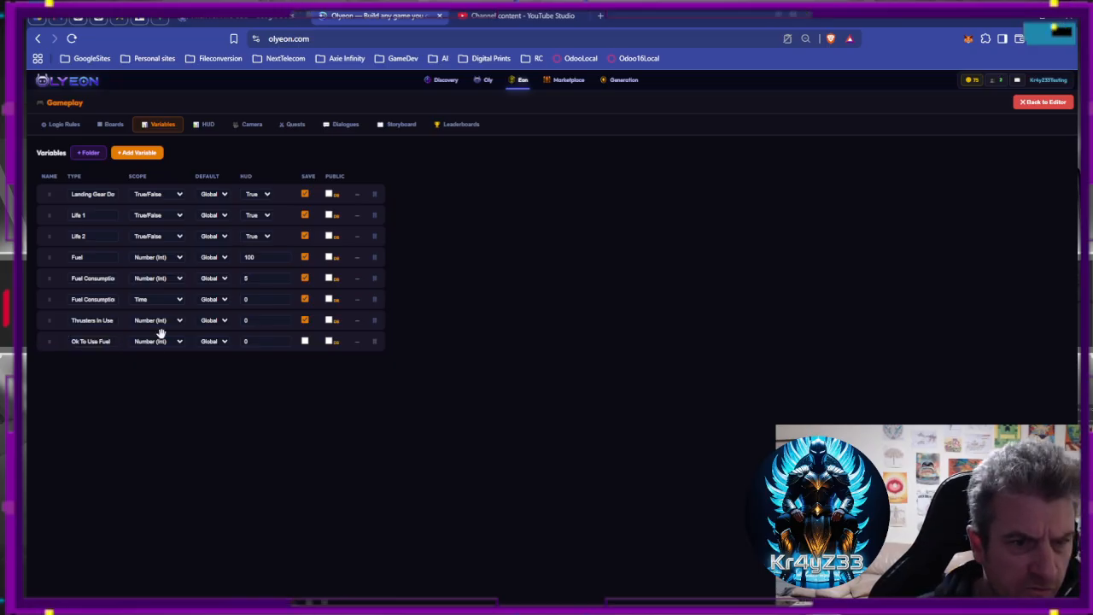
{"action": "left_click", "coordinate": [163, 406]}
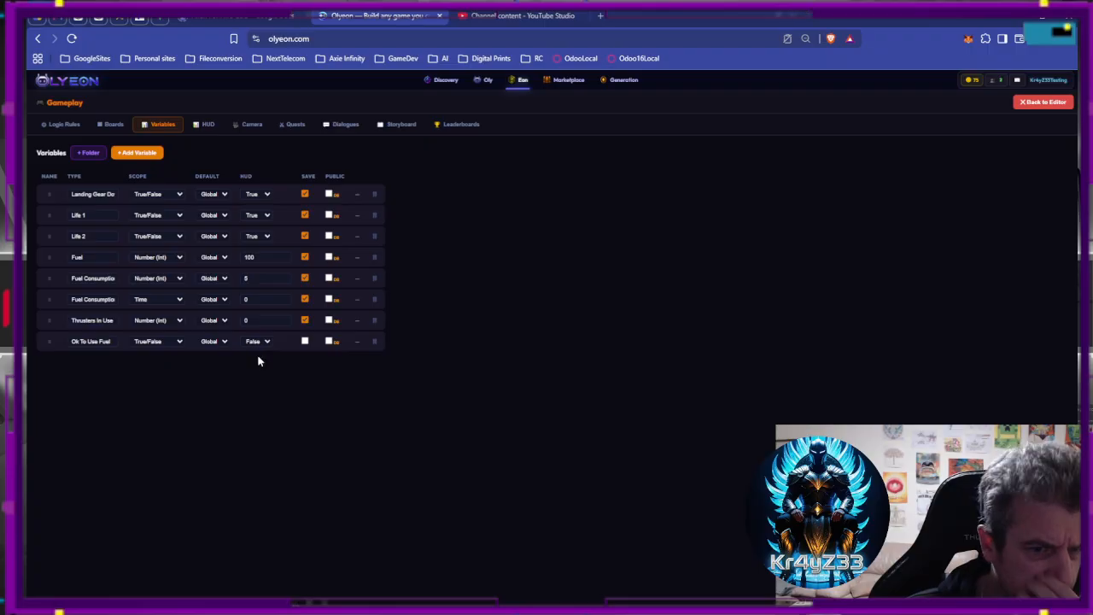
{"action": "left_click", "coordinate": [305, 341]}
Assign the Ok To Use Fuel variable to Variable Group 1 in the Default HUD layout and return to the scene editor.
{"action": "left_click", "coordinate": [207, 125]}
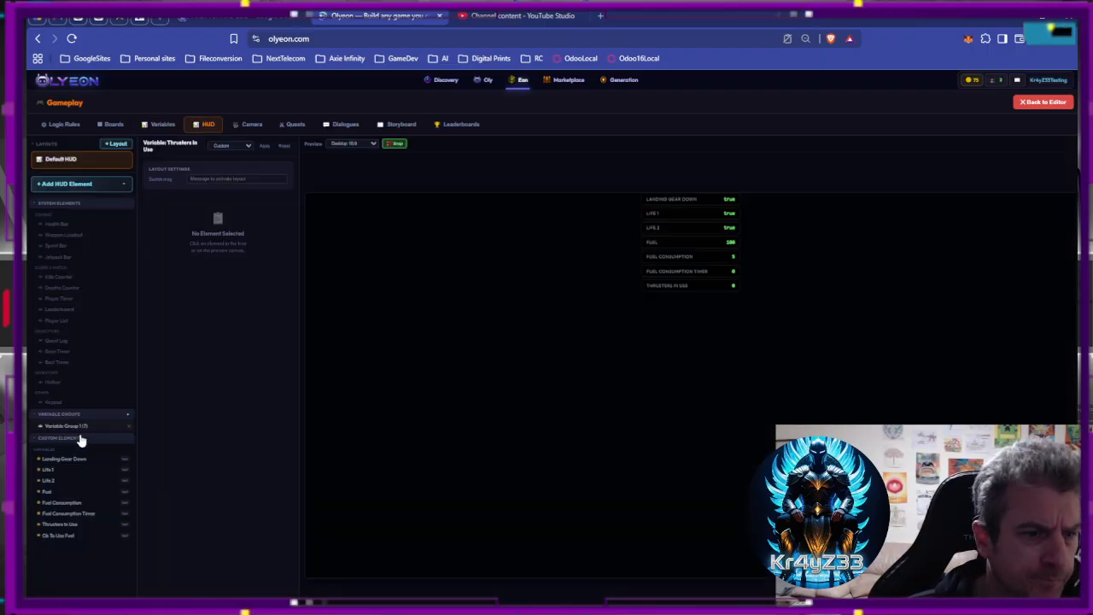
{"action": "left_click", "coordinate": [59, 535]}
{"action": "left_click", "coordinate": [219, 207]}
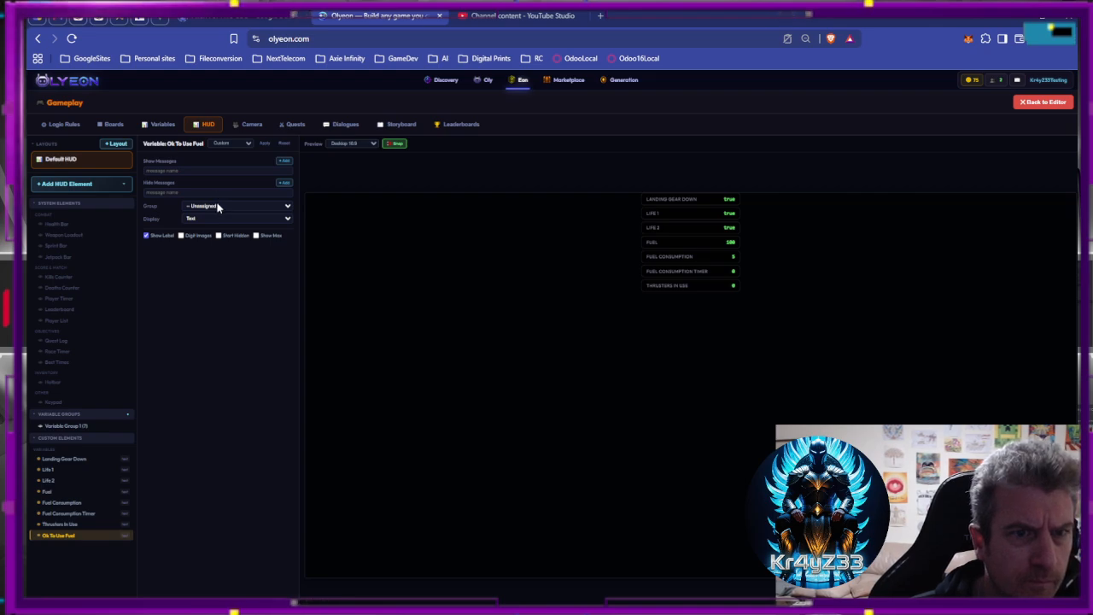
{"action": "left_click", "coordinate": [219, 233]}
{"action": "left_click", "coordinate": [114, 124]}
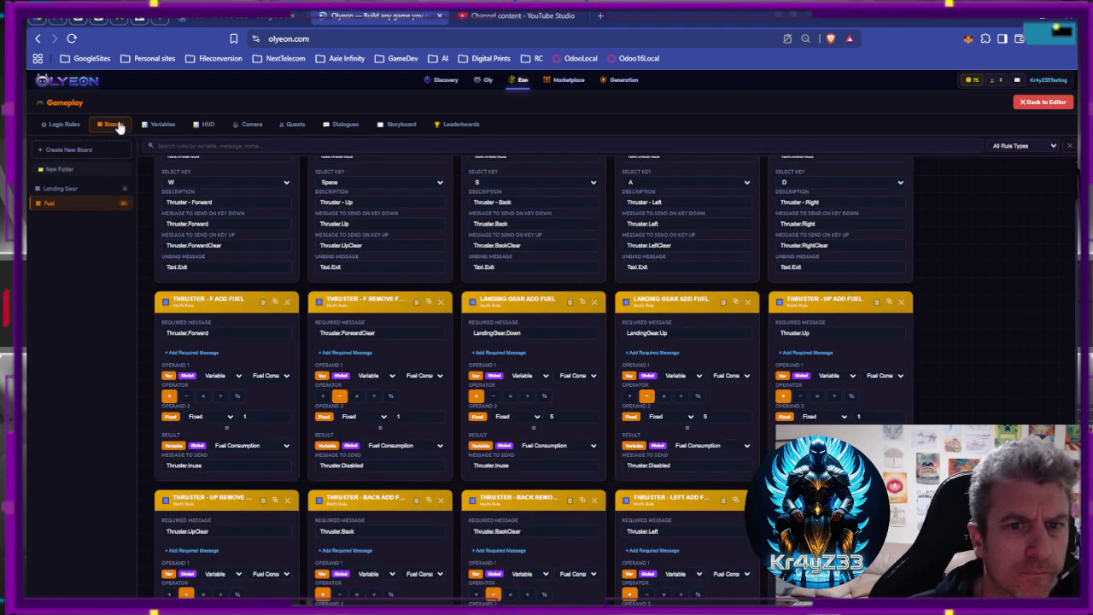
{"action": "left_click", "coordinate": [1043, 102]}
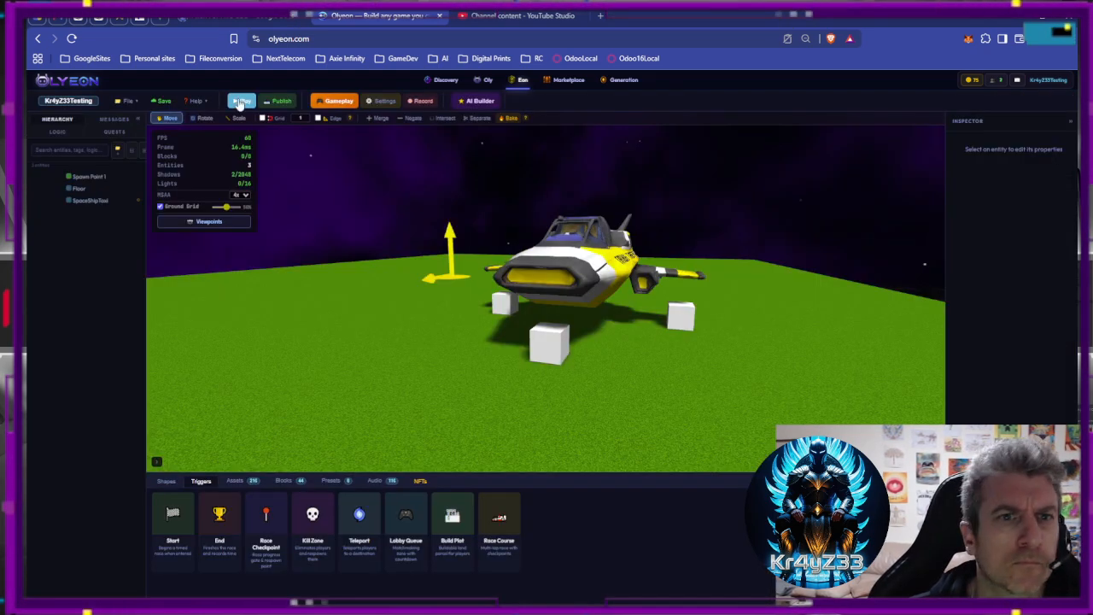
Save the project and add an If/Else rule named CHECK OK TO USE FUEL to the Fuel board.
{"action": "left_click", "coordinate": [160, 104]}
{"action": "left_click", "coordinate": [347, 102]}
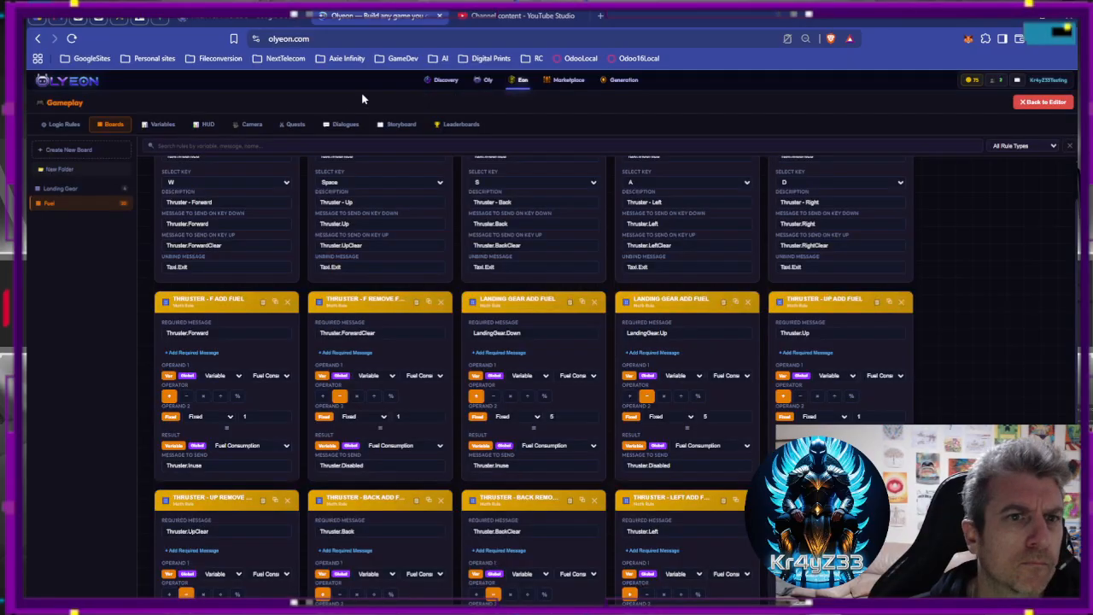
{"action": "scroll", "coordinate": [626, 384], "scroll_direction": "down", "scroll_amount": 3}
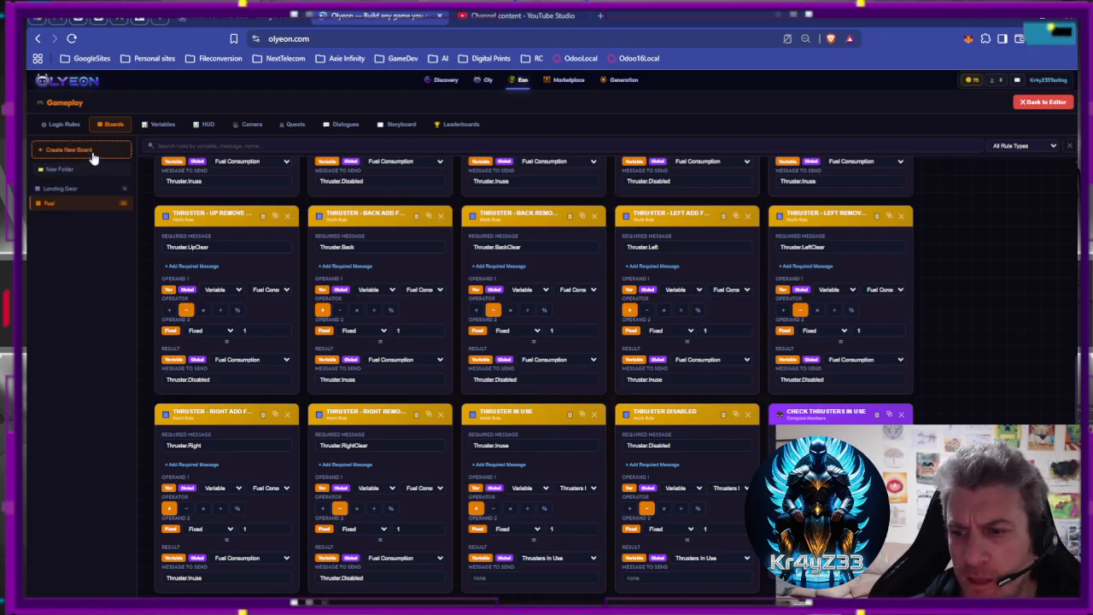
{"action": "left_click", "coordinate": [64, 124]}
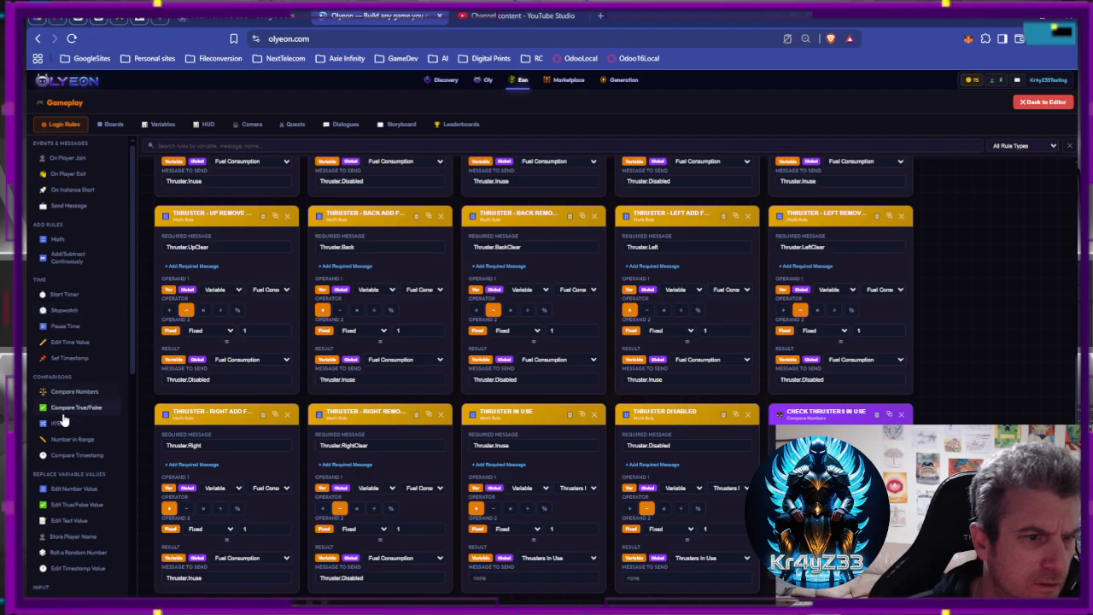
{"action": "scroll", "coordinate": [858, 405], "scroll_direction": "down", "scroll_amount": 3}
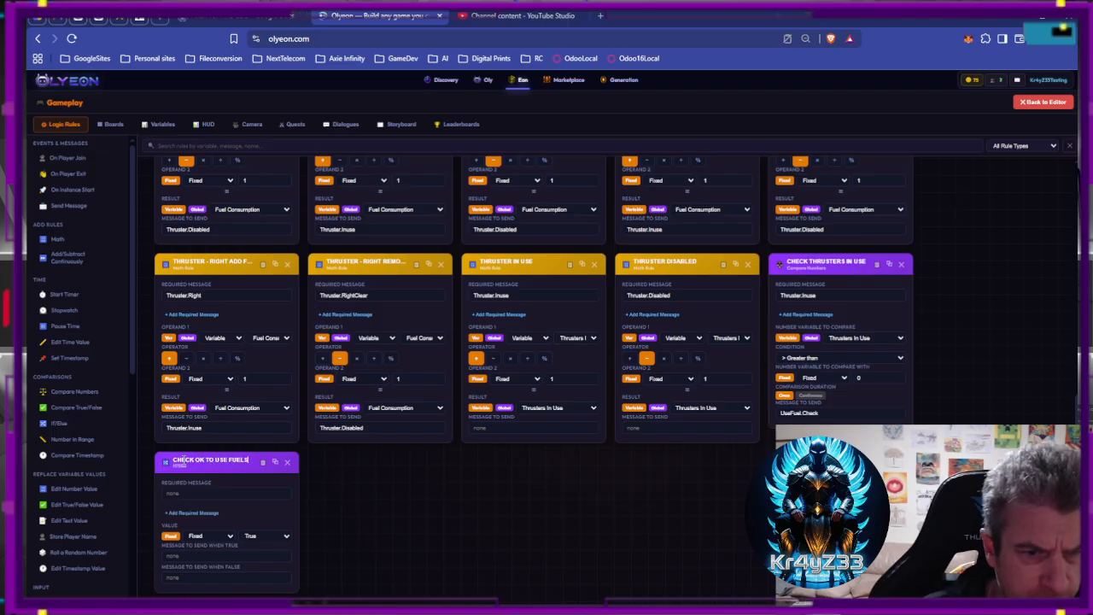
{"action": "key", "text": "BackSpace"}
{"action": "left_click", "coordinate": [363, 484]}
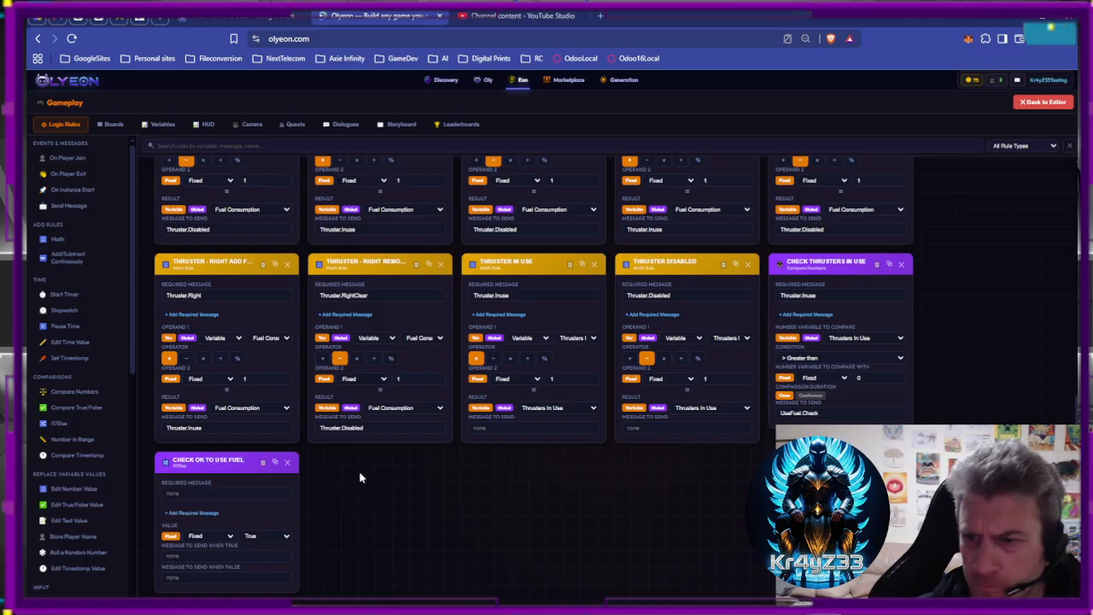
Copy the UseFuel.Check message from the CHECK THRUSTERS IN USE rule into the CHECK OK TO USE FUEL rule's required message.
{"action": "left_click_drag", "start_coordinate": [825, 413], "coordinate": [720, 413]}
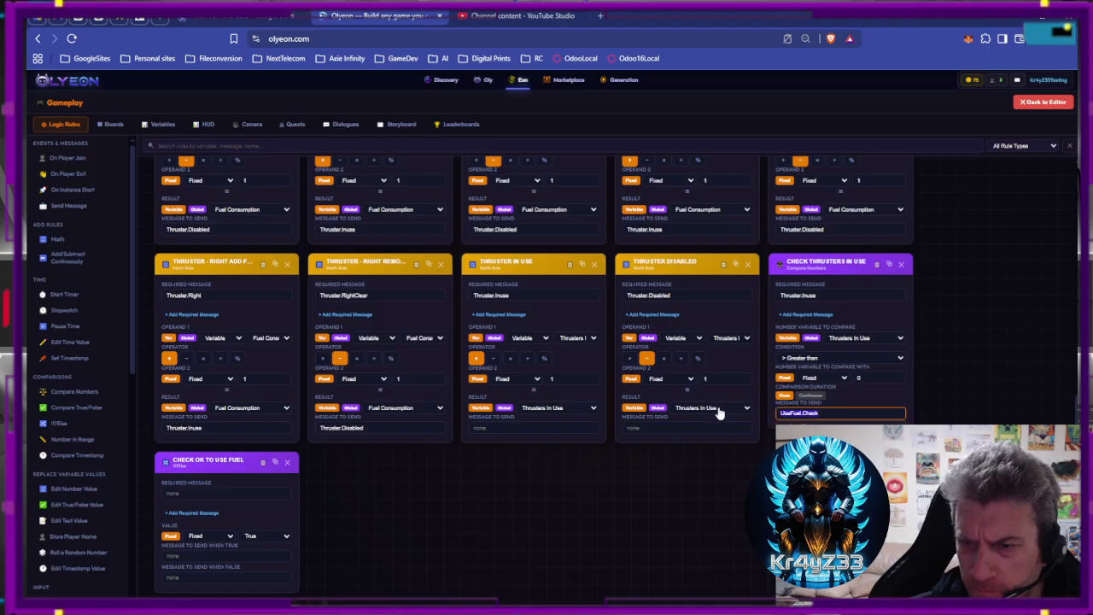
{"action": "key", "text": "ctrl+c"}
{"action": "left_click", "coordinate": [195, 492]}
{"action": "key", "text": "ctrl+v"}
{"action": "left_click", "coordinate": [383, 494]}
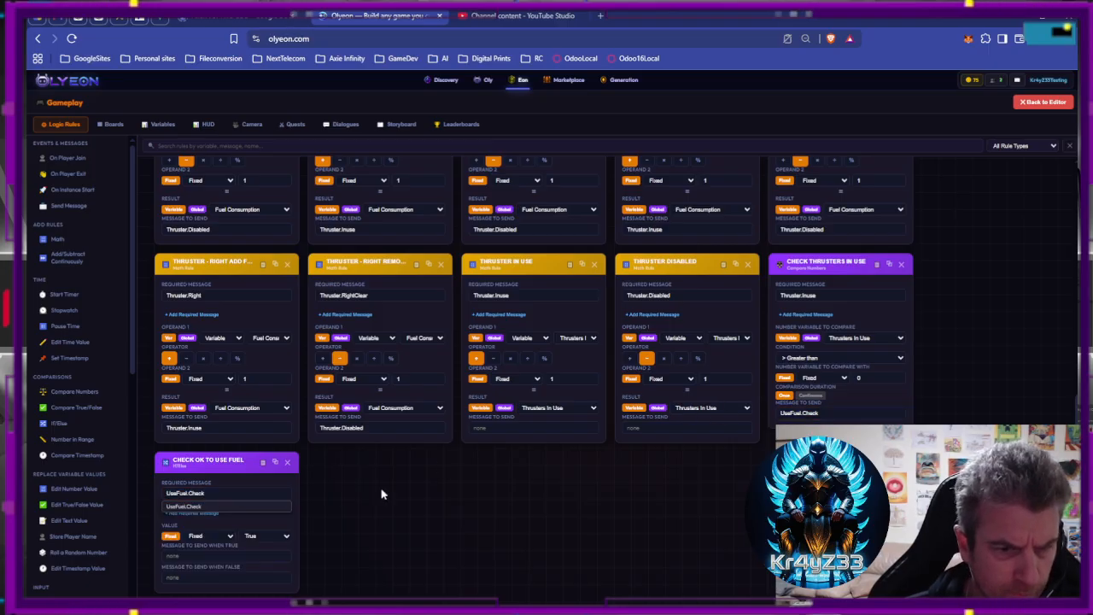
Make the CHECK OK TO USE FUEL rule evaluate the global Ok To Use Fuel variable instead of a fixed value.
{"action": "left_click", "coordinate": [222, 537]}
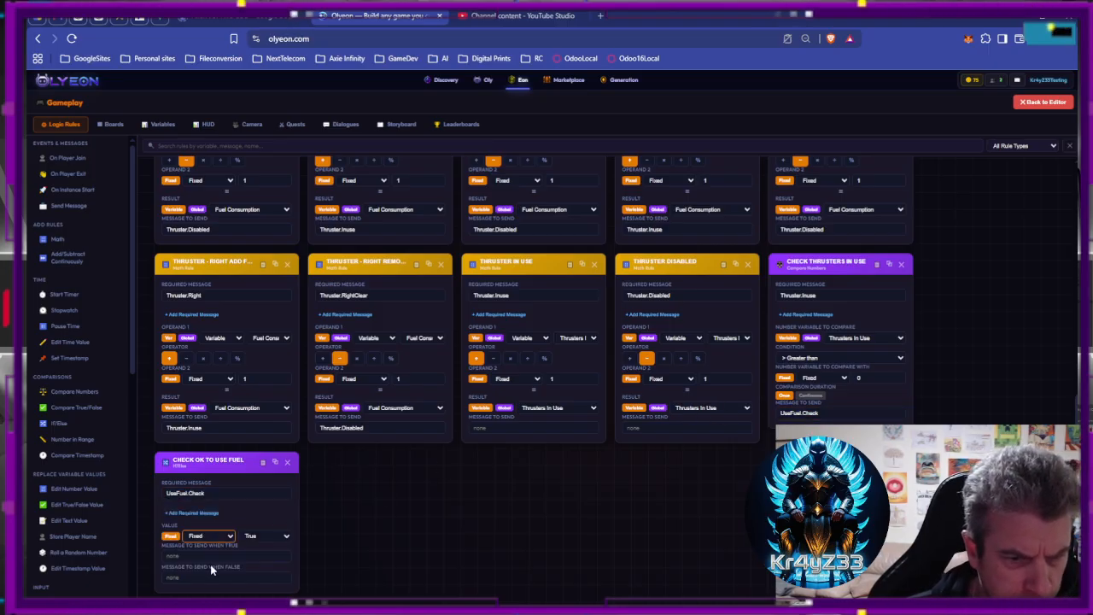
{"action": "left_click", "coordinate": [212, 568]}
{"action": "left_click", "coordinate": [264, 537]}
{"action": "left_click", "coordinate": [274, 519]}
{"action": "left_click", "coordinate": [358, 523]}
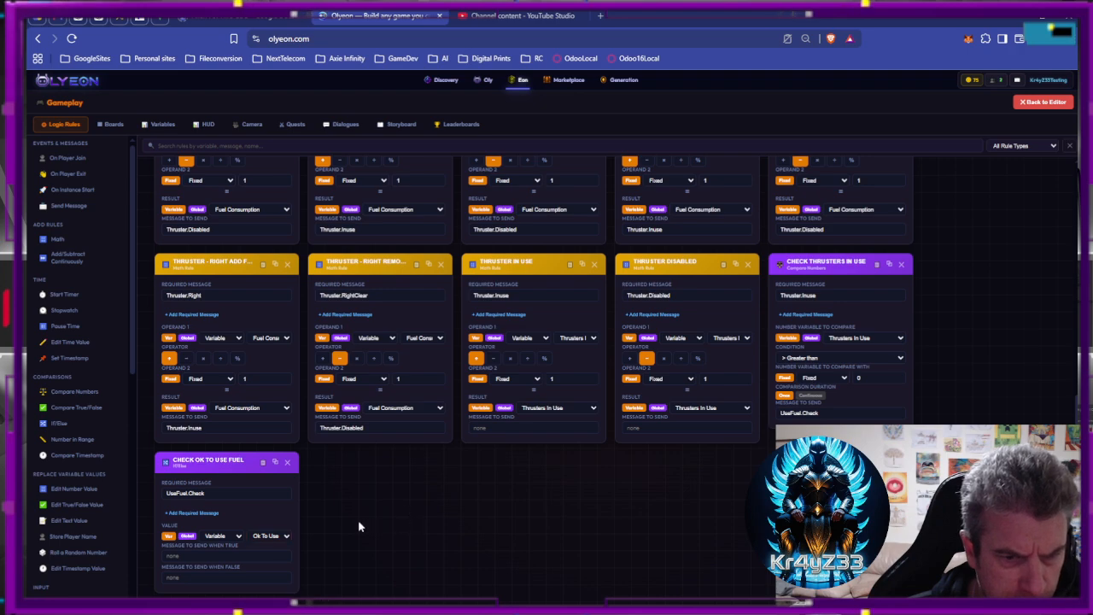
Set the CHECK OK TO USE FUEL rule to send UseFuel.Ok when true and UseFuel.Stop when false.
{"action": "left_click", "coordinate": [225, 555]}
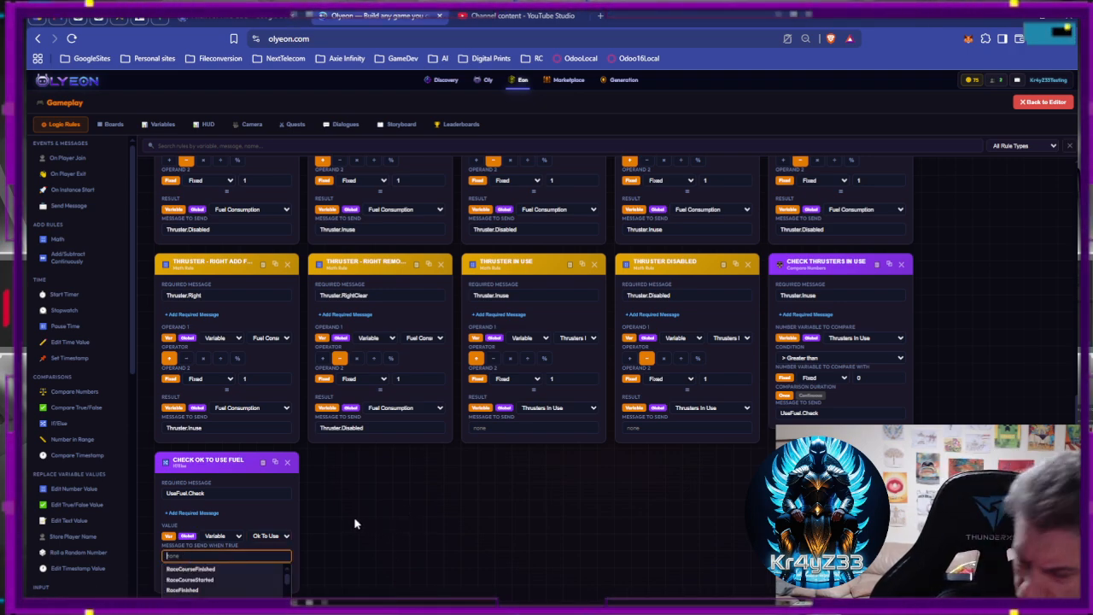
{"action": "type", "text": "UseFuel"}
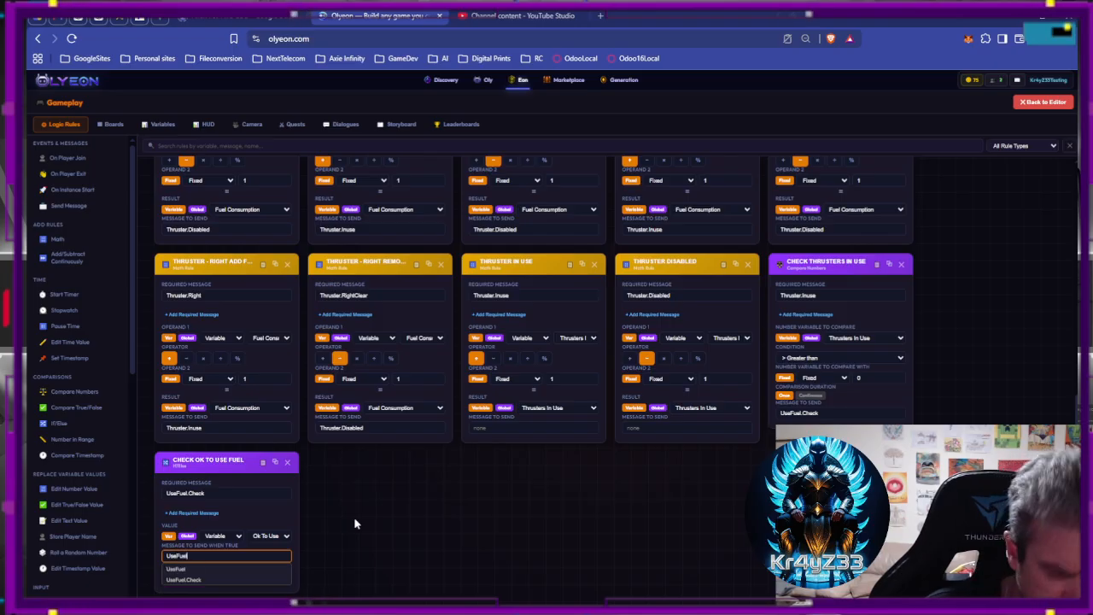
{"action": "type", "text": ".Ok"}
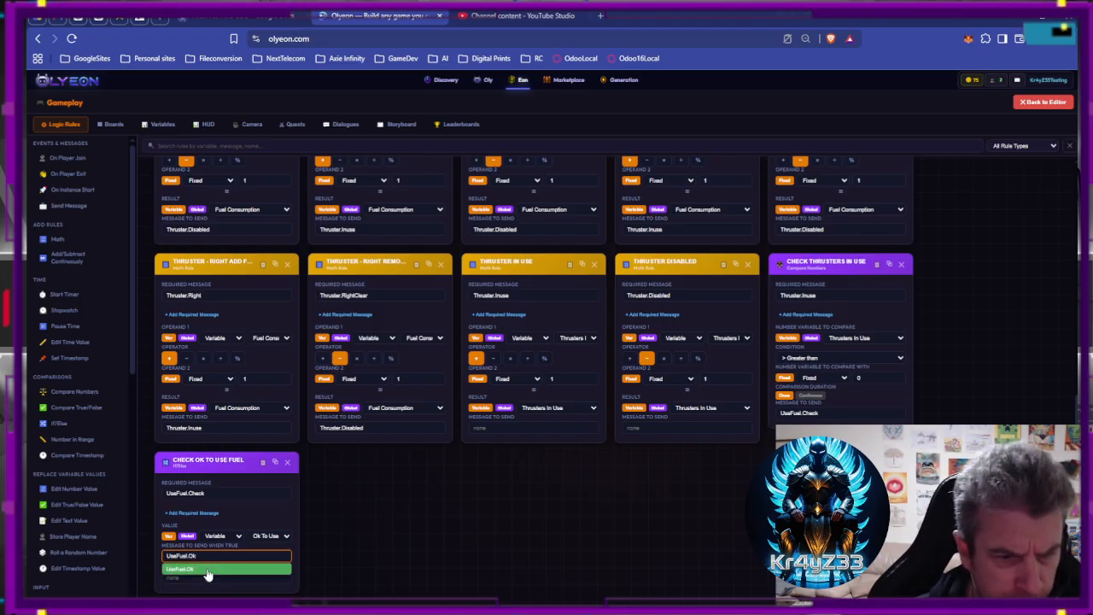
{"action": "left_click", "coordinate": [208, 572]}
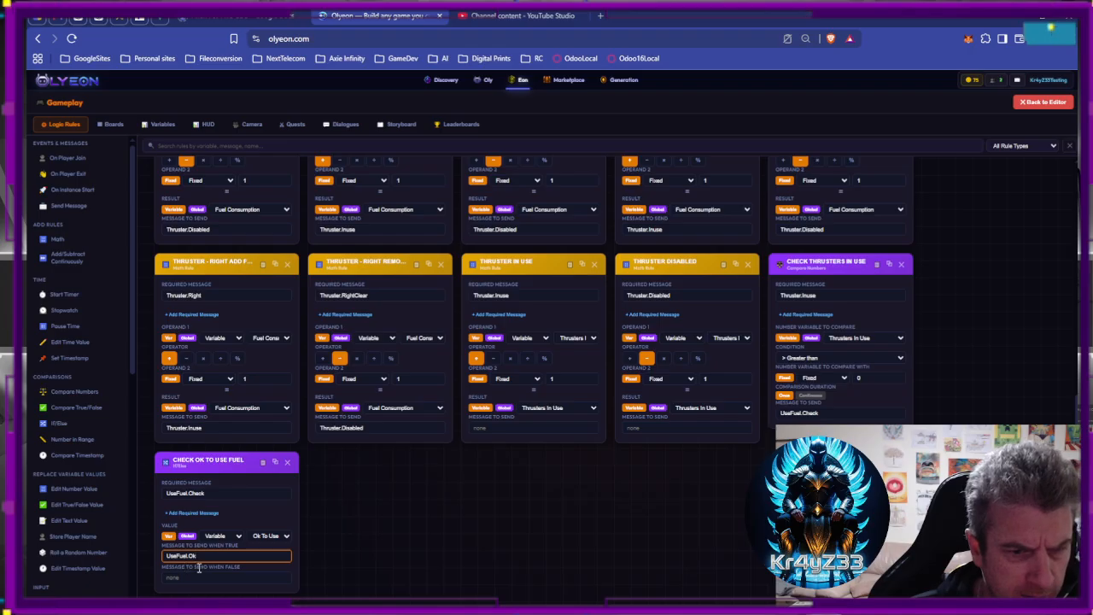
{"action": "left_click", "coordinate": [188, 577]}
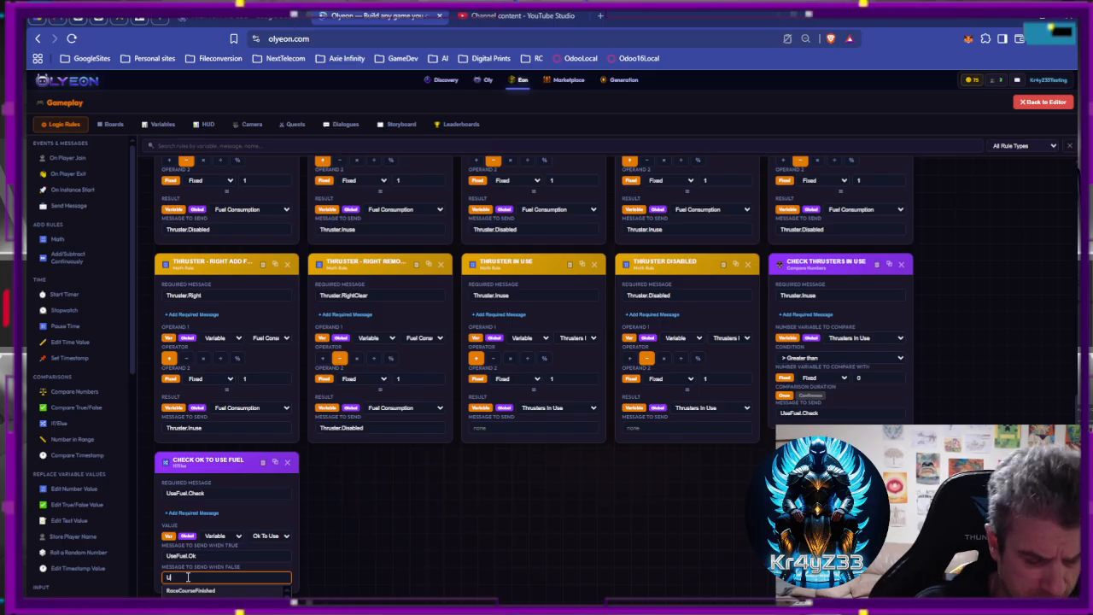
{"action": "type", "text": "UseFuel.Stop"}
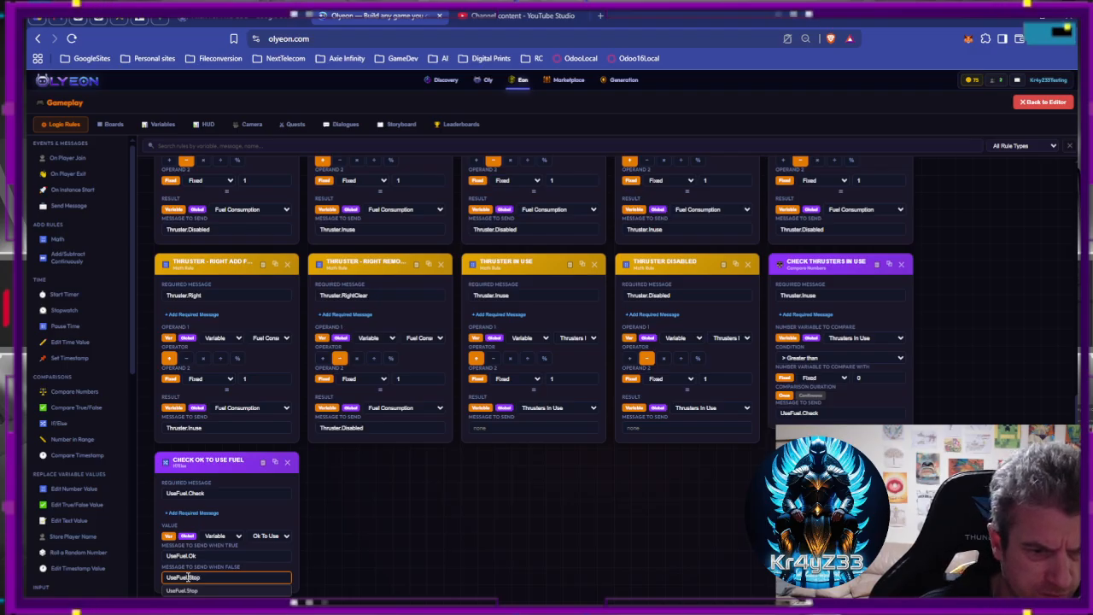
{"action": "left_click", "coordinate": [381, 558]}
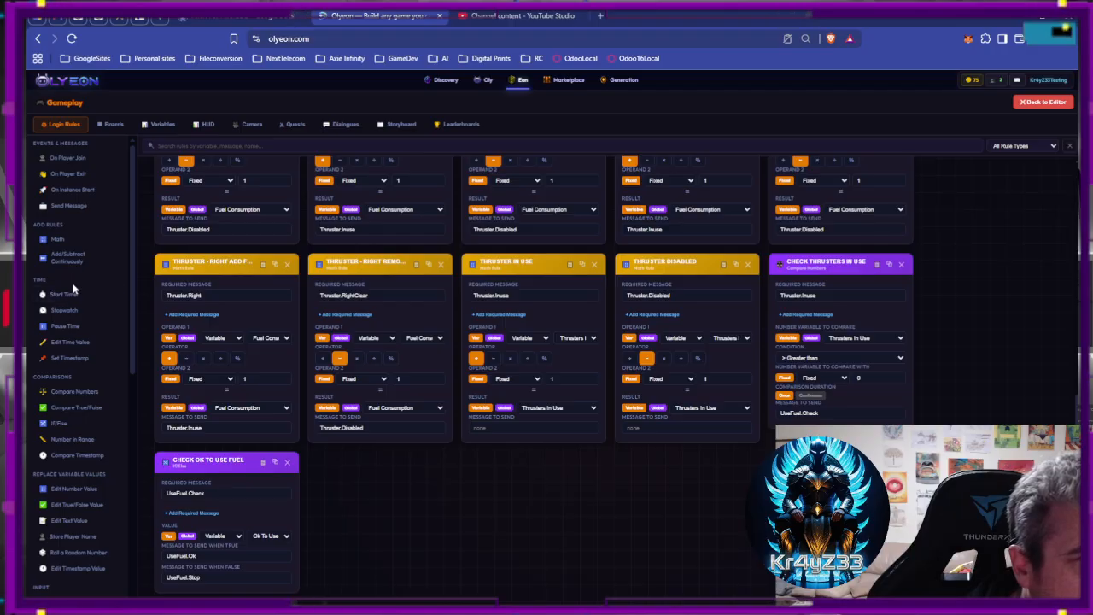
{"action": "left_click", "coordinate": [66, 256]}
{"action": "scroll", "coordinate": [410, 457], "scroll_direction": "down", "scroll_amount": 2}
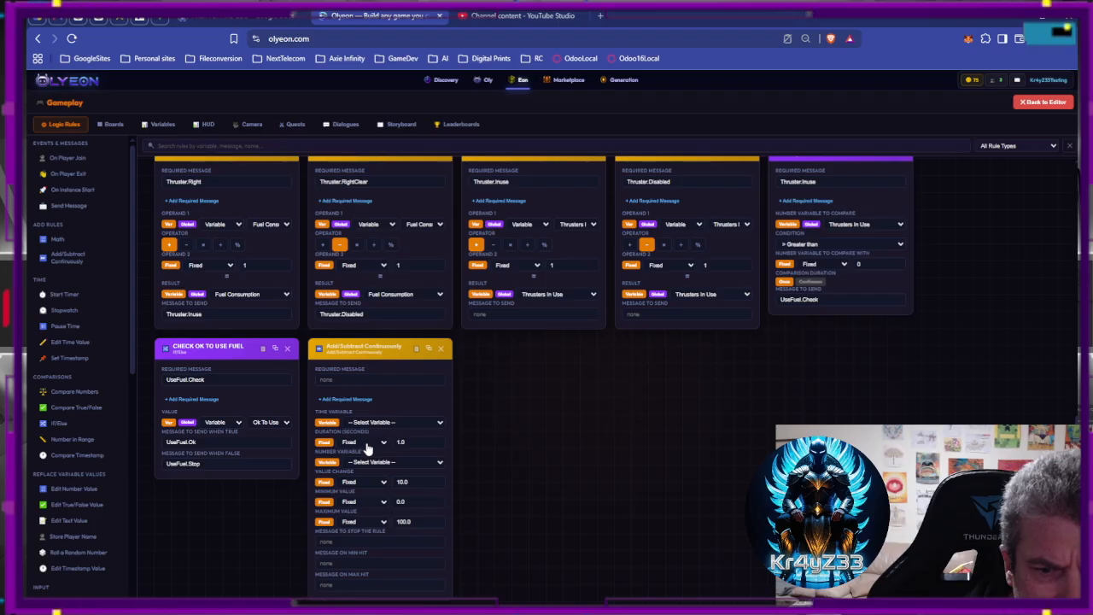
{"action": "left_click", "coordinate": [440, 348]}
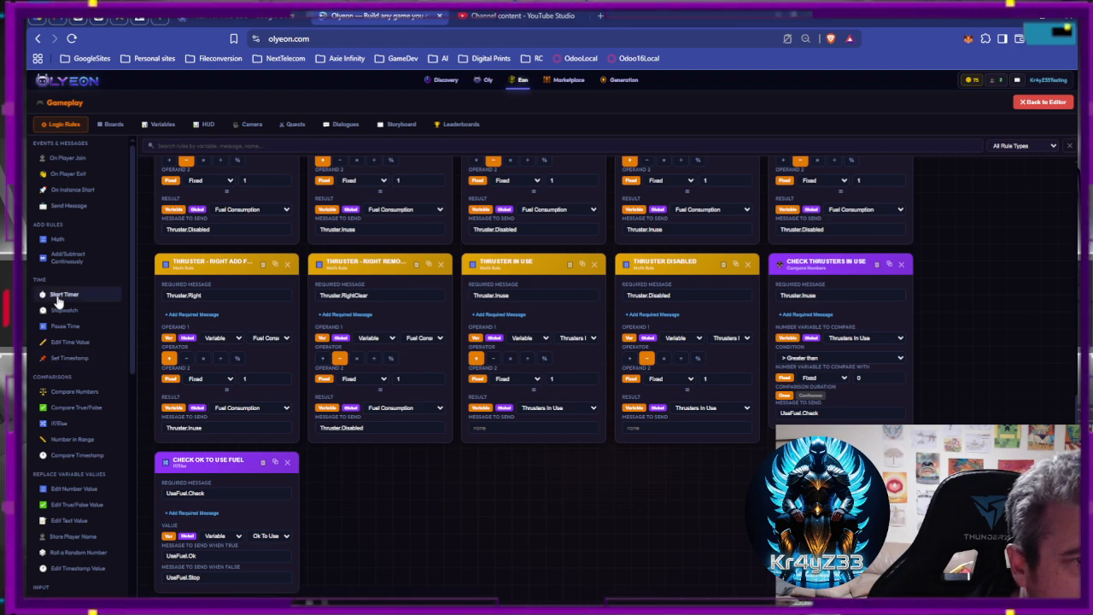
Add a Math rule to the Fuel board and name it INITIAL FUEL USE.
{"action": "left_click", "coordinate": [57, 242]}
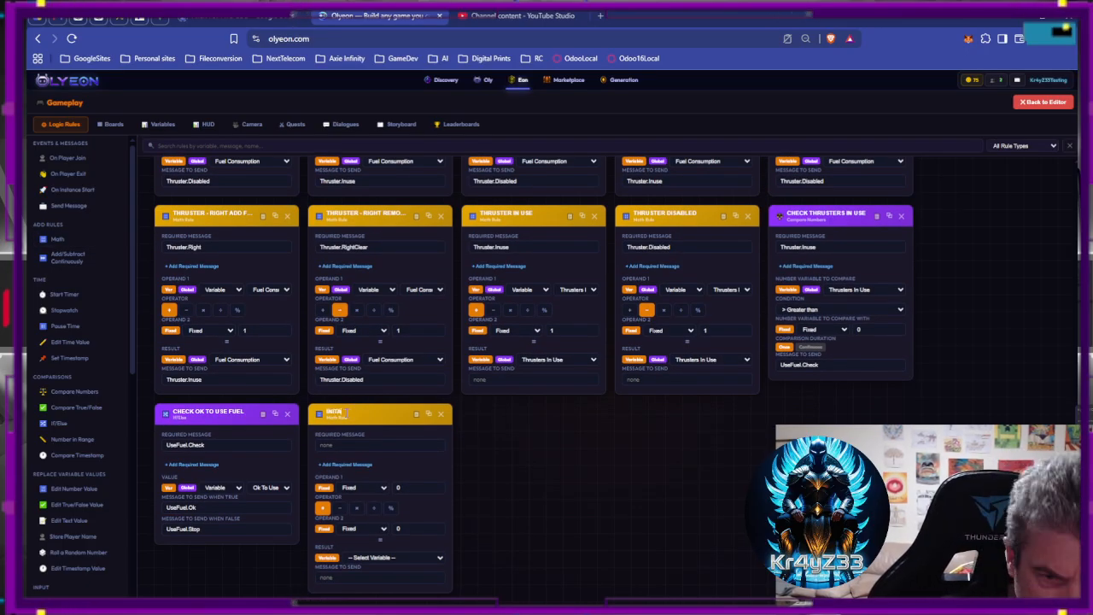
{"action": "left_click", "coordinate": [346, 413]}
{"action": "type", "text": "Inita"}
{"action": "key", "text": "BackSpace"}
{"action": "key", "text": "BackSpace"}
{"action": "key", "text": "BackSpace"}
{"action": "type", "text": "itial Fu"}
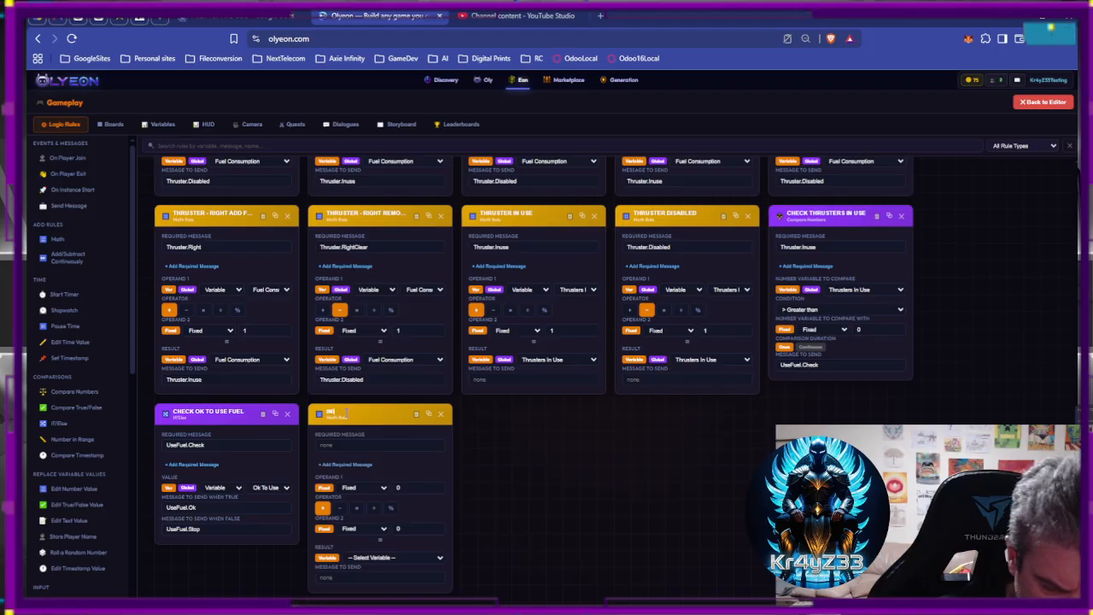
{"action": "type", "text": "el"}
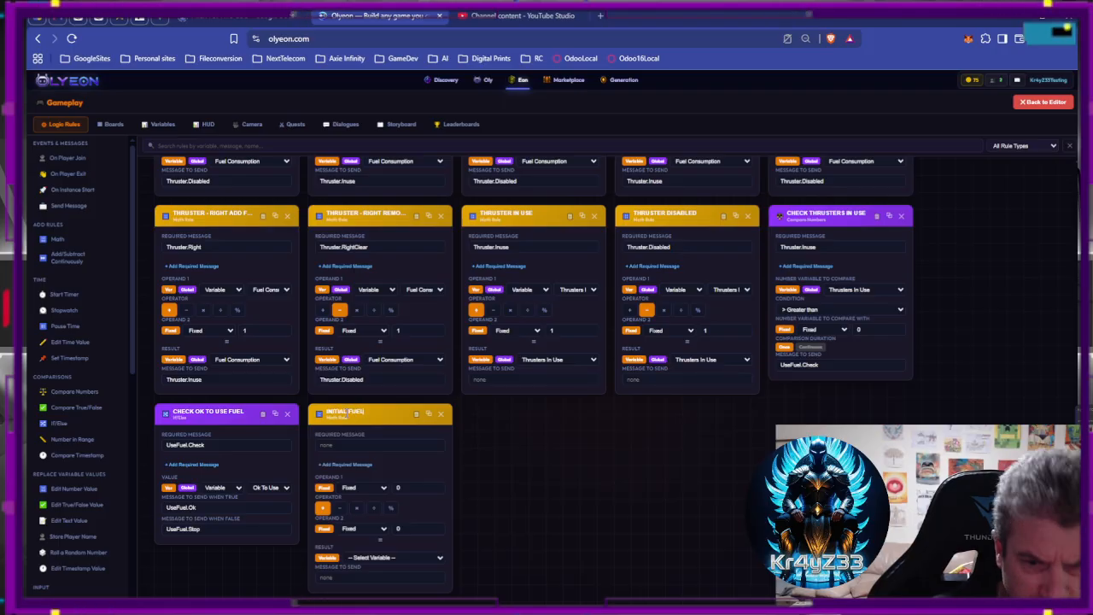
{"action": "type", "text": " Use"}
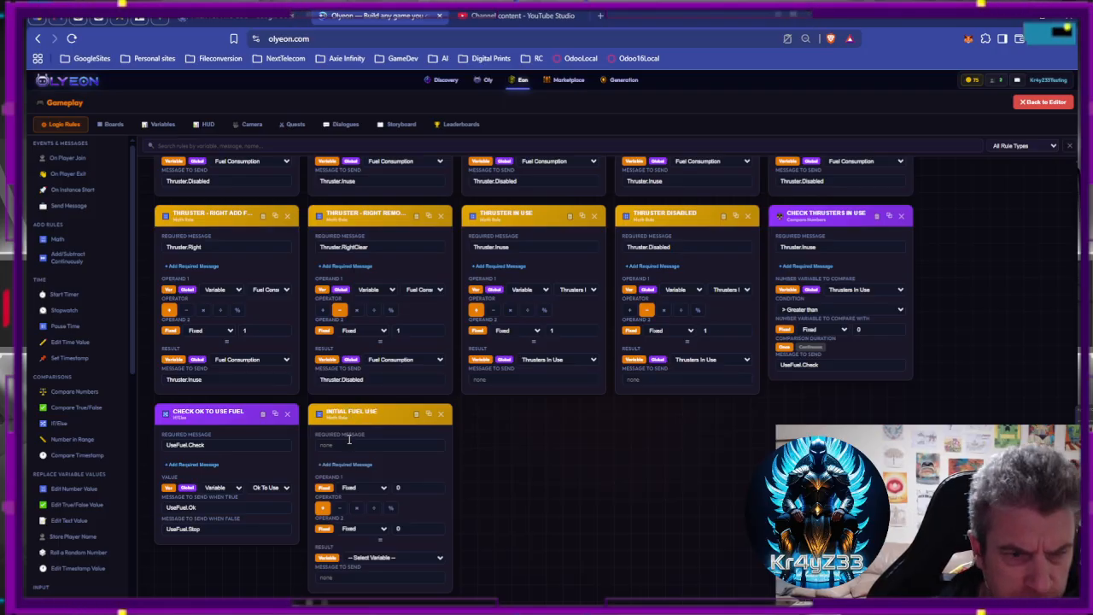
Set the INITIAL FUEL USE rule's required message to UseFuel.Ok.
{"action": "left_click", "coordinate": [350, 444]}
{"action": "type", "text": "USE"}
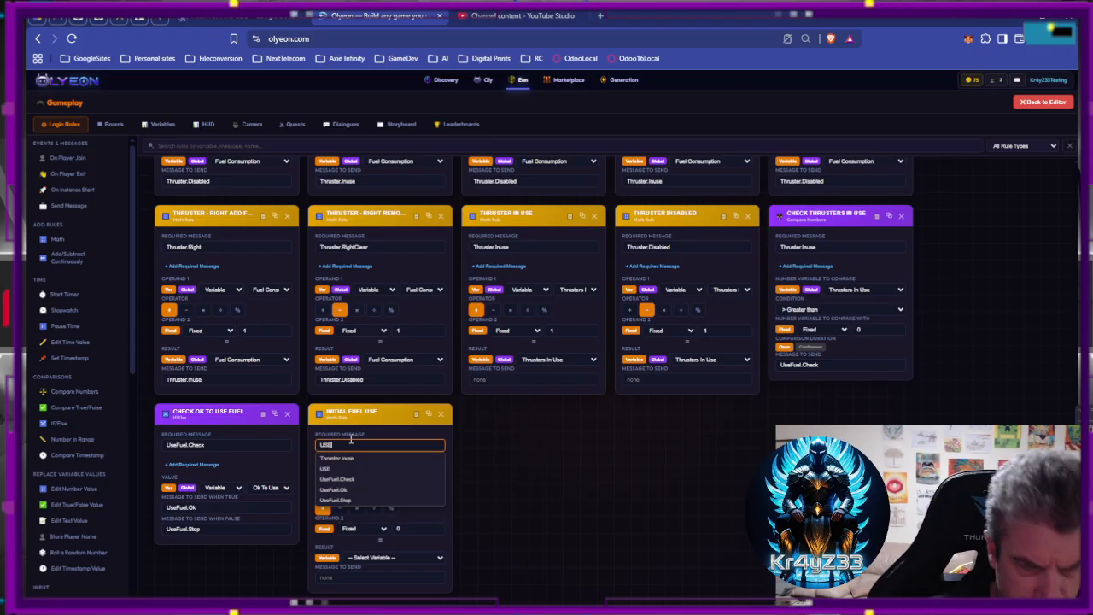
{"action": "left_click", "coordinate": [355, 489]}
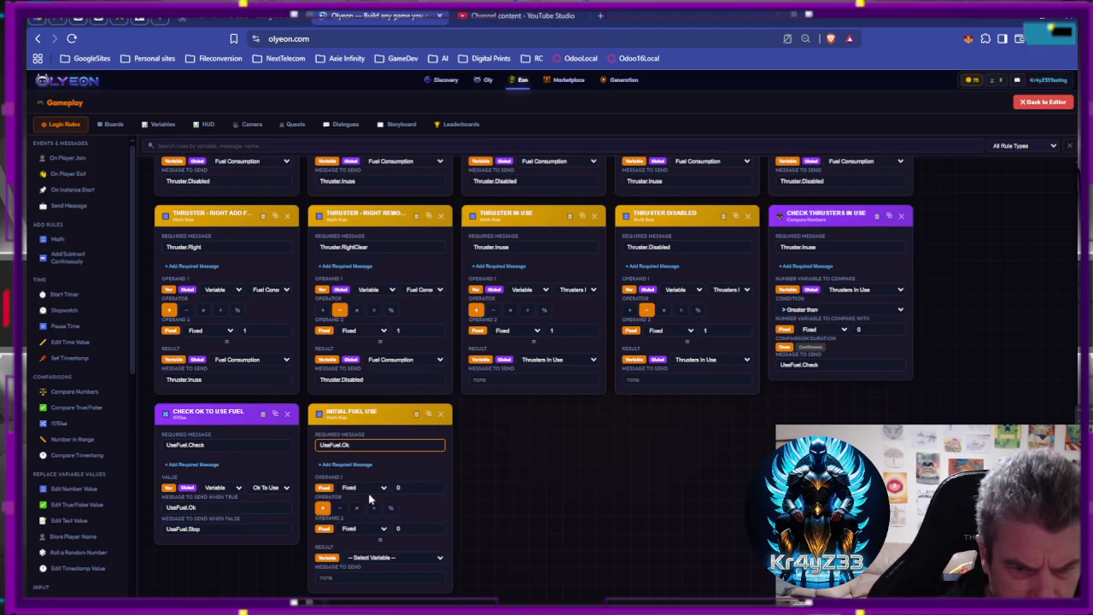
Set the INITIAL FUEL USE rule to subtract the Fuel Consumption variable from the Fuel variable.
{"action": "left_click", "coordinate": [359, 487]}
{"action": "left_click", "coordinate": [416, 488]}
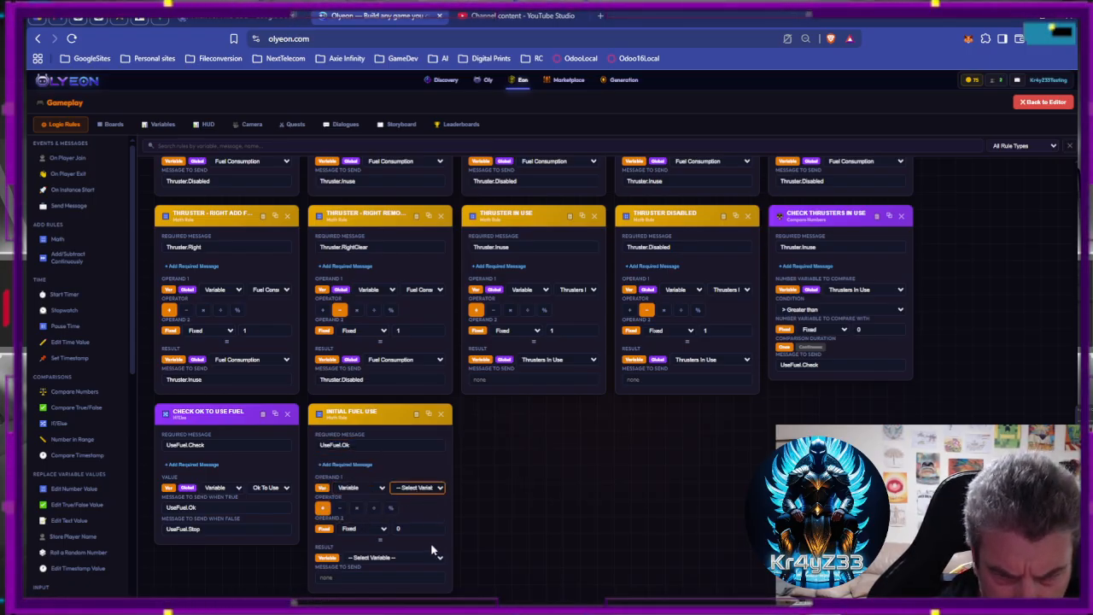
{"action": "left_click", "coordinate": [431, 538]}
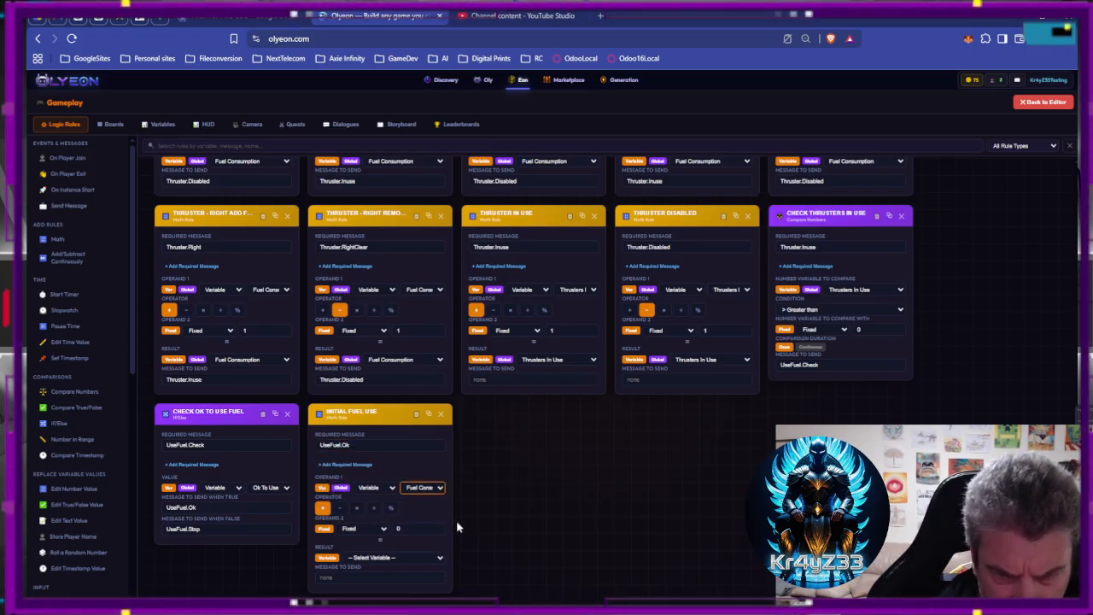
{"action": "left_click", "coordinate": [339, 508]}
{"action": "left_click", "coordinate": [369, 557]}
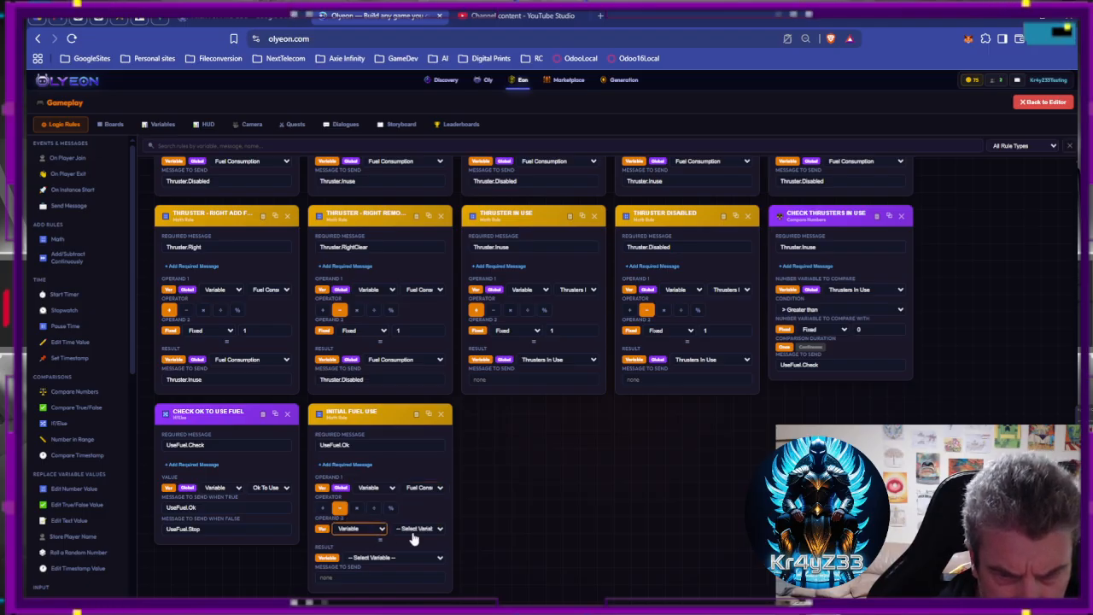
{"action": "left_click", "coordinate": [419, 529]}
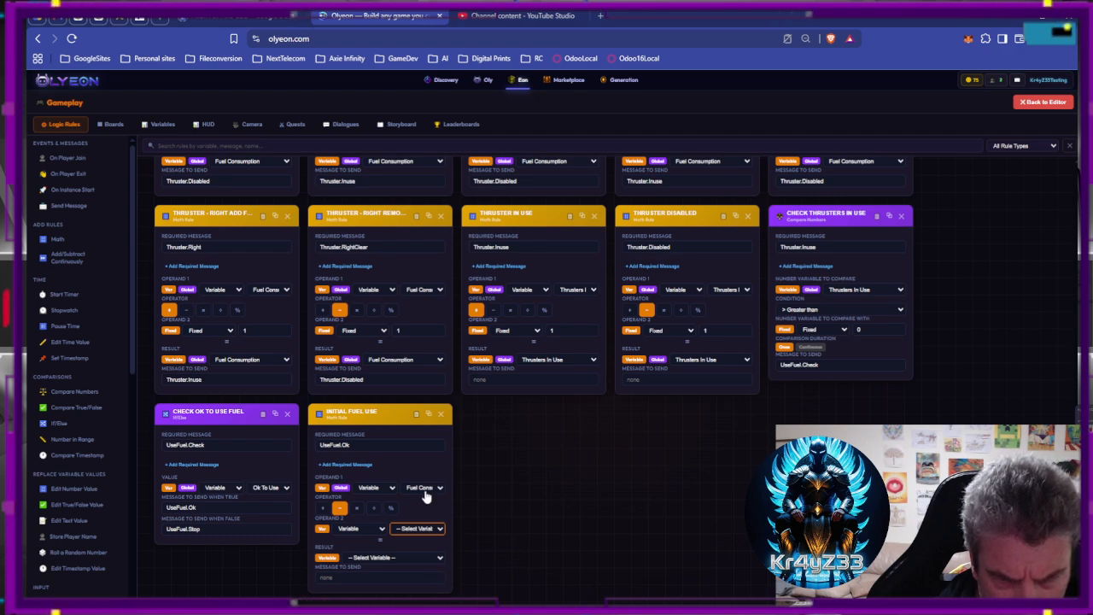
{"action": "left_click", "coordinate": [426, 488]}
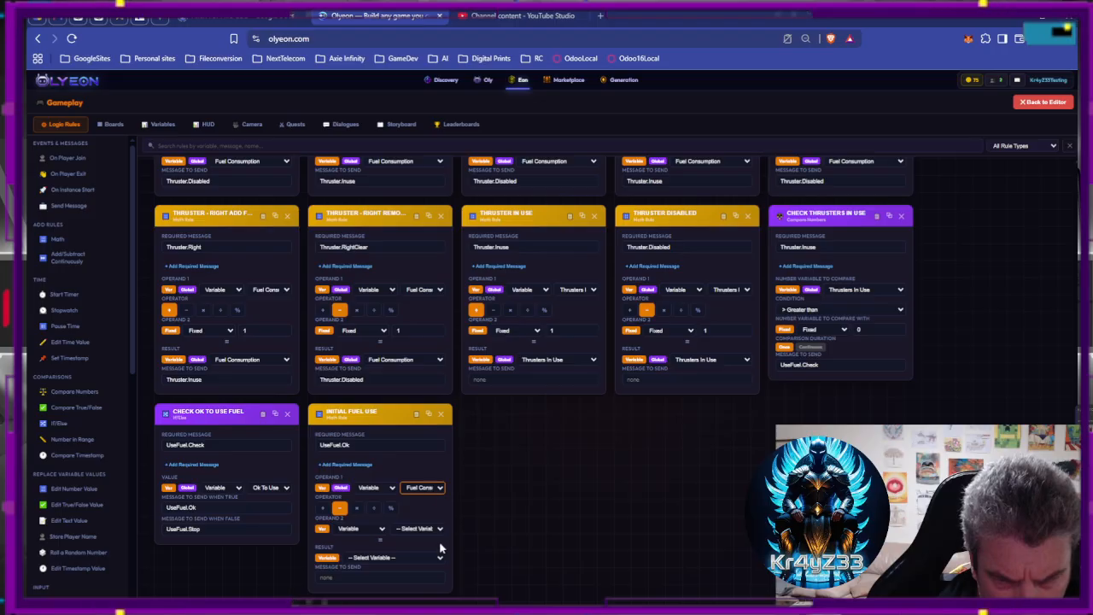
{"action": "left_click", "coordinate": [436, 512]}
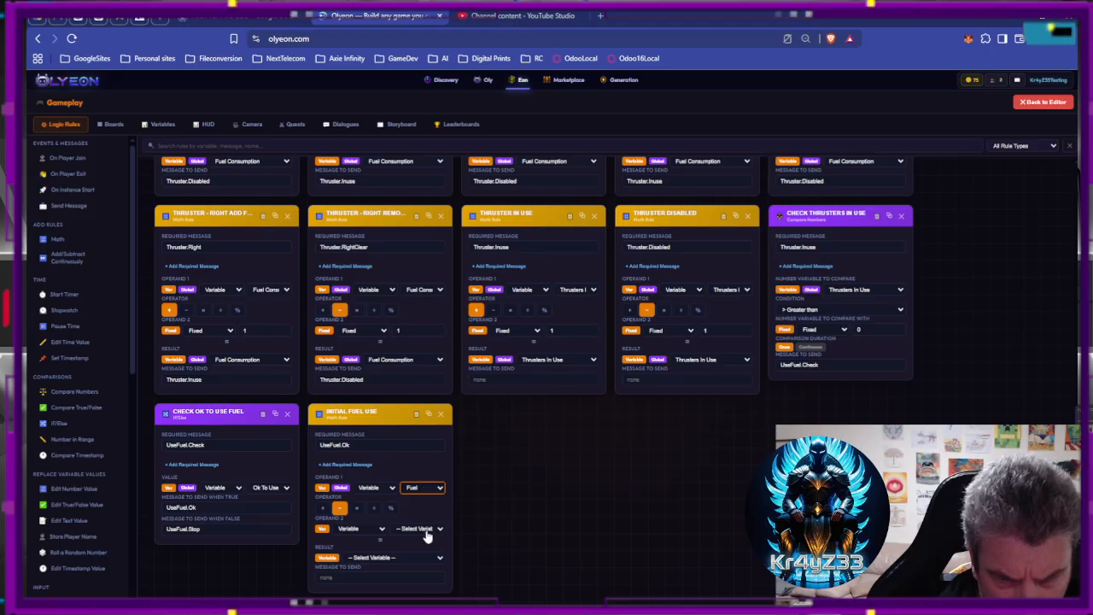
{"action": "left_click", "coordinate": [427, 529]}
{"action": "left_click", "coordinate": [437, 579]}
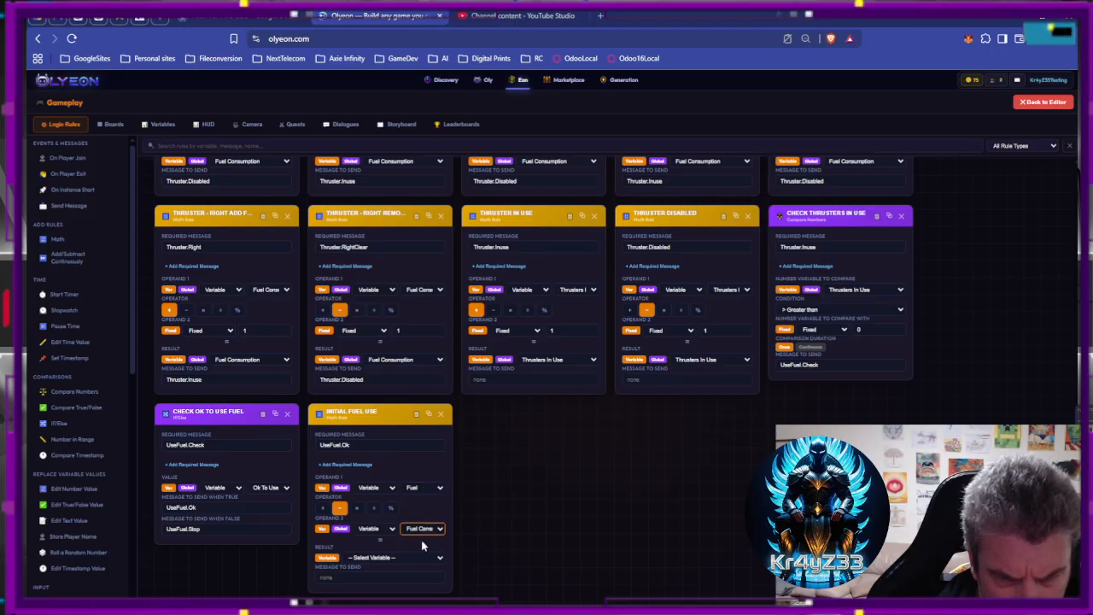
Store the INITIAL FUEL USE rule's result in the Fuel variable.
{"action": "left_click", "coordinate": [411, 559]}
{"action": "left_click", "coordinate": [377, 523]}
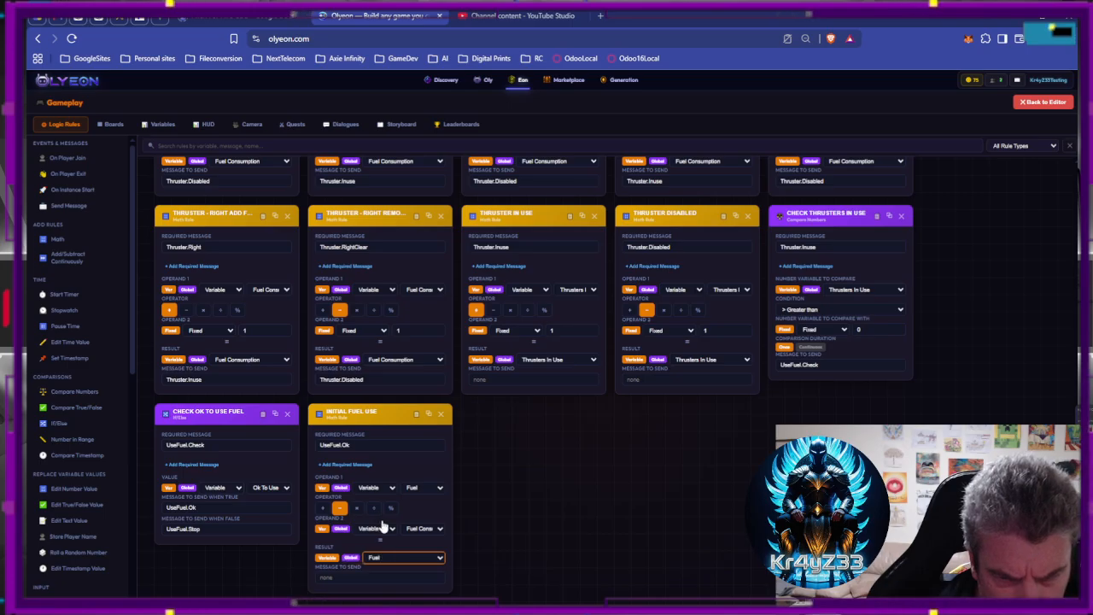
{"action": "left_click", "coordinate": [464, 561]}
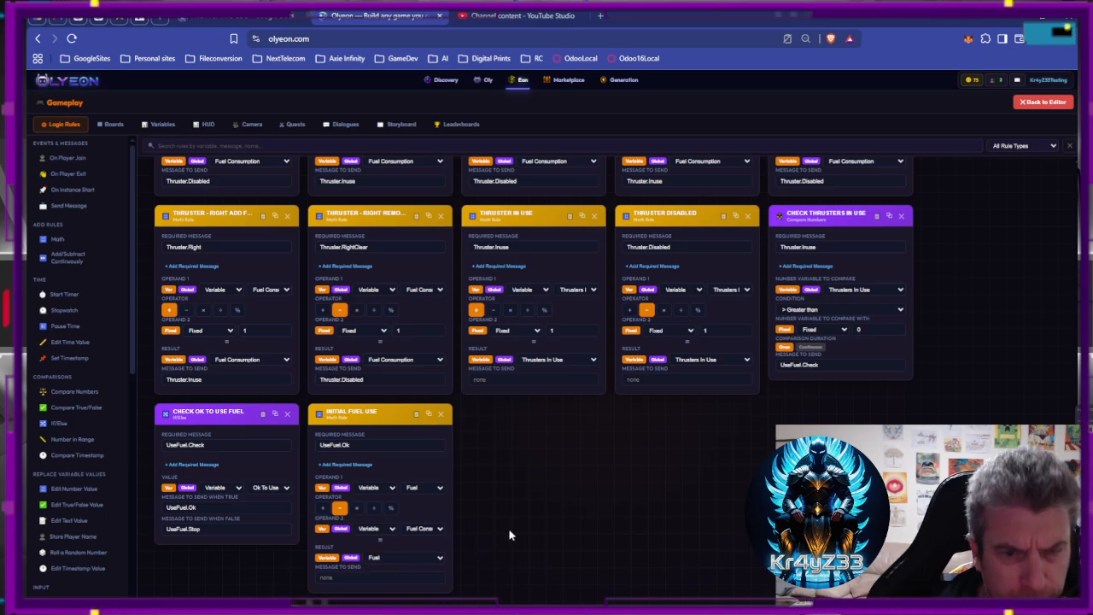
Set the INITIAL FUEL USE rule to send the message UseFuel.Timer.
{"action": "left_click", "coordinate": [334, 577]}
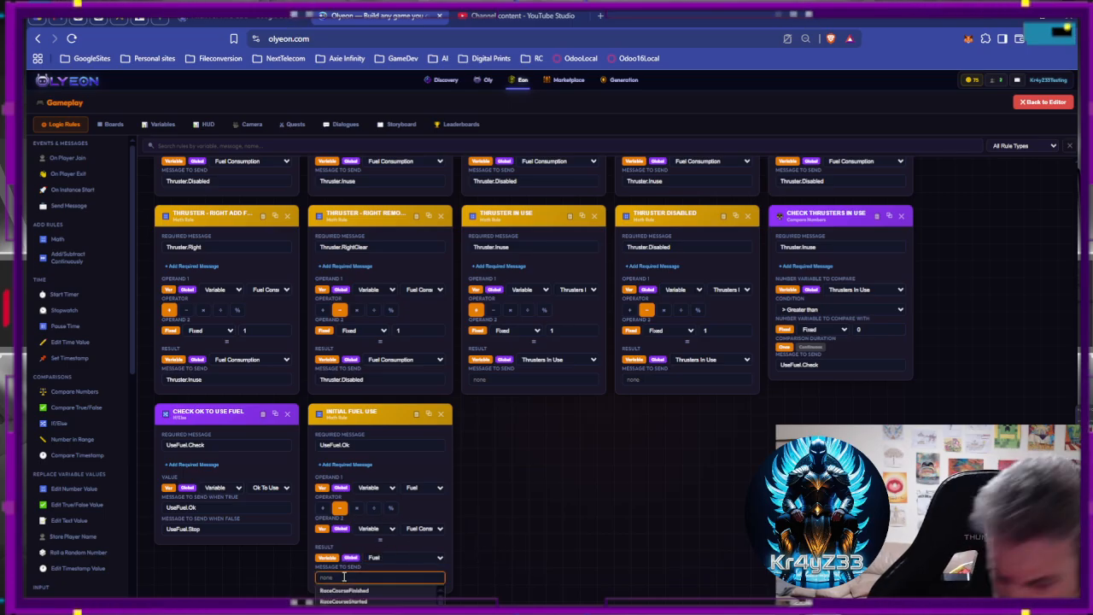
{"action": "type", "text": "Use"}
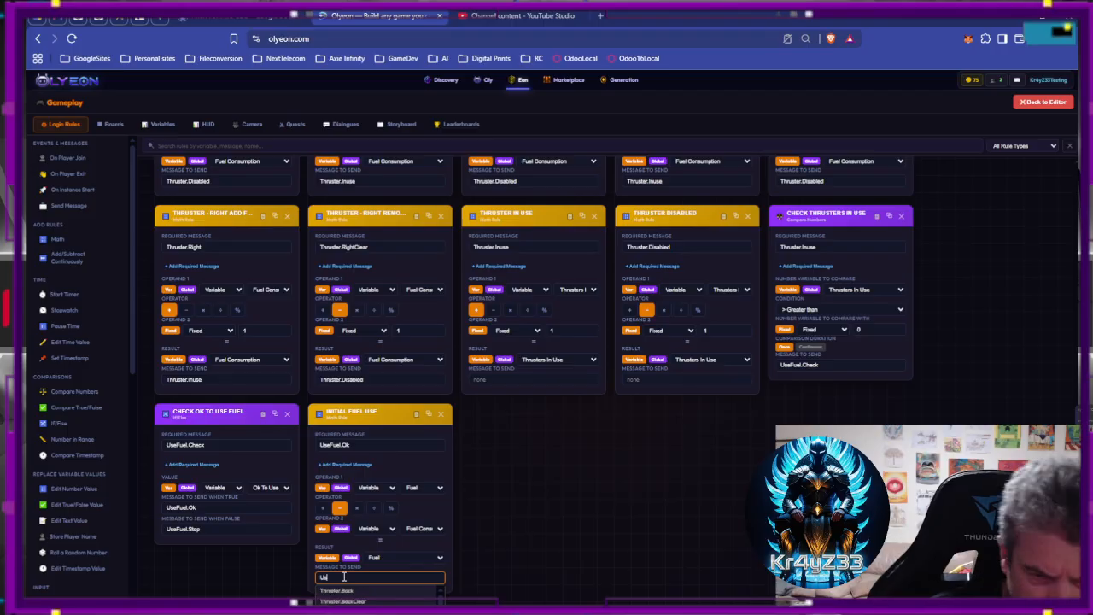
{"action": "type", "text": "Fu"}
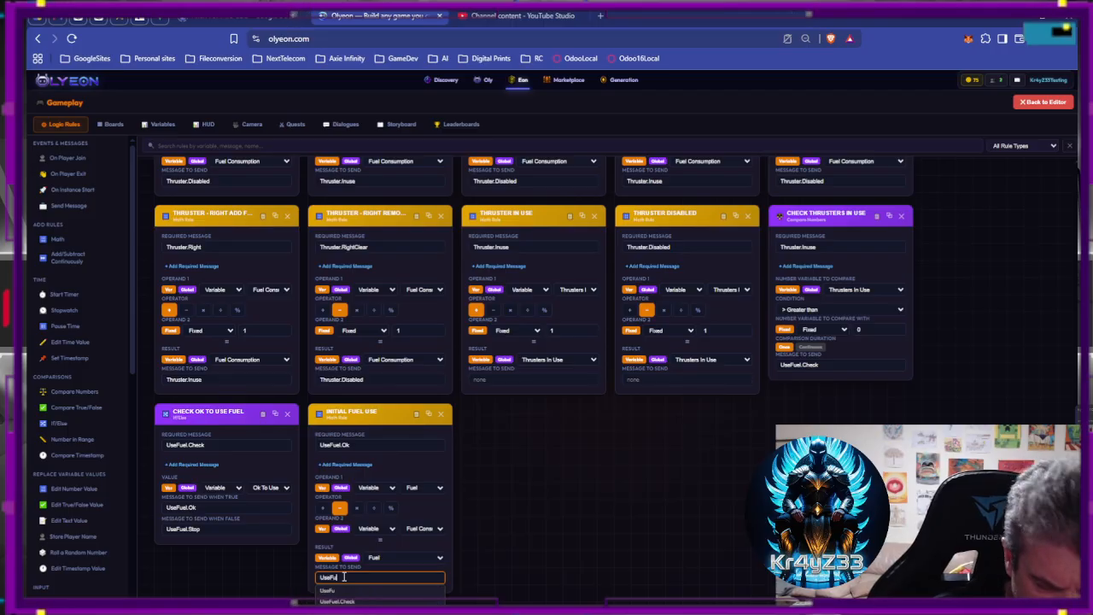
{"action": "type", "text": "e"}
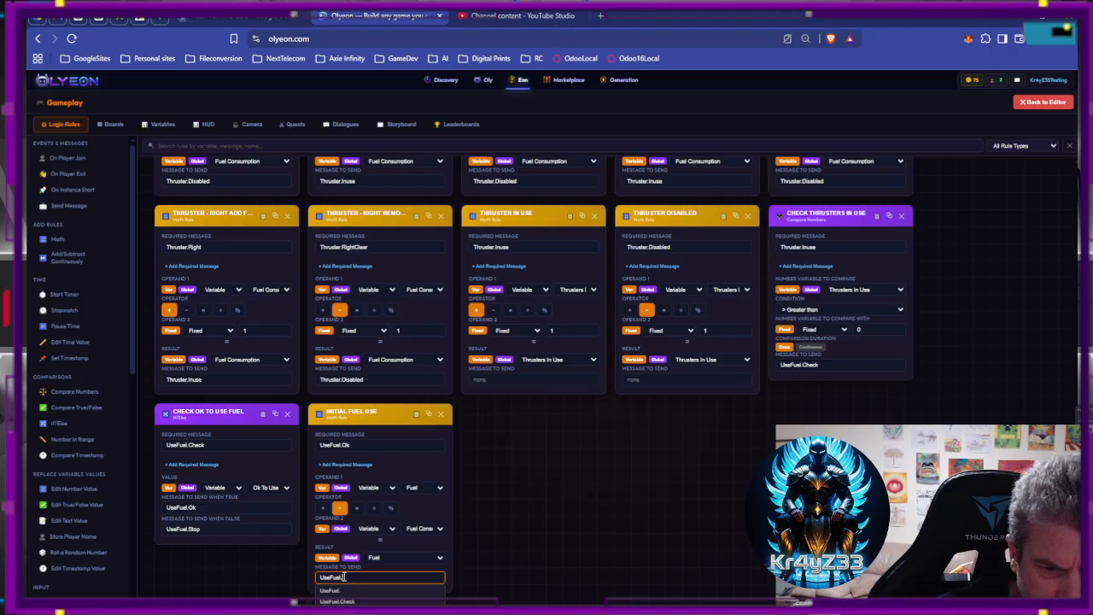
{"action": "type", "text": "l.Timer"}
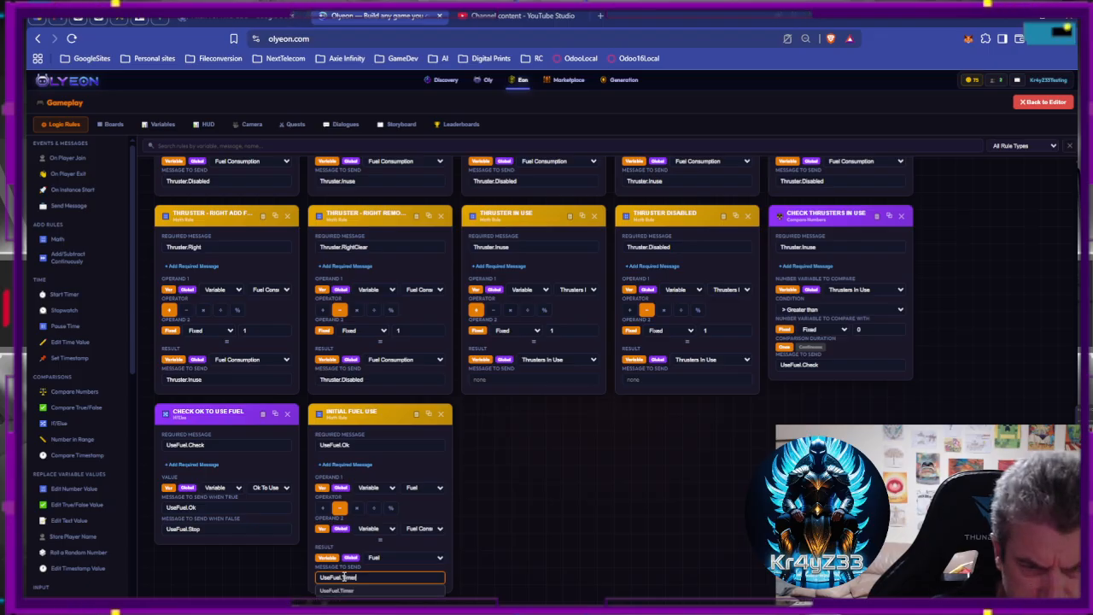
{"action": "left_click", "coordinate": [363, 590]}
{"action": "left_click", "coordinate": [561, 543]}
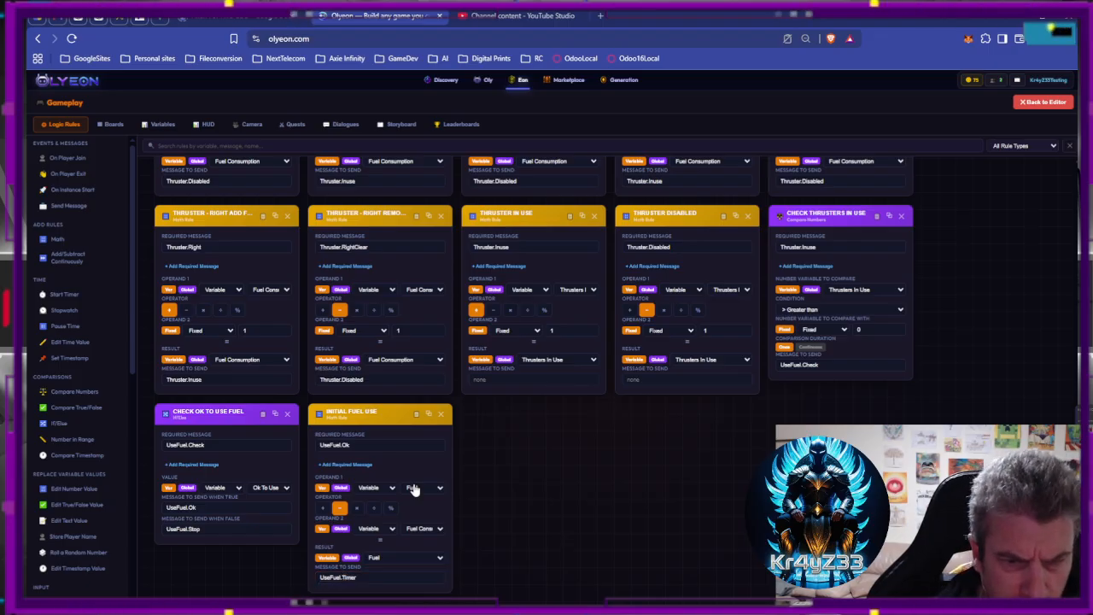
Add an Add/Subtract Continuously rule and set its message to stop the rule to UseFuel.Stop.
{"action": "left_click", "coordinate": [69, 257]}
{"action": "scroll", "coordinate": [577, 427], "scroll_direction": "down", "scroll_amount": 1}
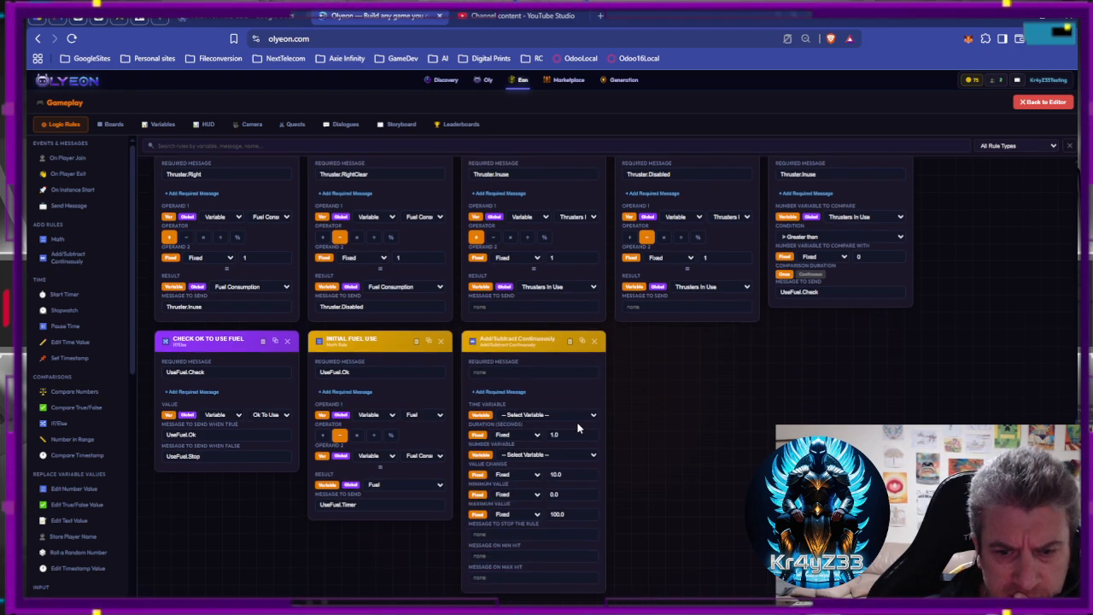
{"action": "left_click", "coordinate": [204, 456]}
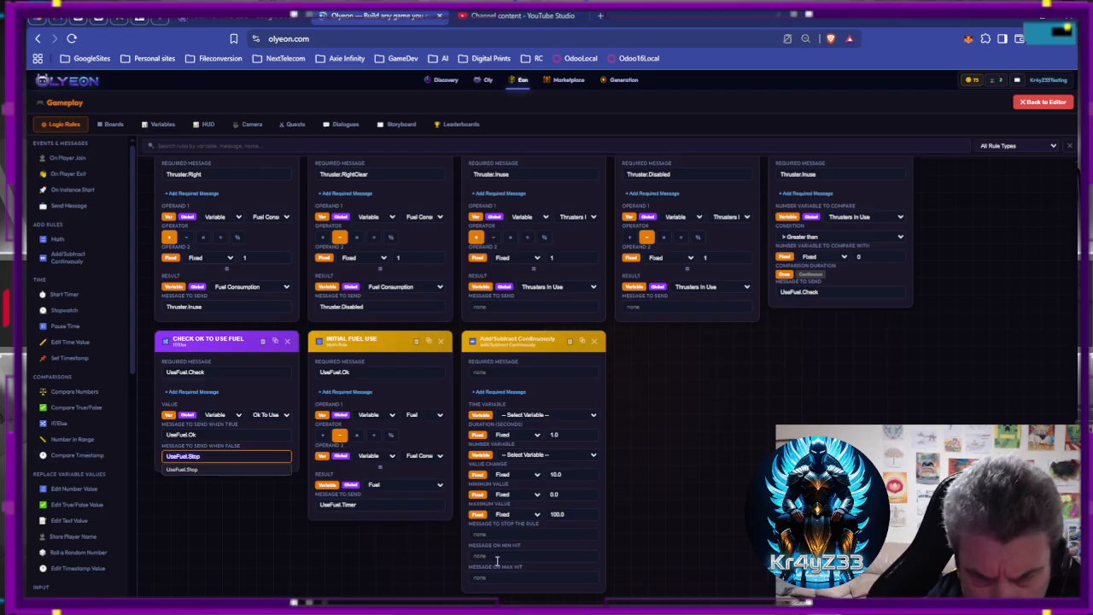
{"action": "left_click", "coordinate": [508, 534]}
{"action": "type", "text": "UseFuel.Stop"}
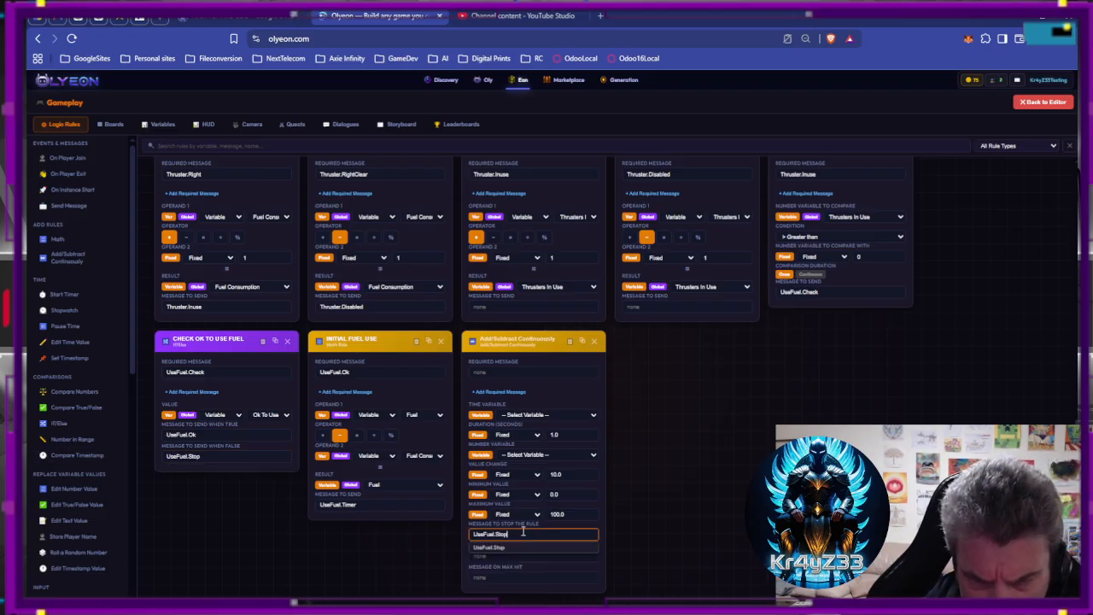
{"action": "left_click", "coordinate": [506, 548]}
{"action": "left_click", "coordinate": [654, 538]}
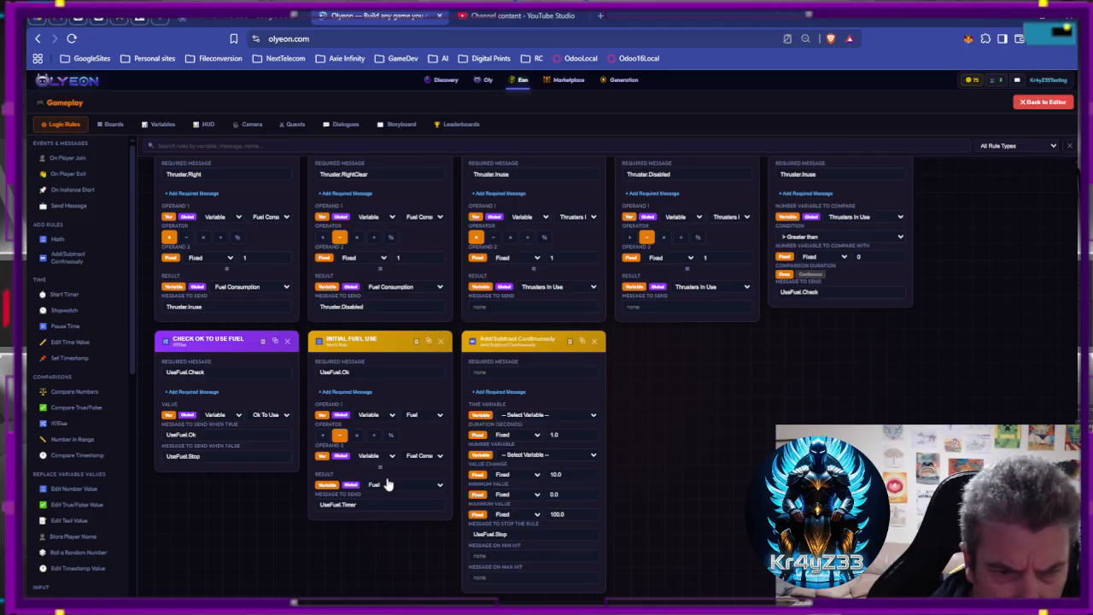
Set the Add/Subtract Continuously rule's required message to UseFuel.Timer, matching the message sent by INITIAL FUEL USE.
{"action": "left_click", "coordinate": [375, 502]}
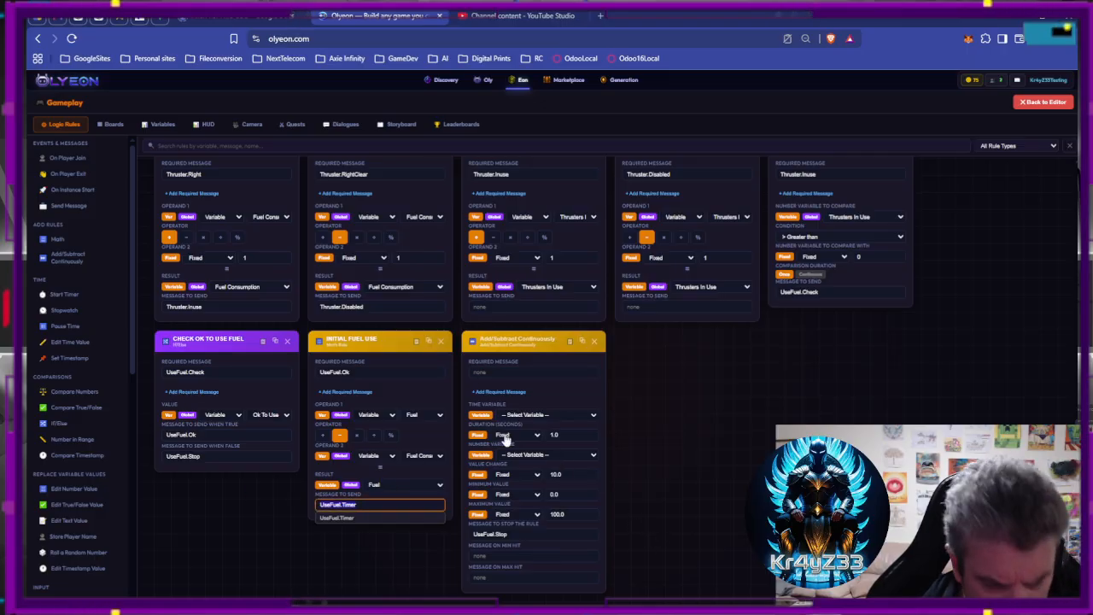
{"action": "left_click", "coordinate": [518, 372]}
{"action": "type", "text": "UseFuel.Timer"}
{"action": "left_click", "coordinate": [700, 393]}
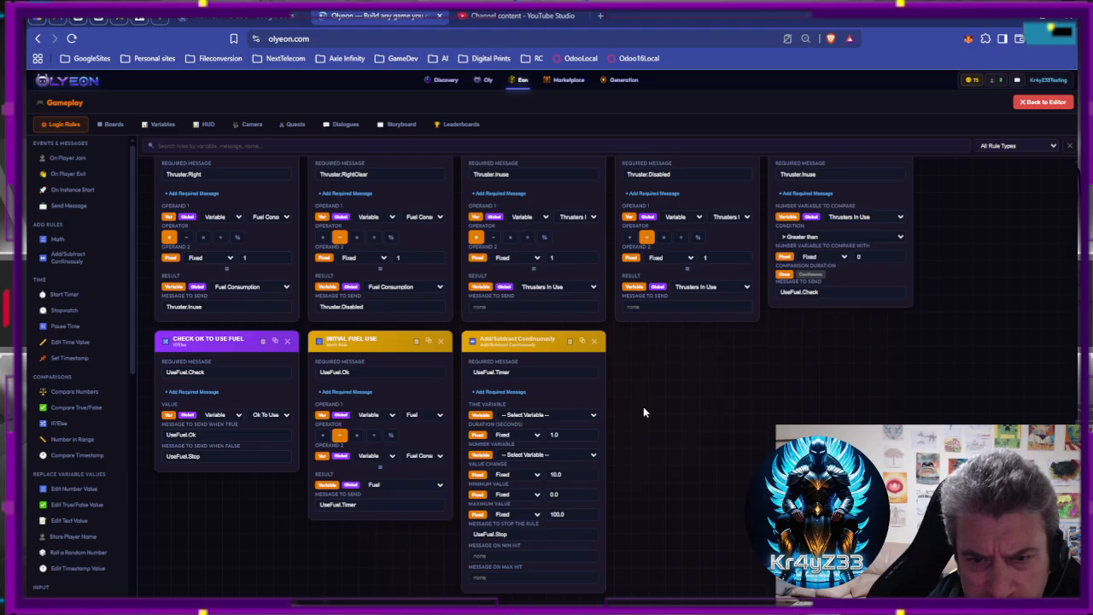
Set the continuous rule's time variable to Fuel Consumption Timer and its duration to a fixed 0.5 seconds.
{"action": "left_click", "coordinate": [548, 416]}
{"action": "left_click", "coordinate": [553, 455]}
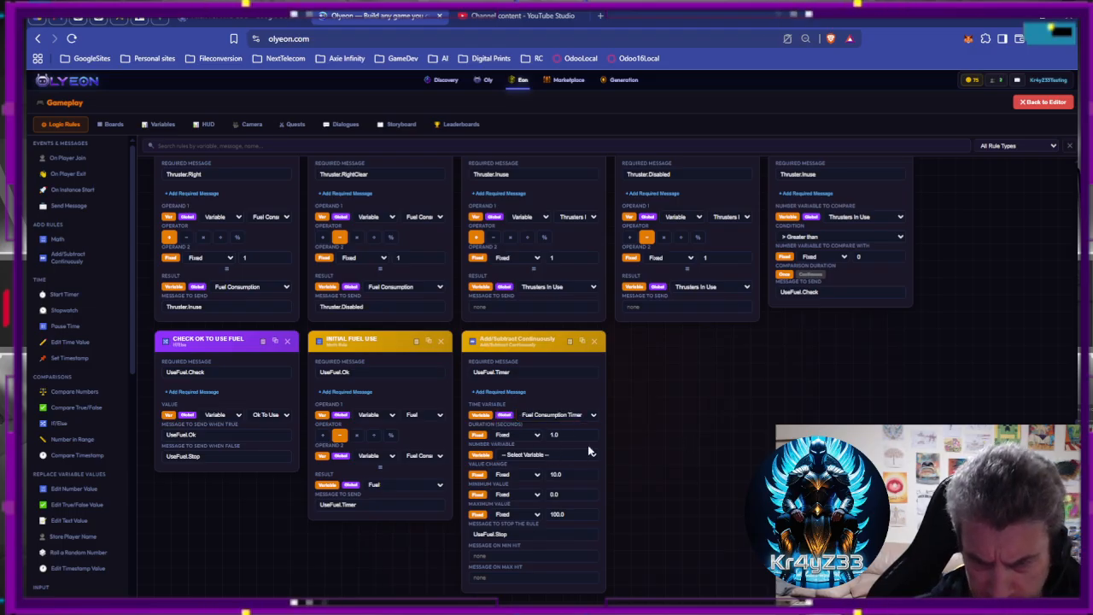
{"action": "left_click", "coordinate": [547, 435]}
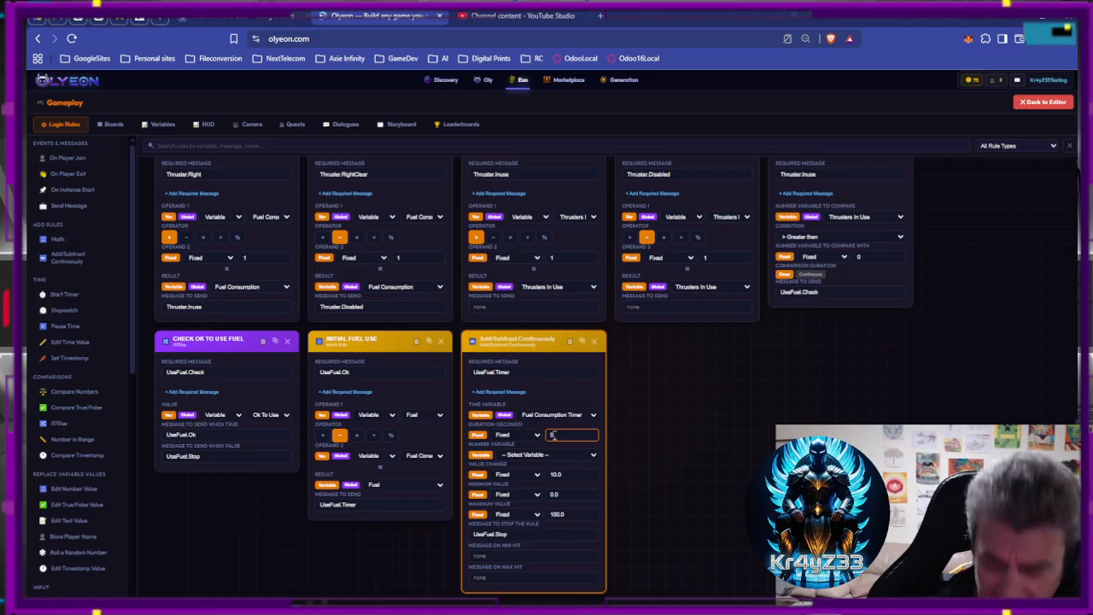
{"action": "left_click", "coordinate": [678, 439]}
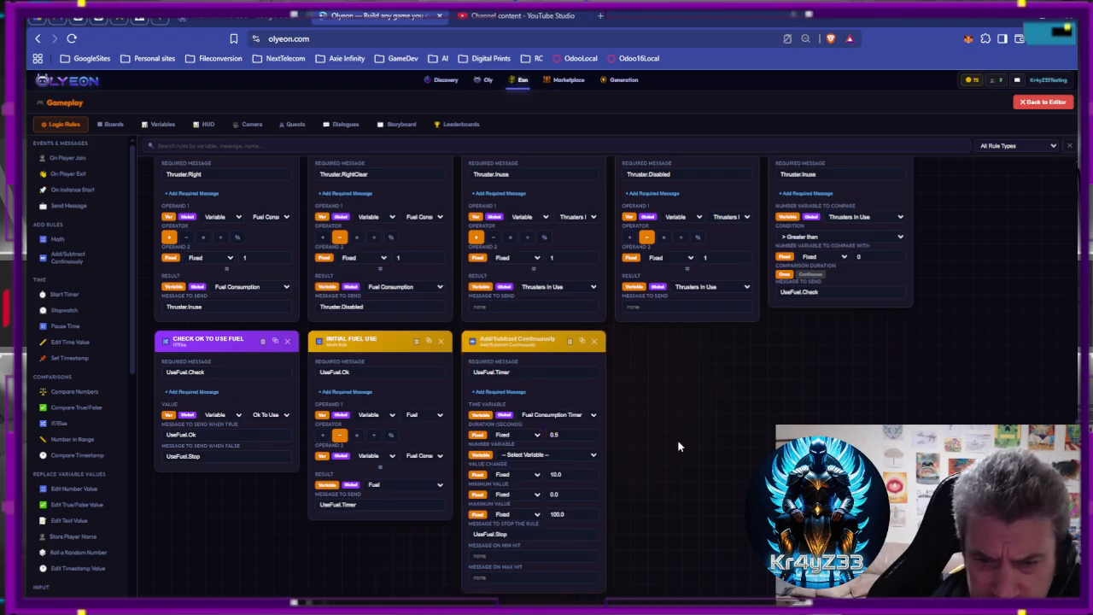
Set the continuous rule's number variable to Fuel and its value change to the Fuel Consumption variable.
{"action": "left_click", "coordinate": [538, 457]}
{"action": "left_click", "coordinate": [540, 502]}
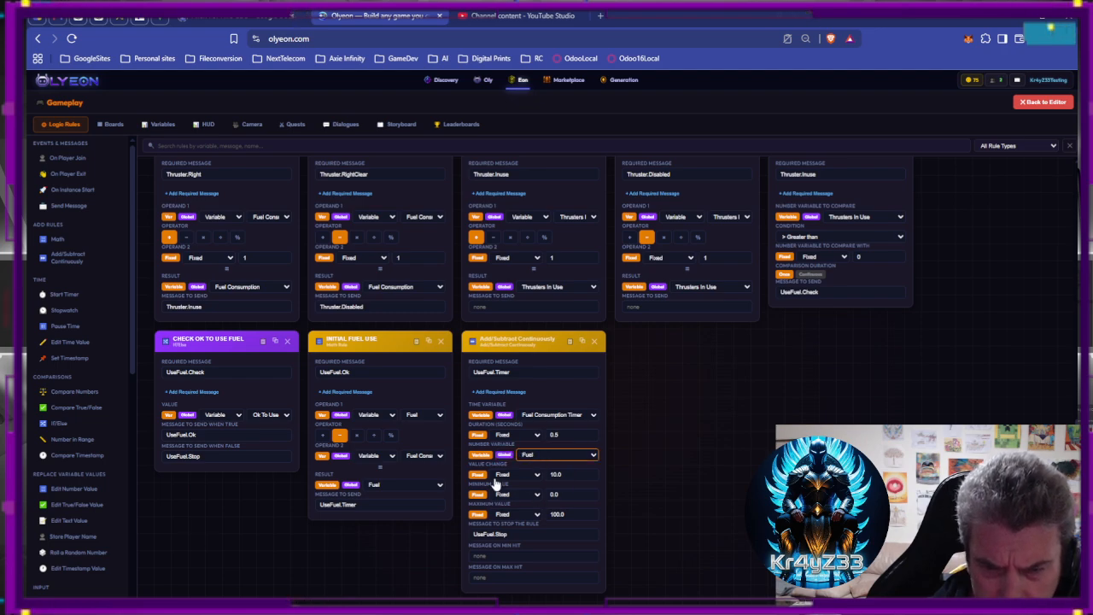
{"action": "left_click", "coordinate": [519, 475]}
{"action": "left_click", "coordinate": [547, 494]}
{"action": "left_click", "coordinate": [568, 476]}
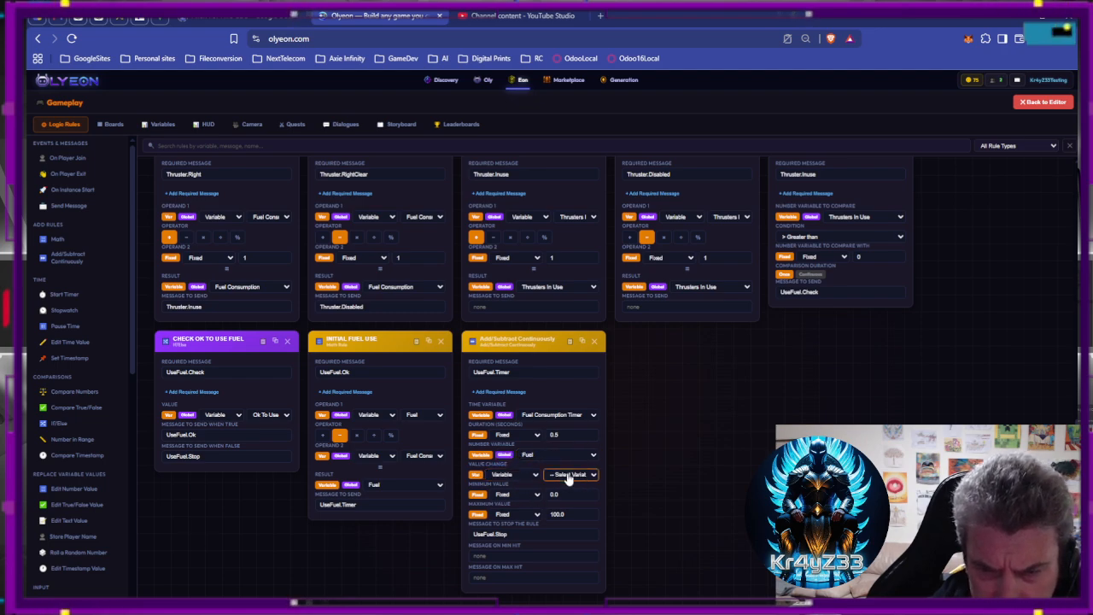
{"action": "left_click", "coordinate": [582, 541]}
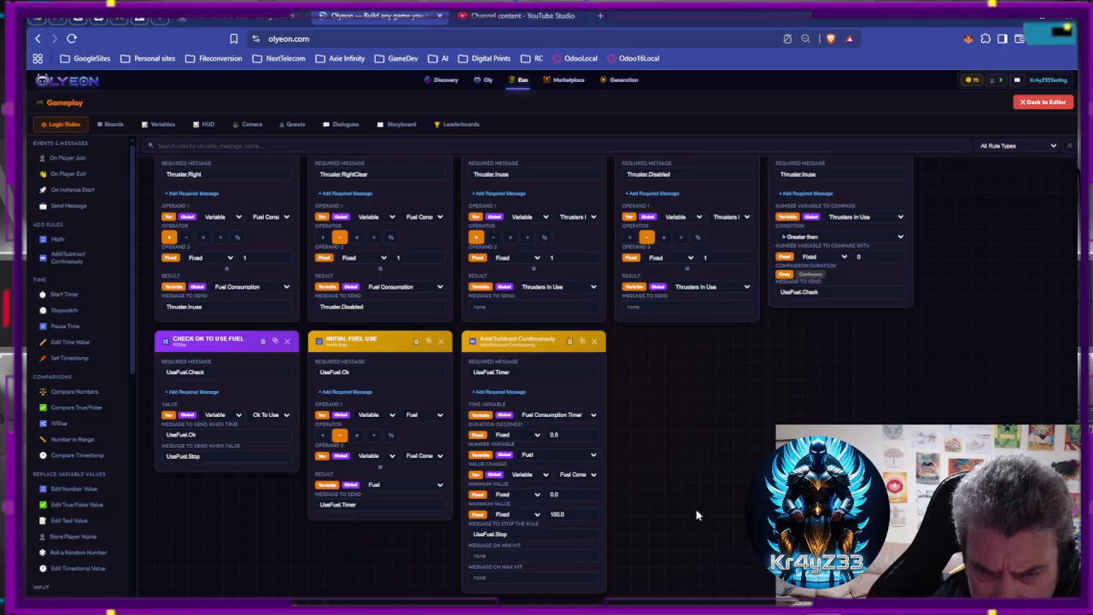
{"action": "left_click", "coordinate": [517, 495]}
{"action": "left_click", "coordinate": [548, 506]}
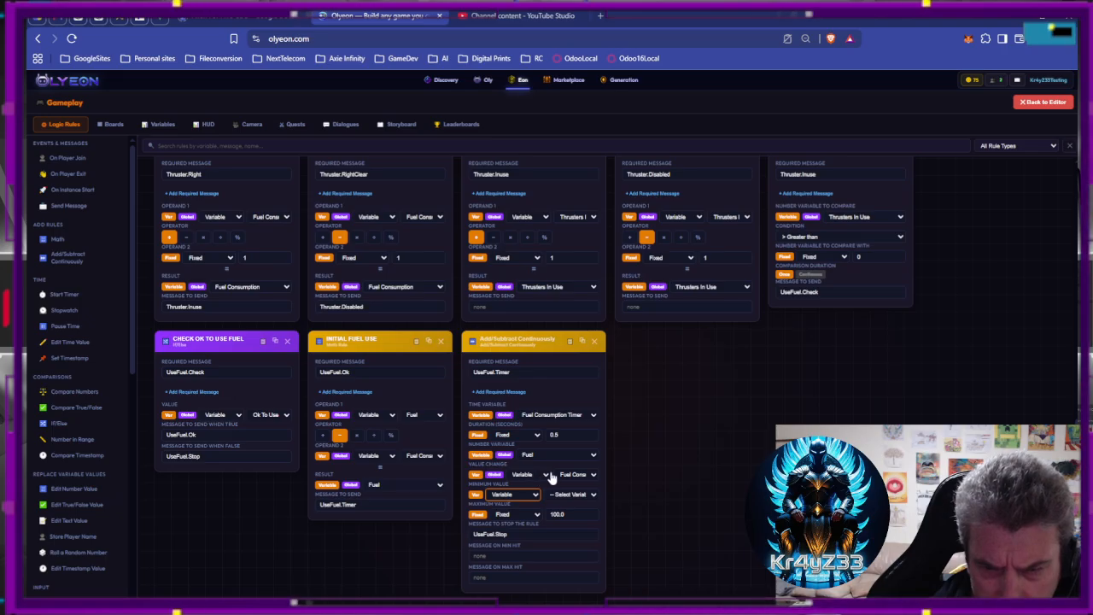
{"action": "left_click", "coordinate": [574, 475]}
{"action": "left_click", "coordinate": [587, 513]}
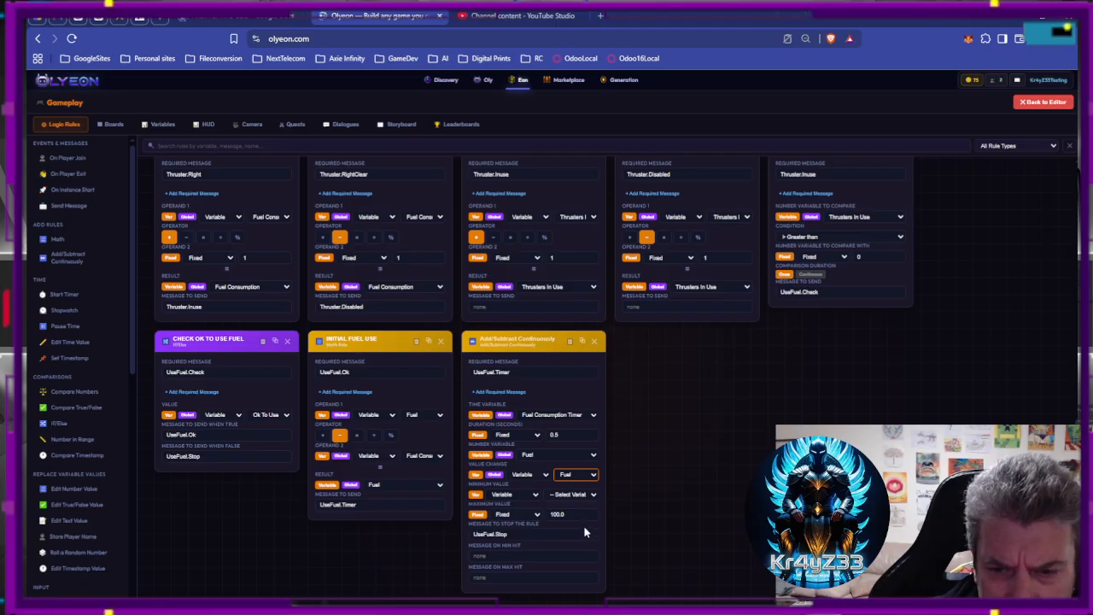
{"action": "key", "text": "Down"}
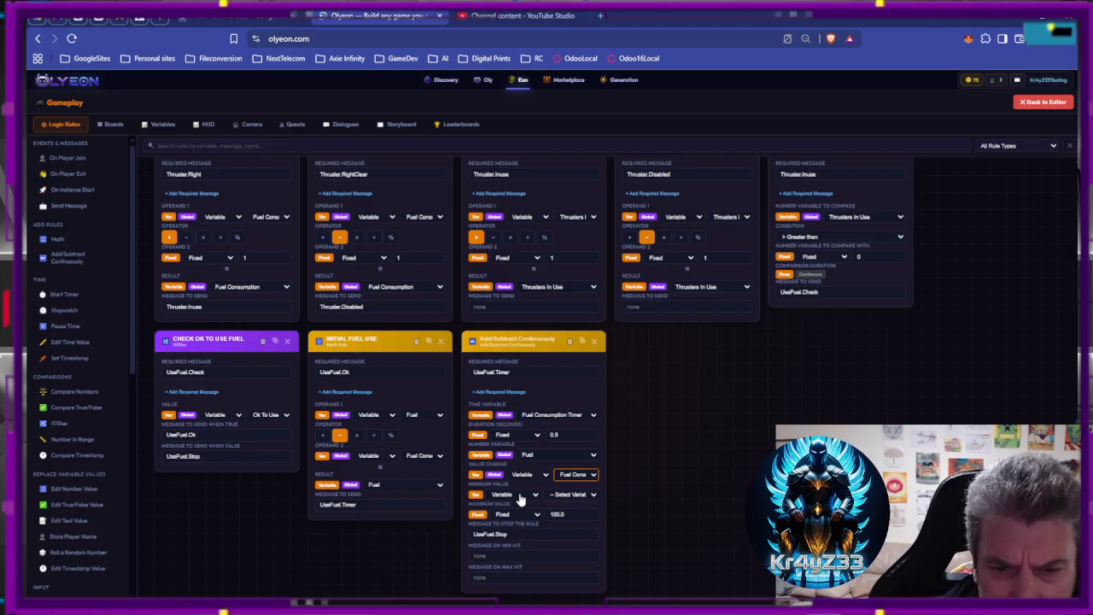
{"action": "left_click", "coordinate": [523, 497]}
{"action": "left_click", "coordinate": [512, 512]}
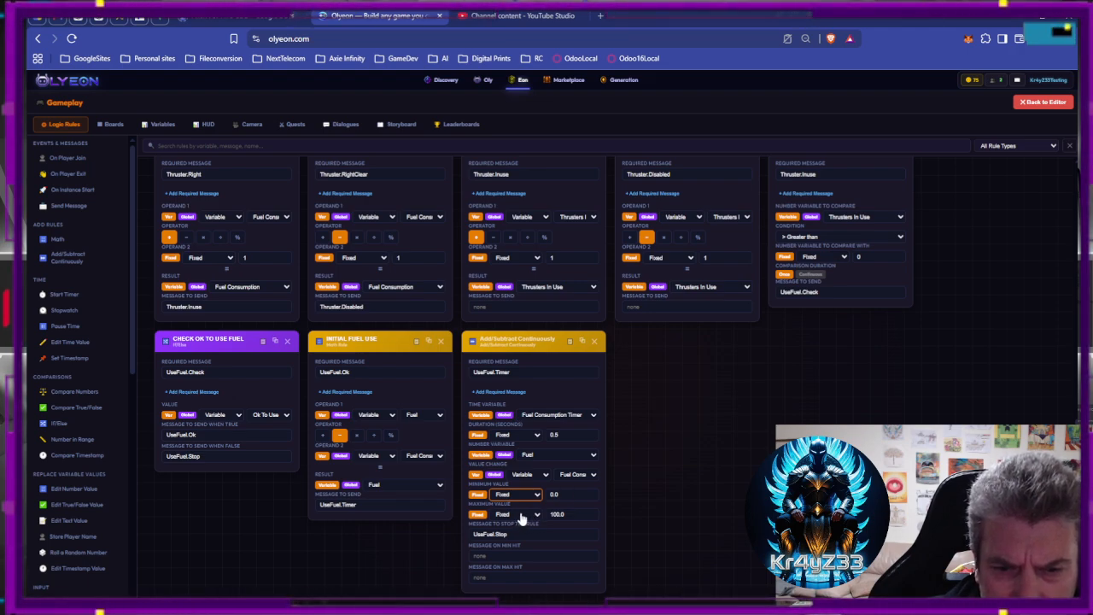
{"action": "left_click", "coordinate": [621, 516]}
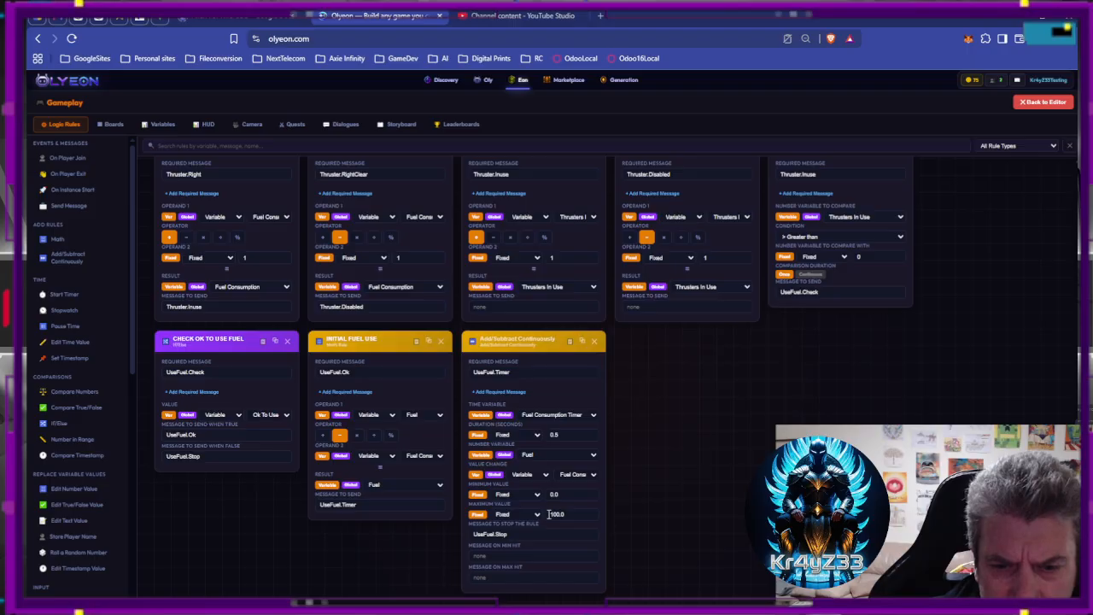
Set the continuous rule's message on min hit to LifeLost.
{"action": "left_click", "coordinate": [517, 557]}
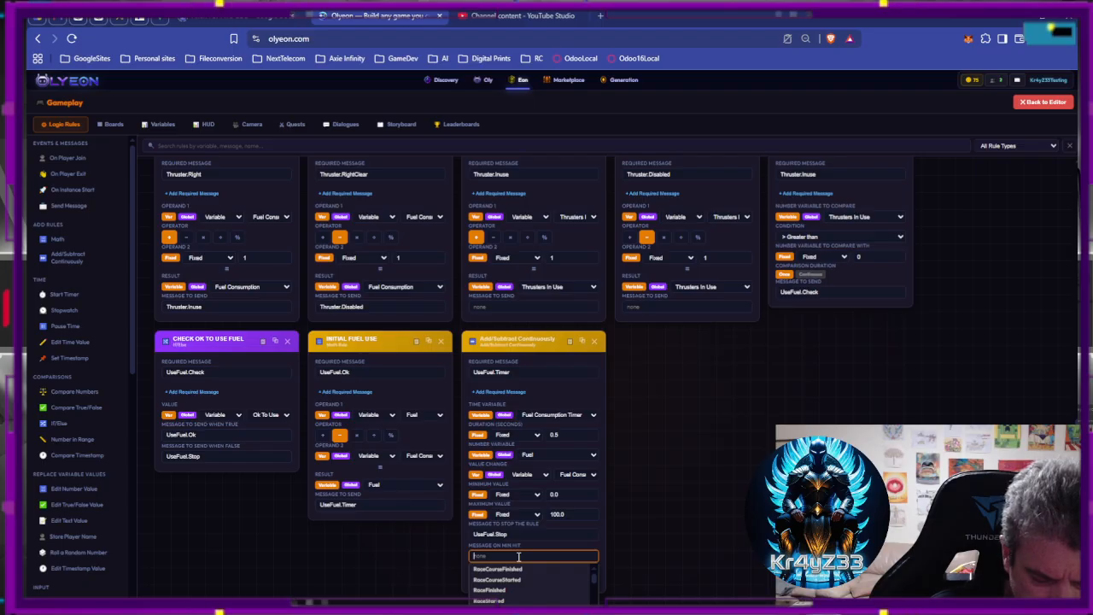
{"action": "type", "text": "Ve"}
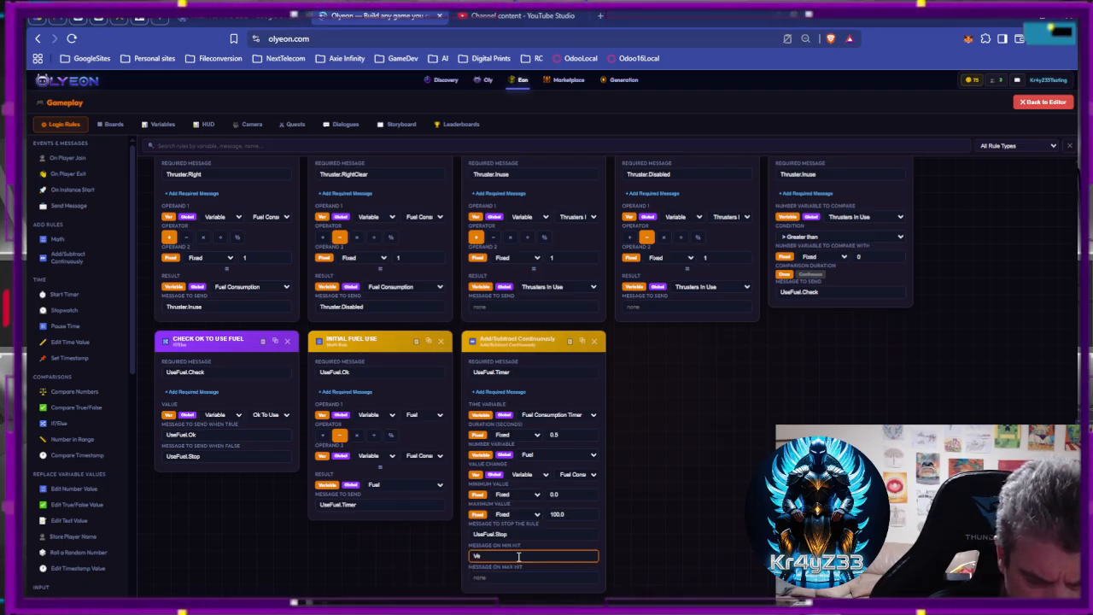
{"action": "type", "text": "chi"}
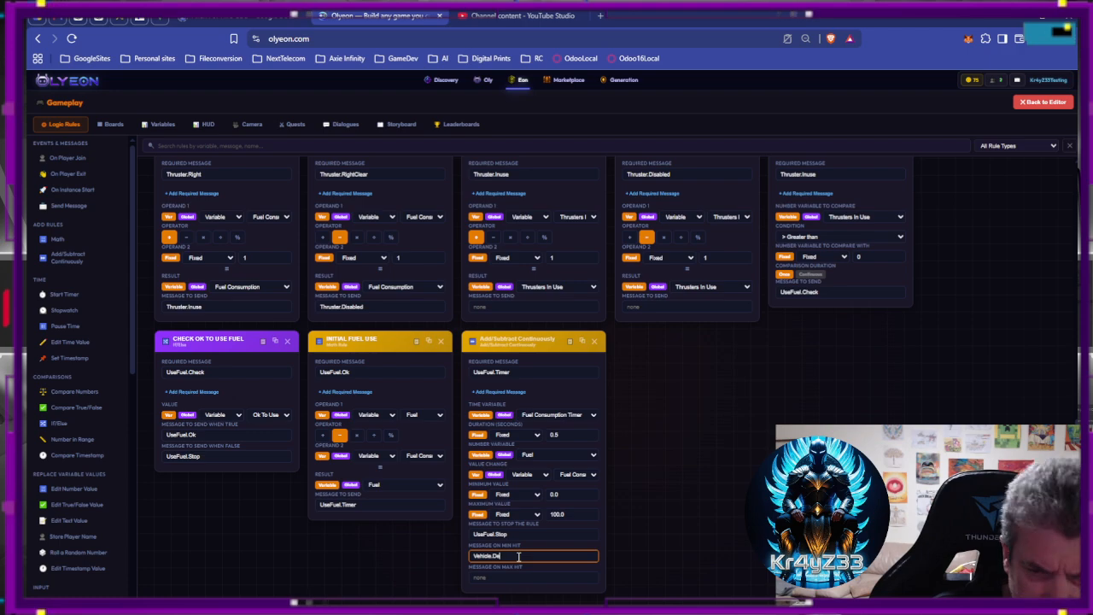
{"action": "key", "text": "ctrl+a"}
{"action": "key", "text": "BackSpace"}
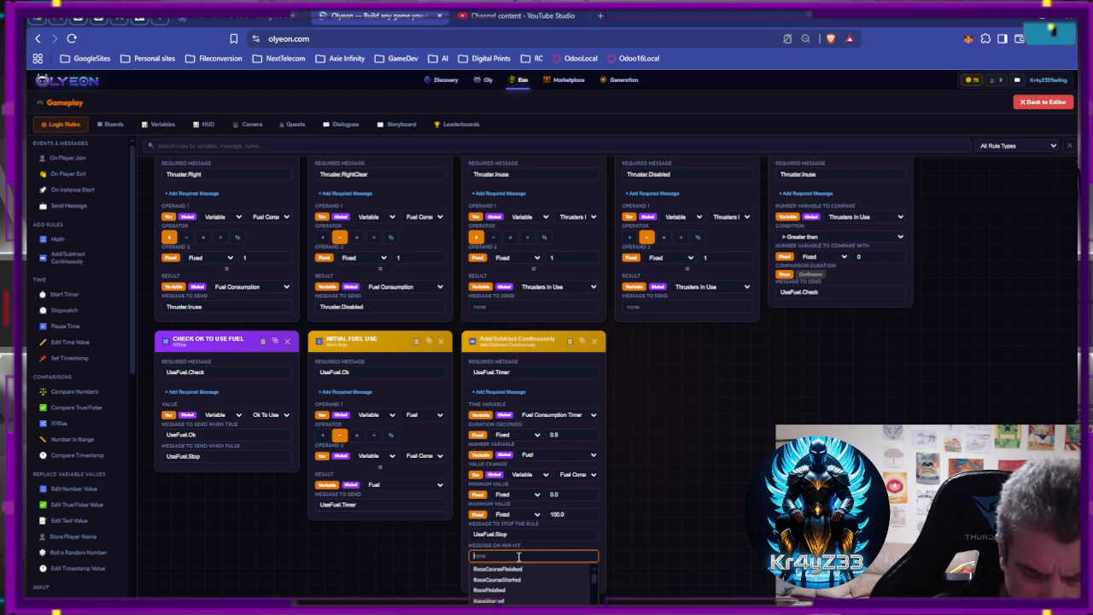
{"action": "type", "text": "Life"}
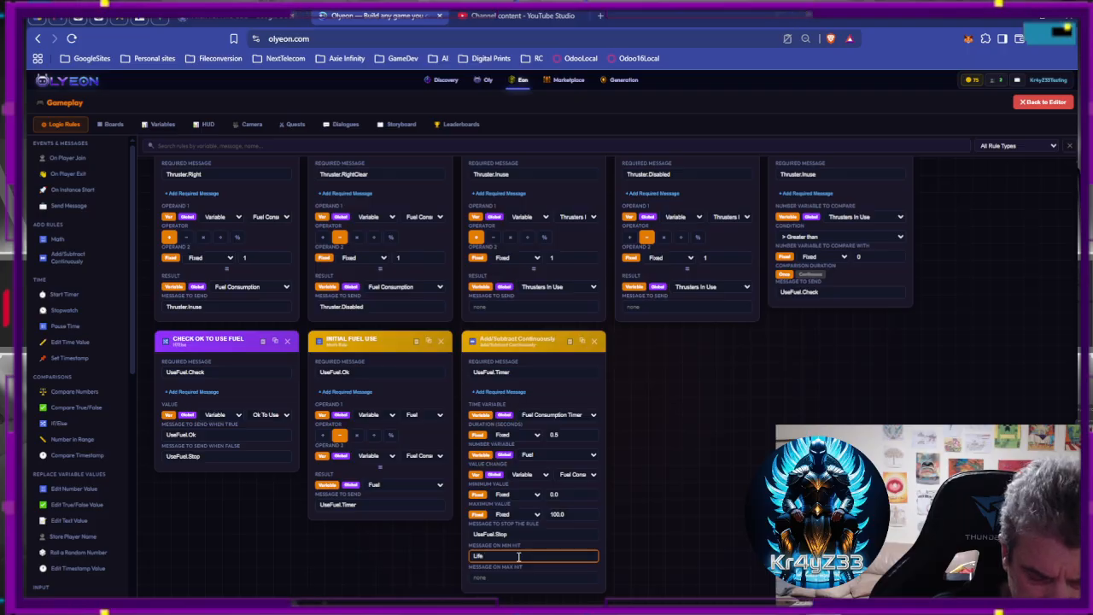
{"action": "type", "text": "Lost"}
{"action": "left_click", "coordinate": [649, 550]}
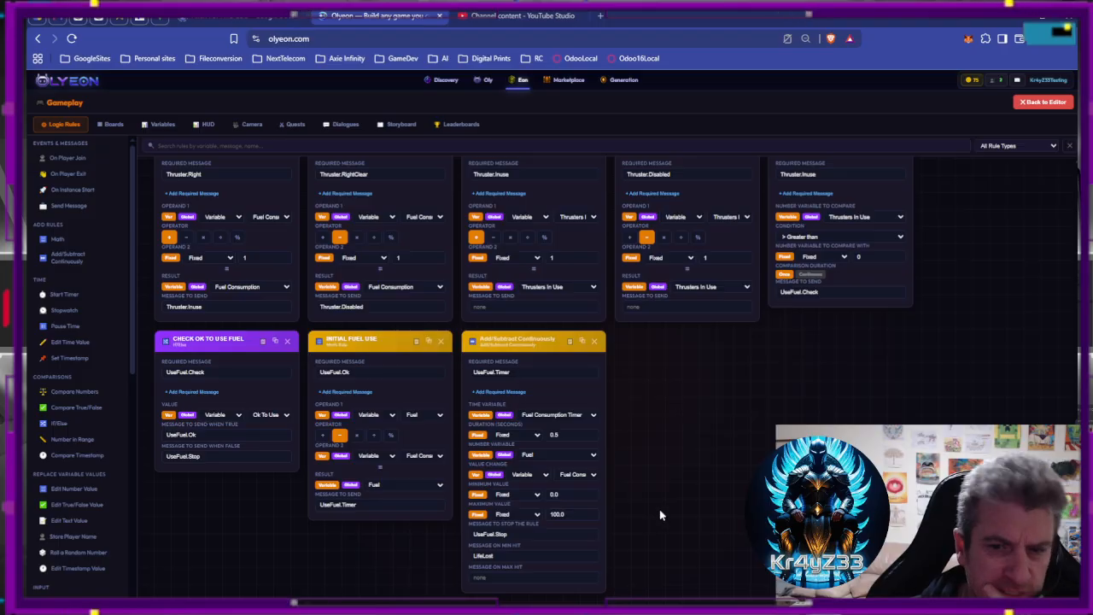
Change the THRUSTER - F ADD FUEL rule's operator to subtraction.
{"action": "scroll", "coordinate": [659, 512], "scroll_direction": "up", "scroll_amount": 3}
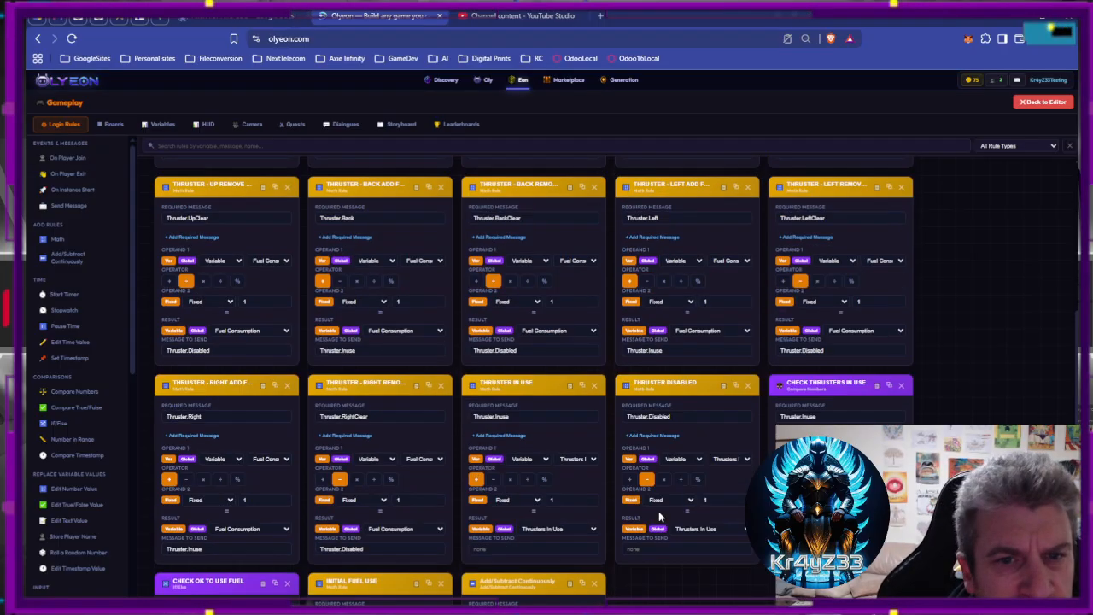
{"action": "scroll", "coordinate": [663, 513], "scroll_direction": "up", "scroll_amount": 2}
{"action": "scroll", "coordinate": [649, 502], "scroll_direction": "up", "scroll_amount": 2}
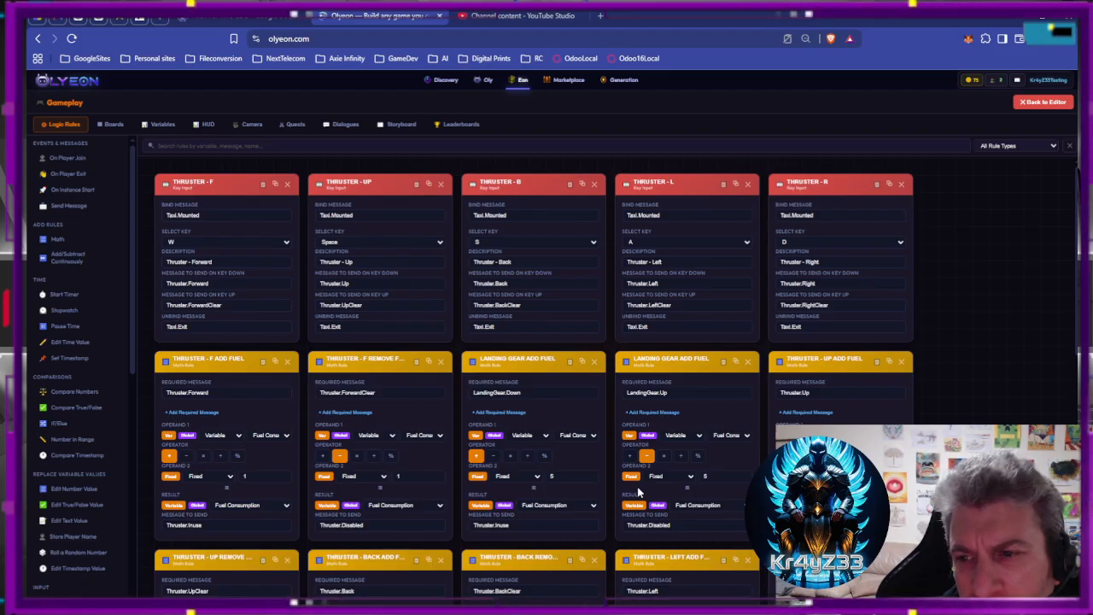
{"action": "scroll", "coordinate": [637, 492], "scroll_direction": "down", "scroll_amount": 1}
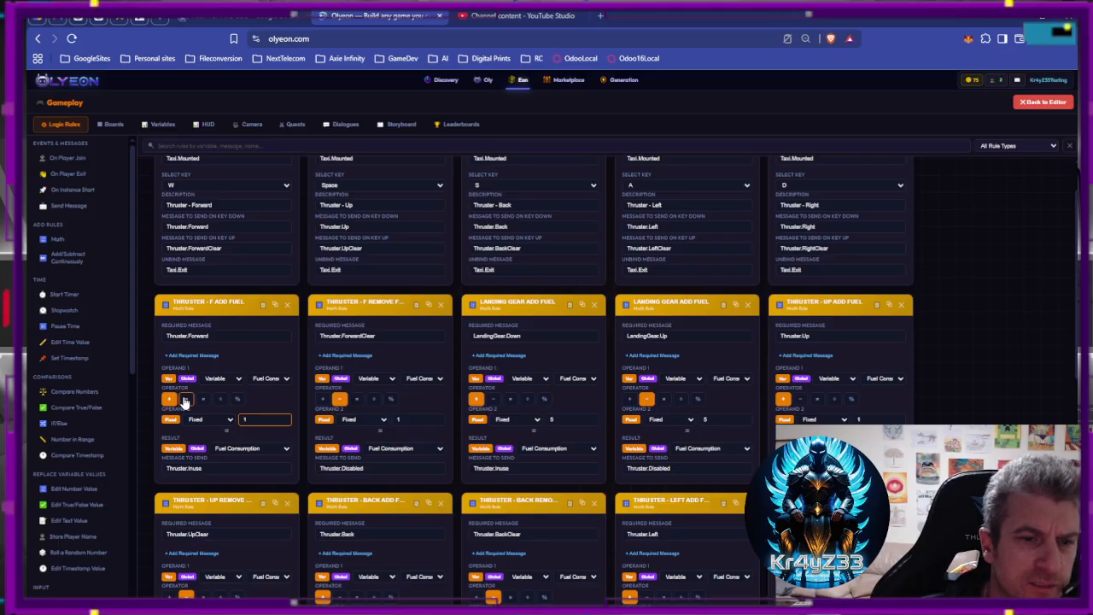
{"action": "left_click", "coordinate": [185, 399]}
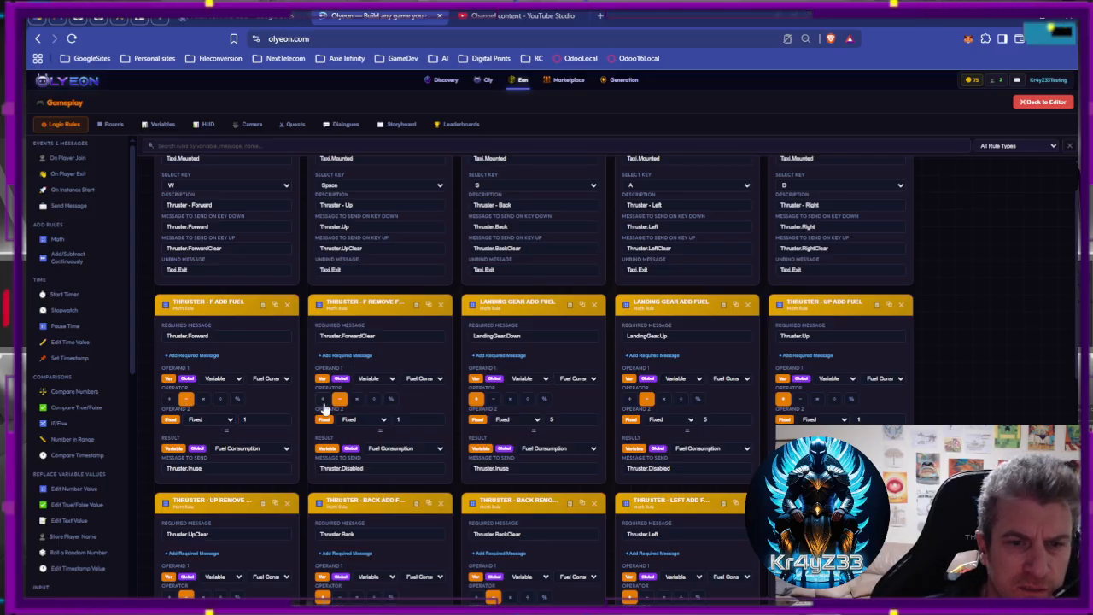
Set the operator to addition in the THRUSTER - F REMOVE FUEL and LandingGear.Up rules, and to subtraction in the LandingGear.Down rule.
{"action": "left_click", "coordinate": [322, 398]}
{"action": "left_click", "coordinate": [494, 400]}
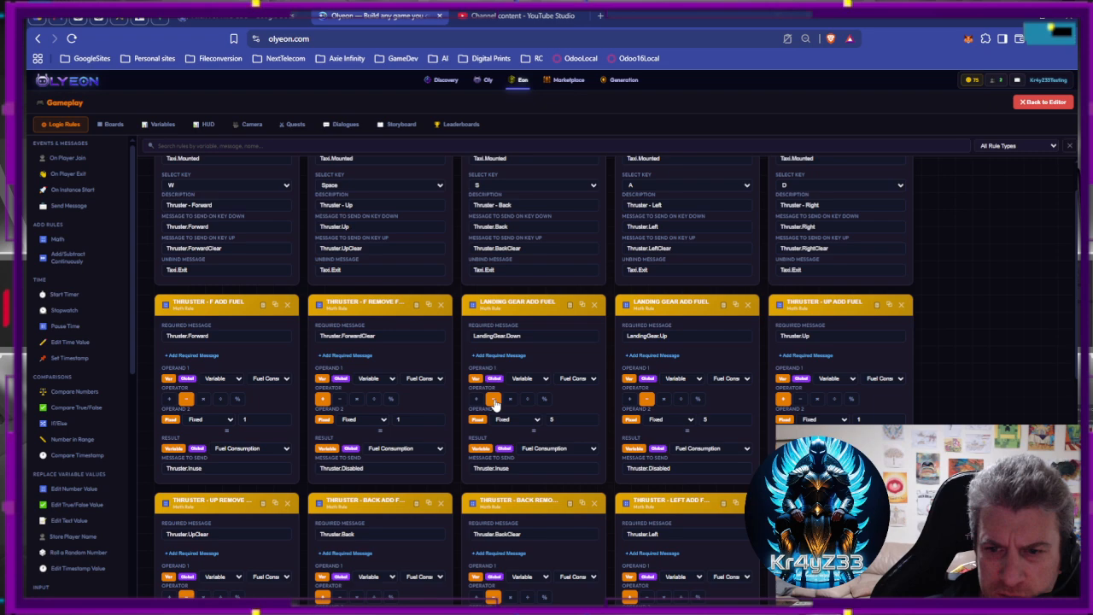
{"action": "left_click", "coordinate": [631, 399]}
Set the operators of the thruster Up, Back and Left rules to subtraction for adding fuel use and addition for removing it.
{"action": "scroll", "coordinate": [495, 424], "scroll_direction": "down", "scroll_amount": 1}
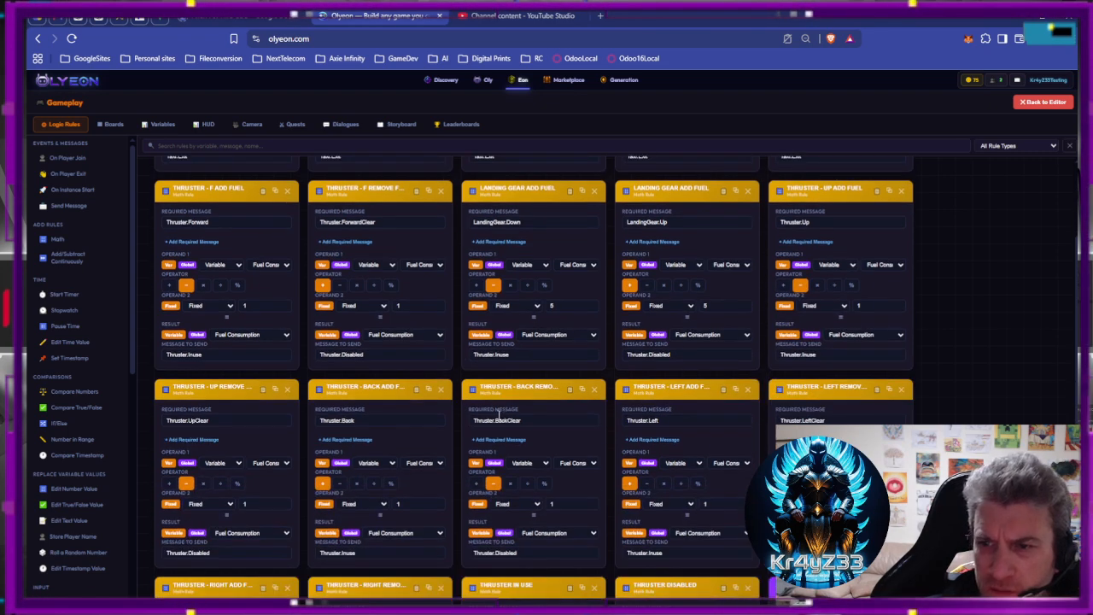
{"action": "left_click", "coordinate": [169, 425]}
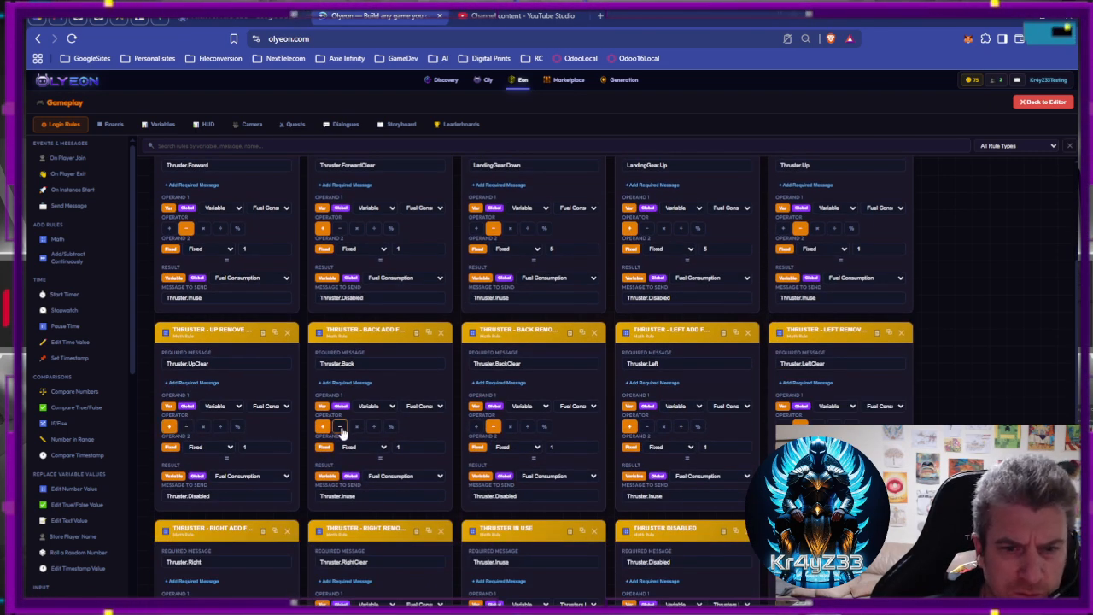
{"action": "left_click", "coordinate": [340, 427]}
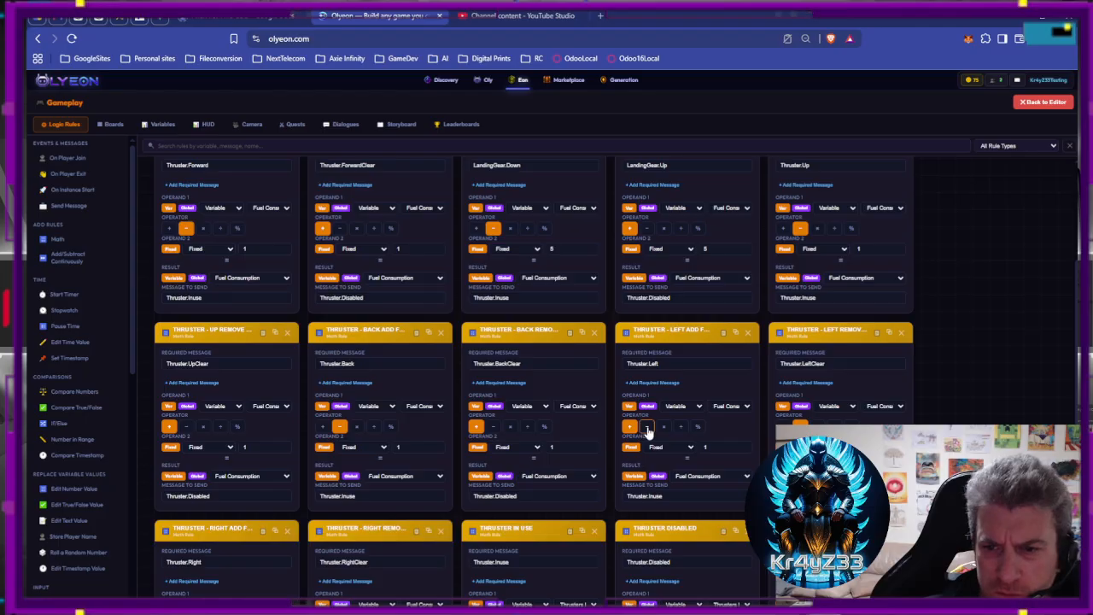
{"action": "left_click", "coordinate": [647, 430]}
Set the THRUSTER - RIGHT ADD FUEL rule's operator to subtraction and the THRUSTER - RIGHT REMOVE FUEL rule's operator to addition.
{"action": "scroll", "coordinate": [608, 441], "scroll_direction": "down", "scroll_amount": 3}
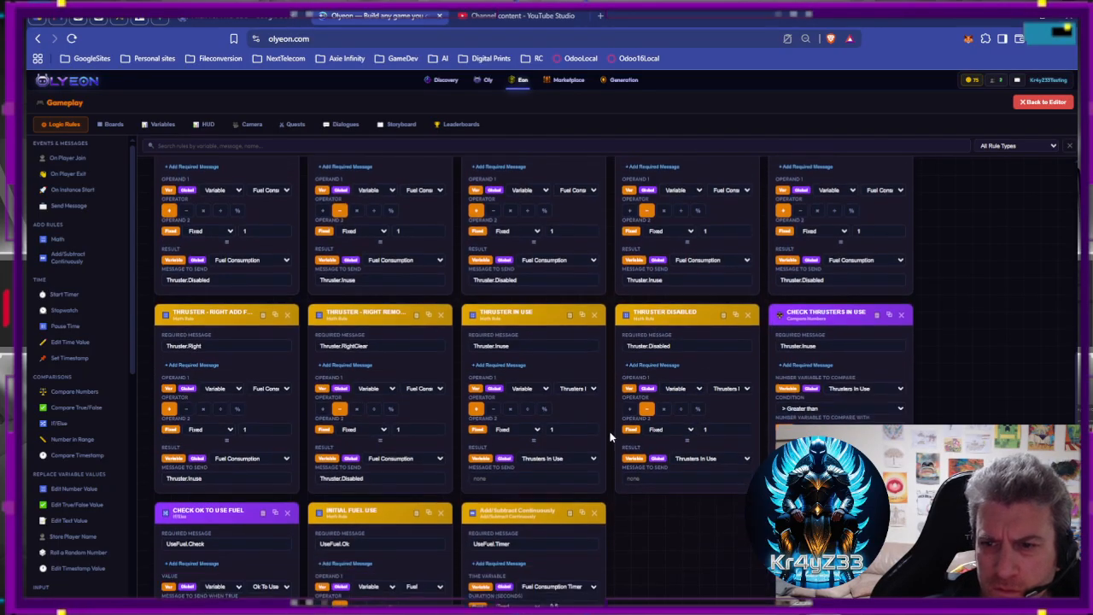
{"action": "left_click", "coordinate": [186, 398]}
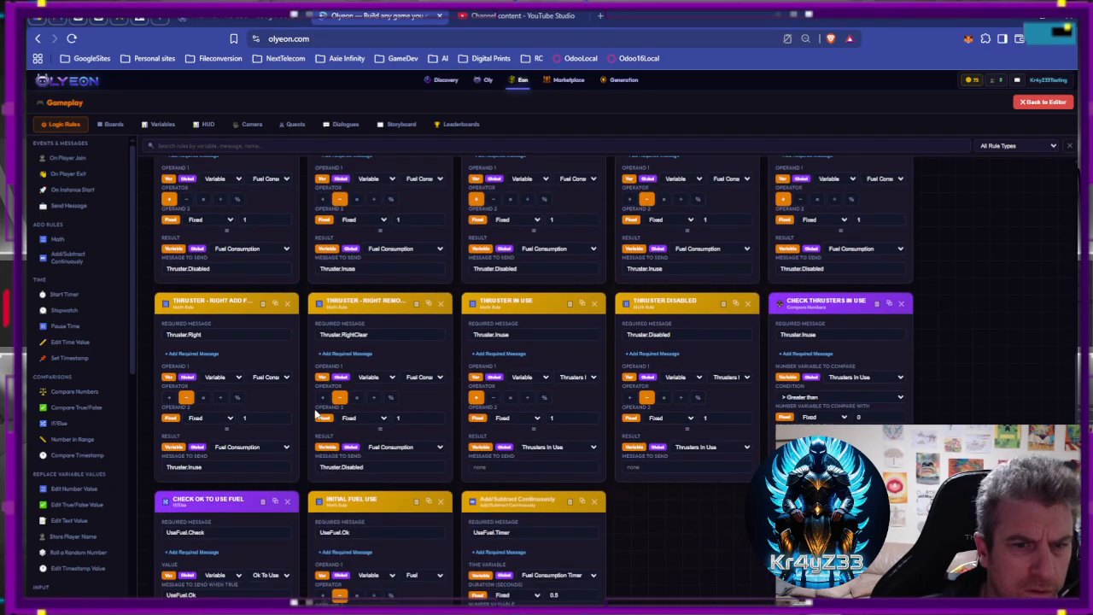
{"action": "left_click", "coordinate": [322, 398]}
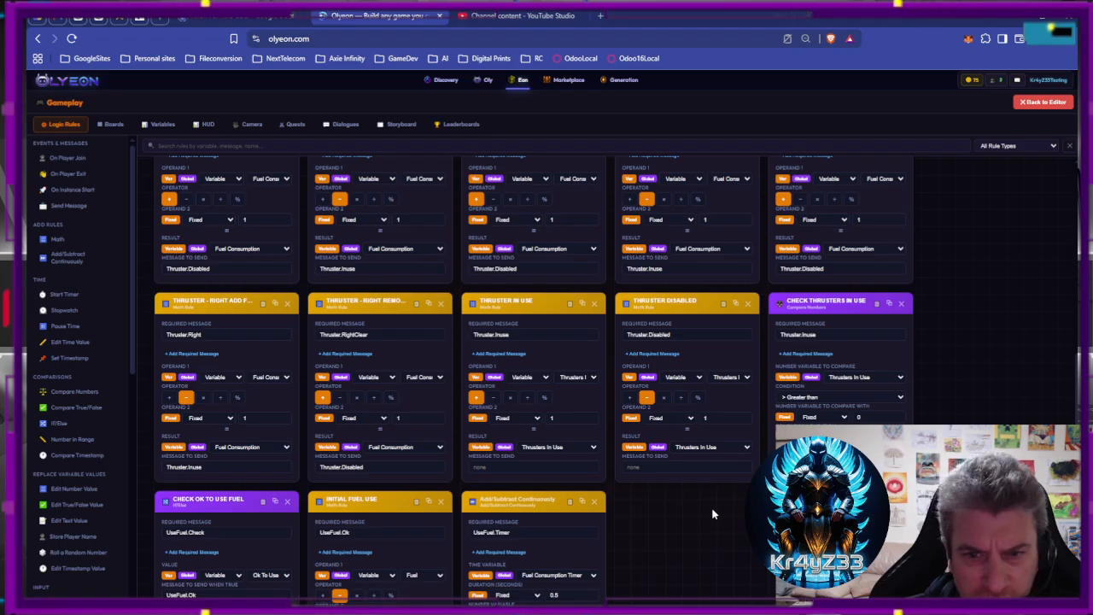
{"action": "scroll", "coordinate": [674, 514], "scroll_direction": "down", "scroll_amount": 2}
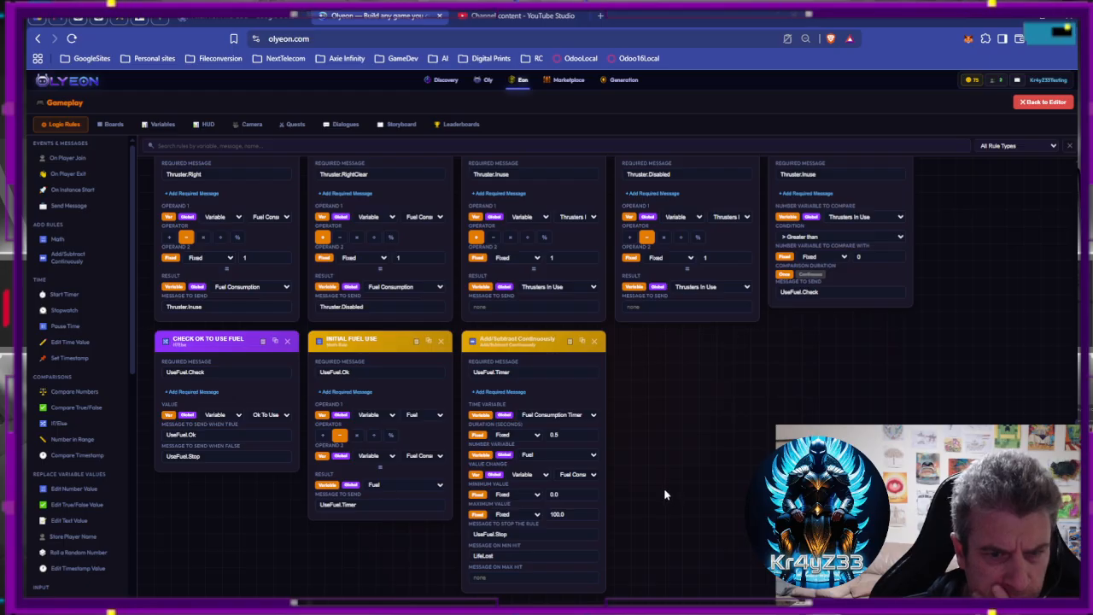
Playtest the level to check the starting fuel variables, and return to the editor.
{"action": "left_click", "coordinate": [1041, 100]}
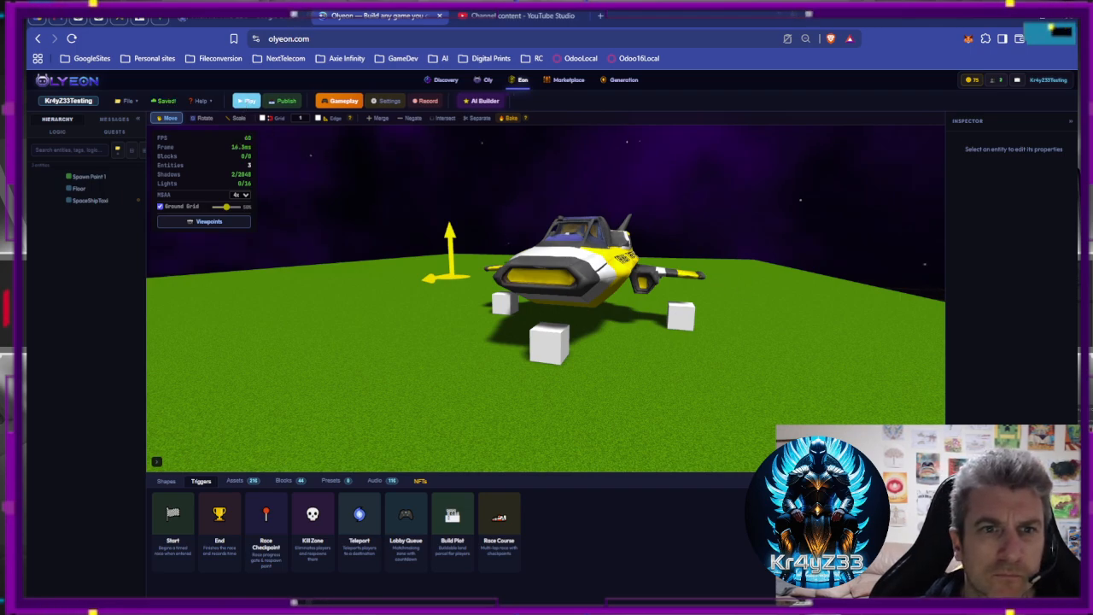
{"action": "left_click", "coordinate": [243, 102]}
{"action": "key", "text": "d"}
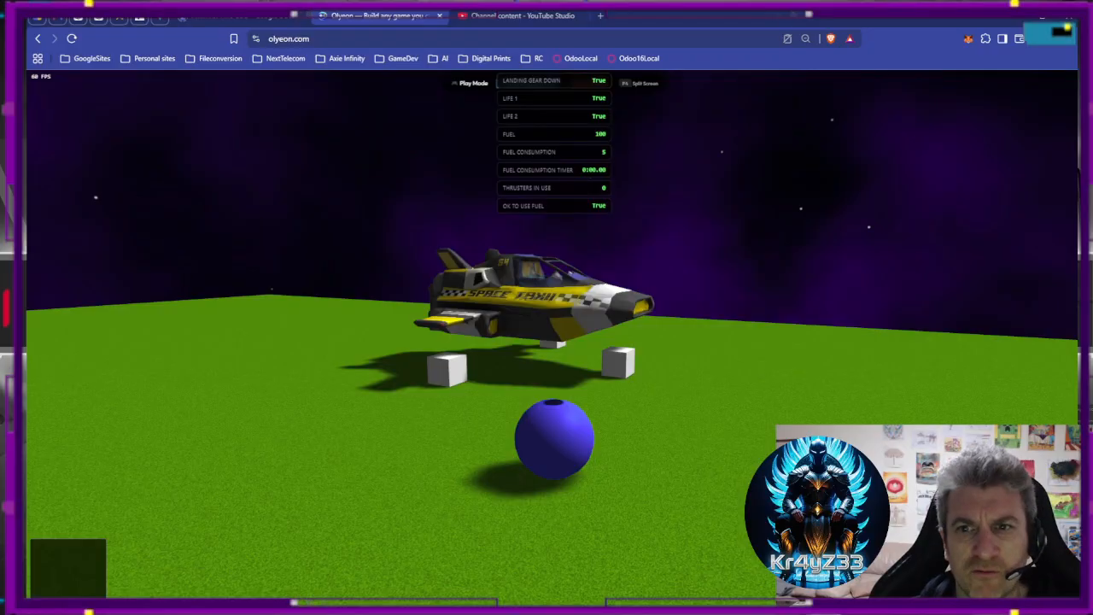
{"action": "key", "text": "Escape"}
{"action": "key", "text": "Escape"}
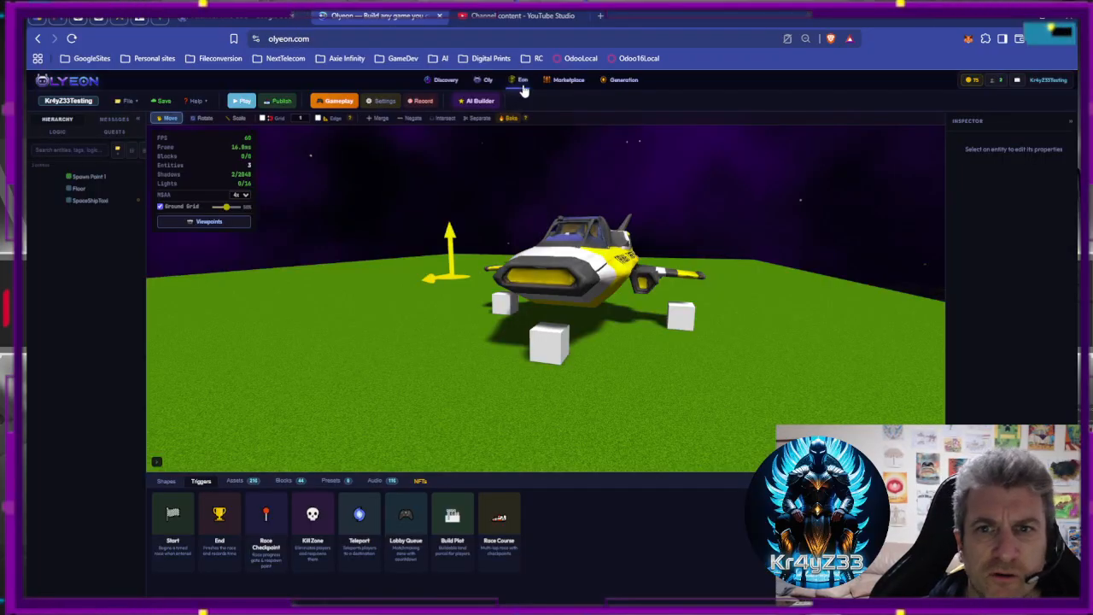
Set the Fuel Consumption number variable's default value to -5 and save the project.
{"action": "left_click", "coordinate": [332, 100]}
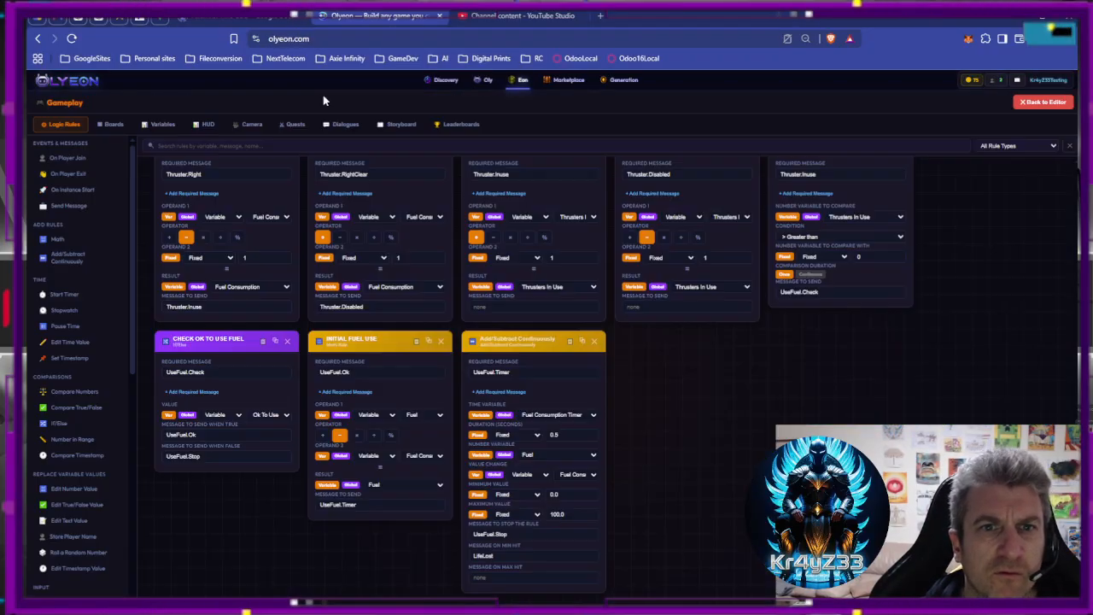
{"action": "left_click", "coordinate": [163, 125]}
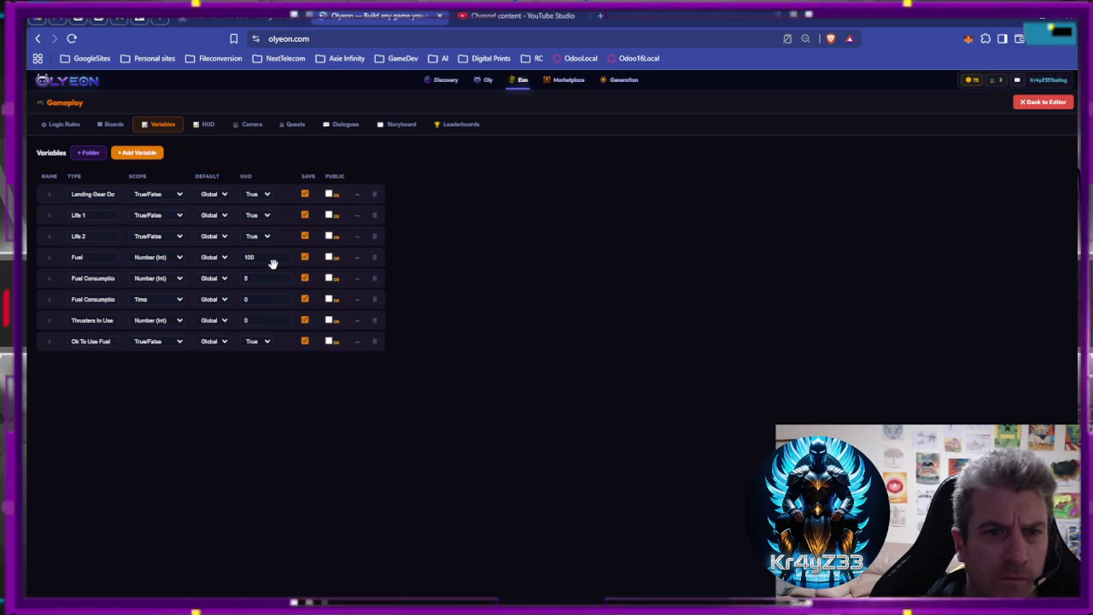
{"action": "left_click", "coordinate": [245, 278]}
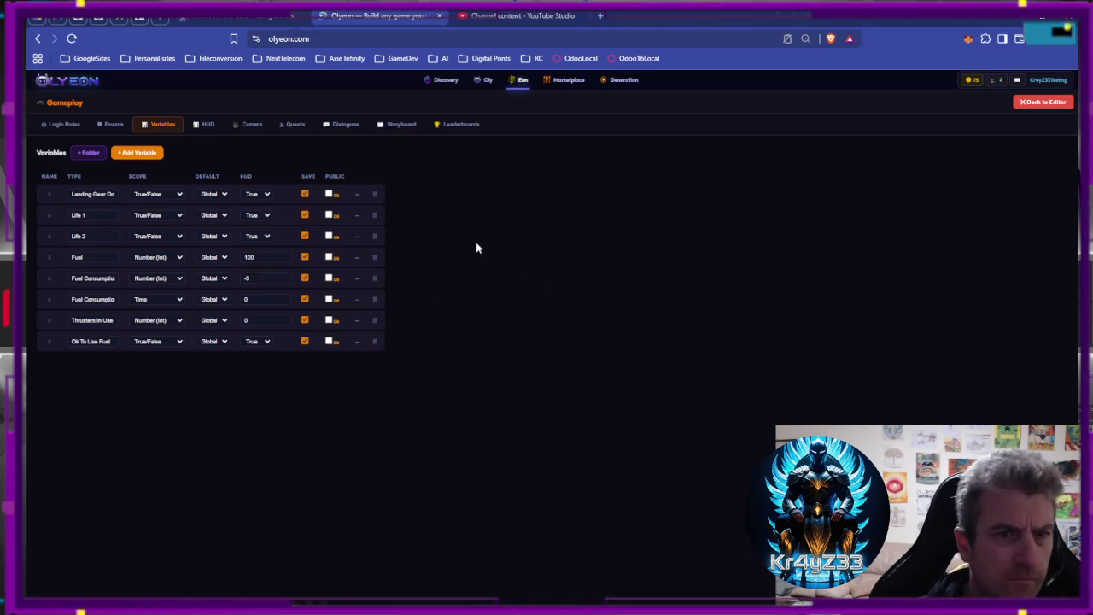
{"action": "left_click", "coordinate": [1057, 103]}
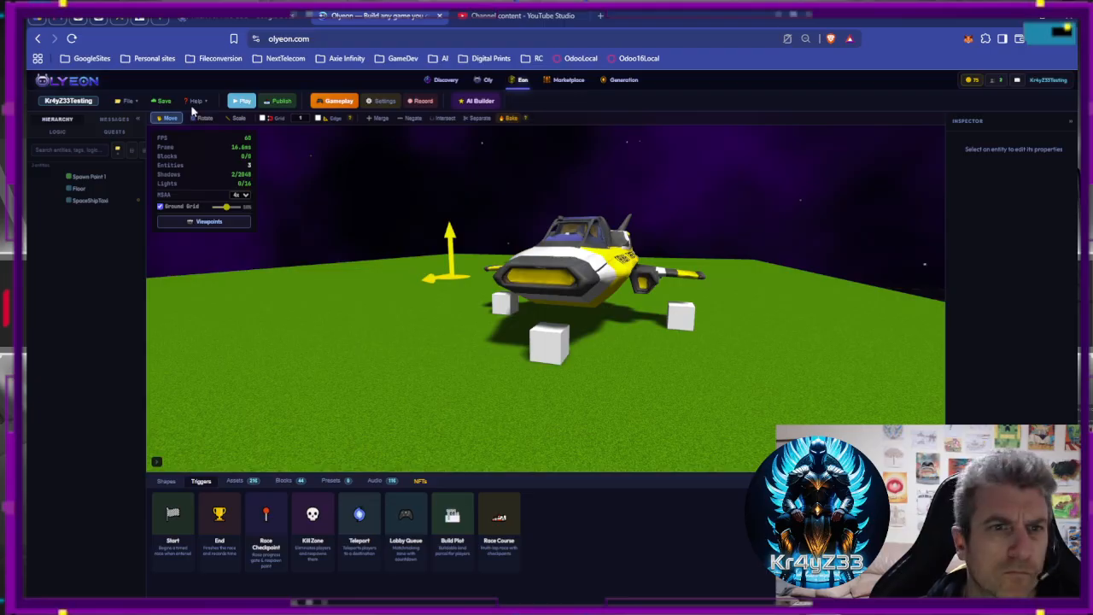
{"action": "left_click", "coordinate": [161, 101]}
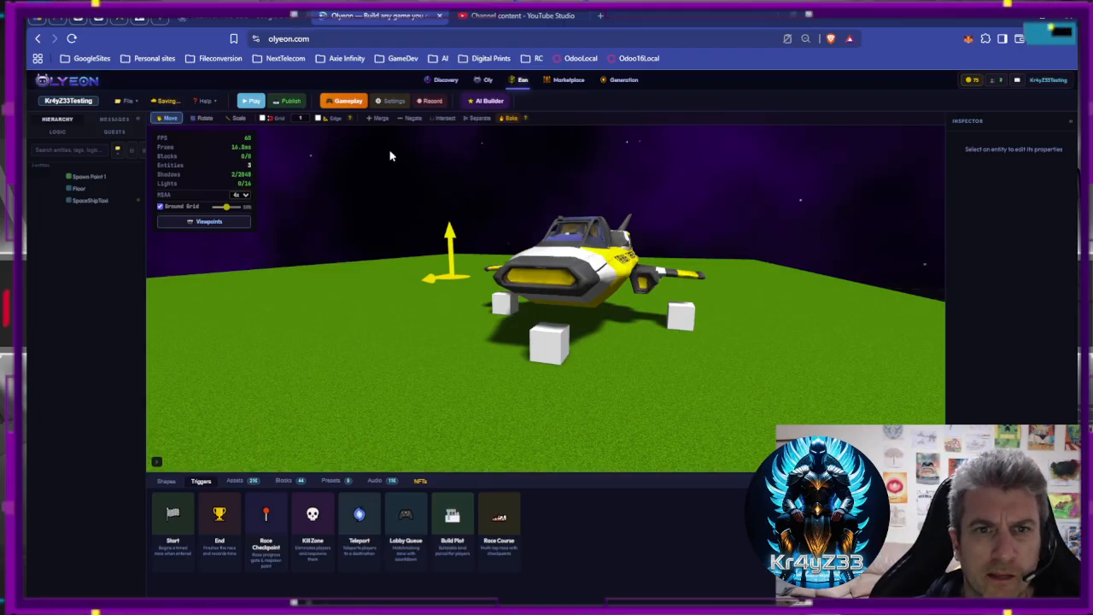
Playtest the level, board the space taxi and toggle its landing gear to check the fuel and thruster variables, and exit.
{"action": "left_click", "coordinate": [335, 102]}
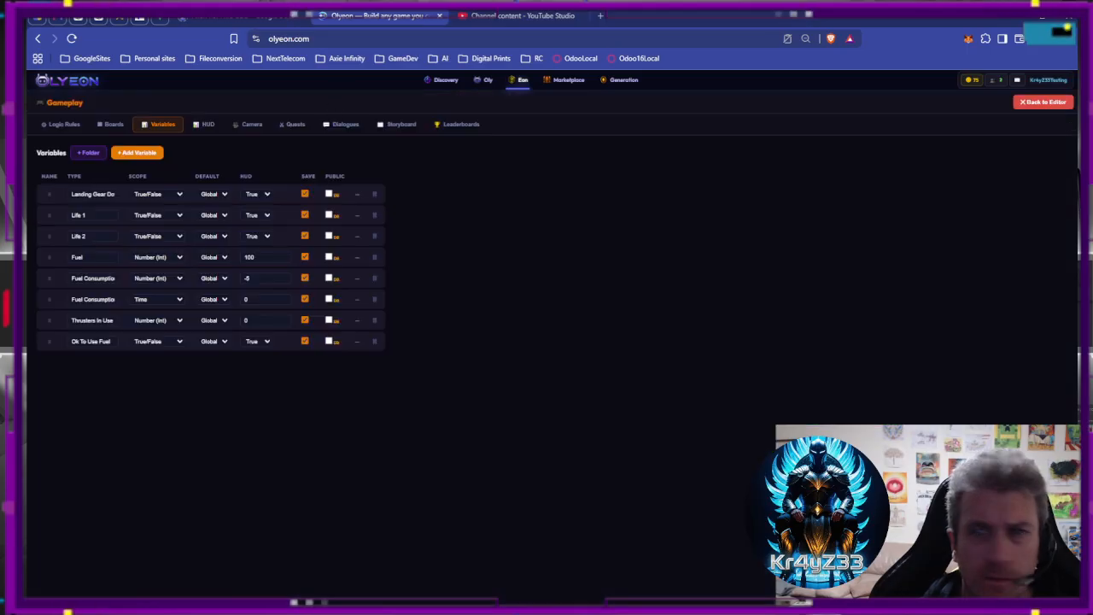
{"action": "left_click", "coordinate": [1049, 104]}
{"action": "left_click", "coordinate": [242, 102]}
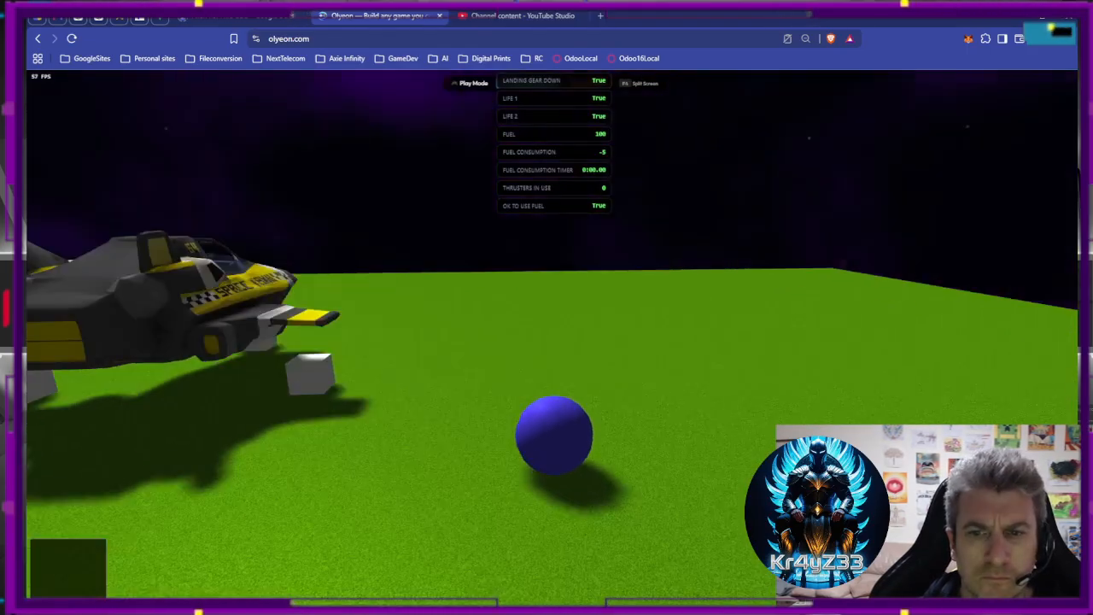
{"action": "key", "text": "w"}
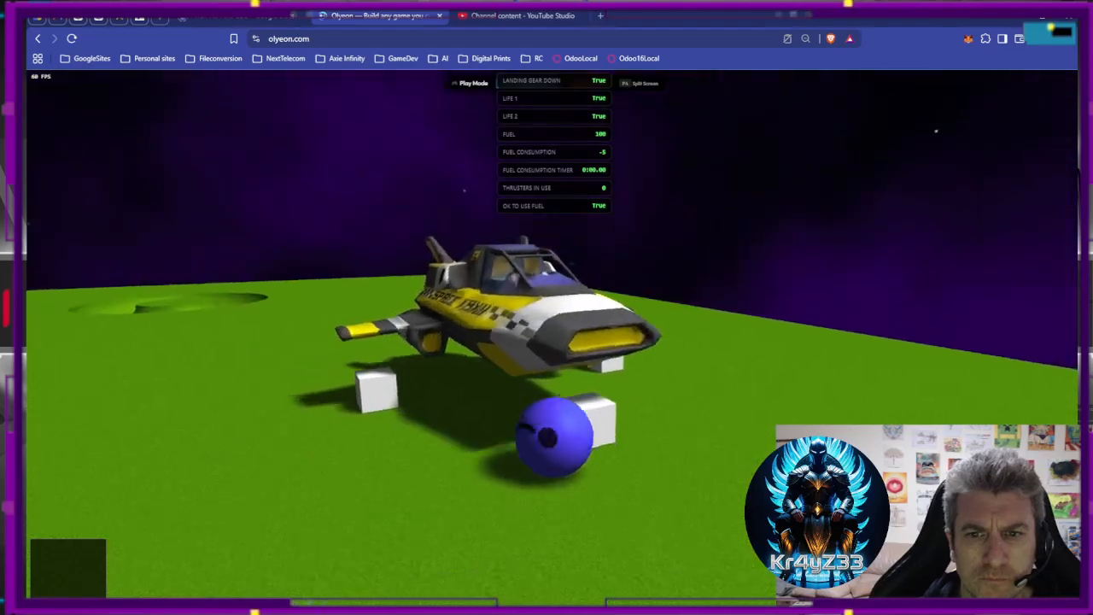
{"action": "key", "text": "e"}
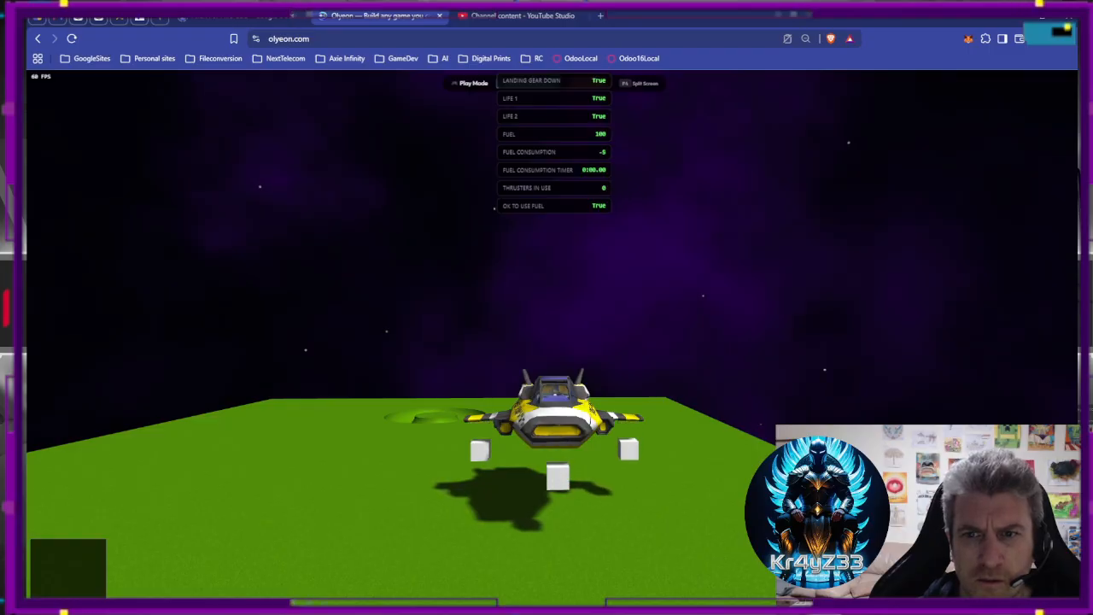
{"action": "key", "text": "g"}
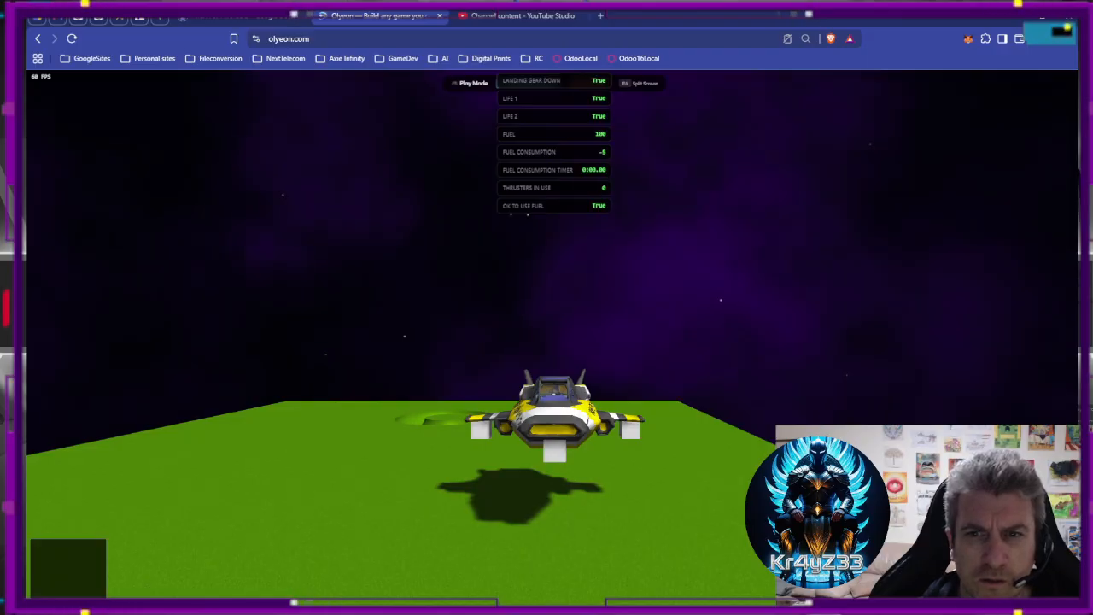
{"action": "key", "text": "g"}
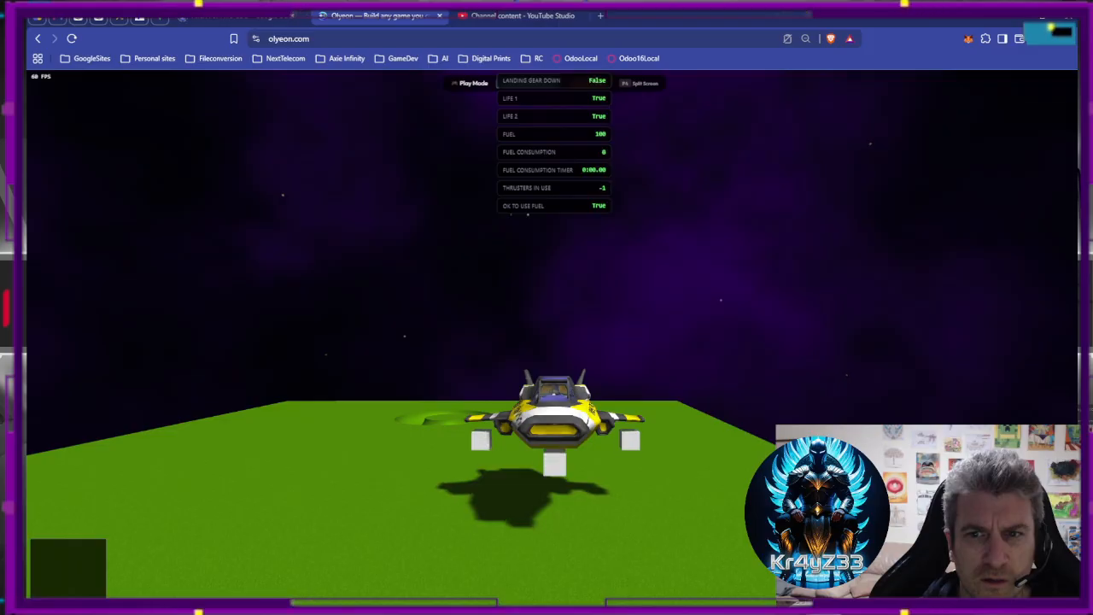
{"action": "key", "text": "g"}
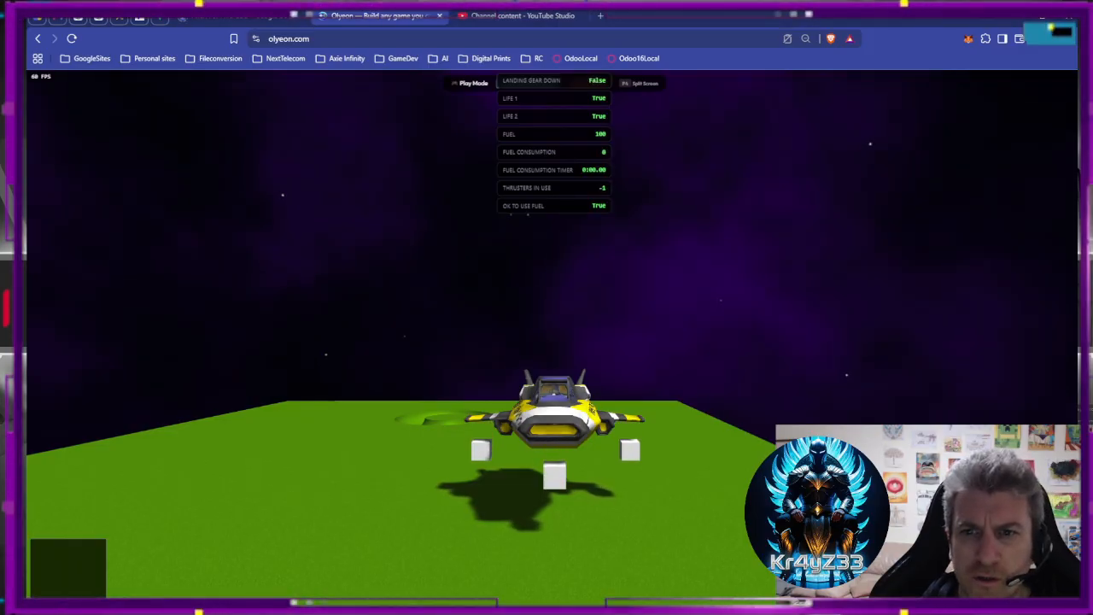
{"action": "key", "text": "g"}
{"action": "key", "text": "Escape"}
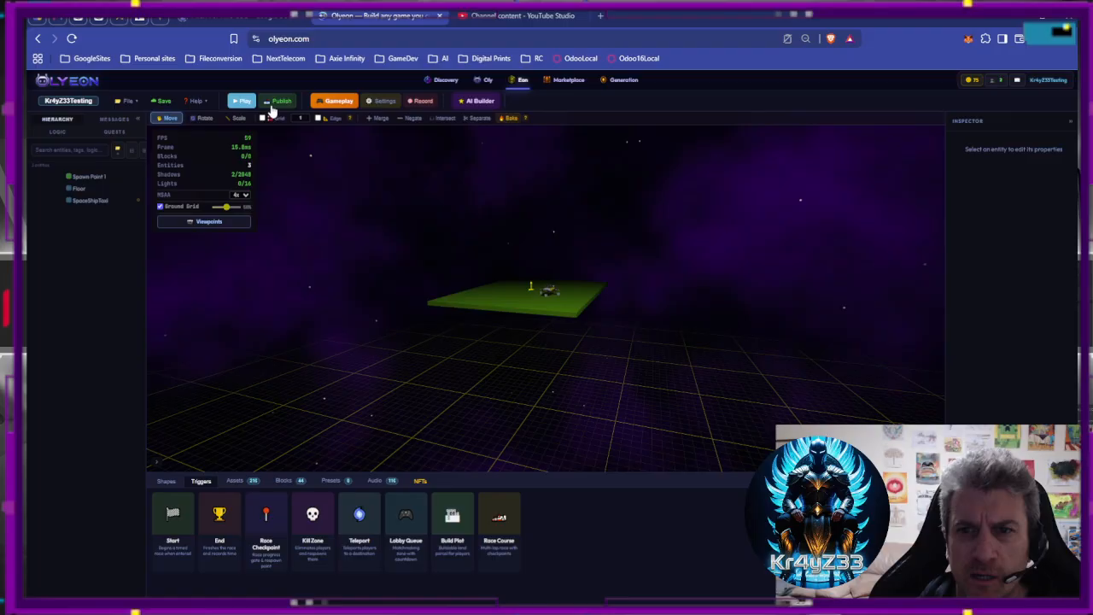
Examine the rules on the Fuel and Landing Gear boards for how the landing gear affects the thruster messages.
{"action": "left_click", "coordinate": [338, 101]}
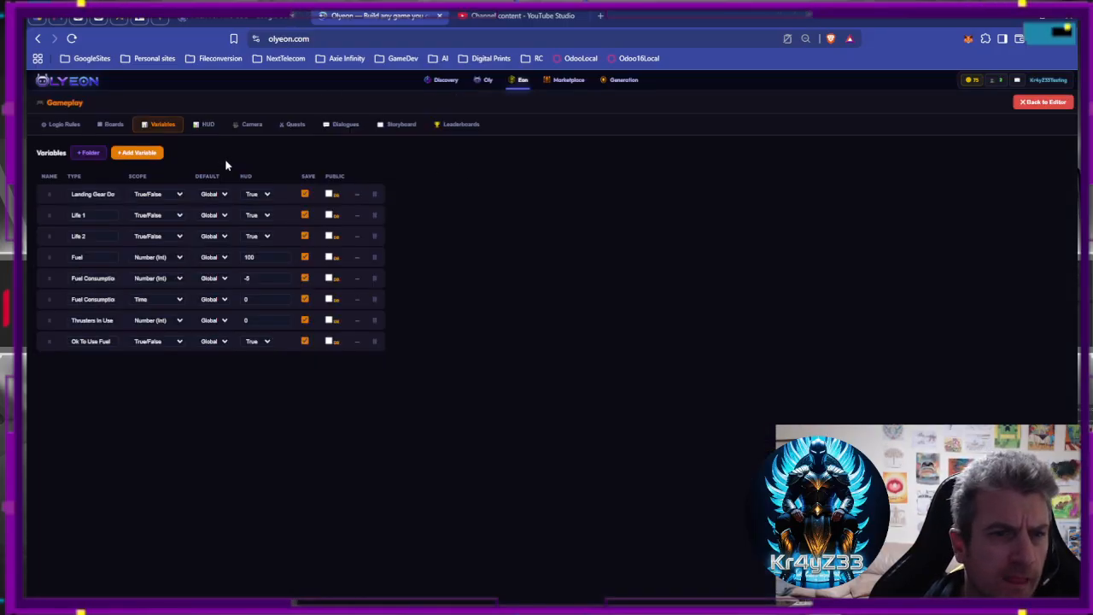
{"action": "left_click", "coordinate": [111, 124]}
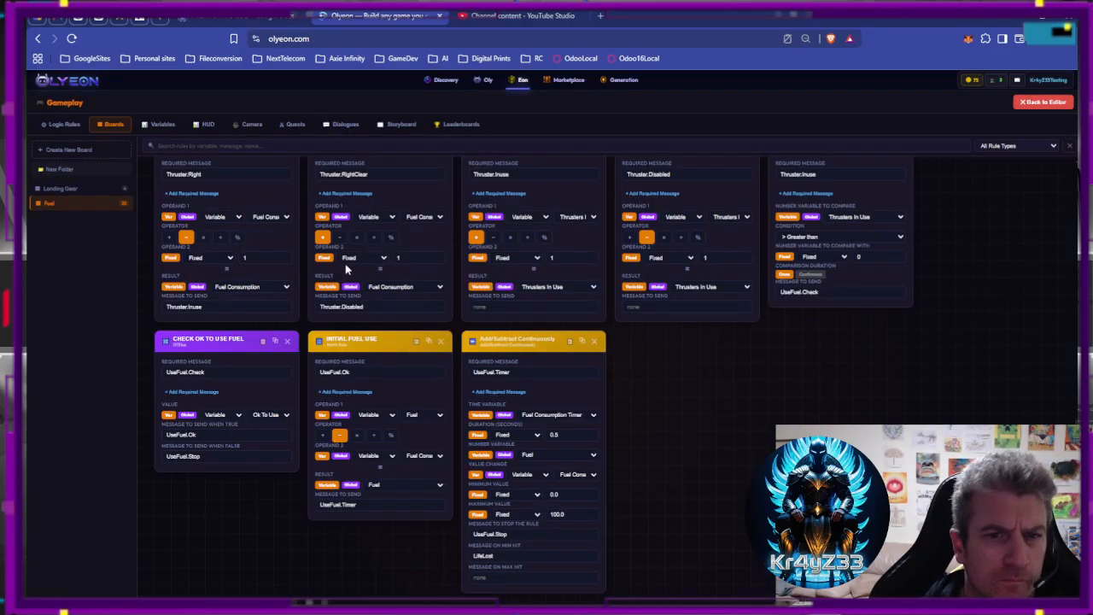
{"action": "scroll", "coordinate": [346, 269], "scroll_direction": "up", "scroll_amount": 3}
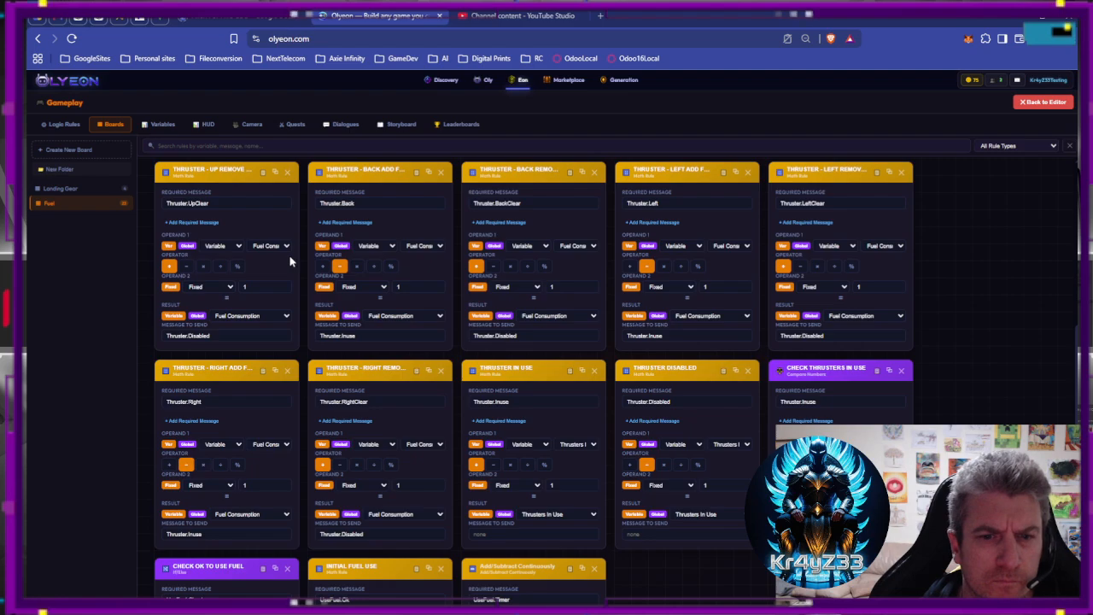
{"action": "scroll", "coordinate": [292, 260], "scroll_direction": "up", "scroll_amount": 5}
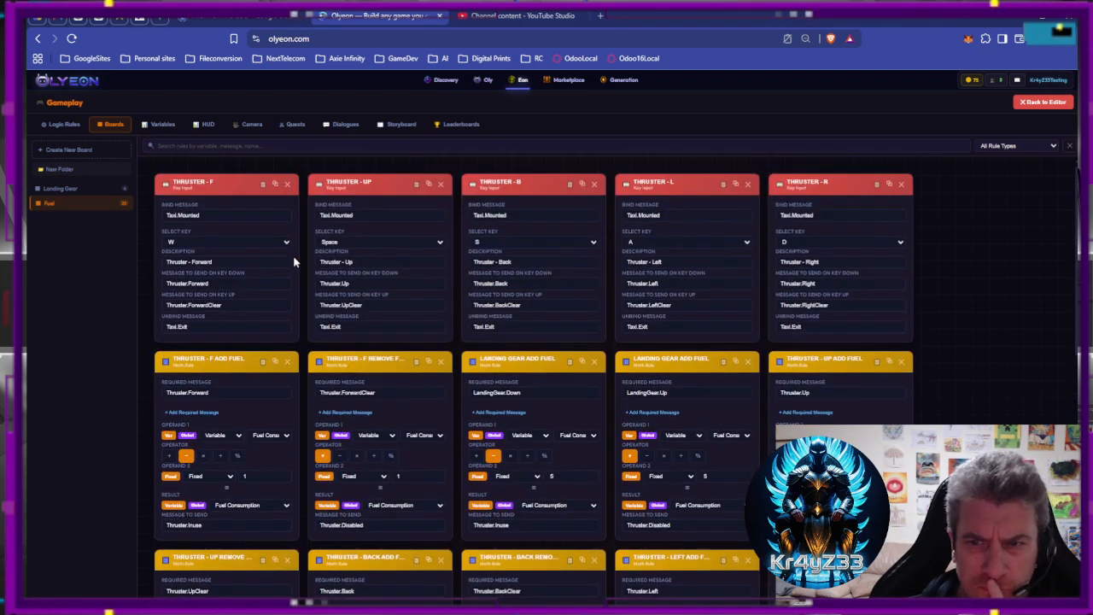
{"action": "scroll", "coordinate": [293, 260], "scroll_direction": "down", "scroll_amount": 1}
{"action": "scroll", "coordinate": [293, 262], "scroll_direction": "down", "scroll_amount": 1}
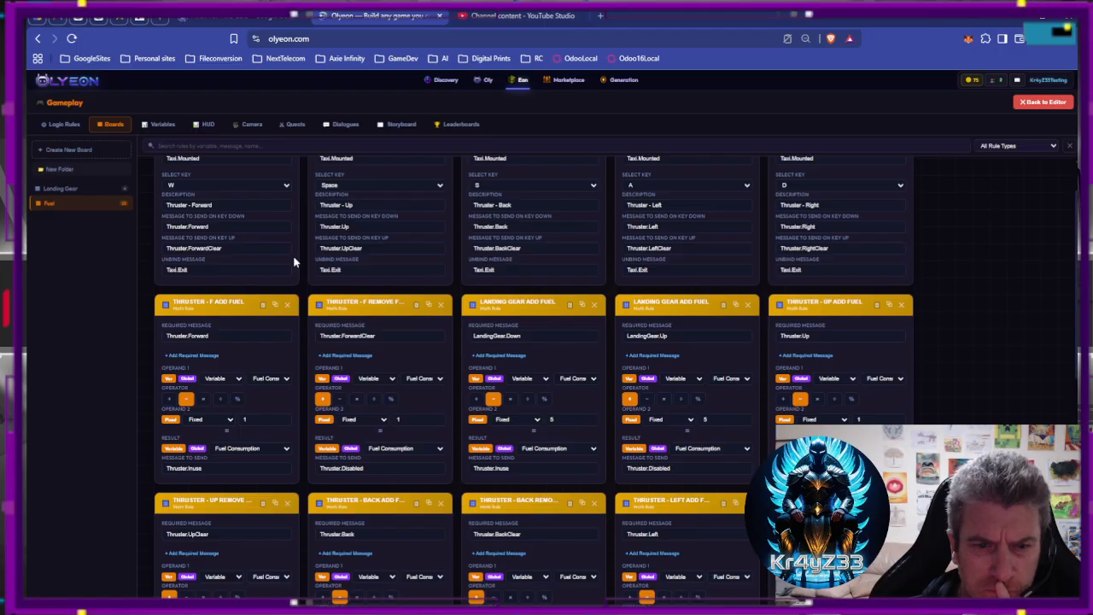
{"action": "scroll", "coordinate": [293, 256], "scroll_direction": "up", "scroll_amount": 2}
{"action": "left_click", "coordinate": [70, 189]}
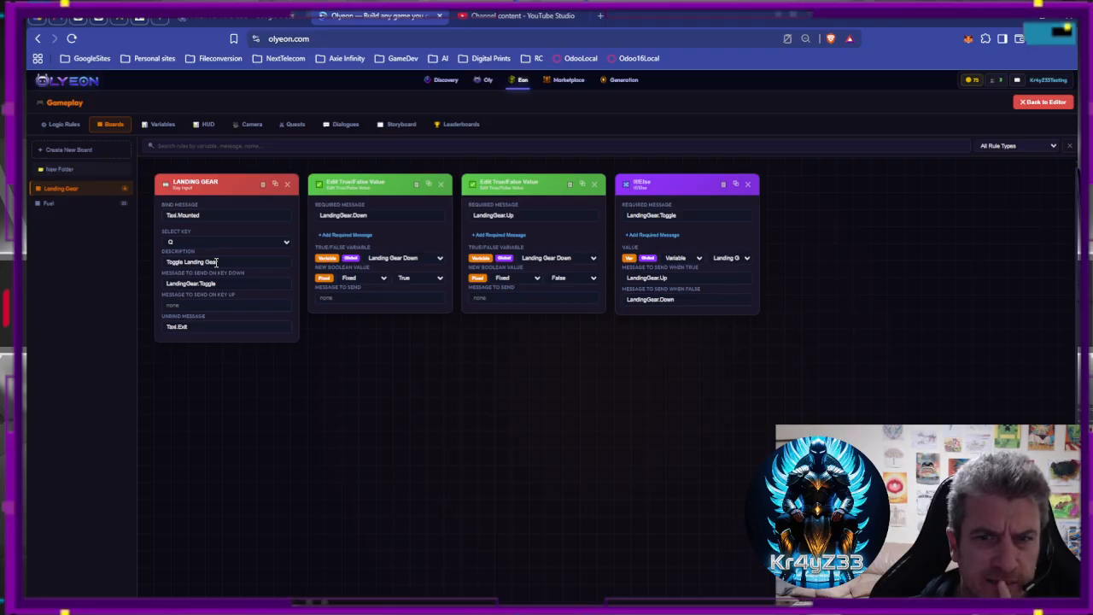
{"action": "left_click", "coordinate": [55, 203]}
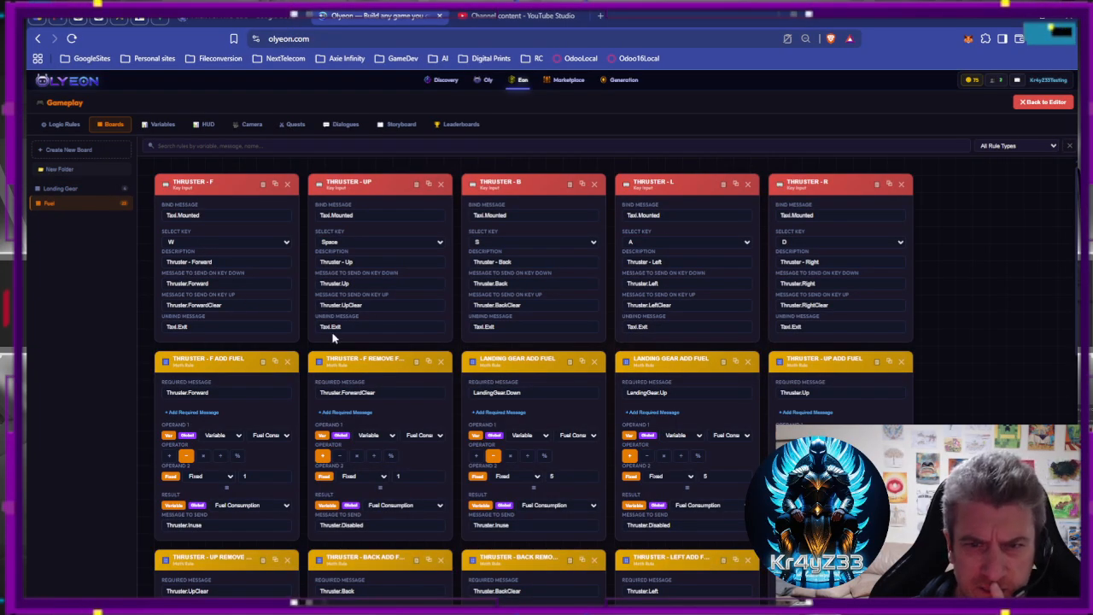
Clear the message to send in both landing gear fuel rules, LandingGear.Down and LandingGear.Up, on the Fuel board.
{"action": "scroll", "coordinate": [329, 329], "scroll_direction": "down", "scroll_amount": 2}
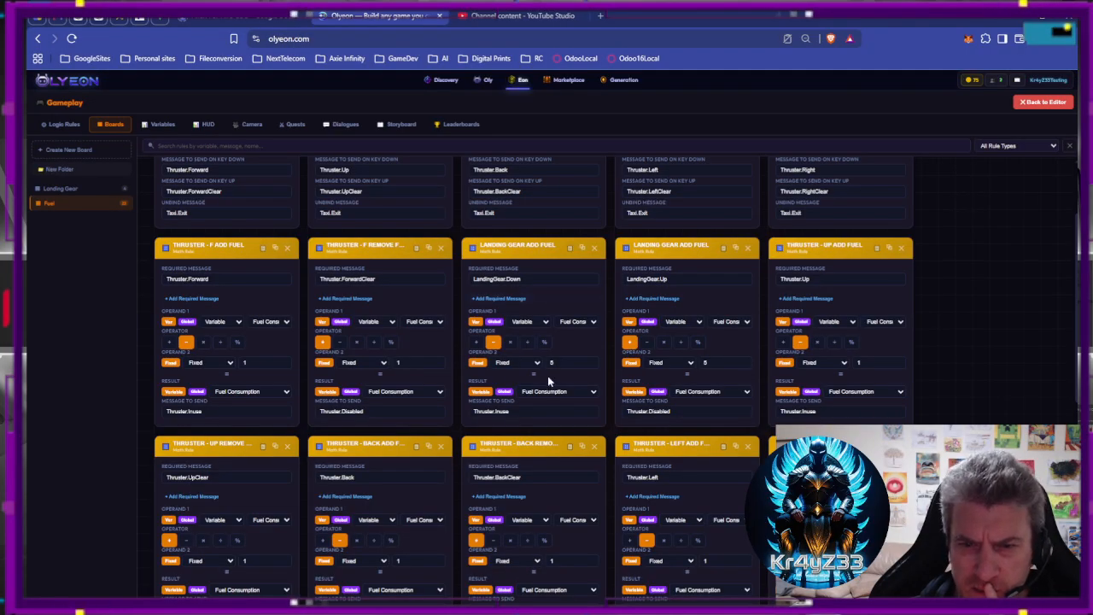
{"action": "left_click", "coordinate": [517, 410]}
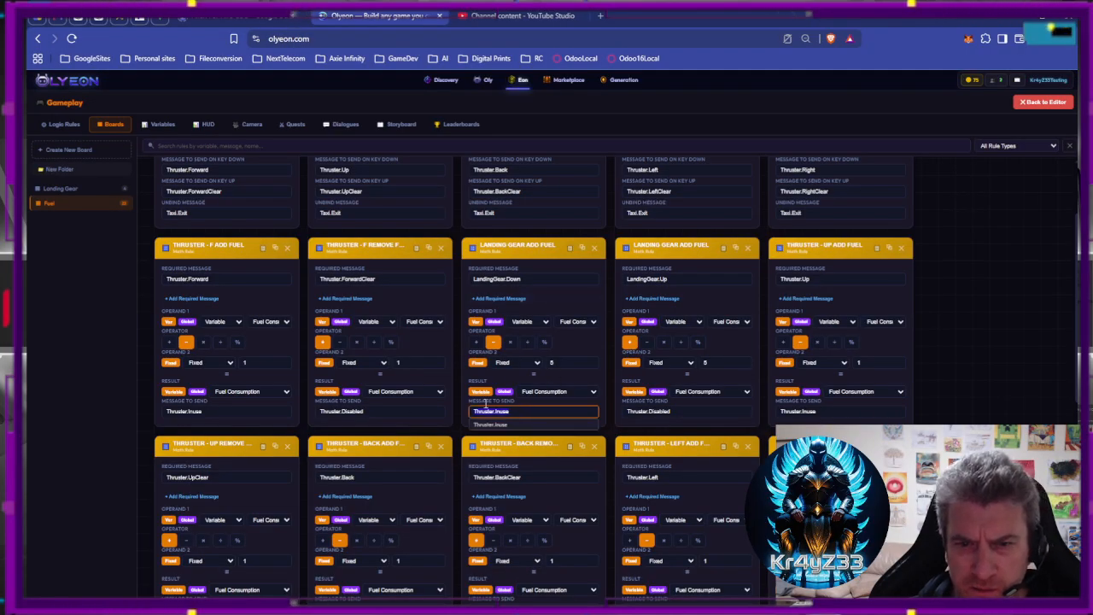
{"action": "key", "text": "BackSpace"}
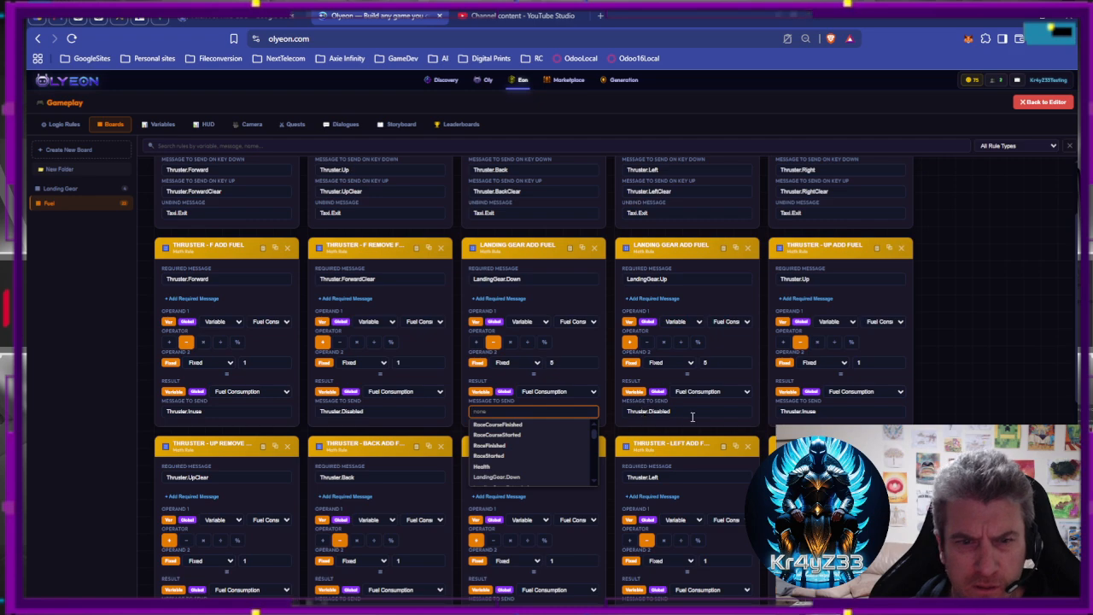
{"action": "left_click", "coordinate": [691, 413]}
{"action": "key", "text": "BackSpace"}
{"action": "left_click", "coordinate": [954, 373]}
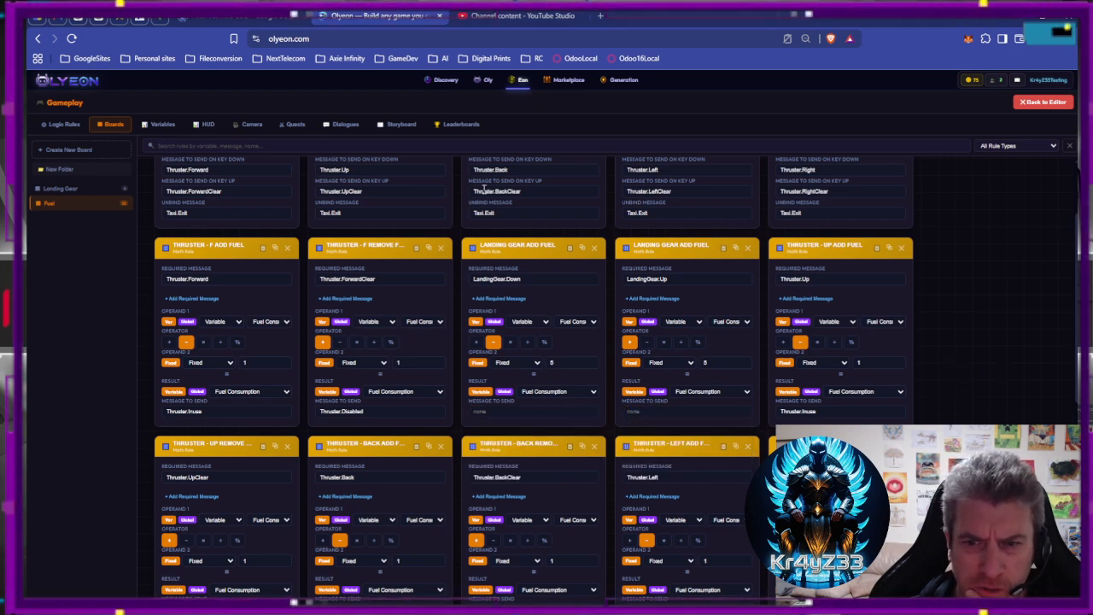
Save the project, start a playtest, board the space taxi and toggle its landing gear up and down.
{"action": "left_click", "coordinate": [1044, 102]}
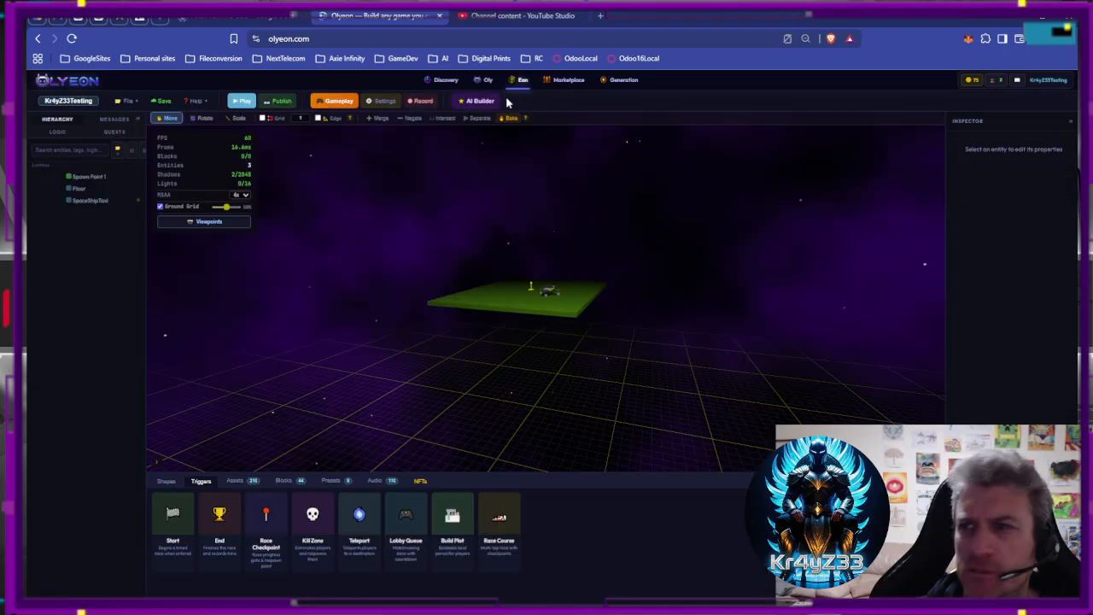
{"action": "left_click", "coordinate": [160, 102]}
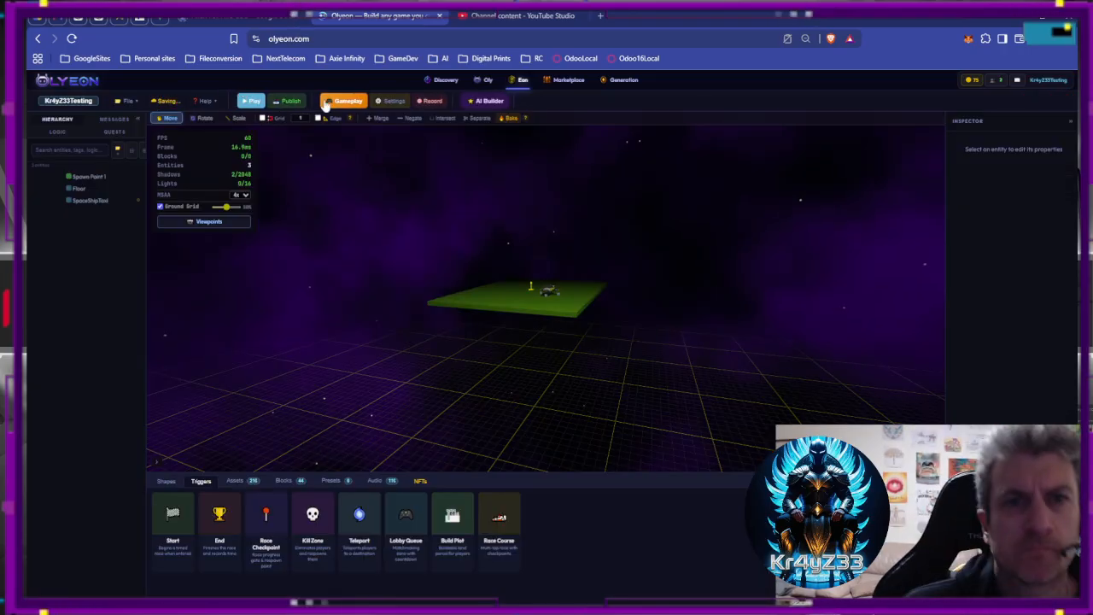
{"action": "left_click", "coordinate": [251, 101]}
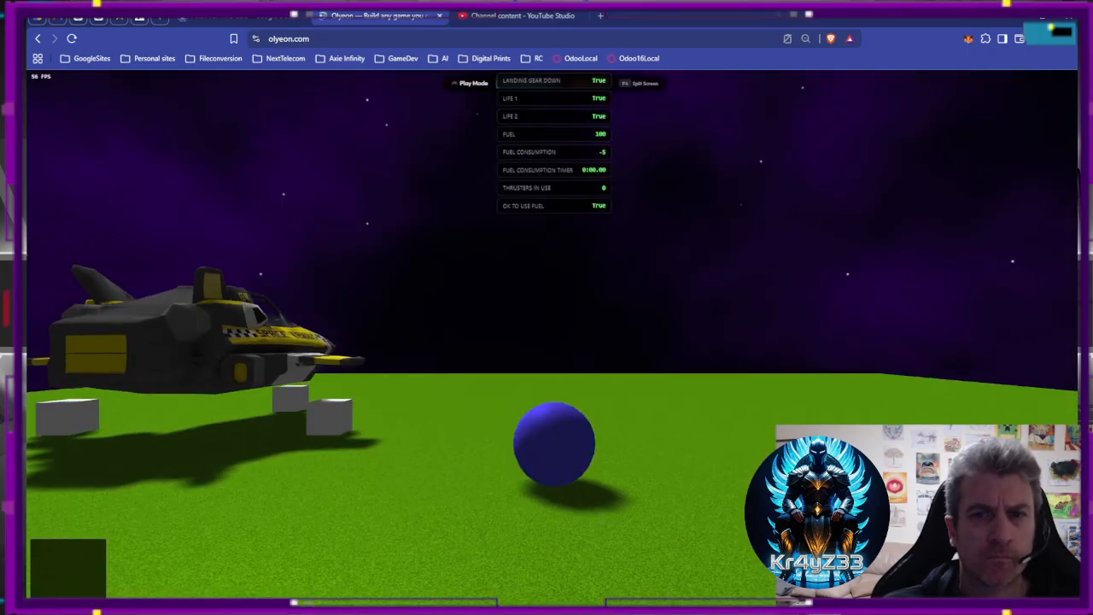
{"action": "key", "text": "w"}
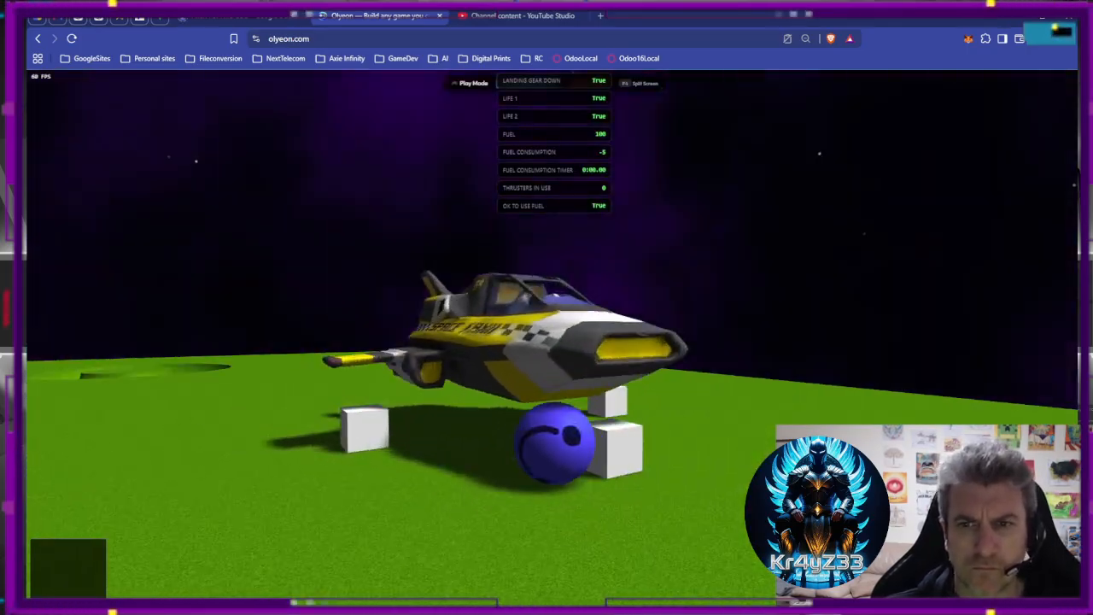
{"action": "key", "text": "e"}
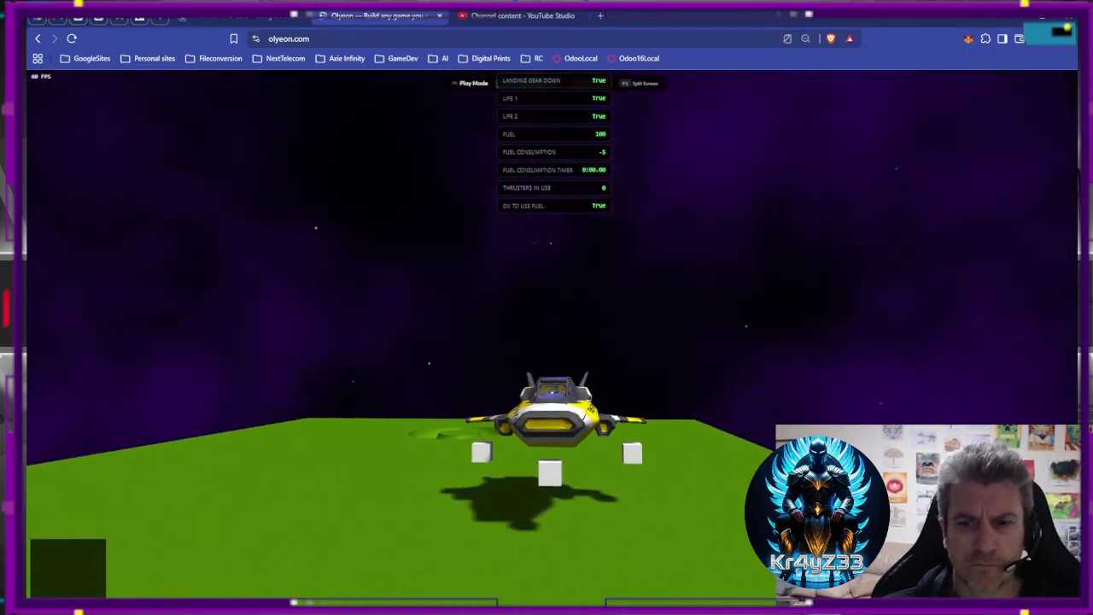
{"action": "key", "text": "g"}
{"action": "key", "text": "g"}
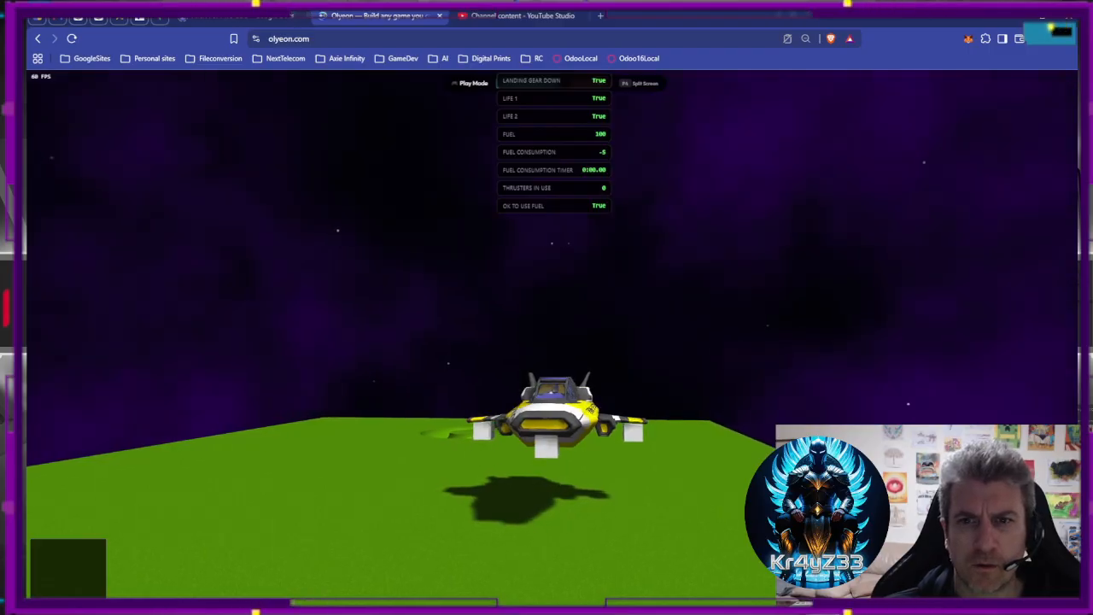
Fire the taxi's upward thruster repeatedly with the landing gear down and up to check the fuel drain, and exit the playtest.
{"action": "key", "text": "space"}
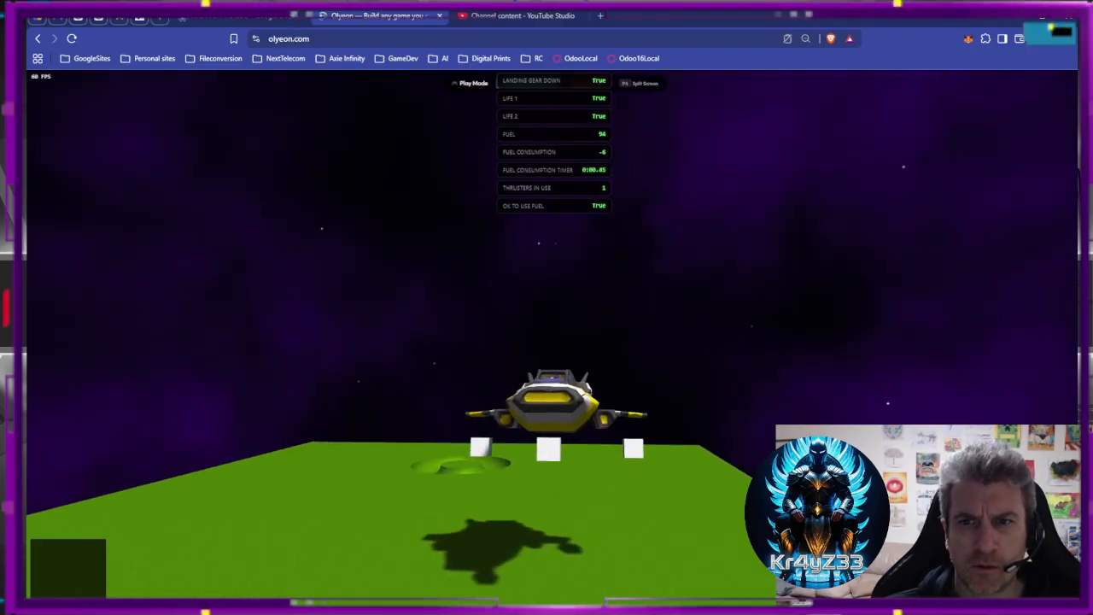
{"action": "key", "text": "space"}
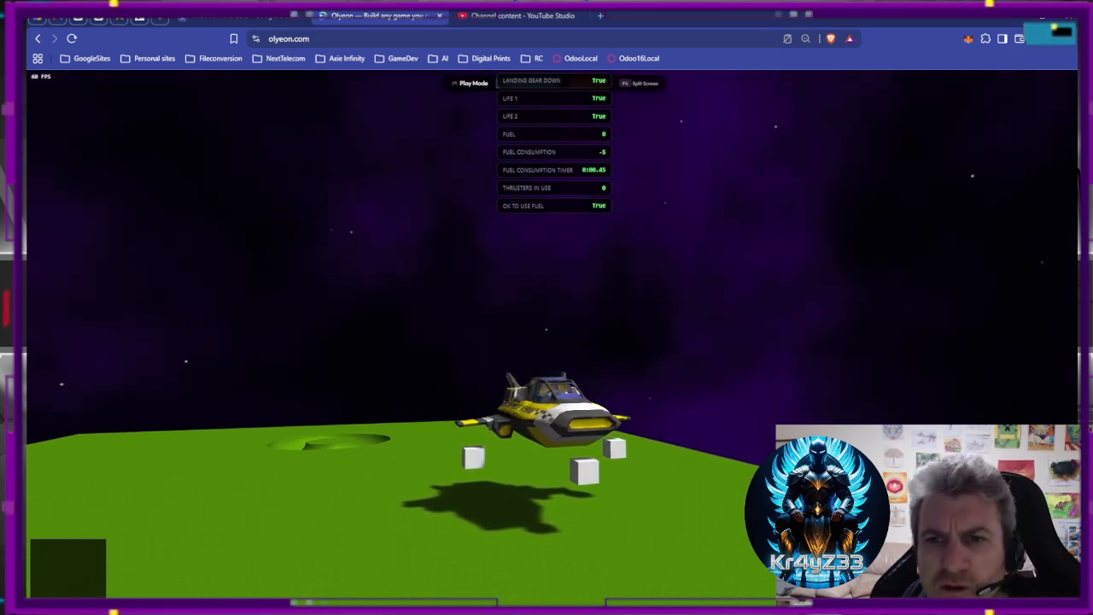
{"action": "key", "text": "space"}
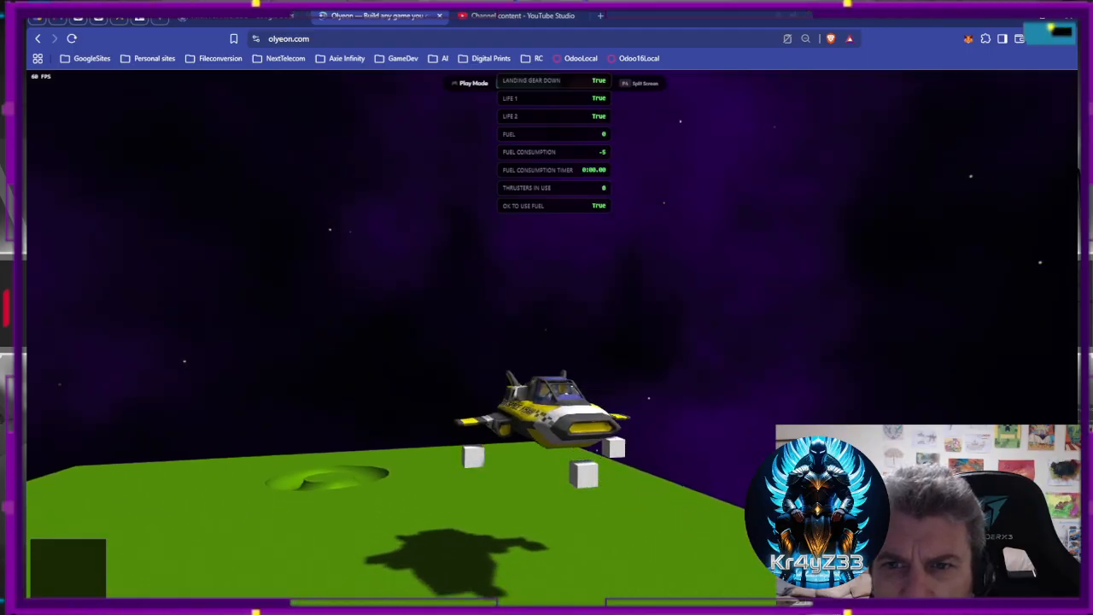
{"action": "key", "text": "space"}
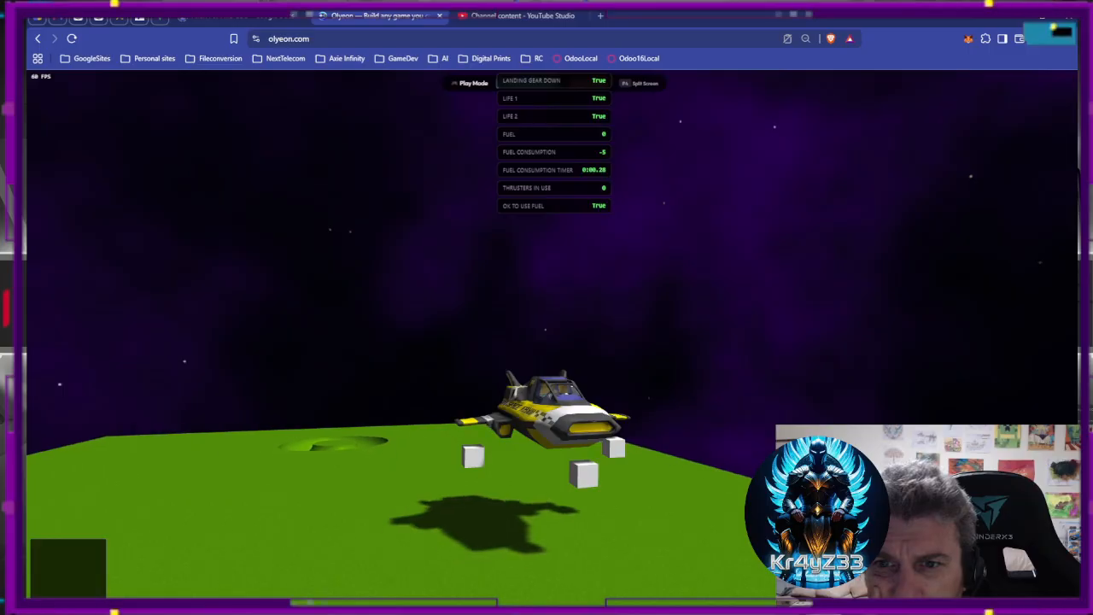
{"action": "key", "text": "g"}
{"action": "key", "text": "space"}
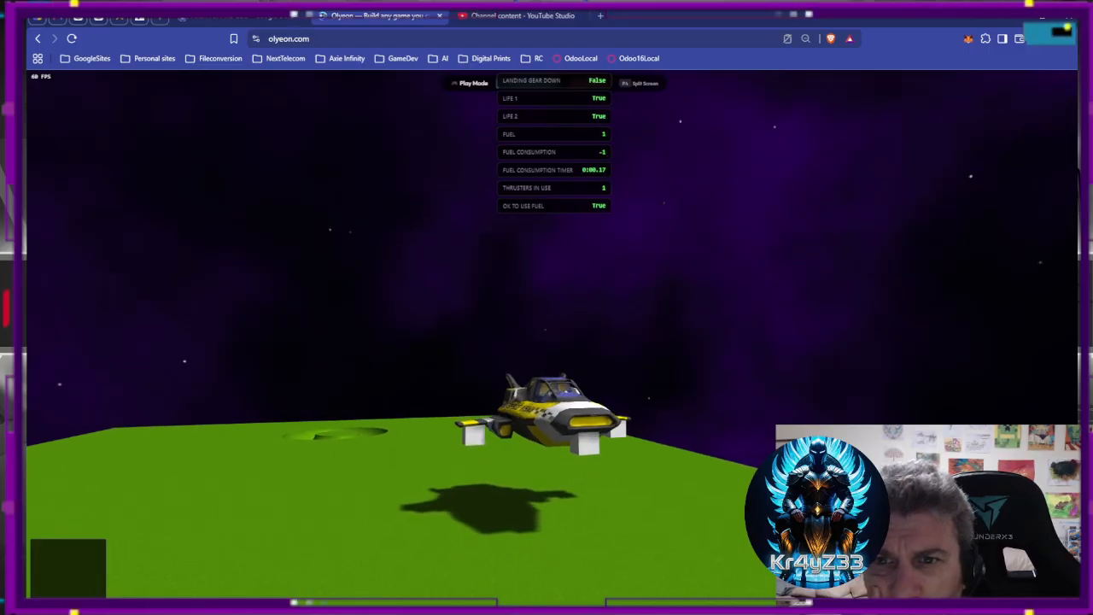
{"action": "key", "text": "Escape"}
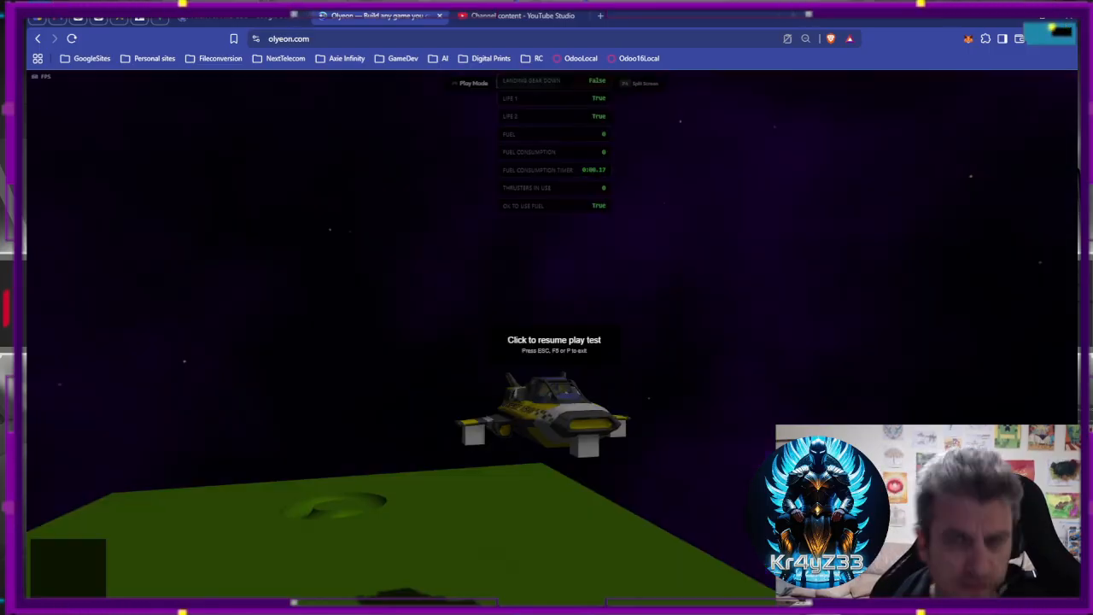
{"action": "key", "text": "Escape"}
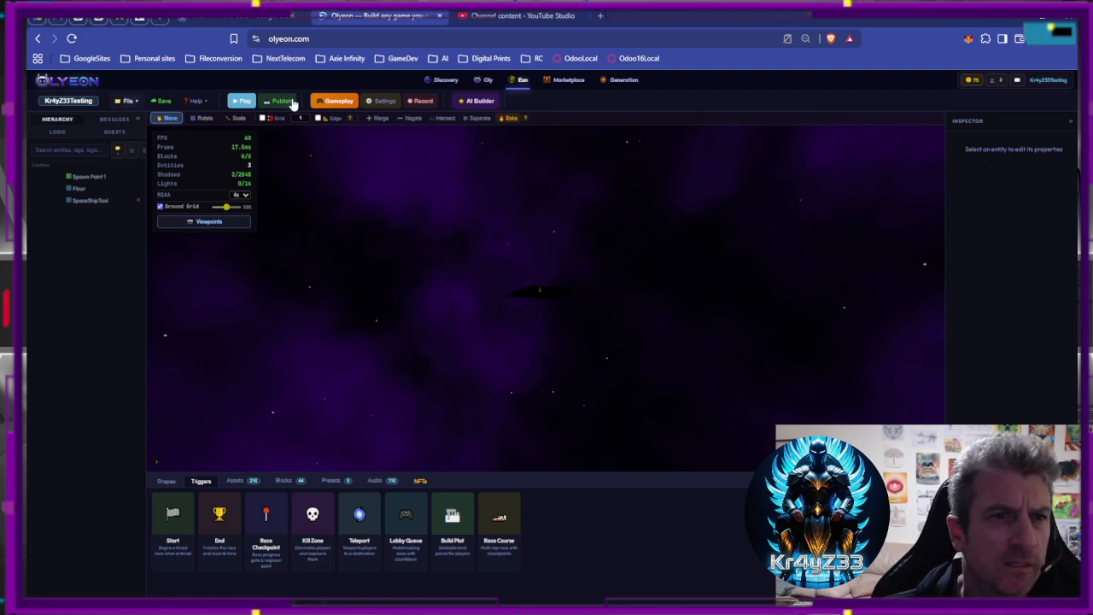
Examine the Fuel board's thruster, Check Thrusters In Use and continuous fuel rules for what stops the fuel timer when thrusters are released.
{"action": "left_click", "coordinate": [334, 101]}
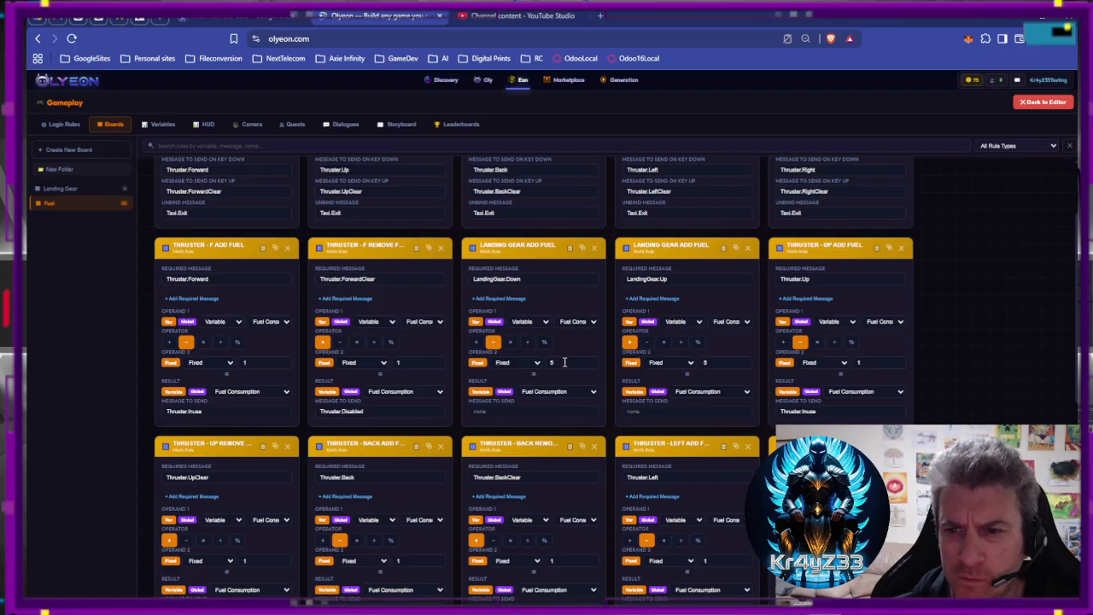
{"action": "scroll", "coordinate": [563, 362], "scroll_direction": "down", "scroll_amount": 1}
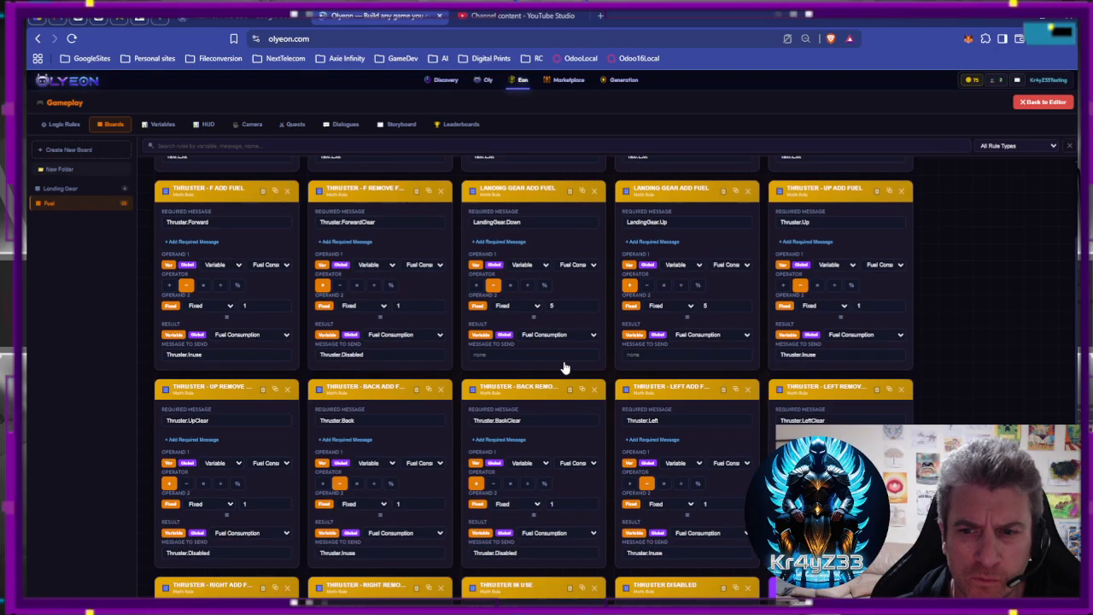
{"action": "scroll", "coordinate": [564, 364], "scroll_direction": "down", "scroll_amount": 1}
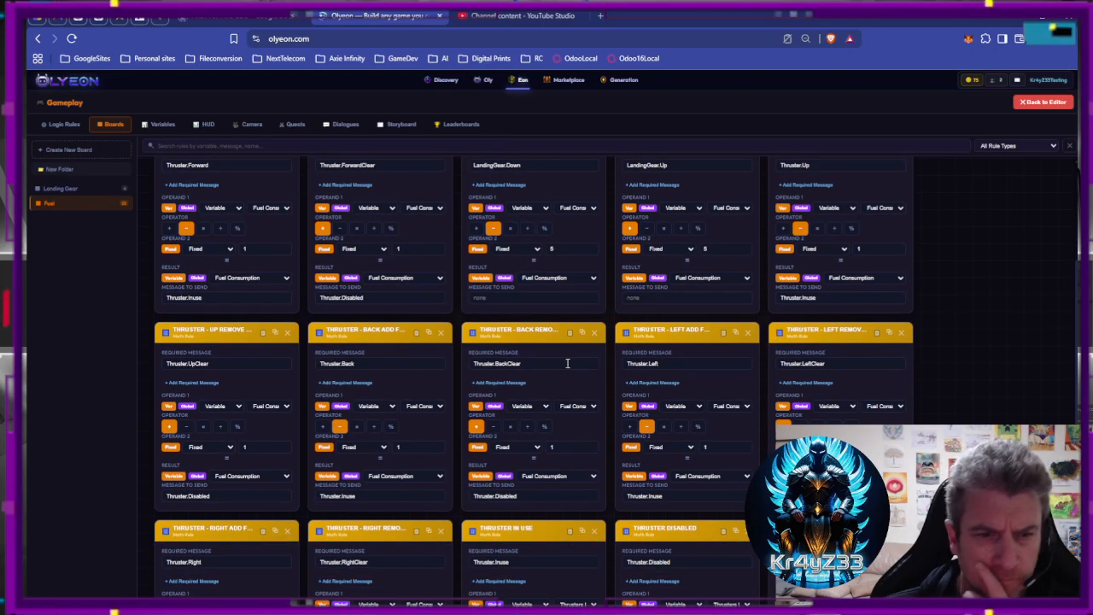
{"action": "scroll", "coordinate": [566, 362], "scroll_direction": "down", "scroll_amount": 1}
{"action": "scroll", "coordinate": [566, 362], "scroll_direction": "down", "scroll_amount": 4}
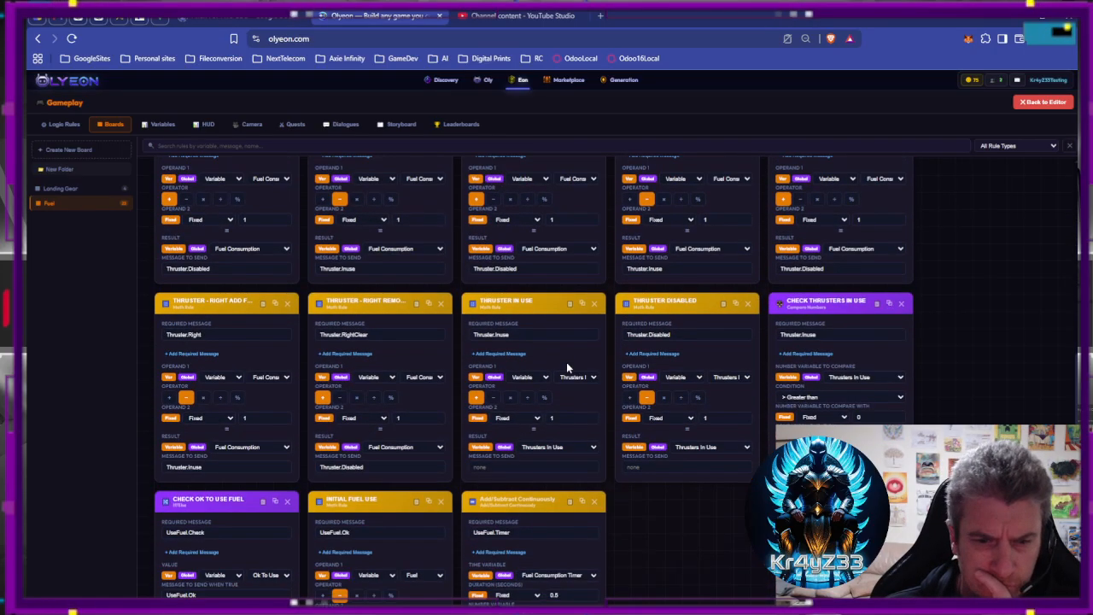
{"action": "scroll", "coordinate": [563, 367], "scroll_direction": "down", "scroll_amount": 2}
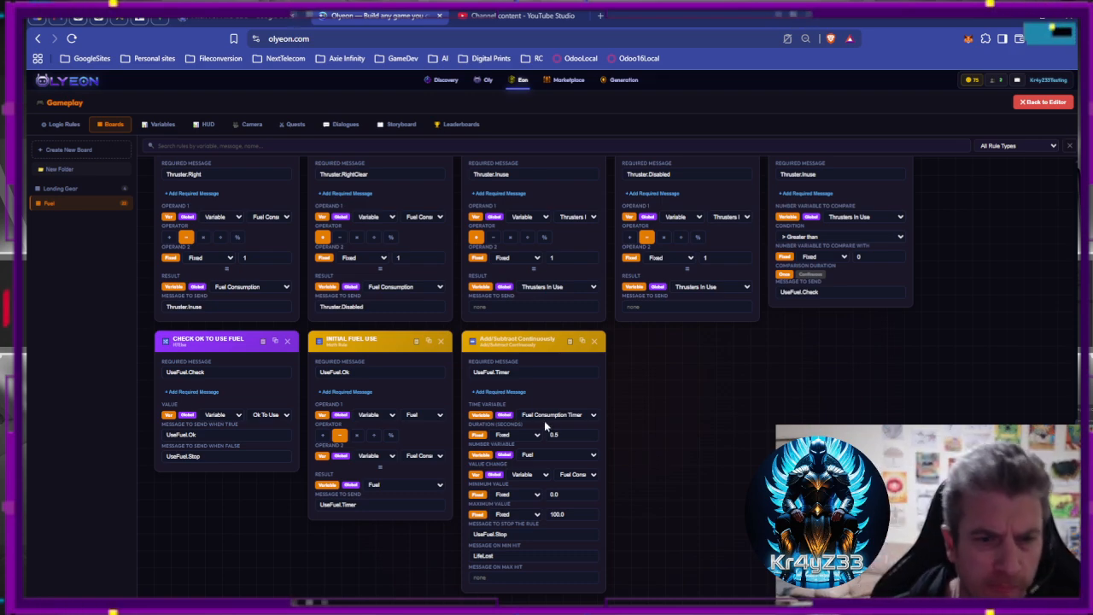
{"action": "left_click", "coordinate": [360, 308]}
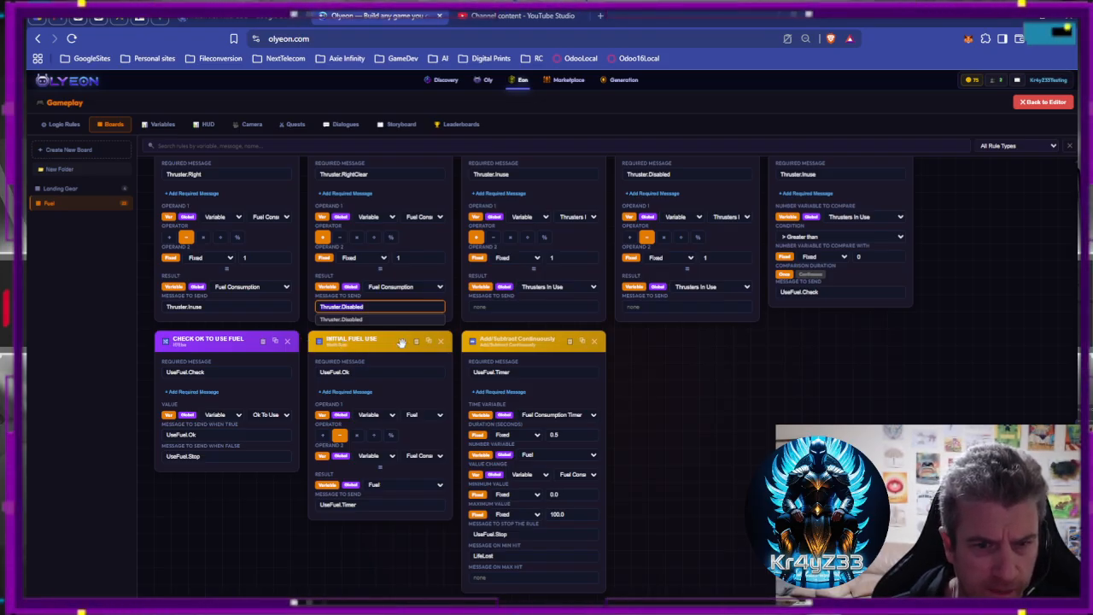
{"action": "left_click", "coordinate": [649, 388]}
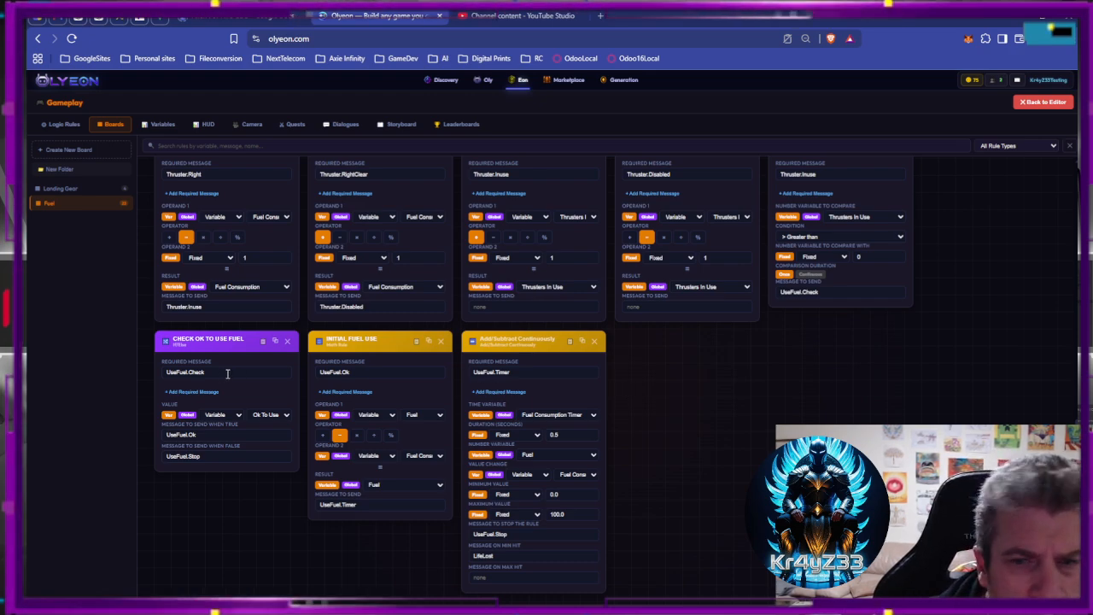
{"action": "scroll", "coordinate": [808, 288], "scroll_direction": "up", "scroll_amount": 2}
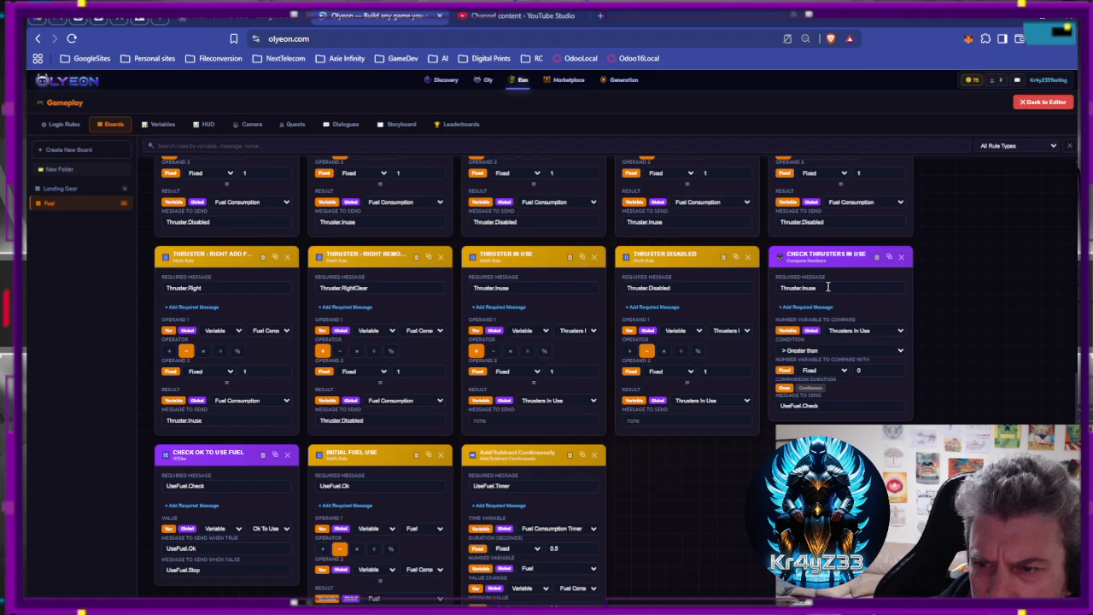
{"action": "left_click", "coordinate": [827, 286]}
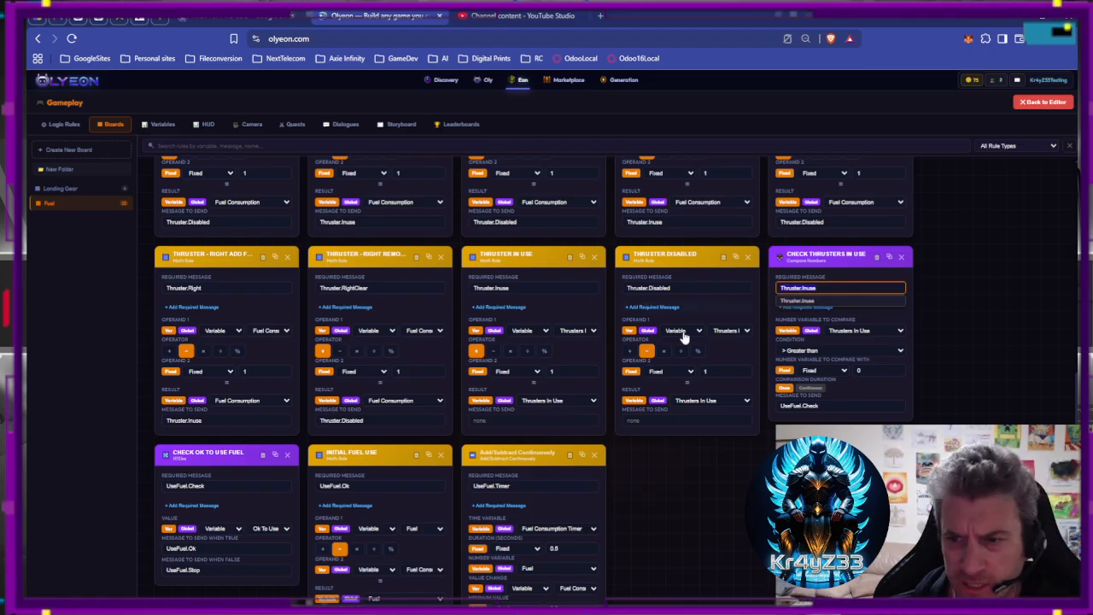
{"action": "left_click", "coordinate": [941, 346]}
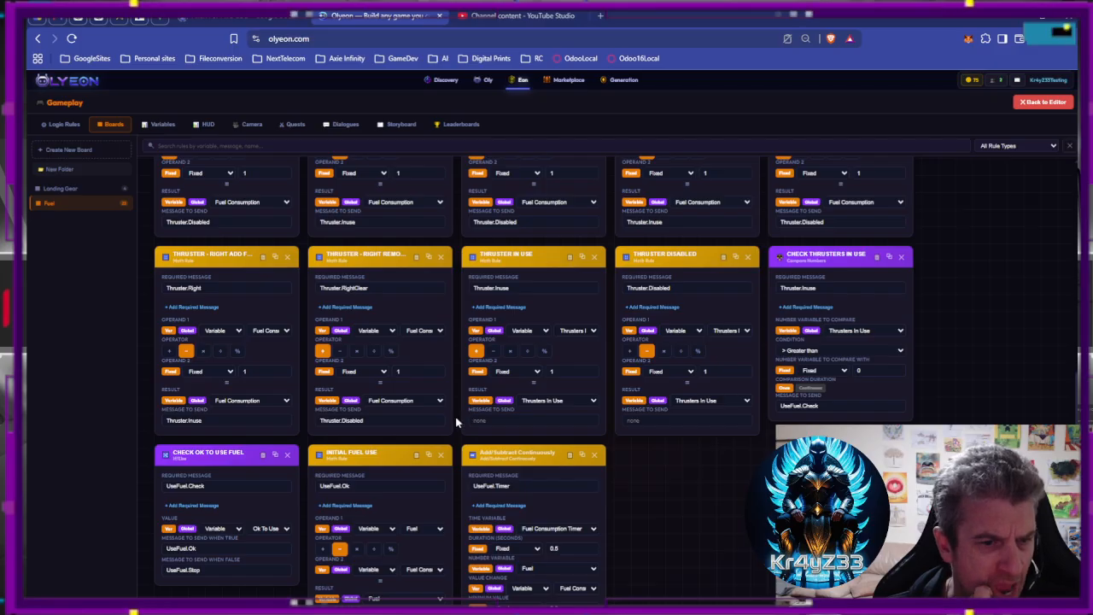
Duplicate the Check Thrusters In Use rule on the Fuel board and set the copy's required message to Thruster.Disabled.
{"action": "left_click", "coordinate": [379, 419]}
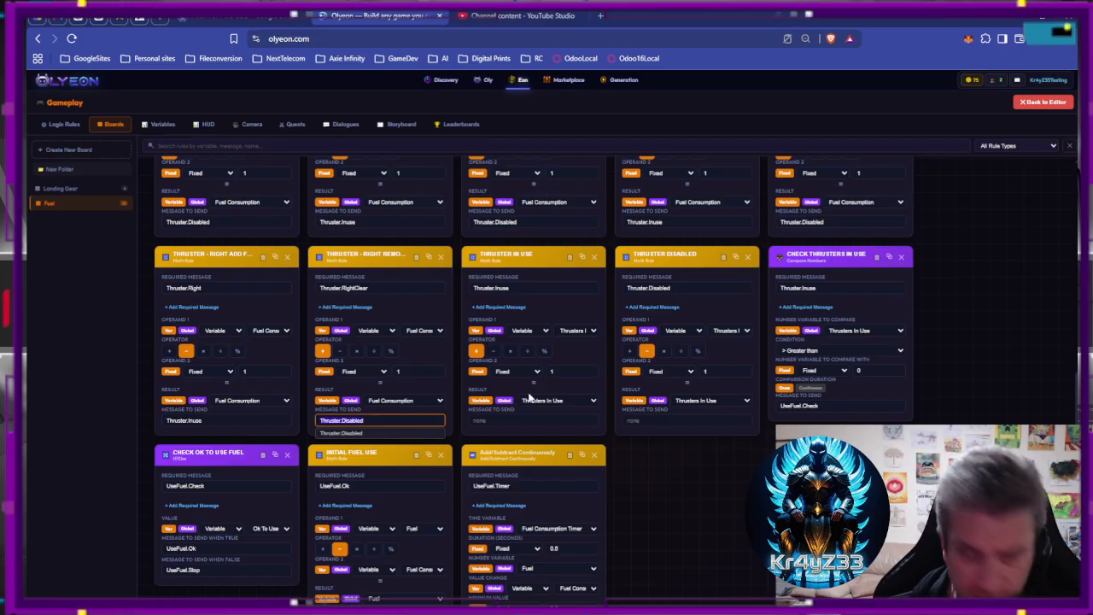
{"action": "left_click", "coordinate": [889, 257]}
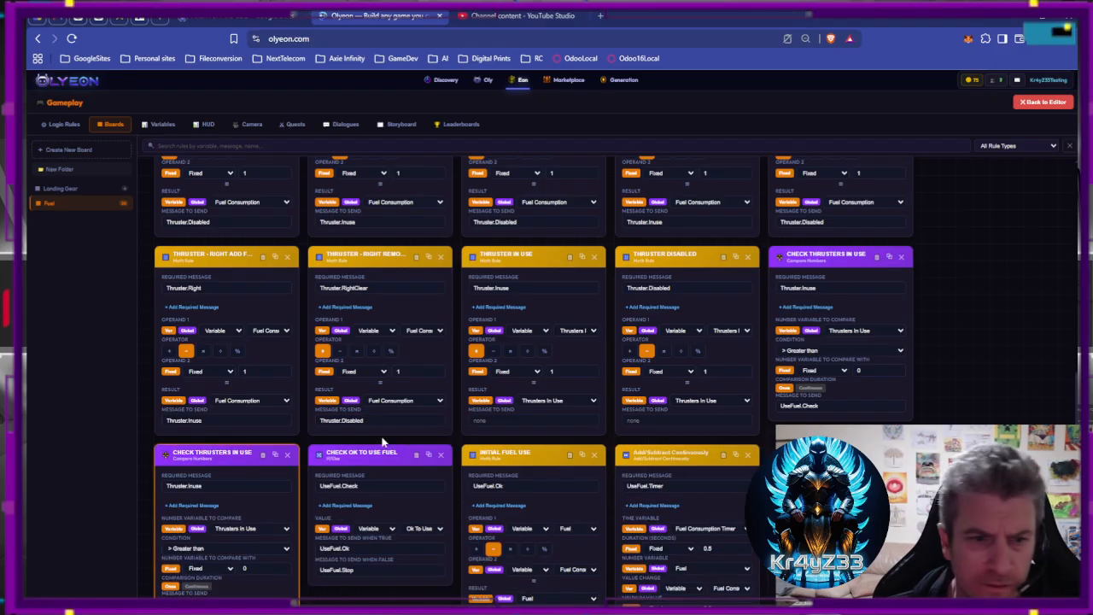
{"action": "double_click", "coordinate": [209, 487]}
{"action": "type", "text": "Thruster.Disabled"}
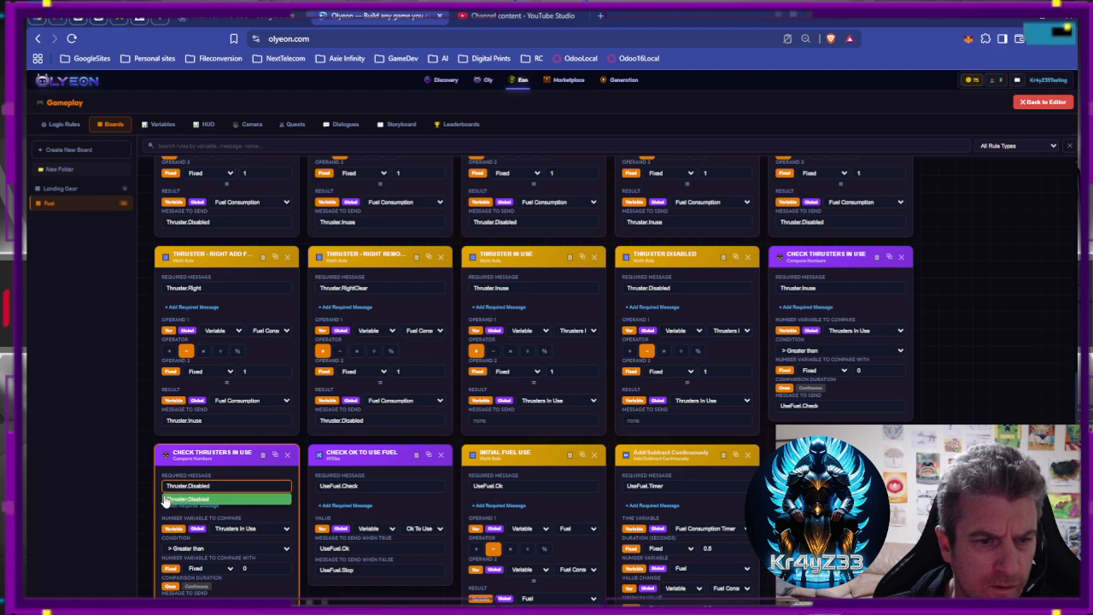
{"action": "left_click", "coordinate": [181, 498]}
{"action": "scroll", "coordinate": [175, 486], "scroll_direction": "down", "scroll_amount": 1}
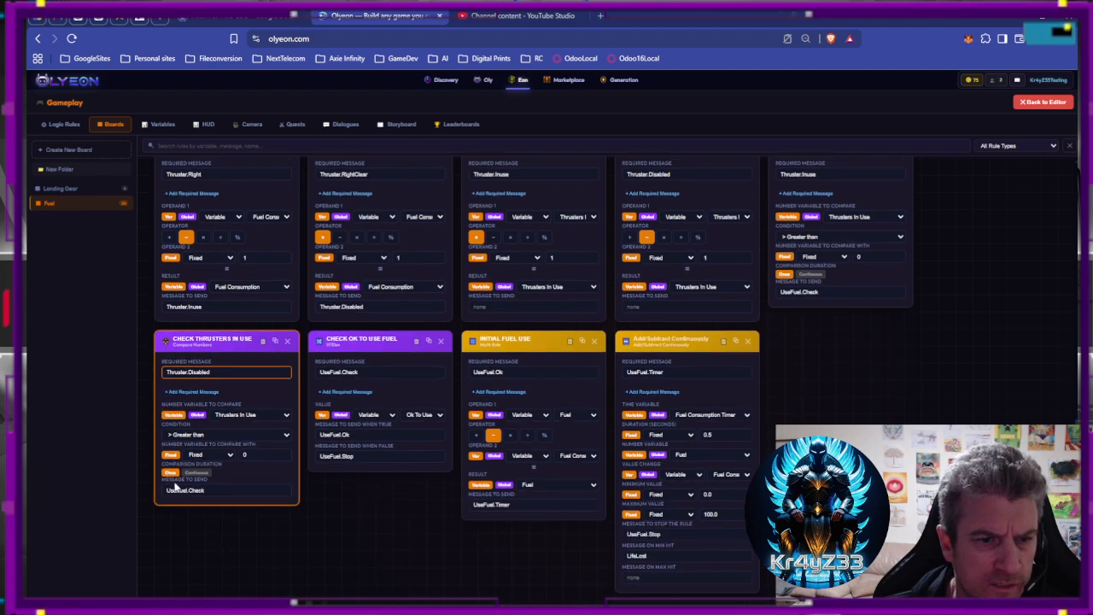
Set the duplicated rule's condition to Less or equal and its message to send to UseFuel.Stop.
{"action": "left_click", "coordinate": [202, 436]}
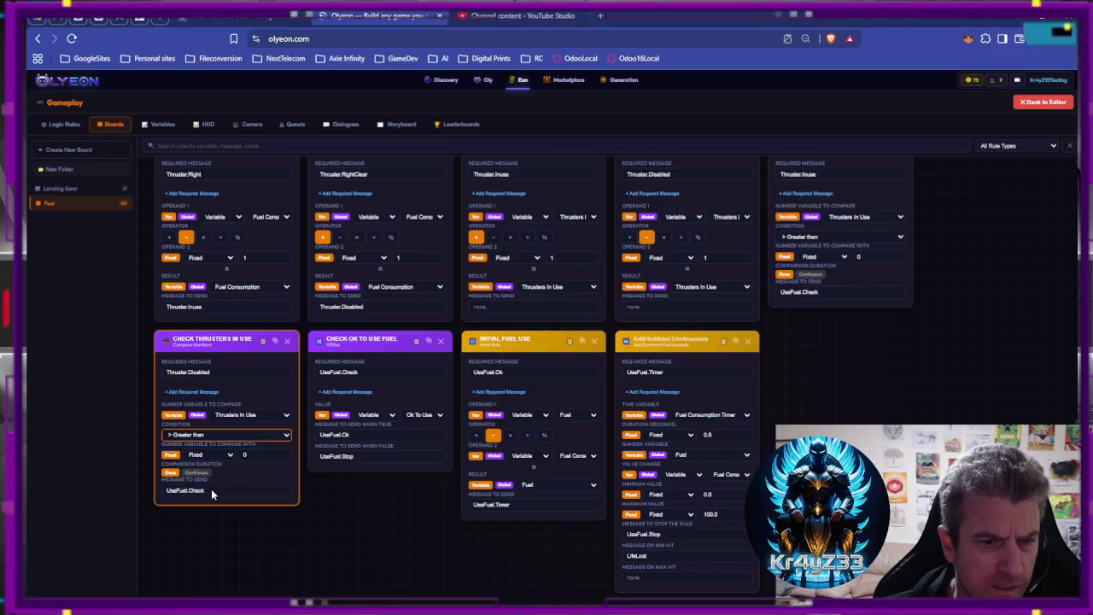
{"action": "left_click", "coordinate": [206, 517]}
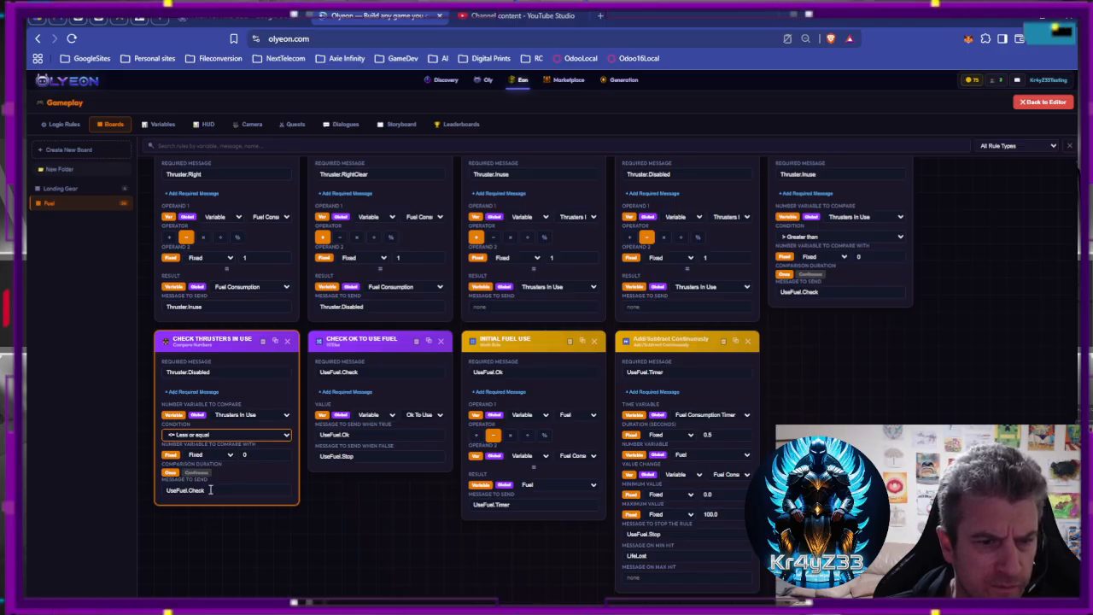
{"action": "left_click", "coordinate": [363, 459]}
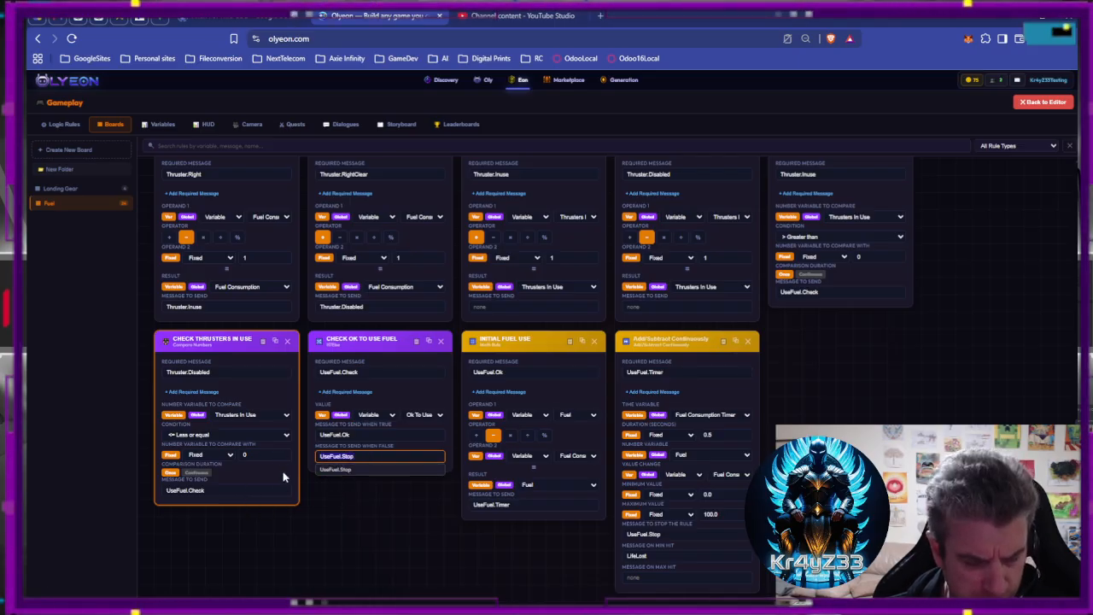
{"action": "left_click_drag", "start_coordinate": [218, 493], "coordinate": [165, 504]}
{"action": "type", "text": "UseFuel.Stop"}
{"action": "left_click", "coordinate": [325, 521]}
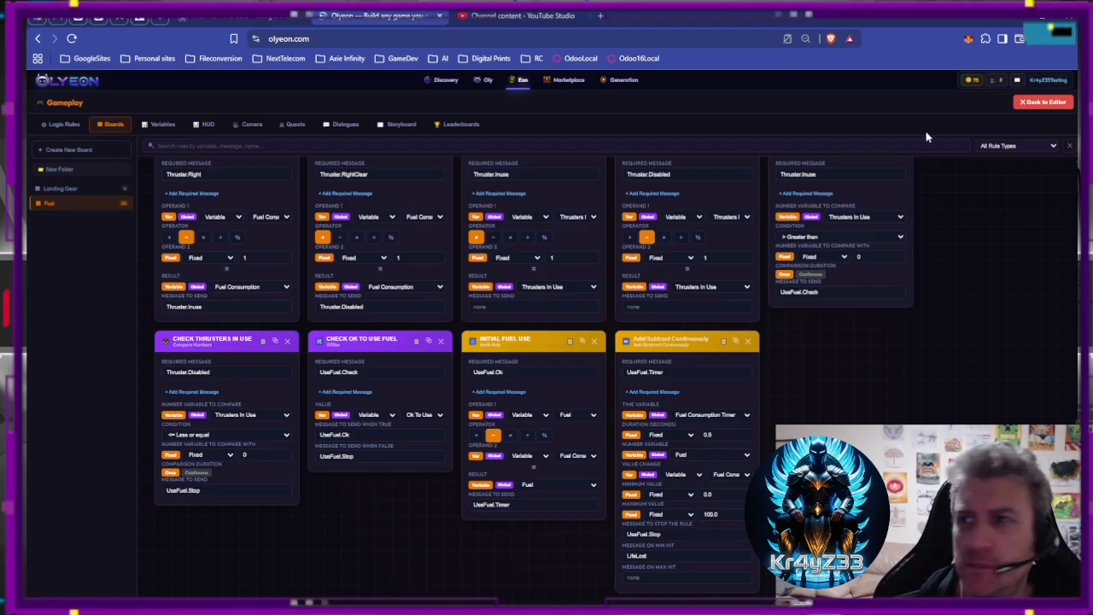
Return to the editor, save the project with the new fuel stop rule, and start a playtest.
{"action": "left_click", "coordinate": [1044, 102]}
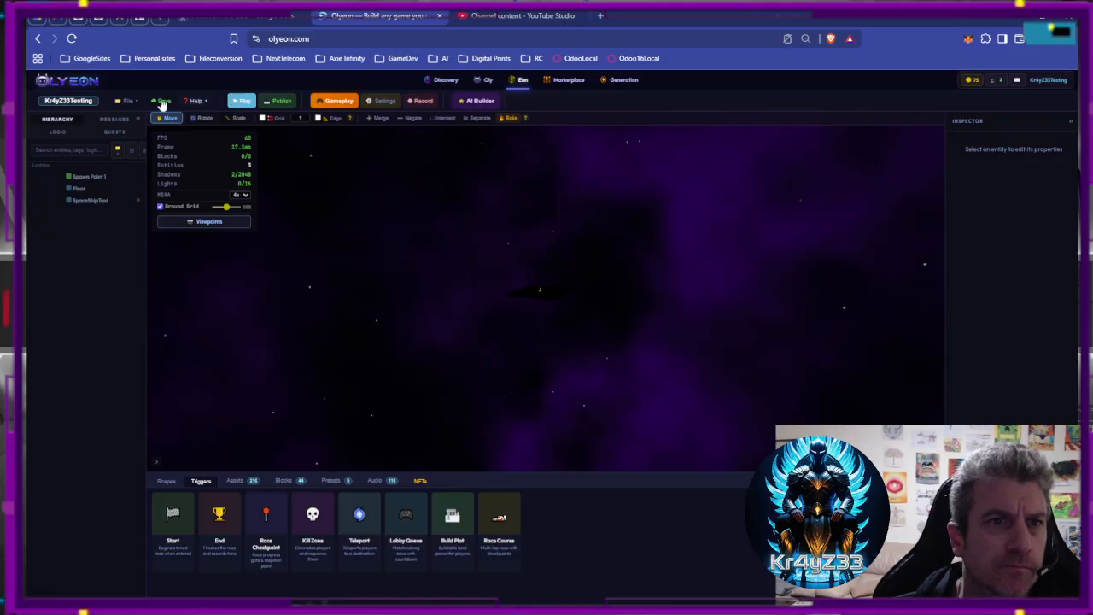
{"action": "left_click", "coordinate": [162, 101]}
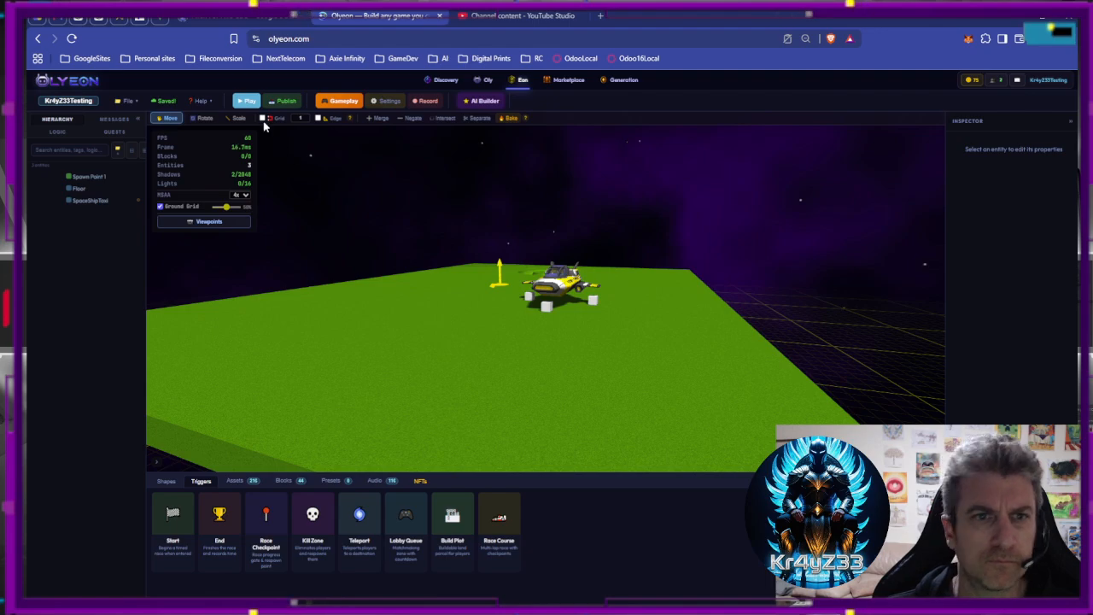
{"action": "left_click", "coordinate": [246, 101]}
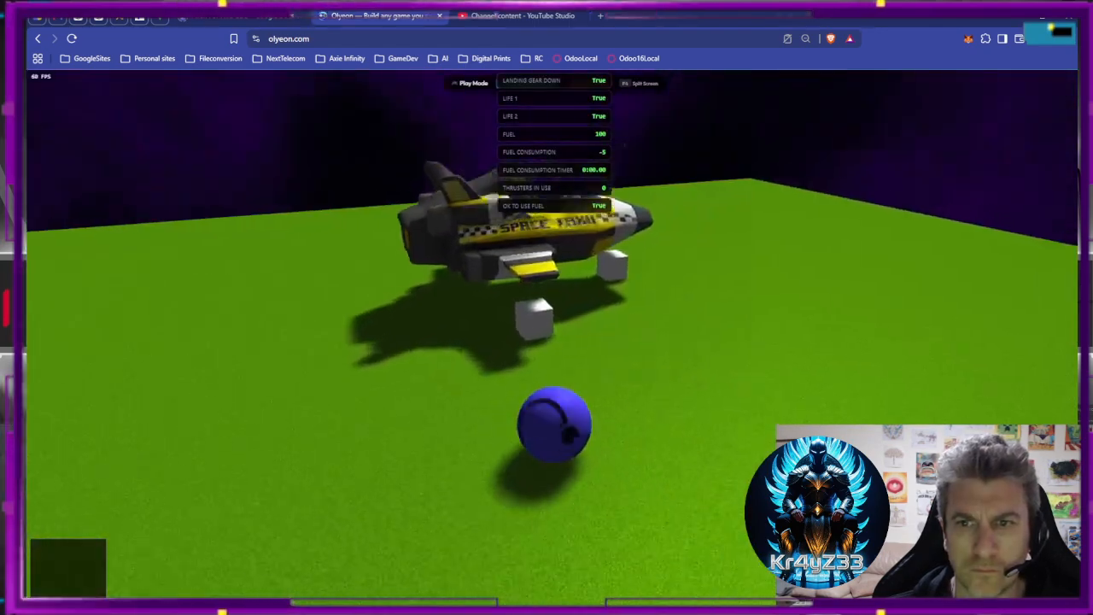
Board the space taxi, raise its landing gear and fire the upward thruster to check the fuel drain.
{"action": "key", "text": "w"}
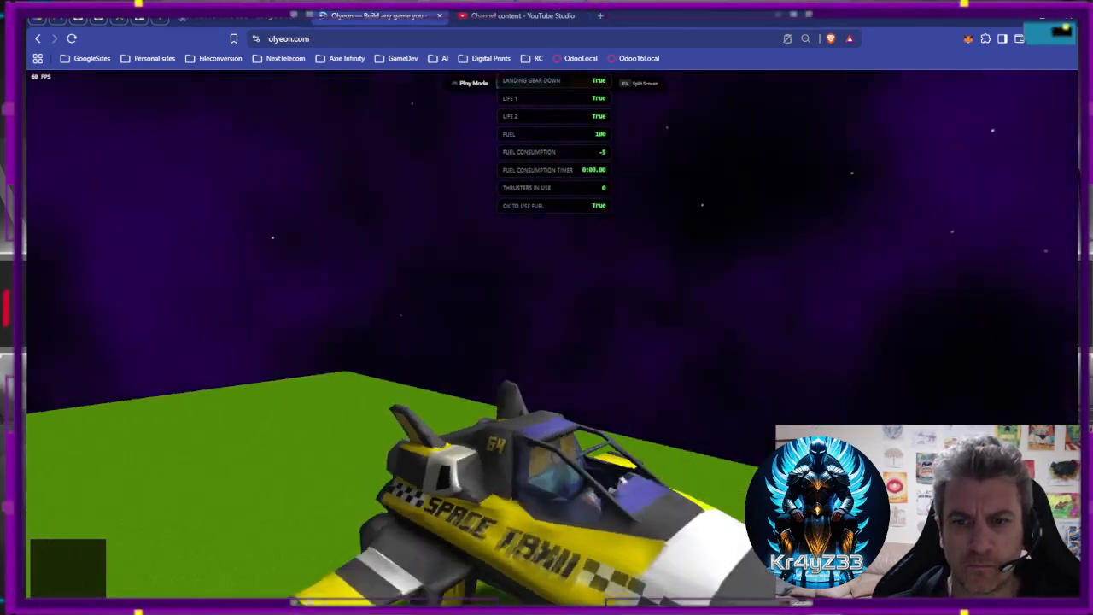
{"action": "key", "text": "g"}
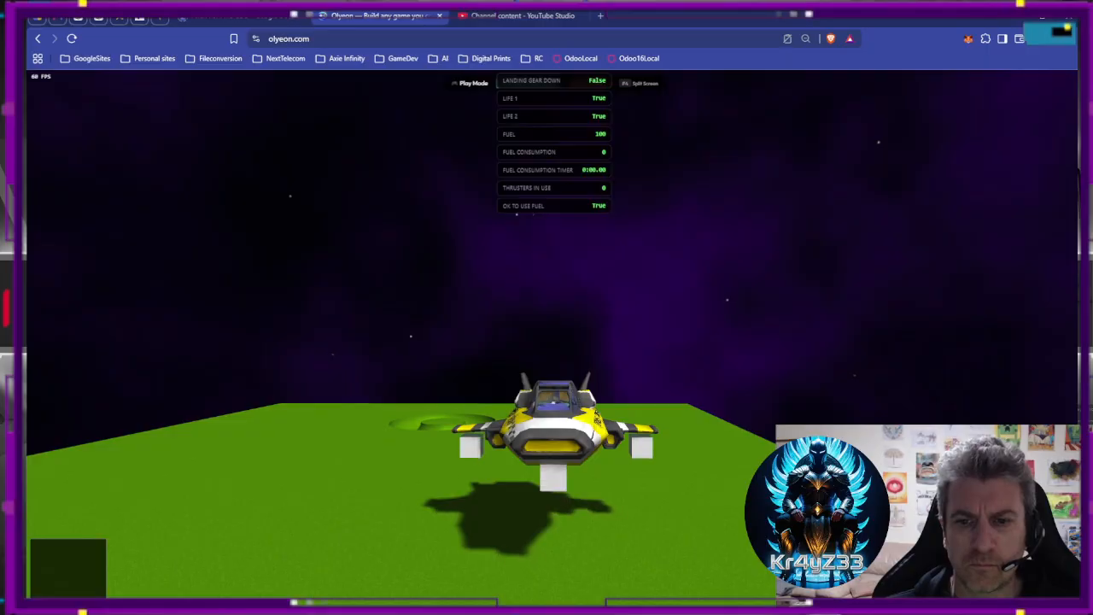
{"action": "key", "text": "space"}
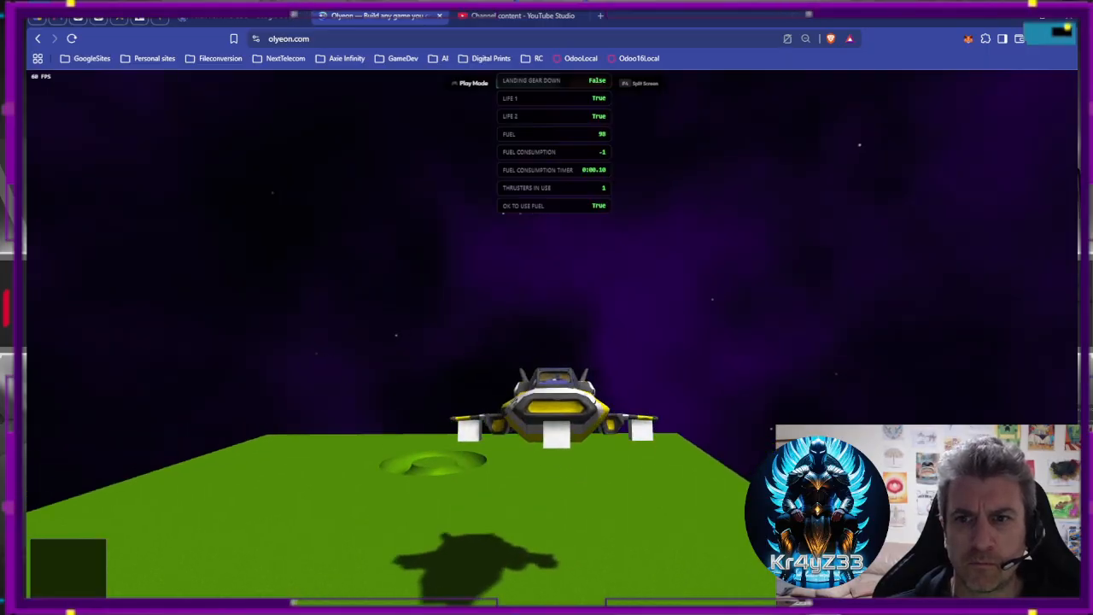
Fire the upward thruster repeatedly and one side thruster with the landing gear down to test the fuel use.
{"action": "key", "text": "space"}
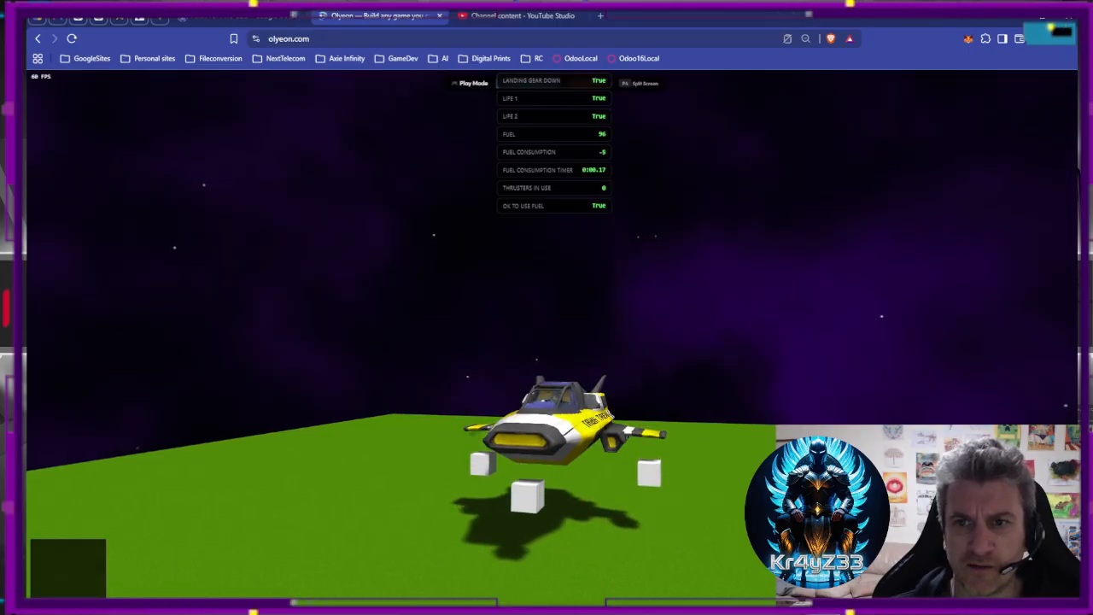
{"action": "key", "text": "space"}
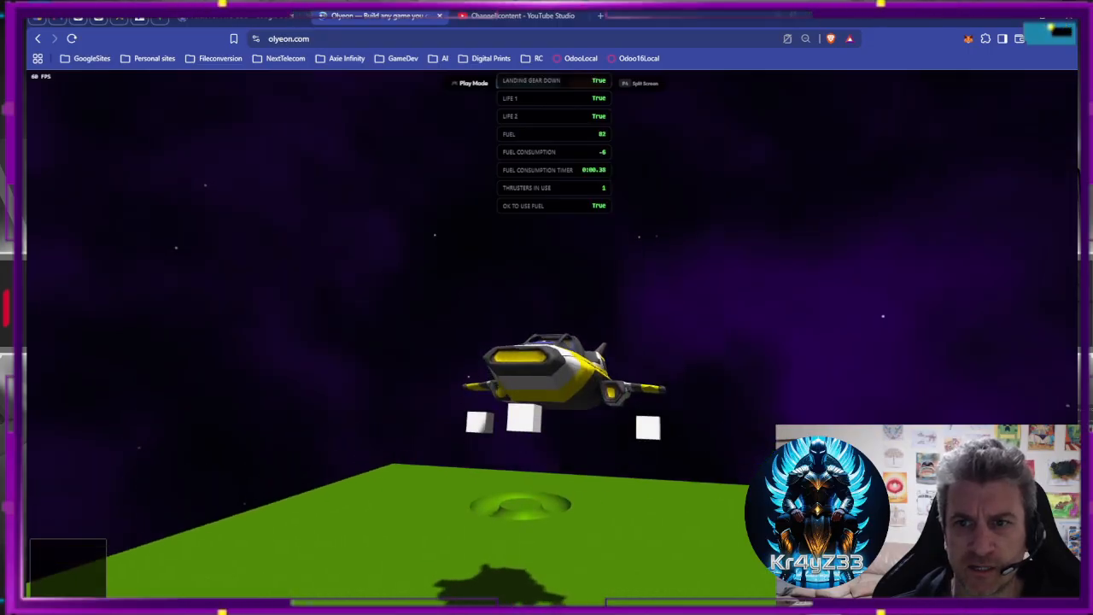
{"action": "key", "text": "space"}
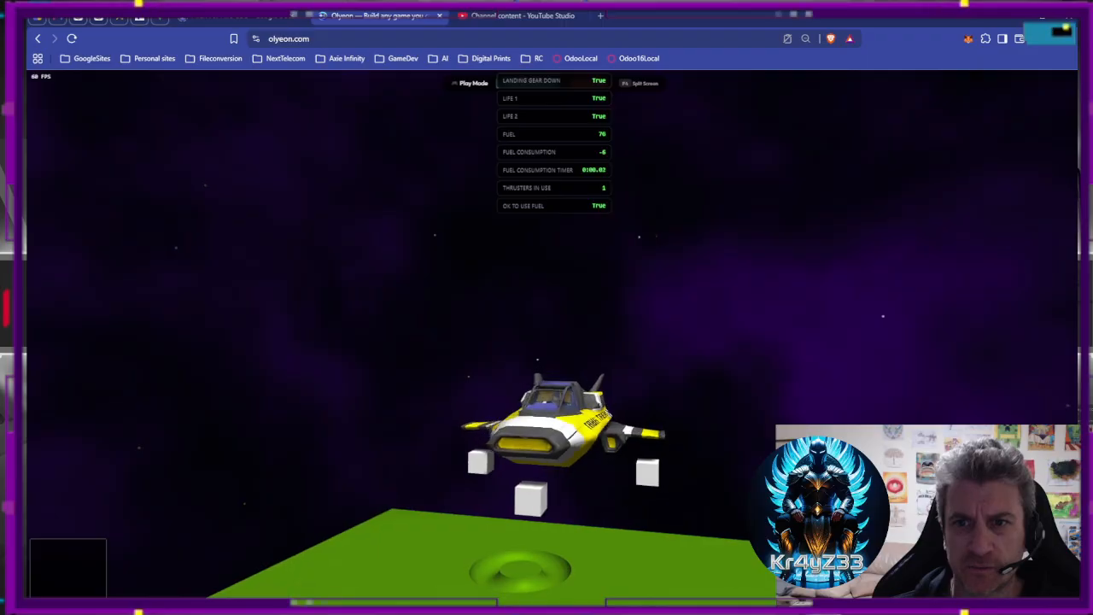
{"action": "key", "text": "a"}
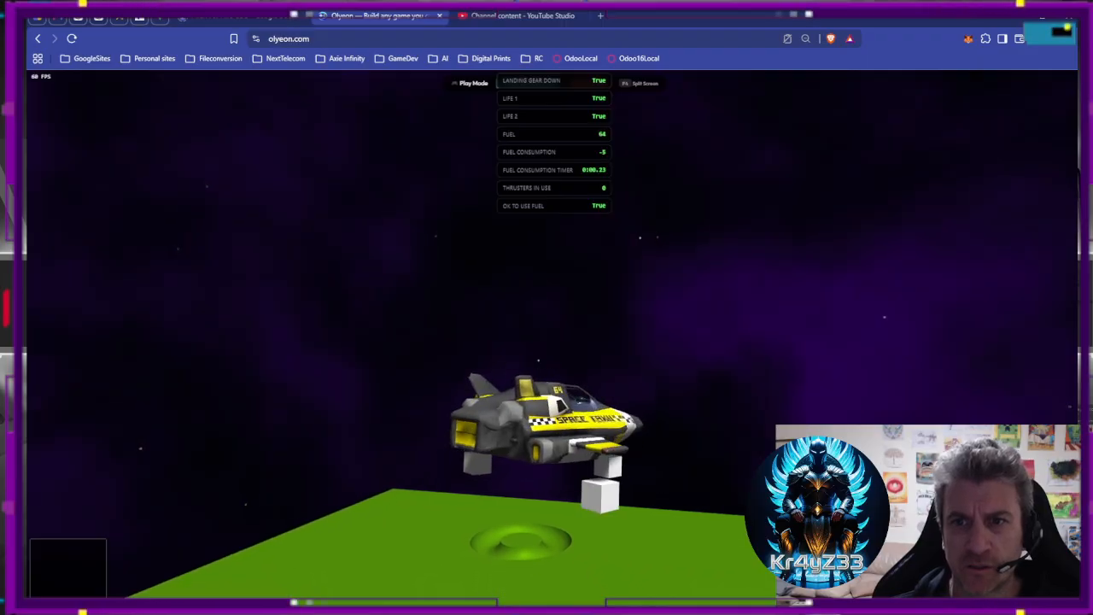
Raise the landing gear and fire the forward, side and upward thrusters singly and combined to check the fuel drain and stop.
{"action": "key", "text": "g"}
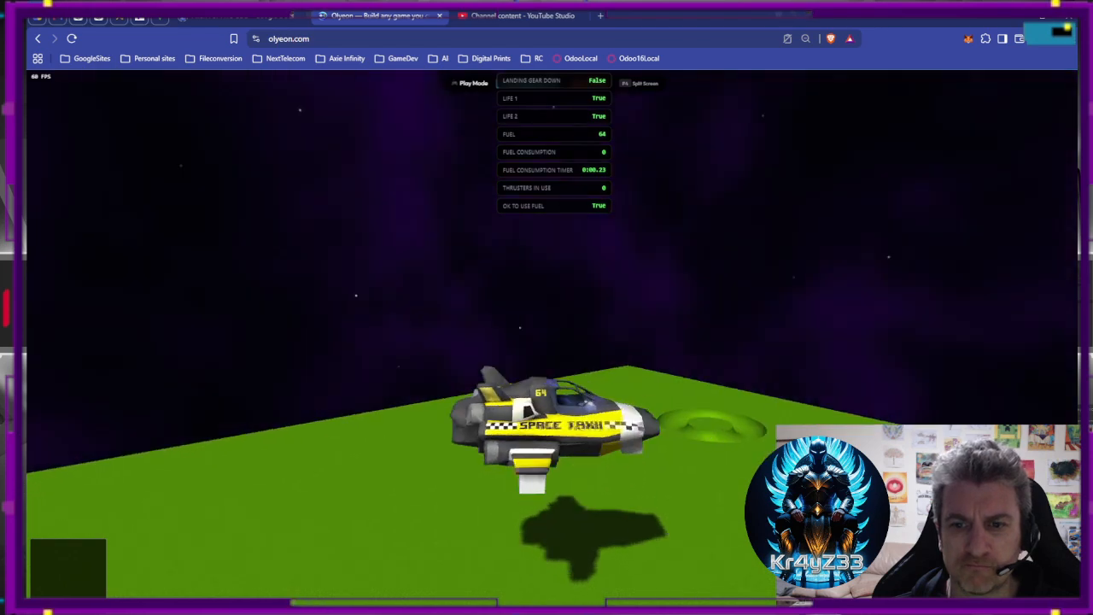
{"action": "key", "text": "w"}
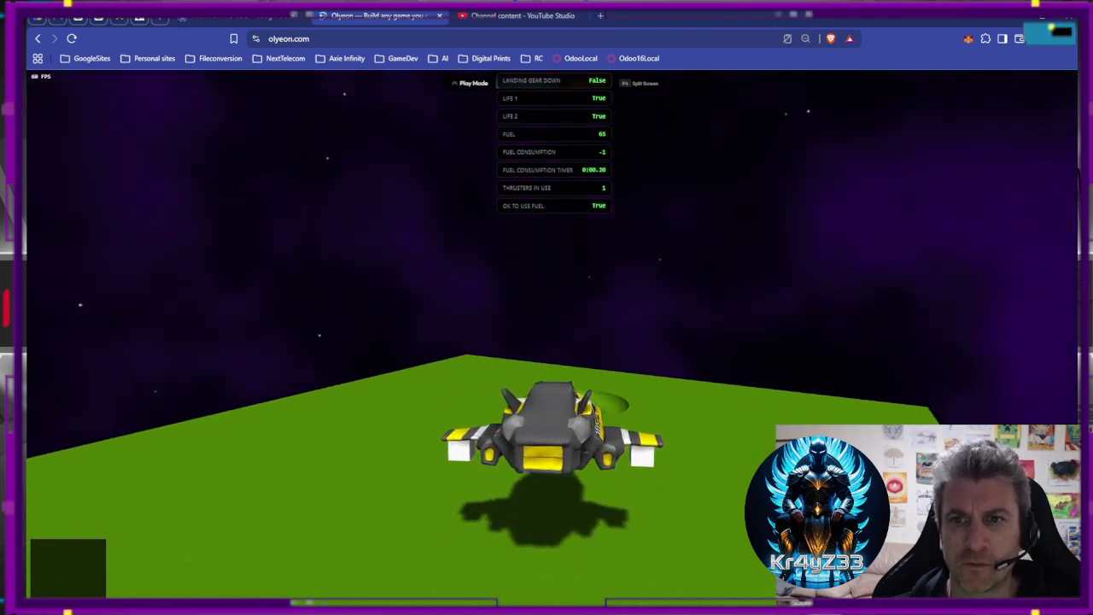
{"action": "key", "text": "a"}
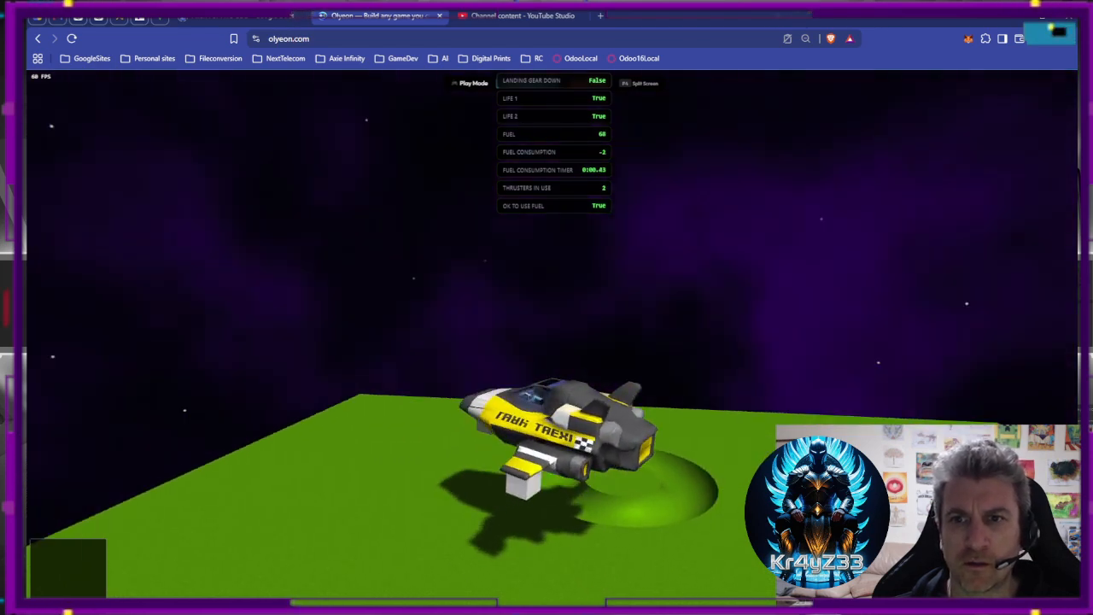
{"action": "key", "text": "space"}
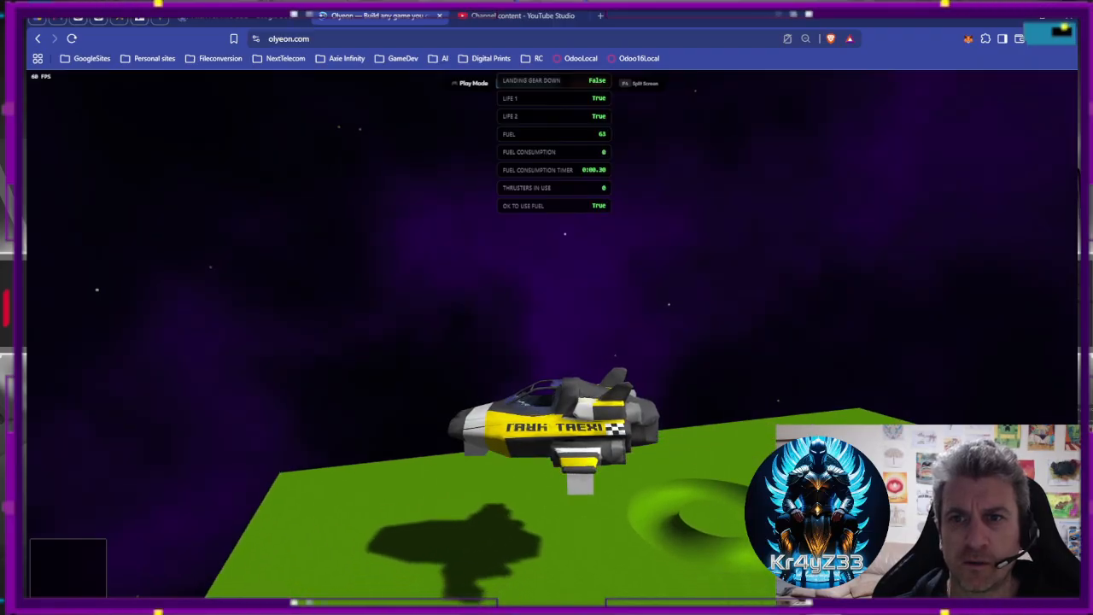
{"action": "key", "text": "d"}
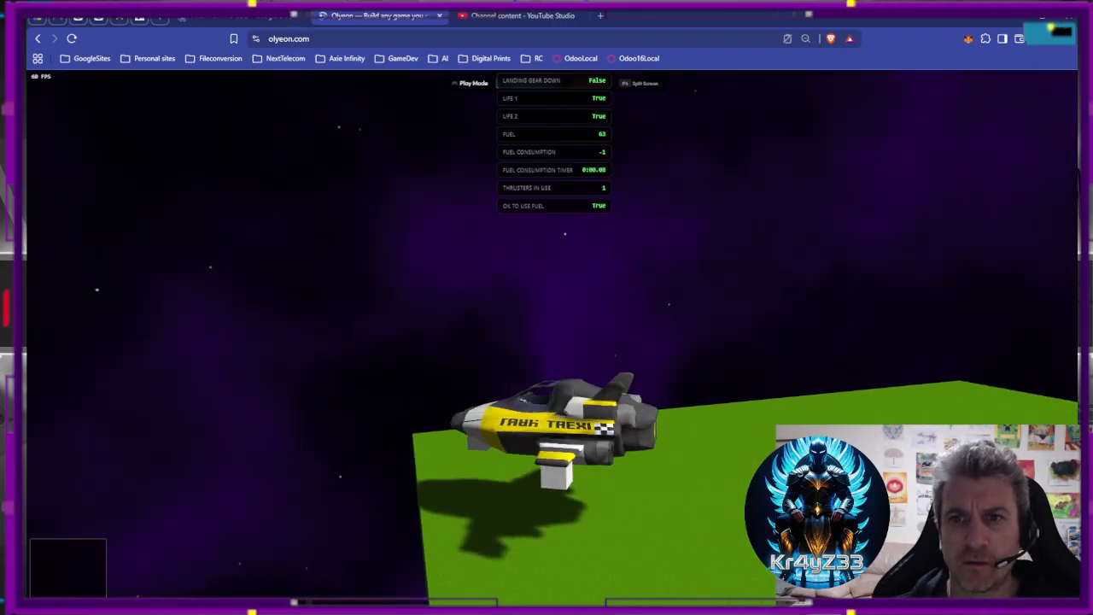
{"action": "key", "text": "a"}
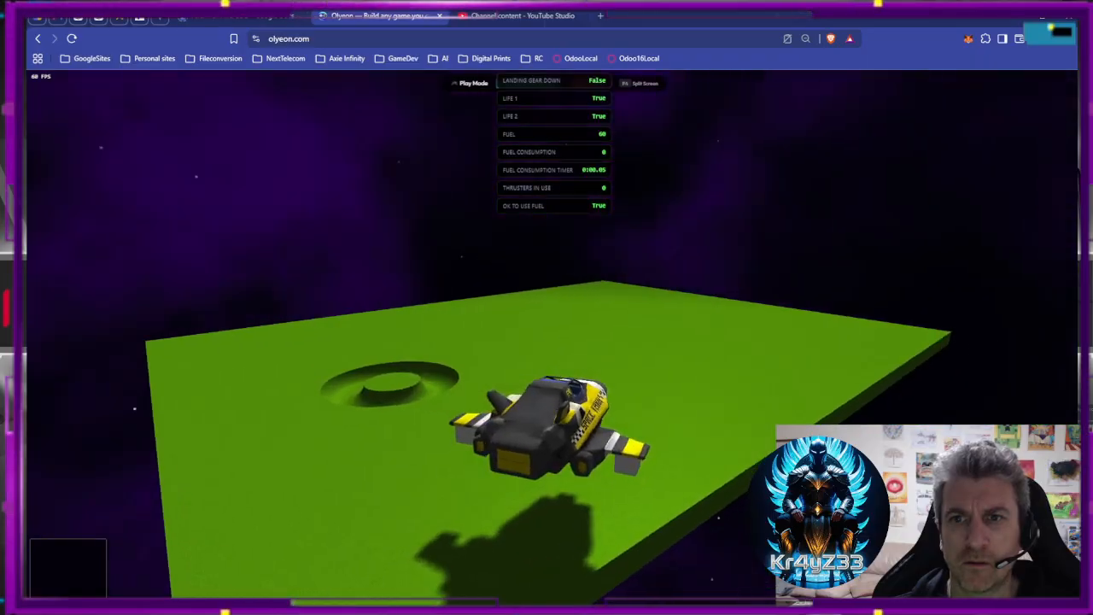
{"action": "key", "text": "w"}
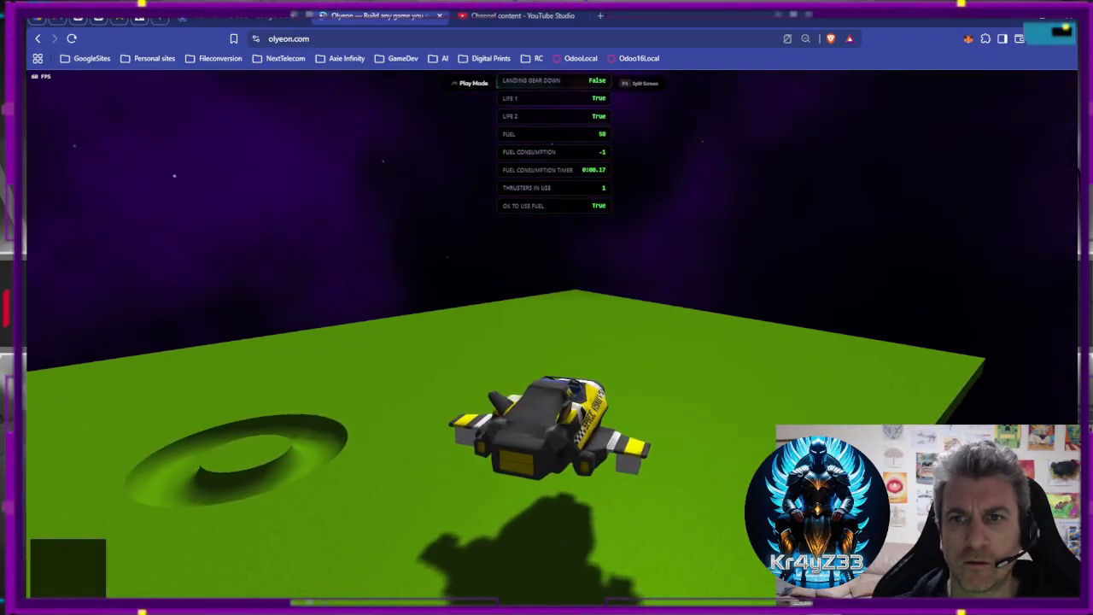
{"action": "key", "text": "a"}
{"action": "key", "text": "w"}
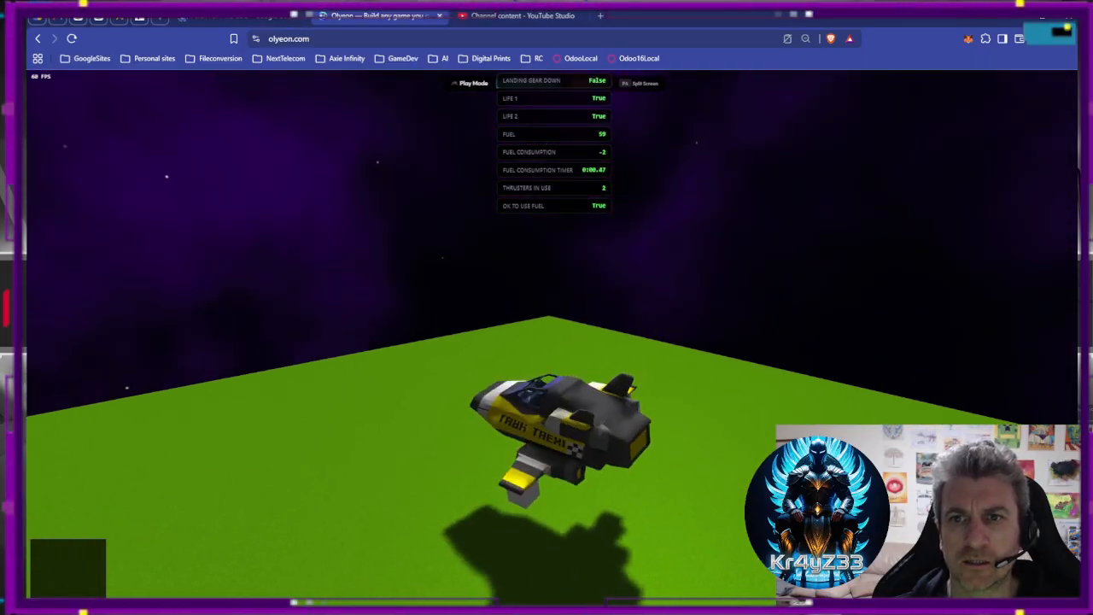
{"action": "key", "text": "a"}
{"action": "key", "text": "d"}
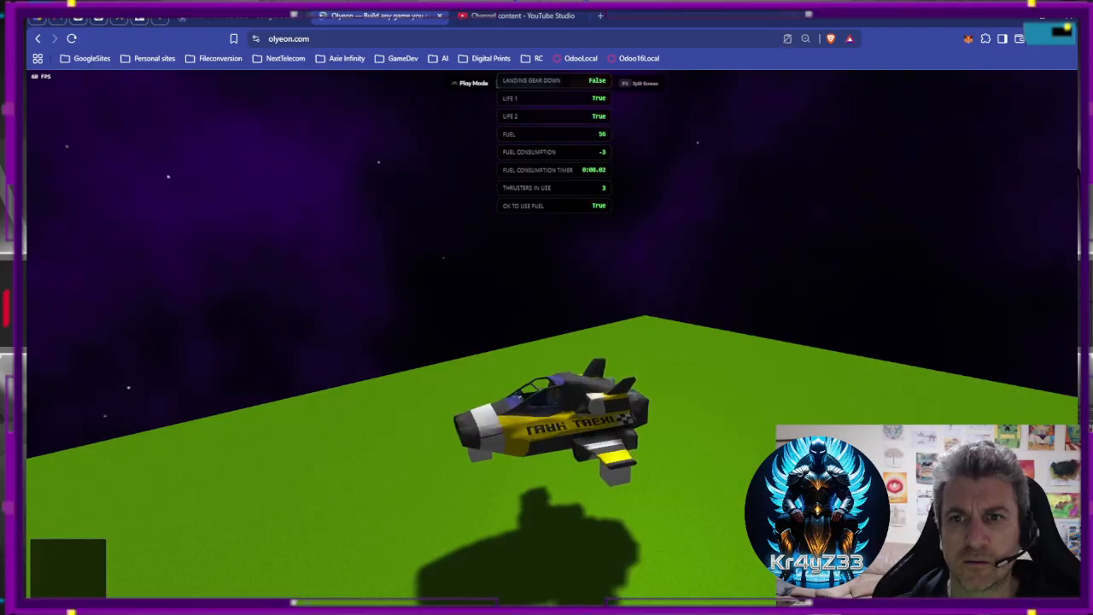
Fire the taxi's upward and side thrusters again and toggle the landing gear to compare fuel consumption.
{"action": "key", "text": "space"}
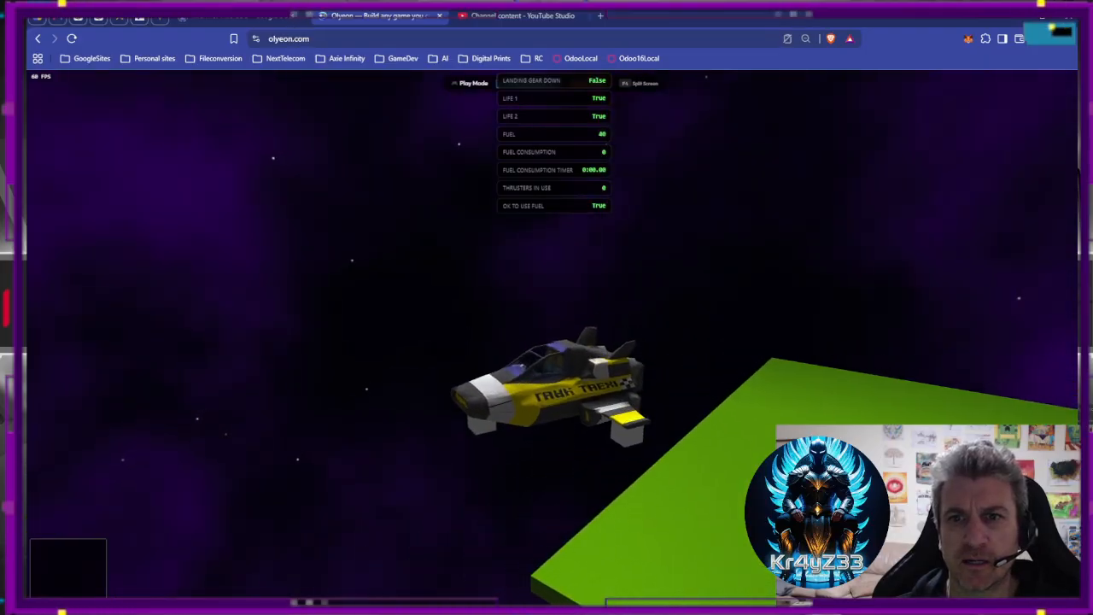
{"action": "key", "text": "space"}
{"action": "key", "text": "d"}
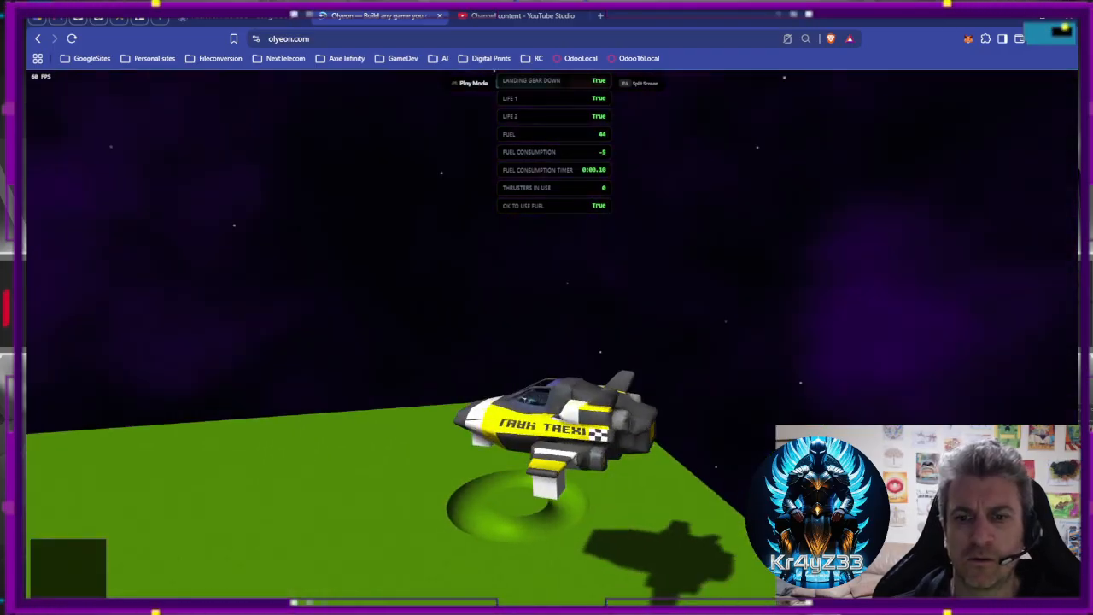
{"action": "key", "text": "g"}
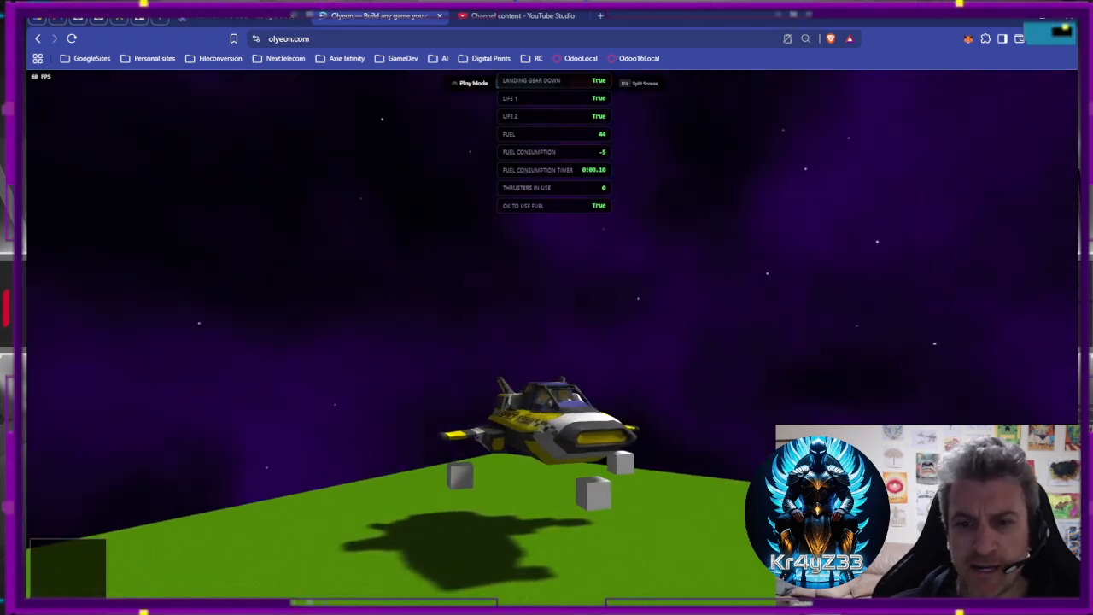
Exit the playtest and save the project.
{"action": "key", "text": "Escape"}
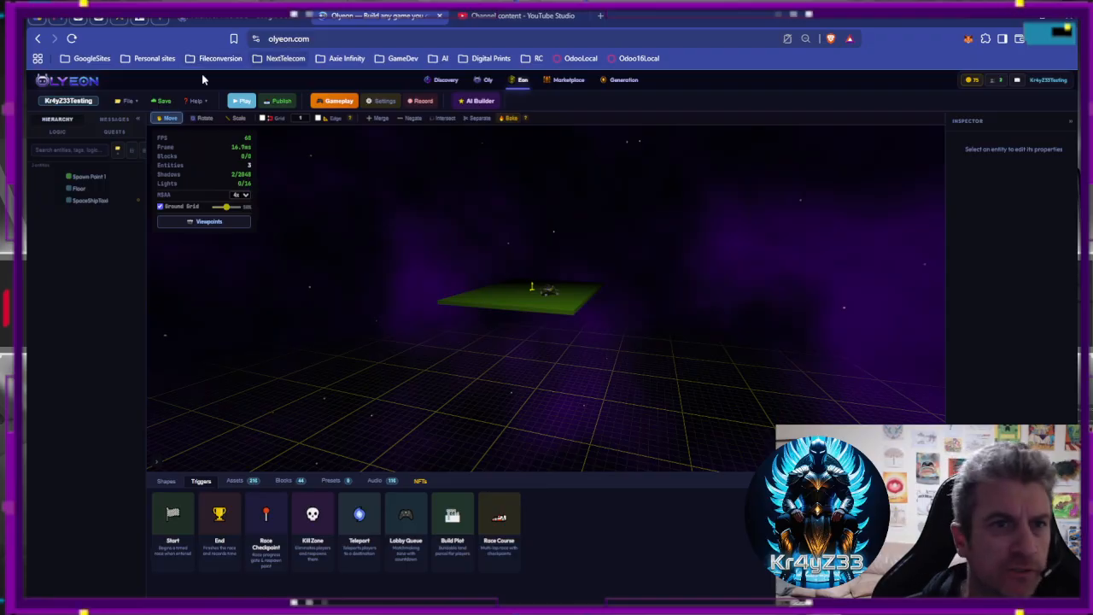
{"action": "left_click", "coordinate": [160, 102]}
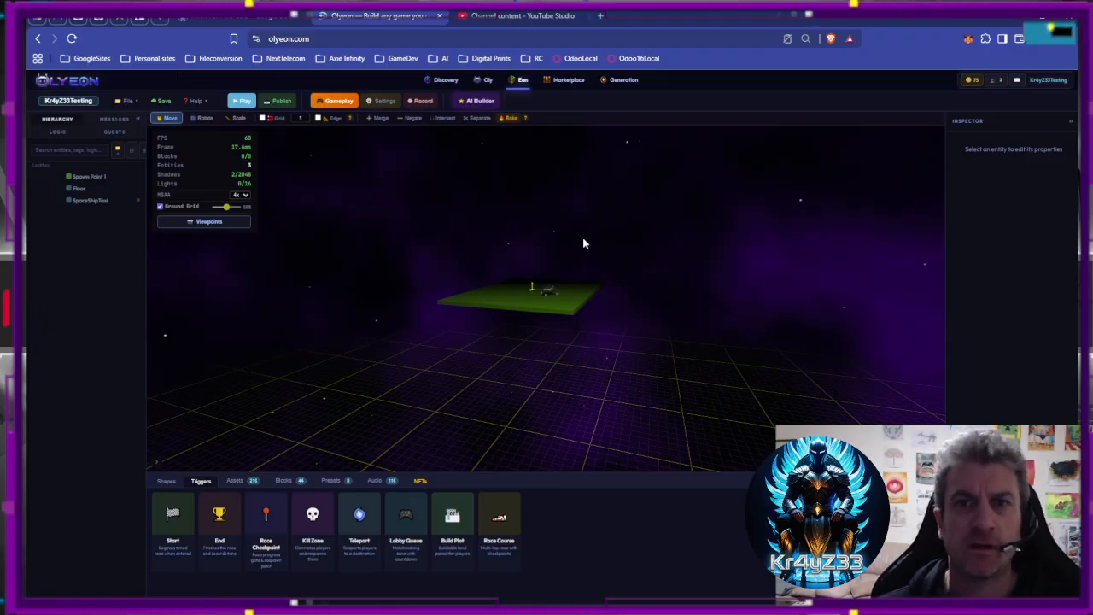
Examine the space taxi model up close, including its cockpit, nose and wings.
{"action": "scroll", "coordinate": [583, 244], "scroll_direction": "up", "scroll_amount": 5}
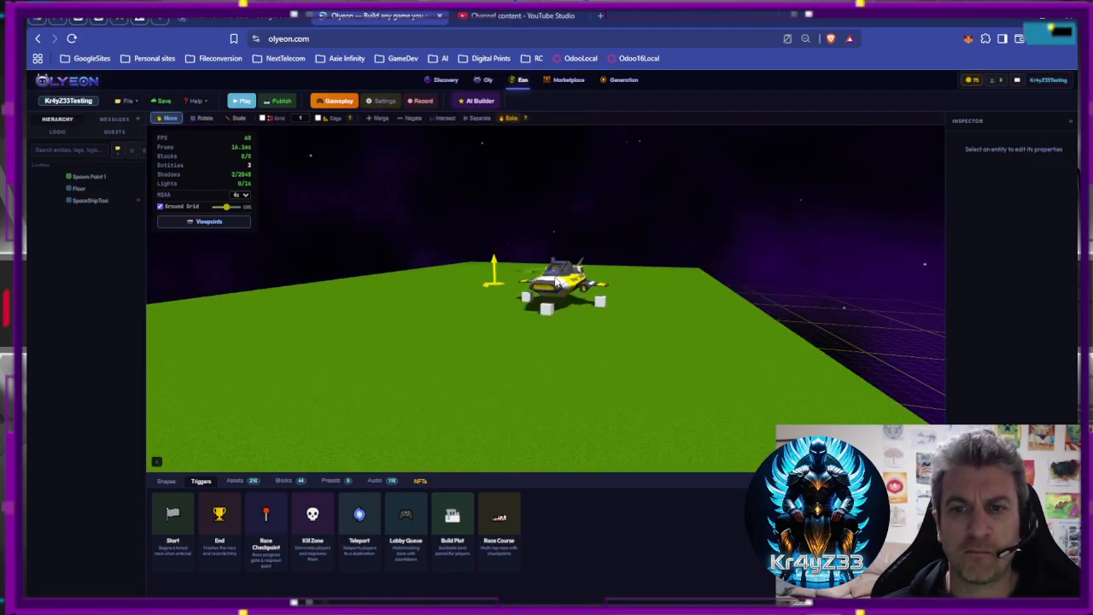
{"action": "scroll", "coordinate": [557, 282], "scroll_direction": "up", "scroll_amount": 3}
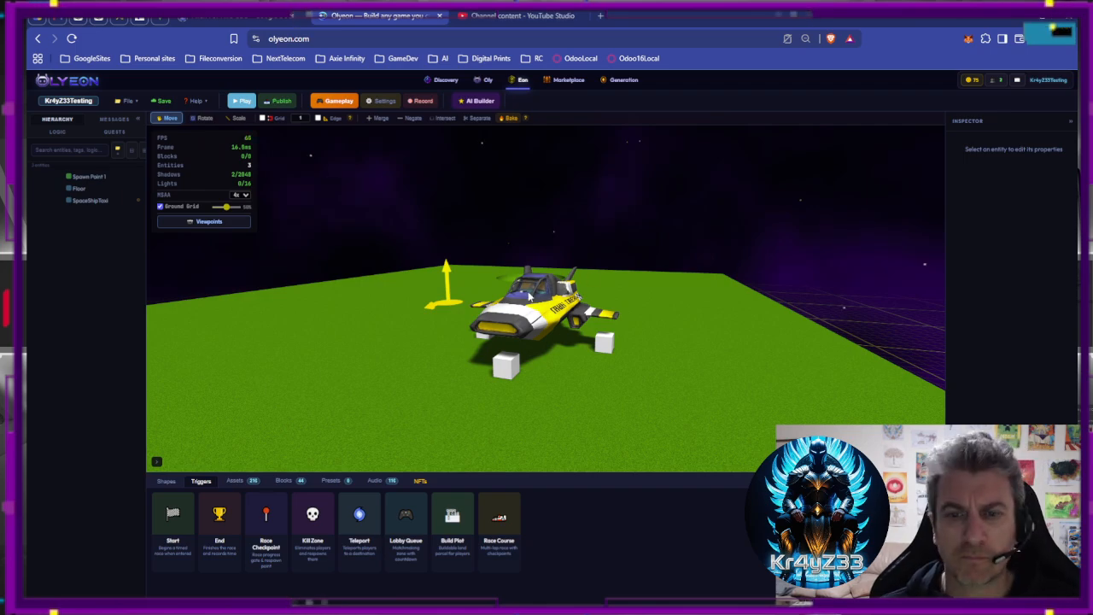
{"action": "scroll", "coordinate": [580, 354], "scroll_direction": "up", "scroll_amount": 5}
{"action": "scroll", "coordinate": [617, 352], "scroll_direction": "down", "scroll_amount": 2}
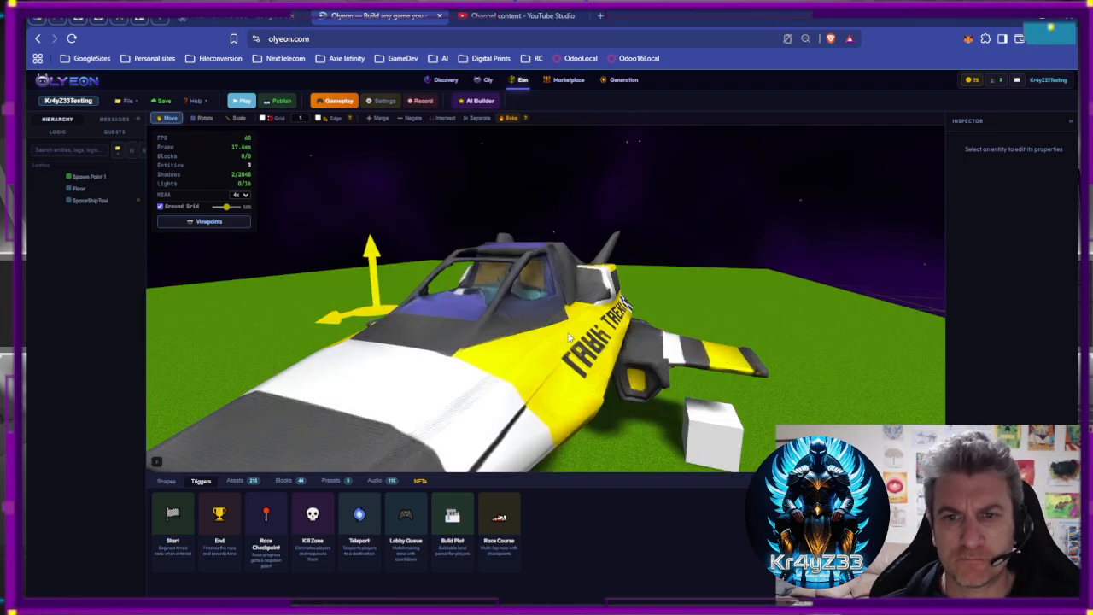
{"action": "scroll", "coordinate": [564, 339], "scroll_direction": "up", "scroll_amount": 5}
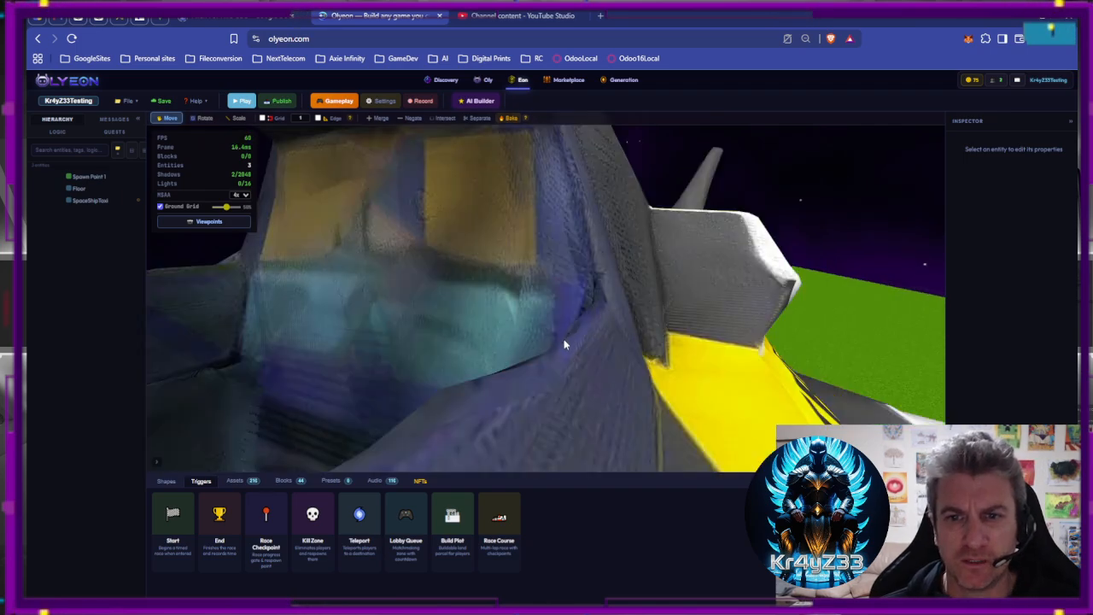
{"action": "scroll", "coordinate": [557, 338], "scroll_direction": "down", "scroll_amount": 4}
{"action": "scroll", "coordinate": [613, 338], "scroll_direction": "up", "scroll_amount": 2}
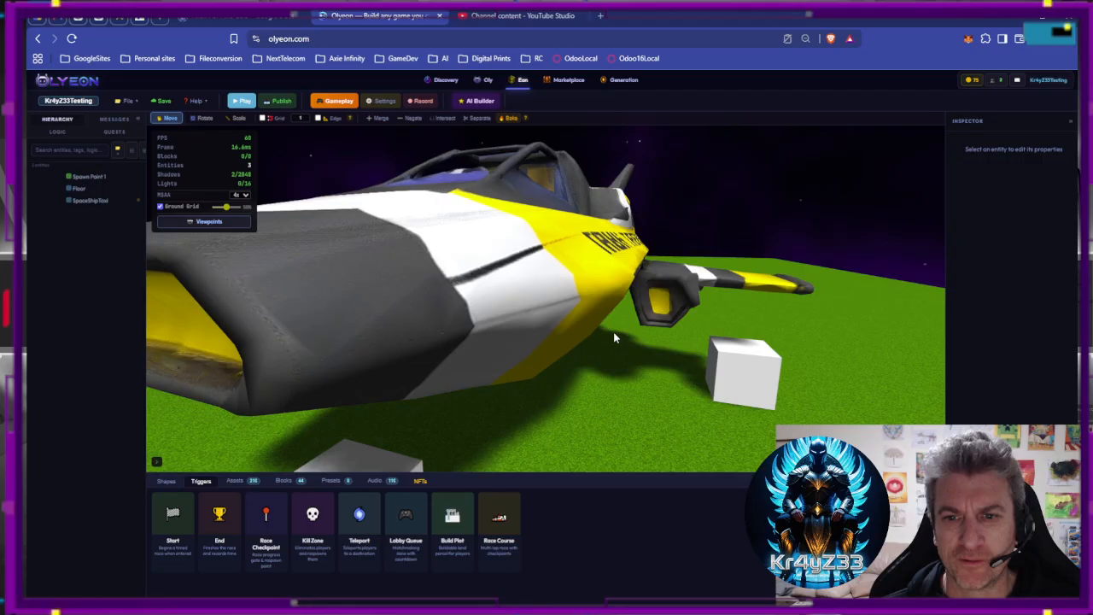
{"action": "left_click_drag", "start_coordinate": [614, 334], "coordinate": [577, 334]}
{"action": "scroll", "coordinate": [589, 314], "scroll_direction": "down", "scroll_amount": 5}
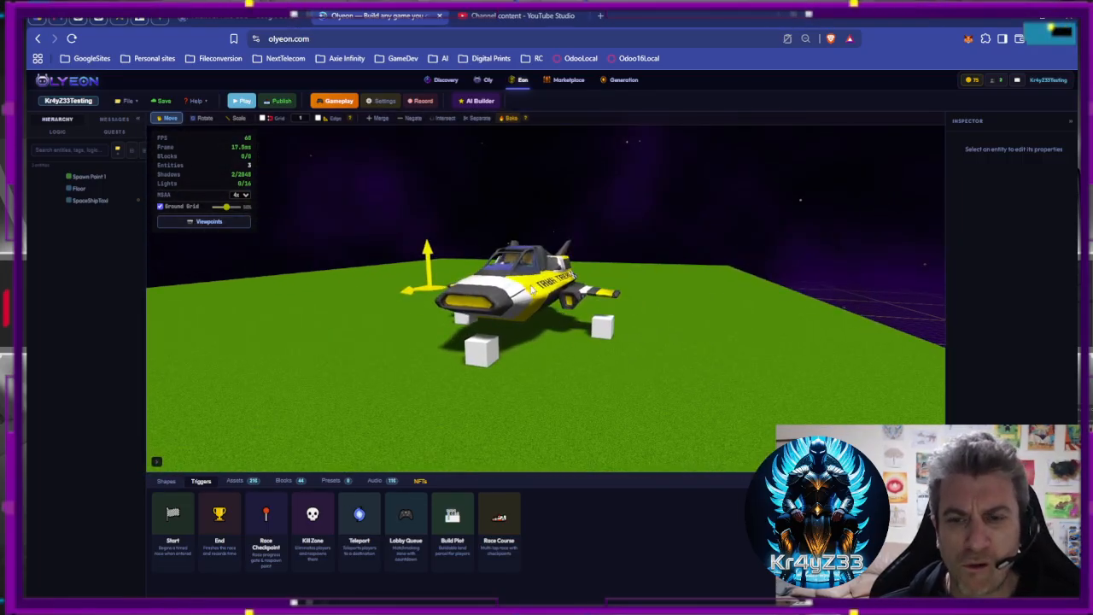
Create a new gameplay board and name it Lives.
{"action": "left_click", "coordinate": [329, 101]}
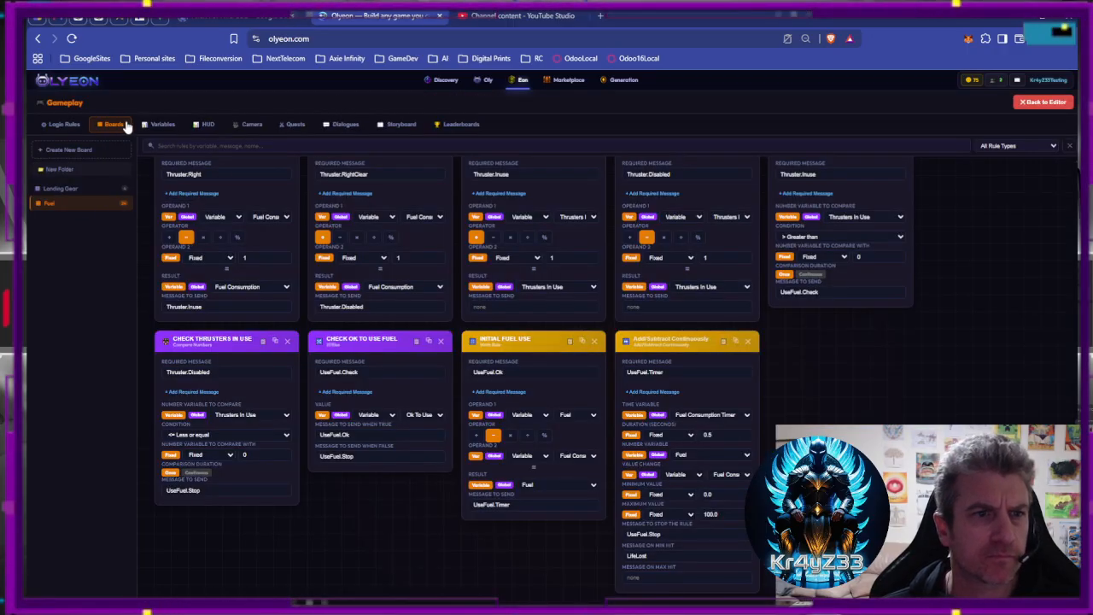
{"action": "left_click", "coordinate": [76, 148]}
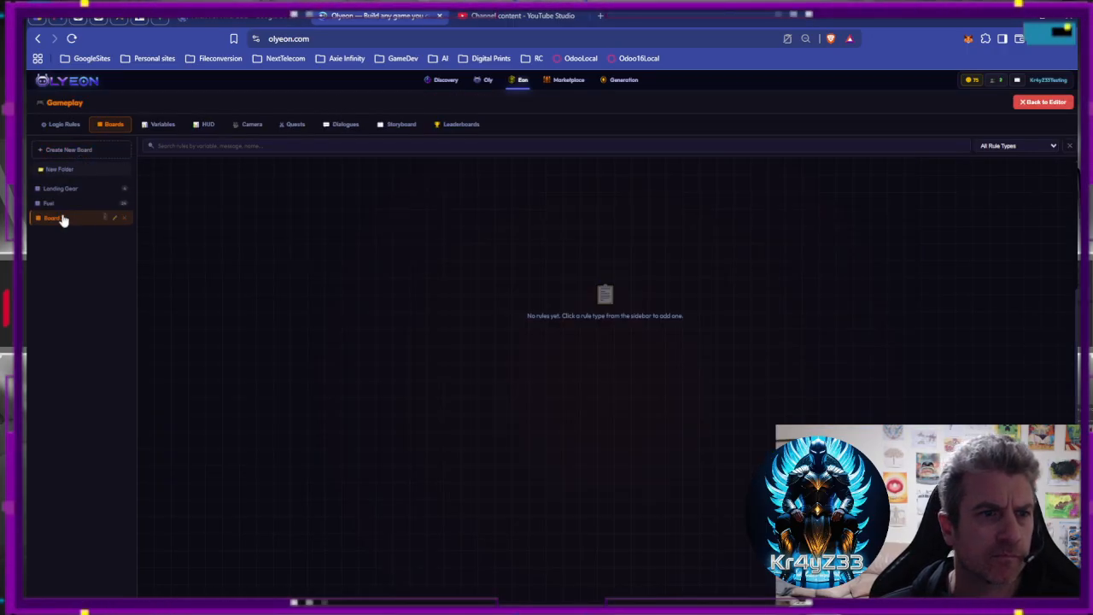
{"action": "left_click", "coordinate": [114, 218]}
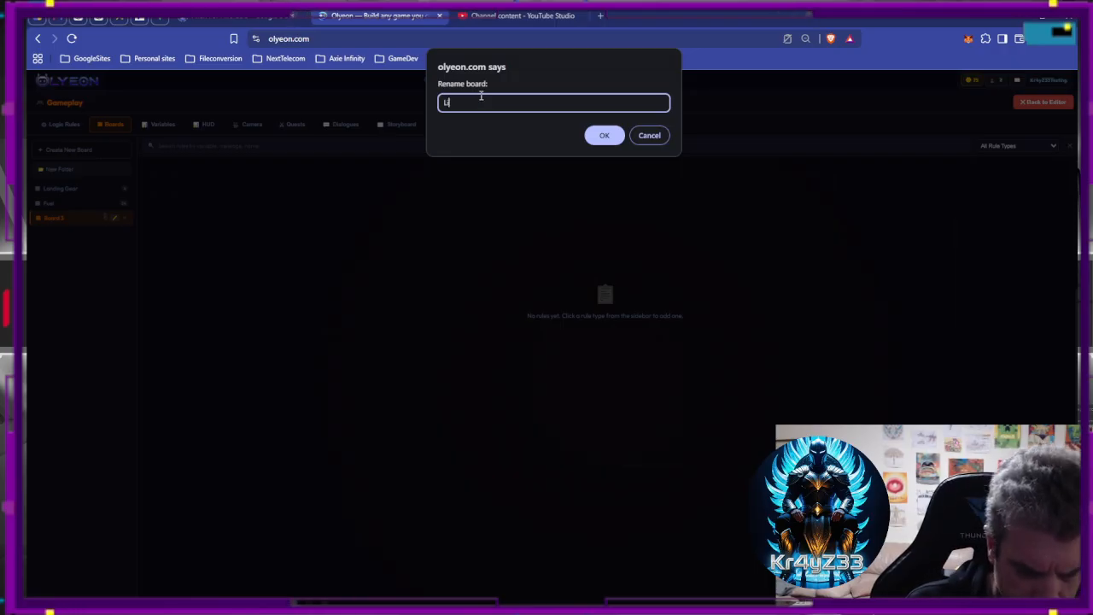
{"action": "key", "text": "Return"}
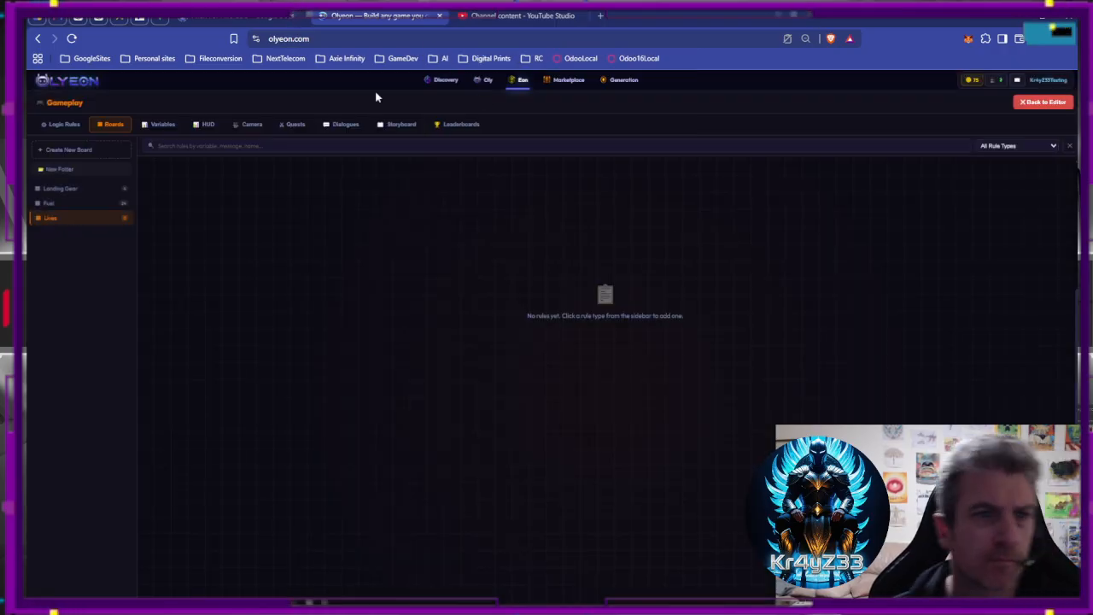
Add the Defeat logic component to the Floor object.
{"action": "left_click", "coordinate": [164, 125]}
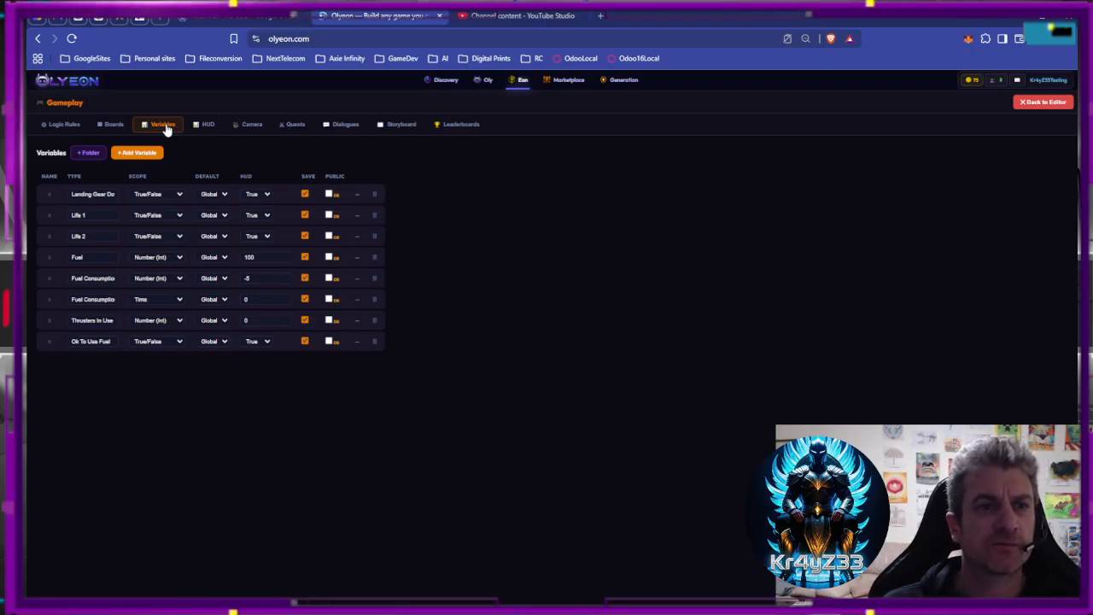
{"action": "left_click", "coordinate": [1018, 104]}
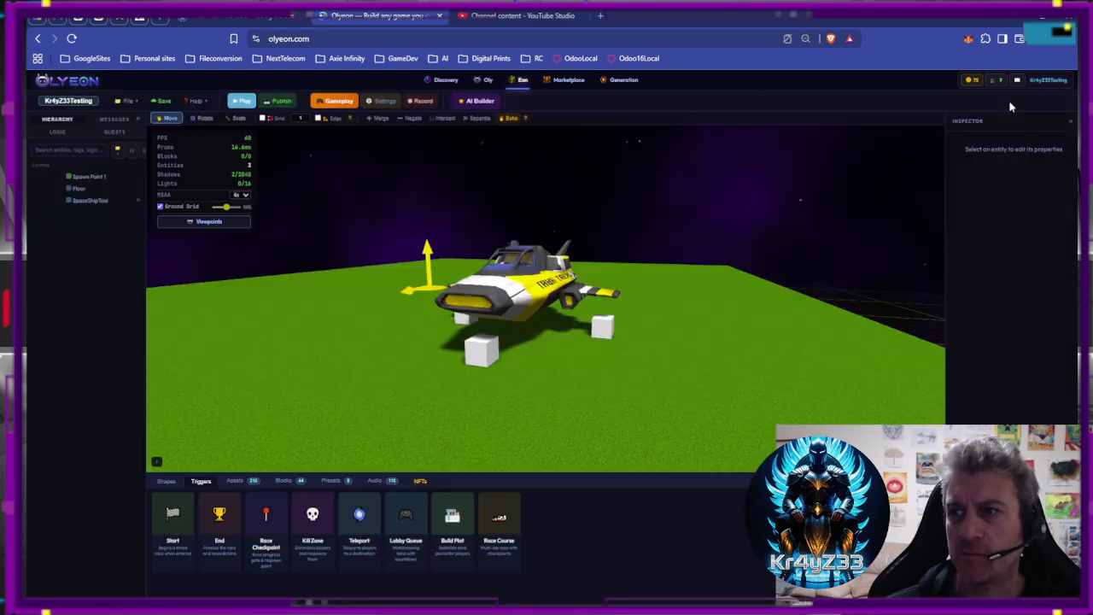
{"action": "left_click", "coordinate": [80, 190]}
{"action": "left_click", "coordinate": [1021, 398]}
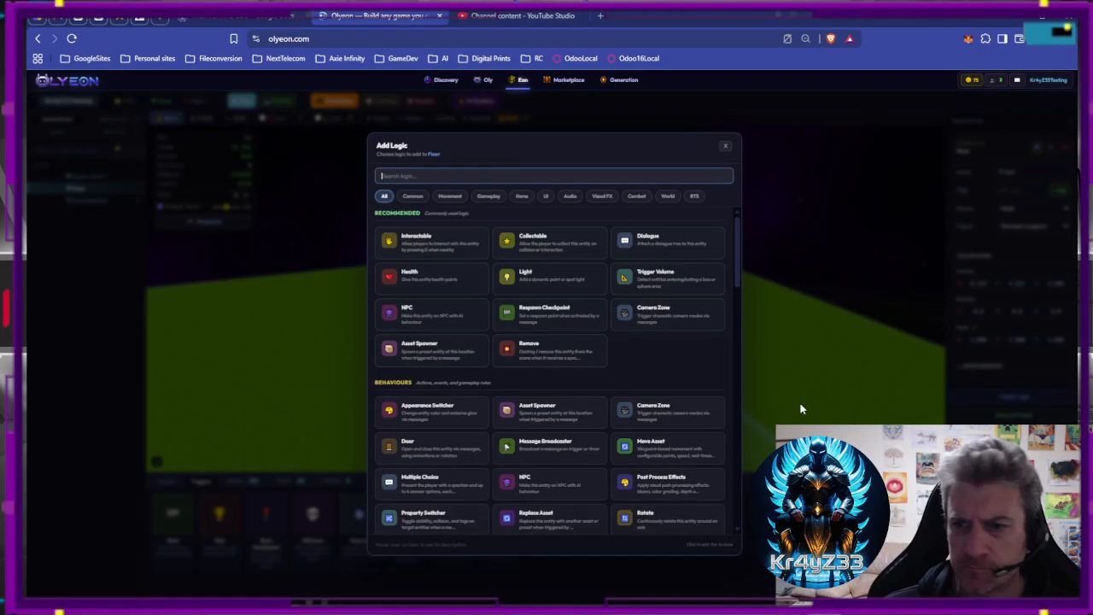
{"action": "left_click", "coordinate": [444, 171]}
{"action": "type", "text": "game"}
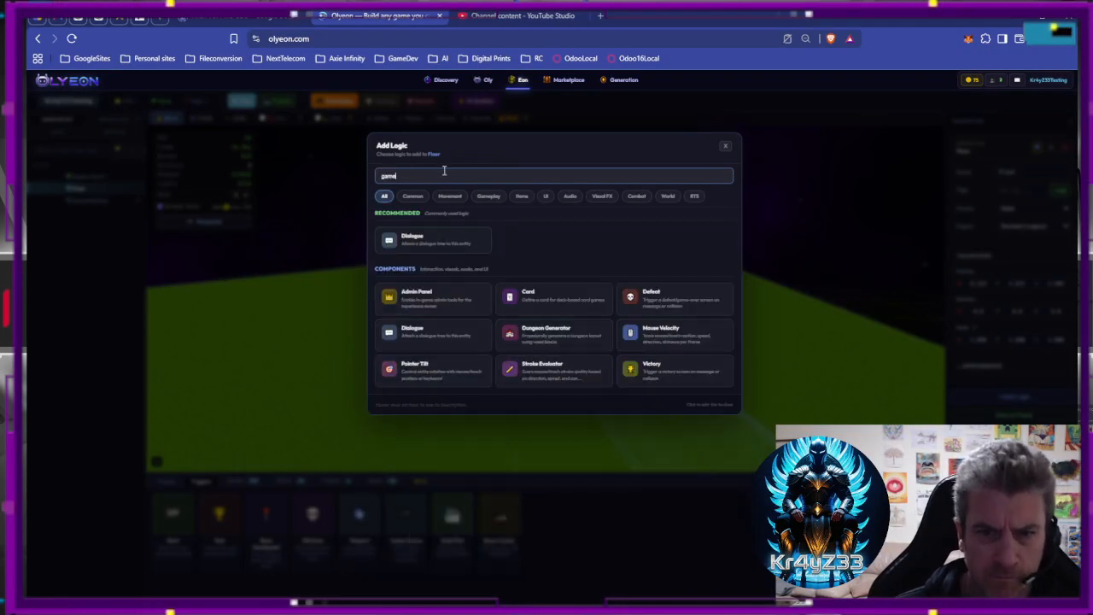
{"action": "left_click", "coordinate": [666, 297]}
{"action": "left_click", "coordinate": [982, 399]}
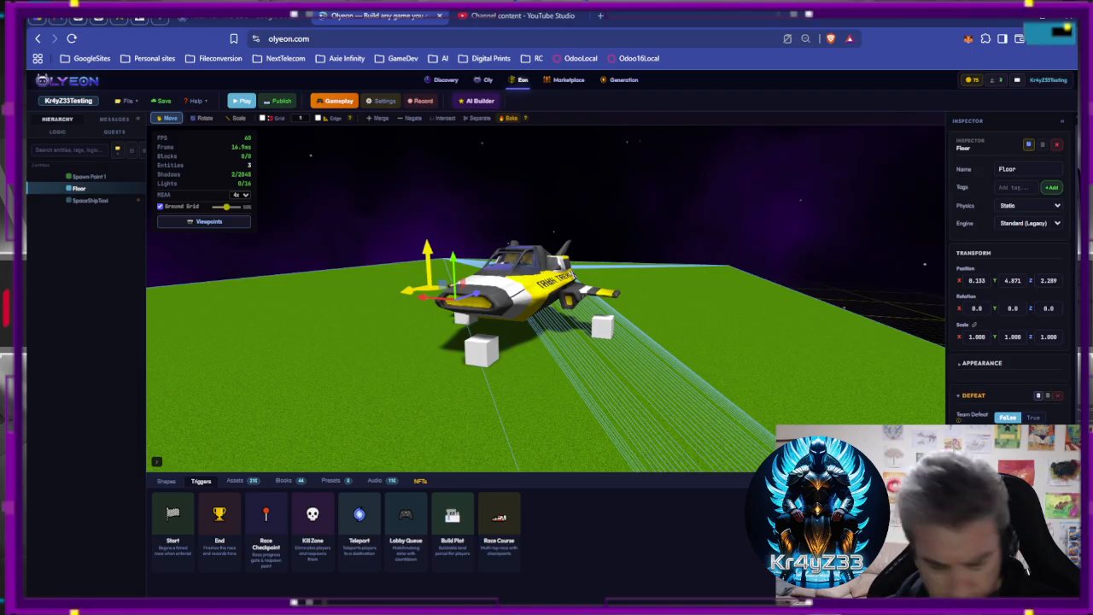
Add a Compare True/False rule to the Lives board and title it LIVE 1 LOST.
{"action": "left_click", "coordinate": [347, 103]}
{"action": "left_click", "coordinate": [112, 124]}
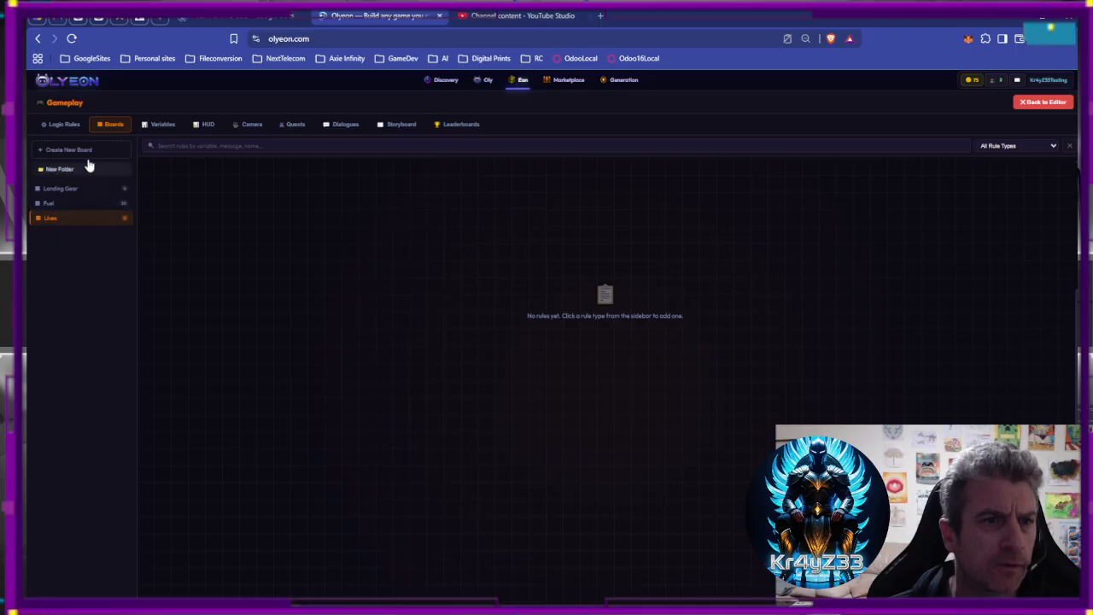
{"action": "left_click", "coordinate": [58, 125]}
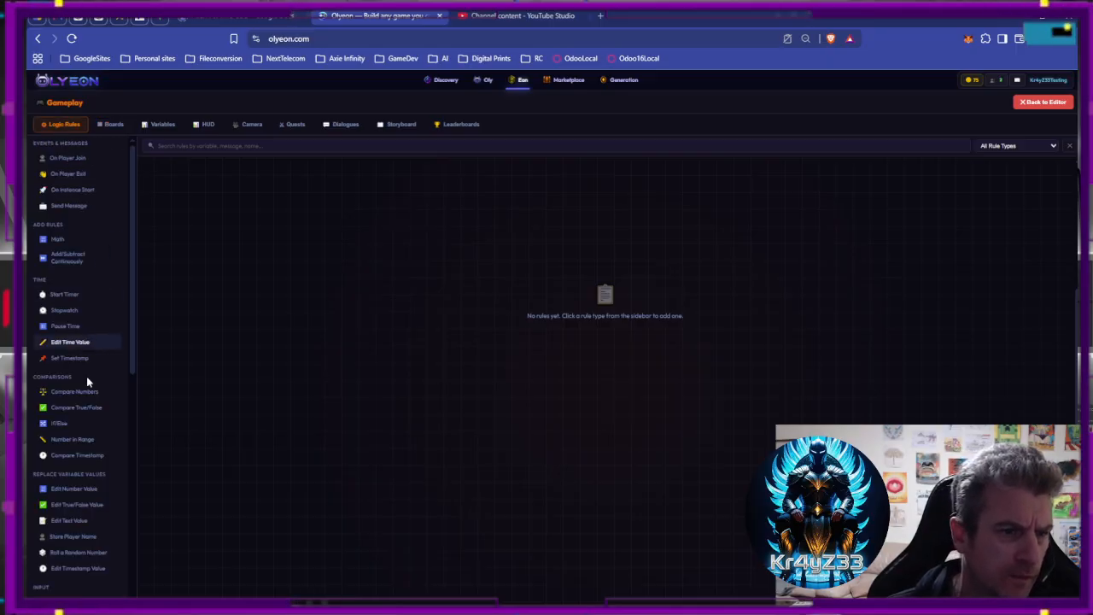
{"action": "left_click", "coordinate": [94, 407]}
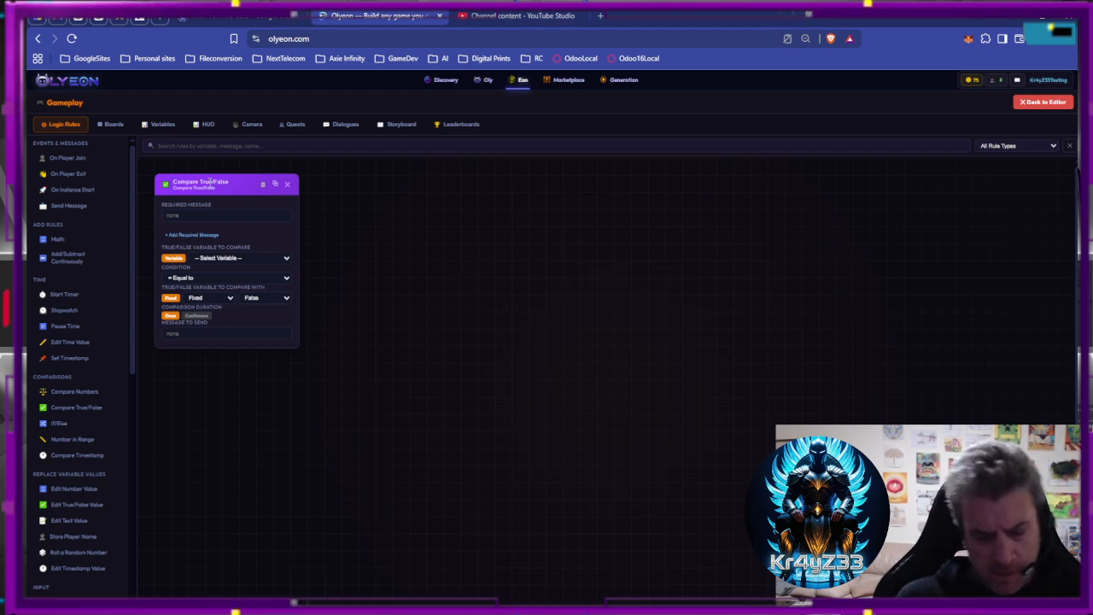
{"action": "key", "text": "ctrl+a"}
{"action": "type", "text": "LIV"}
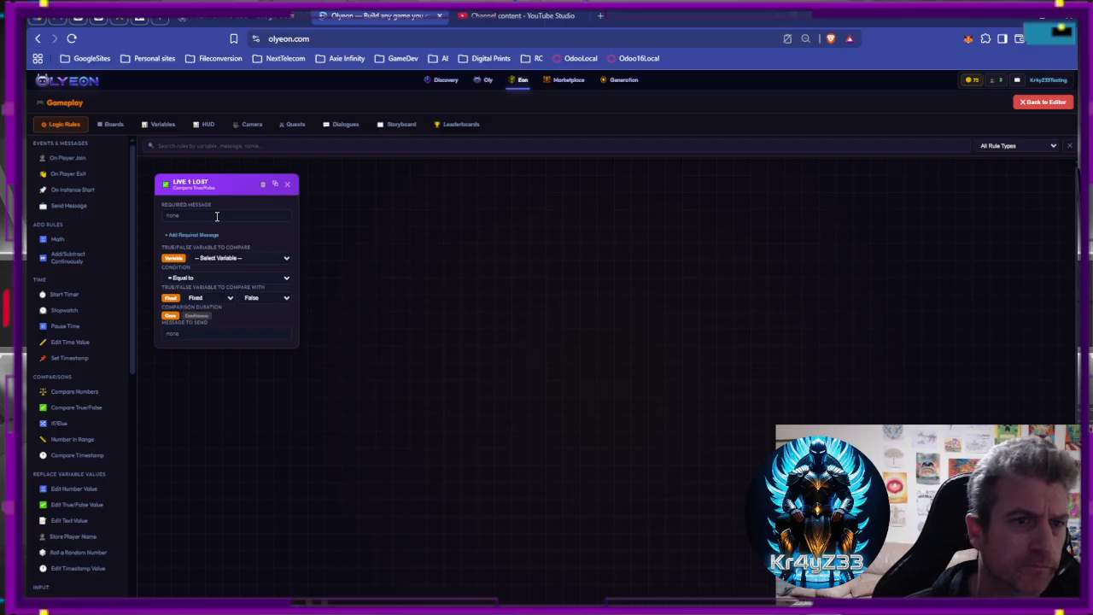
Set the required message of the LIVE 1 LOST rule to LifeLost.Check.
{"action": "left_click", "coordinate": [219, 215]}
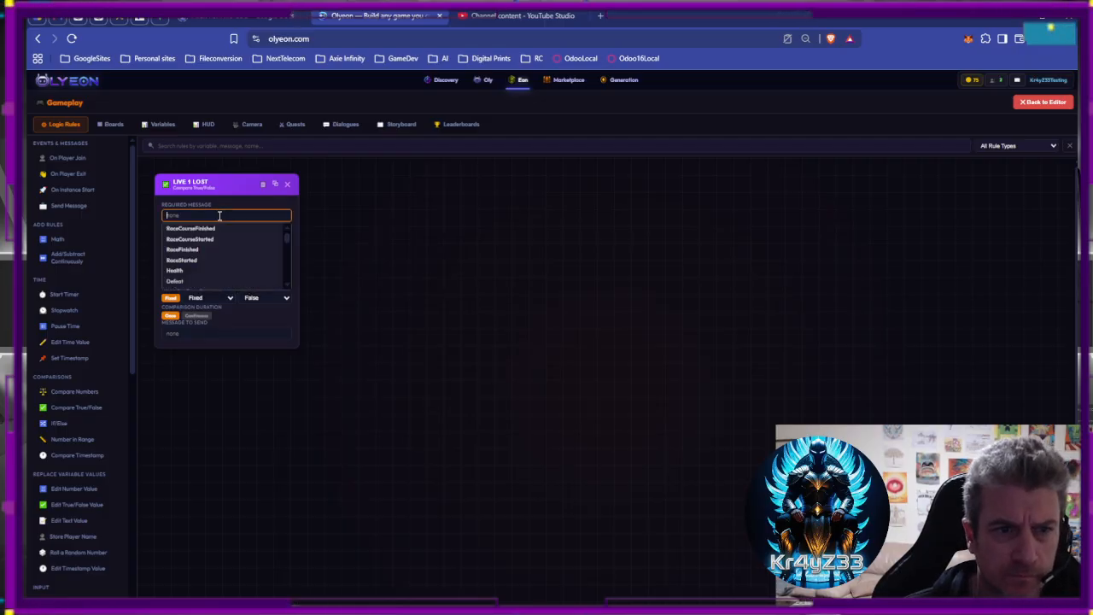
{"action": "type", "text": "Li"}
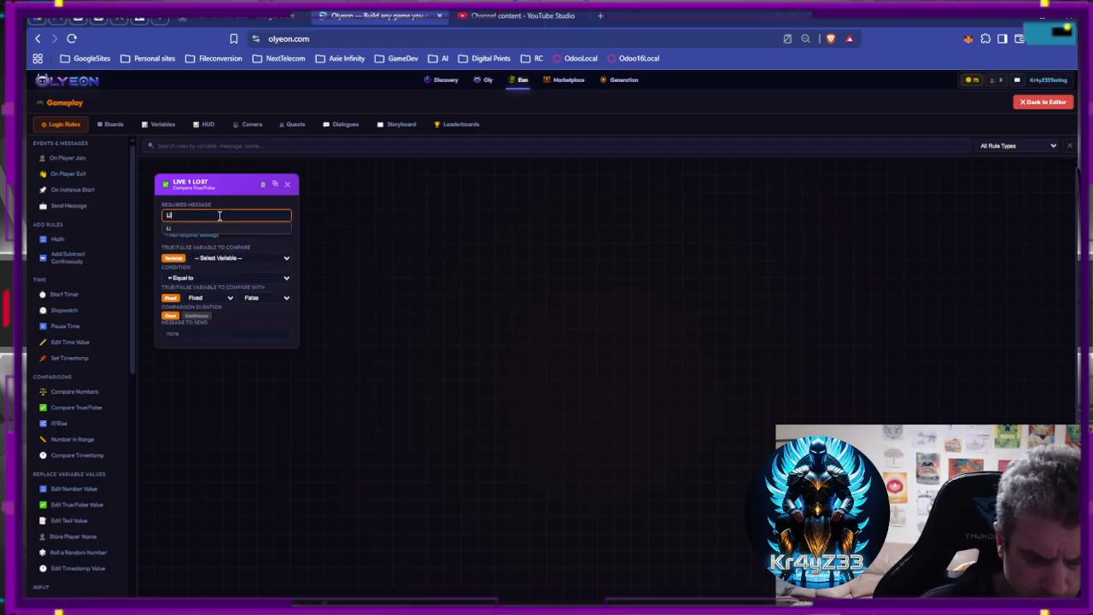
{"action": "type", "text": "feL"}
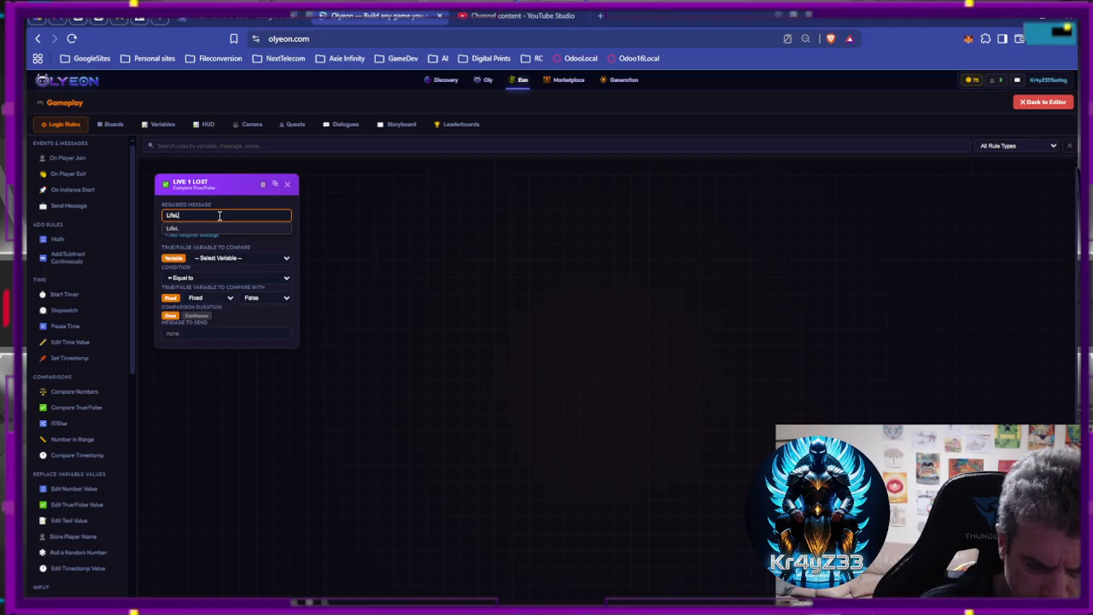
{"action": "type", "text": "ost.Ch"}
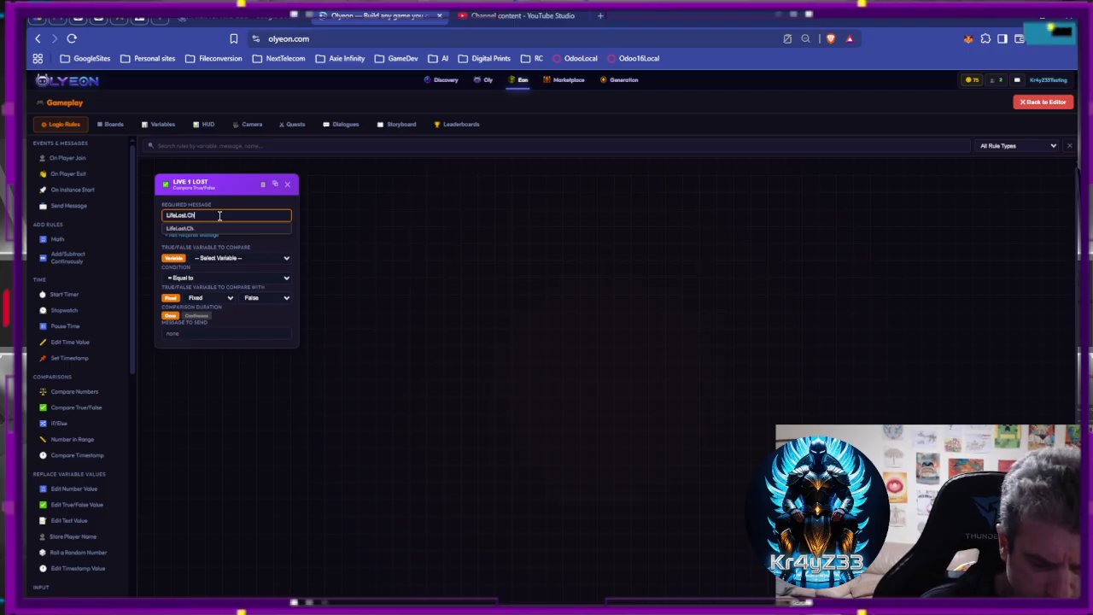
{"action": "type", "text": "eck"}
{"action": "left_click", "coordinate": [379, 231]}
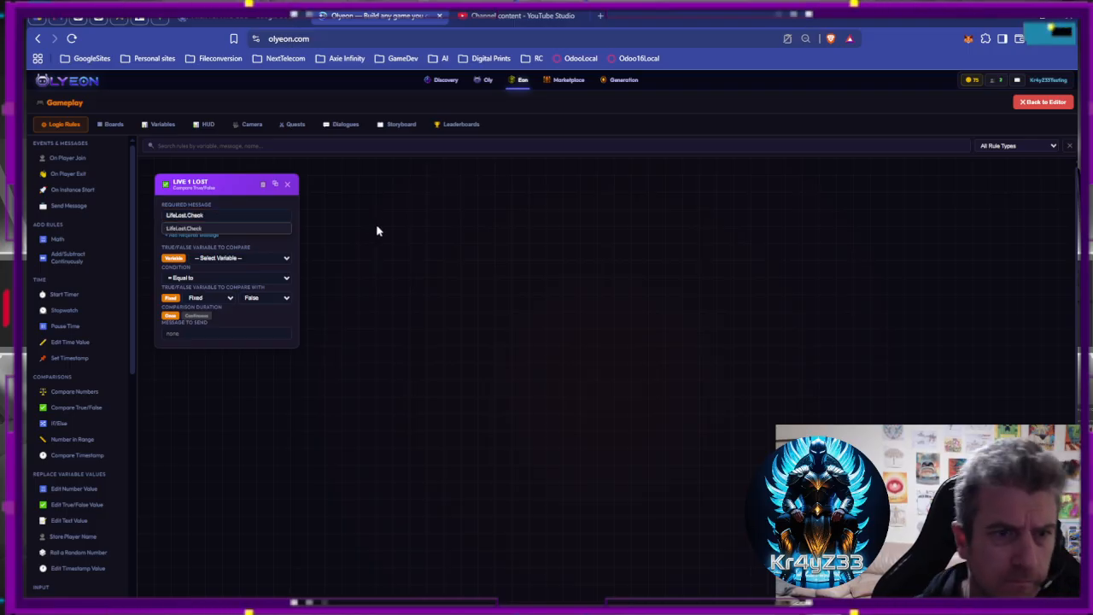
Make the LIVE 1 LOST rule compare the Life 1 variable with False and send the Defeat message.
{"action": "left_click", "coordinate": [229, 258]}
{"action": "left_click", "coordinate": [231, 307]}
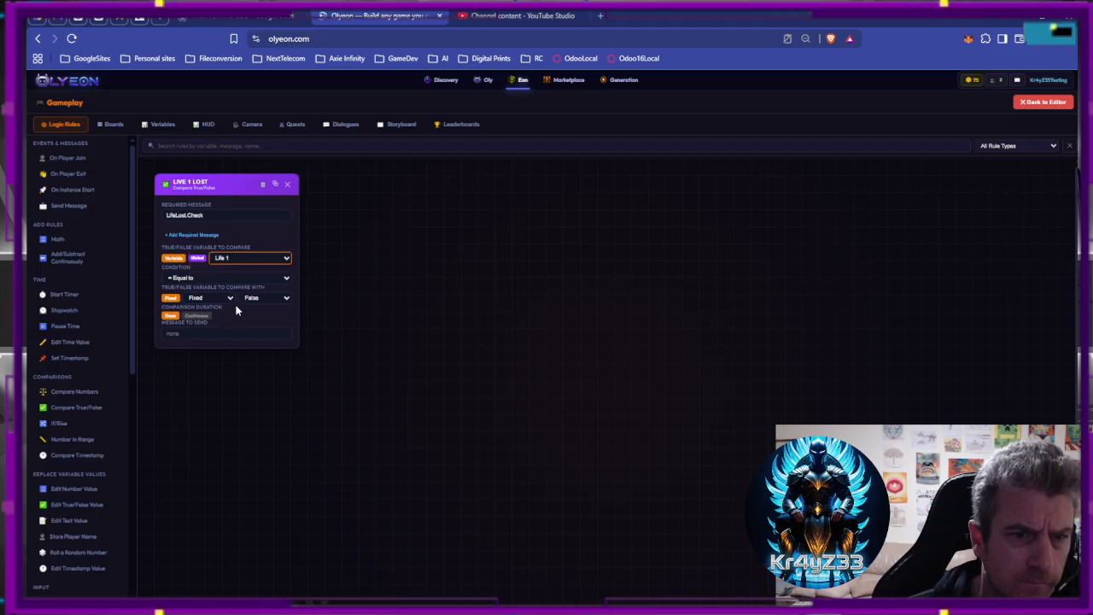
{"action": "left_click", "coordinate": [191, 334]}
{"action": "type", "text": "De"}
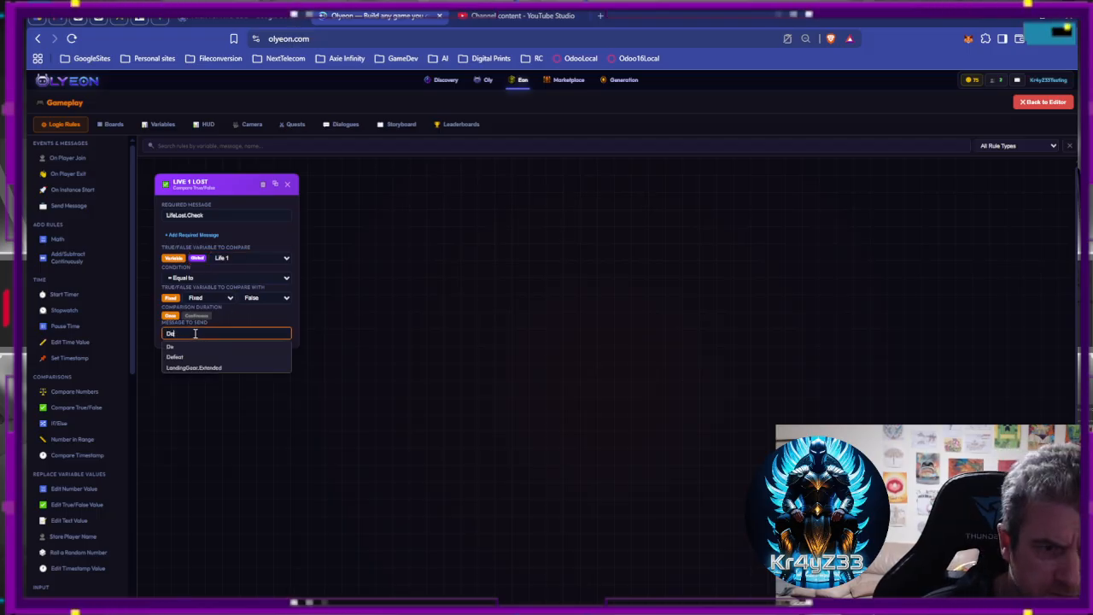
{"action": "left_click", "coordinate": [174, 358]}
{"action": "left_click", "coordinate": [411, 339]}
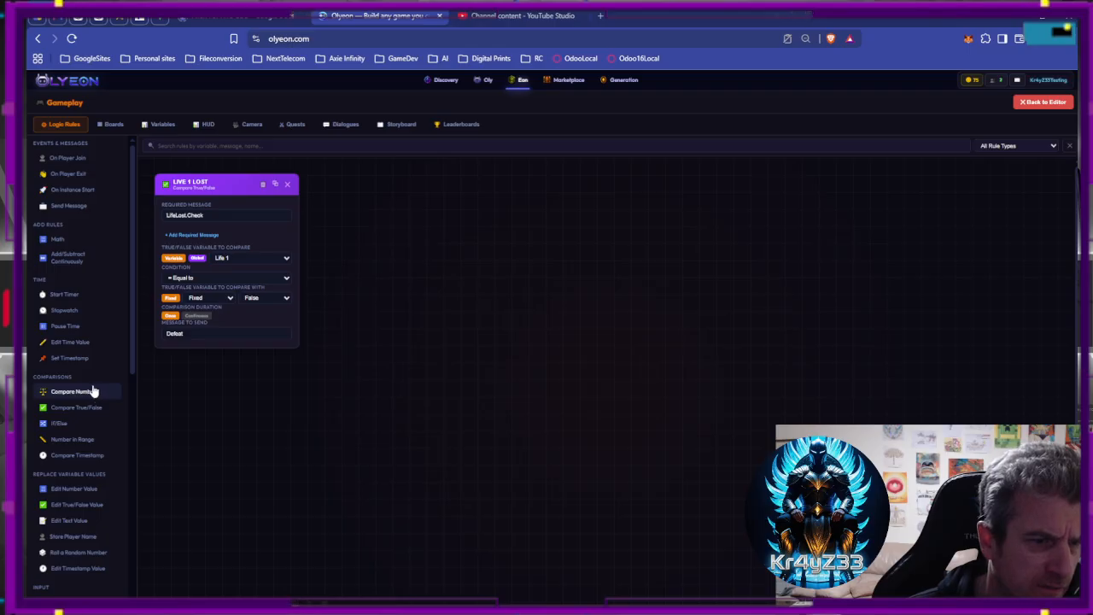
Add an Edit True/False Value rule titled LIFE 2 LOST and retitle the comparison rule LIFE 1 LOST CHECK.
{"action": "left_click", "coordinate": [75, 504]}
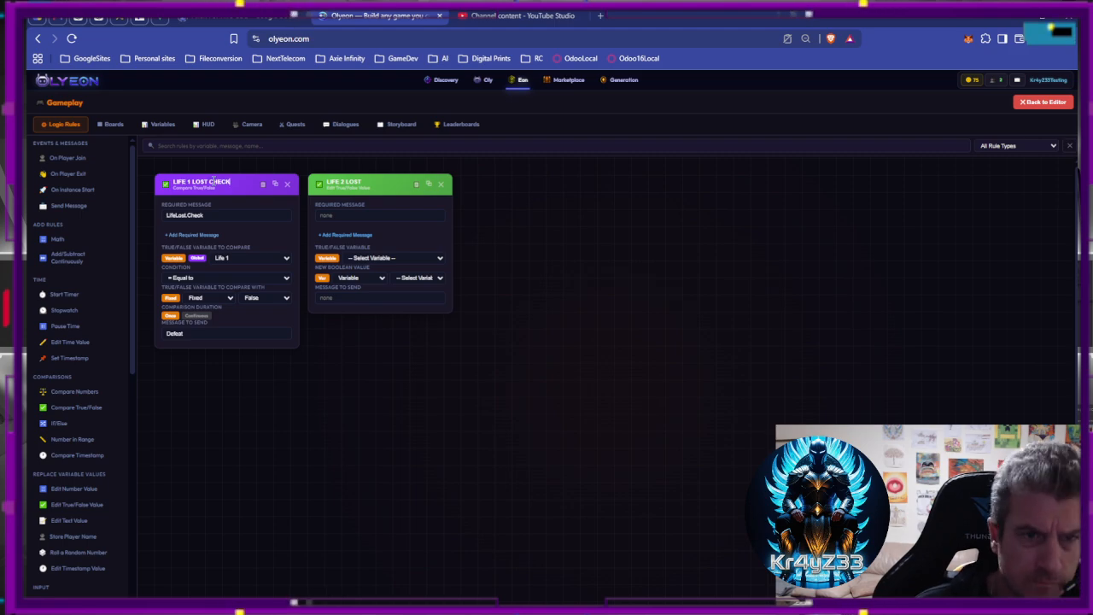
{"action": "left_click", "coordinate": [348, 215]}
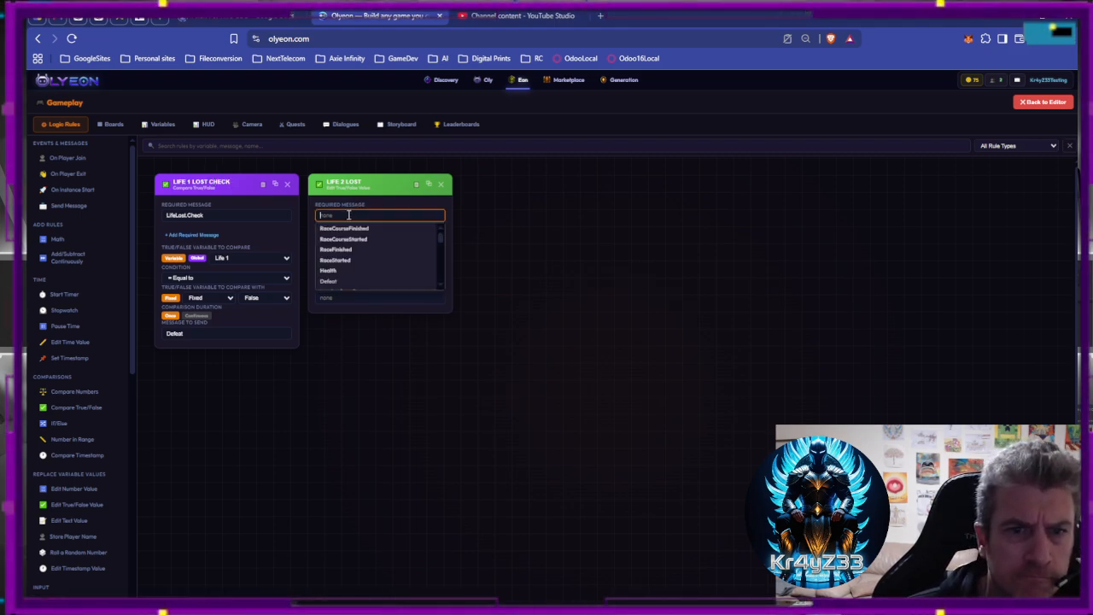
{"action": "left_click", "coordinate": [510, 228]}
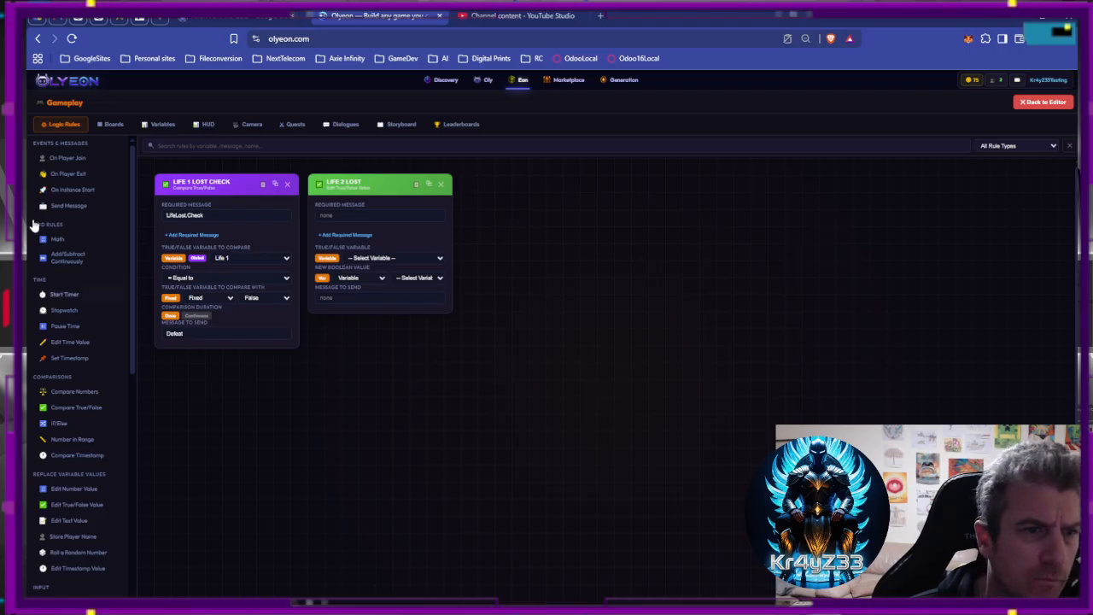
On the Fuel board, set the Add/Subtract Continuously rule's message on min hit to LifeLost.Check.
{"action": "left_click", "coordinate": [111, 124]}
{"action": "left_click", "coordinate": [53, 205]}
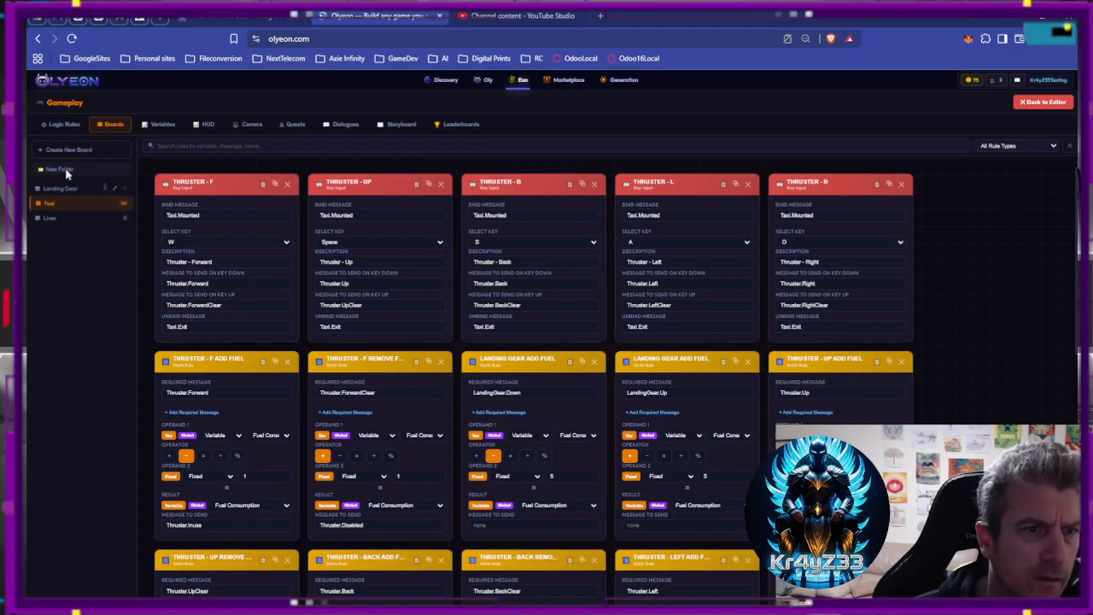
{"action": "scroll", "coordinate": [389, 332], "scroll_direction": "down", "scroll_amount": 10}
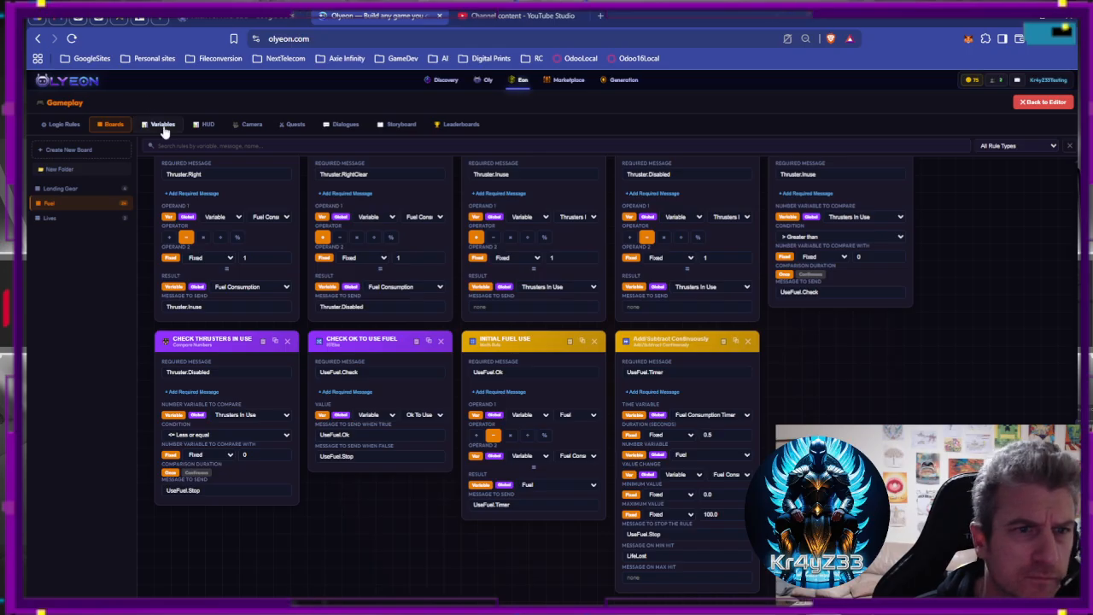
{"action": "left_click", "coordinate": [652, 555]}
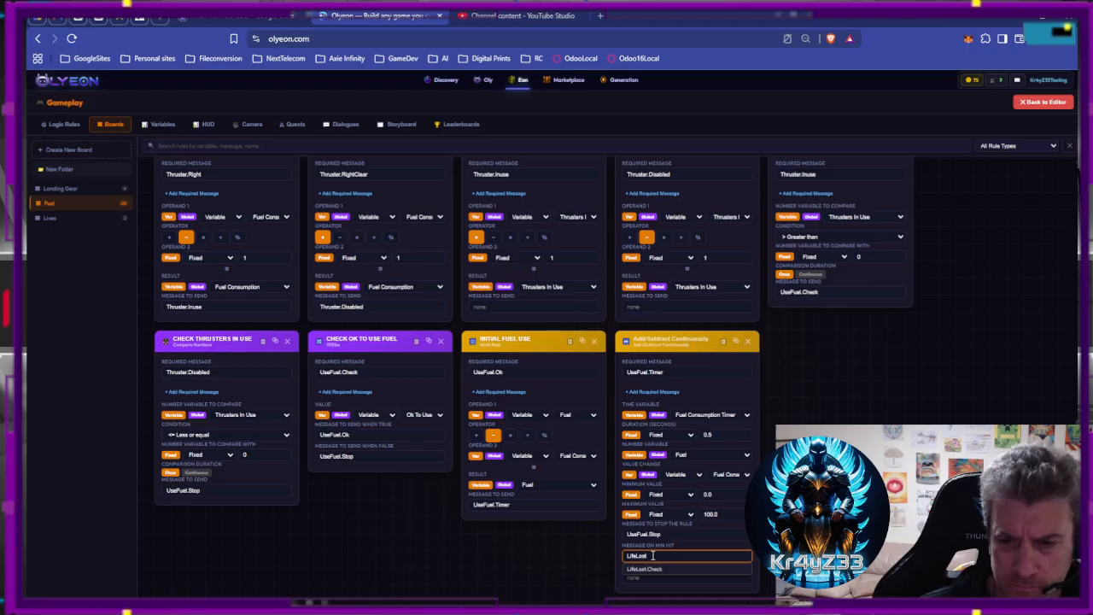
{"action": "type", "text": "."}
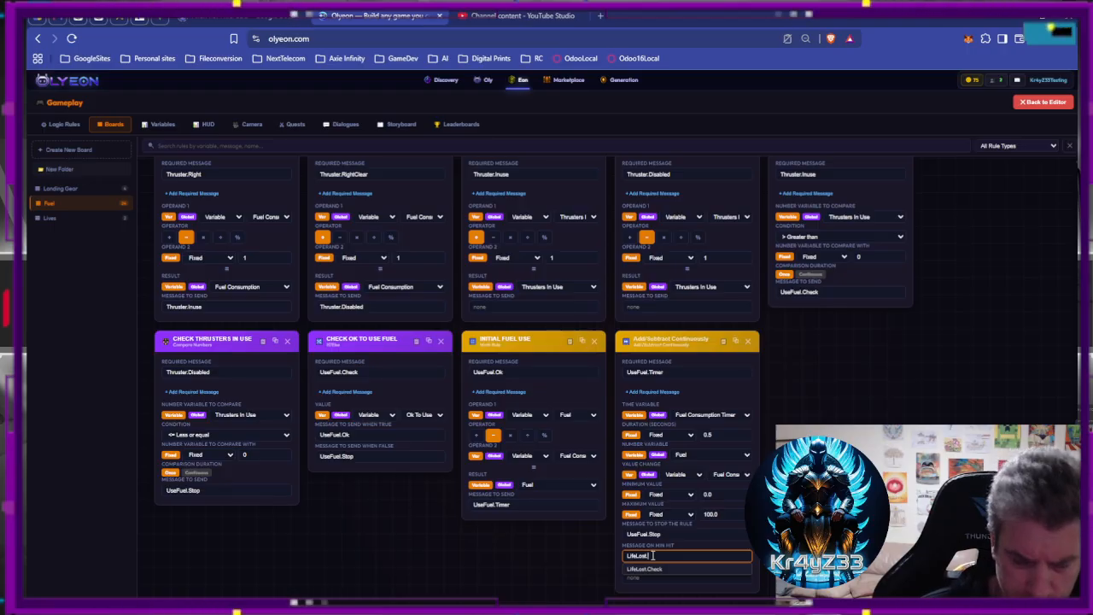
{"action": "left_click", "coordinate": [644, 569]}
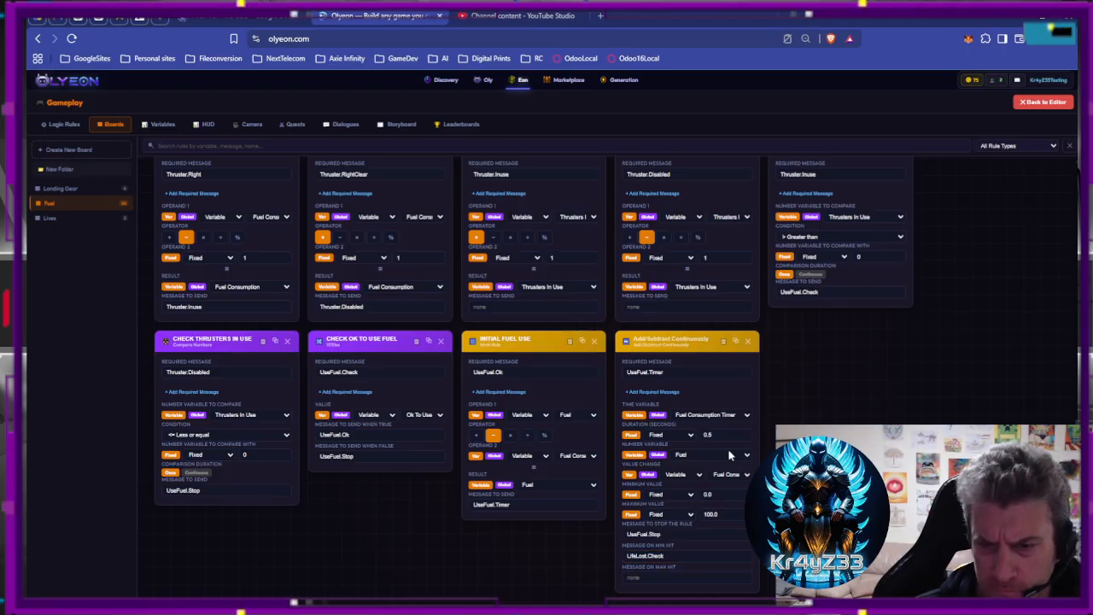
Duplicate the LIFE 1 LOST CHECK rule on the Lives board, title the copy LIFE 2 LOST CHECK and compare the Life 2 variable.
{"action": "left_click", "coordinate": [54, 219]}
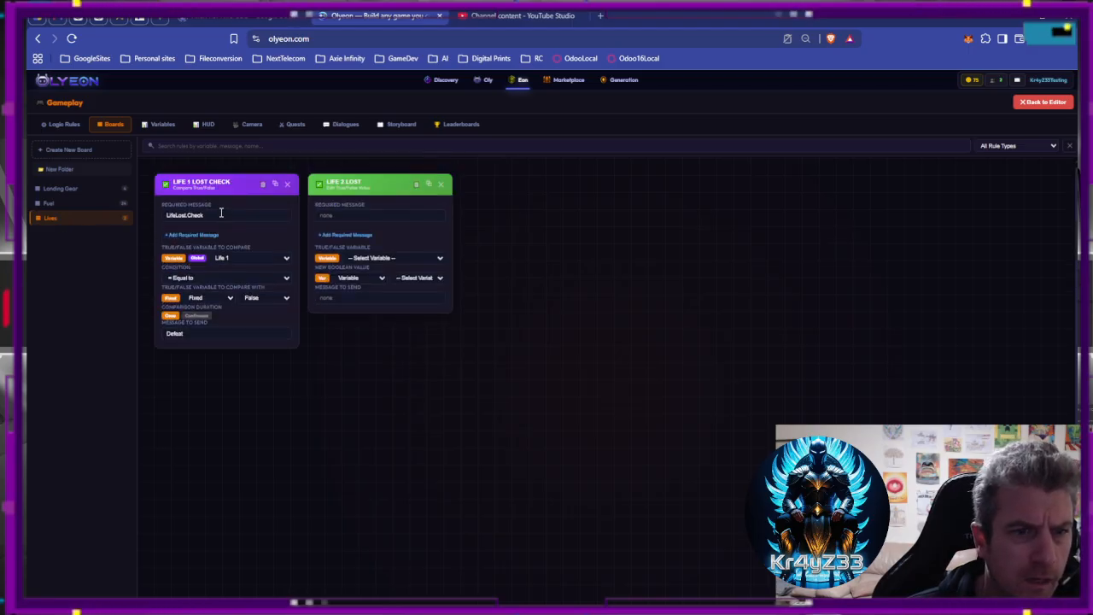
{"action": "left_click", "coordinate": [275, 186]}
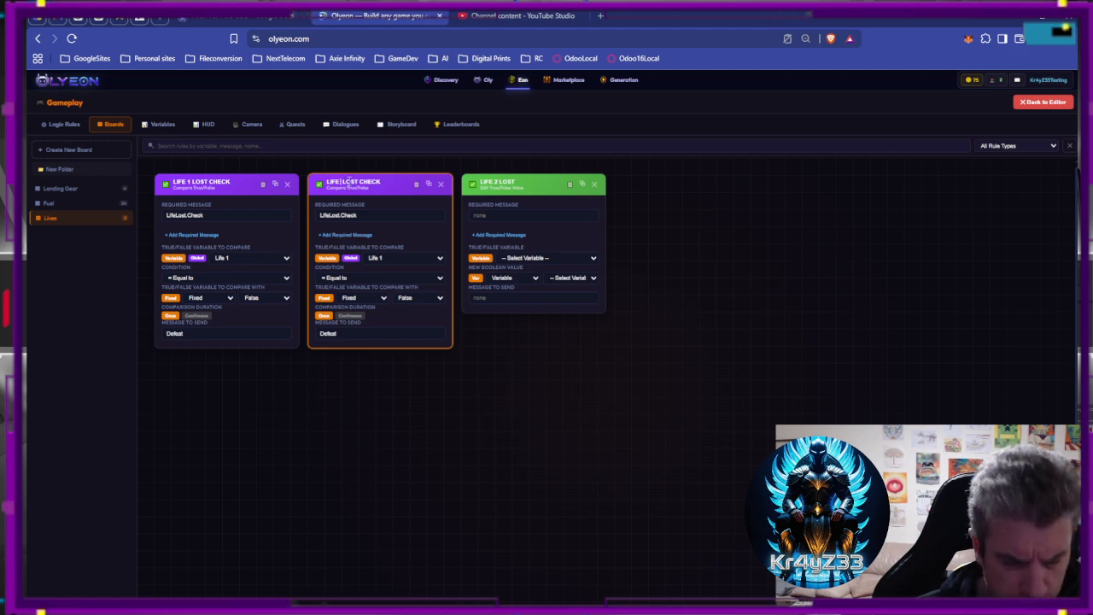
{"action": "type", "text": "2"}
{"action": "left_click", "coordinate": [366, 216]}
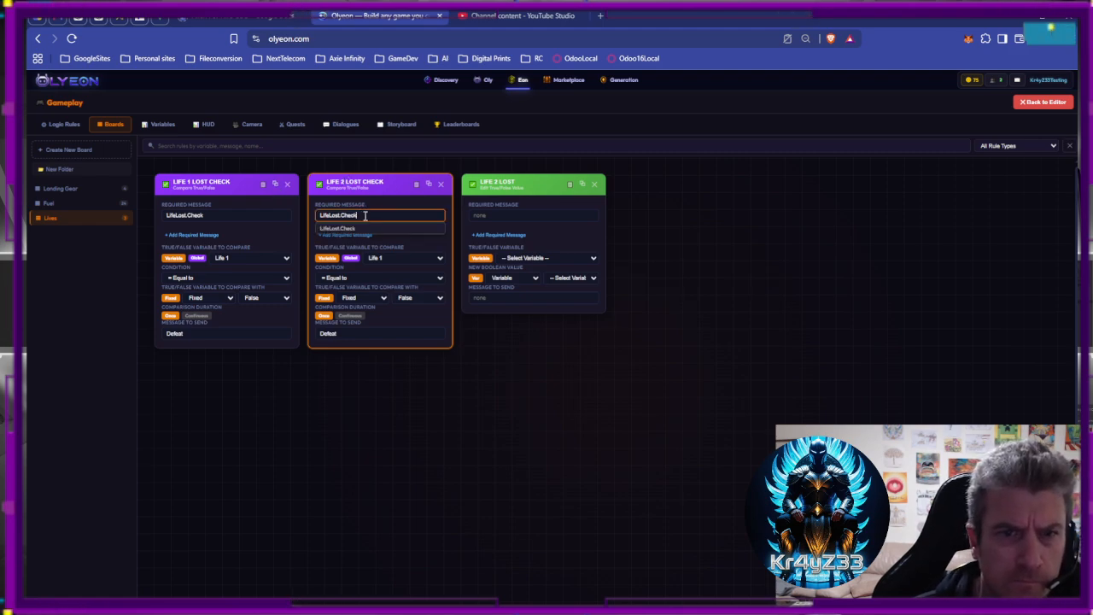
{"action": "left_click", "coordinate": [405, 257]}
{"action": "left_click", "coordinate": [401, 294]}
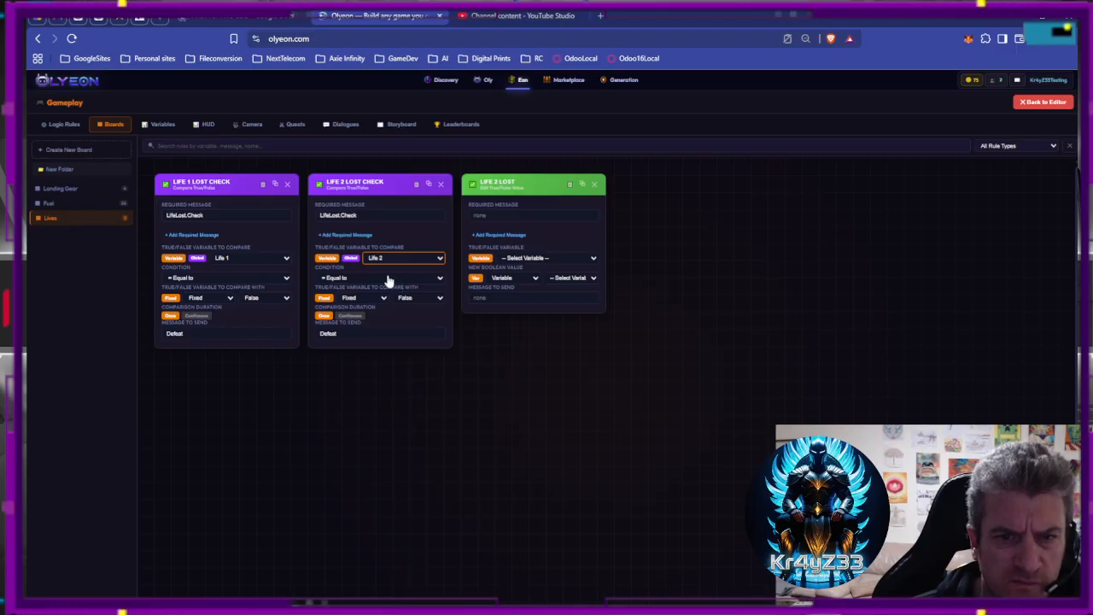
Make the LIFE 2 LOST CHECK rule compare with True and send the message Life2.Lost.
{"action": "left_click", "coordinate": [415, 301]}
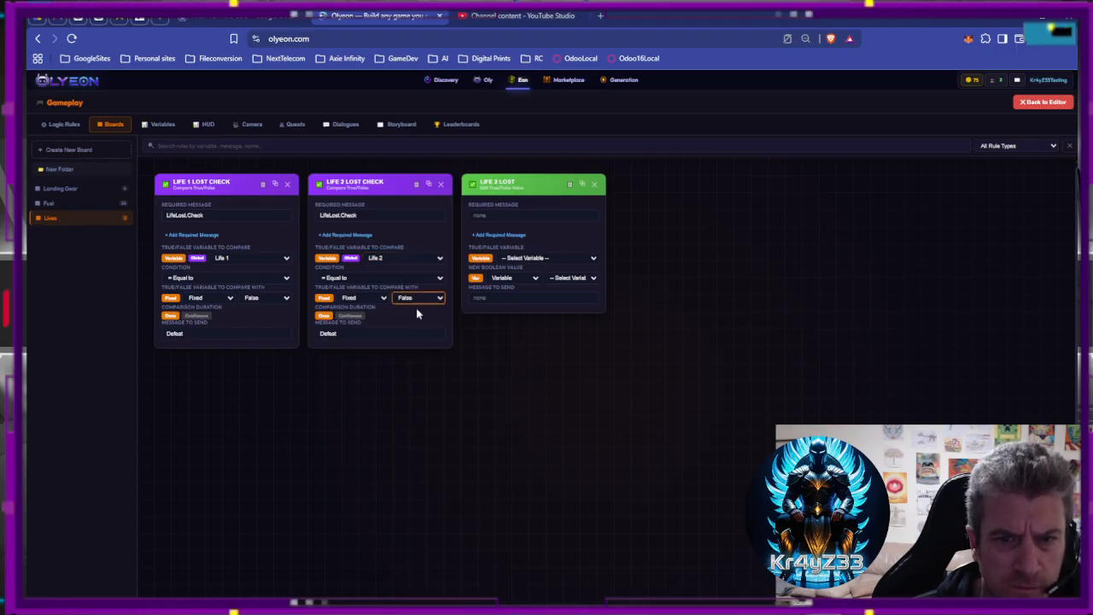
{"action": "left_click", "coordinate": [345, 333]}
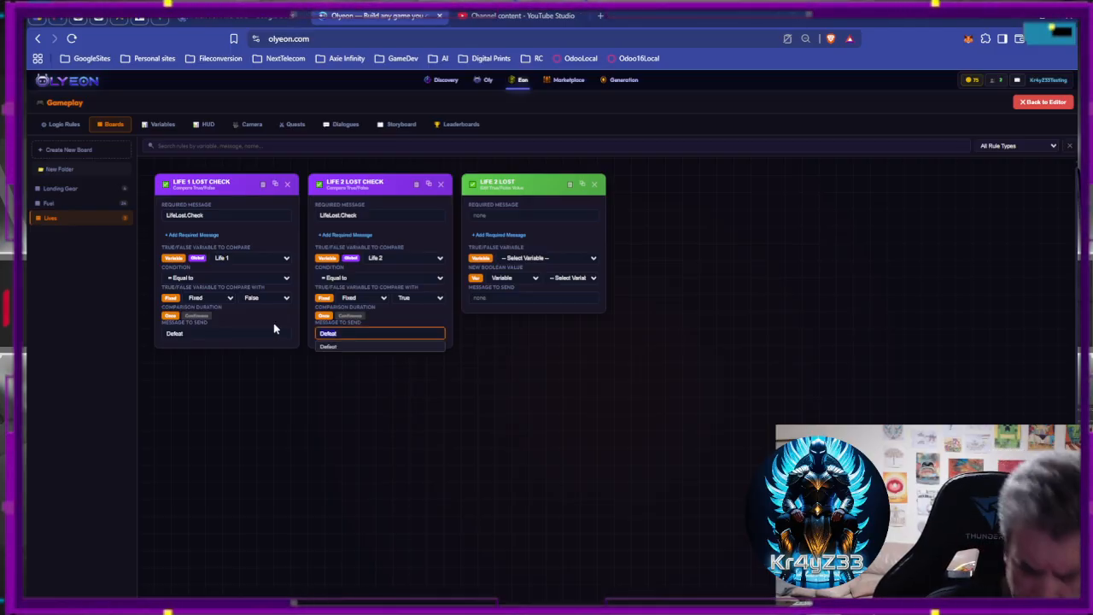
{"action": "type", "text": "Li"}
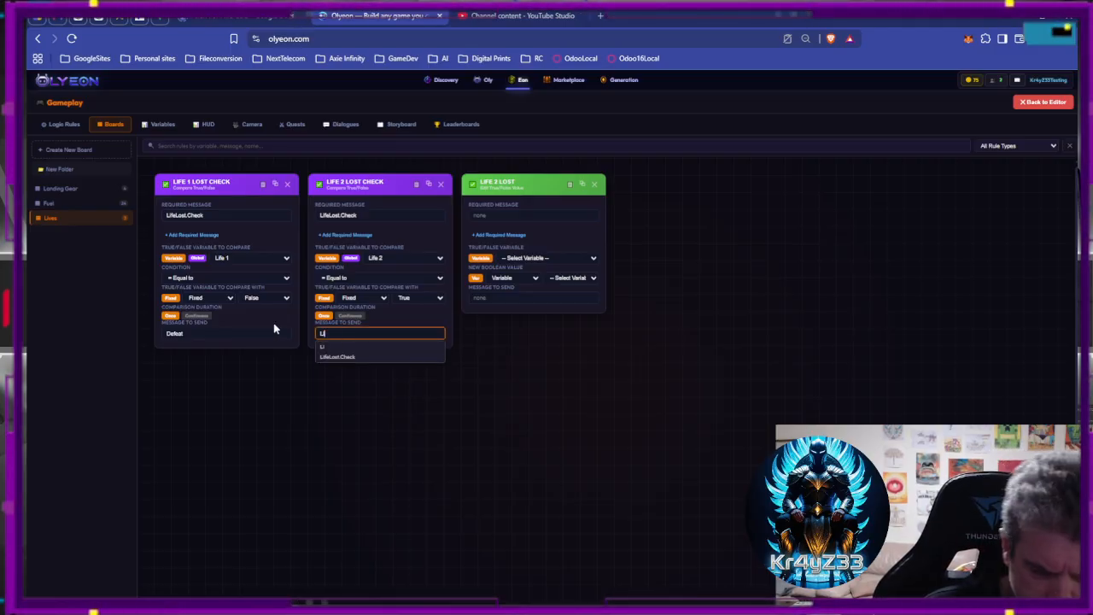
{"action": "type", "text": "fe"}
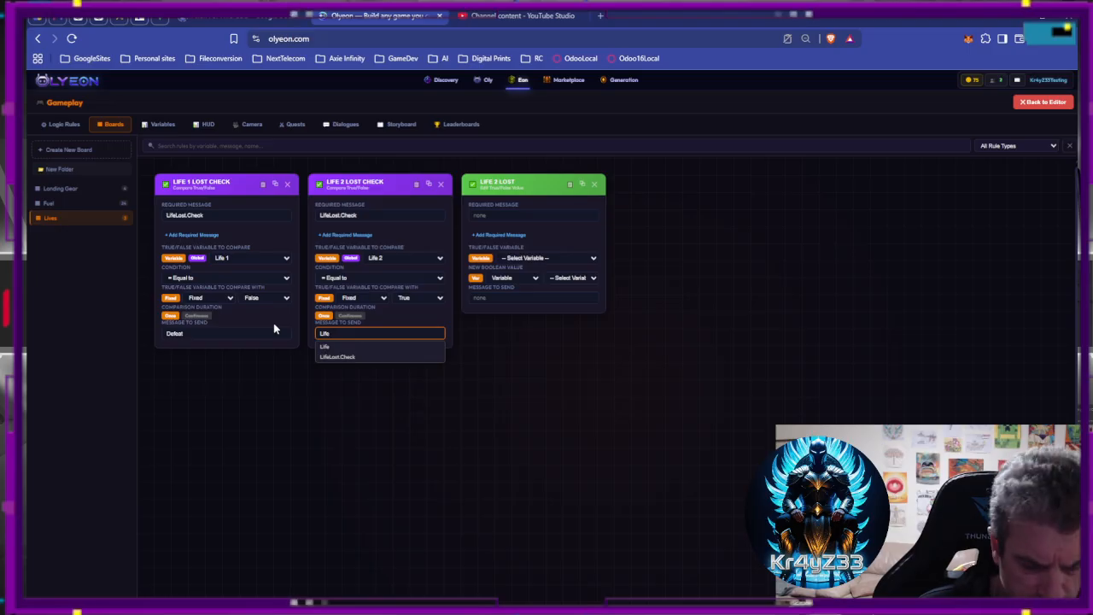
{"action": "type", "text": "2"}
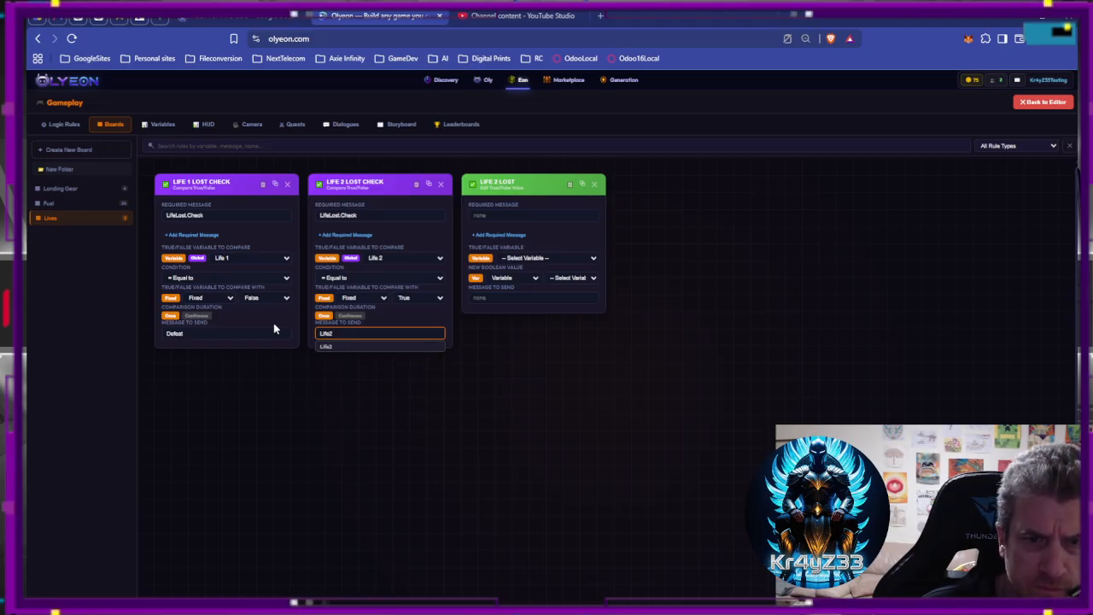
{"action": "type", "text": ".Lost"}
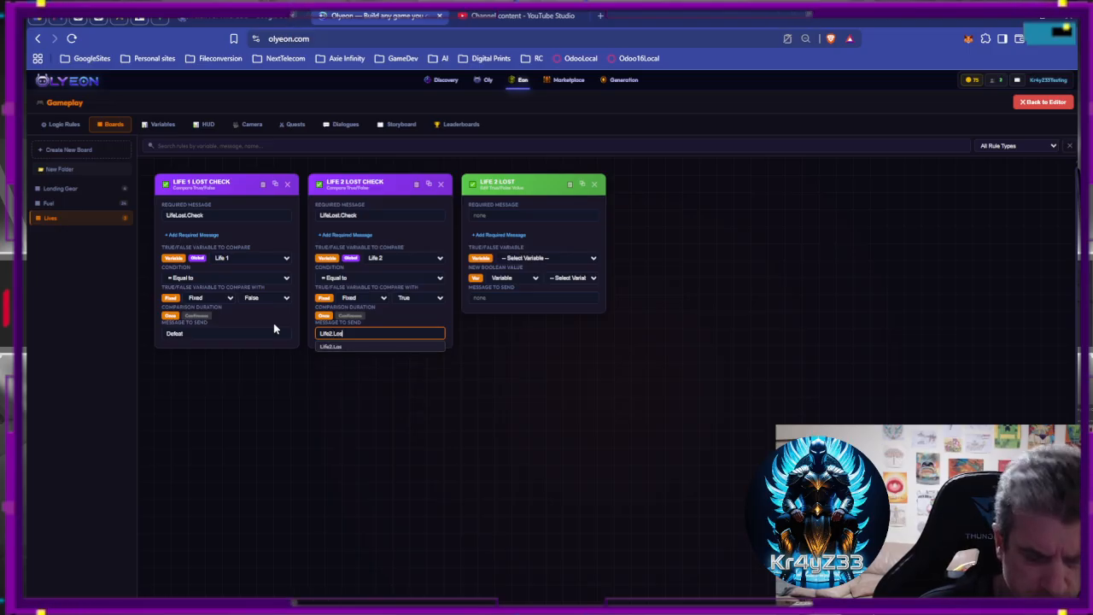
Have the LIFE 2 LOST CHECK rule send Life2.Lost and make that the required message of the LIFE 2 LOST rule.
{"action": "left_click", "coordinate": [339, 348]}
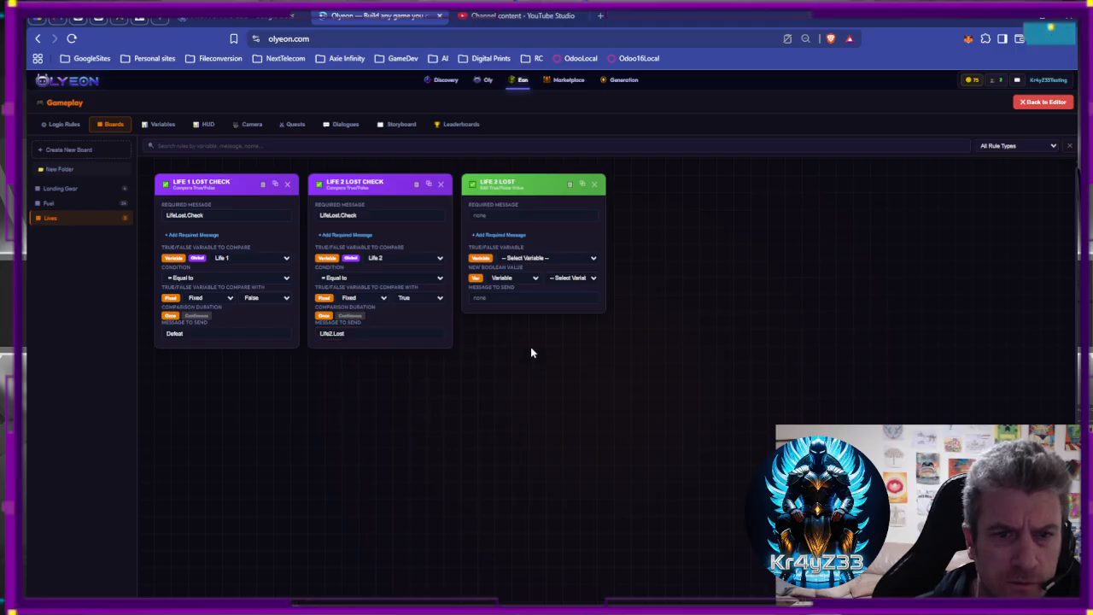
{"action": "left_click", "coordinate": [497, 216]}
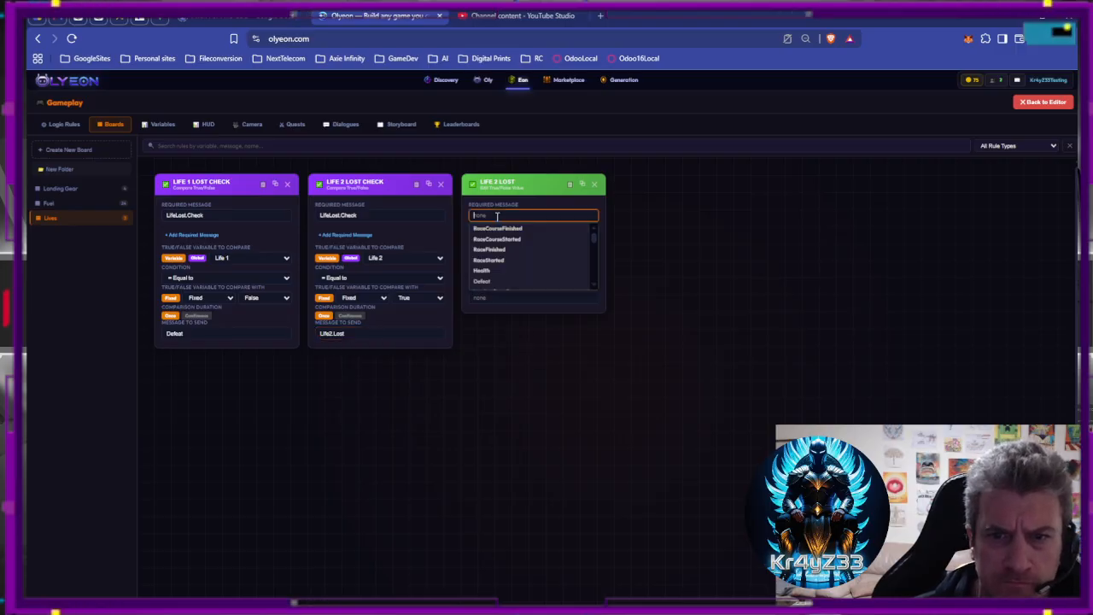
{"action": "type", "text": "Life2"}
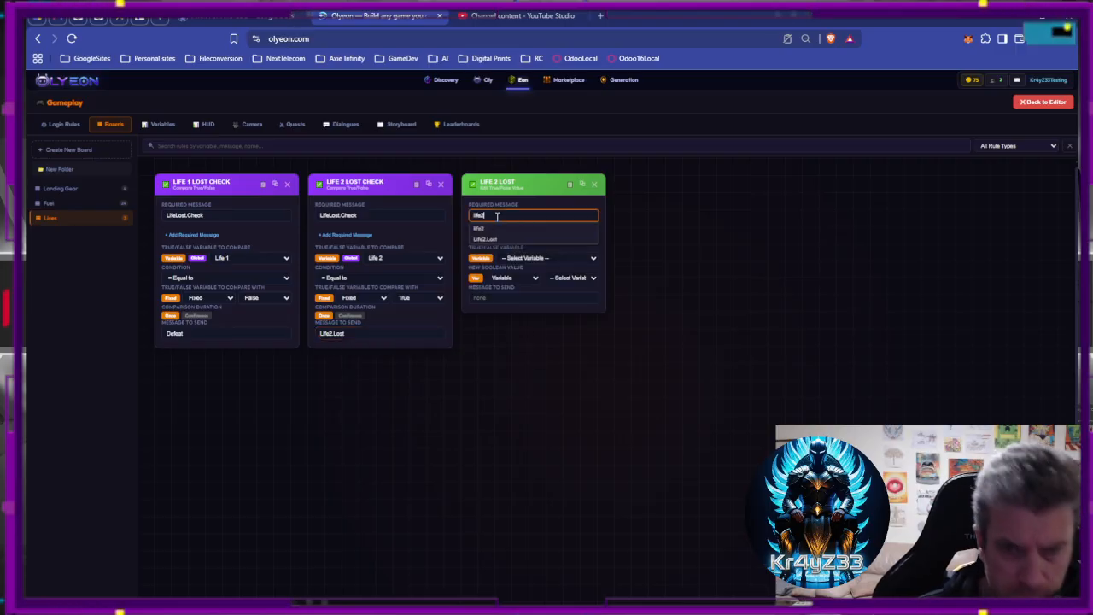
{"action": "left_click", "coordinate": [512, 239]}
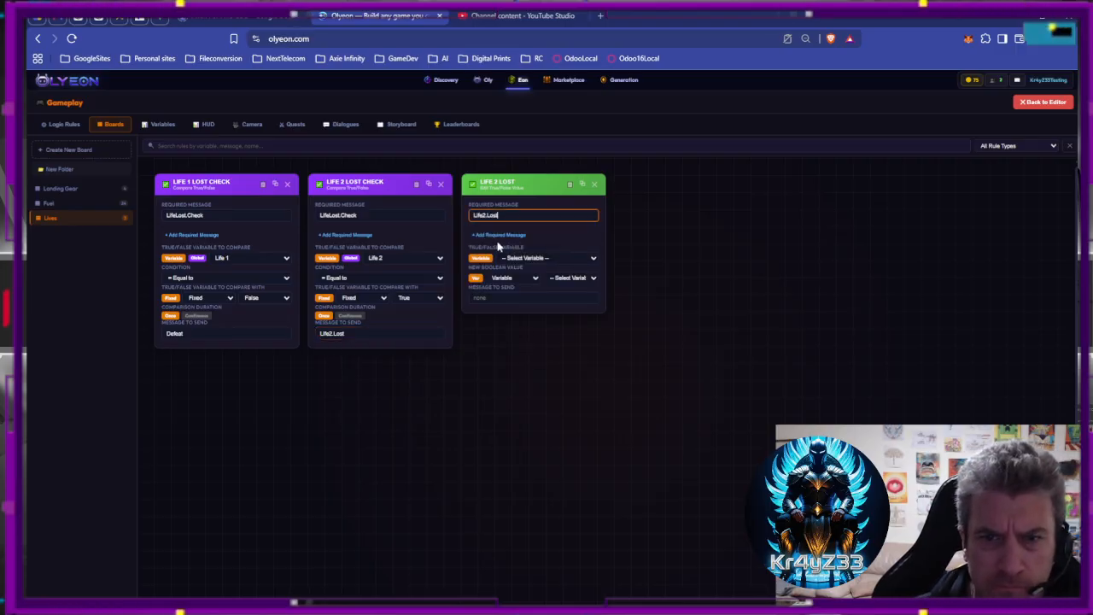
Make the LIFE 2 LOST rule set the Life 2 variable to the fixed value False.
{"action": "left_click", "coordinate": [540, 258]}
{"action": "left_click", "coordinate": [534, 322]}
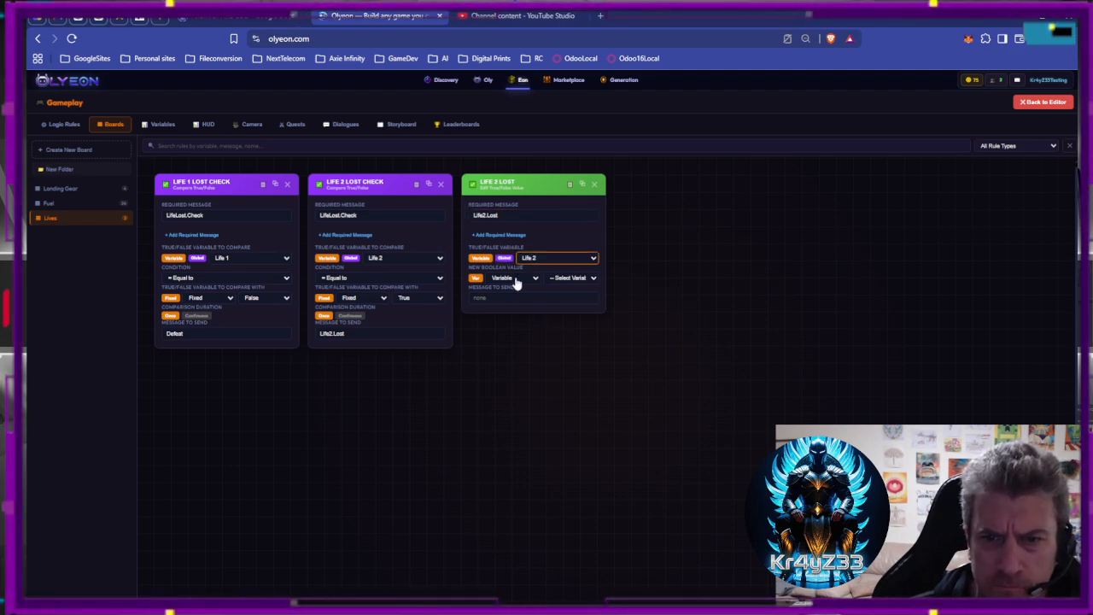
{"action": "left_click", "coordinate": [514, 281]}
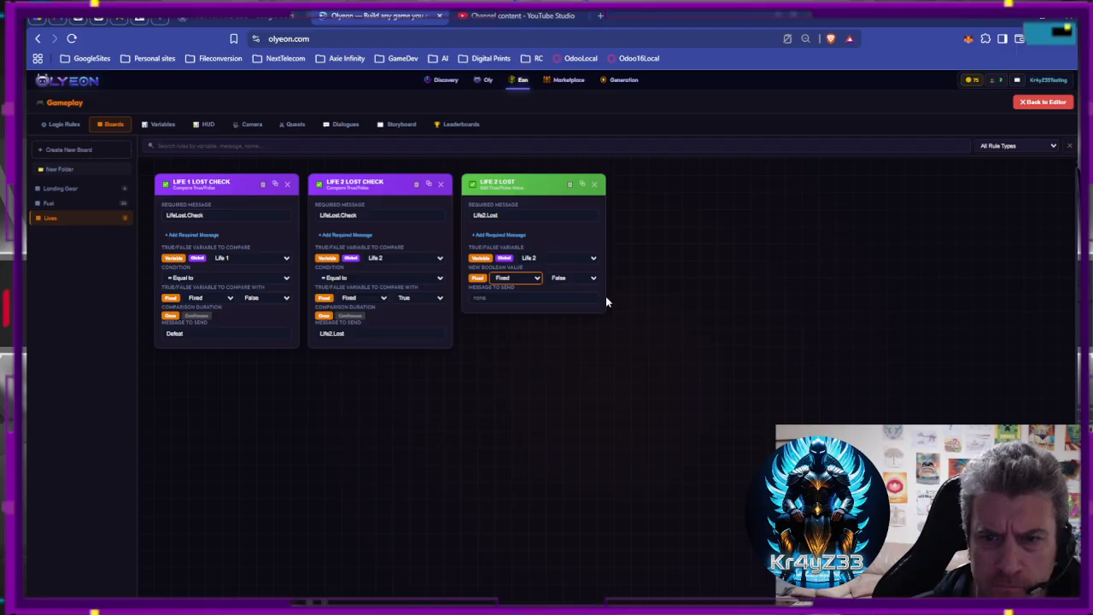
Set the message to send in the green Life 2 Lost rule to LifeLost.
{"action": "left_click", "coordinate": [573, 309]}
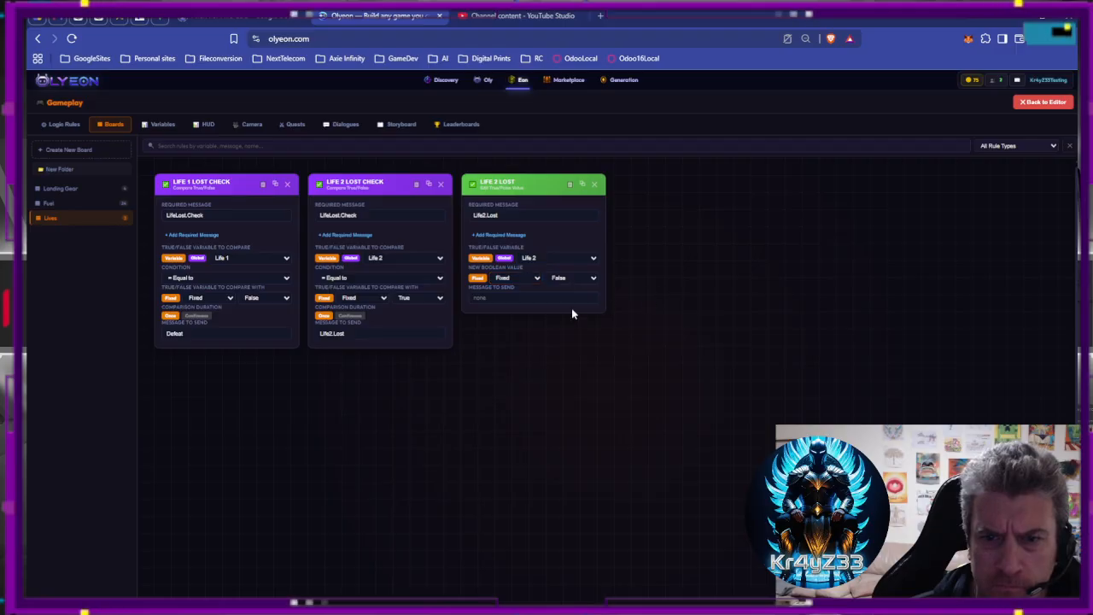
{"action": "left_click", "coordinate": [509, 298]}
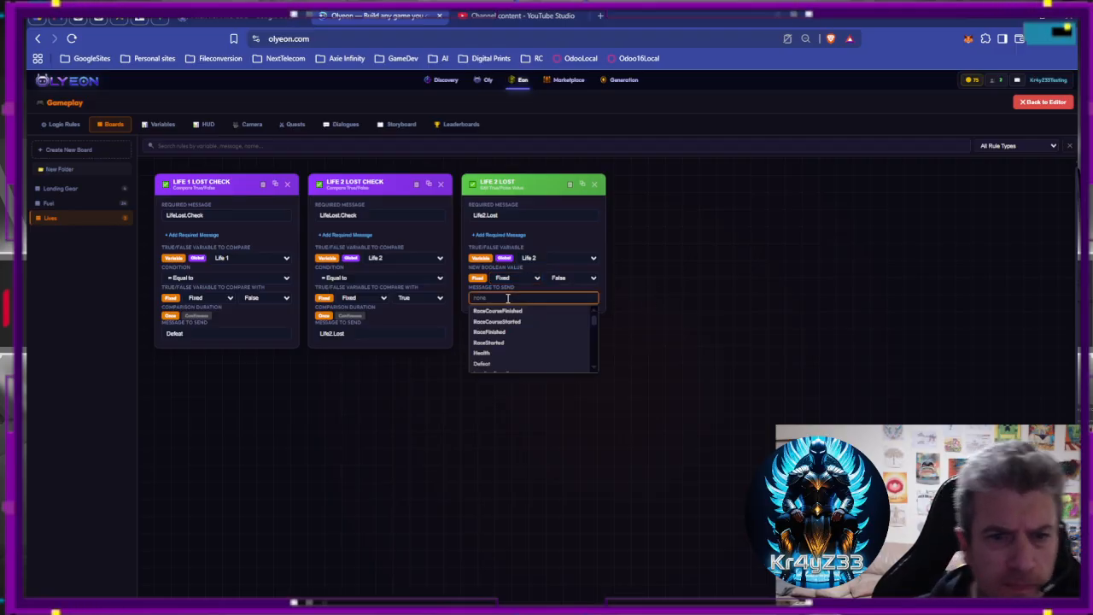
{"action": "type", "text": "Life"}
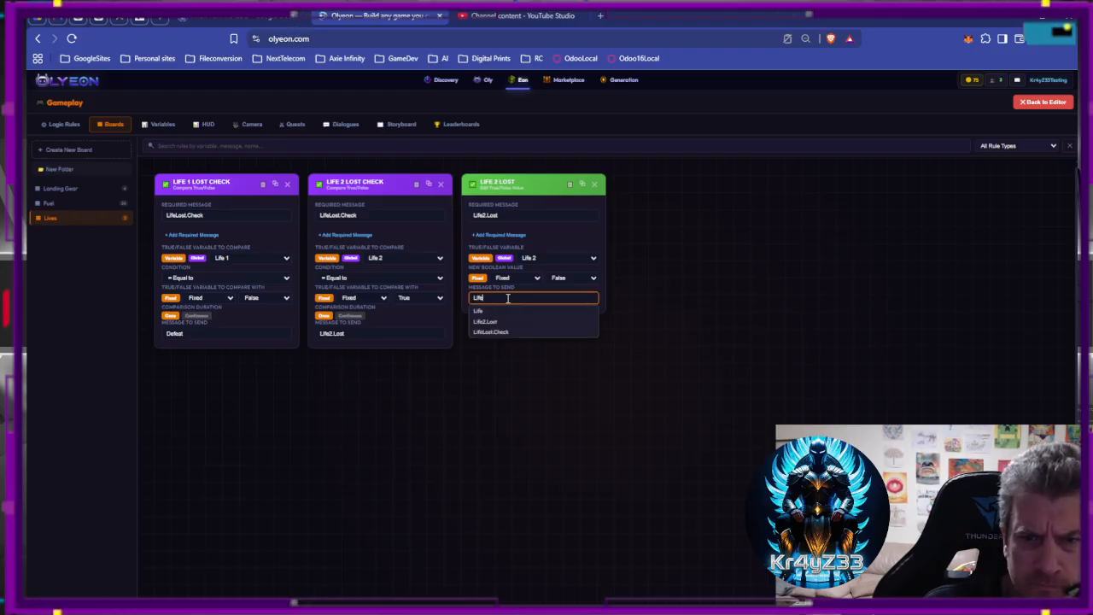
{"action": "type", "text": "Lost"}
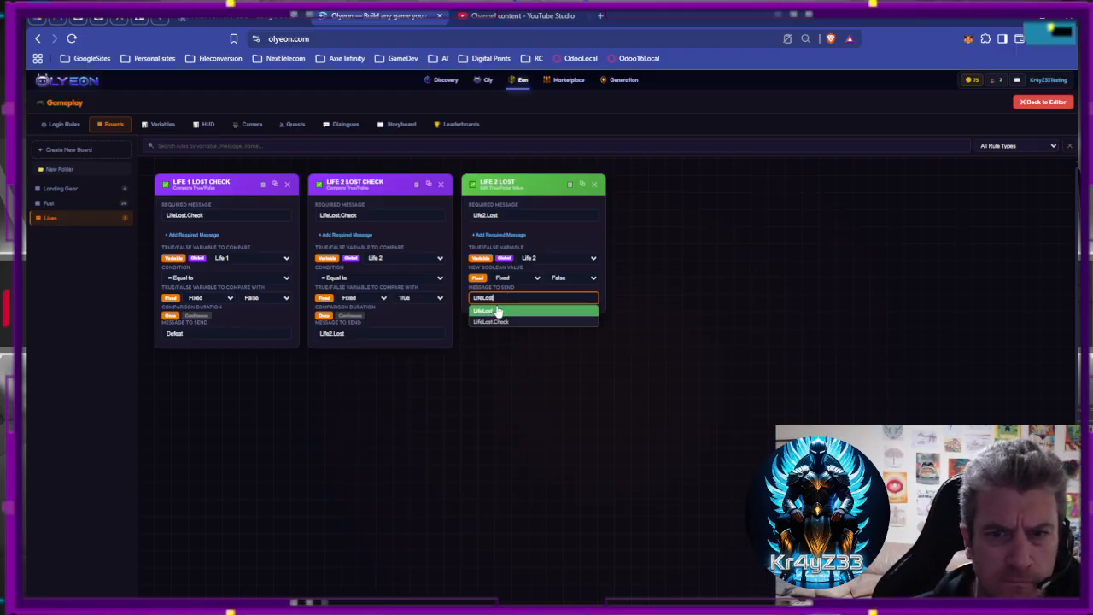
{"action": "left_click", "coordinate": [498, 312]}
{"action": "left_click", "coordinate": [656, 316]}
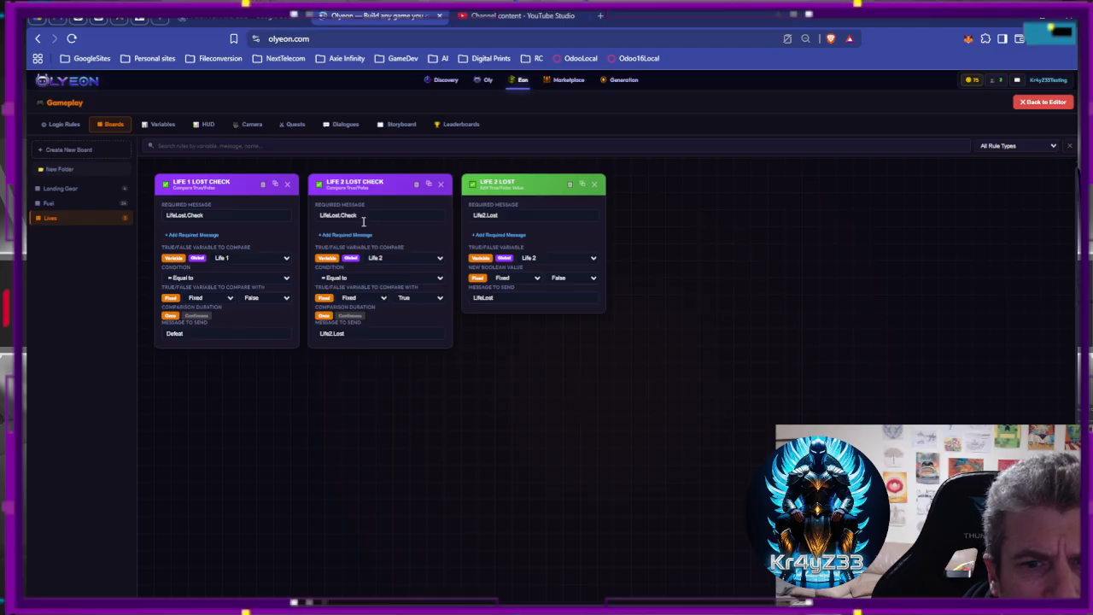
{"action": "left_click", "coordinate": [429, 185]}
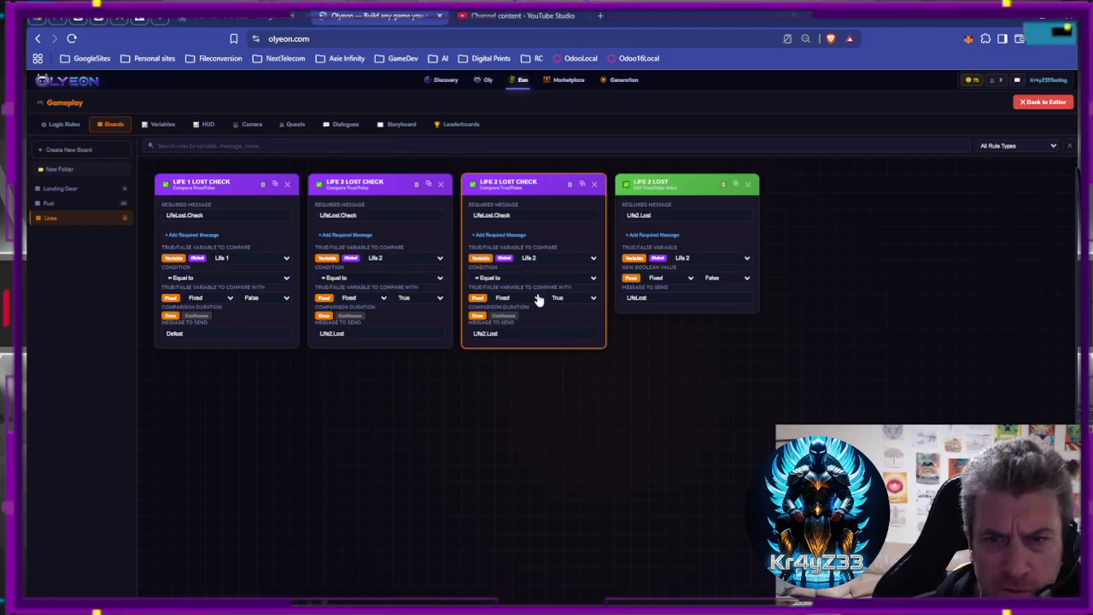
{"action": "left_click", "coordinate": [485, 333]}
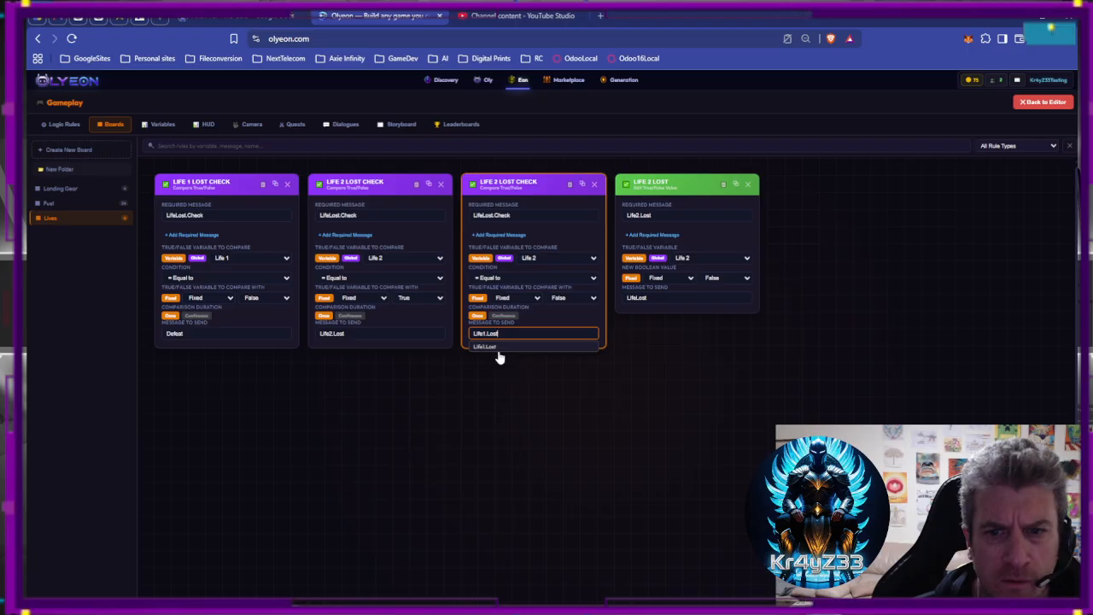
{"action": "left_click", "coordinate": [496, 348]}
{"action": "left_click", "coordinate": [532, 382]}
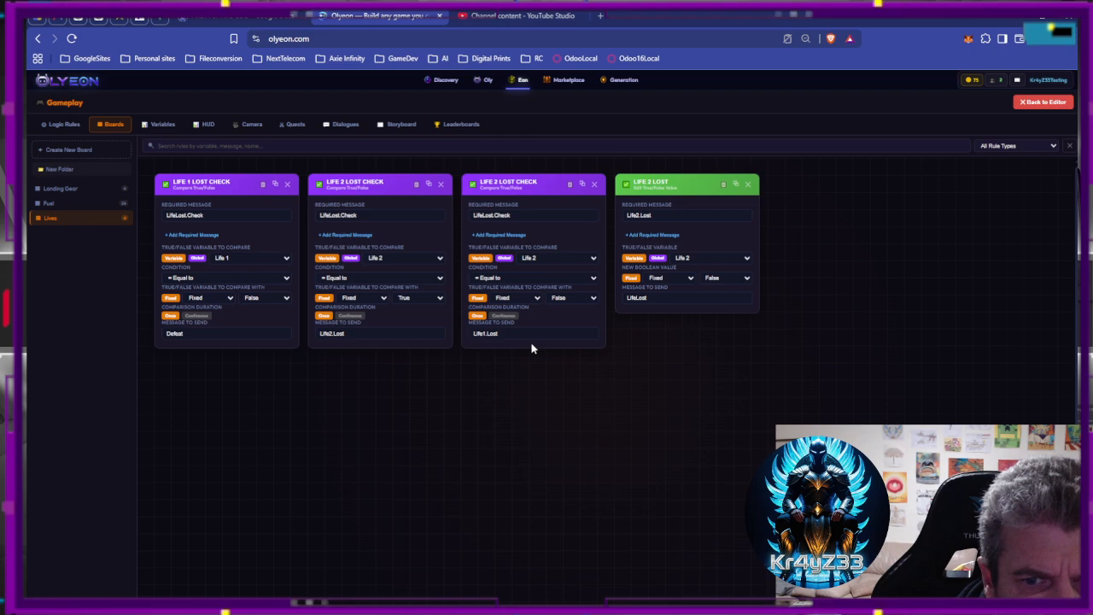
{"action": "left_click", "coordinate": [595, 183]}
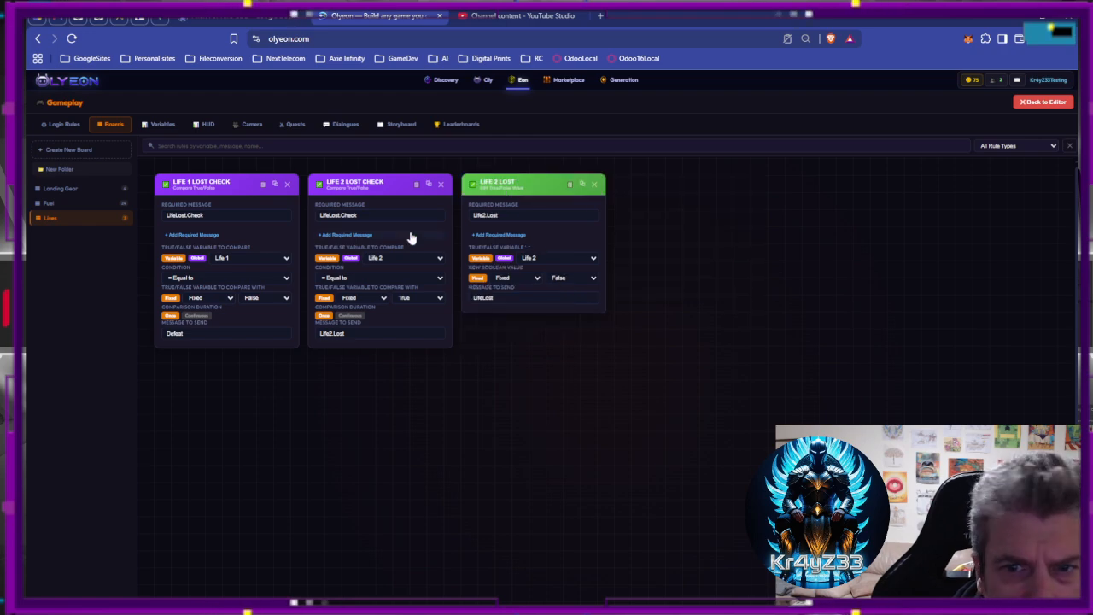
Set the true/false variable to compare in the Life 1 Lost Check rule to Life 2.
{"action": "left_click", "coordinate": [240, 265]}
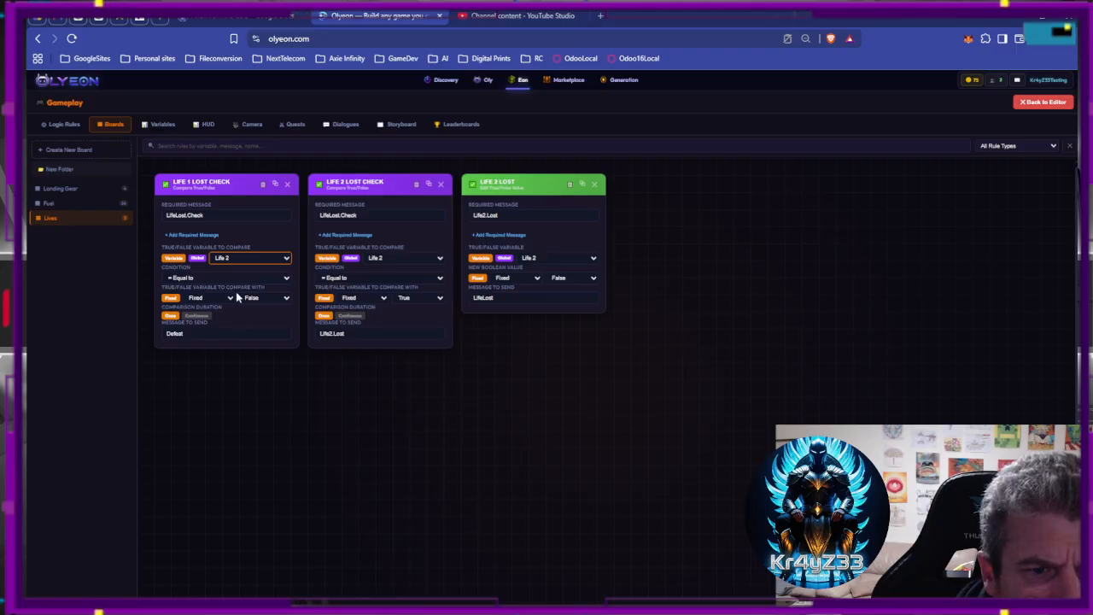
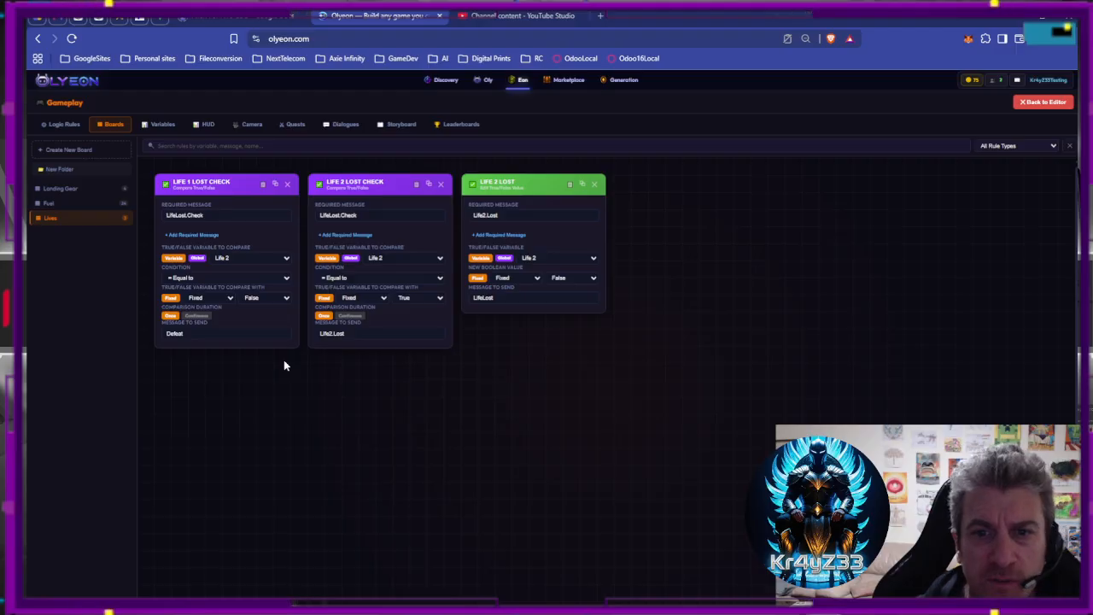
{"action": "left_click", "coordinate": [497, 298]}
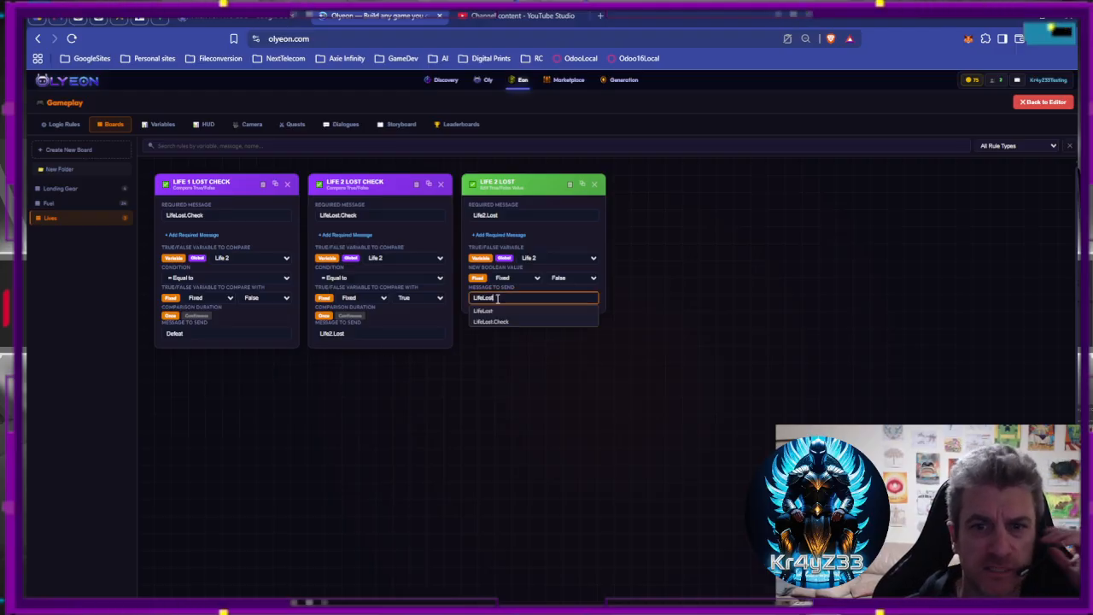
{"action": "left_click", "coordinate": [695, 310]}
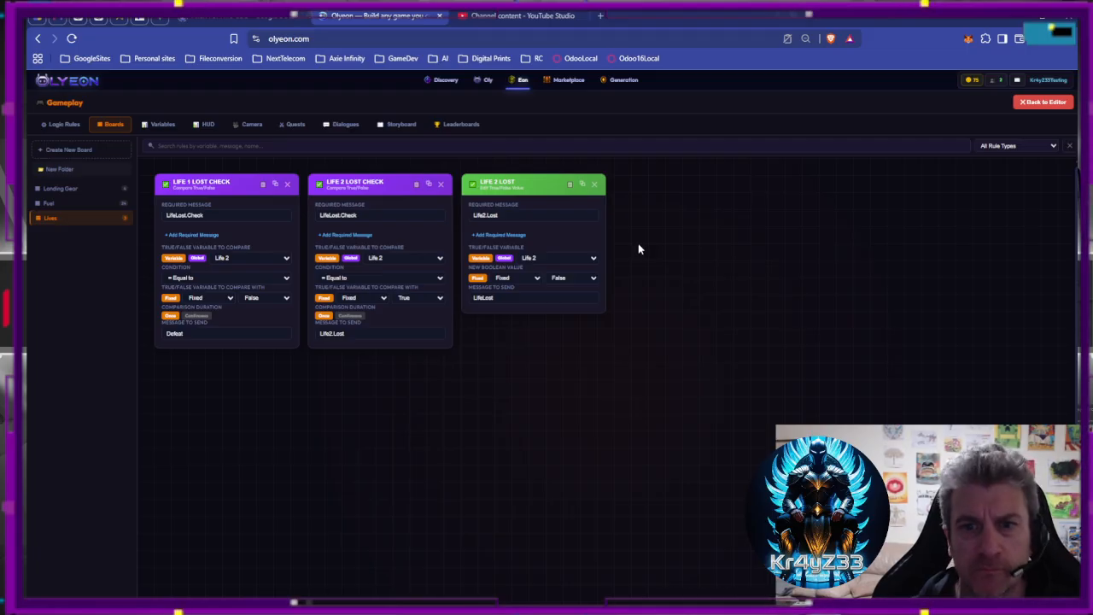
Return to the scene editor and place a box beside the green floor at about X -13.9, Y 1, Z -17.7.
{"action": "left_click", "coordinate": [1044, 102]}
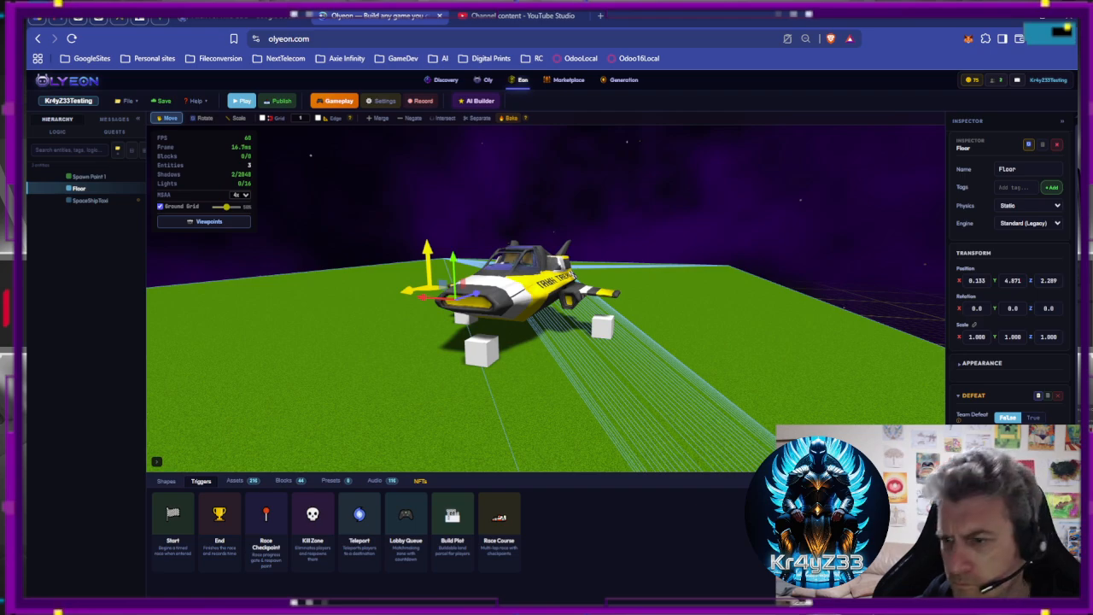
{"action": "left_click", "coordinate": [1009, 584]}
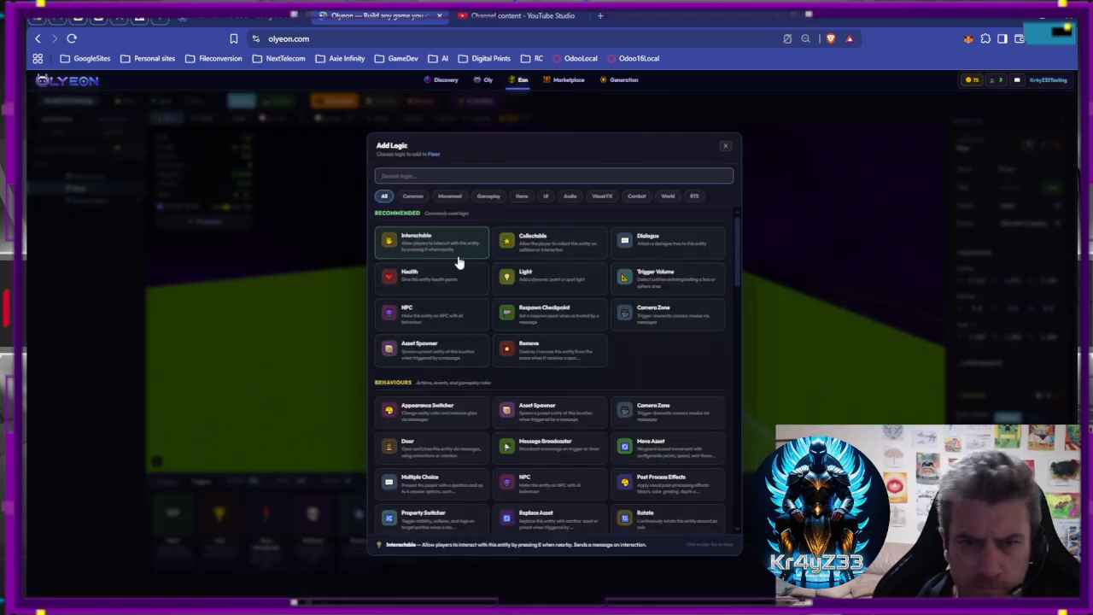
{"action": "left_click", "coordinate": [725, 145]}
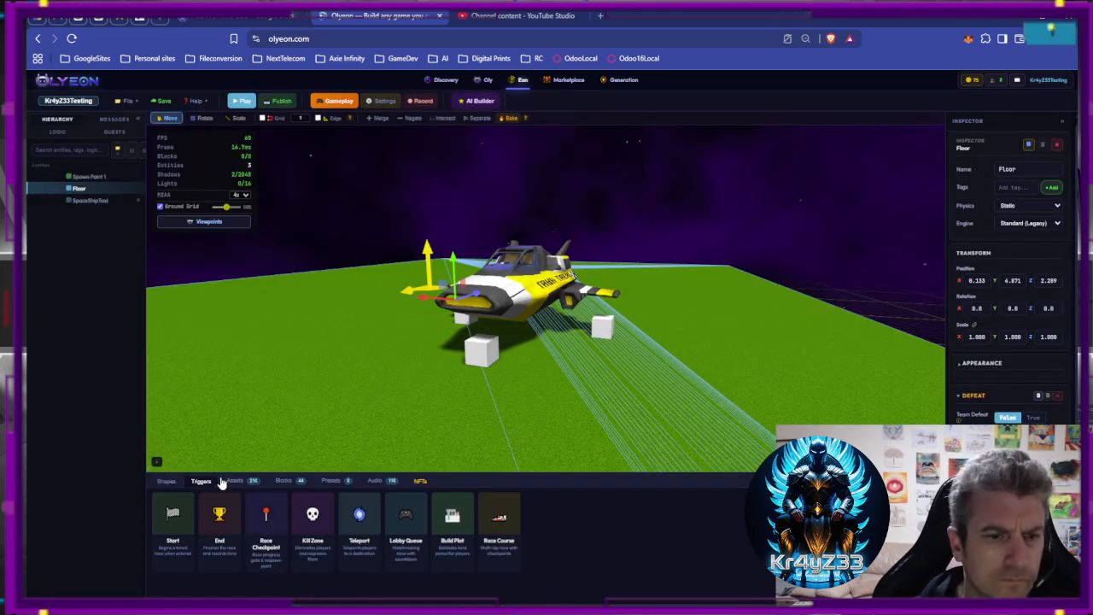
{"action": "left_click", "coordinate": [168, 481]}
{"action": "left_click", "coordinate": [218, 530]}
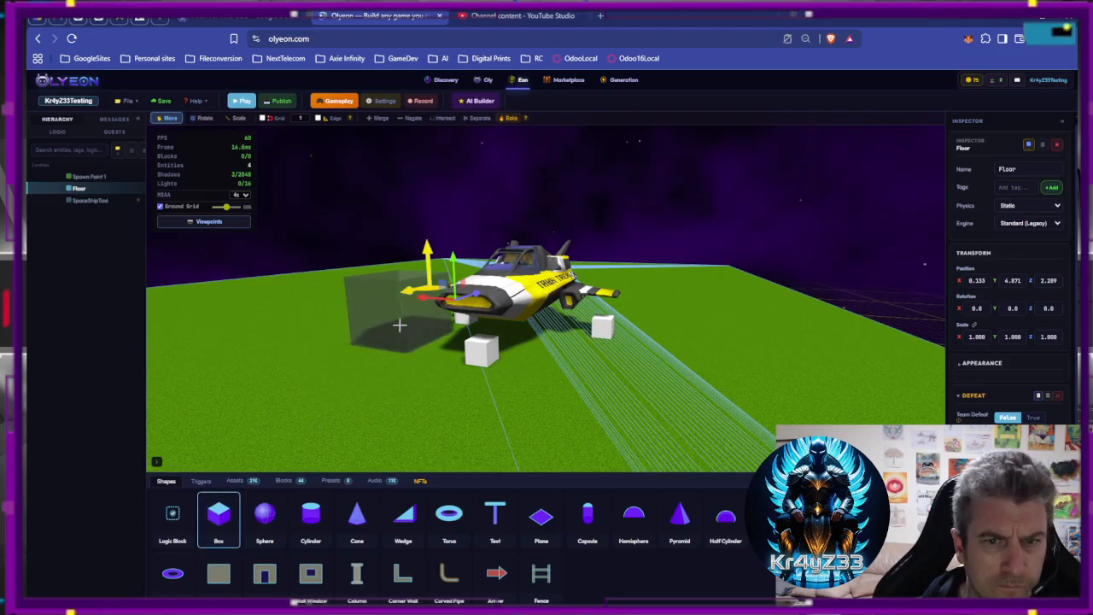
{"action": "scroll", "coordinate": [419, 333], "scroll_direction": "down", "scroll_amount": 5}
{"action": "left_click", "coordinate": [525, 347]}
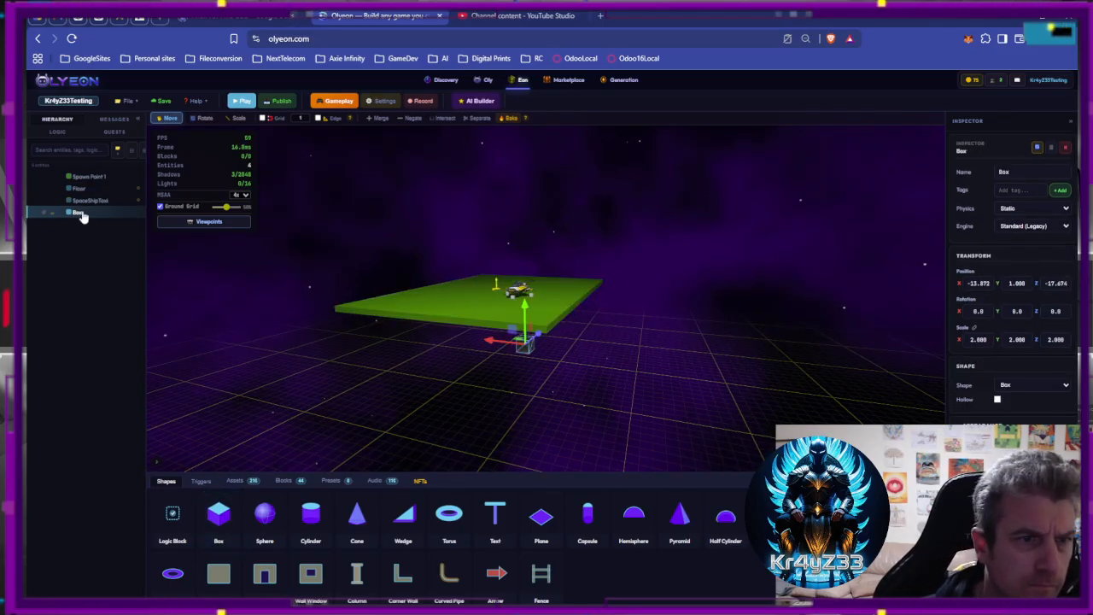
Rename the new box as LifeLostSound.
{"action": "double_click", "coordinate": [81, 213]}
{"action": "type", "text": "L"}
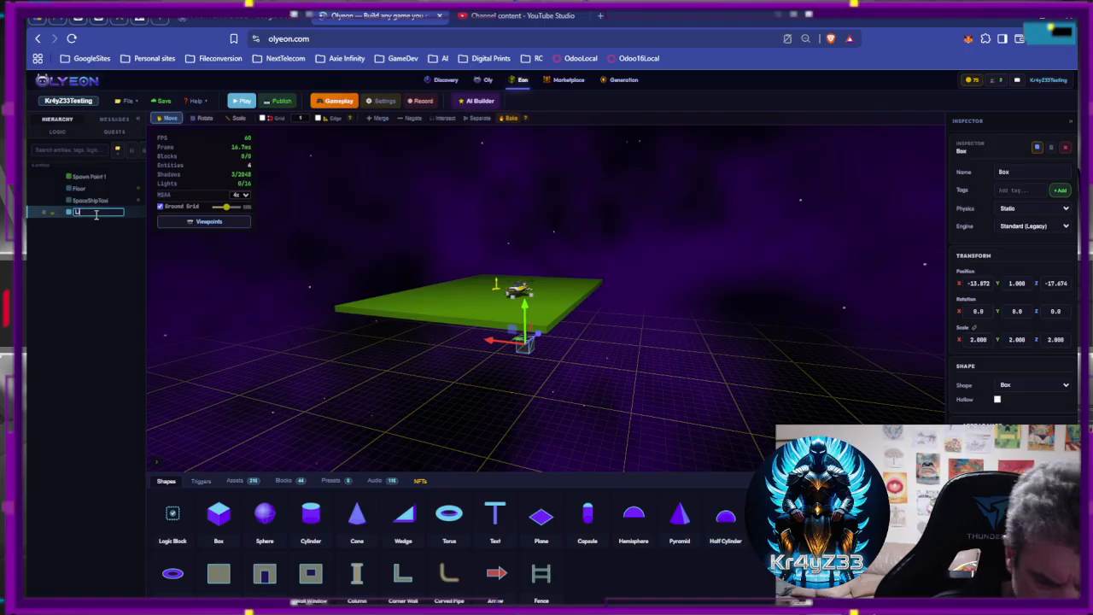
{"action": "type", "text": "ifeLostBou"}
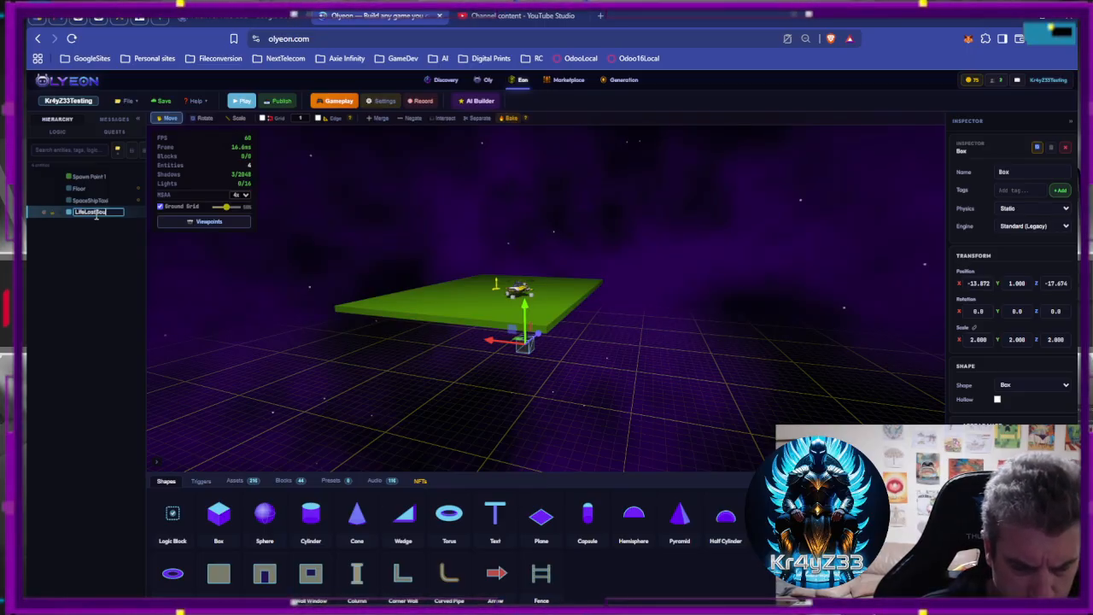
{"action": "type", "text": "nd"}
{"action": "key", "text": "Return"}
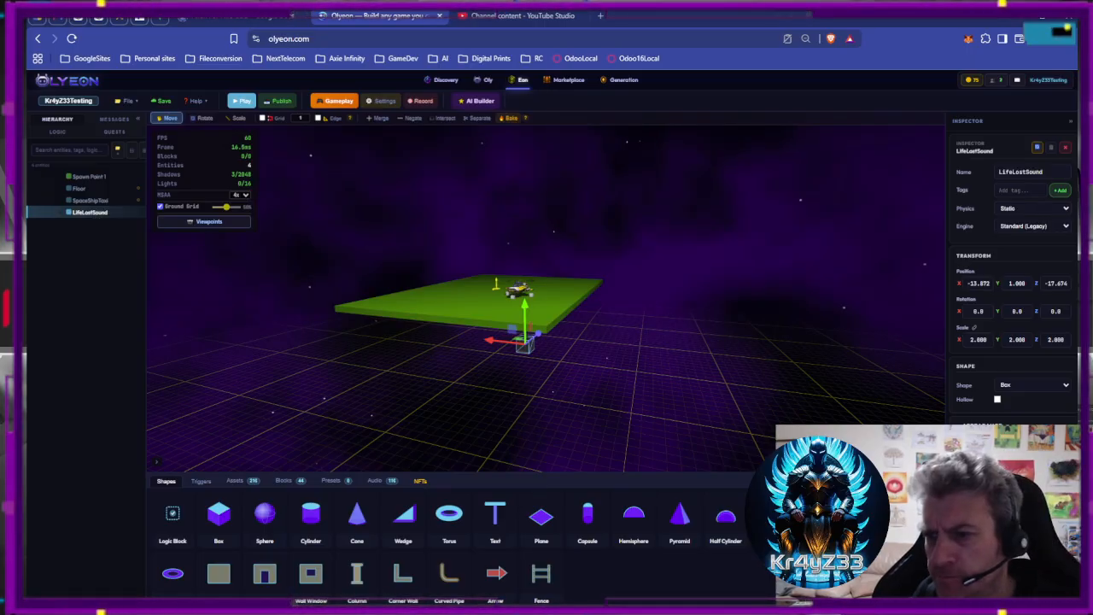
Add the Play Sound logic to the LifeLostSound box.
{"action": "left_click", "coordinate": [1011, 585]}
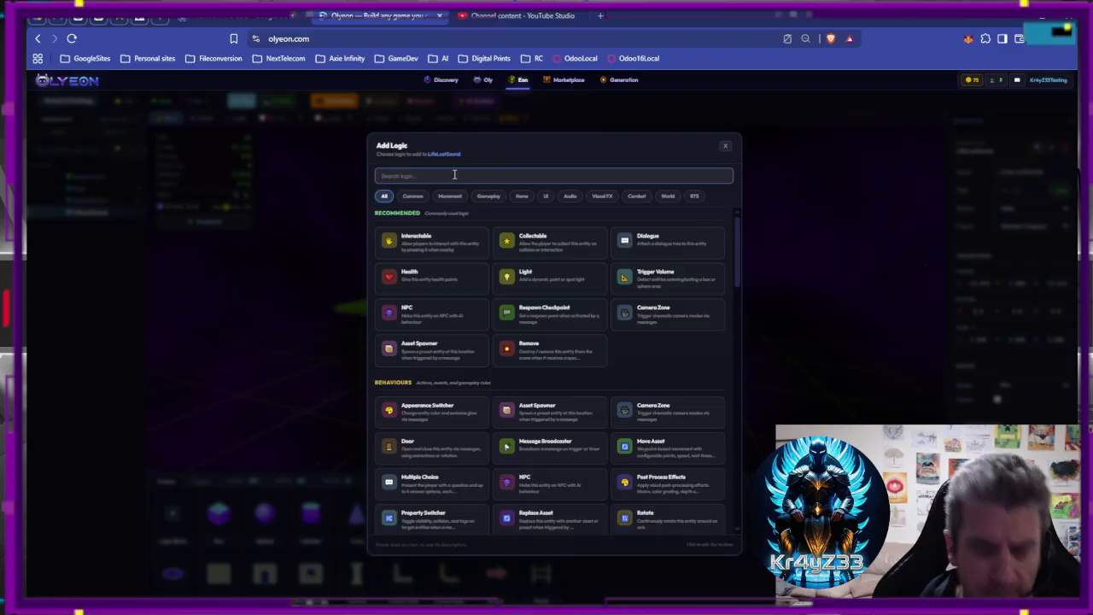
{"action": "type", "text": "play s"}
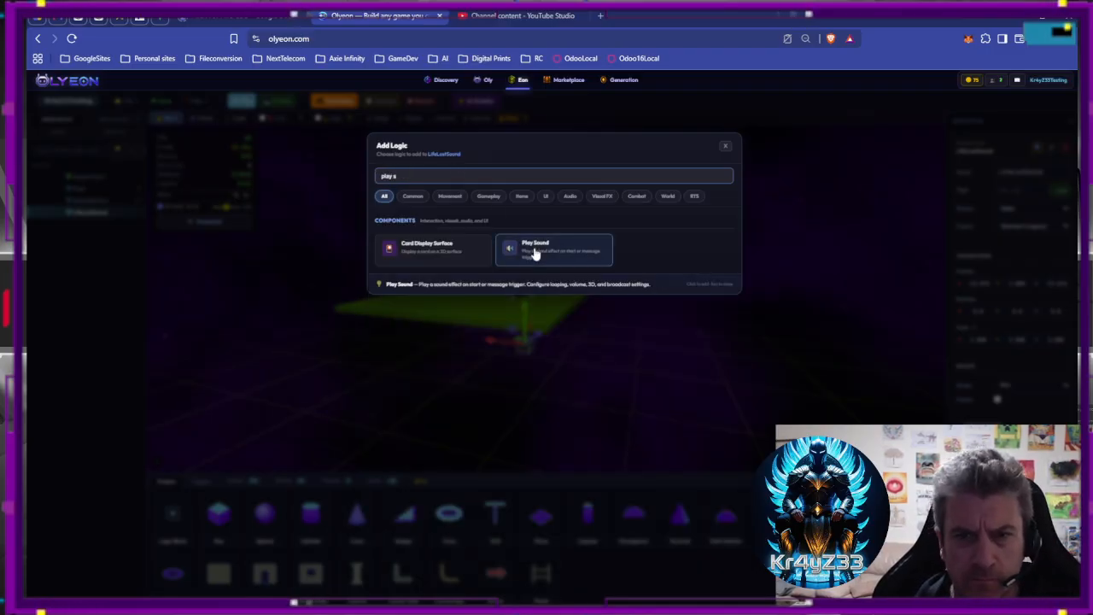
{"action": "left_click", "coordinate": [525, 247]}
Search the sounds for "thun" and assign Thunder_v8_wav as the sound to play on LifeLostSound.
{"action": "scroll", "coordinate": [1018, 220], "scroll_direction": "down", "scroll_amount": 5}
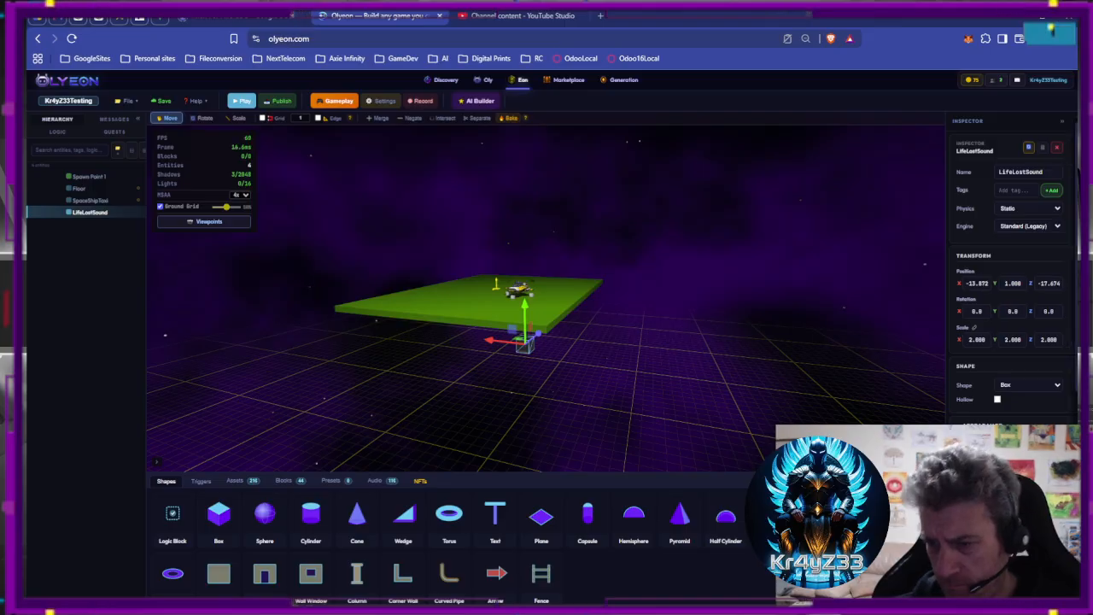
{"action": "scroll", "coordinate": [1019, 220], "scroll_direction": "up", "scroll_amount": 2}
{"action": "left_click", "coordinate": [1016, 254]}
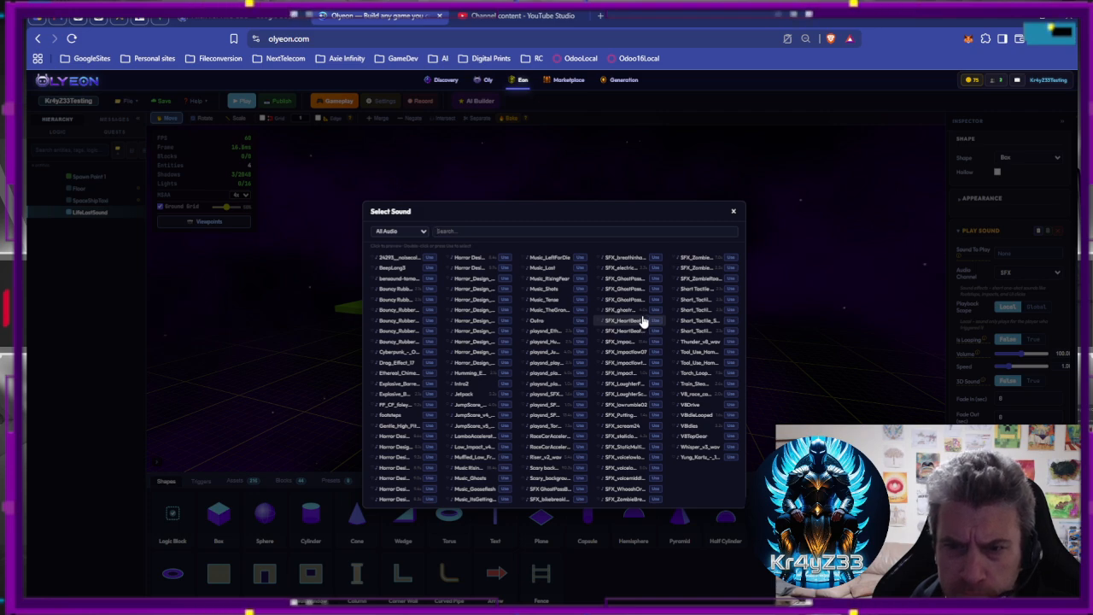
{"action": "left_click", "coordinate": [488, 232]}
{"action": "type", "text": "thun"}
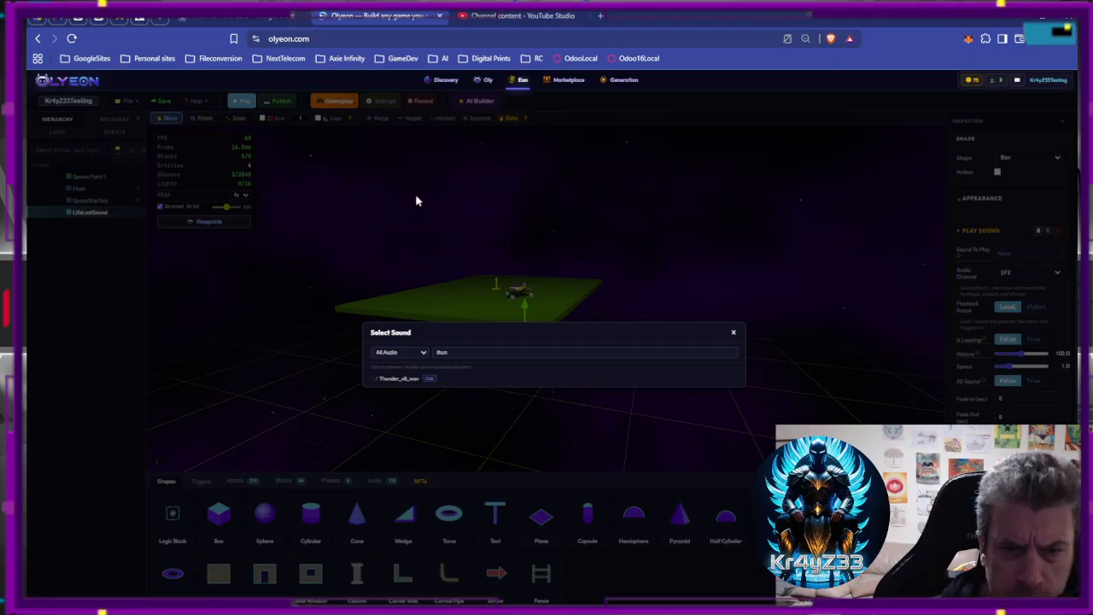
{"action": "double_click", "coordinate": [408, 379]}
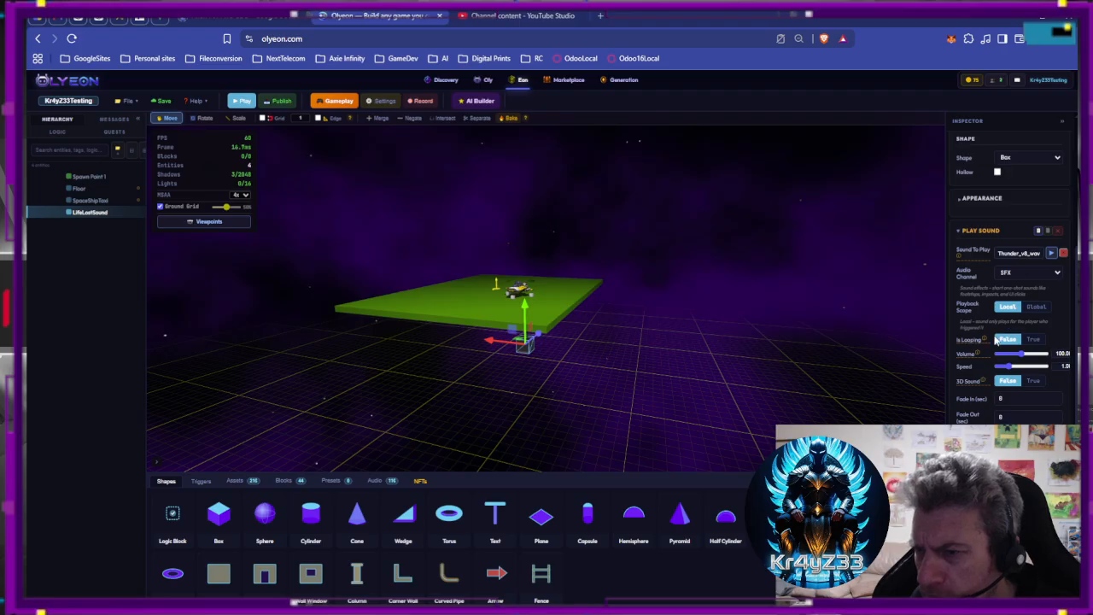
Set the sound's play condition to PlayOnMessage and add LifeLost as the message that plays it.
{"action": "scroll", "coordinate": [1008, 333], "scroll_direction": "down", "scroll_amount": 1}
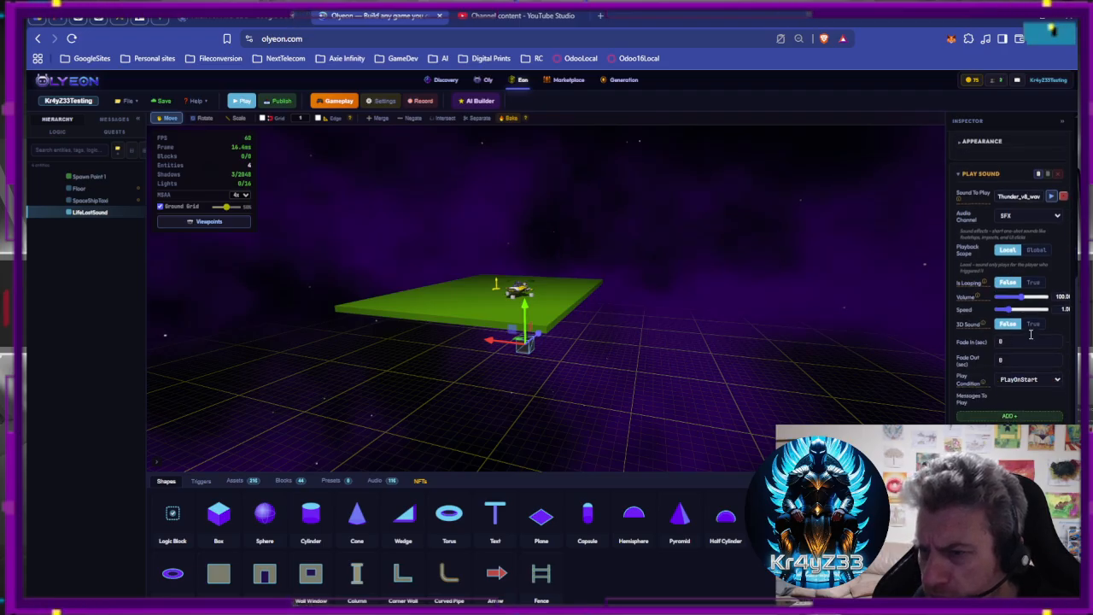
{"action": "left_click", "coordinate": [1019, 381]}
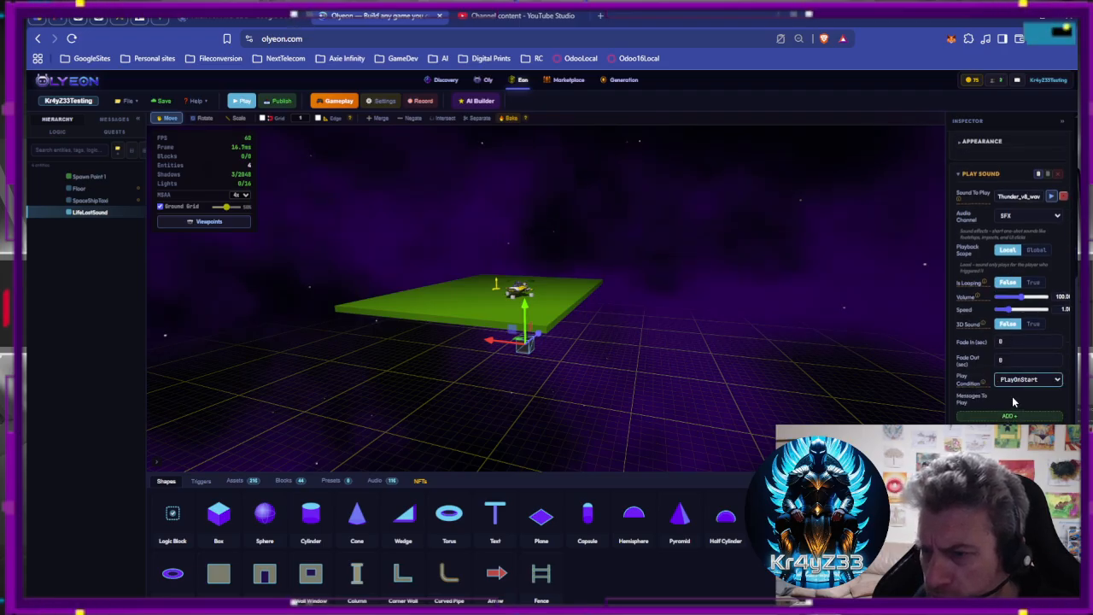
{"action": "left_click", "coordinate": [1014, 405]}
{"action": "left_click", "coordinate": [994, 417]}
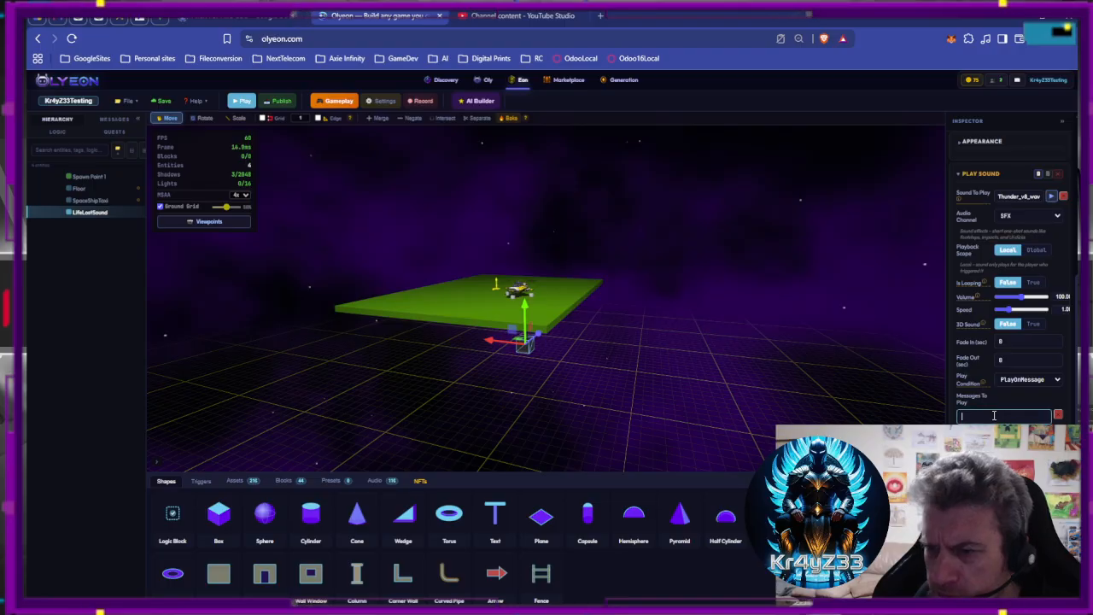
{"action": "type", "text": "Life"}
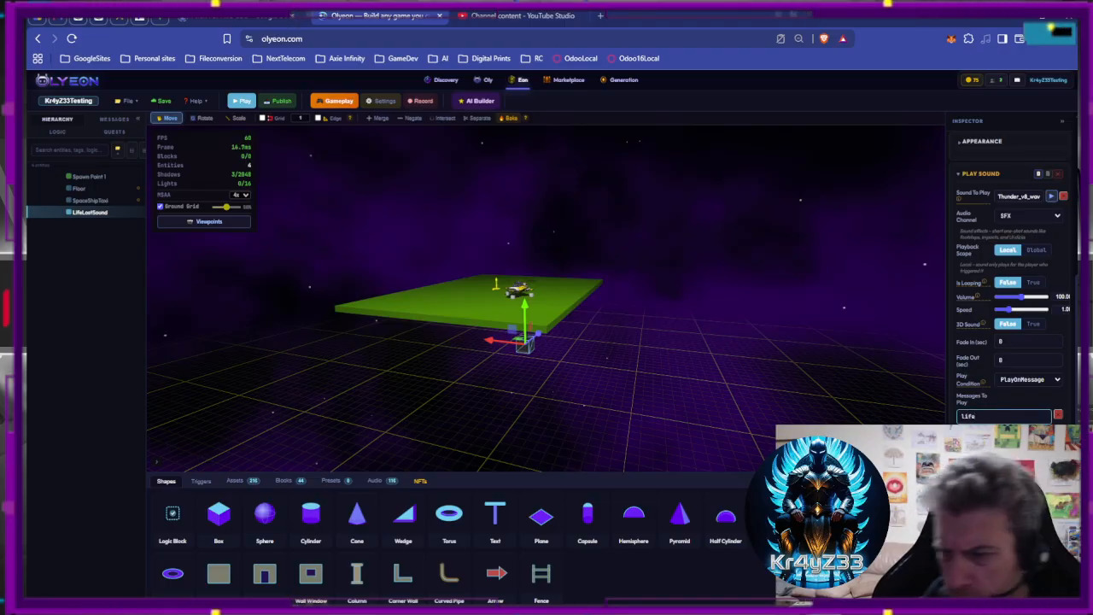
{"action": "type", "text": "Lost"}
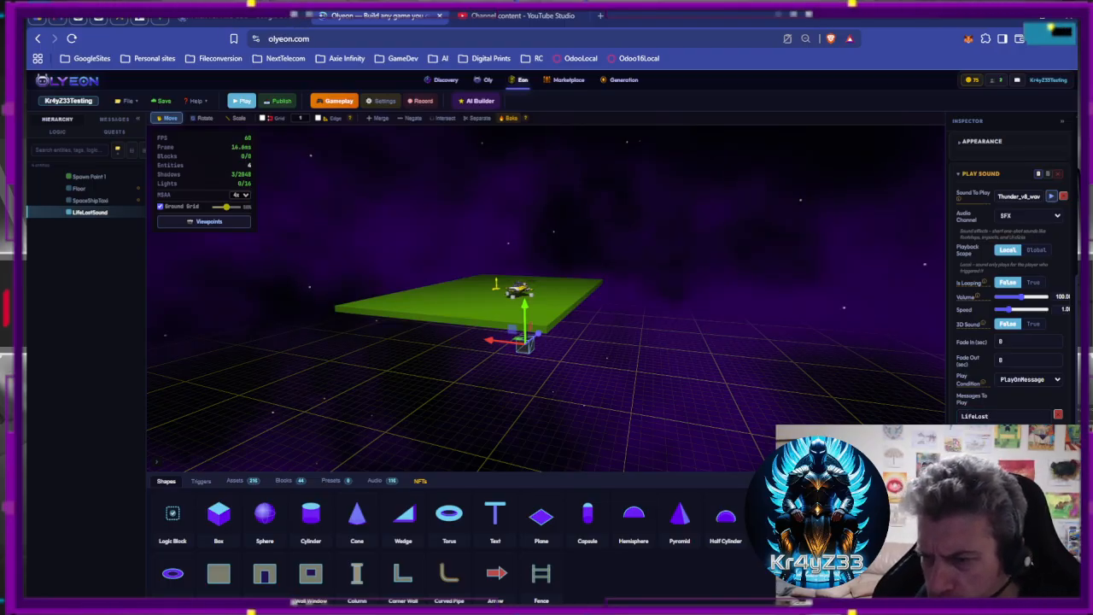
{"action": "scroll", "coordinate": [1005, 411], "scroll_direction": "up", "scroll_amount": 5}
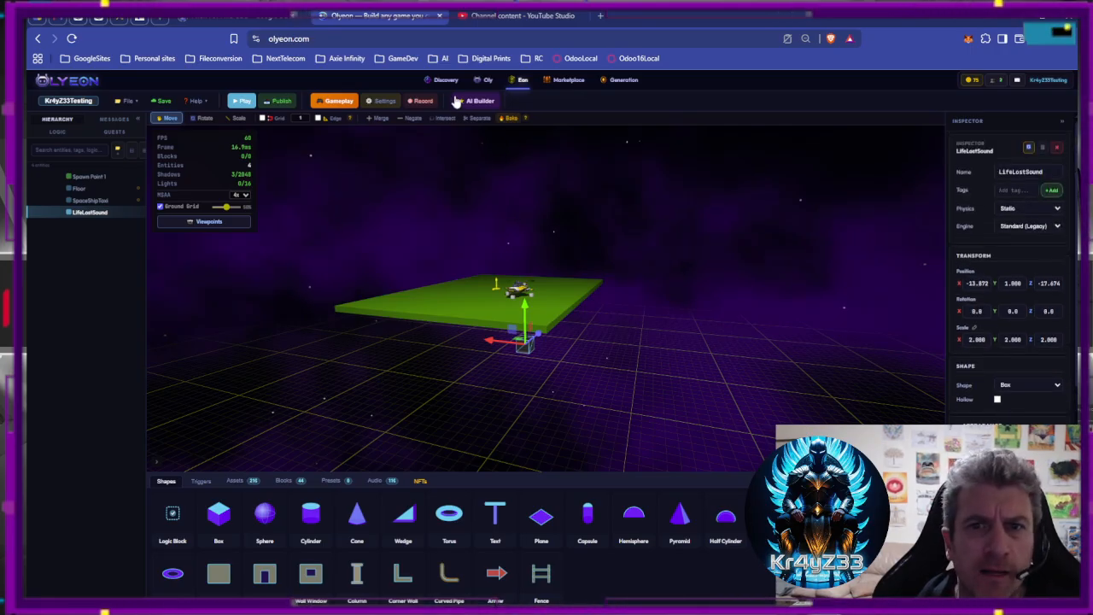
Open the gameplay HUD layout to examine the variables displayed in the preview.
{"action": "left_click", "coordinate": [371, 102]}
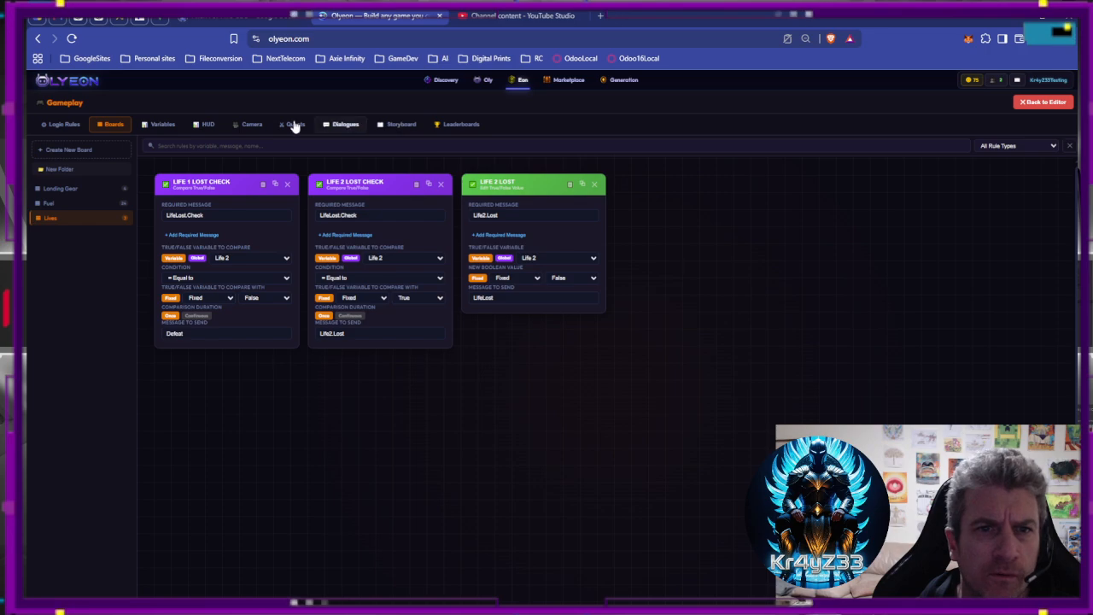
{"action": "left_click", "coordinate": [207, 125]}
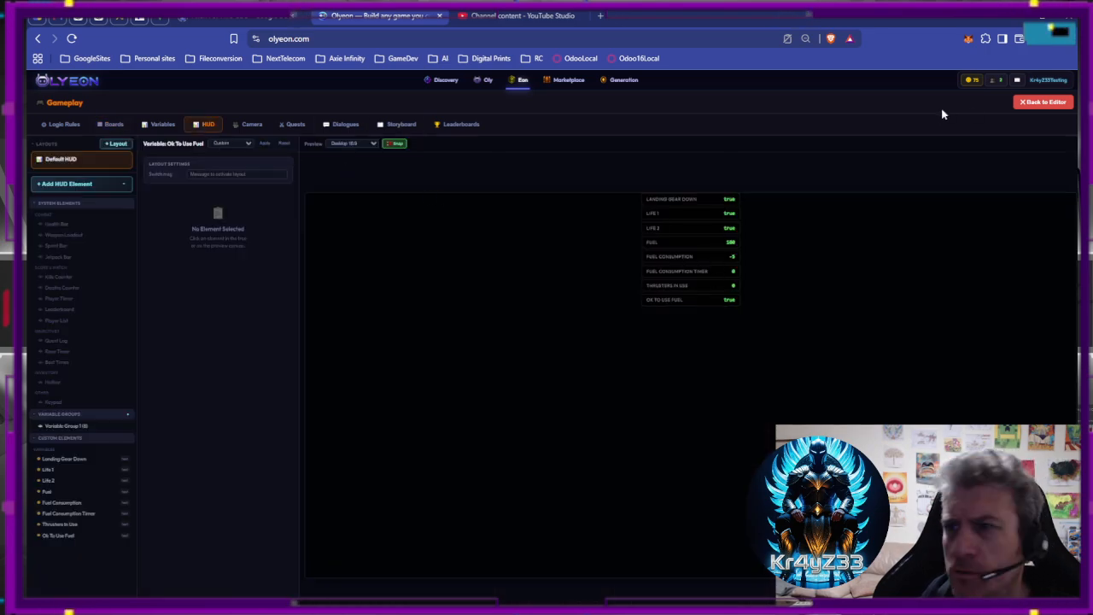
Return from the gameplay HUD layout to the scene editor and save the project.
{"action": "left_click", "coordinate": [1056, 102]}
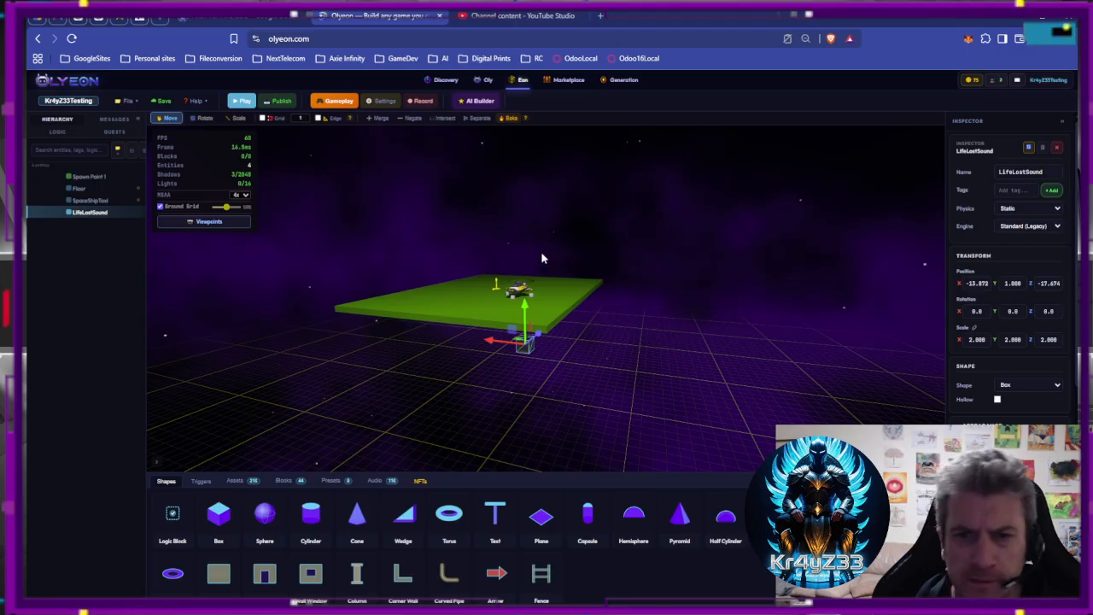
{"action": "left_click", "coordinate": [162, 101]}
{"action": "scroll", "coordinate": [541, 276], "scroll_direction": "up", "scroll_amount": 5}
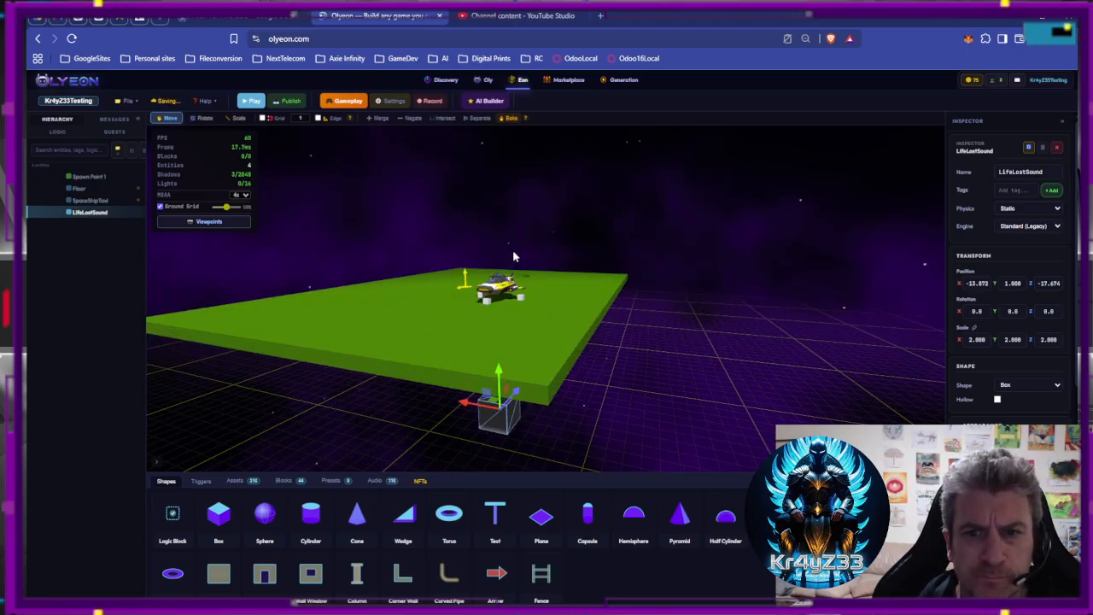
{"action": "left_click_drag", "start_coordinate": [541, 276], "coordinate": [628, 286]}
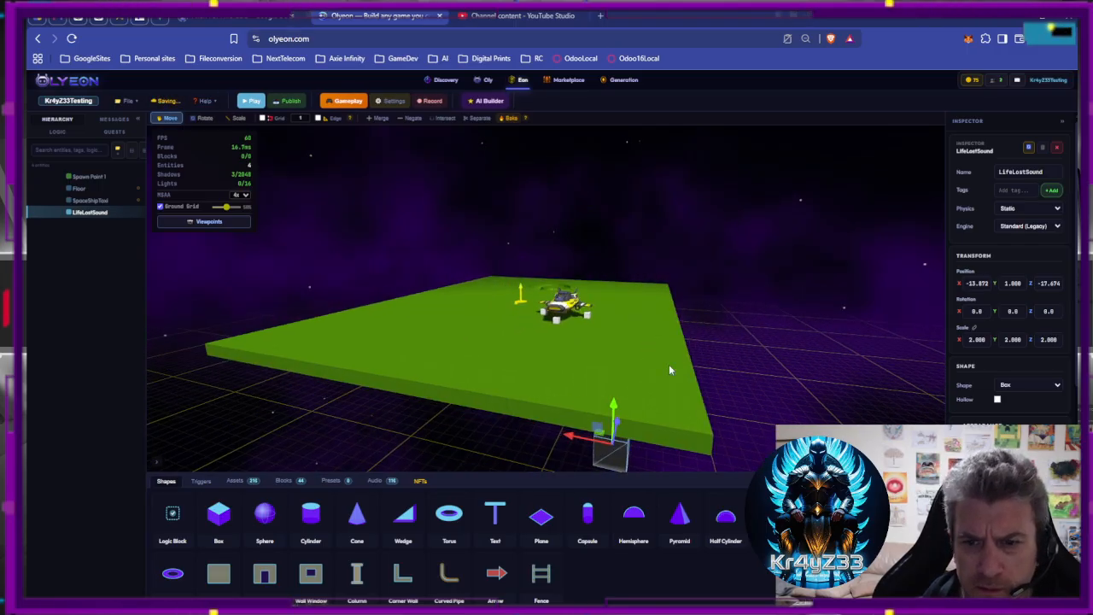
Turn off Visible and Cast Shadows in the appearance settings of the LifeLostSound box.
{"action": "scroll", "coordinate": [980, 412], "scroll_direction": "down", "scroll_amount": 1}
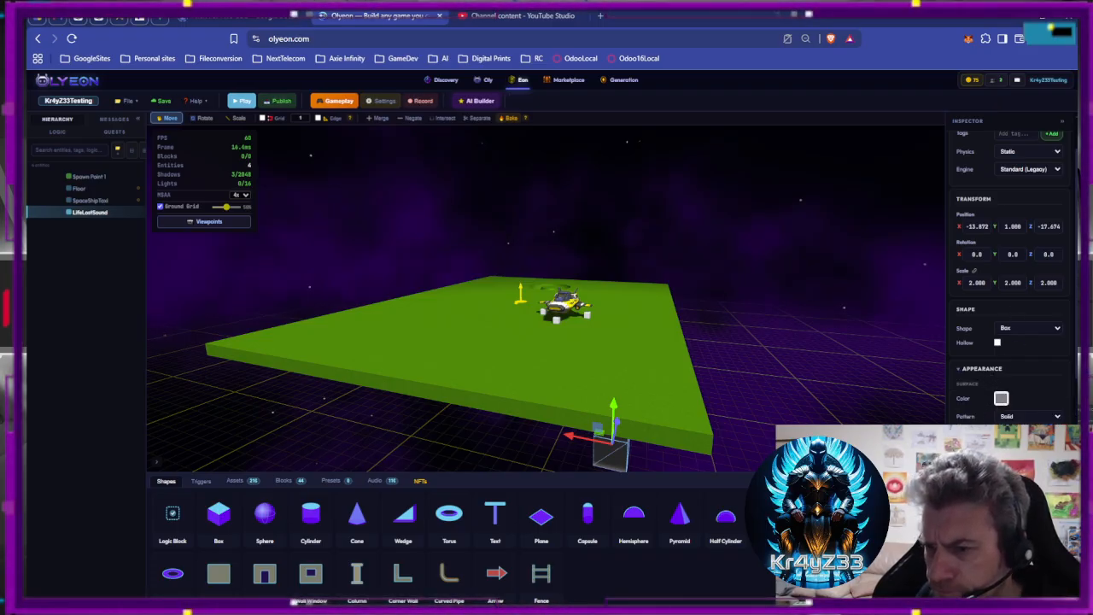
{"action": "left_click", "coordinate": [974, 368]}
{"action": "scroll", "coordinate": [962, 393], "scroll_direction": "down", "scroll_amount": 1}
{"action": "left_click", "coordinate": [960, 380]}
{"action": "left_click", "coordinate": [959, 370]}
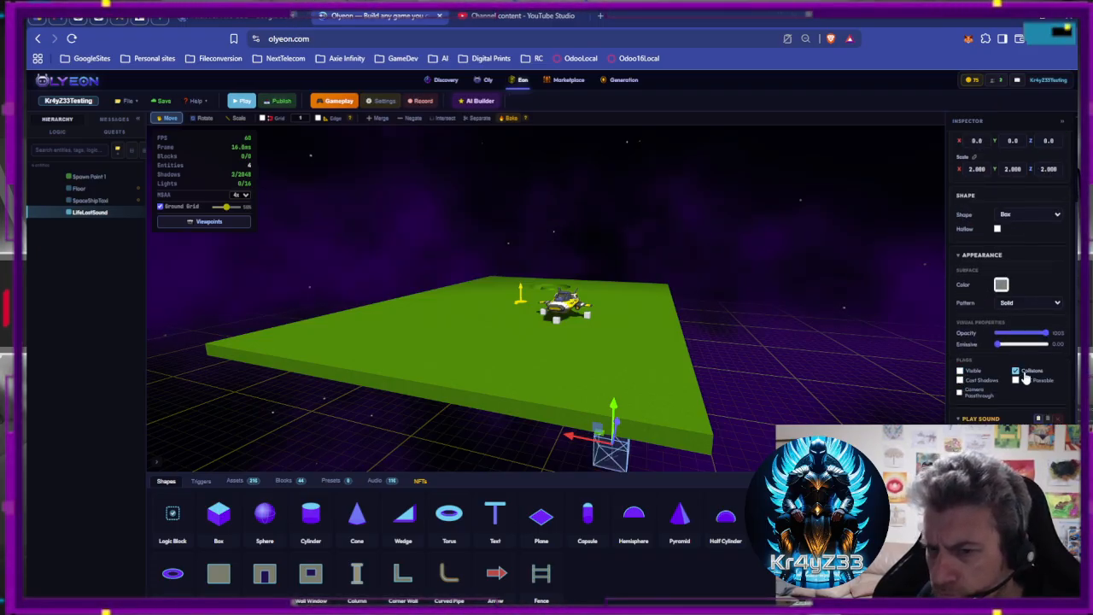
Move the LifeLostSound box slightly away from the floor's edge, disable its collisions and save the project.
{"action": "key", "text": "s"}
{"action": "key", "text": "a"}
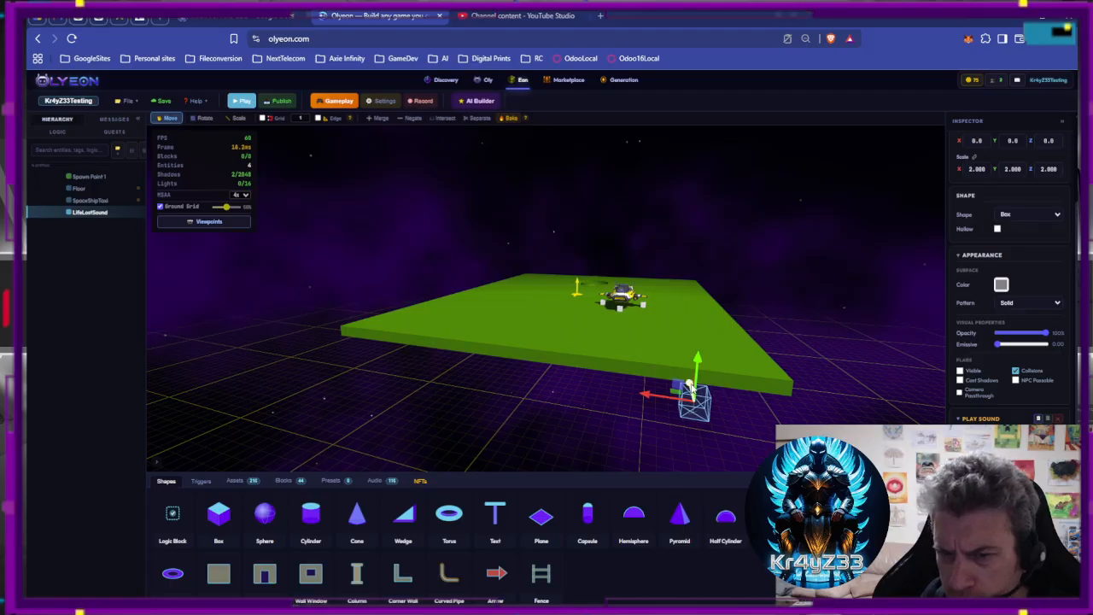
{"action": "left_click_drag", "start_coordinate": [689, 386], "coordinate": [899, 385]}
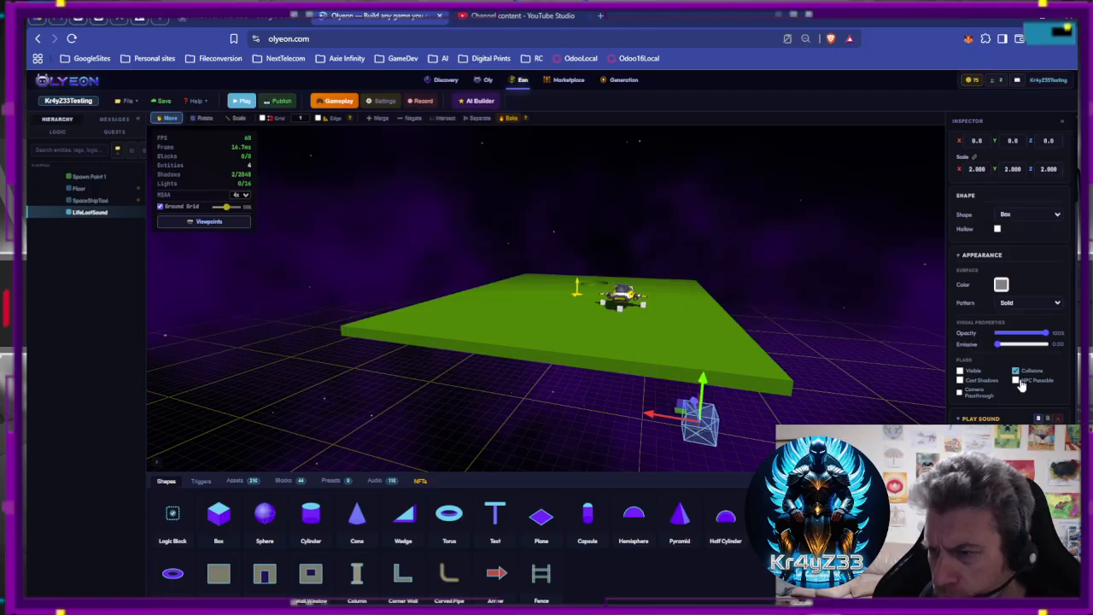
{"action": "key", "text": "a"}
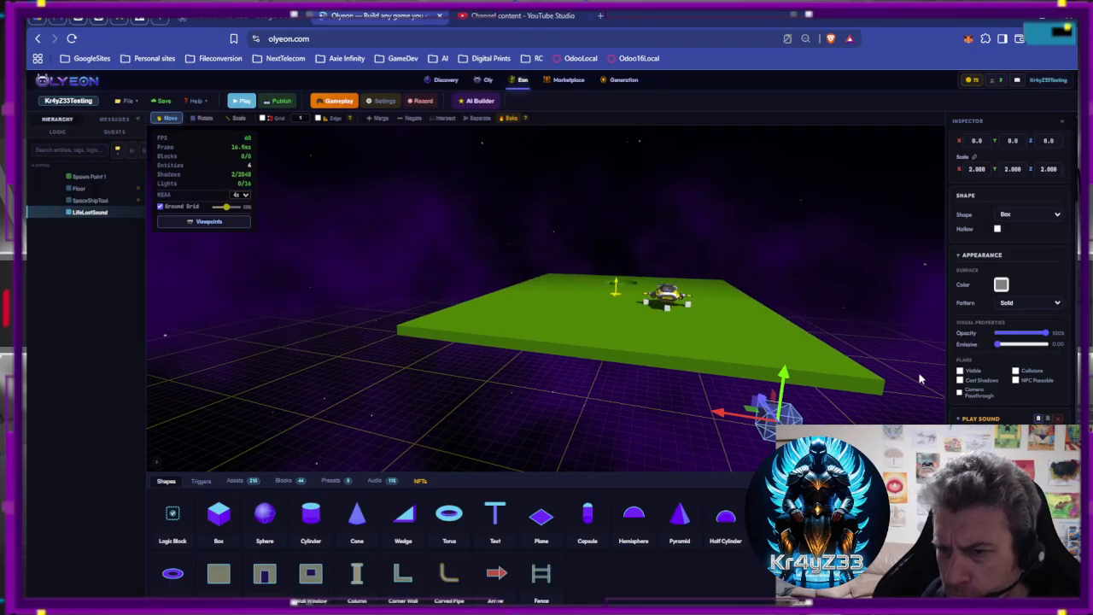
{"action": "left_click", "coordinate": [162, 101]}
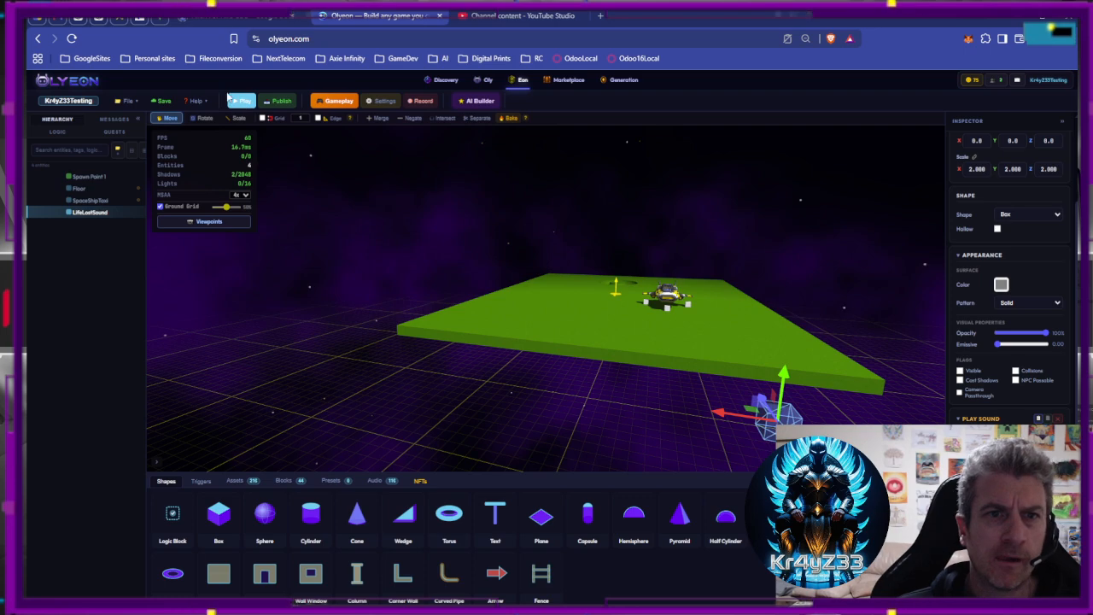
{"action": "left_click", "coordinate": [240, 101]}
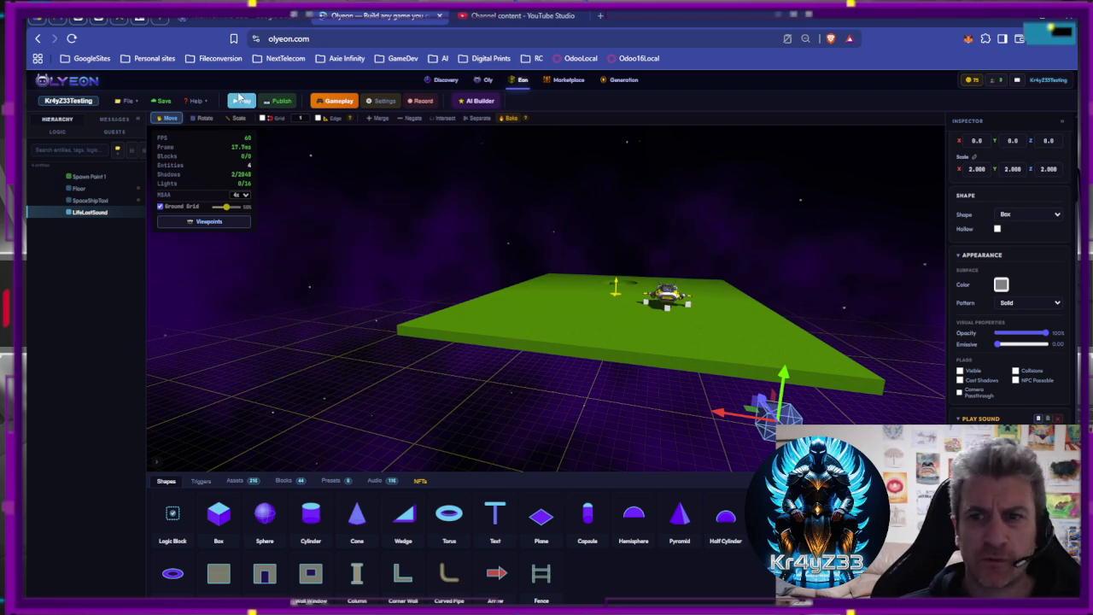
{"action": "key", "text": "d"}
{"action": "key", "text": "s"}
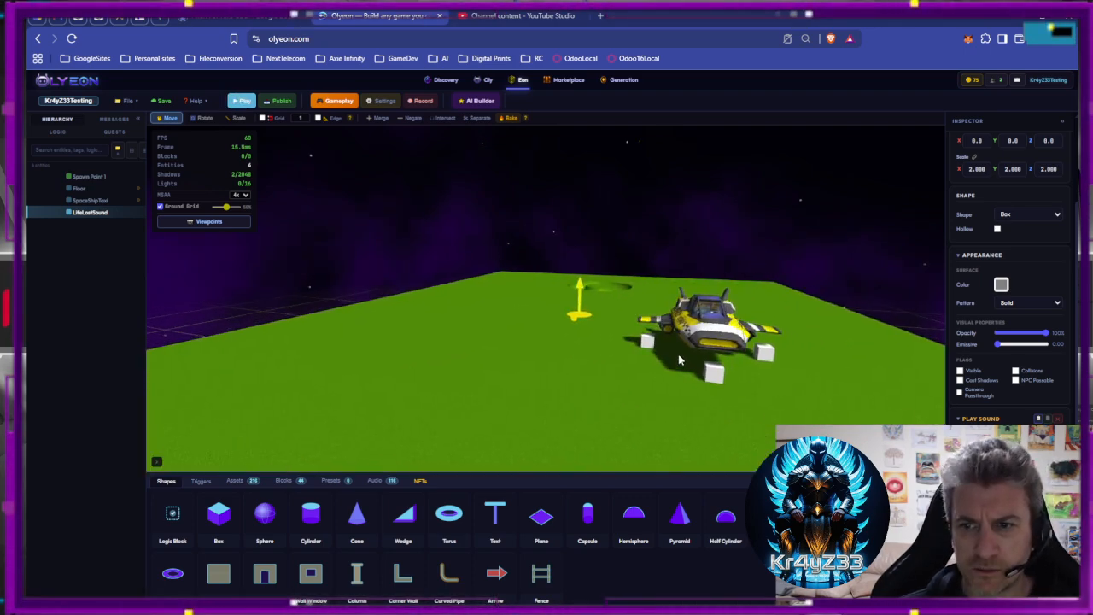
{"action": "key", "text": "d"}
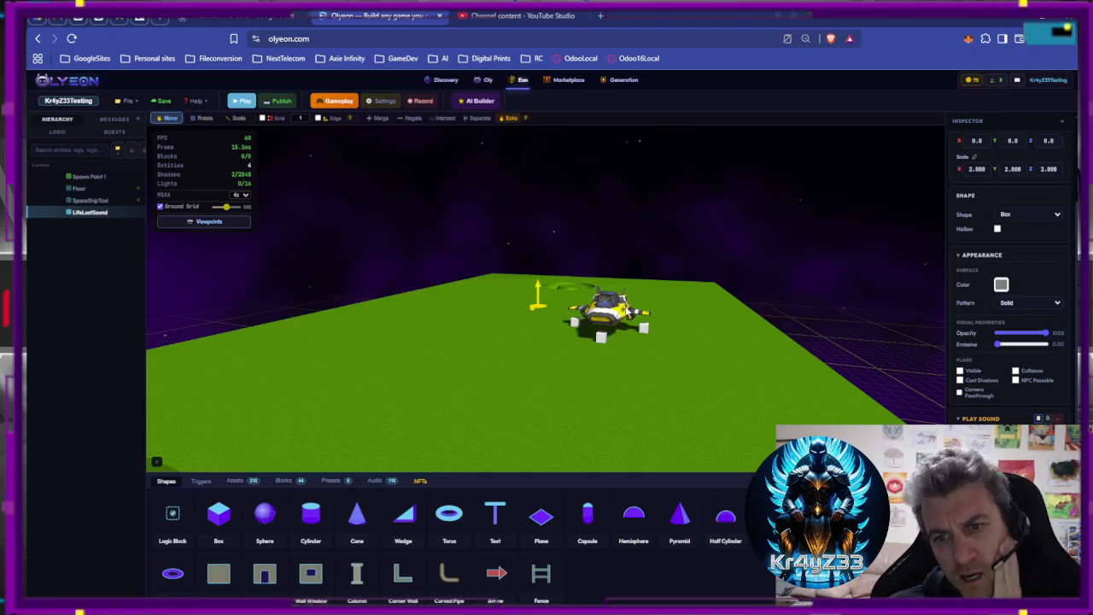
{"action": "mouse_move", "coordinate": [642, 293]}
{"action": "left_mouse_down"}
{"action": "mouse_move", "coordinate": [620, 297]}
{"action": "mouse_move", "coordinate": [634, 282]}
{"action": "left_mouse_up"}
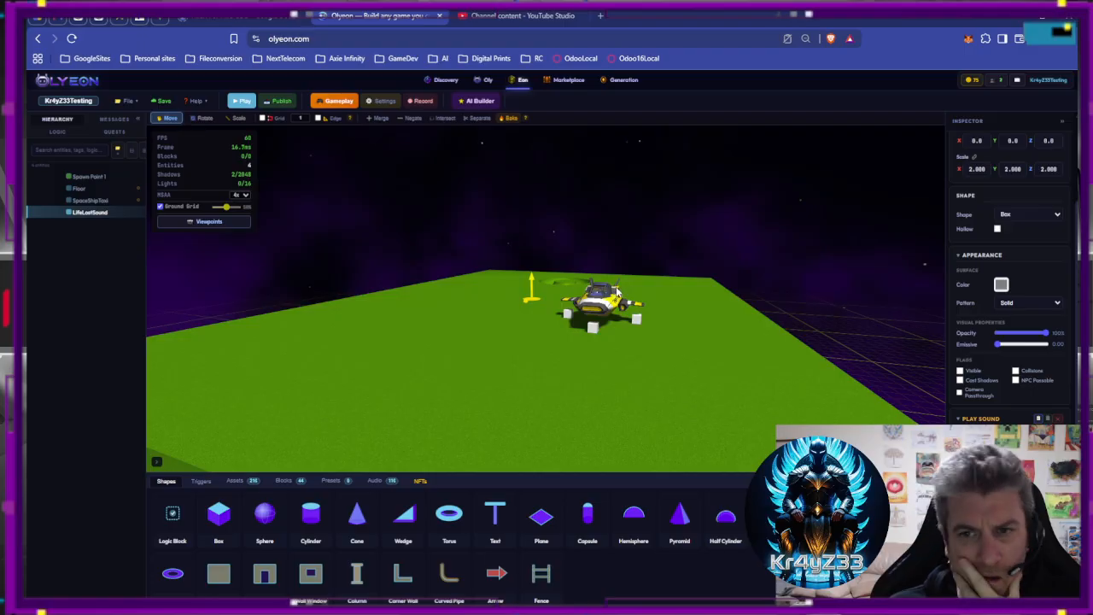
Try to enable the Health Component on Spawn Point 1.
{"action": "left_click", "coordinate": [89, 177]}
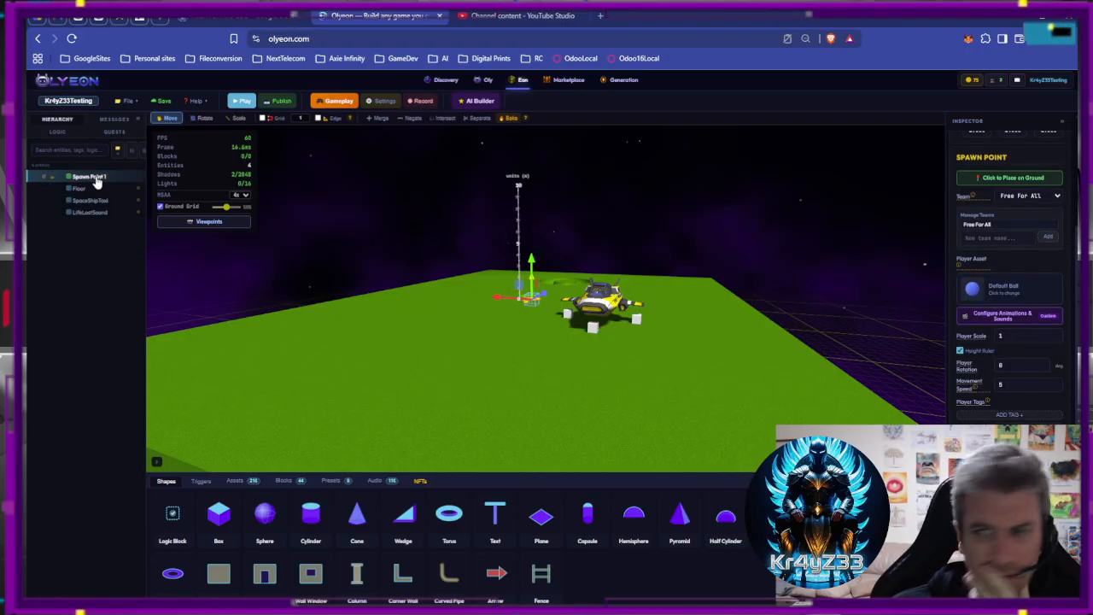
{"action": "scroll", "coordinate": [1012, 418], "scroll_direction": "down", "scroll_amount": 2}
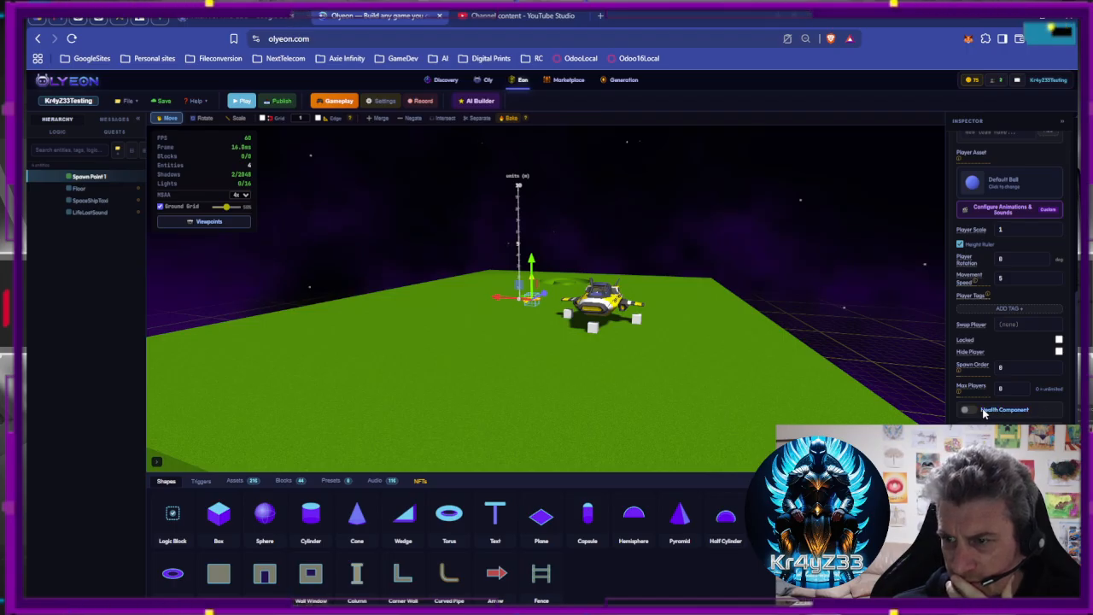
{"action": "left_click", "coordinate": [982, 411]}
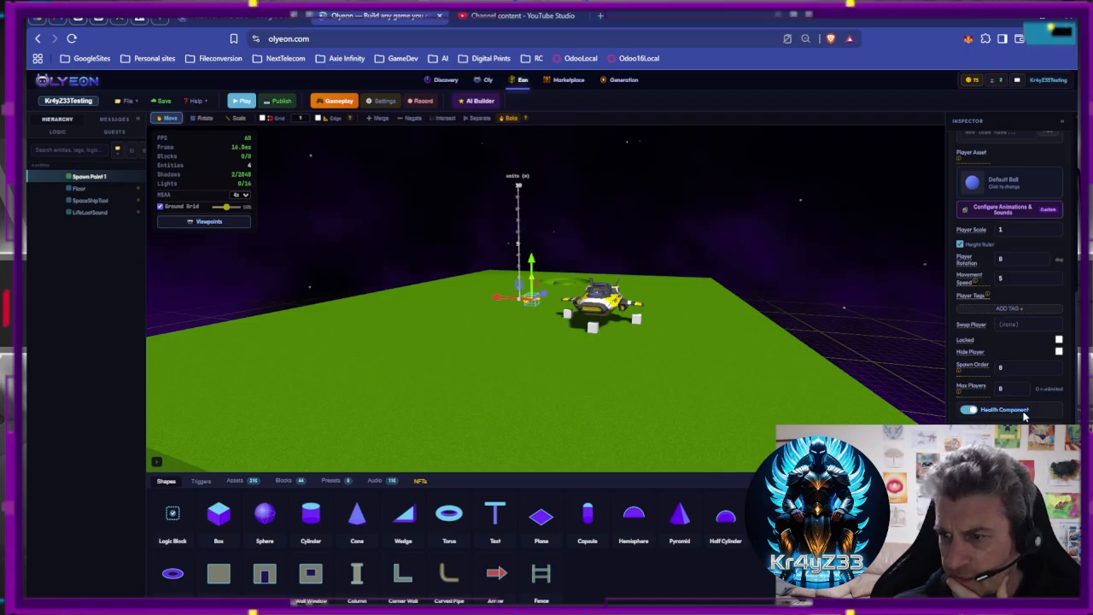
{"action": "left_click", "coordinate": [385, 103]}
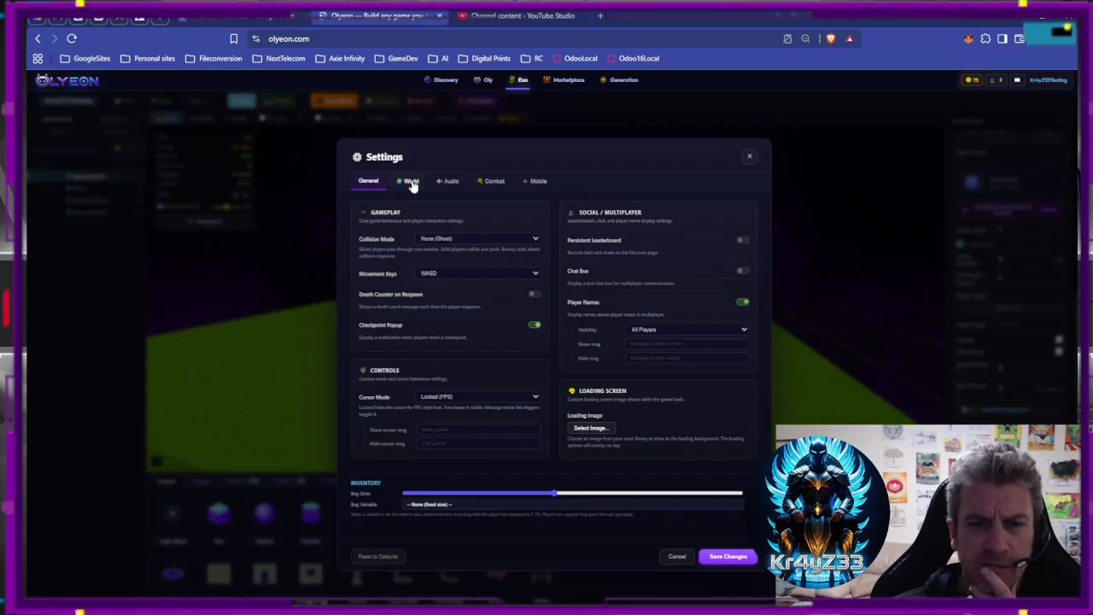
{"action": "left_click", "coordinate": [751, 159]}
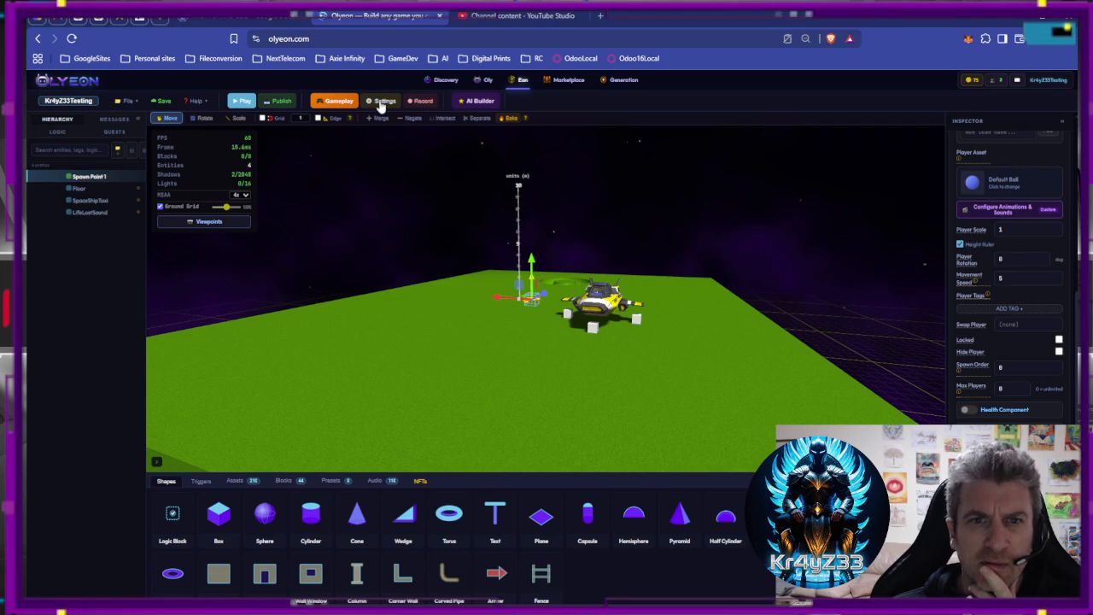
{"action": "left_click", "coordinate": [334, 100]}
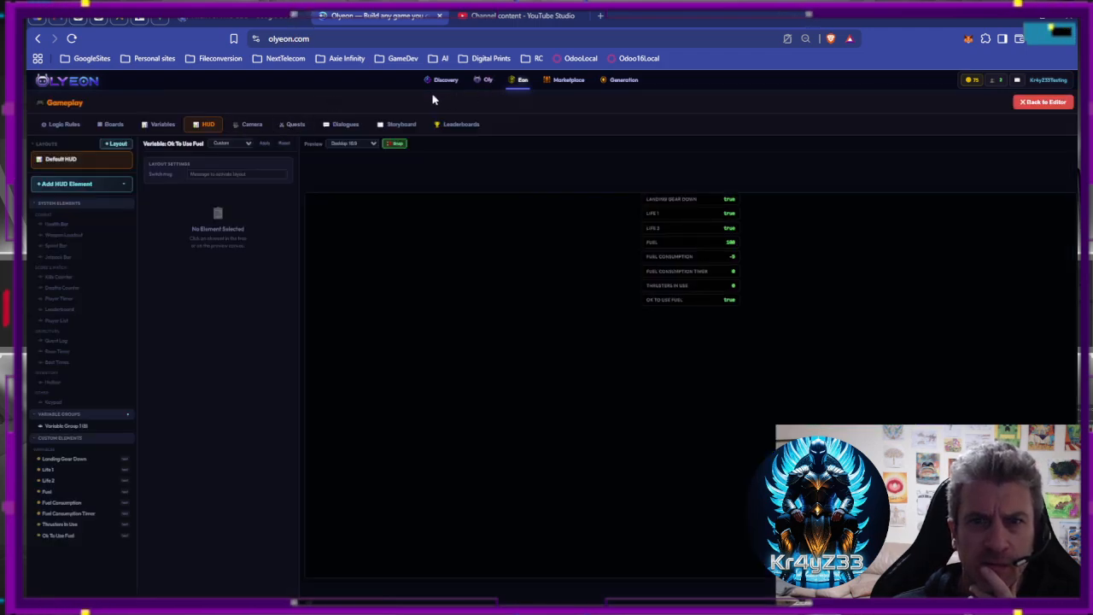
{"action": "left_click", "coordinate": [1047, 102]}
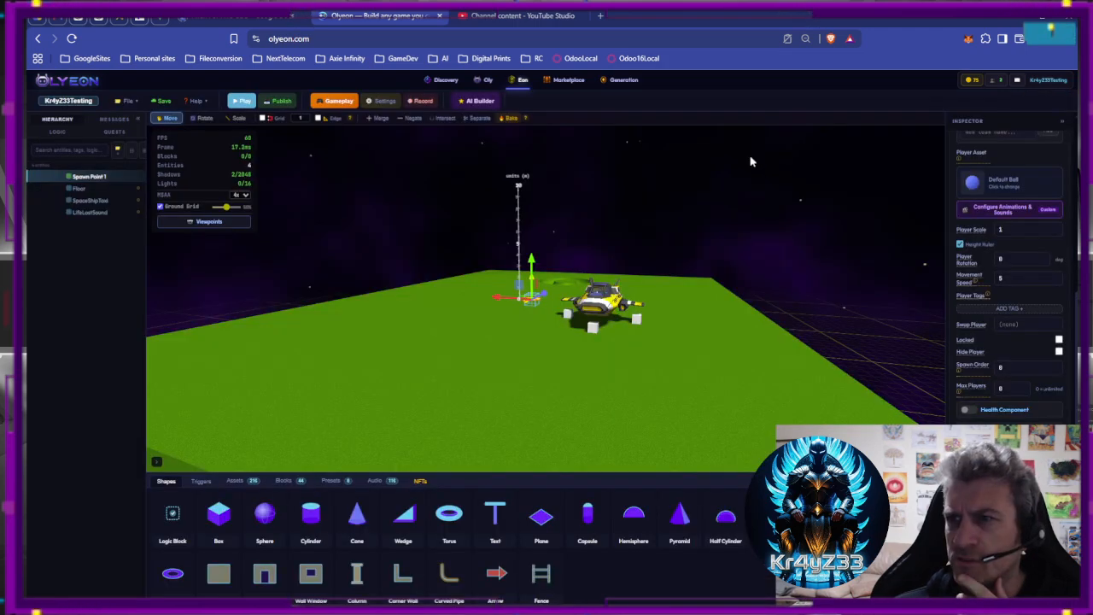
Enable Combat, PvP and PvE in the game's combat settings and save the changes.
{"action": "left_click", "coordinate": [384, 101]}
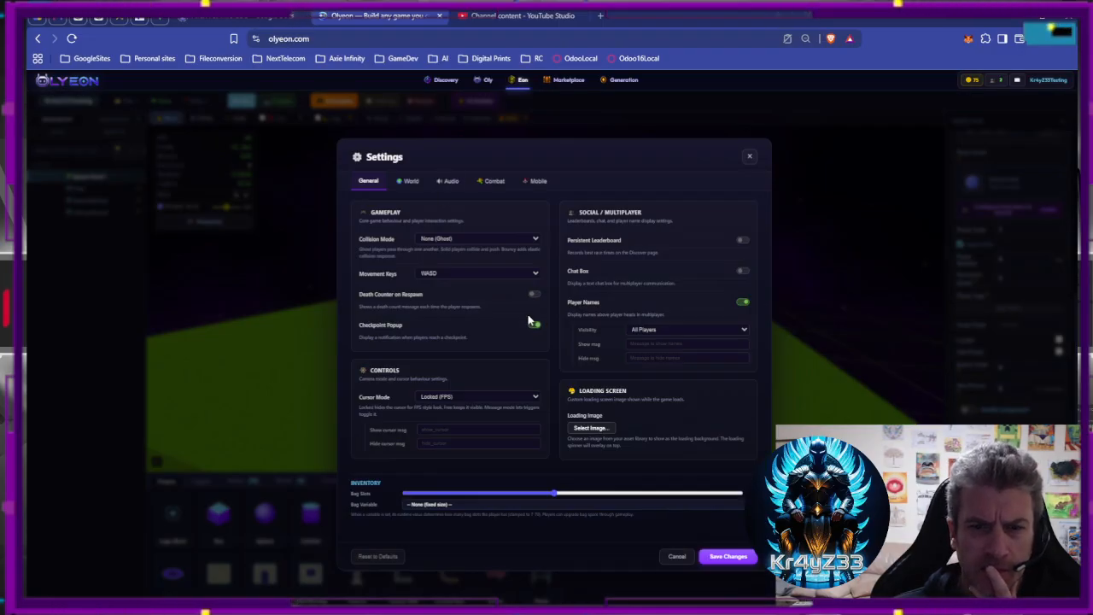
{"action": "left_click", "coordinate": [497, 182]}
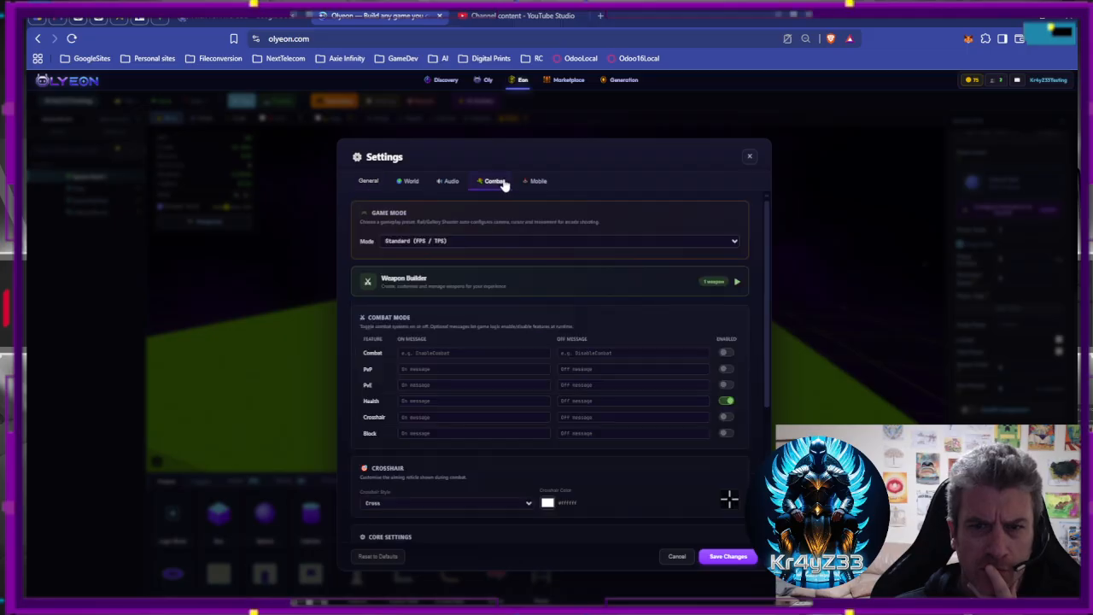
{"action": "left_click", "coordinate": [727, 386]}
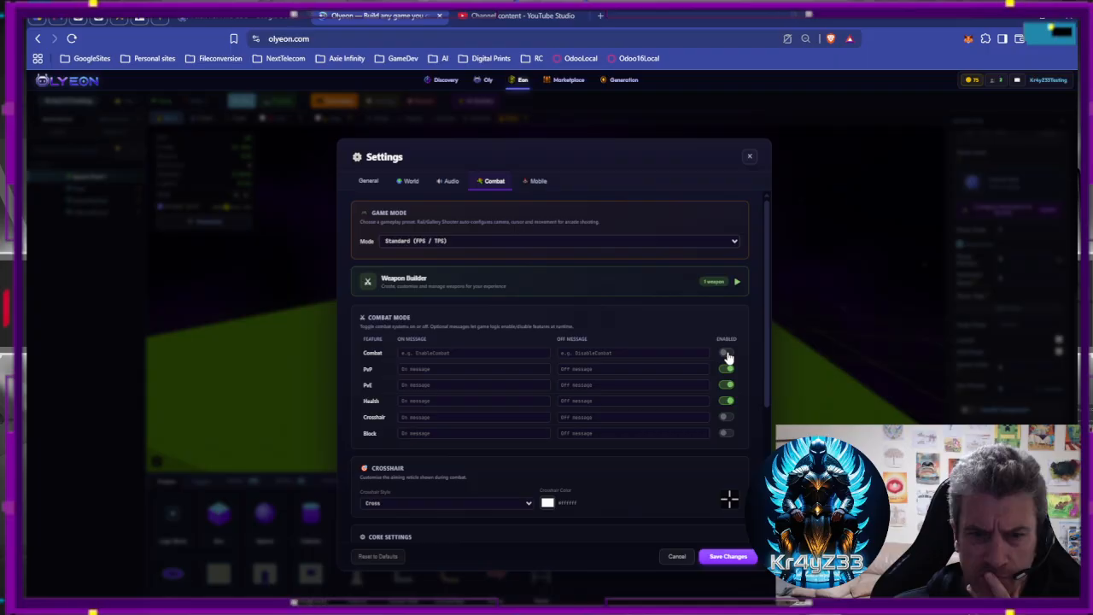
{"action": "left_click", "coordinate": [727, 354]}
{"action": "left_click", "coordinate": [727, 556]}
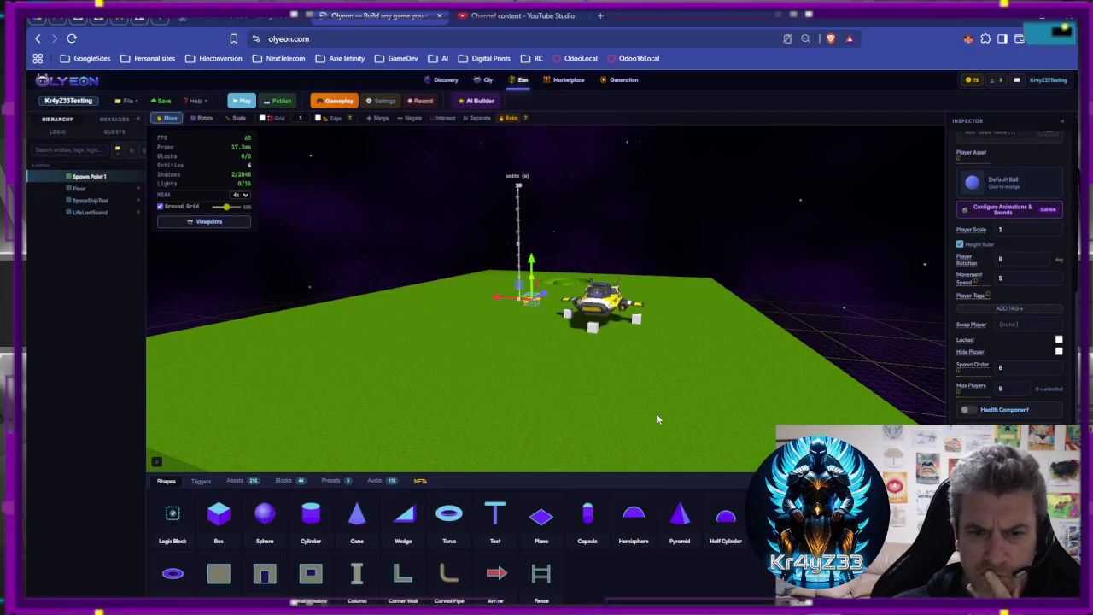
Try the Health Component on Spawn Point 1 again and review the spawn point's other settings.
{"action": "left_click", "coordinate": [967, 410]}
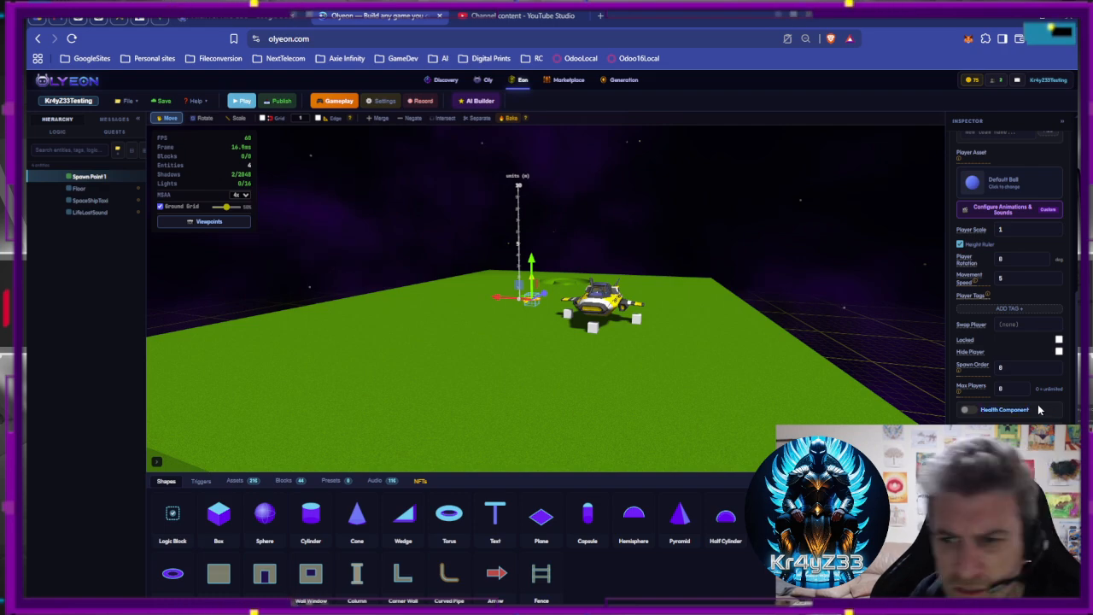
{"action": "scroll", "coordinate": [1004, 307], "scroll_direction": "up", "scroll_amount": 3}
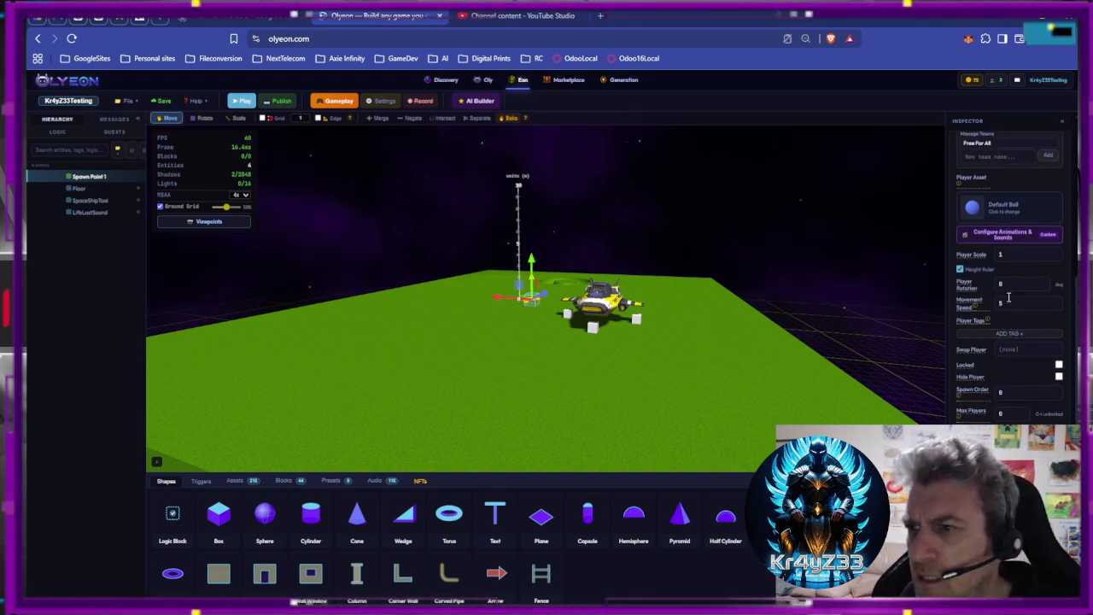
{"action": "scroll", "coordinate": [999, 307], "scroll_direction": "up", "scroll_amount": 3}
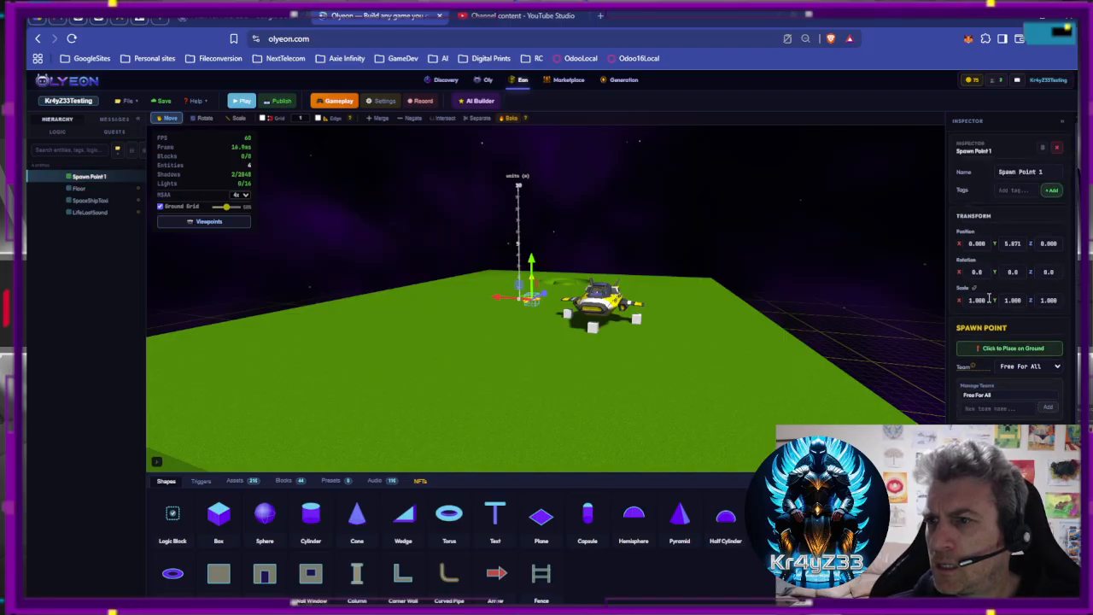
{"action": "scroll", "coordinate": [989, 305], "scroll_direction": "down", "scroll_amount": 5}
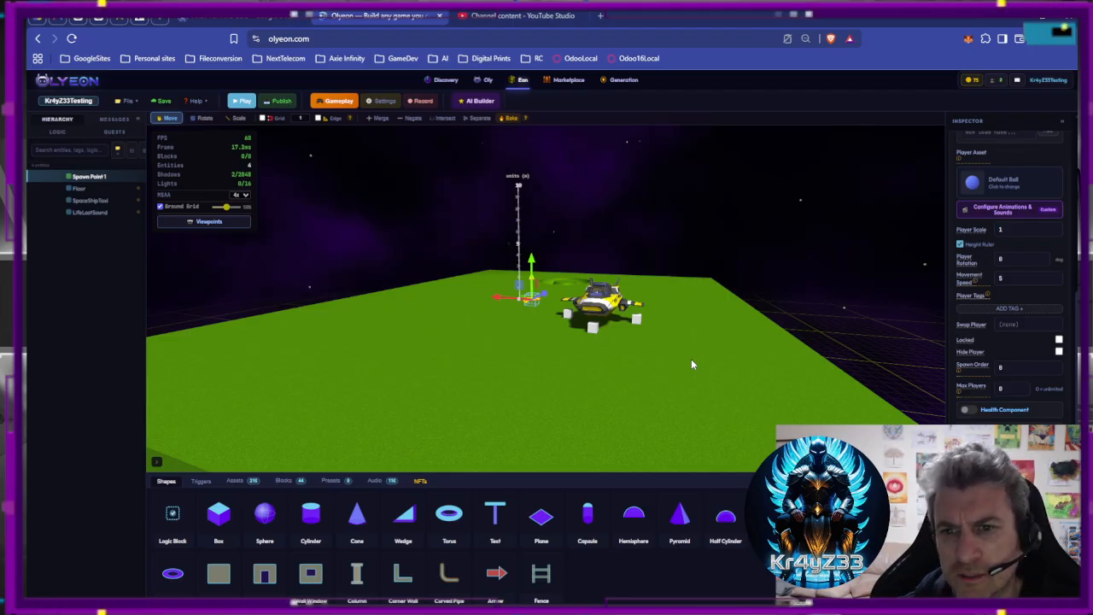
Set the Vehicle Health of SpaceShipTaxi to 1, consulting the help for Vehicle Health and Max Health.
{"action": "left_click", "coordinate": [89, 200]}
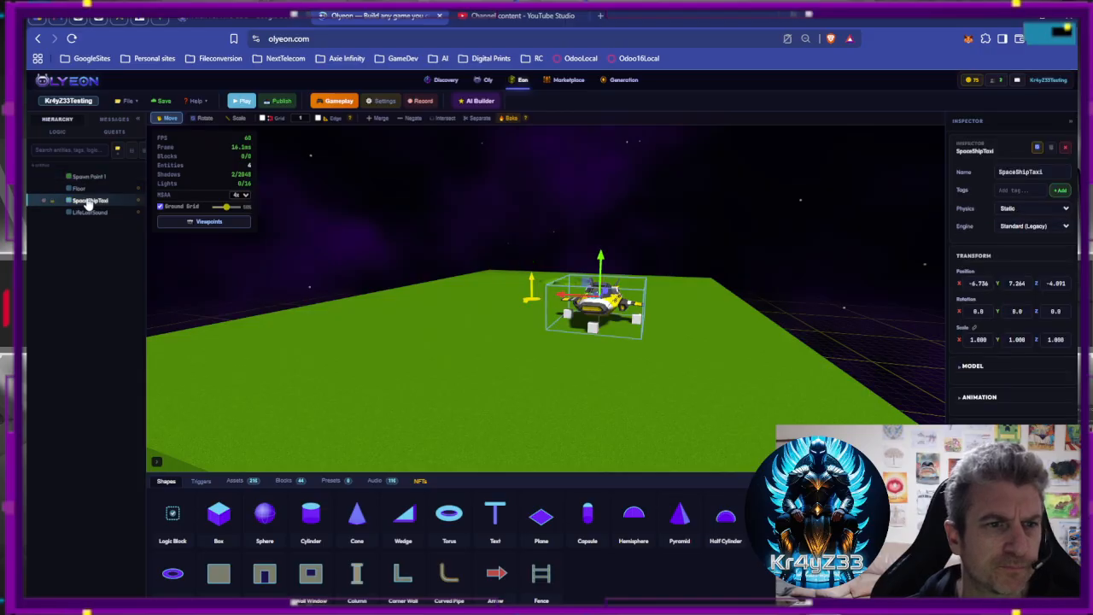
{"action": "scroll", "coordinate": [1012, 273], "scroll_direction": "down", "scroll_amount": 3}
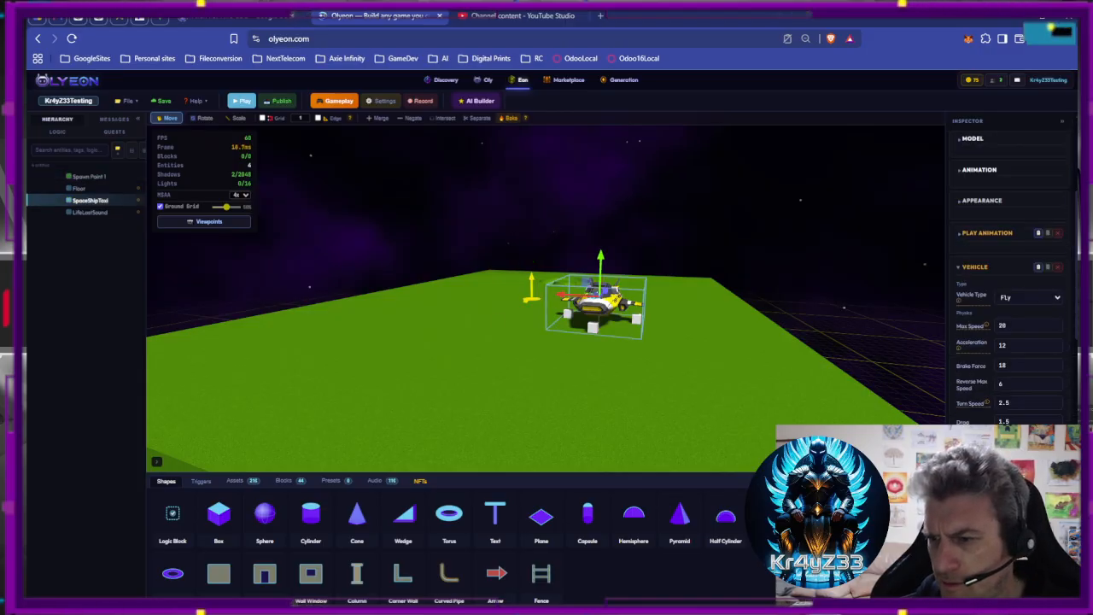
{"action": "scroll", "coordinate": [985, 421], "scroll_direction": "down", "scroll_amount": 3}
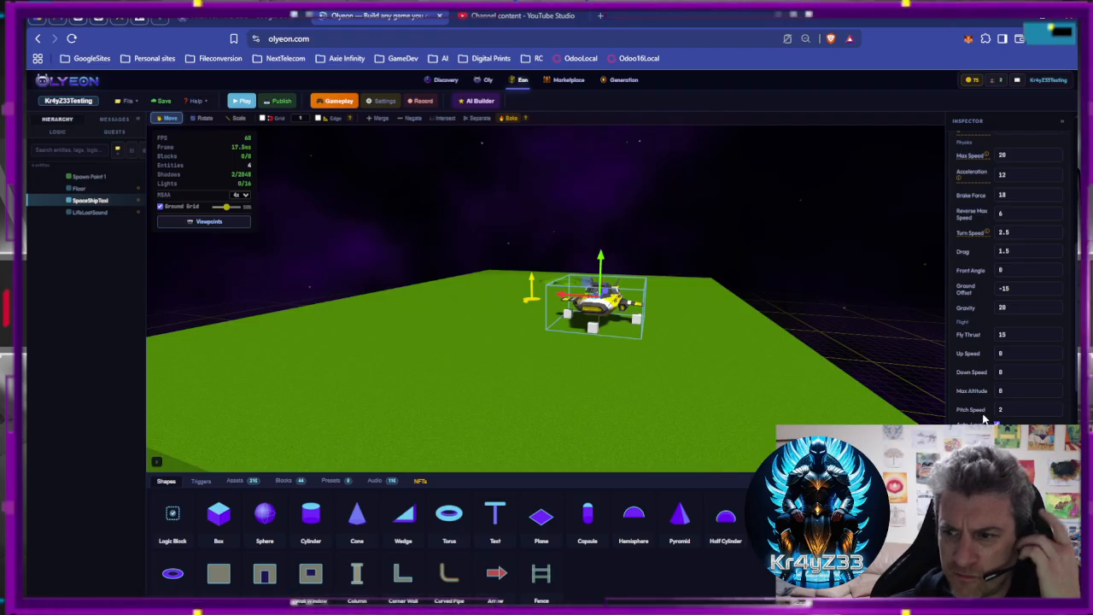
{"action": "scroll", "coordinate": [982, 419], "scroll_direction": "down", "scroll_amount": 3}
{"action": "scroll", "coordinate": [980, 401], "scroll_direction": "down", "scroll_amount": 3}
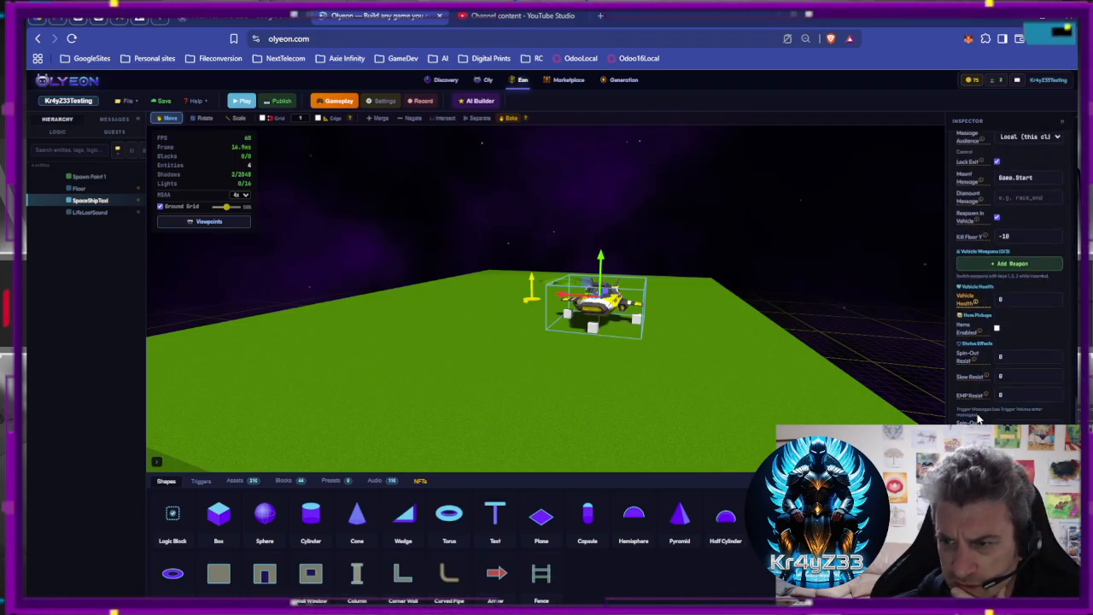
{"action": "left_click", "coordinate": [976, 300]}
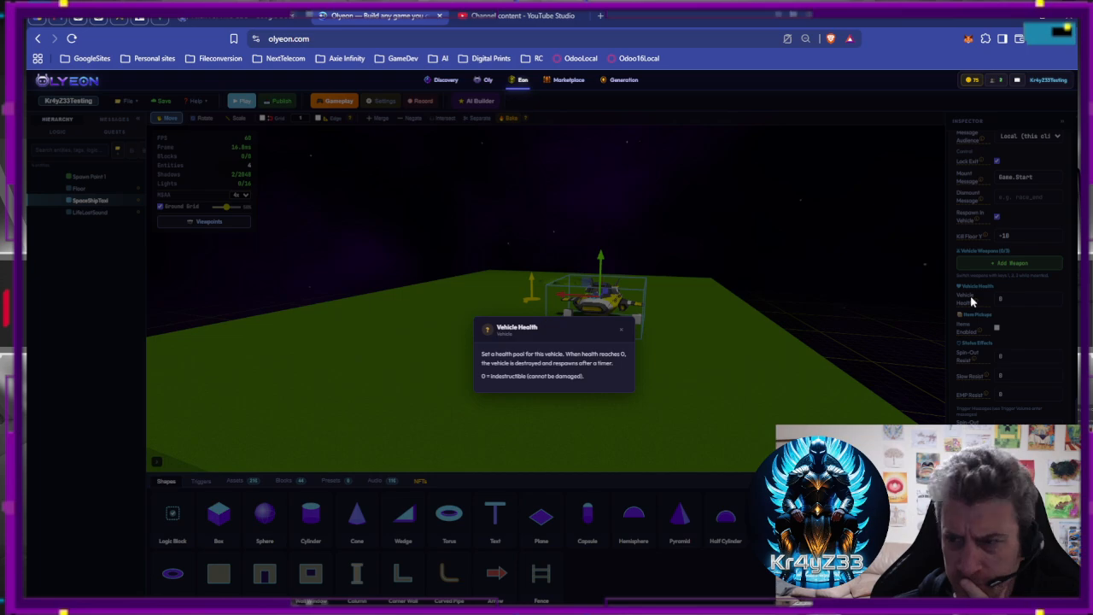
{"action": "left_click", "coordinate": [971, 301]}
{"action": "type", "text": "1"}
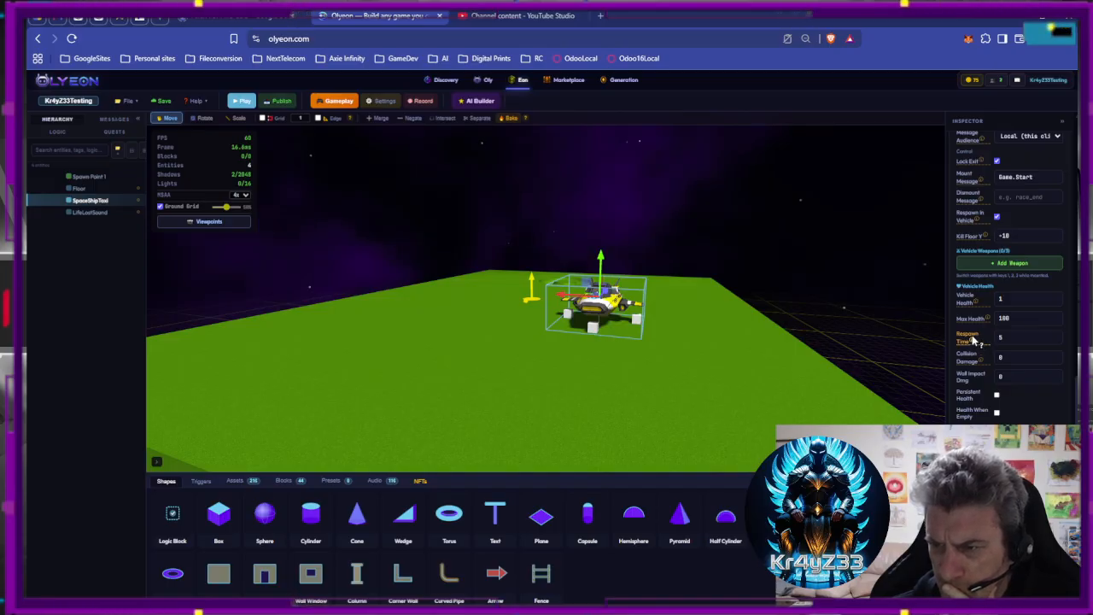
{"action": "left_click", "coordinate": [970, 320]}
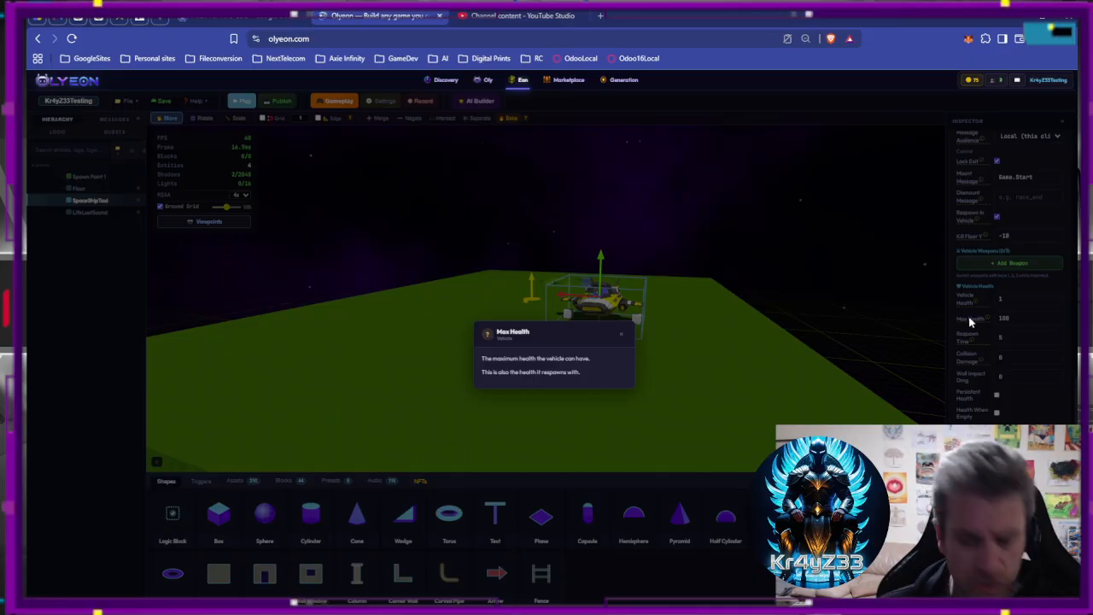
Add a Message Broadcaster behaviour to SpaceShipTaxi after looking through its remaining vehicle settings.
{"action": "left_click", "coordinate": [951, 294]}
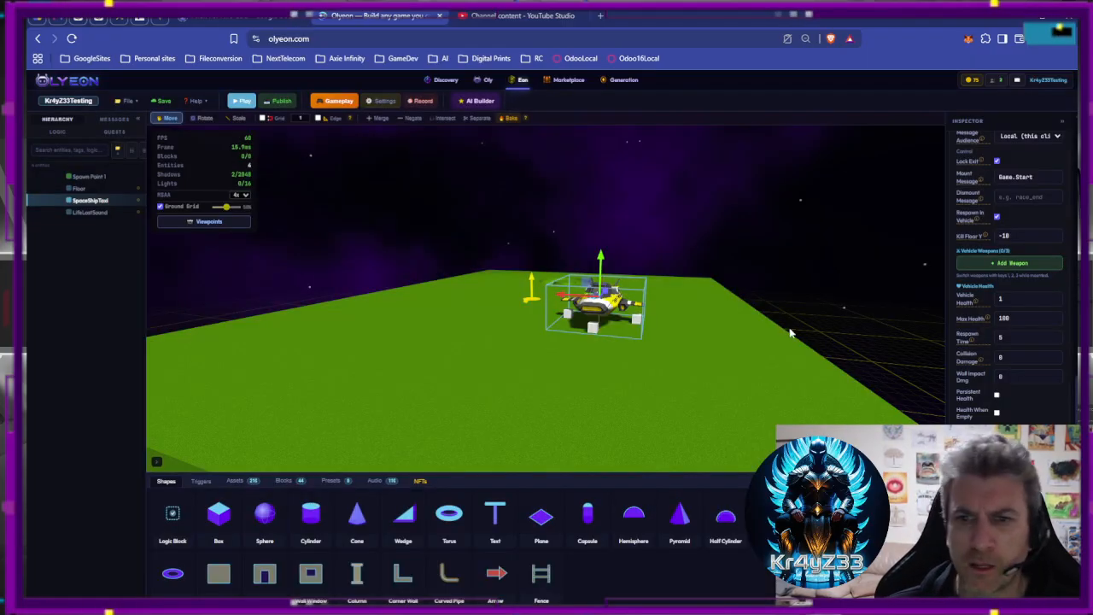
{"action": "scroll", "coordinate": [996, 395], "scroll_direction": "down", "scroll_amount": 2}
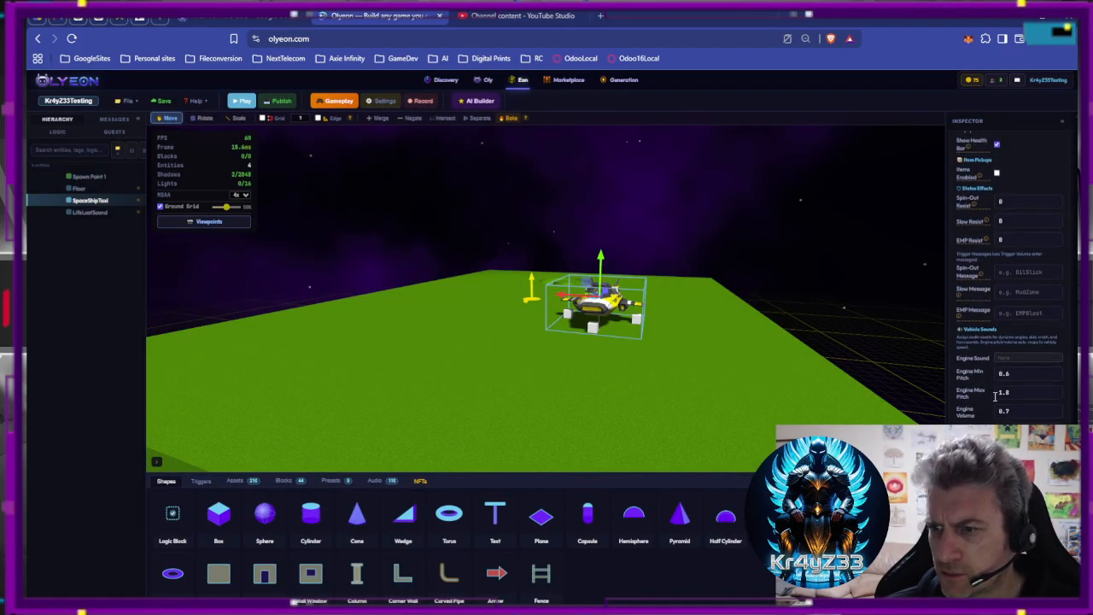
{"action": "scroll", "coordinate": [984, 391], "scroll_direction": "up", "scroll_amount": 4}
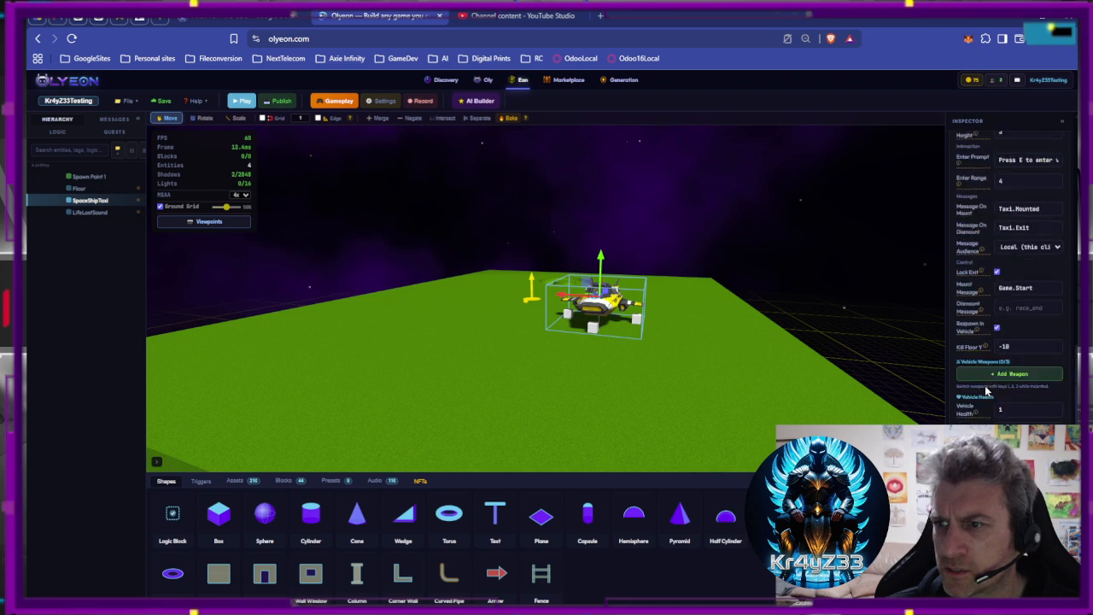
{"action": "scroll", "coordinate": [986, 394], "scroll_direction": "down", "scroll_amount": 8}
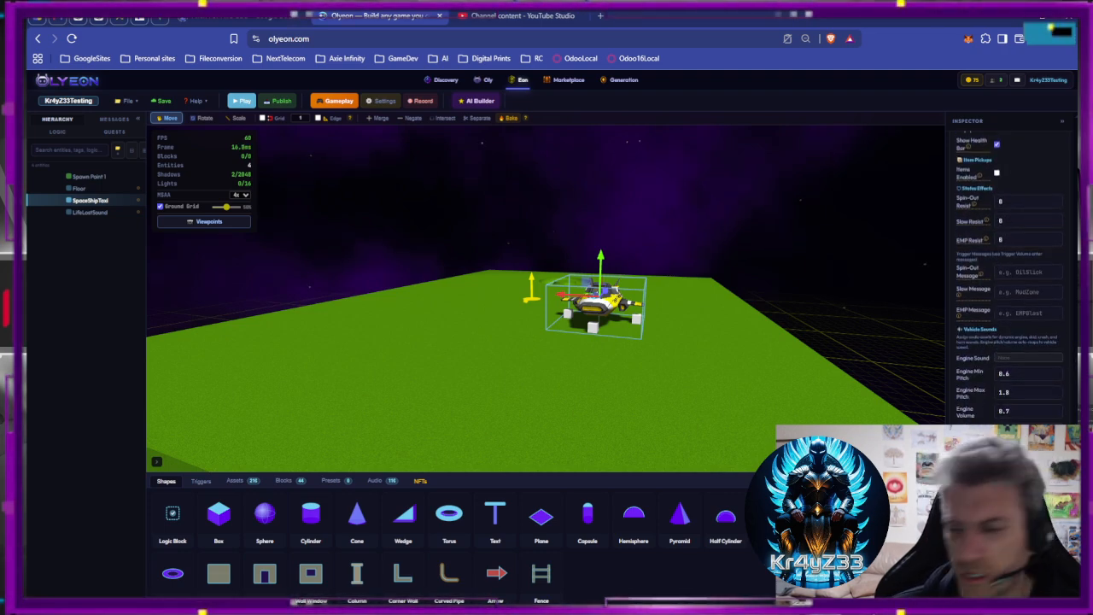
{"action": "left_click", "coordinate": [1008, 588]}
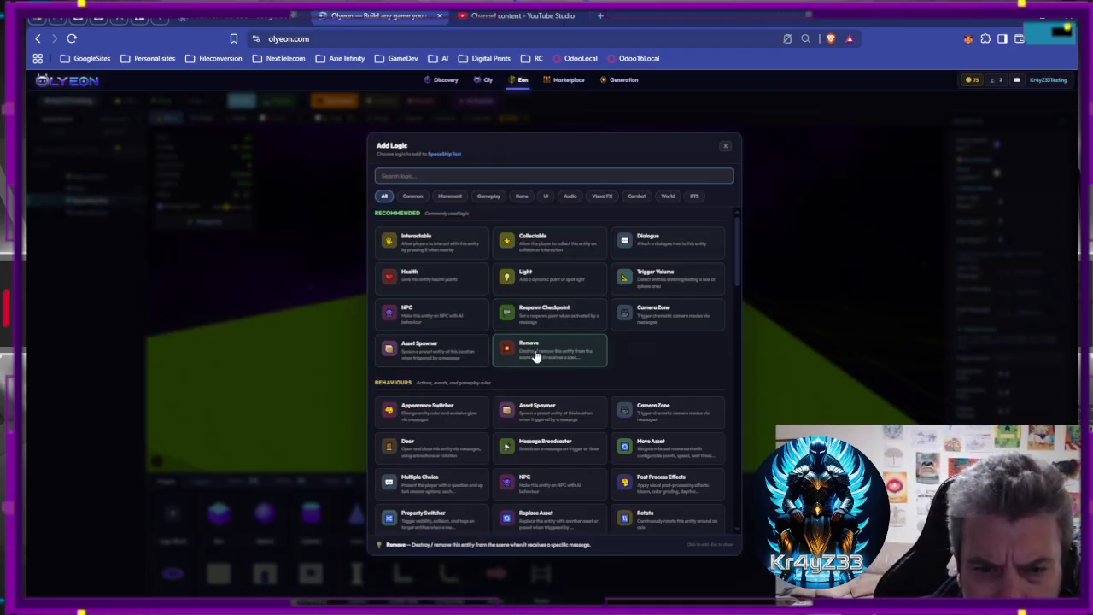
{"action": "scroll", "coordinate": [535, 363], "scroll_direction": "down", "scroll_amount": 3}
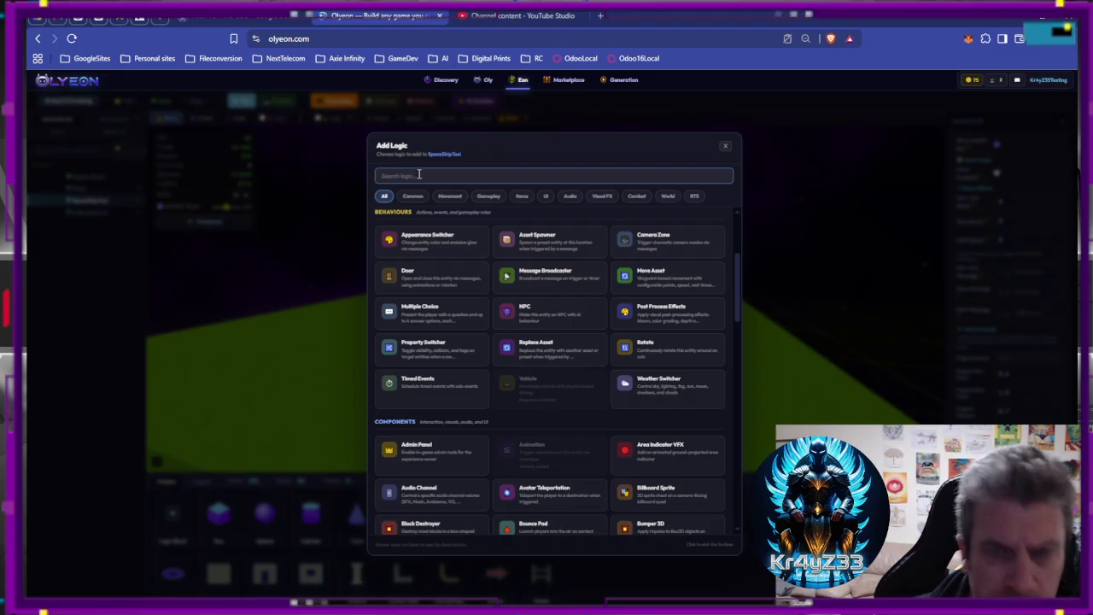
{"action": "type", "text": "brea"}
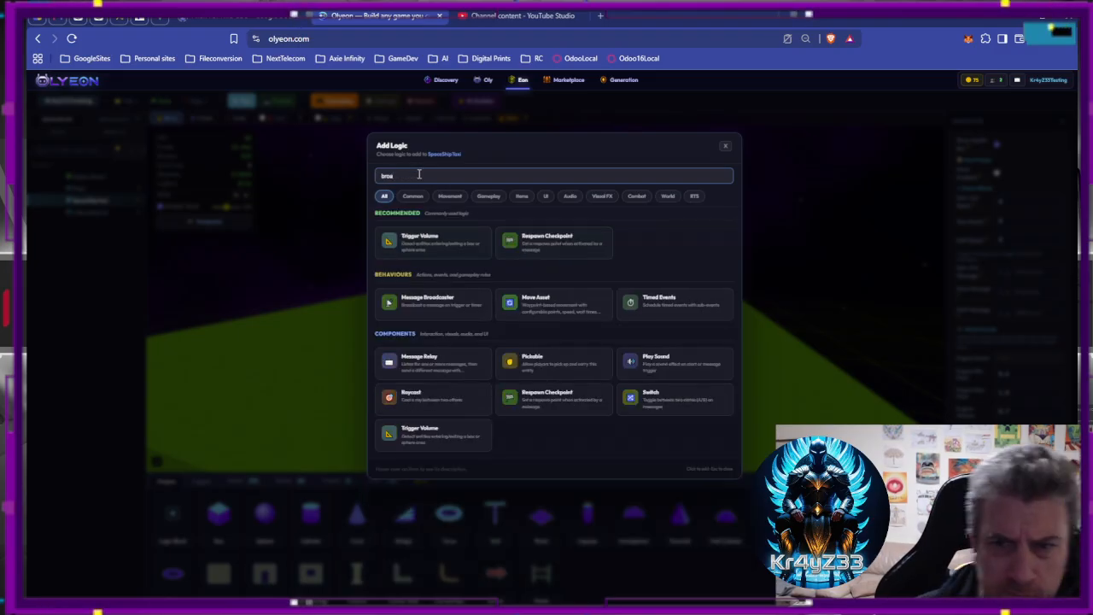
{"action": "left_click", "coordinate": [463, 298]}
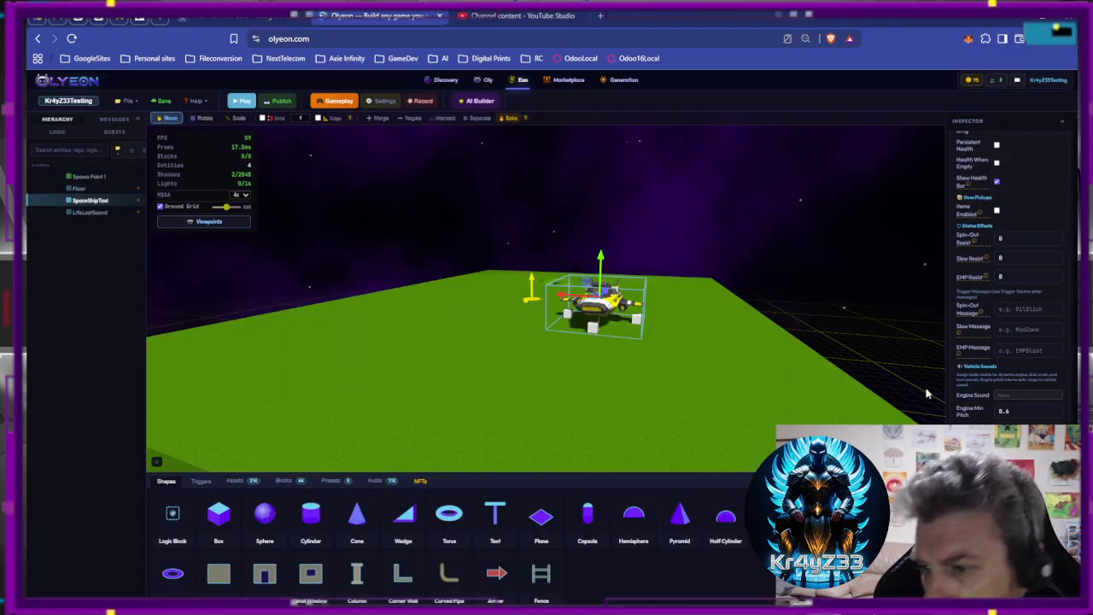
Set the message of SpaceShipTaxi's Message Broadcaster to LifeLost.
{"action": "scroll", "coordinate": [995, 385], "scroll_direction": "up", "scroll_amount": 10}
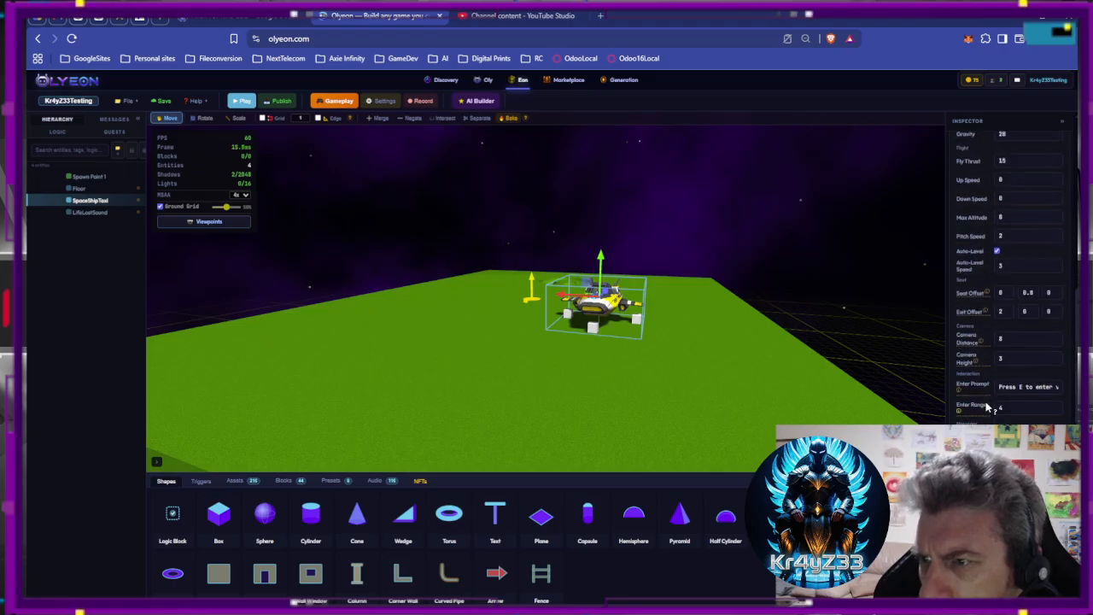
{"action": "scroll", "coordinate": [991, 401], "scroll_direction": "up", "scroll_amount": 5}
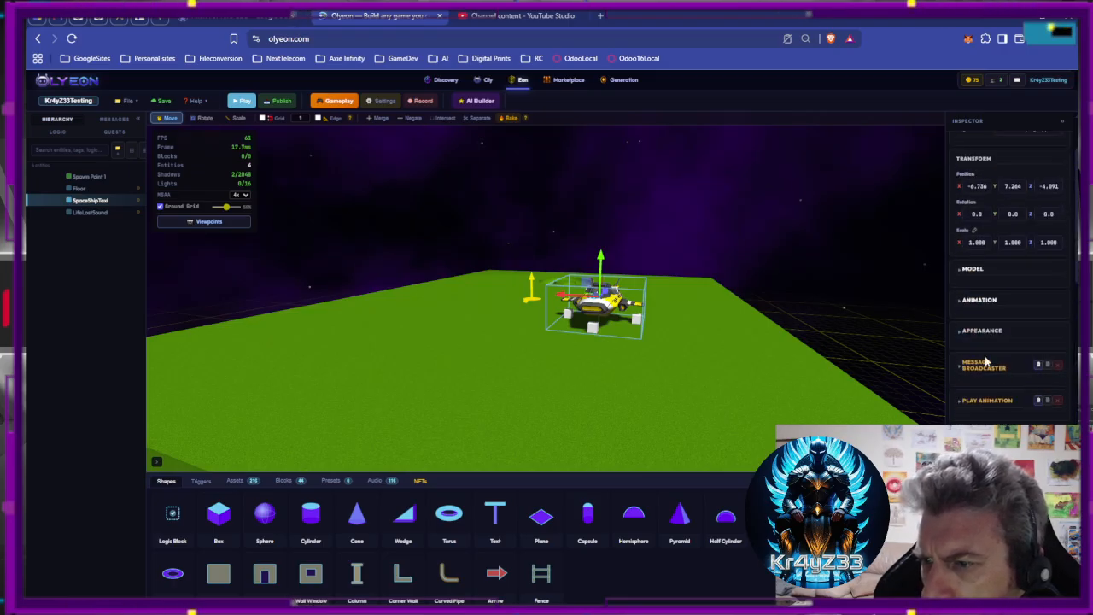
{"action": "scroll", "coordinate": [986, 367], "scroll_direction": "down", "scroll_amount": 1}
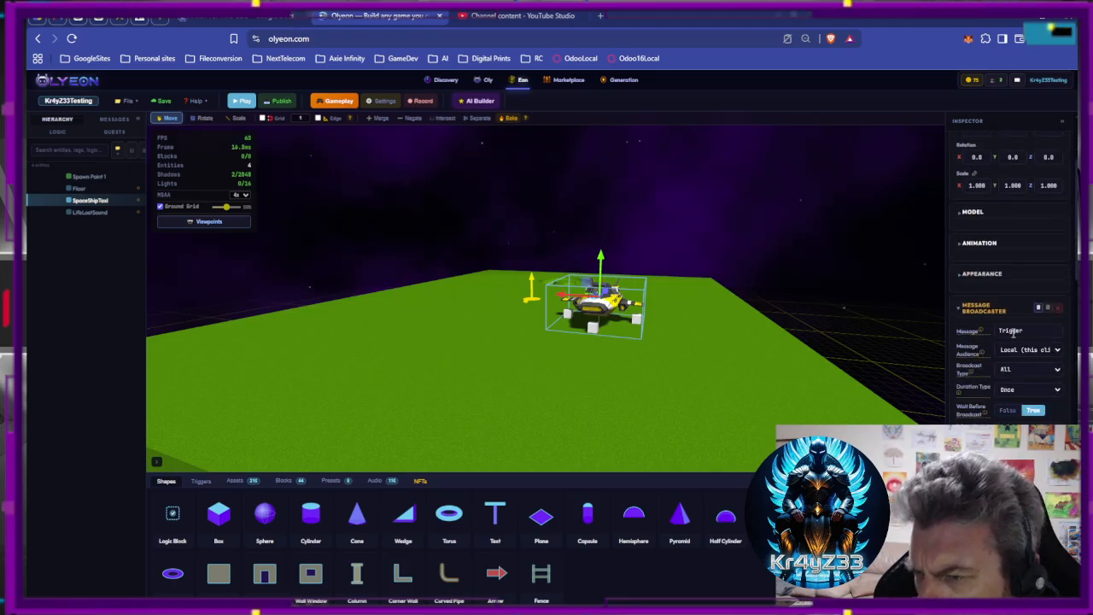
{"action": "left_click", "coordinate": [1037, 331]}
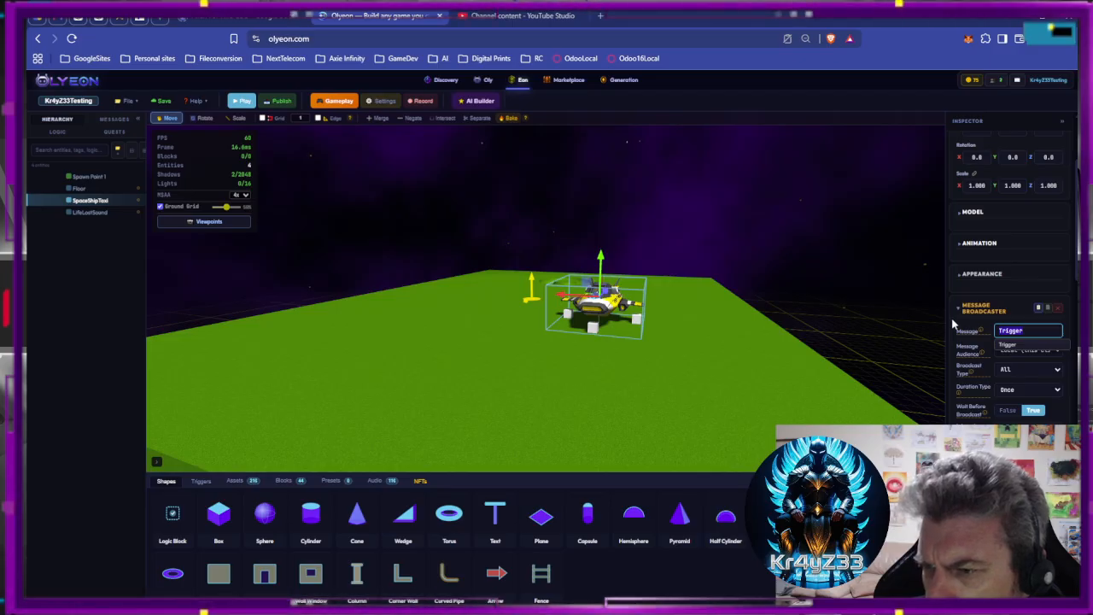
{"action": "type", "text": "Life"}
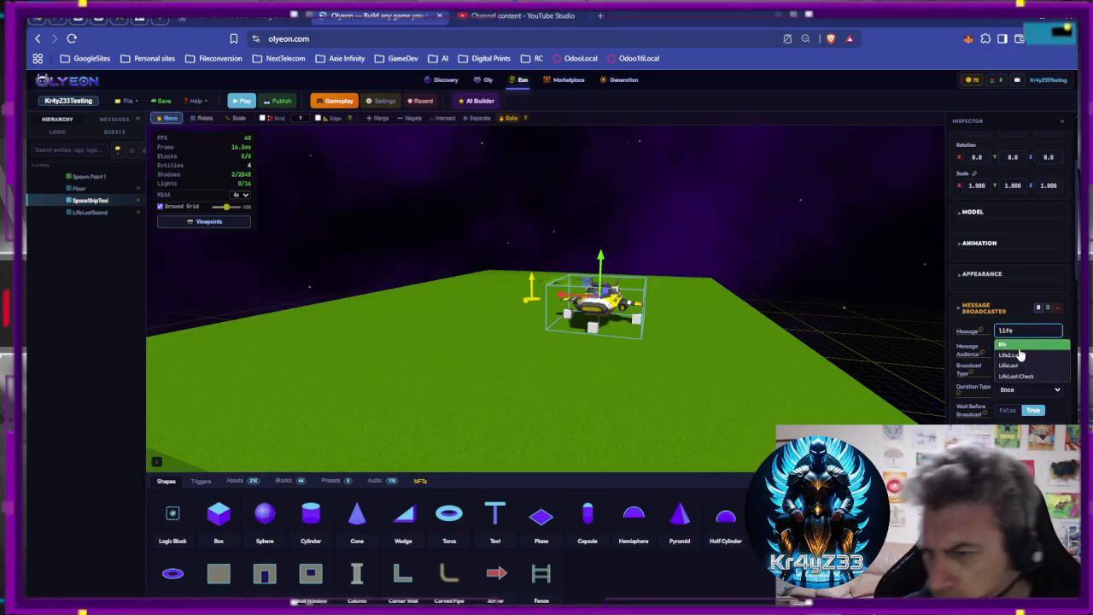
{"action": "left_click", "coordinate": [1014, 365]}
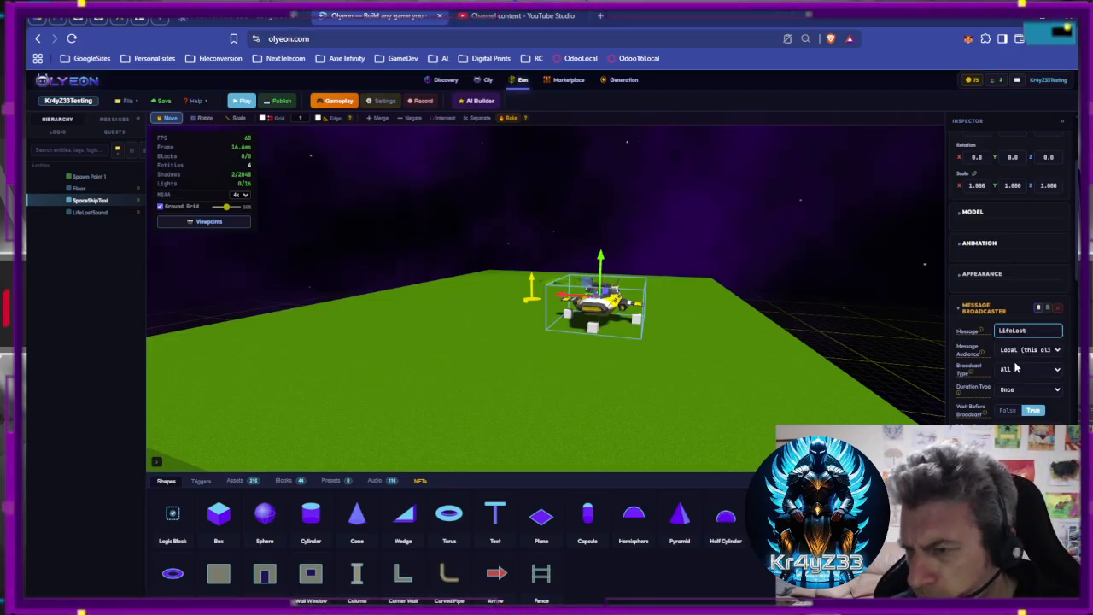
Try Everyone as the broadcaster's Message Audience and restore it to Local.
{"action": "left_click", "coordinate": [1016, 351]}
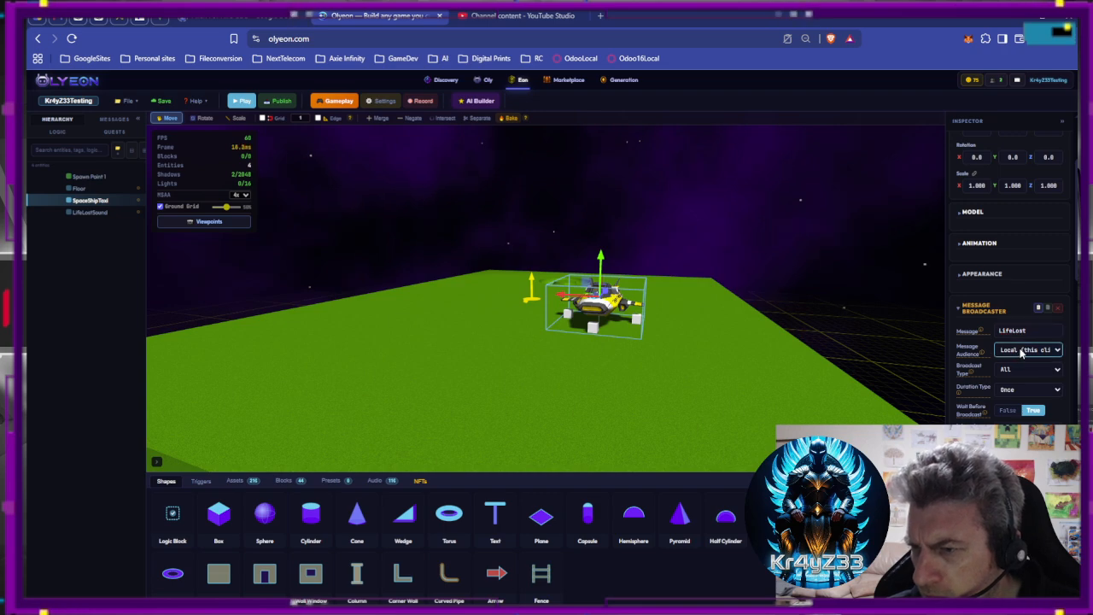
{"action": "left_click", "coordinate": [1001, 374]}
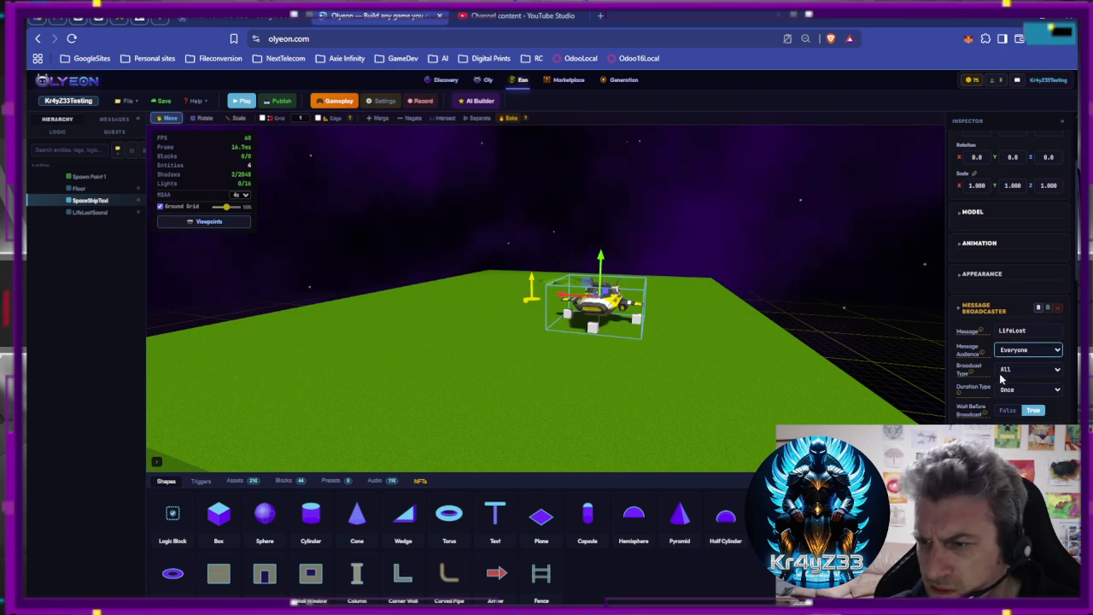
{"action": "left_click", "coordinate": [952, 368]}
{"action": "left_click", "coordinate": [1009, 355]}
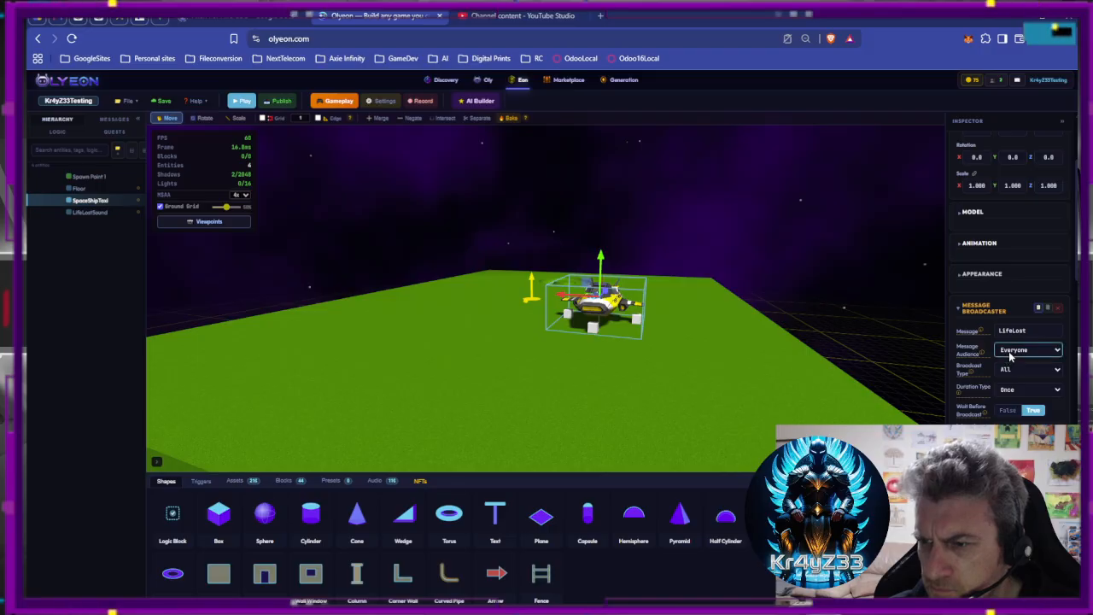
{"action": "left_click", "coordinate": [1004, 369]}
{"action": "scroll", "coordinate": [1000, 363], "scroll_direction": "down", "scroll_amount": 1}
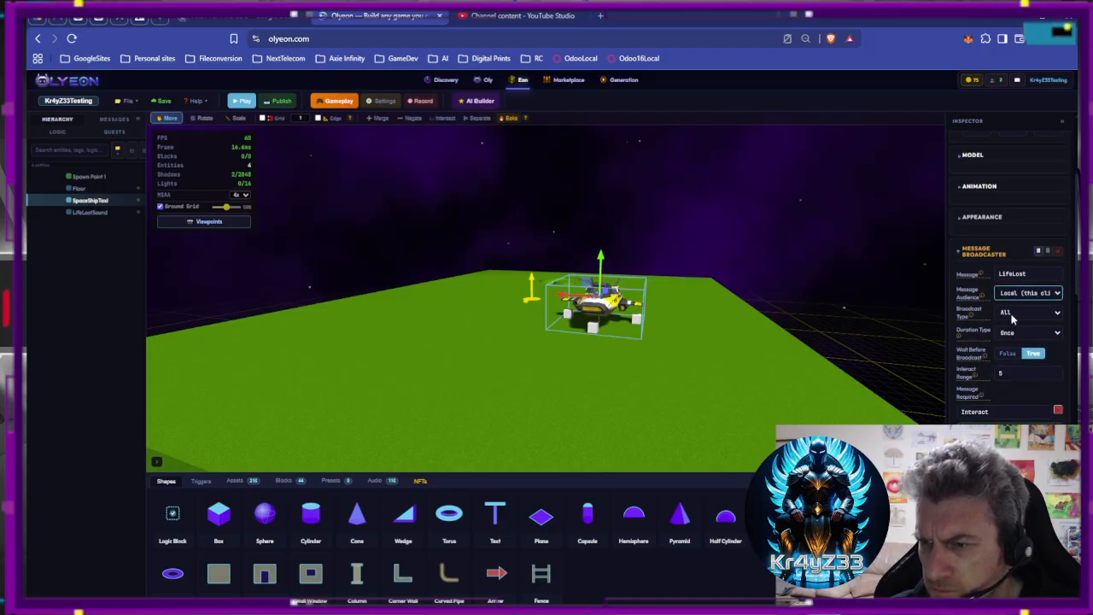
Set the broadcaster's Broadcast Type to Everyone In Range and Wait Before Broadcast to False, consulting the help for Wait Before Broadcast.
{"action": "left_click", "coordinate": [1011, 316]}
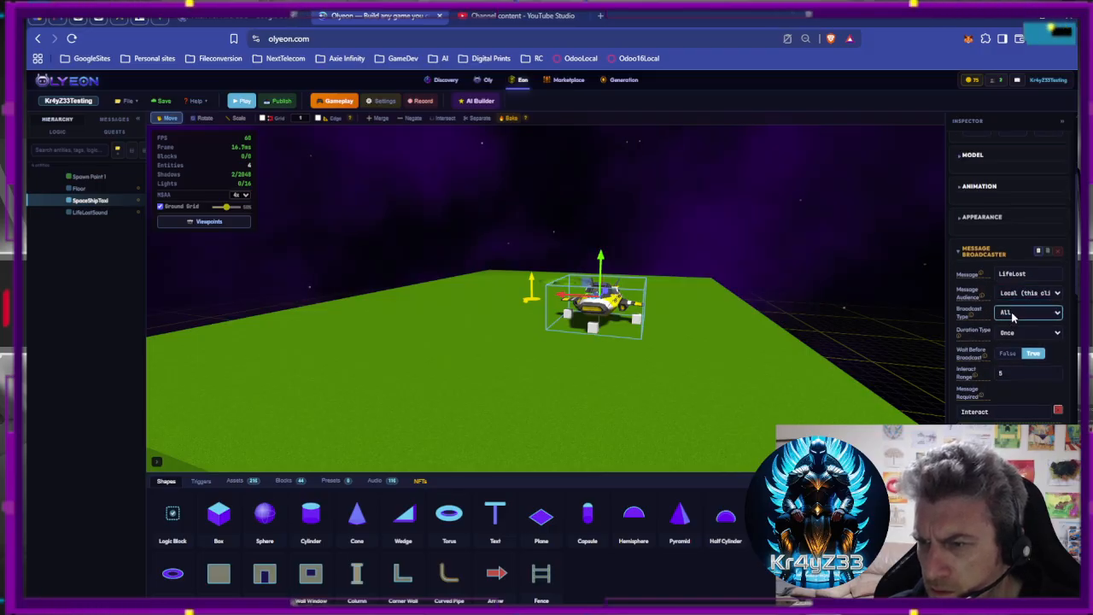
{"action": "left_click", "coordinate": [1027, 343]}
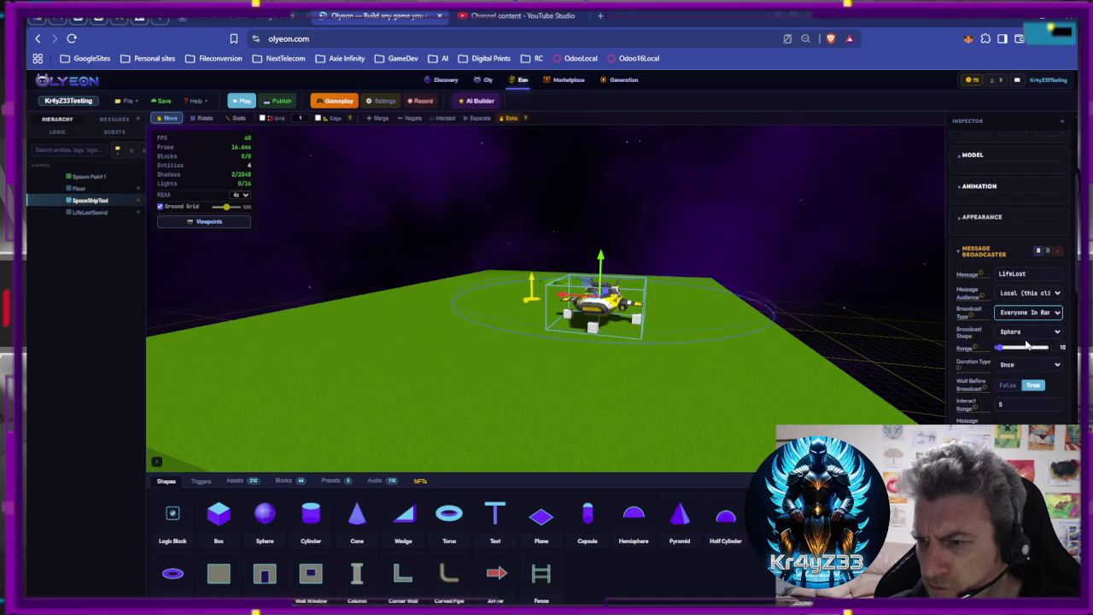
{"action": "mouse_move", "coordinate": [762, 313]}
{"action": "left_mouse_down"}
{"action": "mouse_move", "coordinate": [809, 418]}
{"action": "mouse_move", "coordinate": [768, 319]}
{"action": "left_mouse_up"}
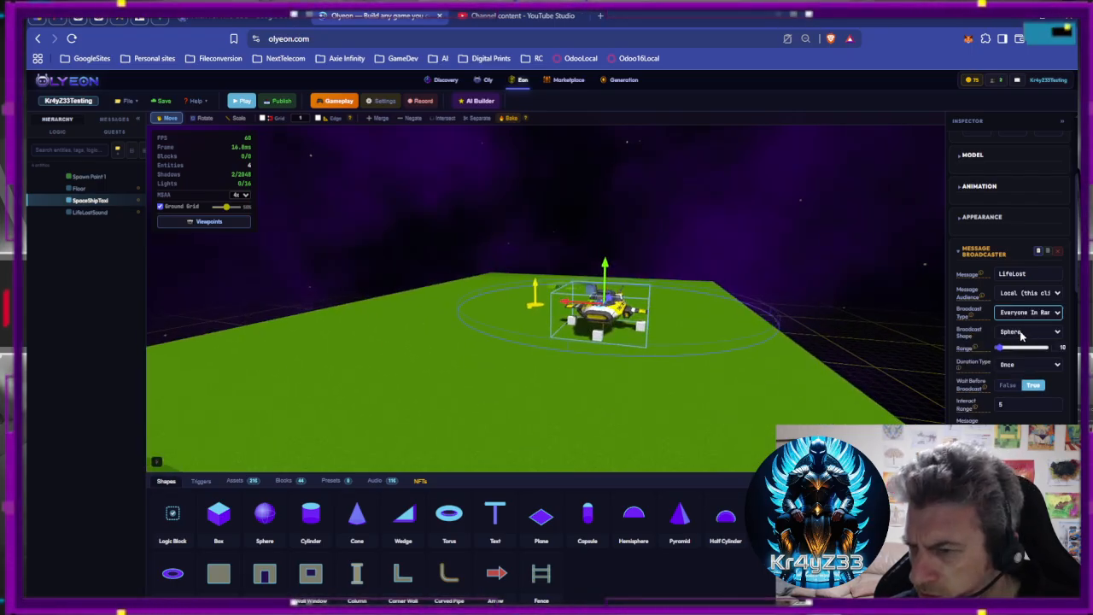
{"action": "left_click", "coordinate": [982, 385]}
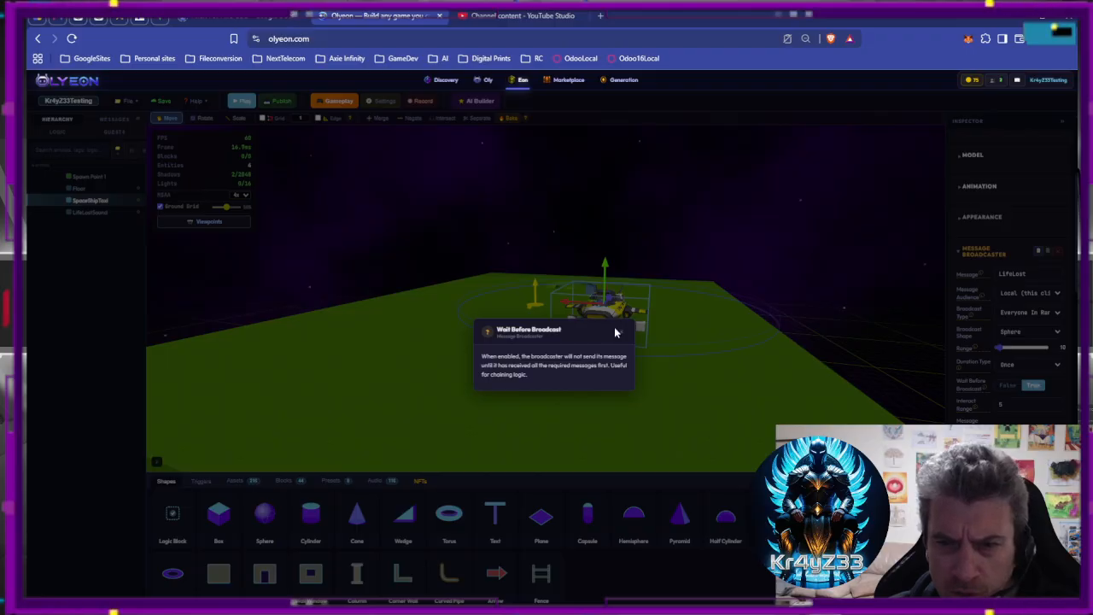
{"action": "left_click", "coordinate": [668, 350]}
{"action": "left_click", "coordinate": [1006, 386]}
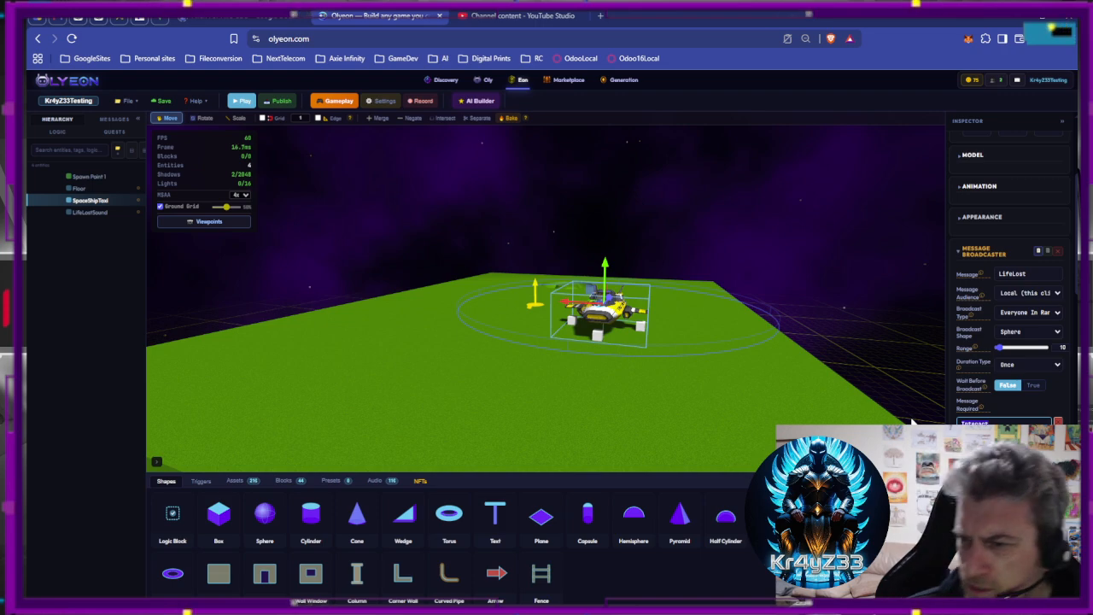
Consult the help for Message Required and Message, and set the broadcaster's message to Health with a value of -110.
{"action": "left_click", "coordinate": [981, 408]}
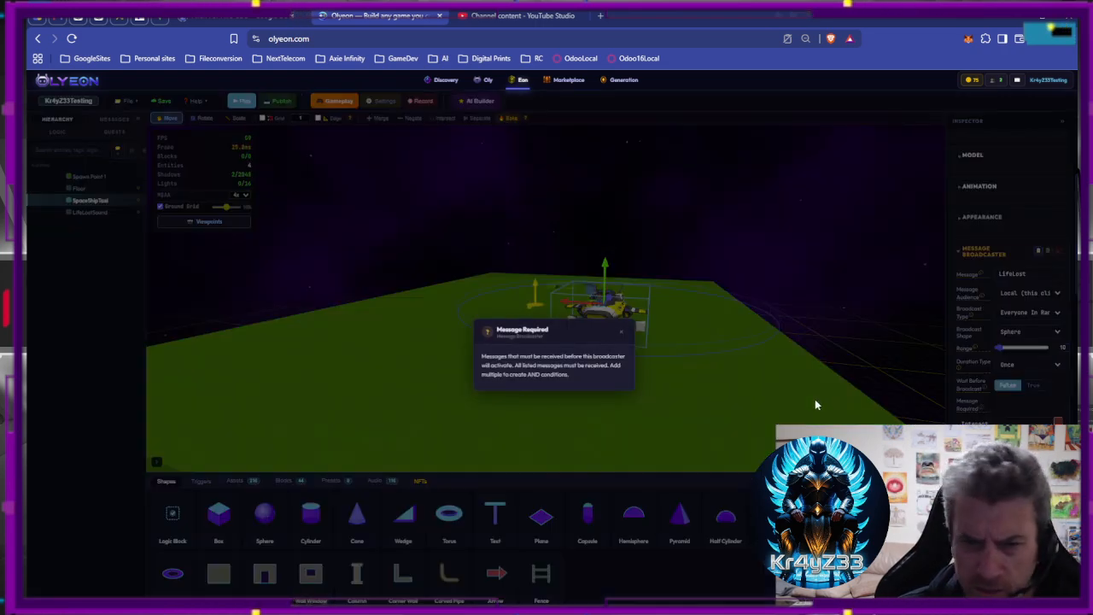
{"action": "left_click", "coordinate": [623, 335]}
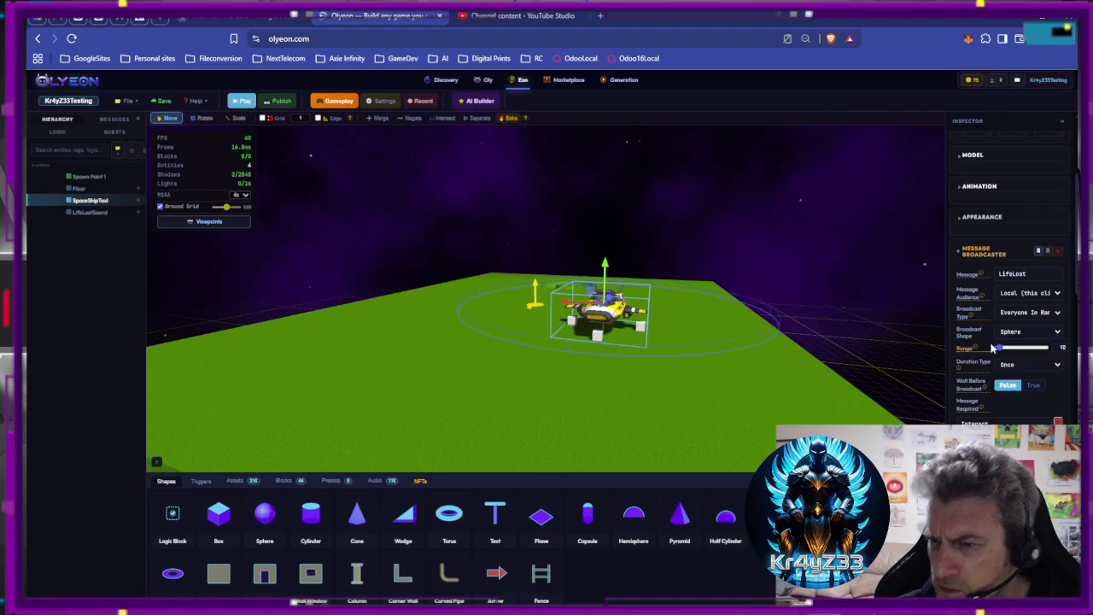
{"action": "left_click", "coordinate": [980, 275]}
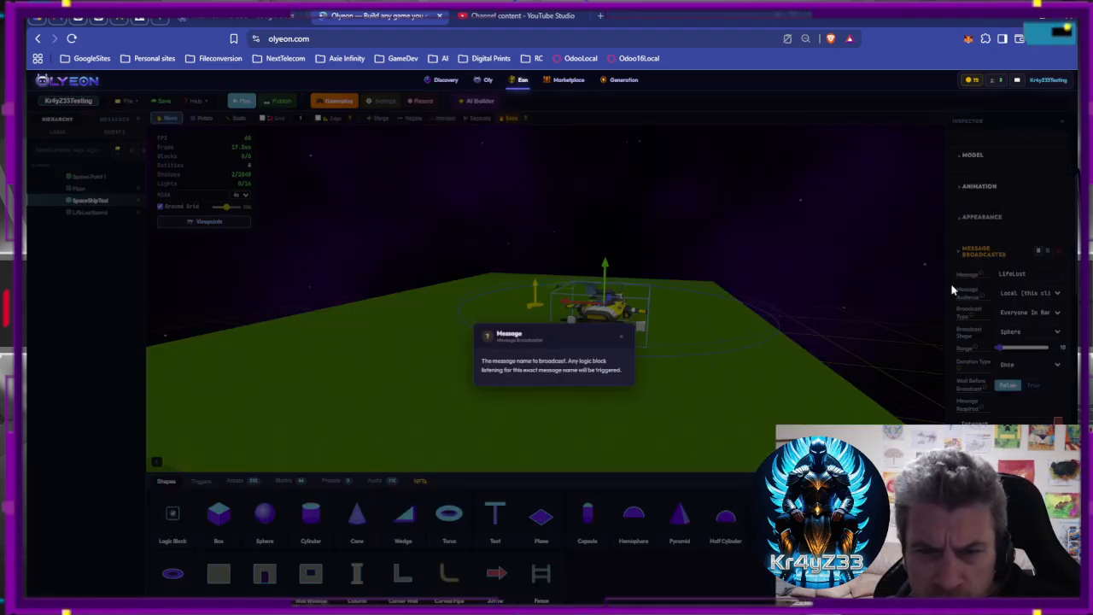
{"action": "left_click", "coordinate": [622, 339]}
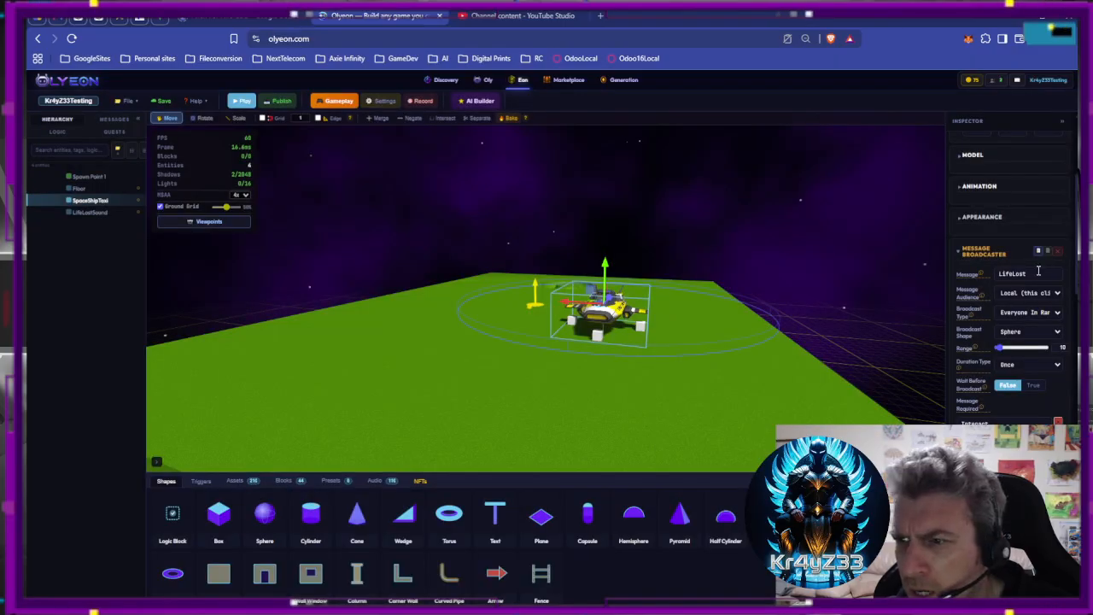
{"action": "left_click", "coordinate": [1038, 272]}
{"action": "type", "text": "Heal"}
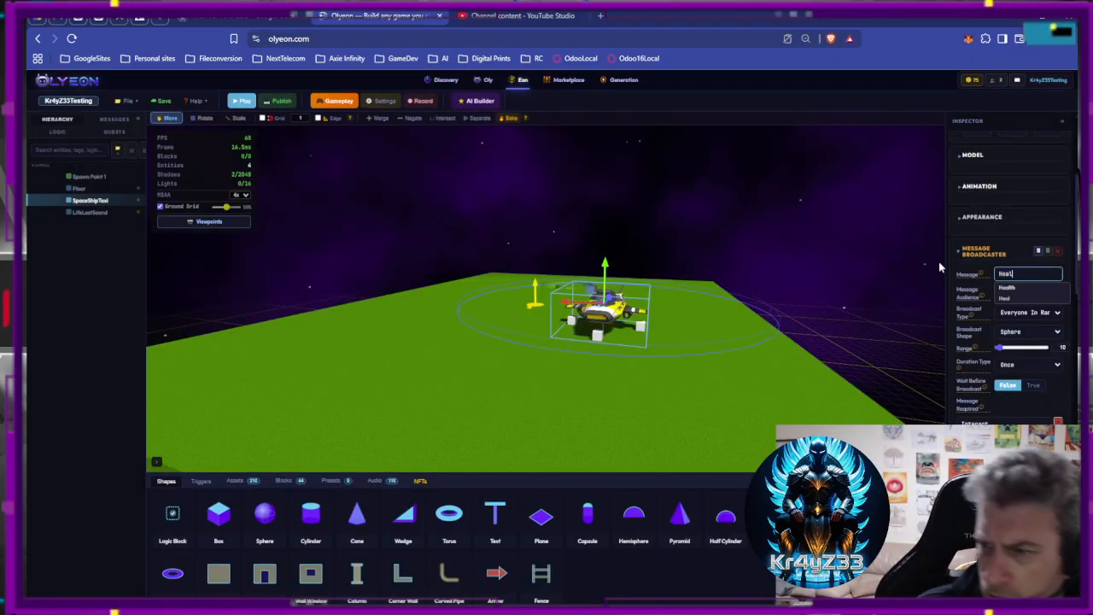
{"action": "left_click", "coordinate": [1021, 287]}
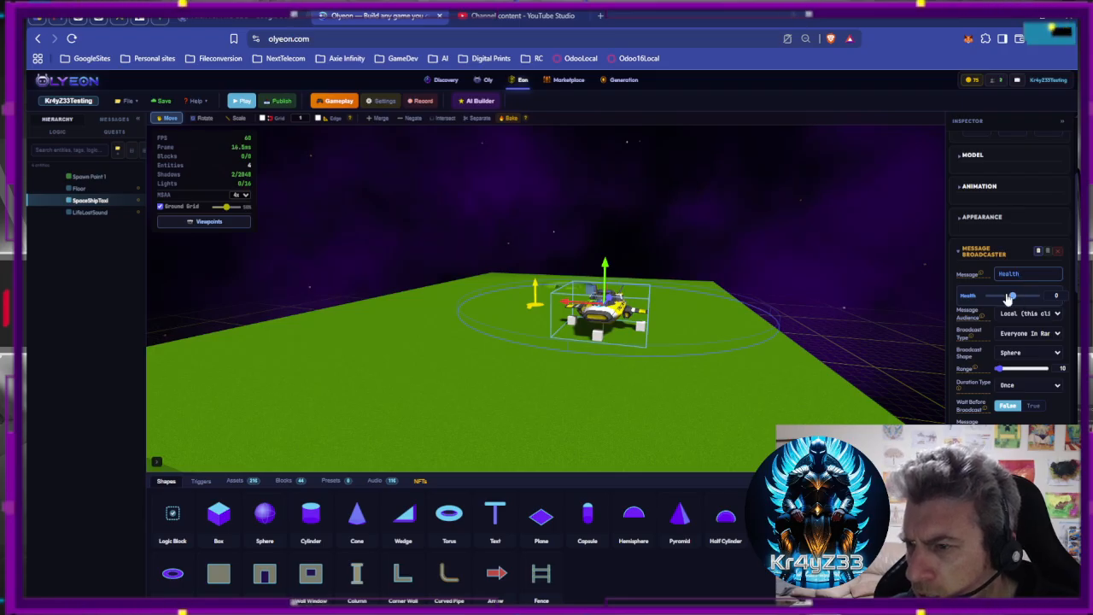
{"action": "double_click", "coordinate": [1060, 296]}
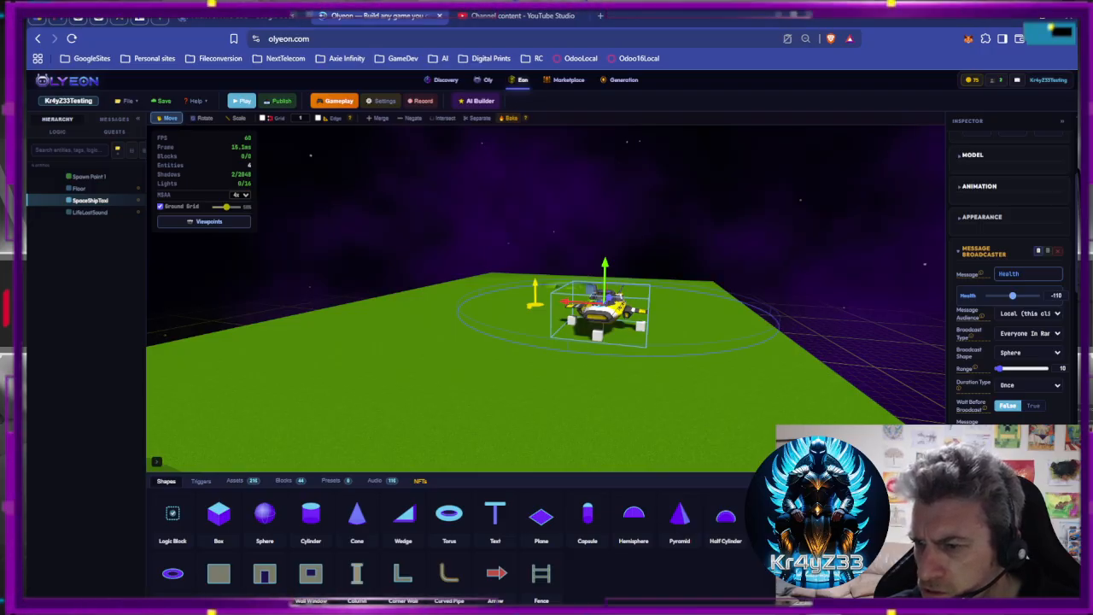
Save the project and start a playtest, boarding the spaceship and lifting off with the landing gear retracted.
{"action": "left_click", "coordinate": [168, 103]}
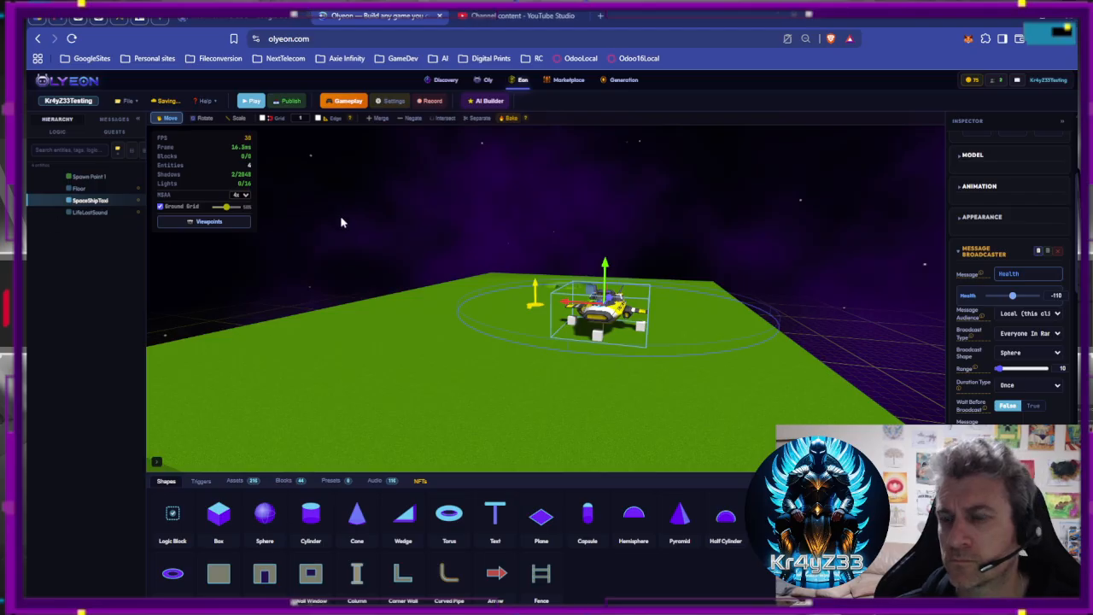
{"action": "left_click", "coordinate": [254, 103]}
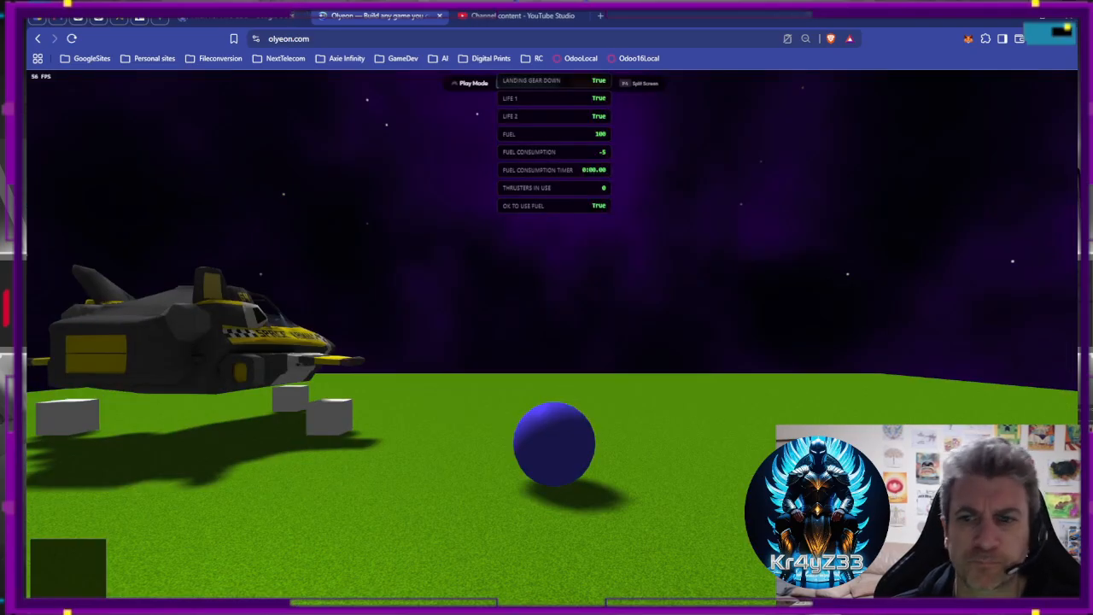
{"action": "key", "text": "w"}
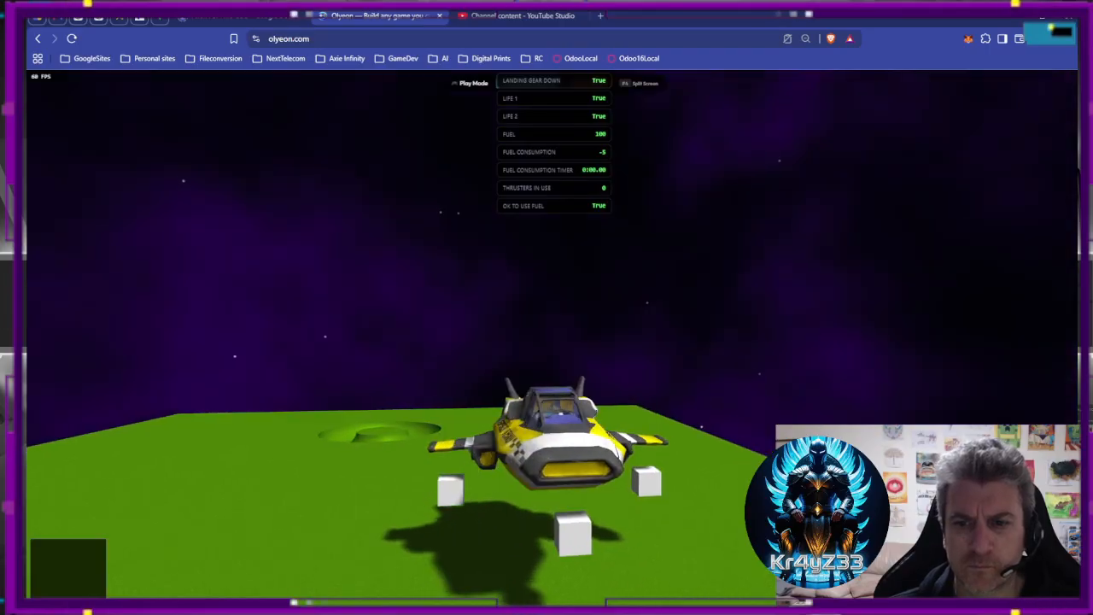
{"action": "key", "text": "g"}
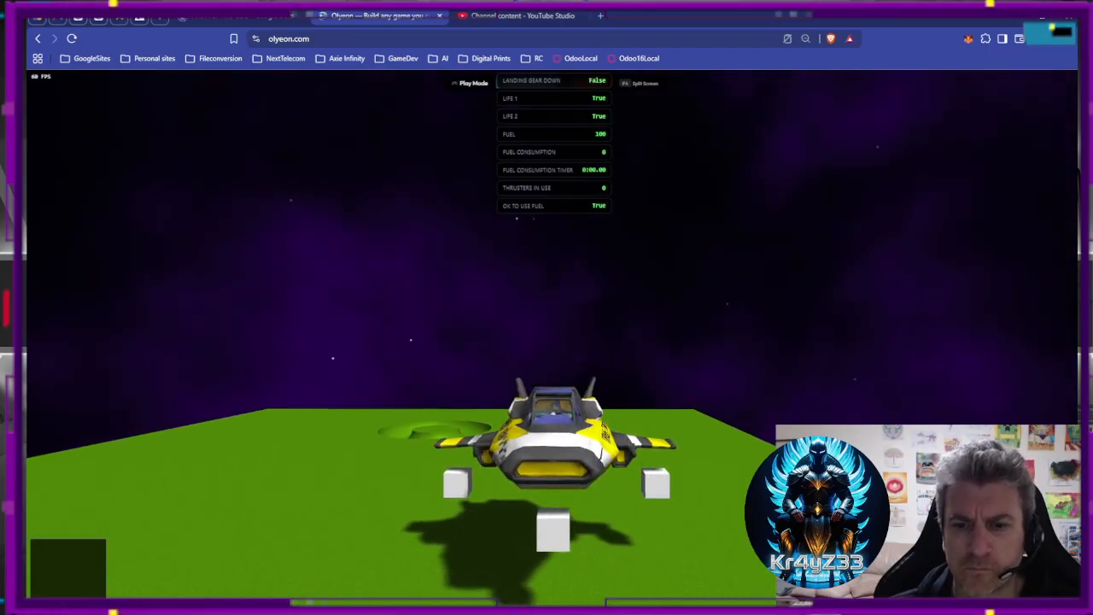
{"action": "key", "text": "space"}
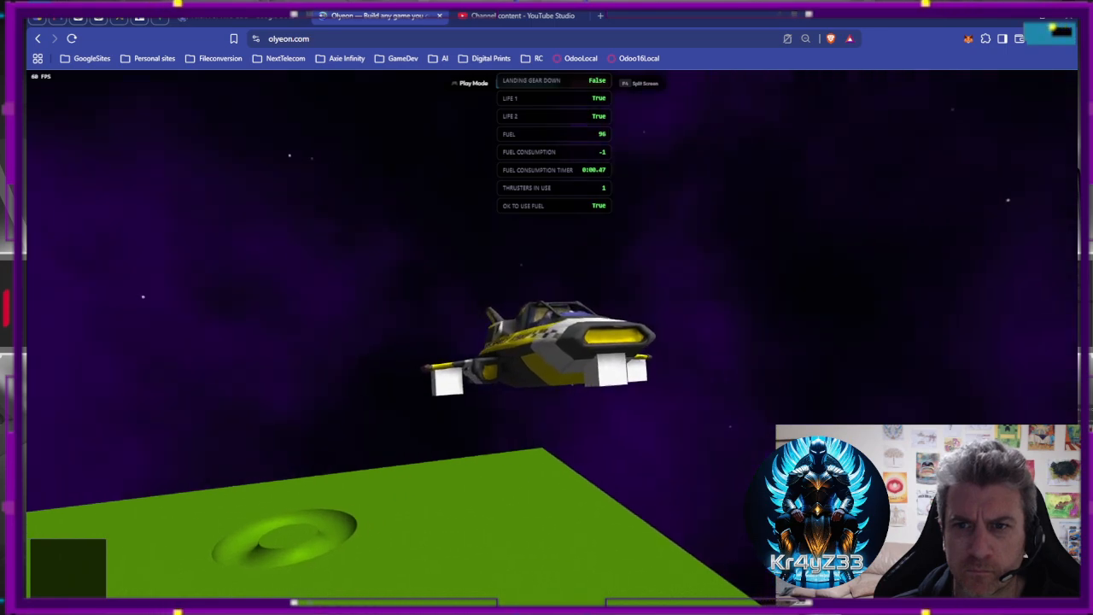
Extend the landing gear in flight and fly the ship around to burn through its fuel.
{"action": "key", "text": "g"}
{"action": "key", "text": "a"}
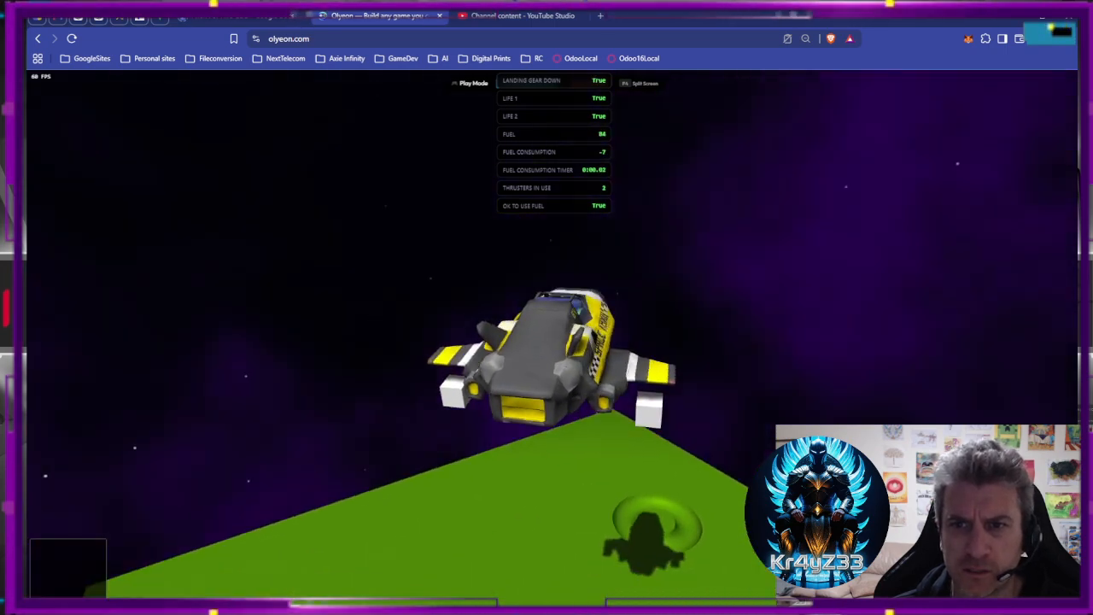
{"action": "key", "text": "d"}
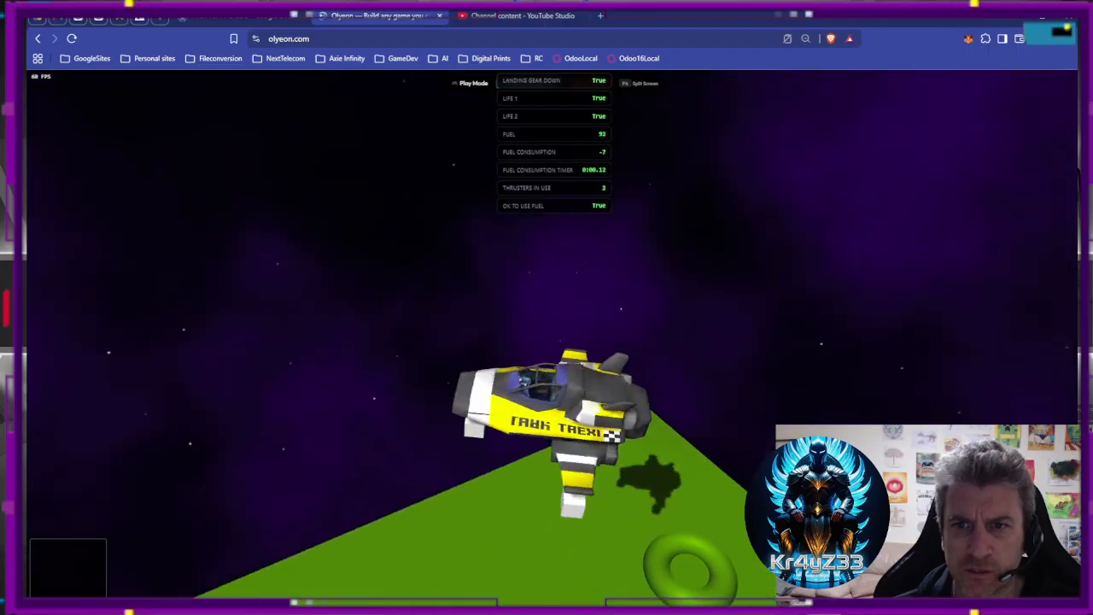
{"action": "key", "text": "d"}
{"action": "key", "text": "d"}
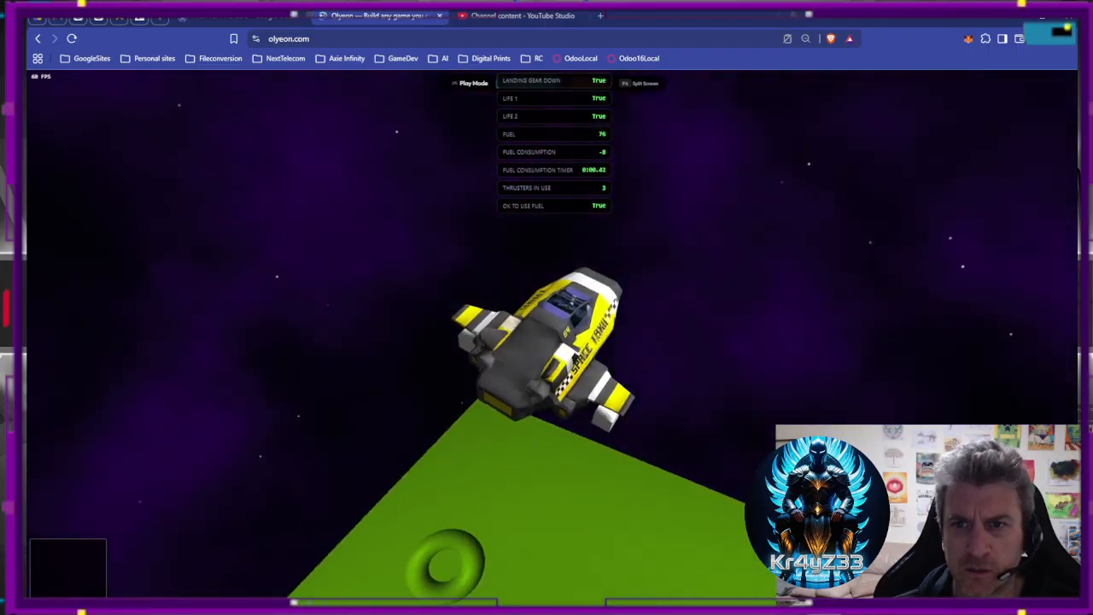
{"action": "key", "text": "d"}
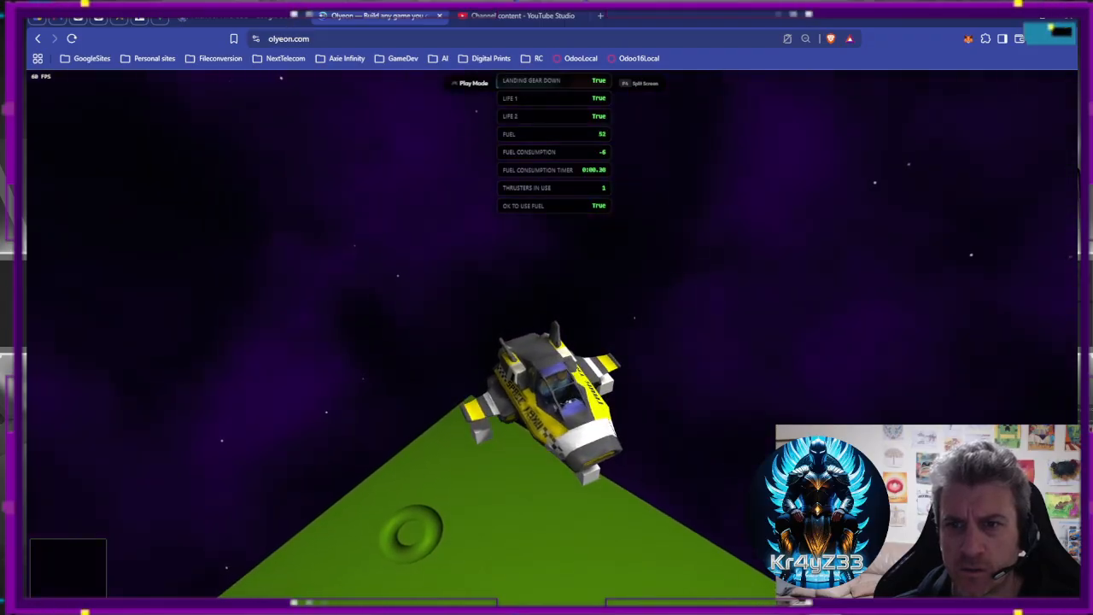
{"action": "key", "text": "space"}
{"action": "key", "text": "space"}
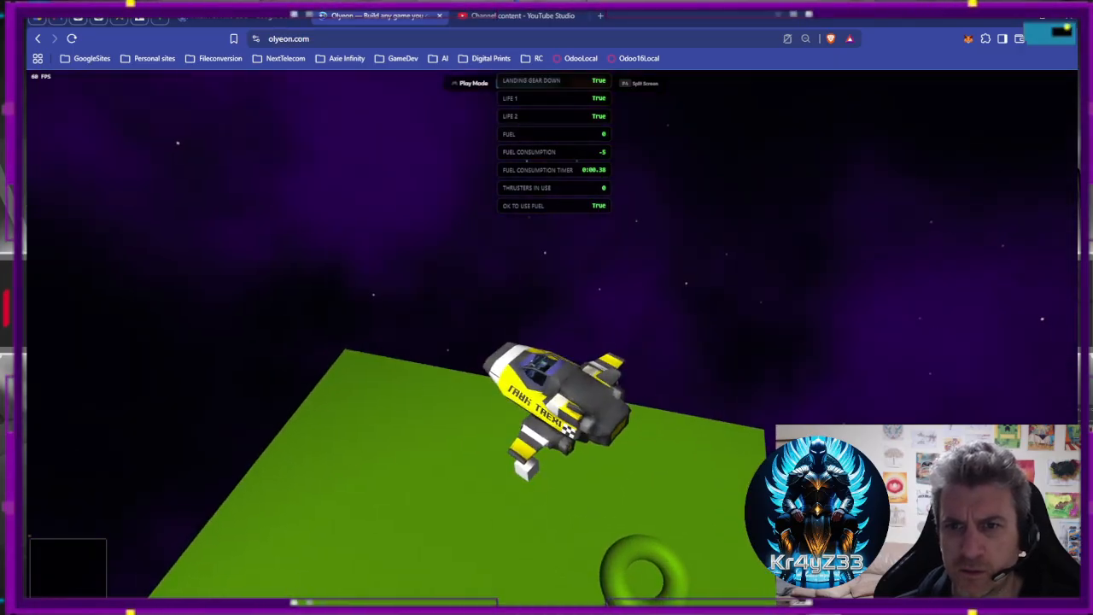
Test the thrusters on nearly empty fuel, first with the landing gear extended and again with it retracted.
{"action": "key", "text": "space"}
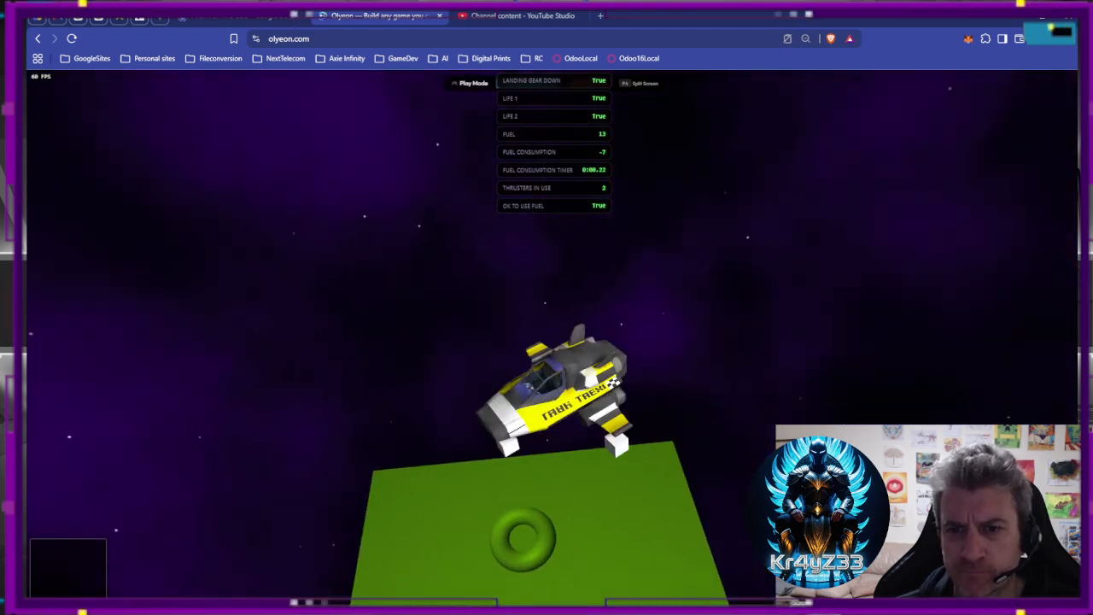
{"action": "key", "text": "w"}
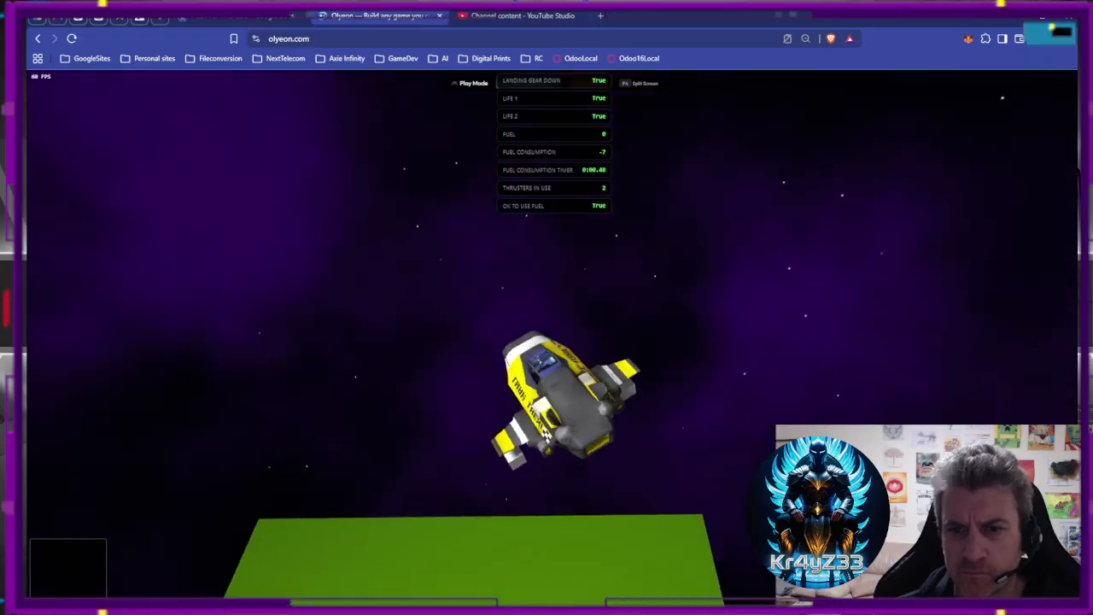
{"action": "key", "text": "d"}
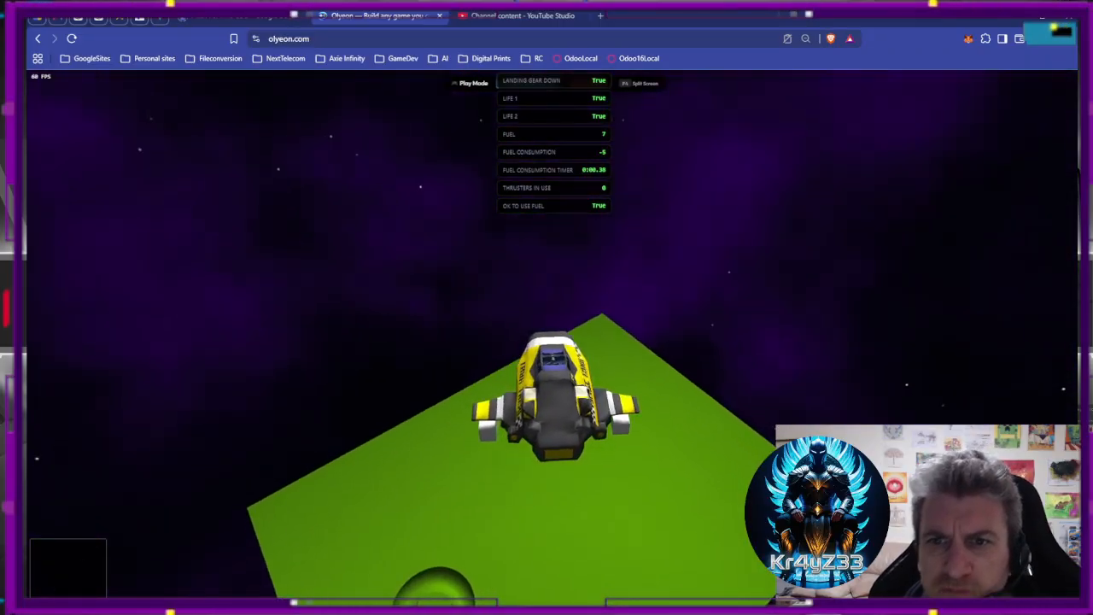
{"action": "key", "text": "g"}
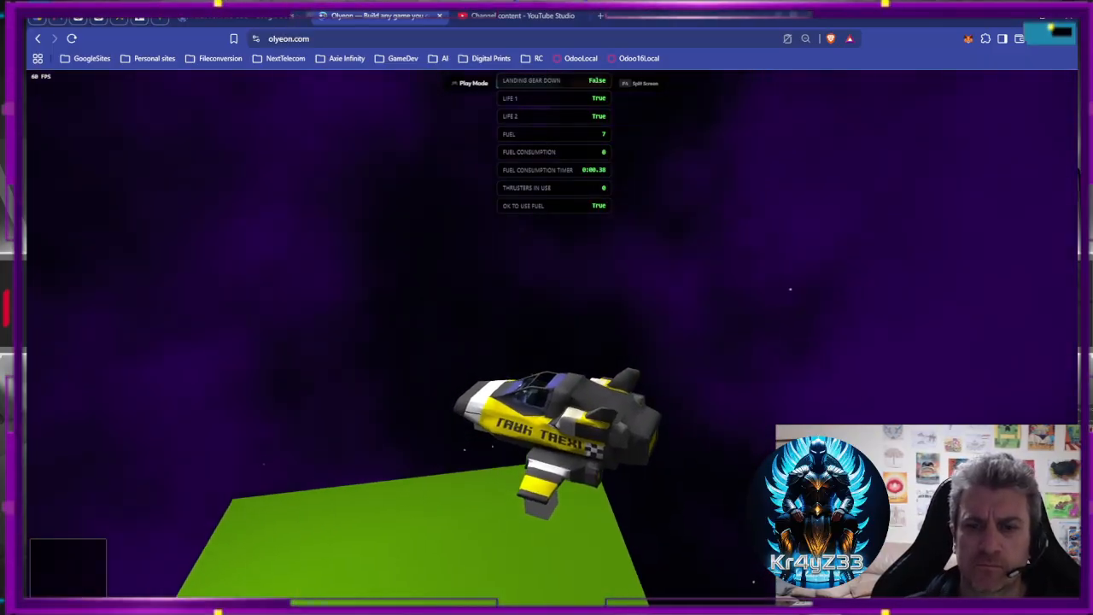
{"action": "key", "text": "w"}
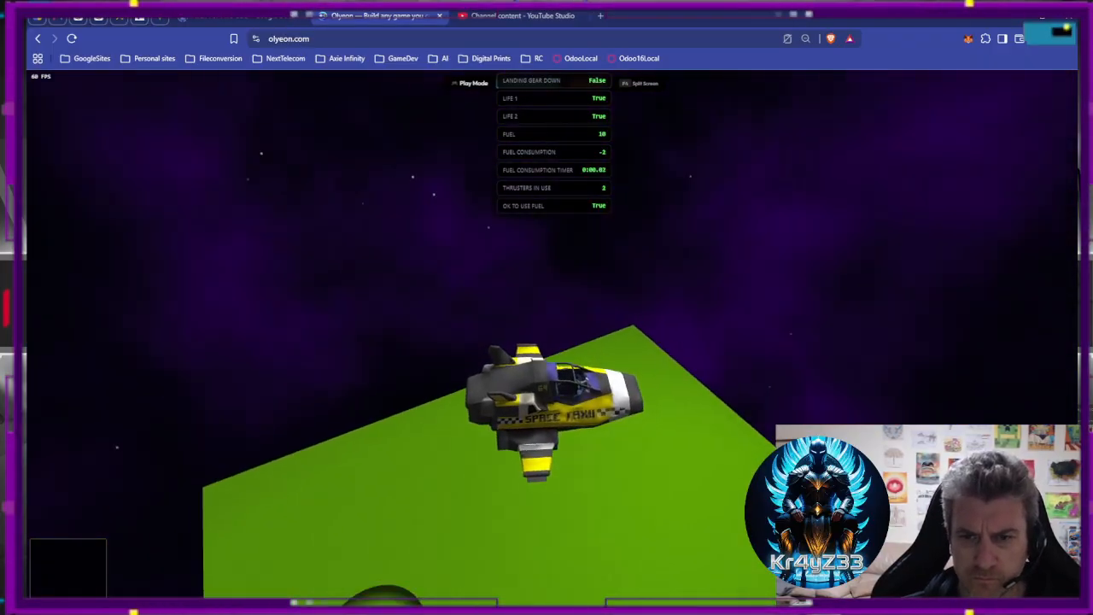
{"action": "key", "text": "w"}
{"action": "key", "text": "a"}
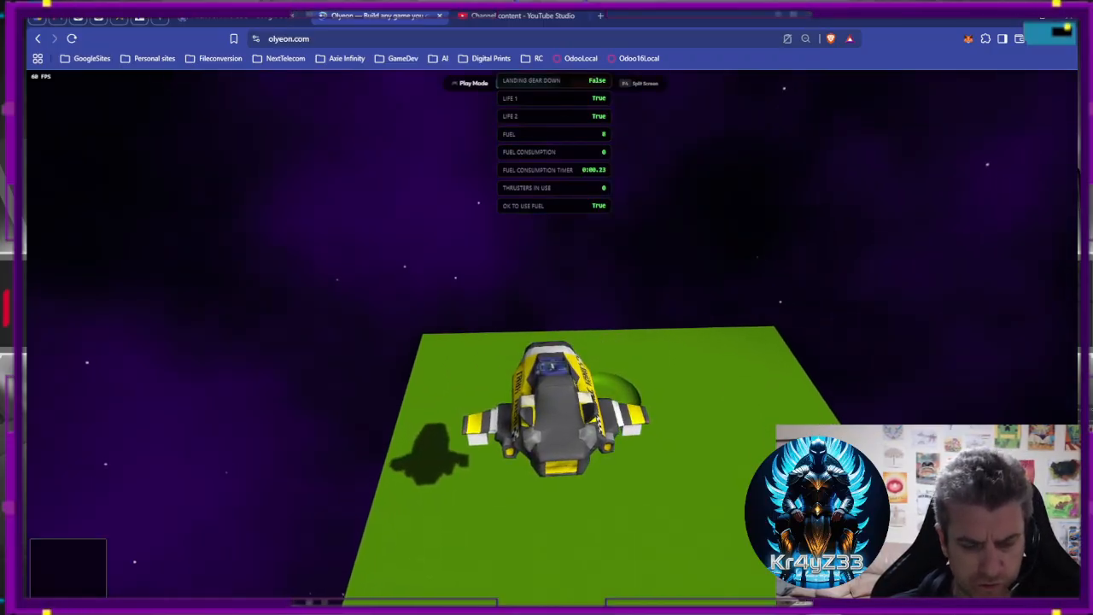
Examine the thruster and fuel messages in the Logic Debug log and end the playtest.
{"action": "key", "text": "F3"}
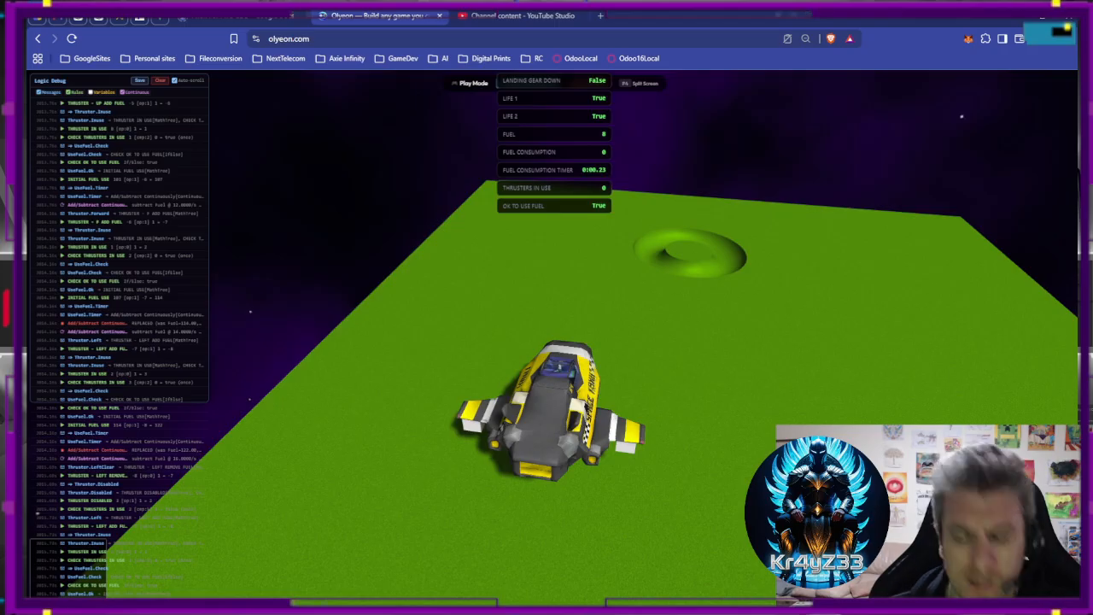
{"action": "key", "text": "F3"}
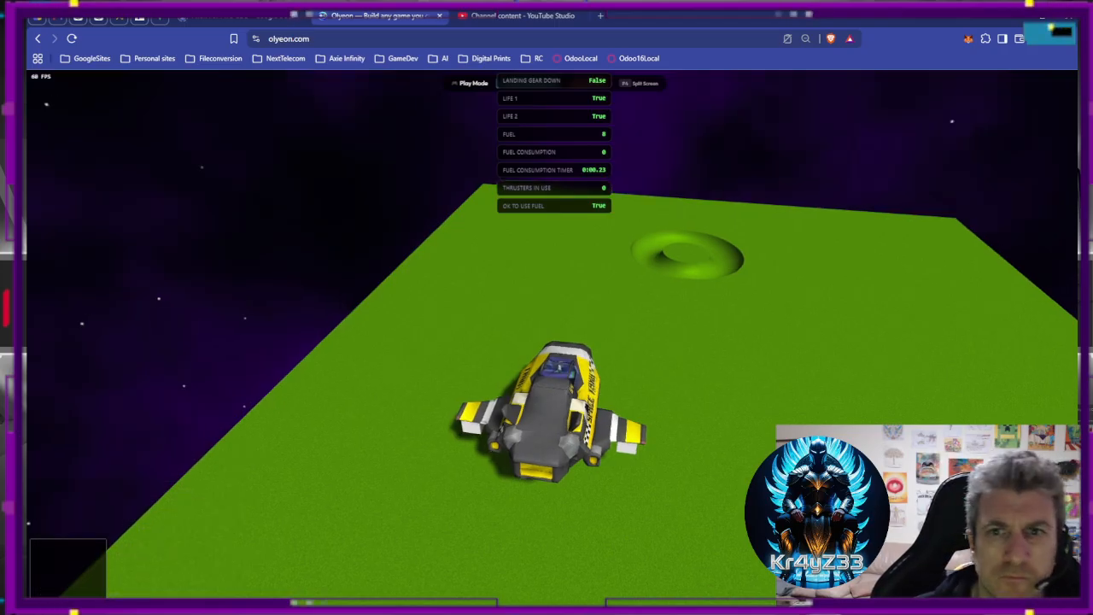
{"action": "key", "text": "Escape"}
{"action": "key", "text": "Escape"}
{"action": "scroll", "coordinate": [605, 284], "scroll_direction": "up", "scroll_amount": 6}
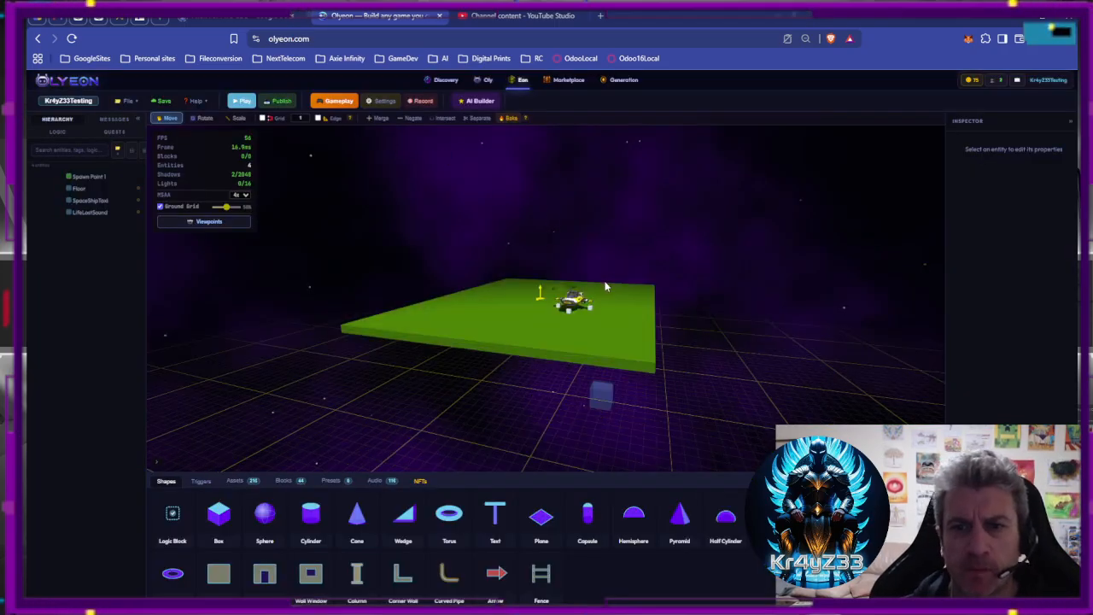
On the Fuel board, set the Add/Subtract Continuously rule's fixed Maximum Value to 200.
{"action": "left_click", "coordinate": [345, 101]}
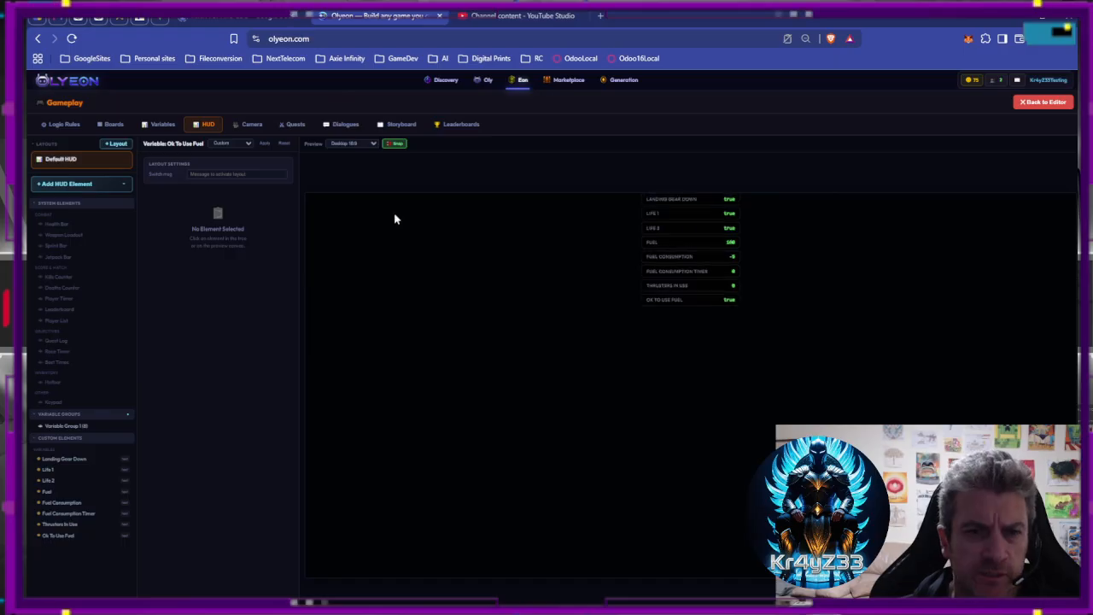
{"action": "left_click", "coordinate": [109, 124]}
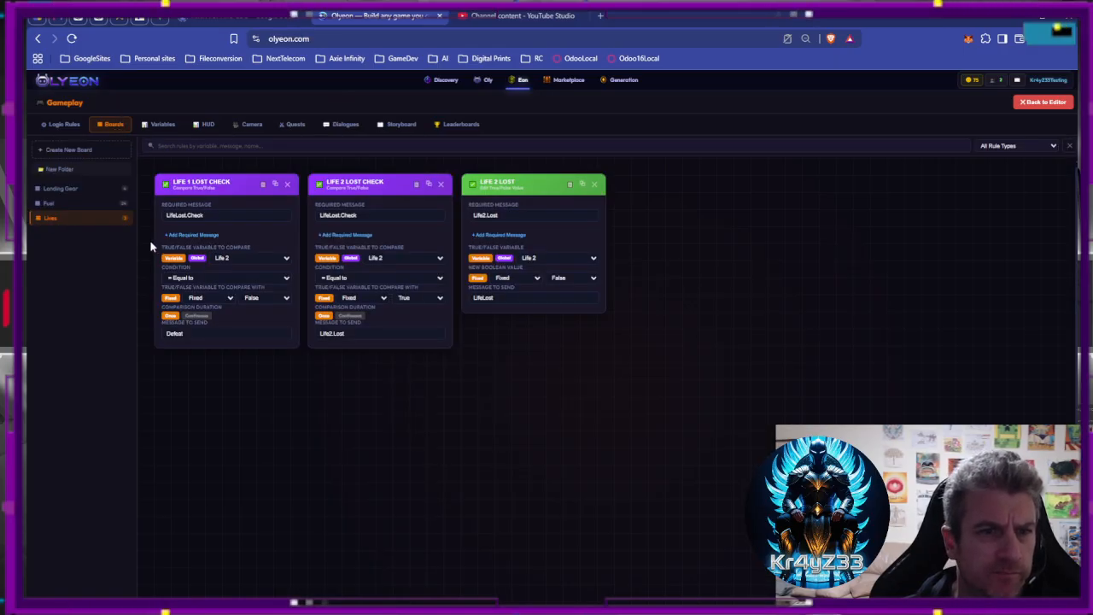
{"action": "left_click", "coordinate": [49, 205]}
{"action": "scroll", "coordinate": [317, 324], "scroll_direction": "down", "scroll_amount": 3}
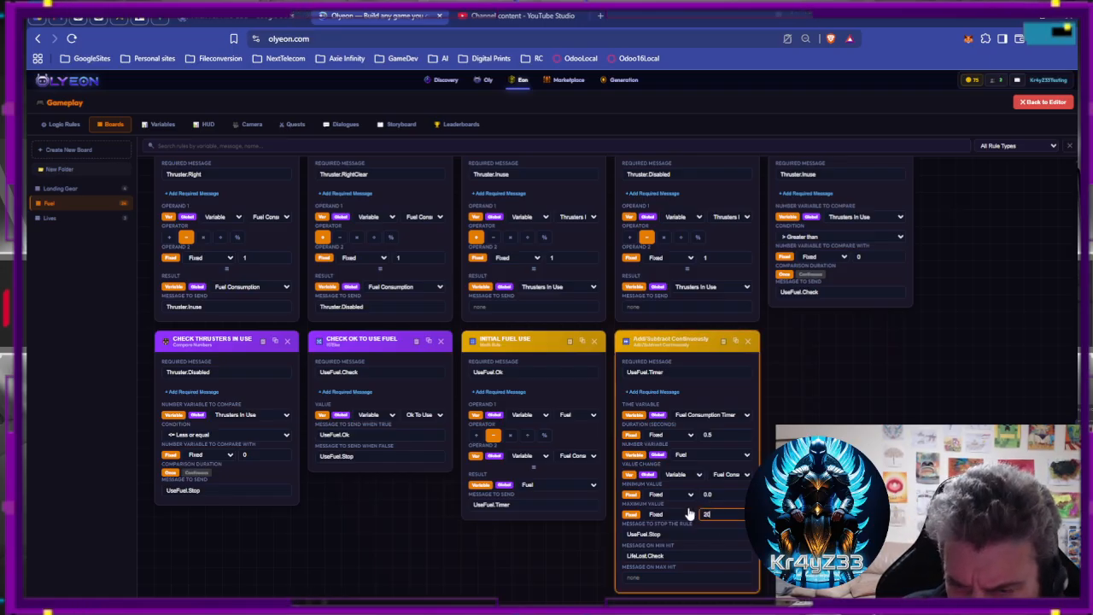
{"action": "left_click", "coordinate": [808, 511]}
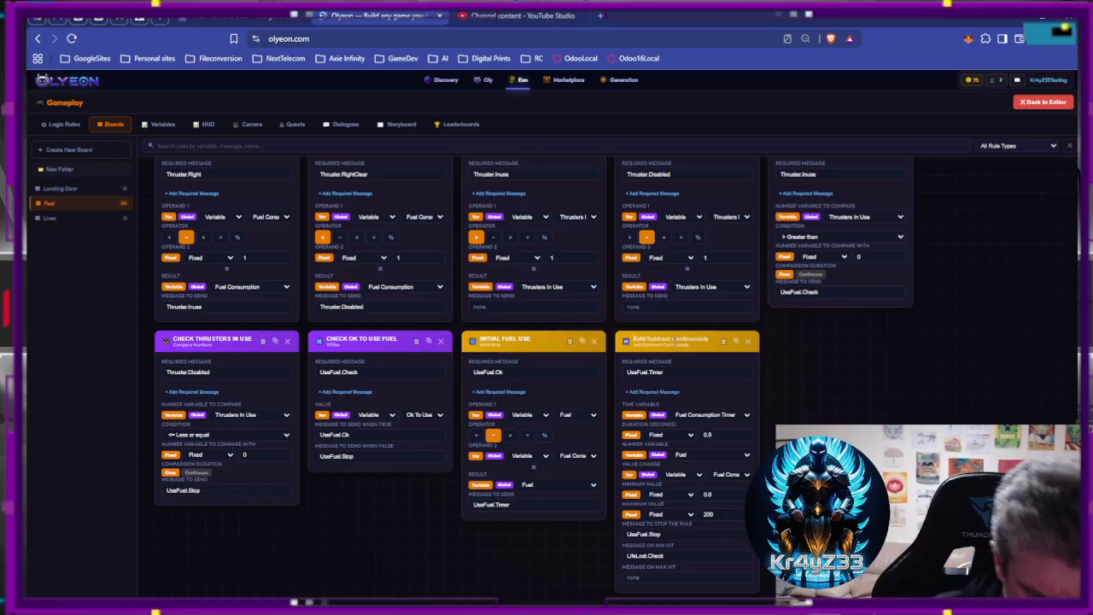
Rename the Add/Subtract Continuously rule as SUBTRACT FUEL and return to the scene editor.
{"action": "type", "text": "SUBTRACT FUEL"}
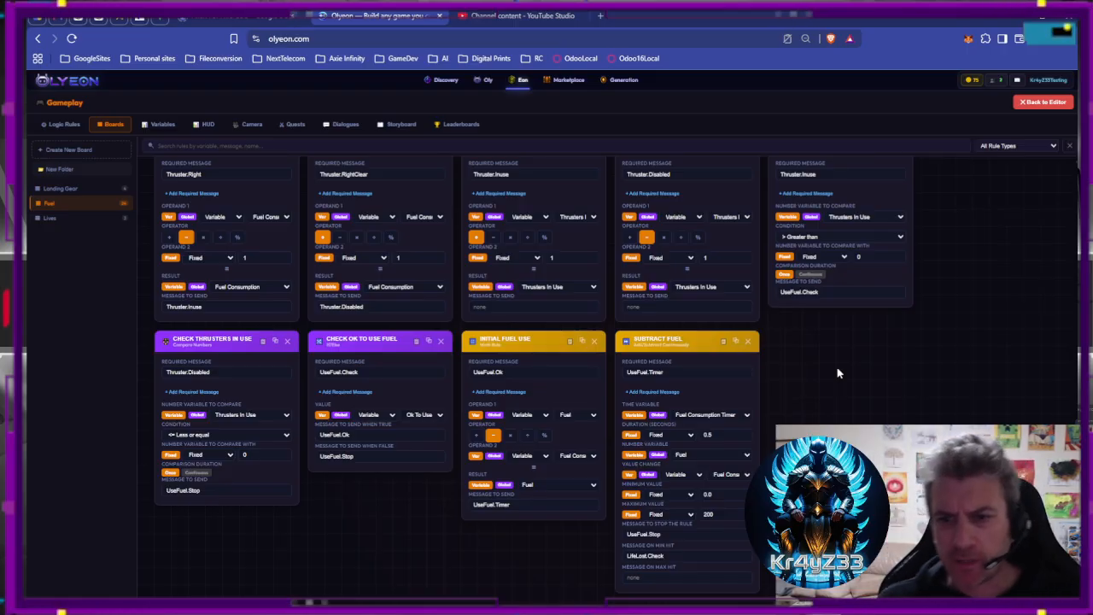
{"action": "scroll", "coordinate": [734, 369], "scroll_direction": "up", "scroll_amount": 1}
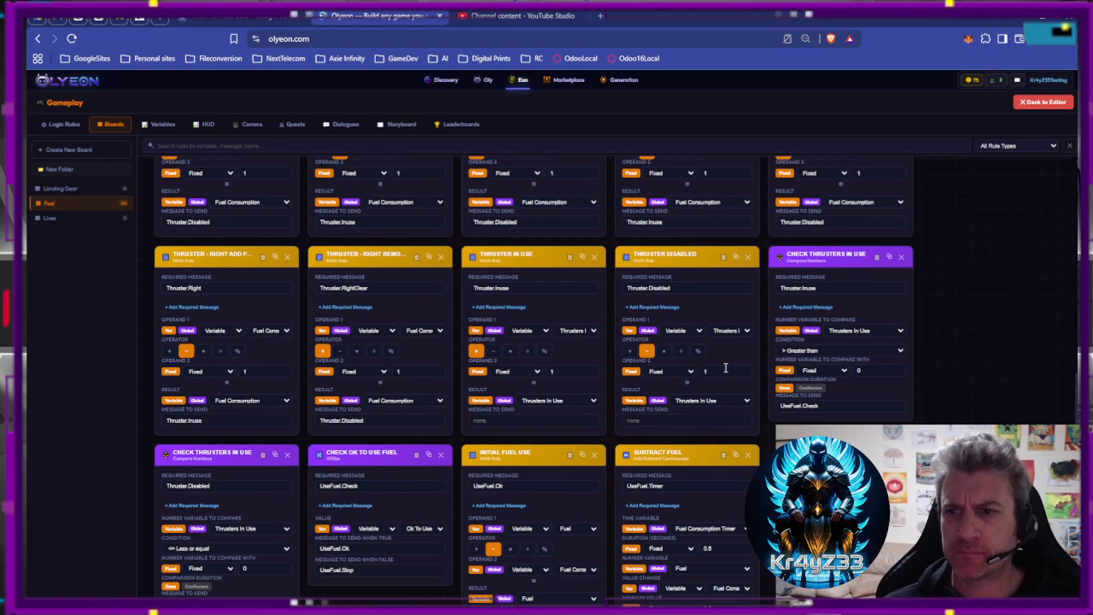
{"action": "left_click", "coordinate": [1041, 103]}
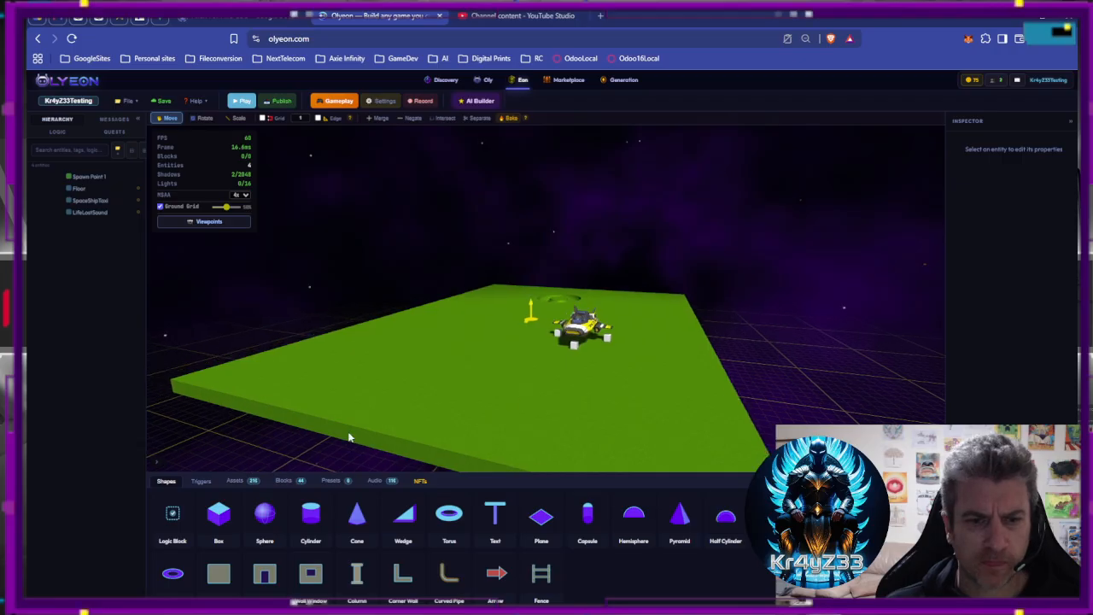
Place a sphere on the floor near the spaceship and rename it FuelPowerup.
{"action": "left_click", "coordinate": [265, 514]}
{"action": "left_click", "coordinate": [405, 351]}
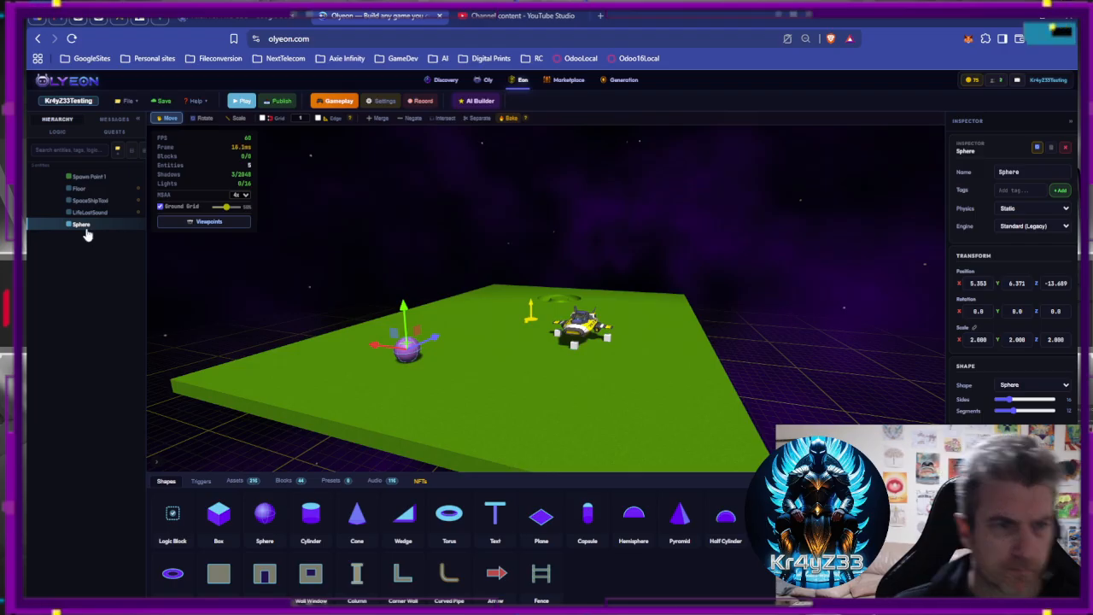
{"action": "double_click", "coordinate": [84, 224]}
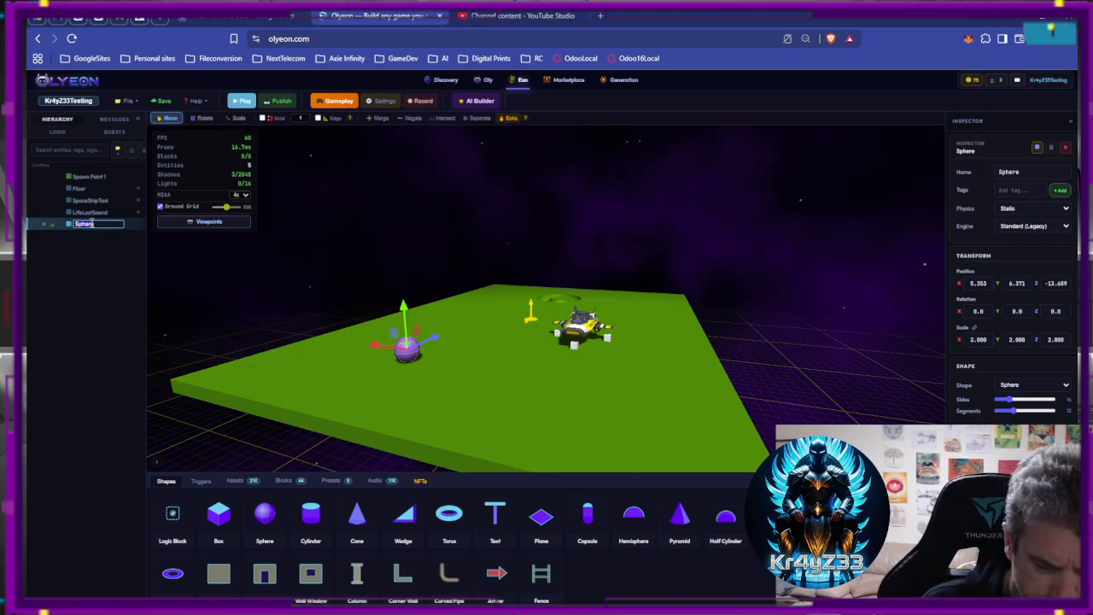
{"action": "type", "text": "FUEL"}
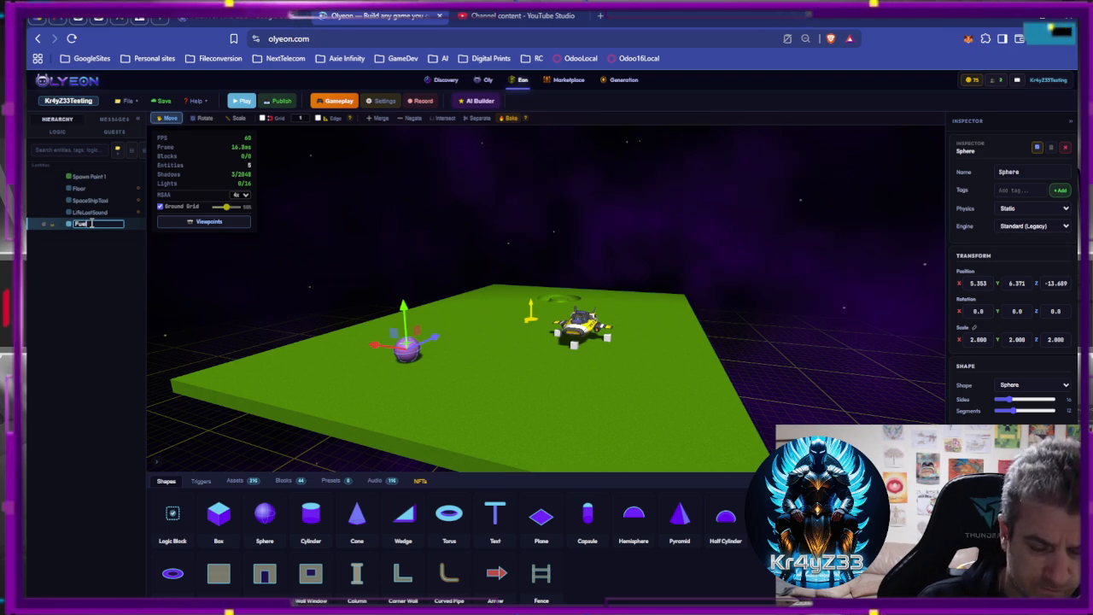
{"action": "type", "text": "PowerUp"}
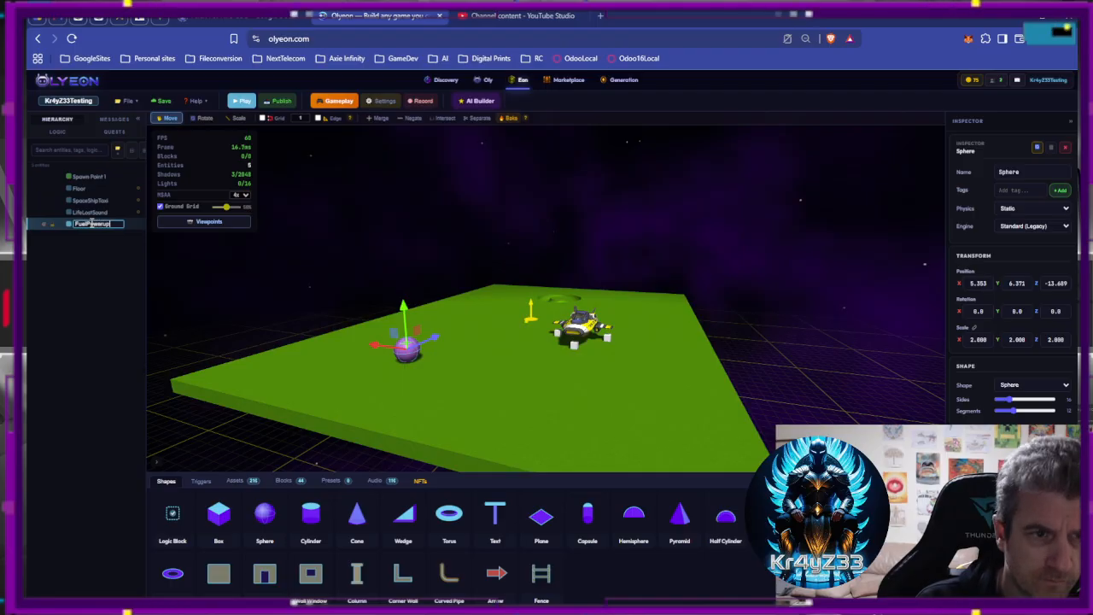
{"action": "key", "text": "Return"}
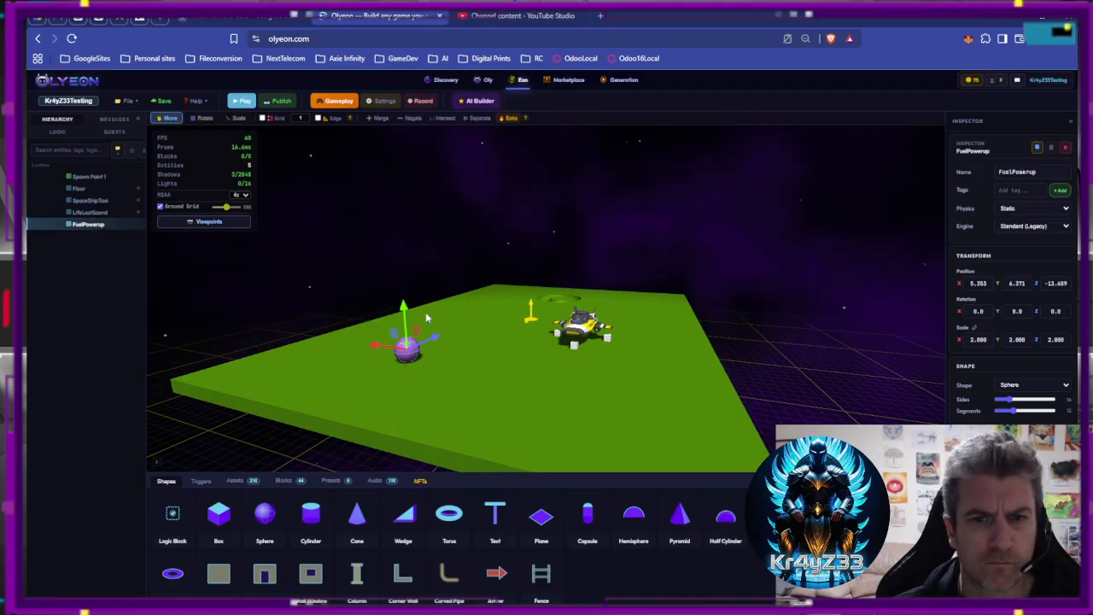
Raise the FuelPowerup sphere above the floor to about Y 14.68 and check SpaceShipTaxi's properties before reselecting the sphere.
{"action": "left_click_drag", "start_coordinate": [405, 309], "coordinate": [400, 200]}
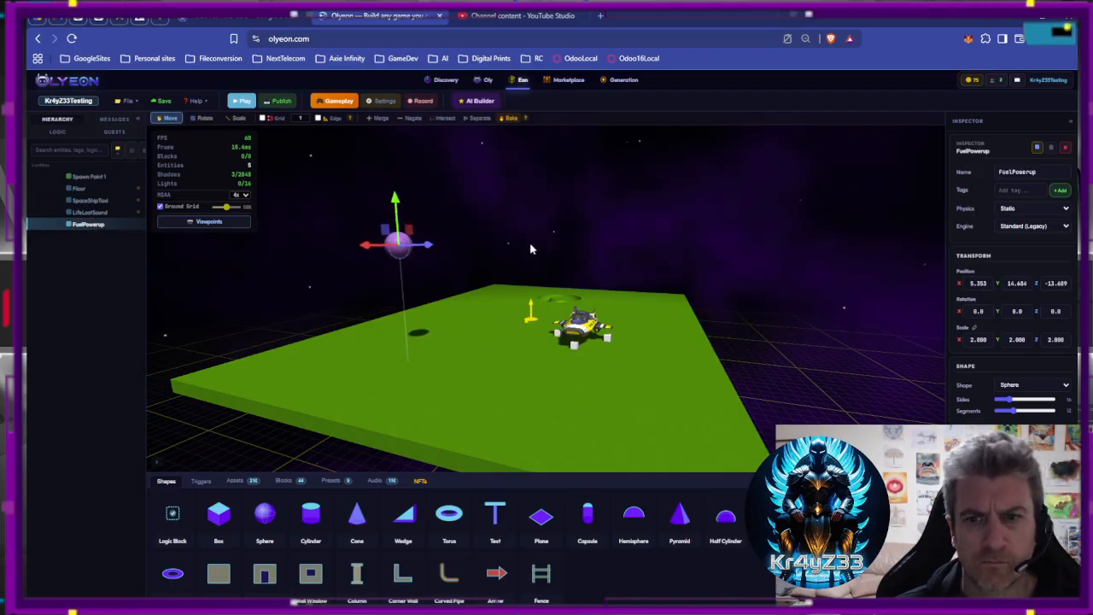
{"action": "left_click_drag", "start_coordinate": [529, 244], "coordinate": [490, 297]}
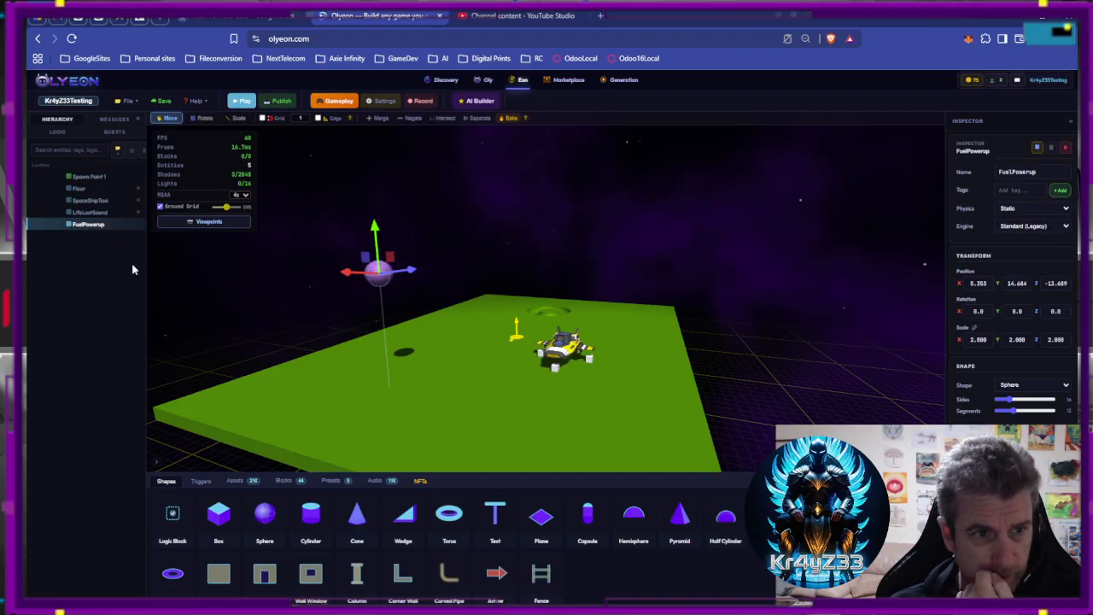
{"action": "left_click", "coordinate": [89, 200]}
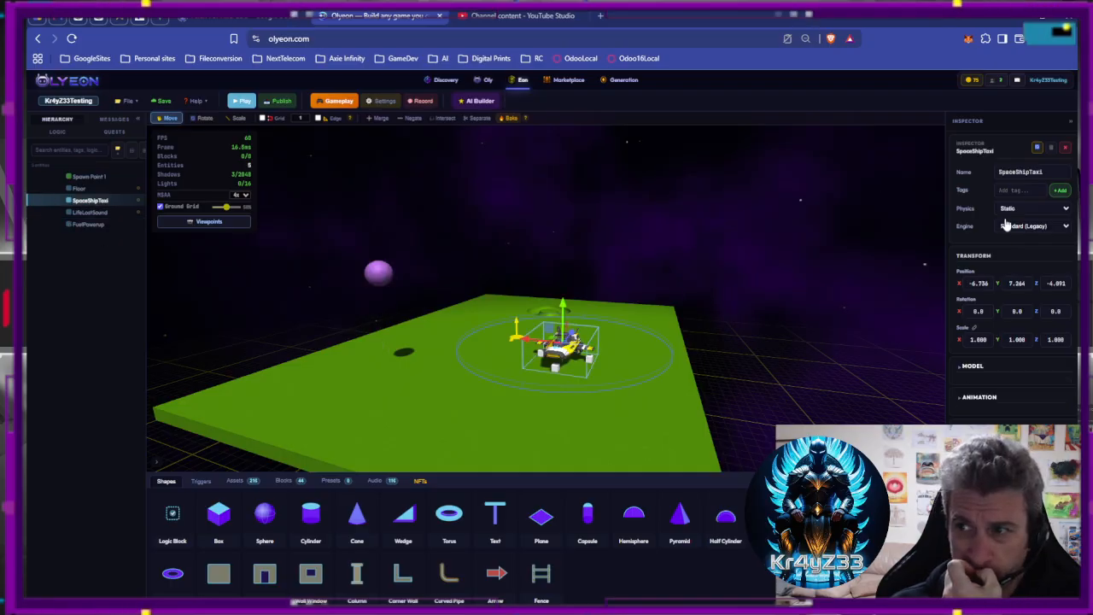
{"action": "left_click", "coordinate": [381, 275]}
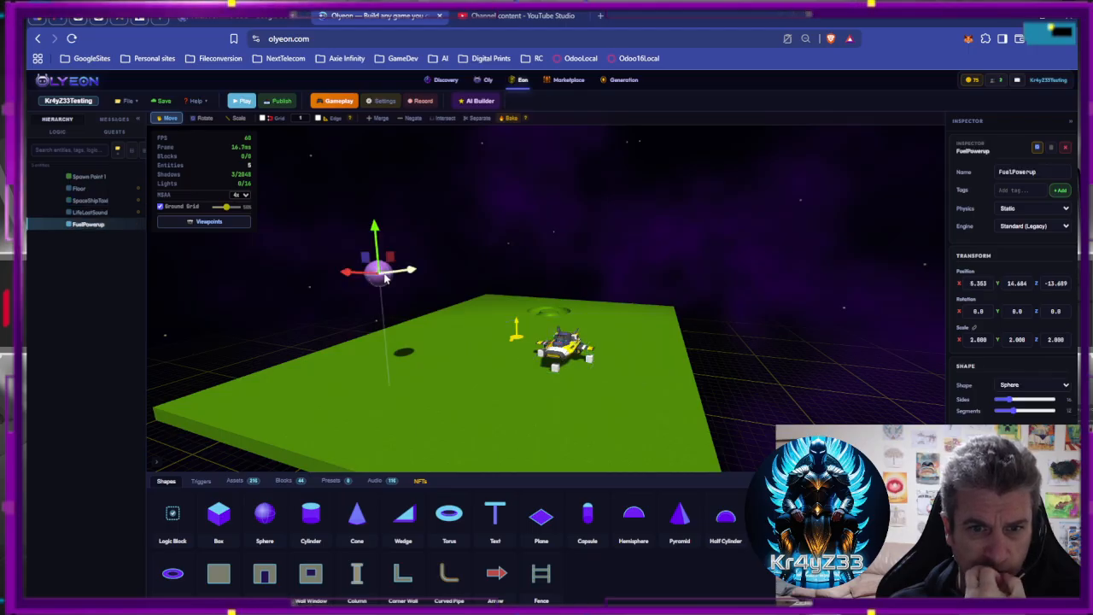
Add Trigger Volume logic to the FuelPowerup sphere.
{"action": "scroll", "coordinate": [1011, 281], "scroll_direction": "down", "scroll_amount": 1}
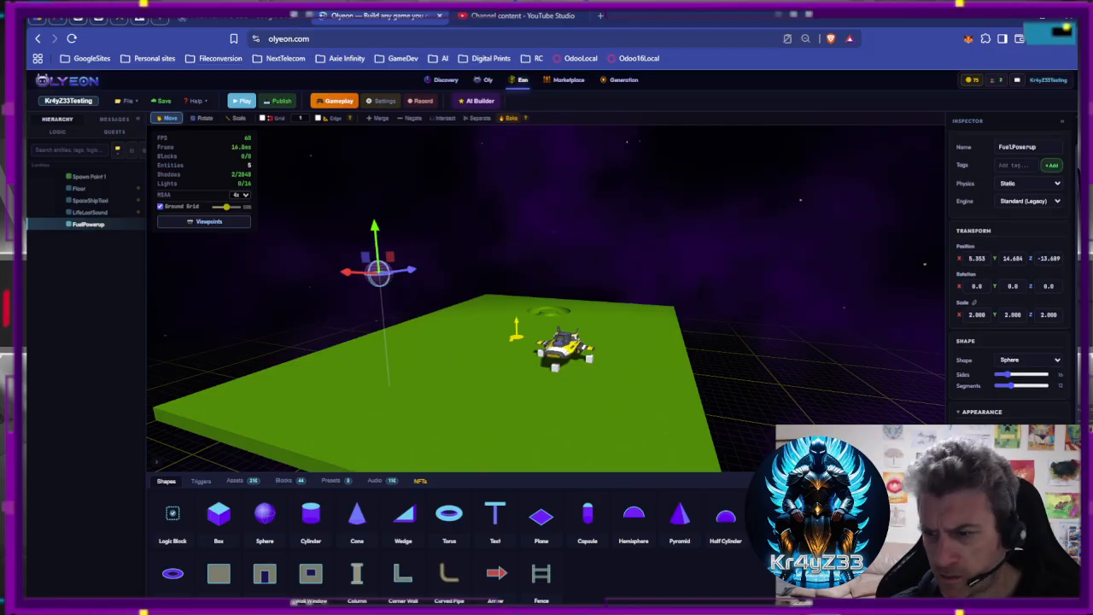
{"action": "left_click", "coordinate": [1008, 586]}
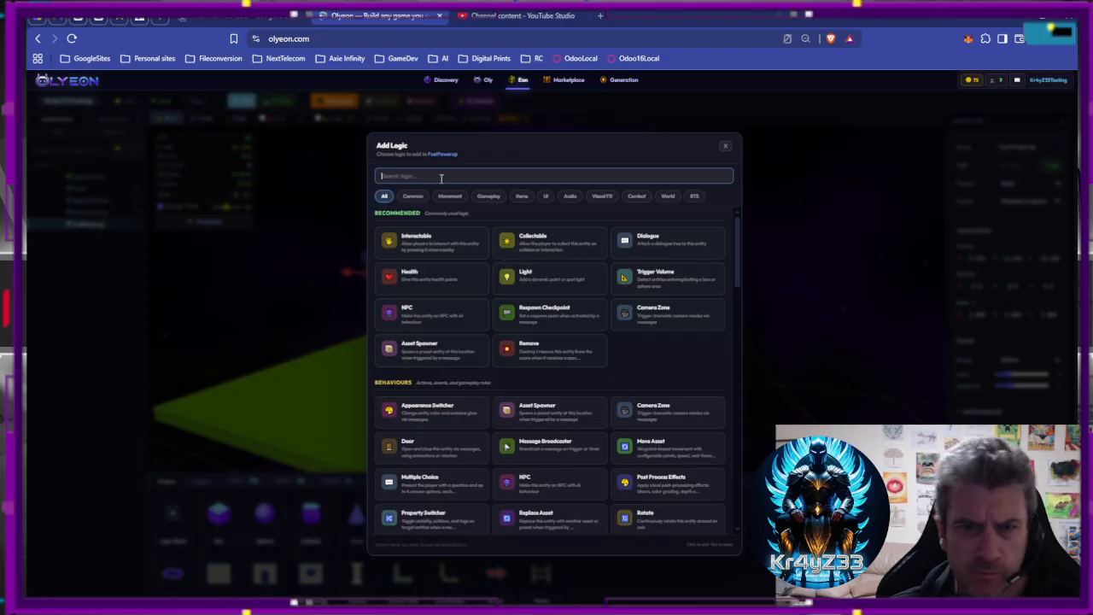
{"action": "type", "text": "trigg"}
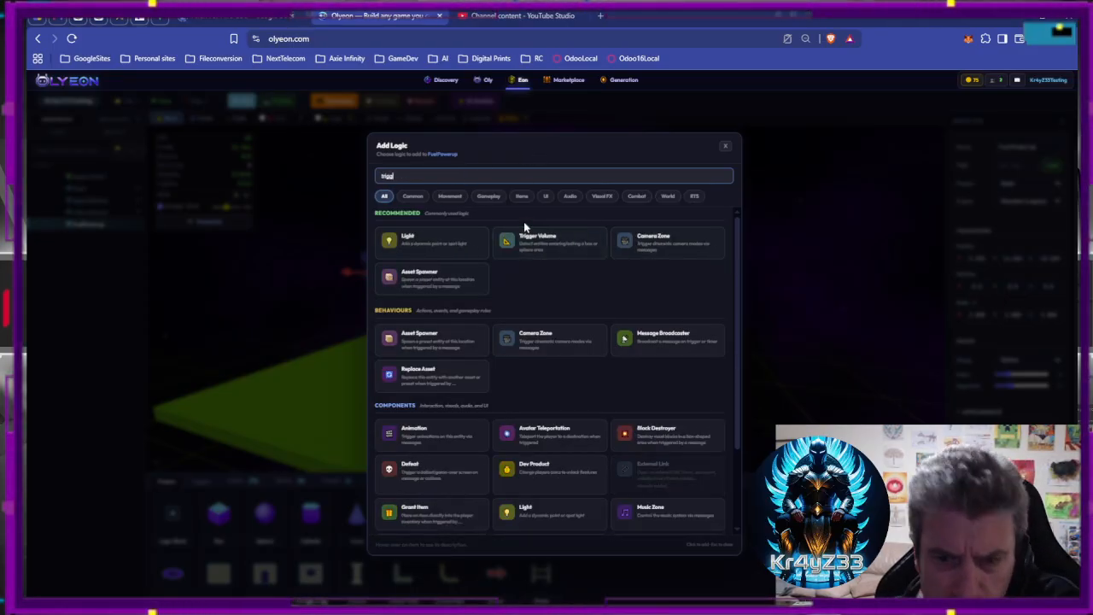
{"action": "left_click", "coordinate": [549, 244]}
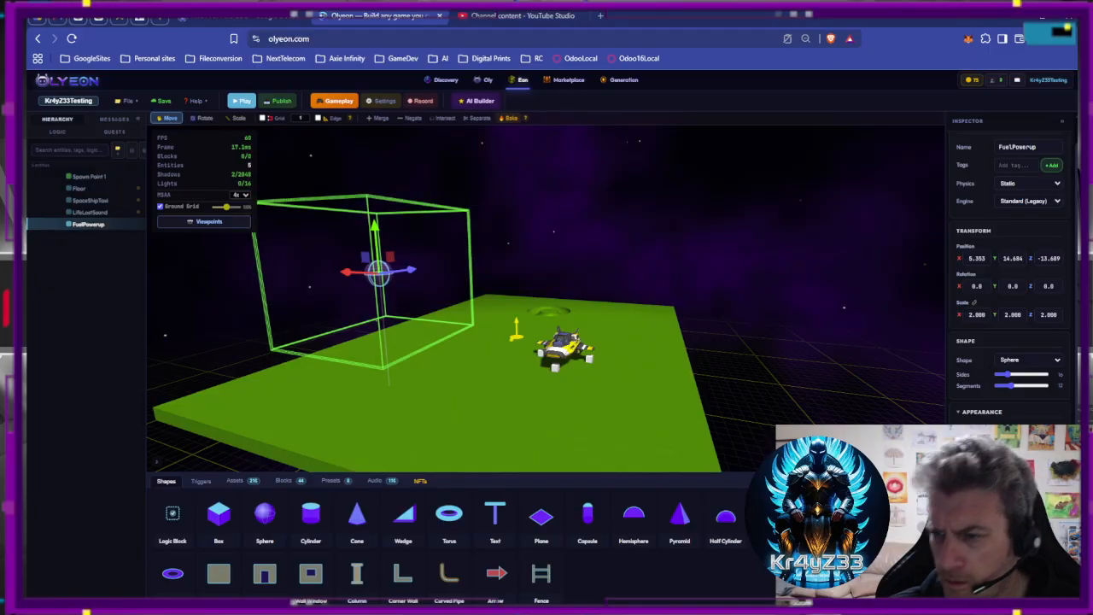
Set the FuelPowerup Trigger Volume's Detection Shape to Sphere and its size to 1.
{"action": "scroll", "coordinate": [1008, 298], "scroll_direction": "down", "scroll_amount": 1}
{"action": "scroll", "coordinate": [1008, 299], "scroll_direction": "down", "scroll_amount": 4}
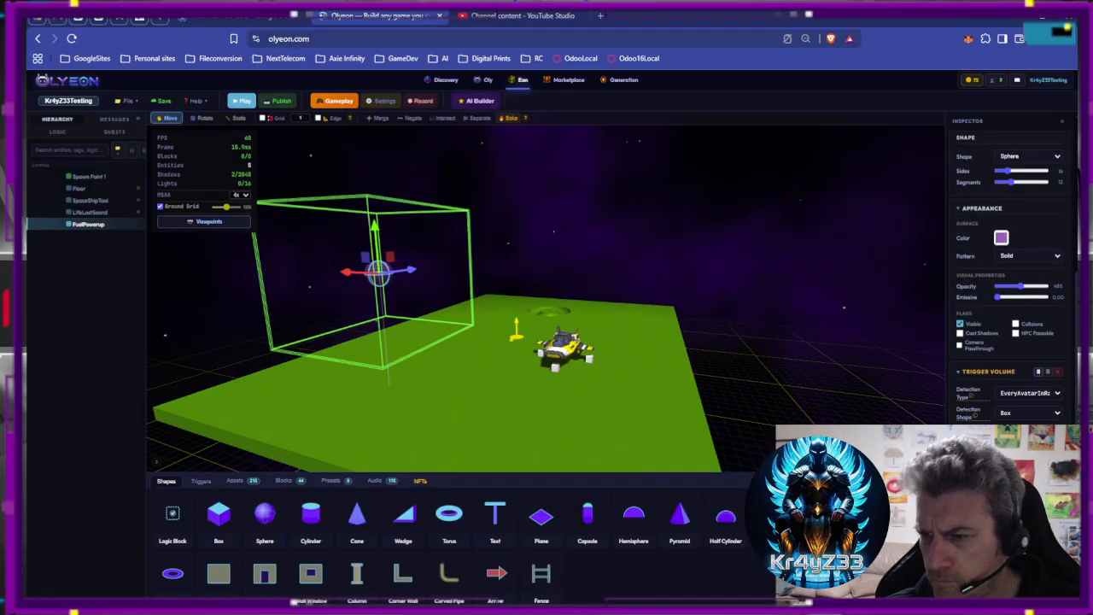
{"action": "left_click", "coordinate": [1009, 411]}
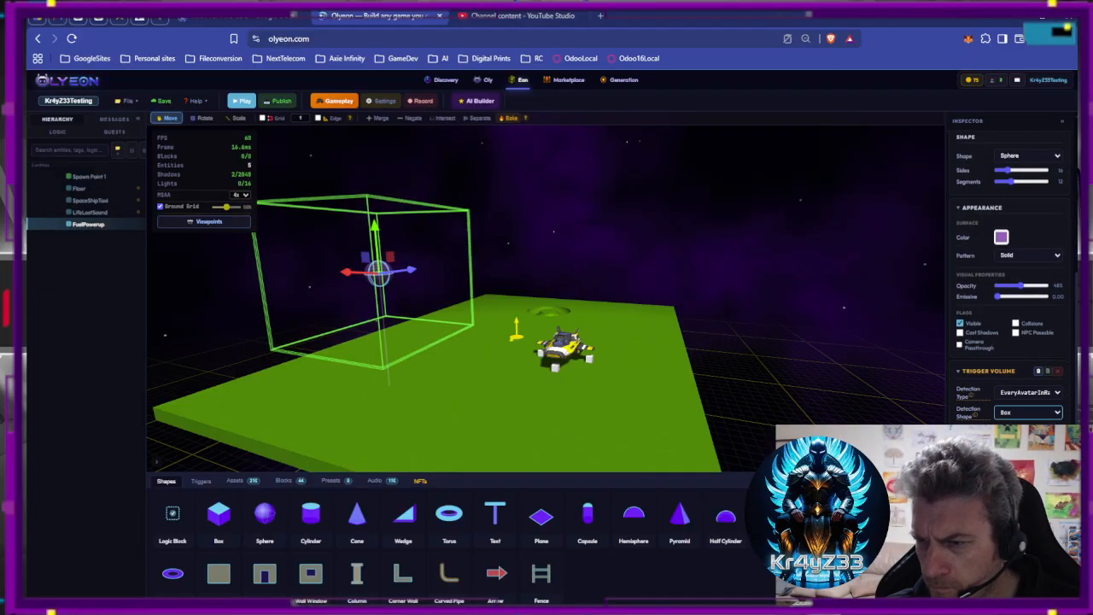
{"action": "left_click", "coordinate": [1009, 433]}
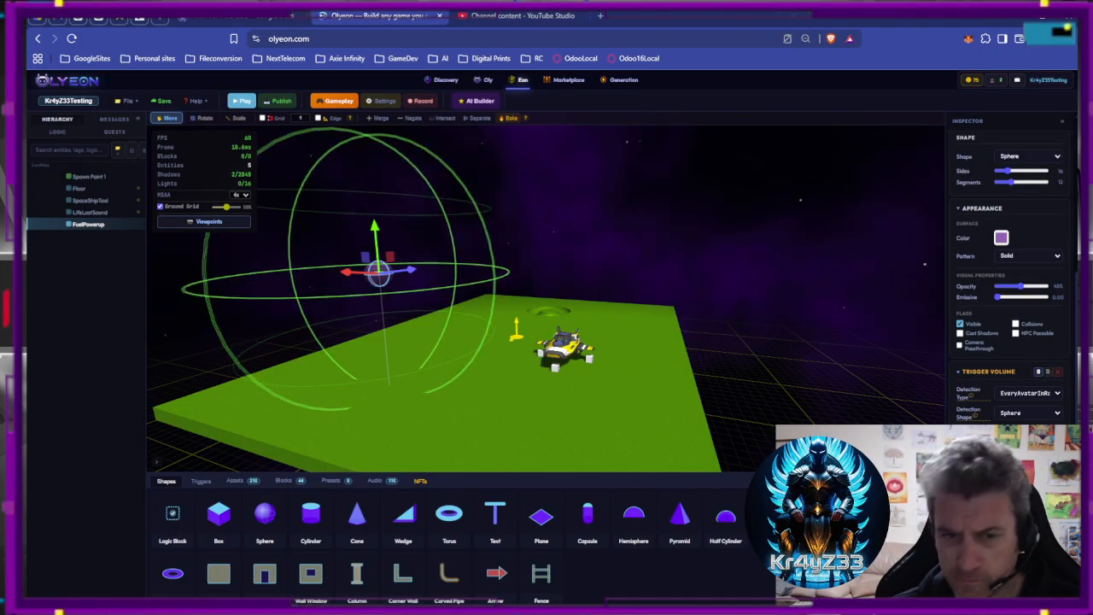
{"action": "type", "text": "1"}
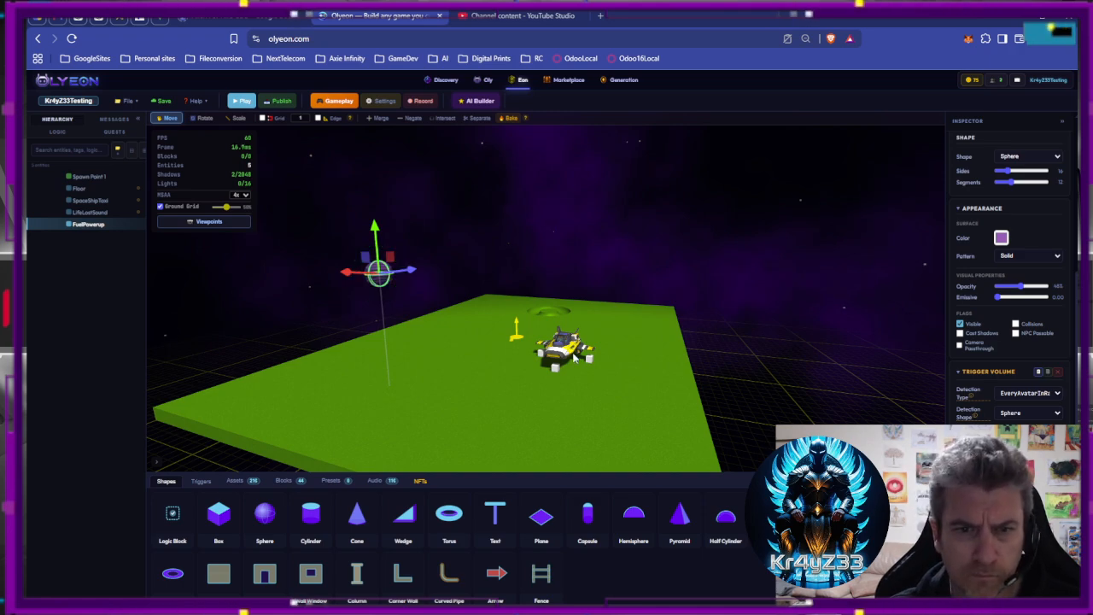
{"action": "scroll", "coordinate": [375, 275], "scroll_direction": "up", "scroll_amount": 3}
{"action": "left_click_drag", "start_coordinate": [381, 275], "coordinate": [528, 296]}
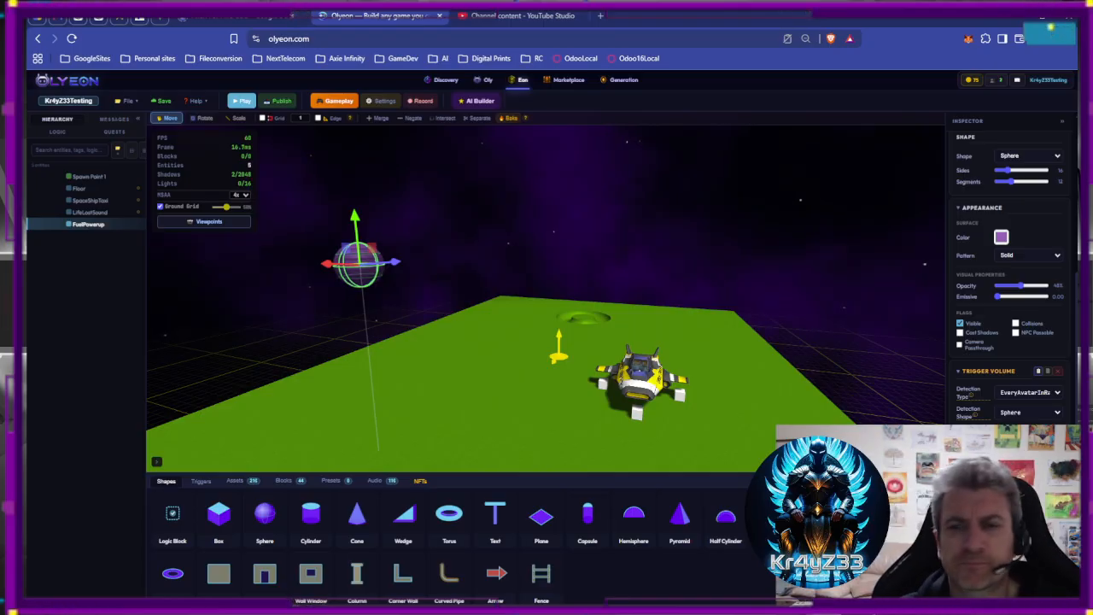
Remove the Trigger Volume from FuelPowerup and add Collectable logic in its place.
{"action": "left_click", "coordinate": [1058, 375]}
{"action": "left_click", "coordinate": [1009, 584]}
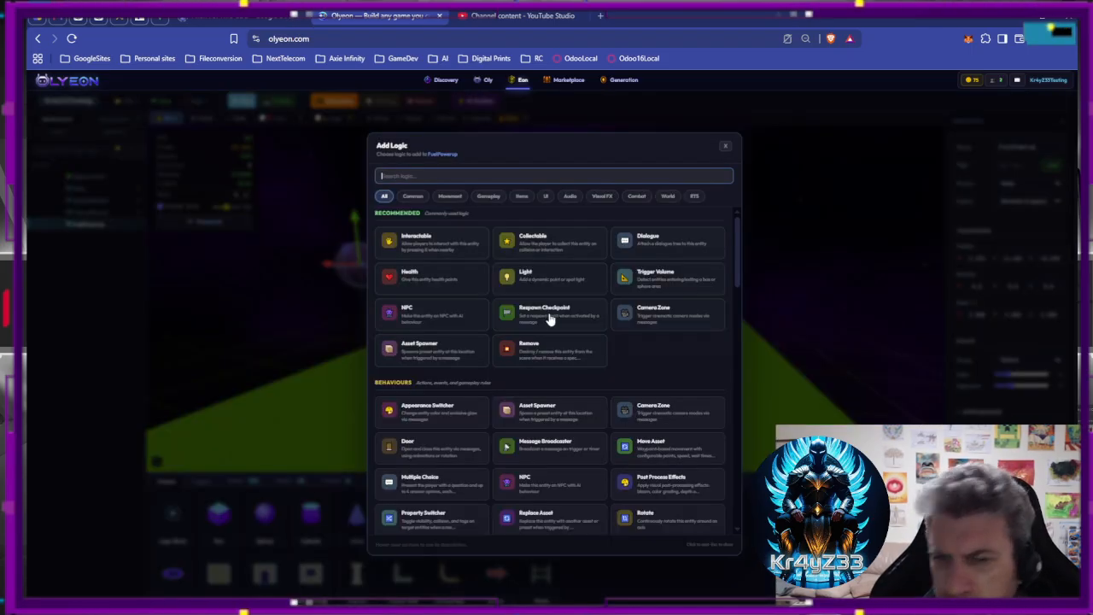
{"action": "type", "text": "coll"}
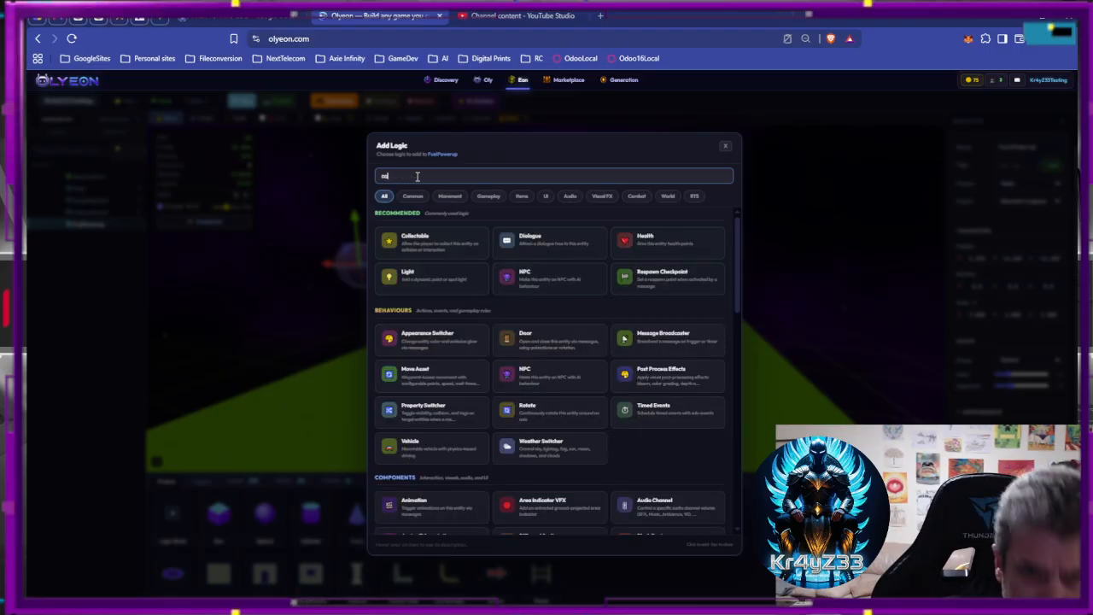
{"action": "left_click", "coordinate": [453, 251]}
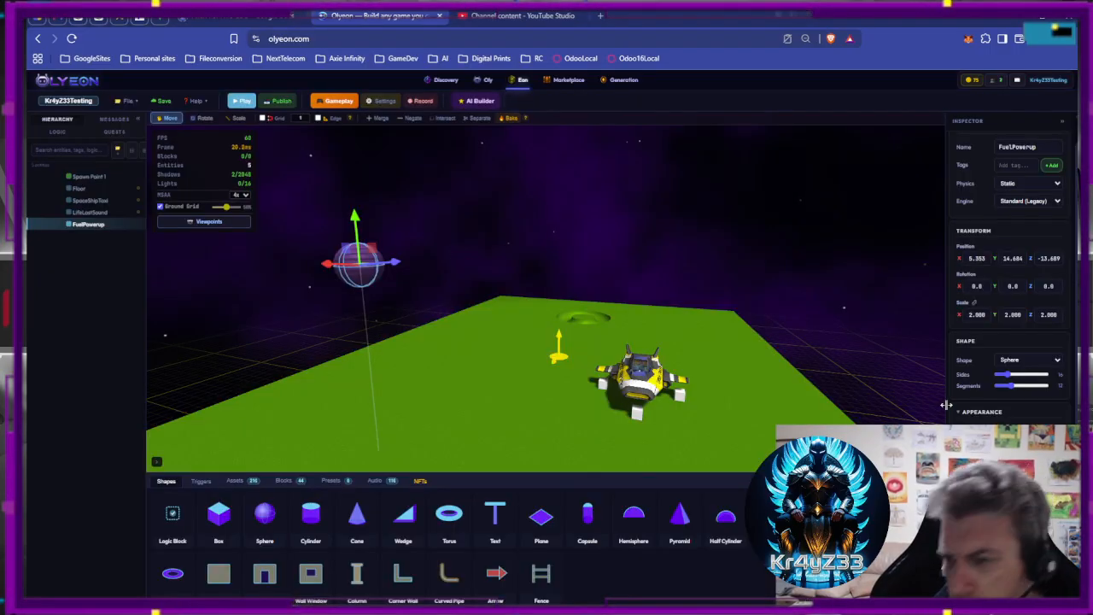
Set the Collectable's Display Name to Fuel.
{"action": "scroll", "coordinate": [951, 402], "scroll_direction": "down", "scroll_amount": 1}
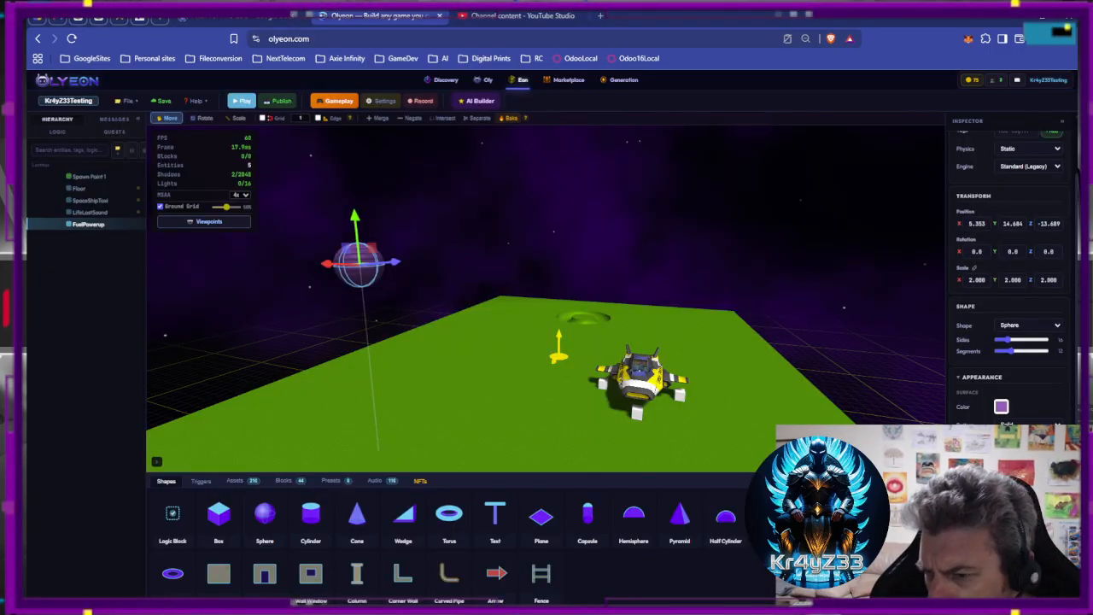
{"action": "scroll", "coordinate": [1003, 419], "scroll_direction": "down", "scroll_amount": 5}
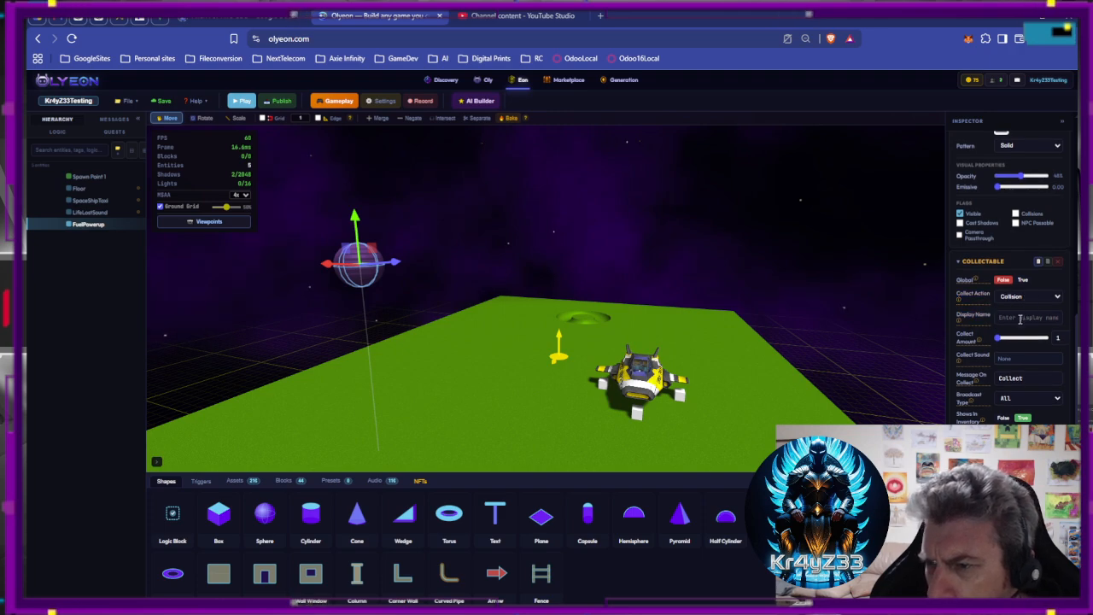
{"action": "left_click", "coordinate": [1021, 317]}
{"action": "type", "text": "Fuel"}
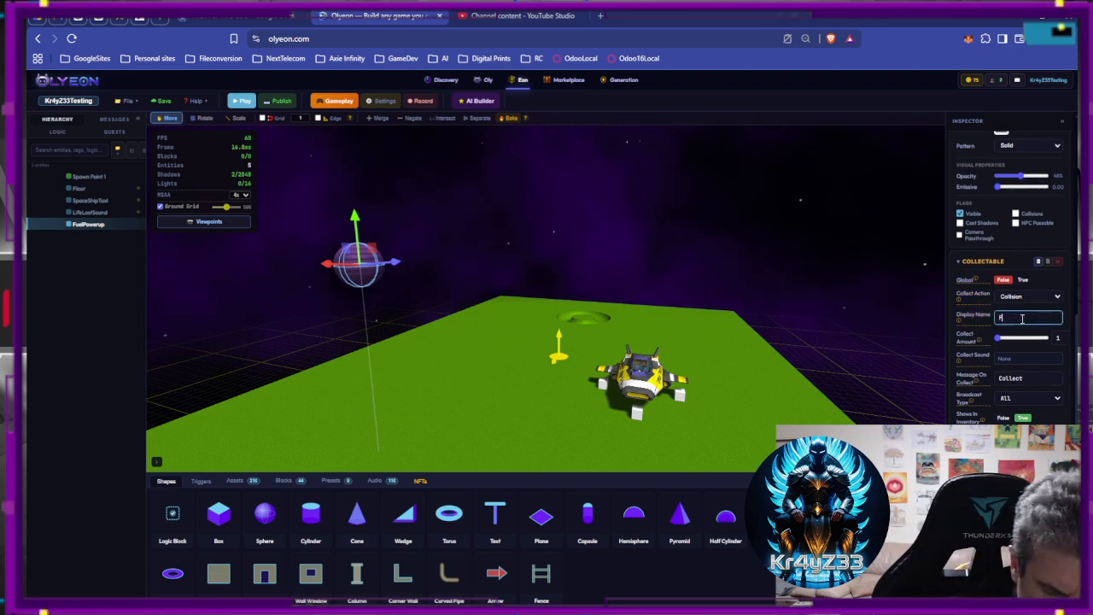
{"action": "left_click", "coordinate": [954, 330]}
Preview several short tactile sounds and assign Short_Tactile_Sound_1 as the Collectable's Collect Sound.
{"action": "left_click", "coordinate": [1011, 361]}
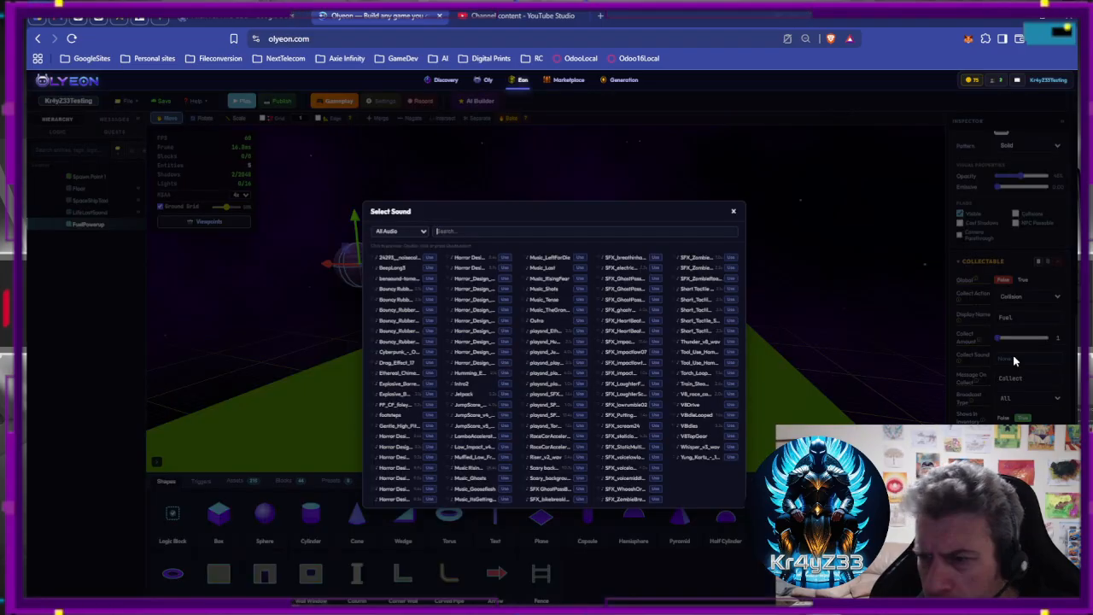
{"action": "left_click", "coordinate": [705, 291]}
{"action": "left_click", "coordinate": [708, 323]}
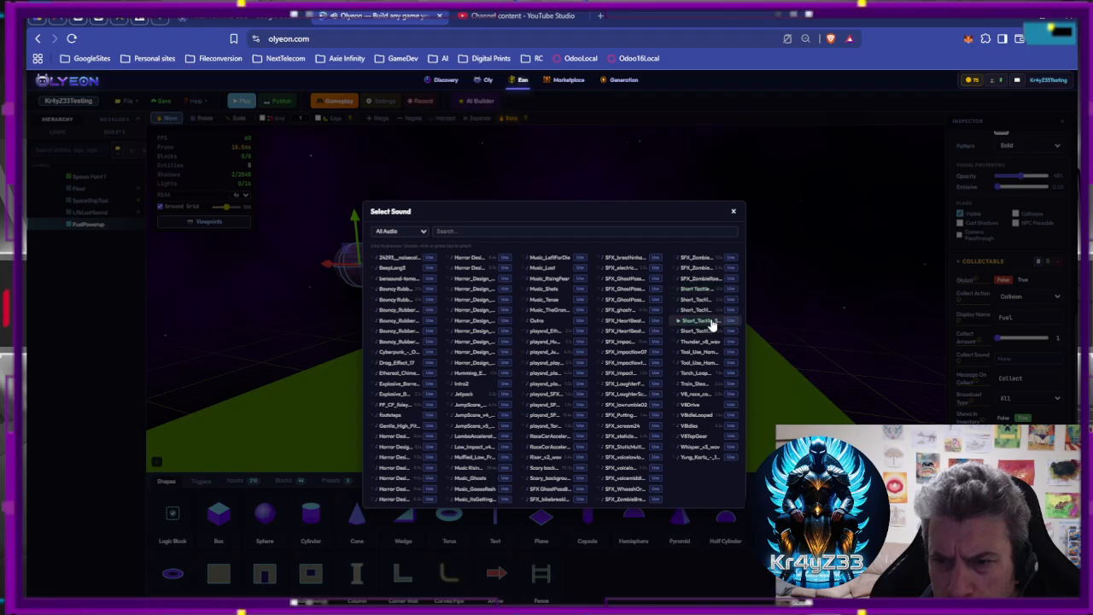
{"action": "left_click", "coordinate": [706, 312]}
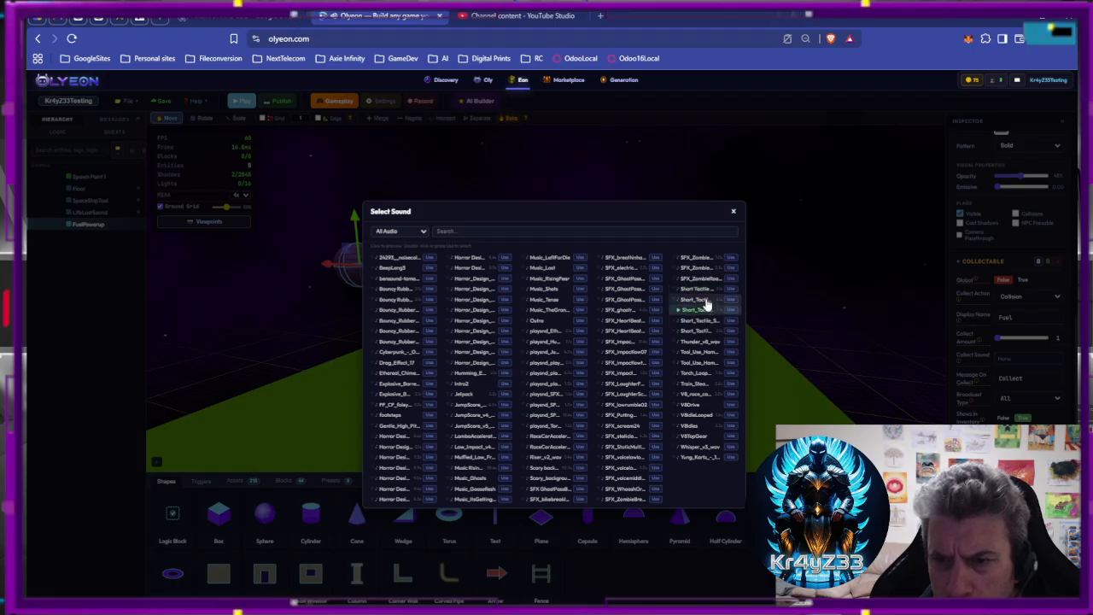
{"action": "left_click", "coordinate": [709, 302]}
{"action": "left_click", "coordinate": [730, 300]}
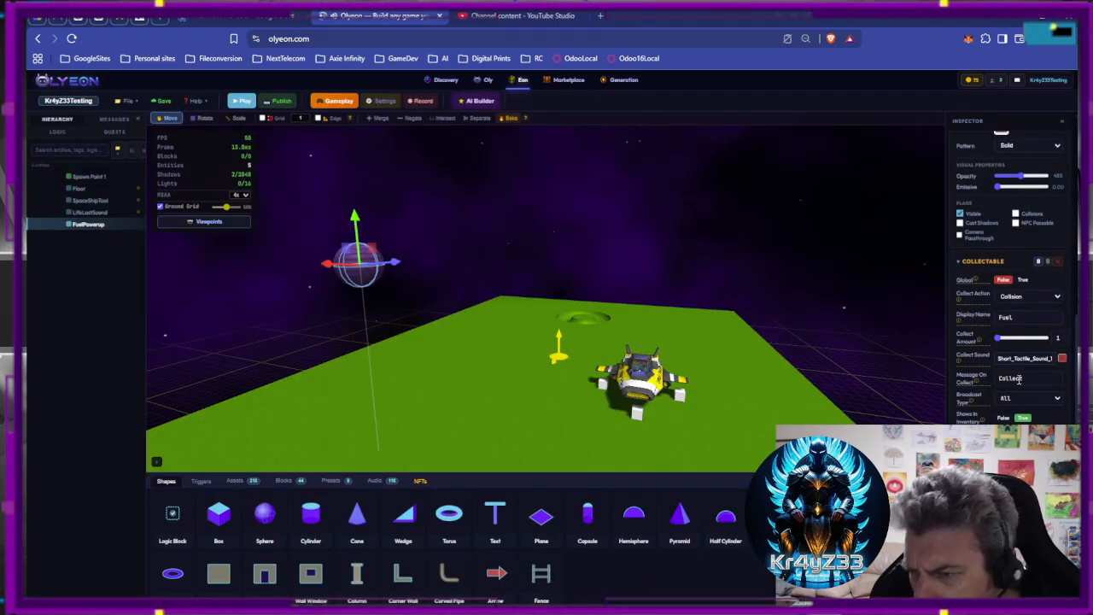
Set the Collectable's Message On Collect to AddFuel.25.
{"action": "left_click", "coordinate": [959, 376]}
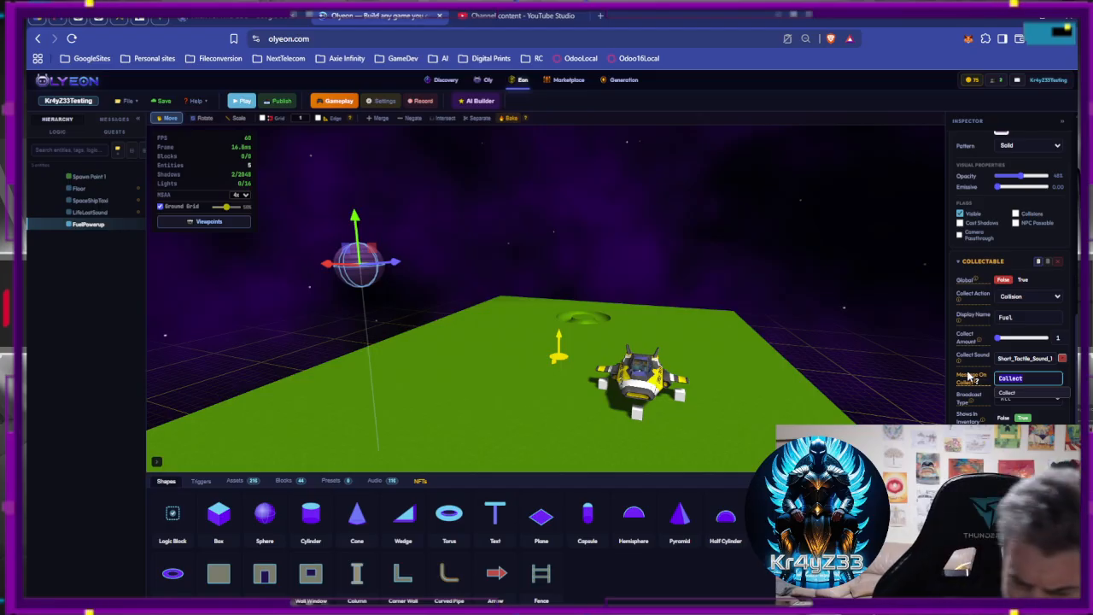
{"action": "type", "text": "Add"}
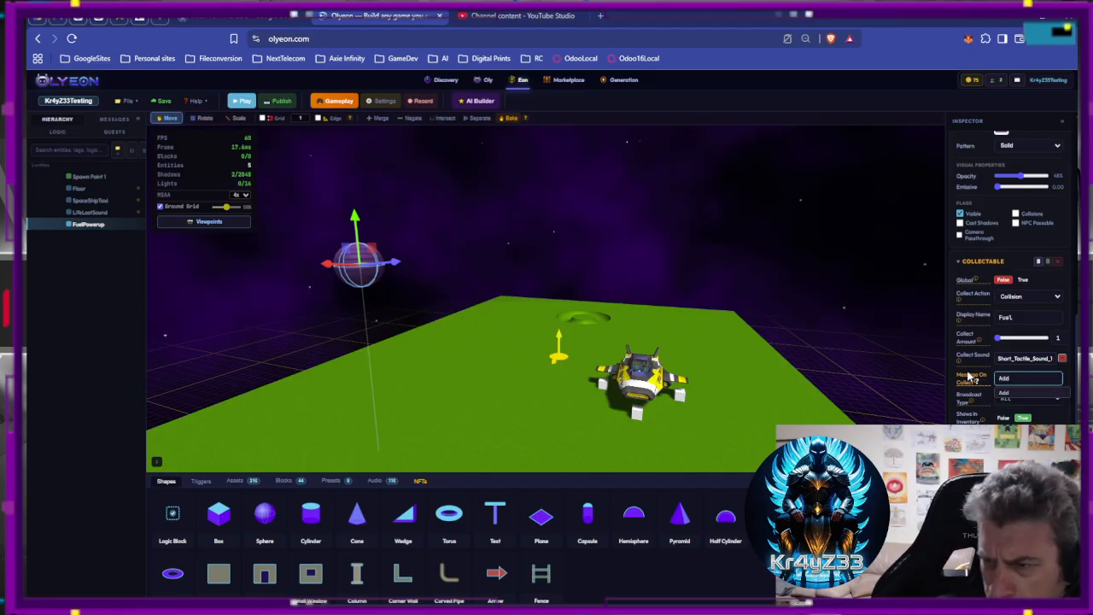
{"action": "type", "text": "Fuel"}
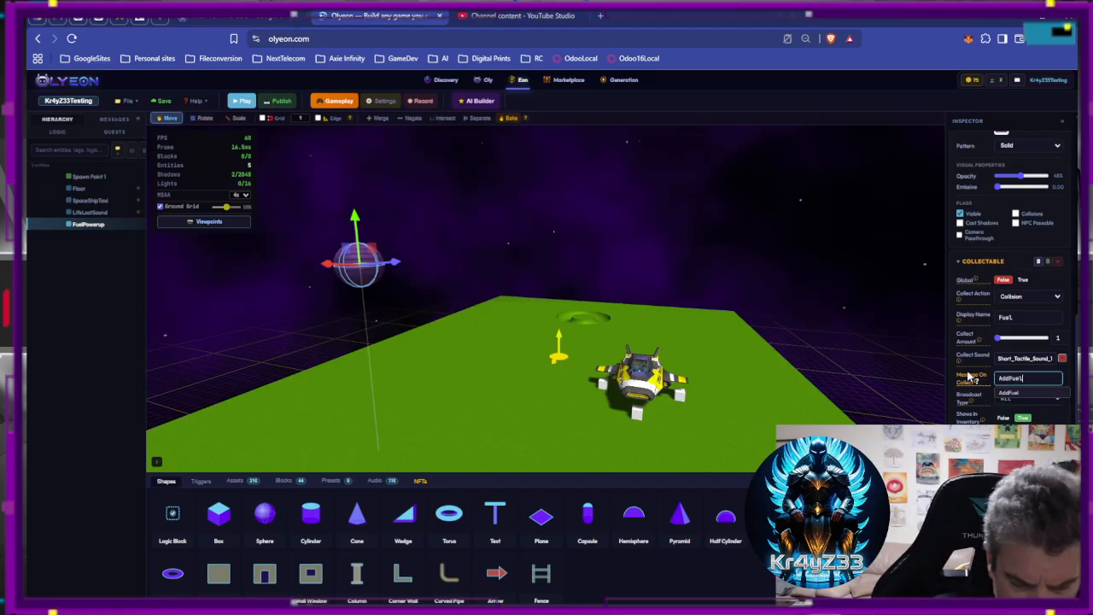
{"action": "type", "text": "_"}
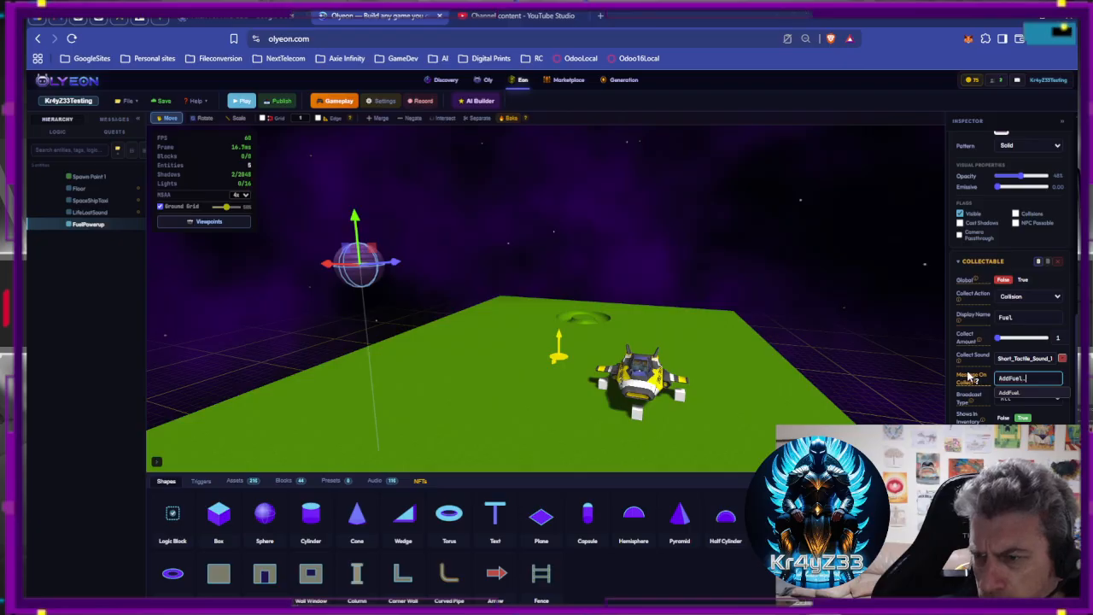
{"action": "type", "text": "2"}
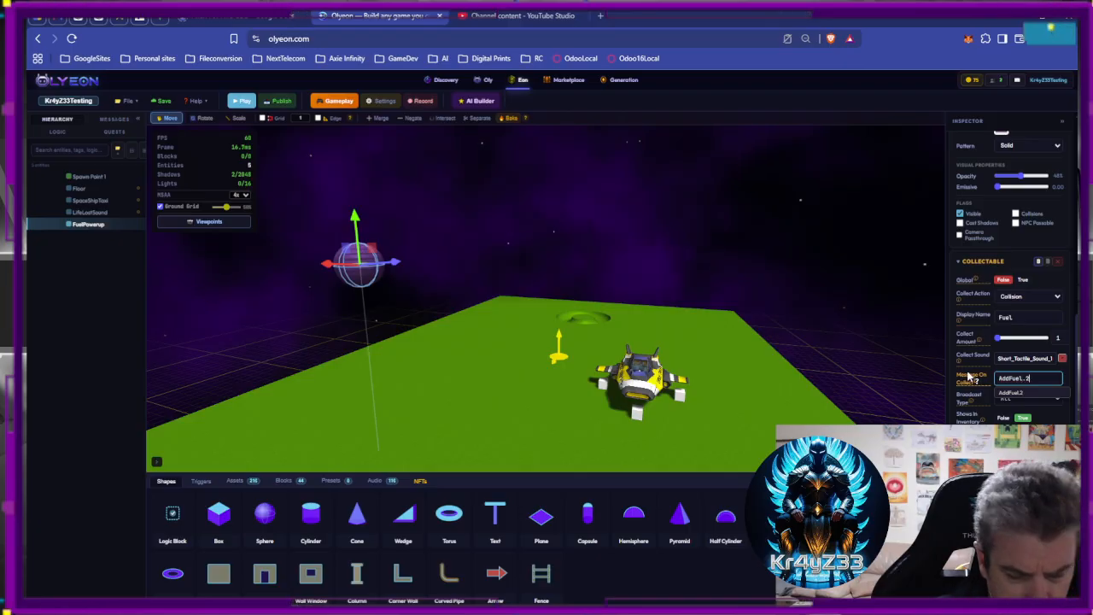
{"action": "type", "text": "5"}
{"action": "key", "text": "Return"}
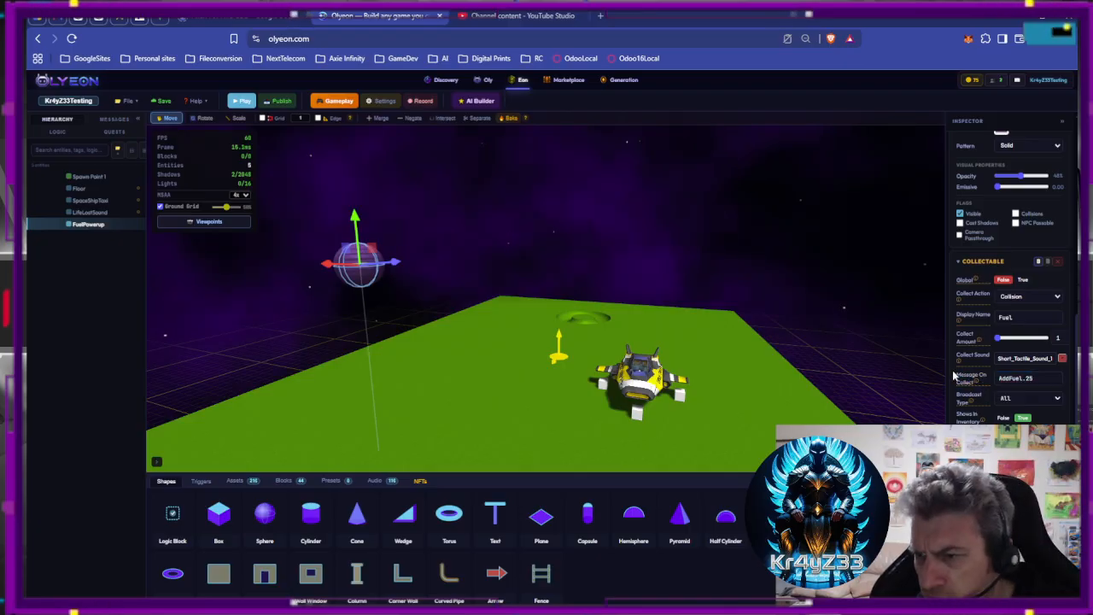
Set the Collectable's Broadcast Type to Rules and Shows In Inventory to False.
{"action": "left_click", "coordinate": [1014, 400]}
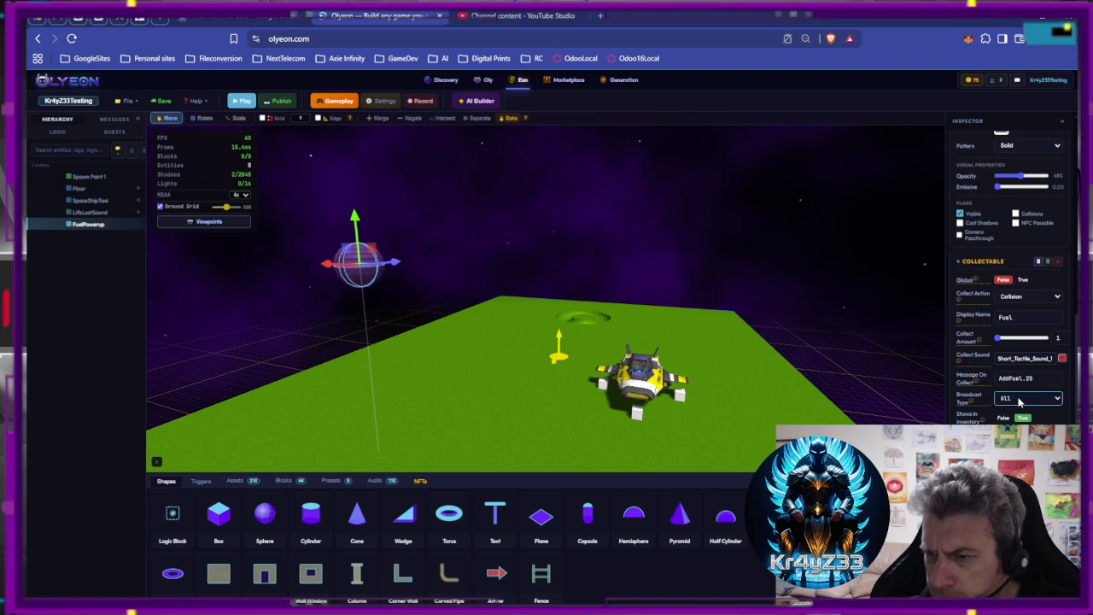
{"action": "left_click", "coordinate": [1015, 432]}
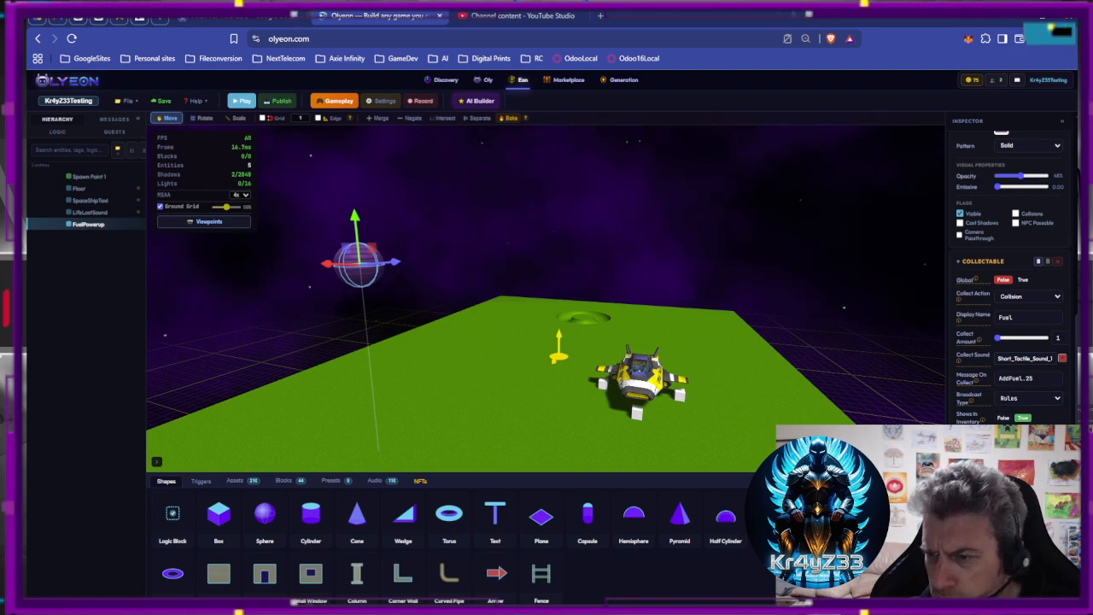
{"action": "left_click", "coordinate": [1004, 418]}
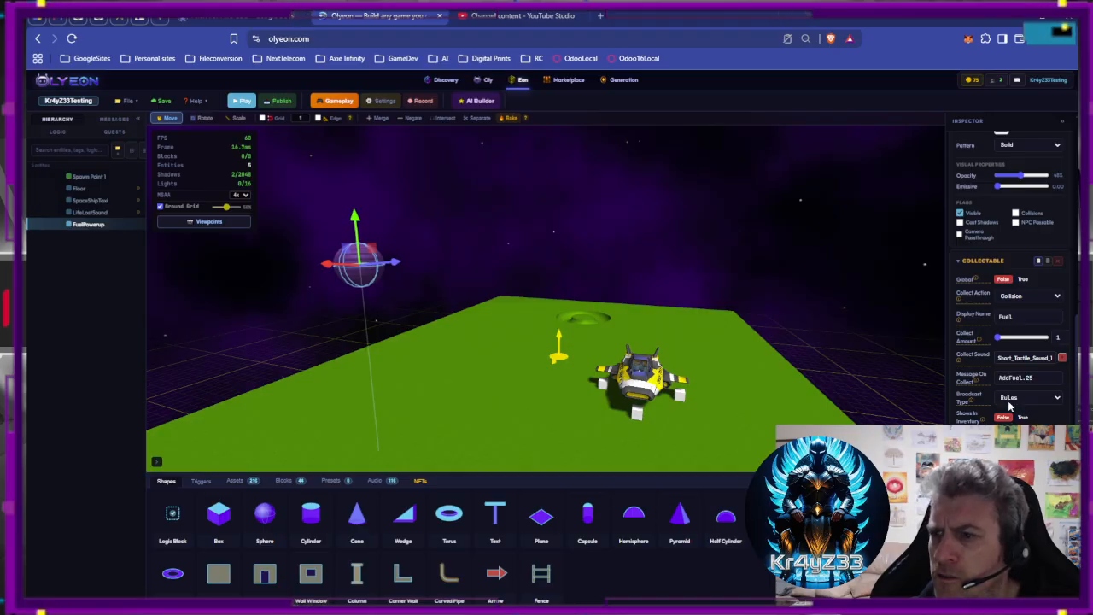
Save the project with the FuelPowerup collectable settings.
{"action": "scroll", "coordinate": [1010, 407], "scroll_direction": "up", "scroll_amount": 3}
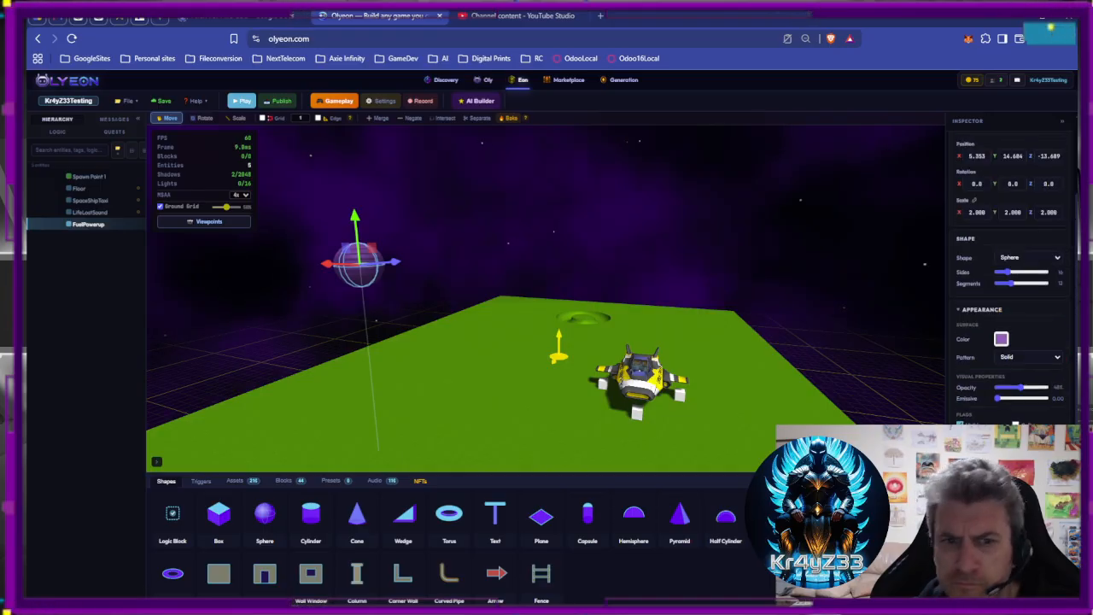
{"action": "scroll", "coordinate": [1010, 341], "scroll_direction": "up", "scroll_amount": 2}
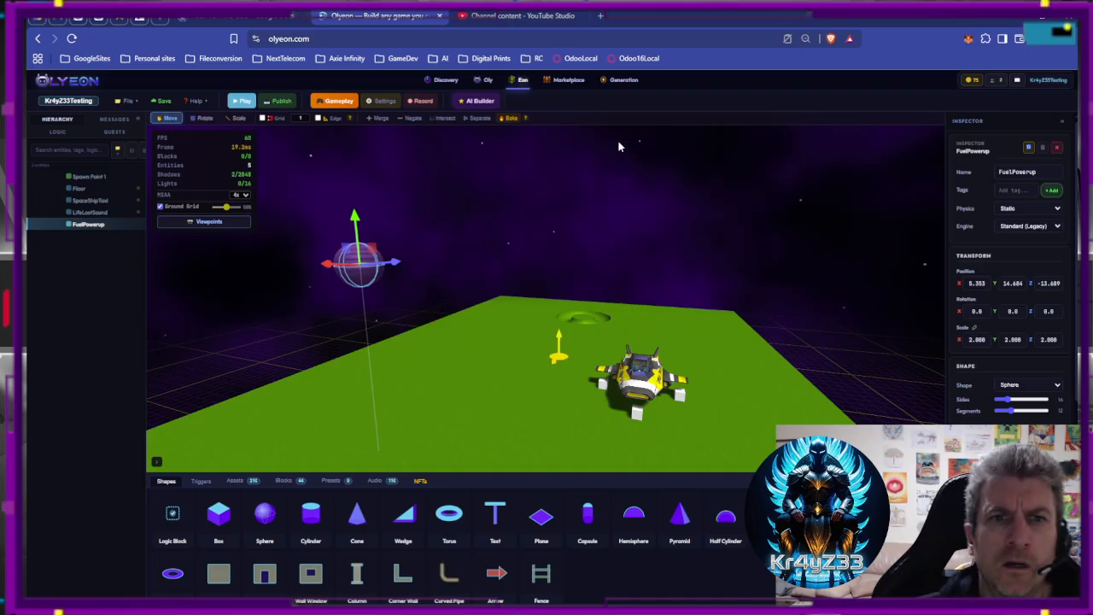
{"action": "left_click", "coordinate": [160, 101]}
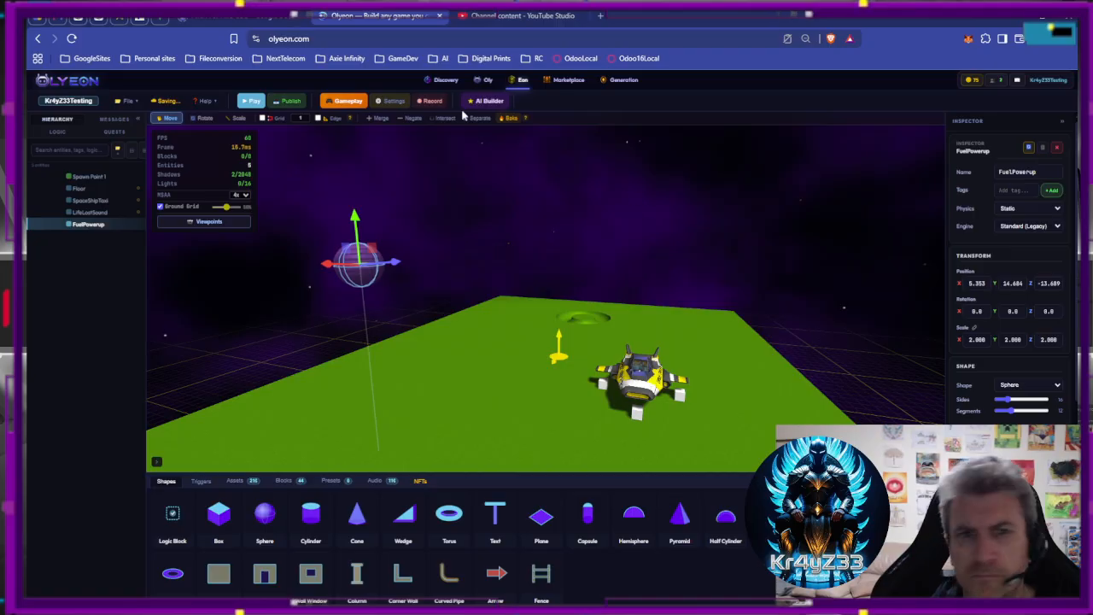
Add a Math rule to the Fuel gameplay board and name it ADD FUEL -25.
{"action": "left_click", "coordinate": [345, 101]}
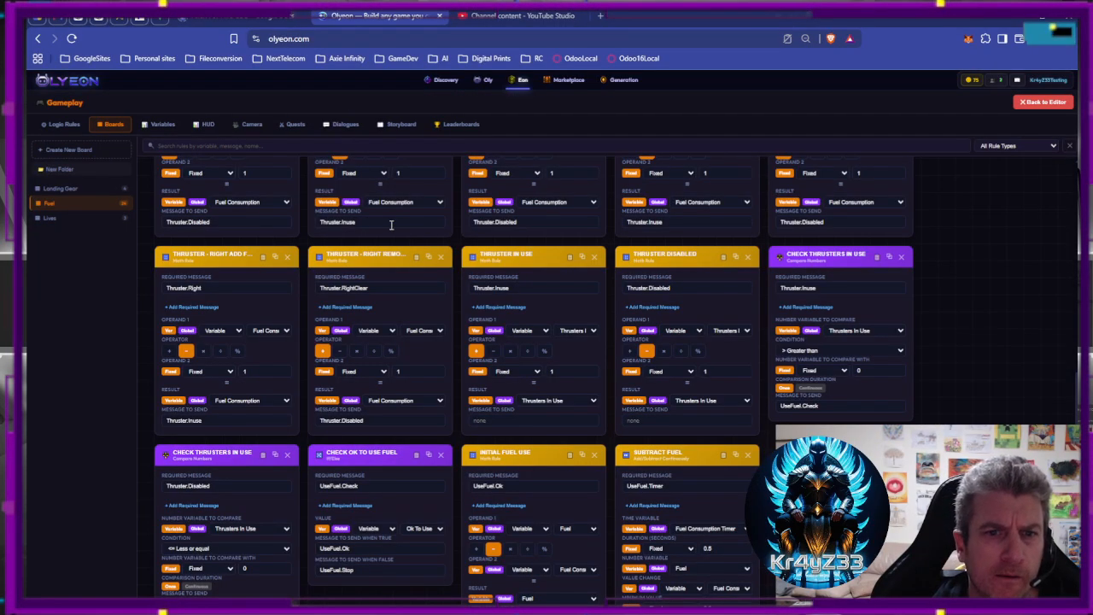
{"action": "scroll", "coordinate": [630, 335], "scroll_direction": "down", "scroll_amount": 2}
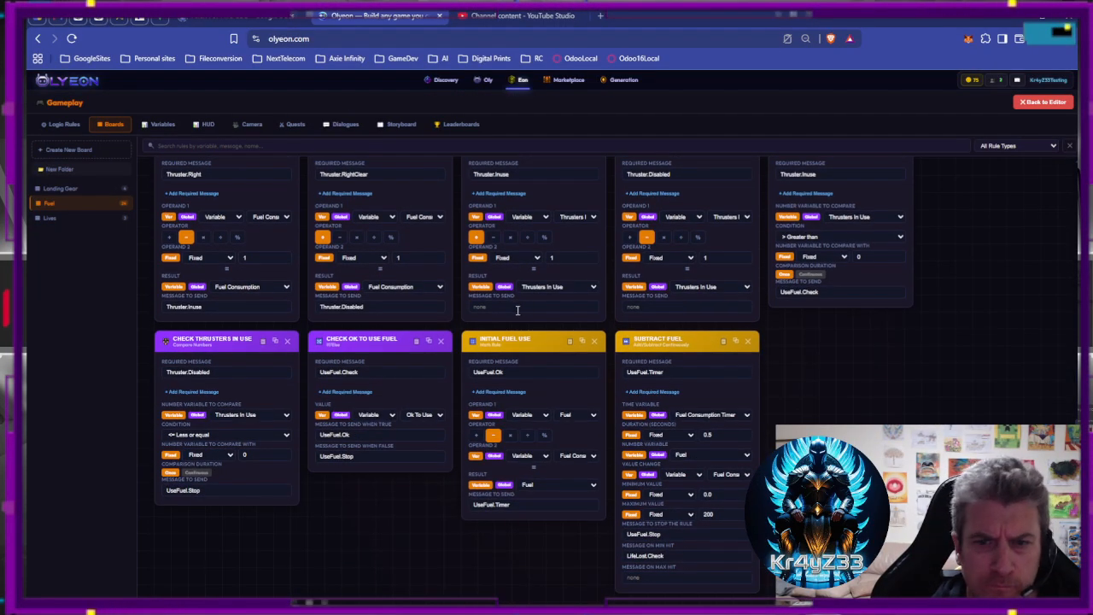
{"action": "left_click", "coordinate": [51, 125]}
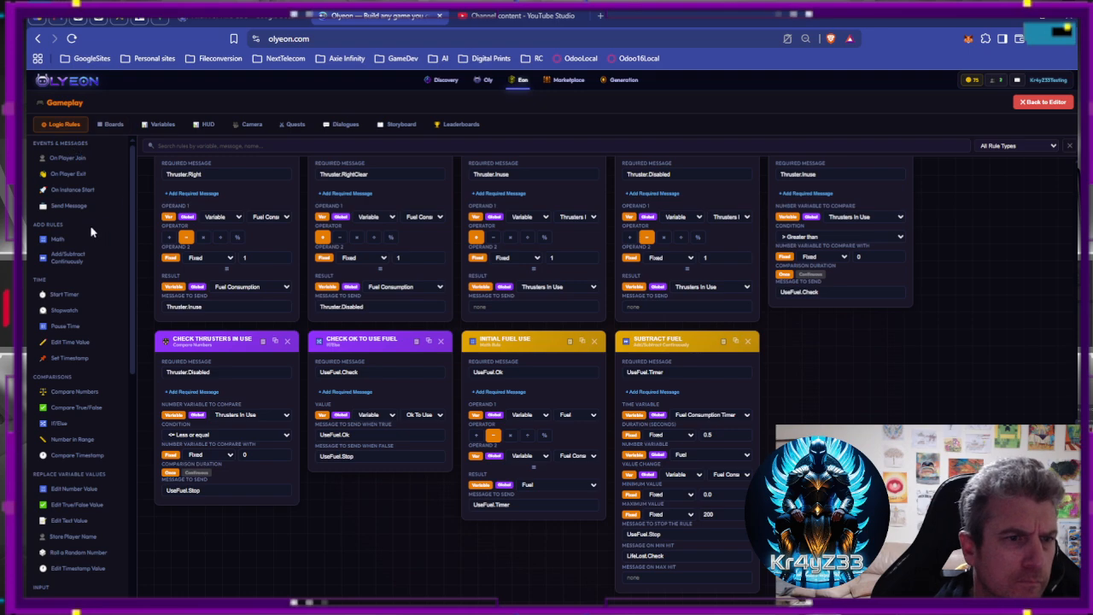
{"action": "left_click", "coordinate": [63, 240]}
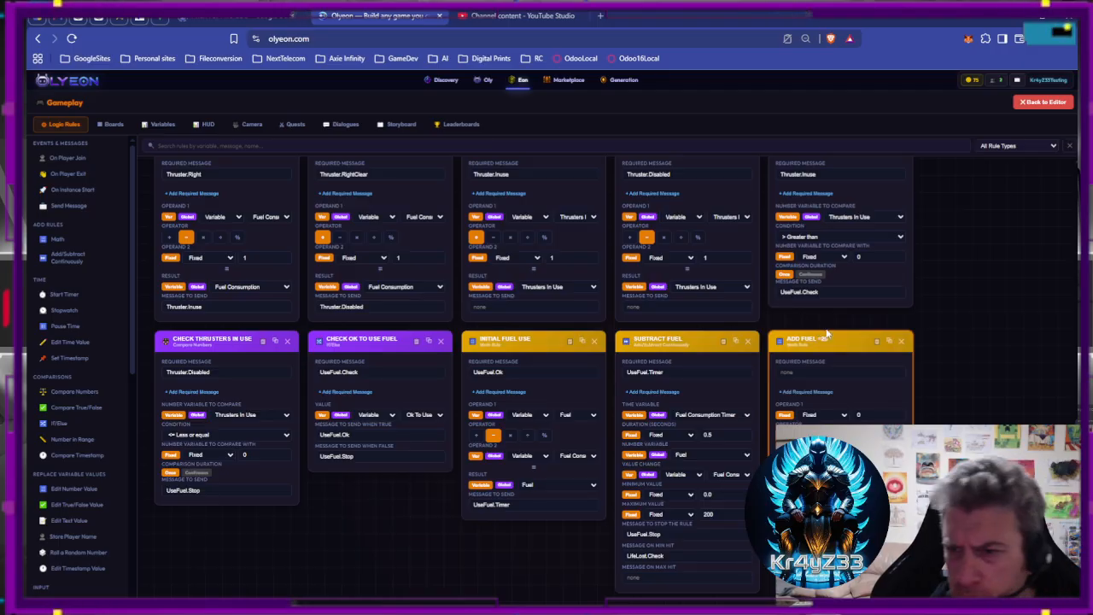
Rename the new Math rule ADD FUEL +25 and set its Required Message to AddFuel.25.
{"action": "type", "text": "5"}
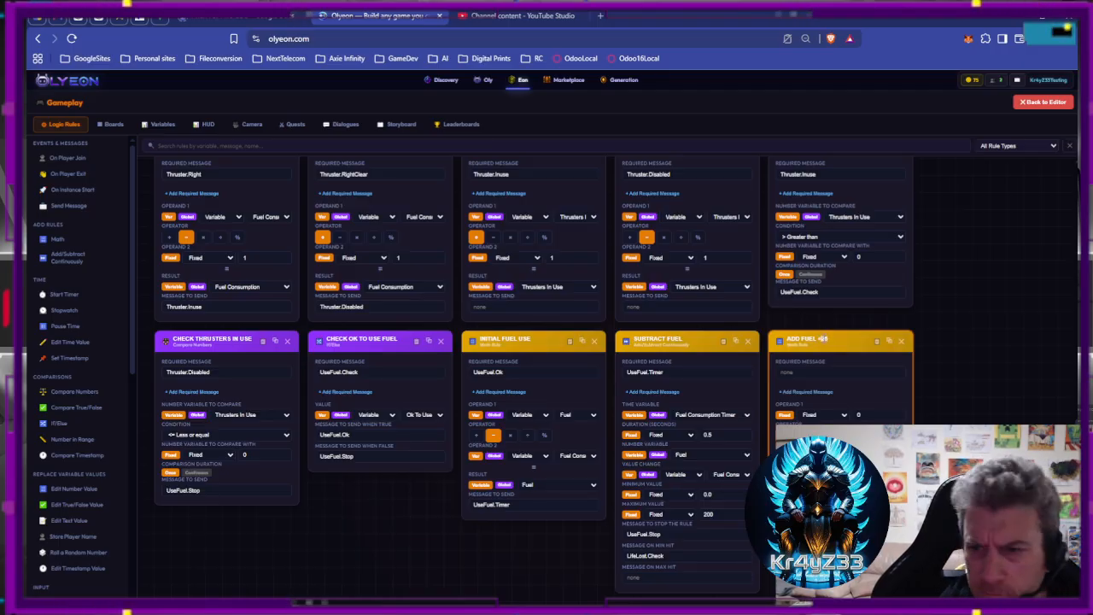
{"action": "left_click", "coordinate": [805, 373]}
{"action": "type", "text": "AddFuel.25"}
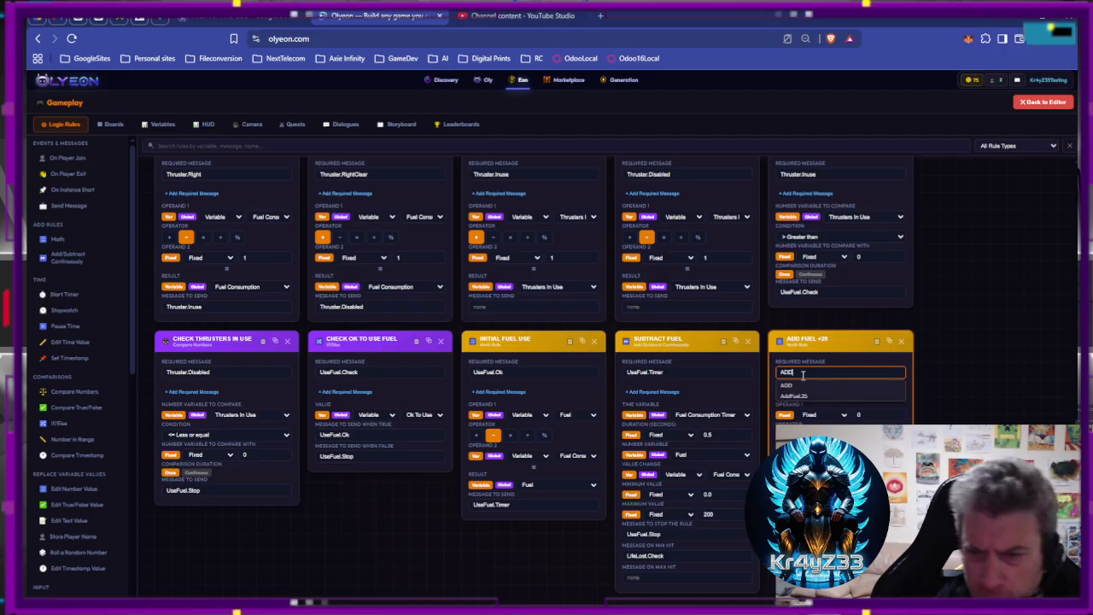
{"action": "key", "text": "Return"}
Set Operand 1 of the ADD FUEL +25 rule to the Fuel variable.
{"action": "left_click", "coordinate": [834, 416]}
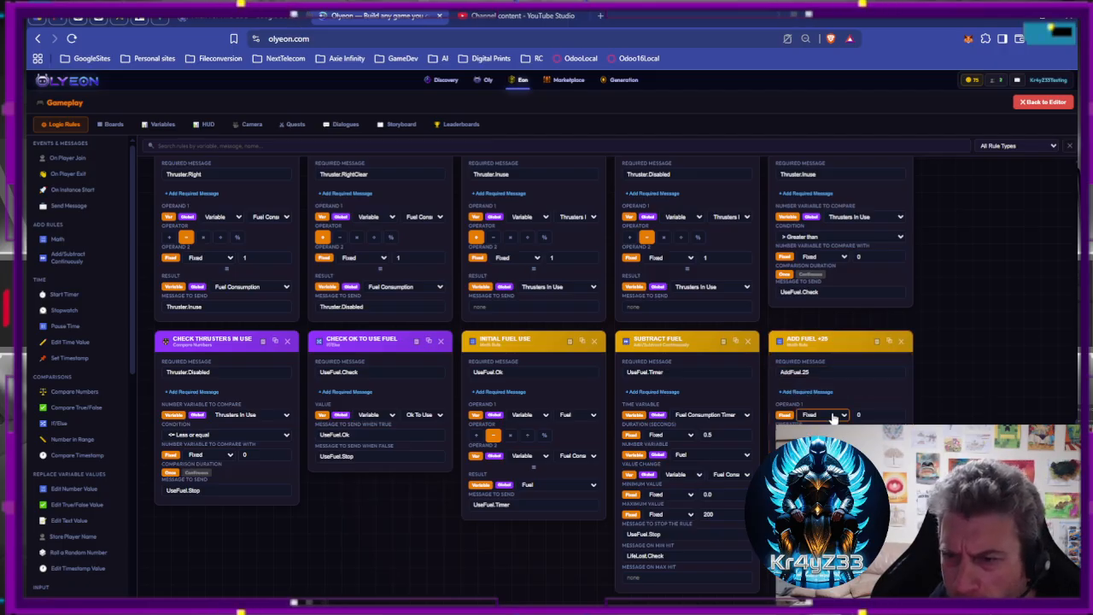
{"action": "left_click", "coordinate": [825, 437]}
{"action": "left_click", "coordinate": [875, 417]}
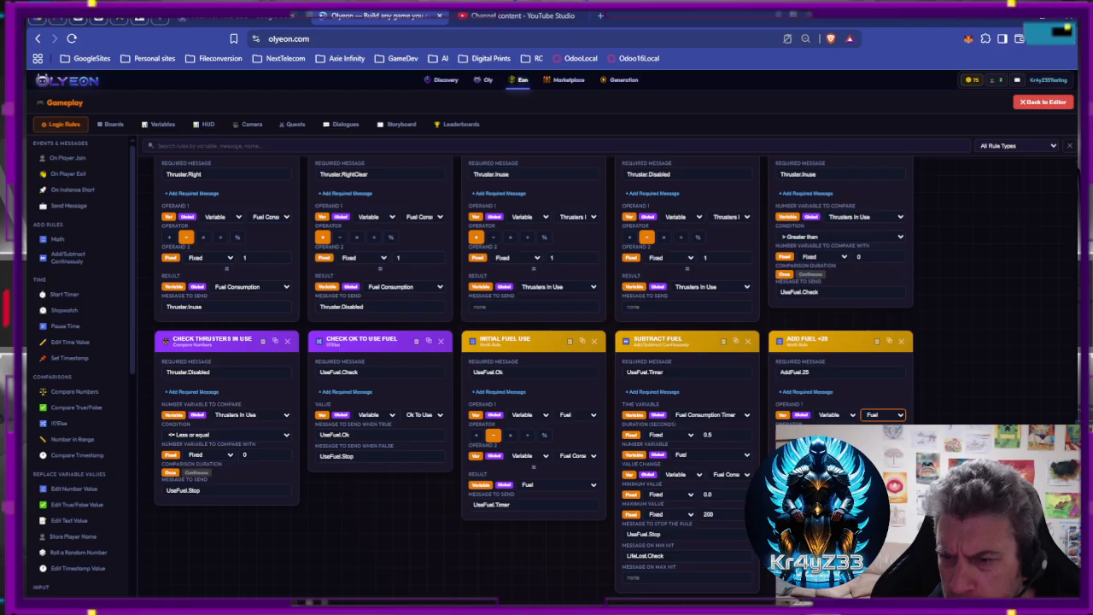
{"action": "left_click", "coordinate": [875, 455]}
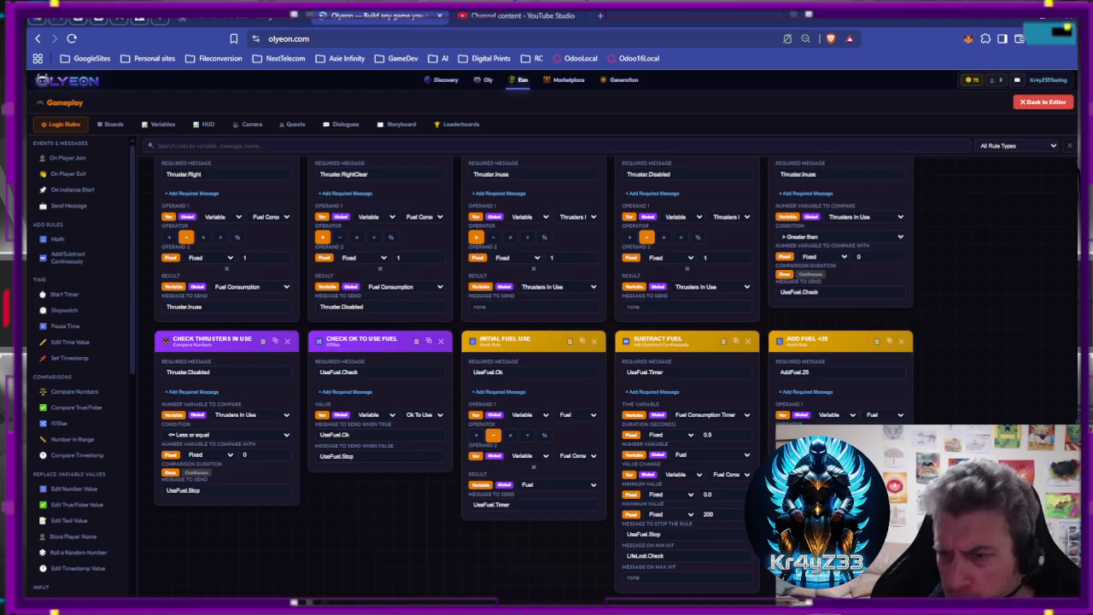
Return to the editor, save the project and start a play test of the level.
{"action": "left_click", "coordinate": [1044, 101]}
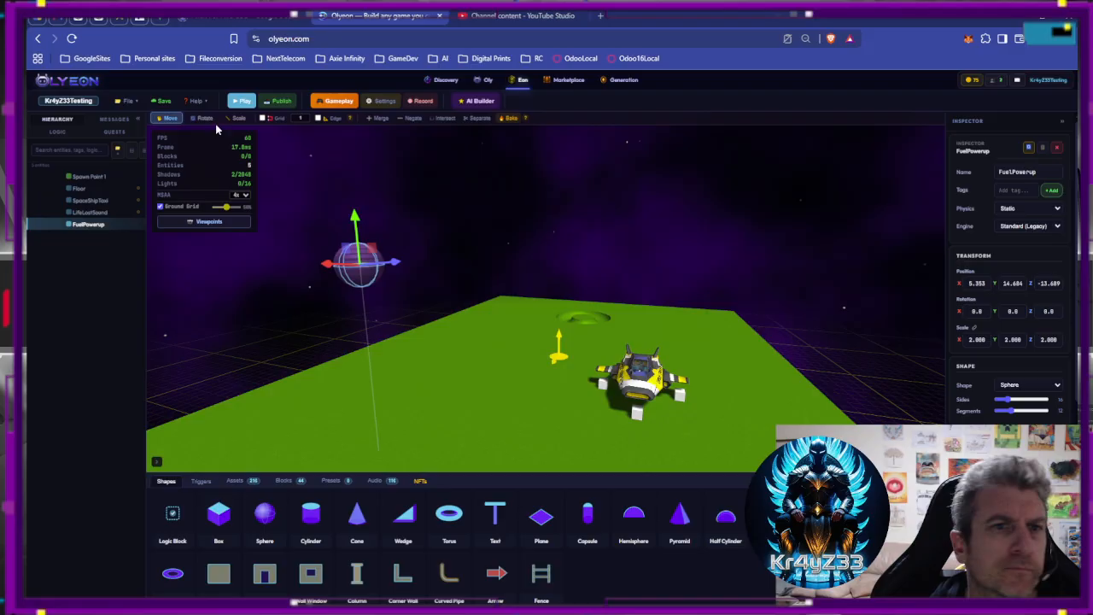
{"action": "left_click", "coordinate": [165, 101]}
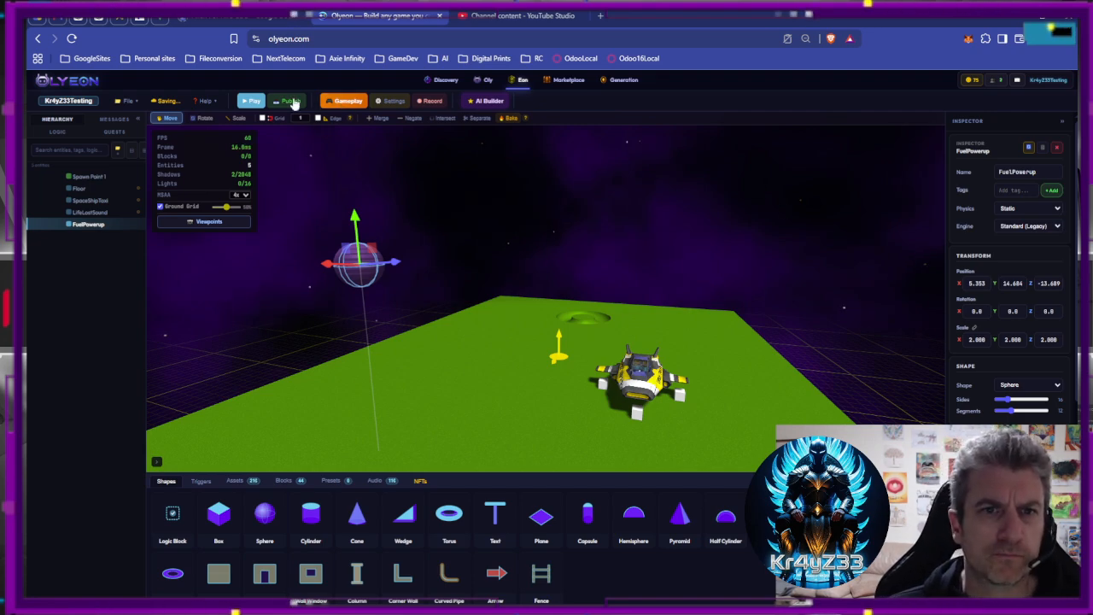
{"action": "left_click", "coordinate": [249, 101]}
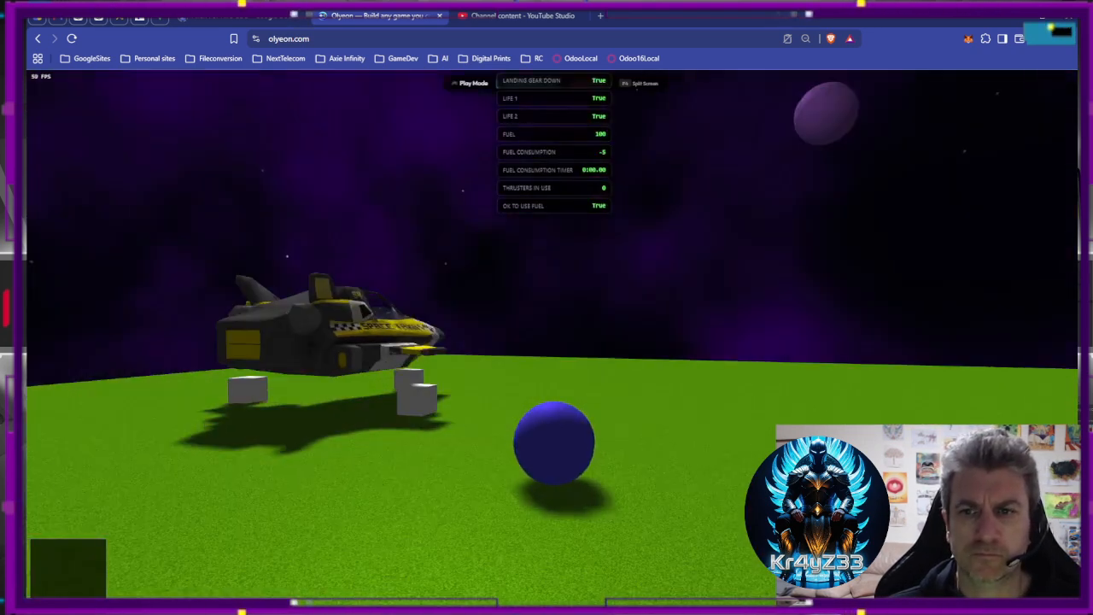
Board the spaceship, widen the camera view and fly it up toward the floating fuel power-up sphere.
{"action": "key", "text": "w"}
{"action": "key", "text": "e"}
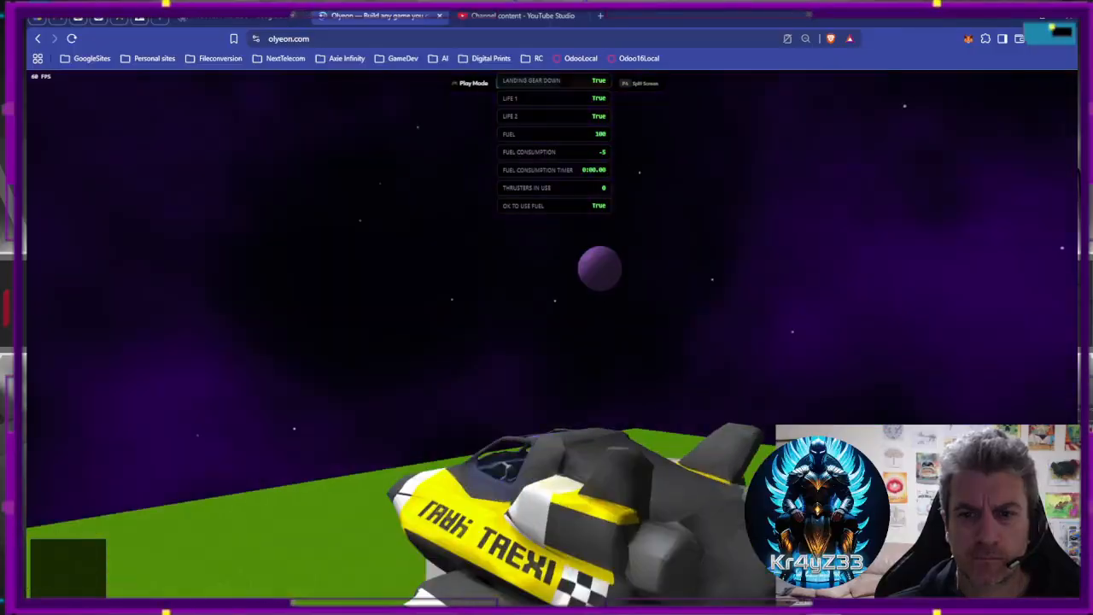
{"action": "scroll", "coordinate": [552, 333], "scroll_direction": "down", "scroll_amount": 5}
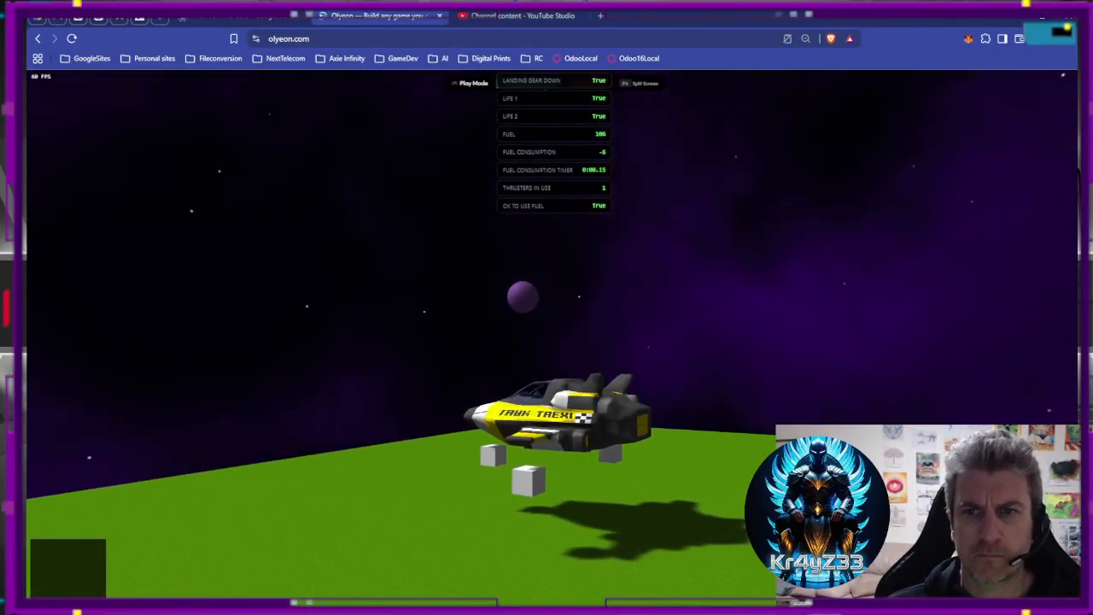
{"action": "key", "text": "space"}
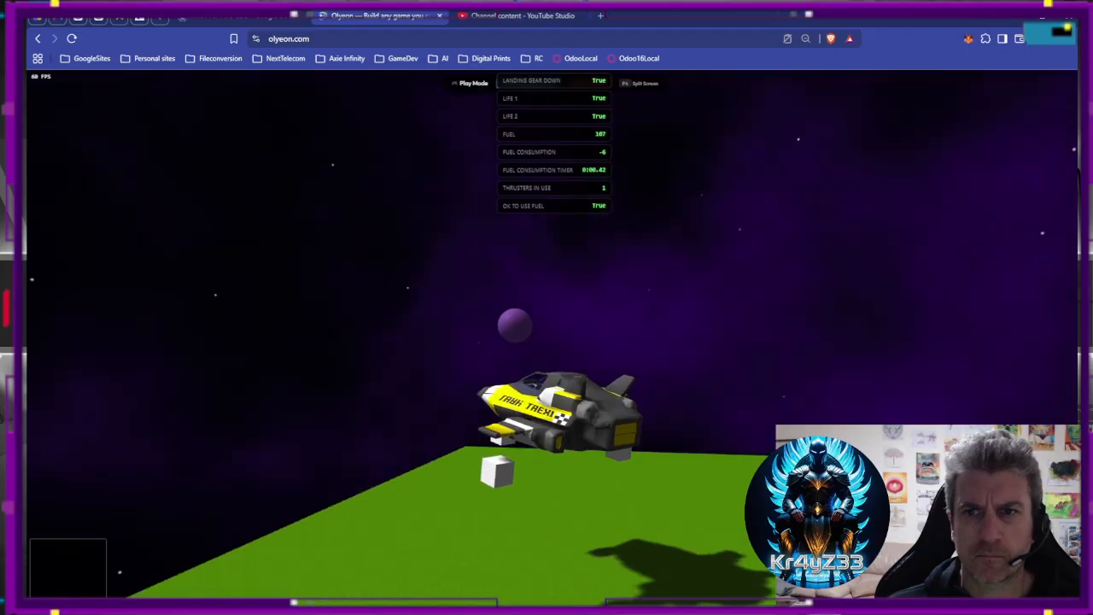
{"action": "key", "text": "space"}
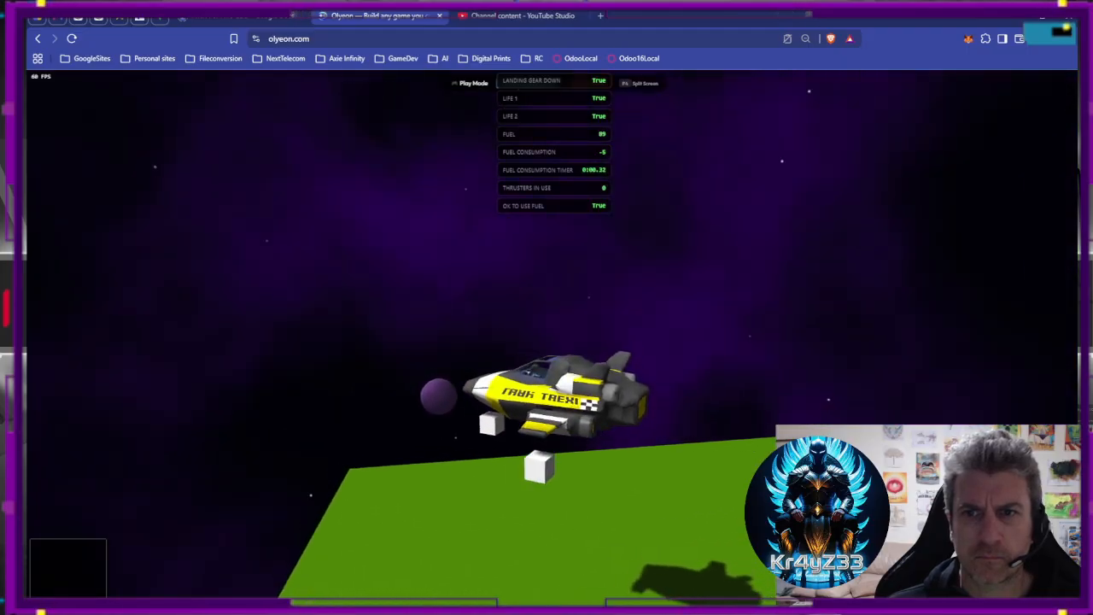
{"action": "key", "text": "d"}
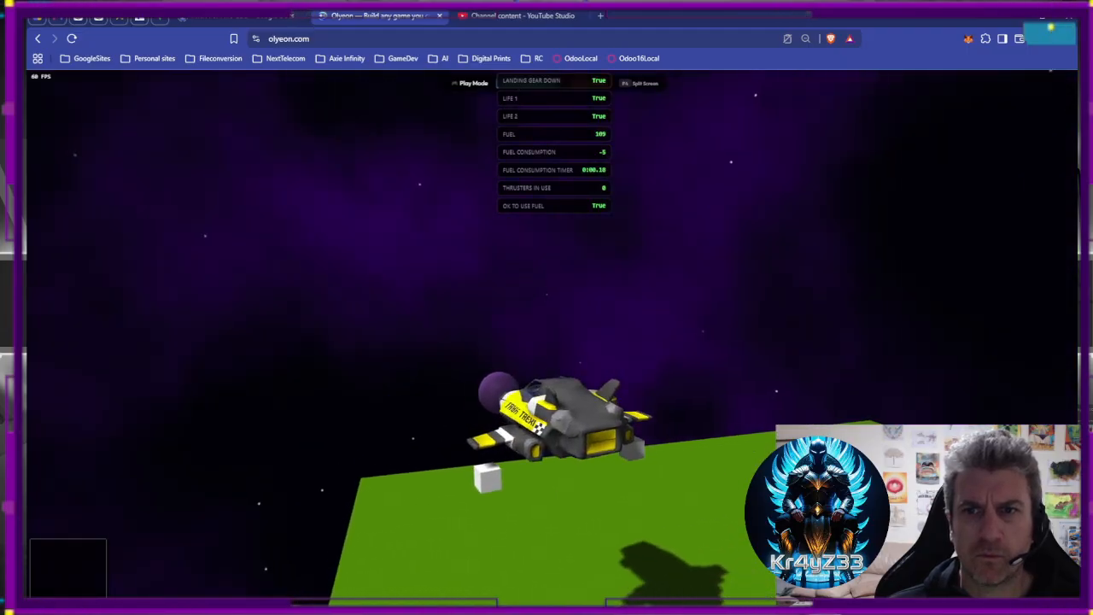
{"action": "key", "text": "d"}
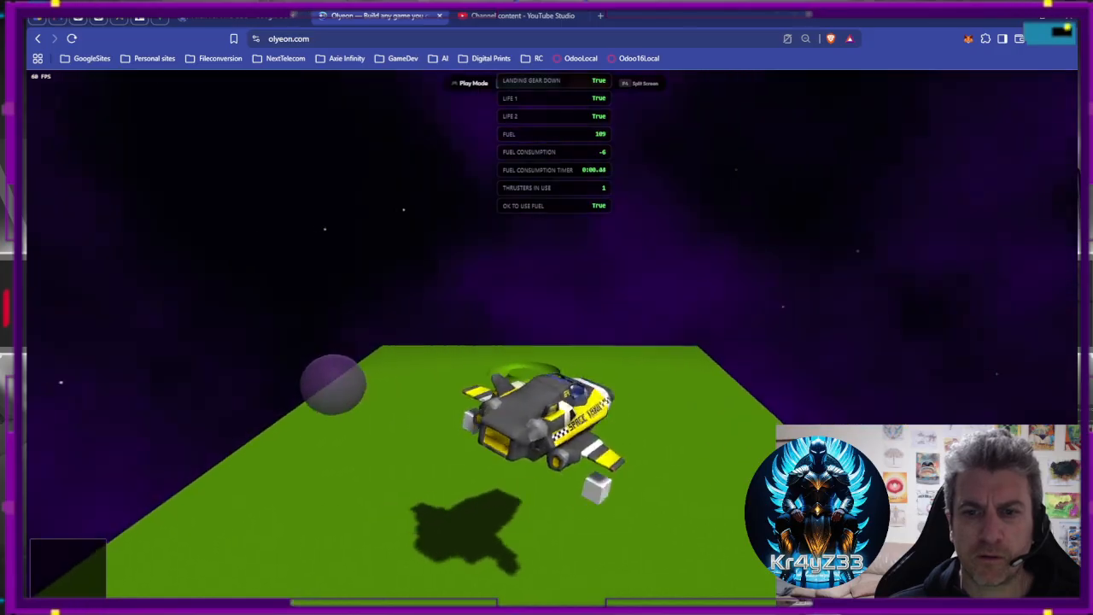
{"action": "key", "text": "w"}
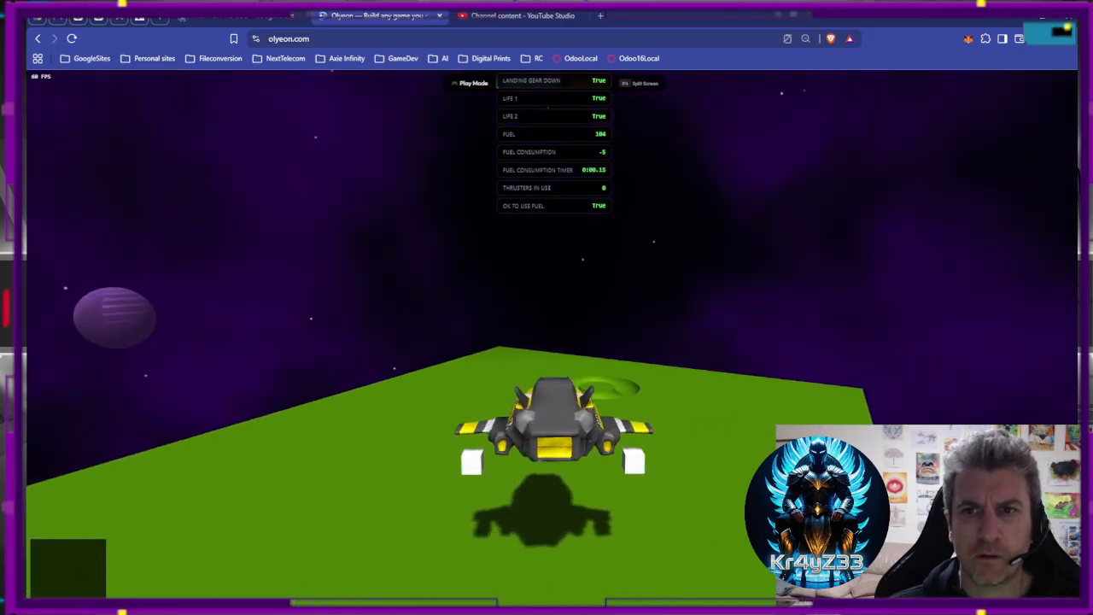
{"action": "key", "text": "a"}
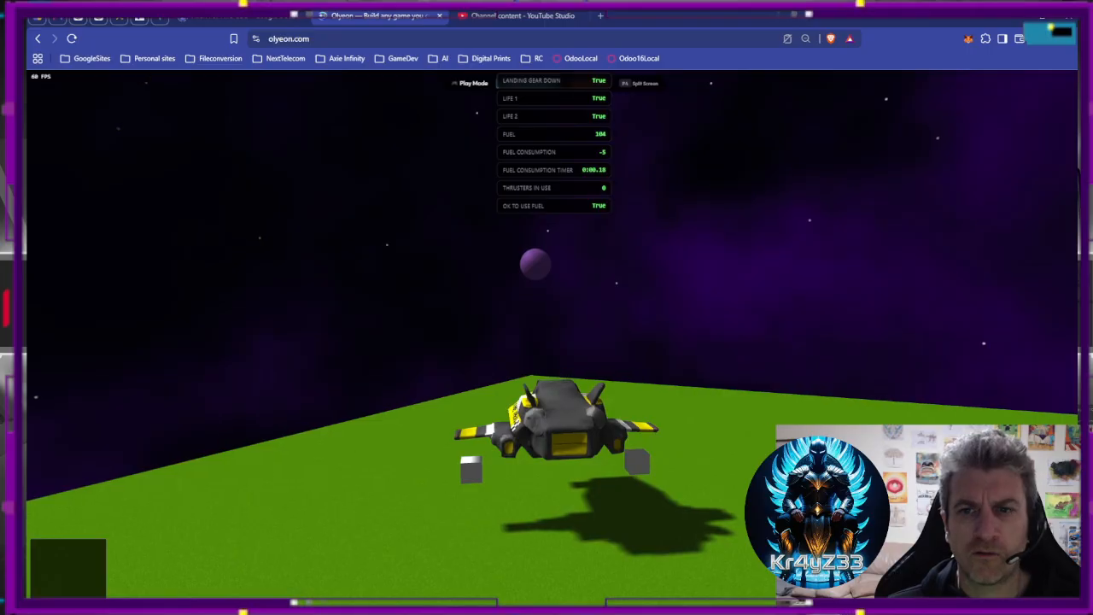
Steer the spaceship around the fuel power-up and into it to test collecting it.
{"action": "key", "text": "space"}
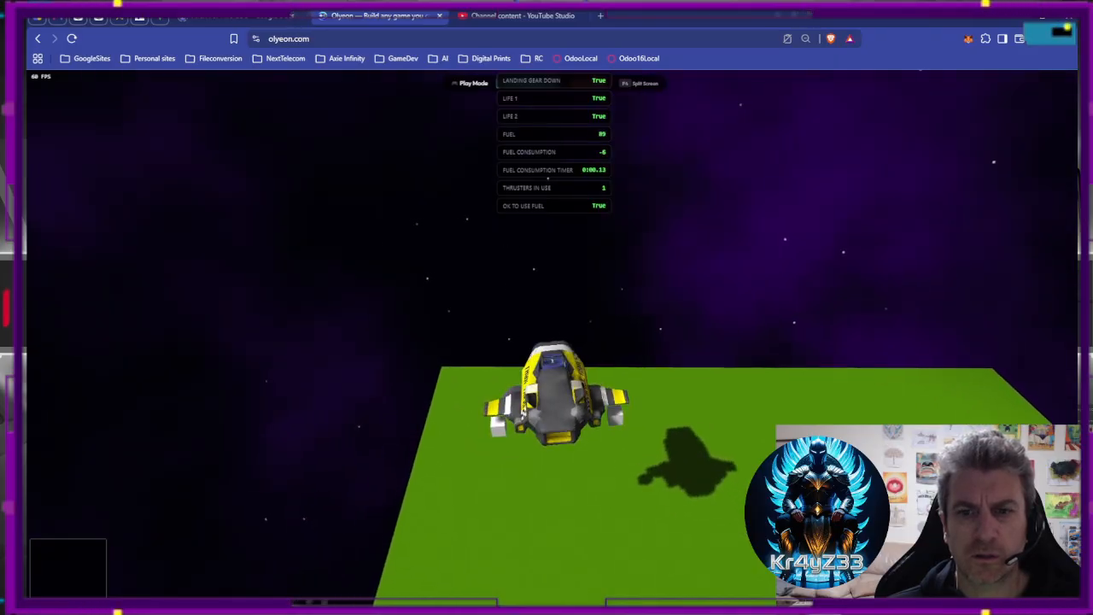
{"action": "key", "text": "a"}
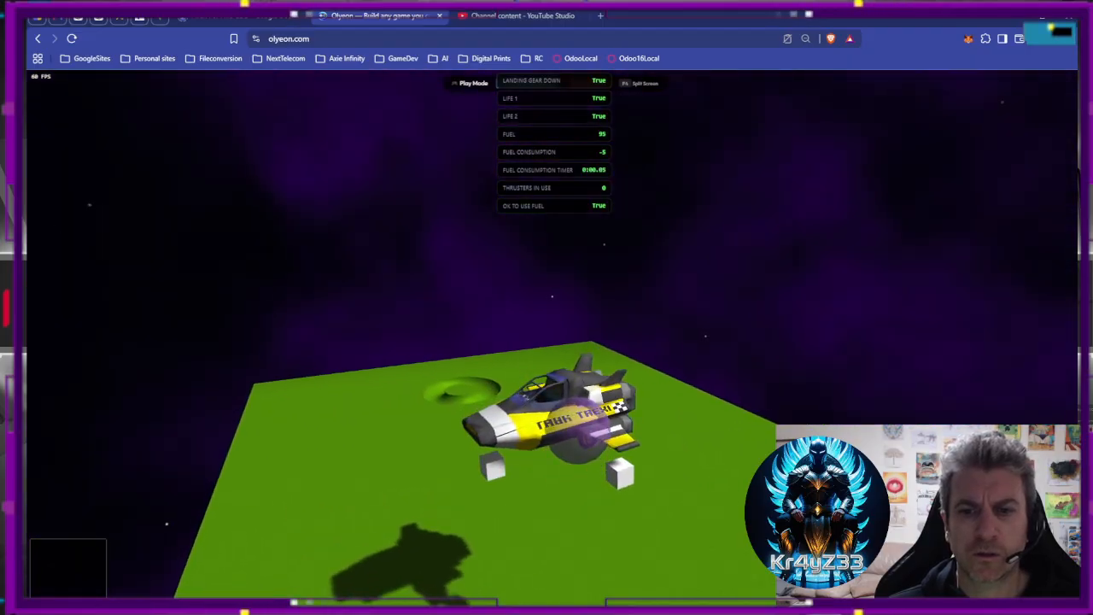
{"action": "key", "text": "d"}
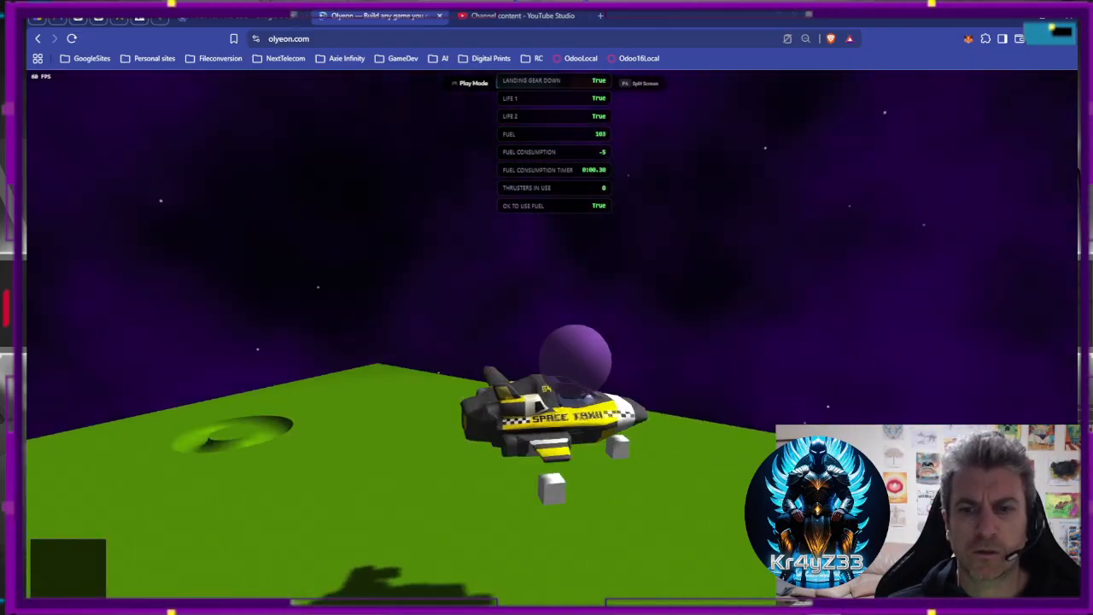
{"action": "key", "text": "a"}
{"action": "key", "text": "d"}
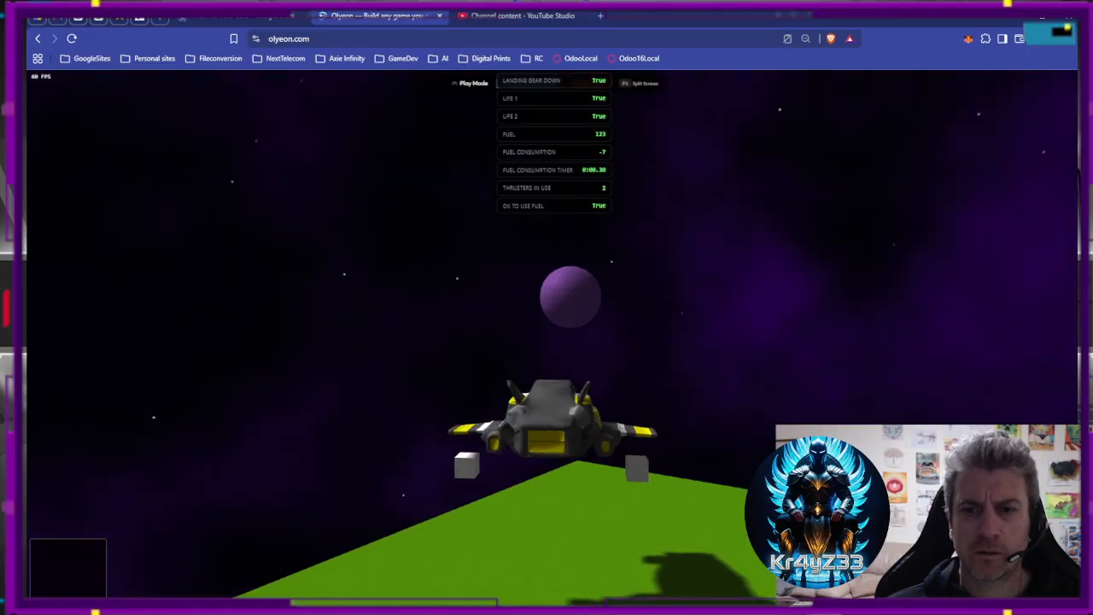
{"action": "key", "text": "a"}
{"action": "key", "text": "d"}
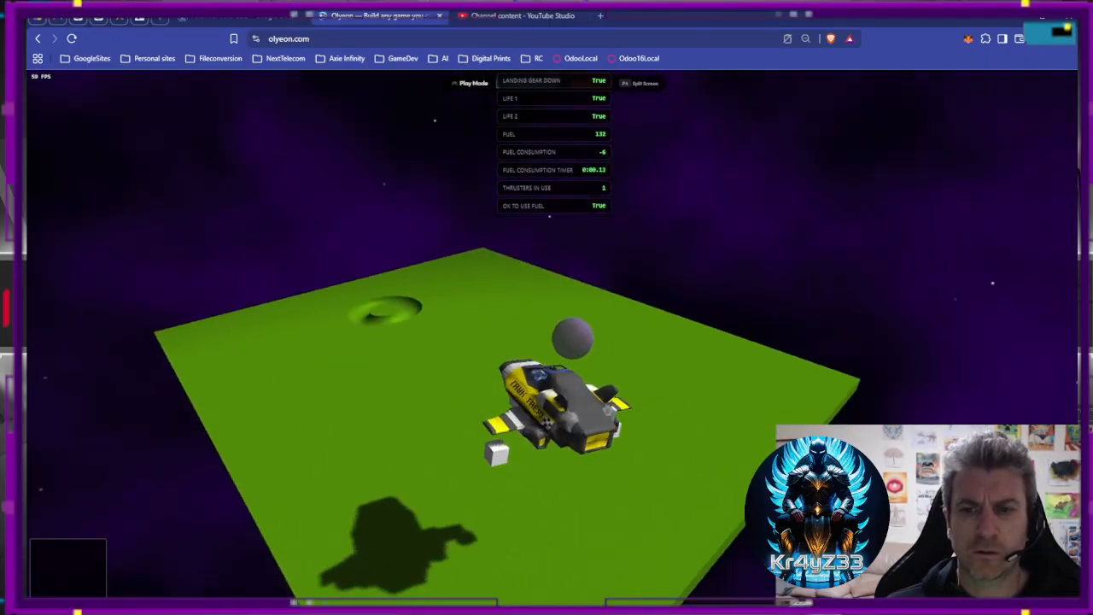
{"action": "key", "text": "a"}
{"action": "key", "text": "w"}
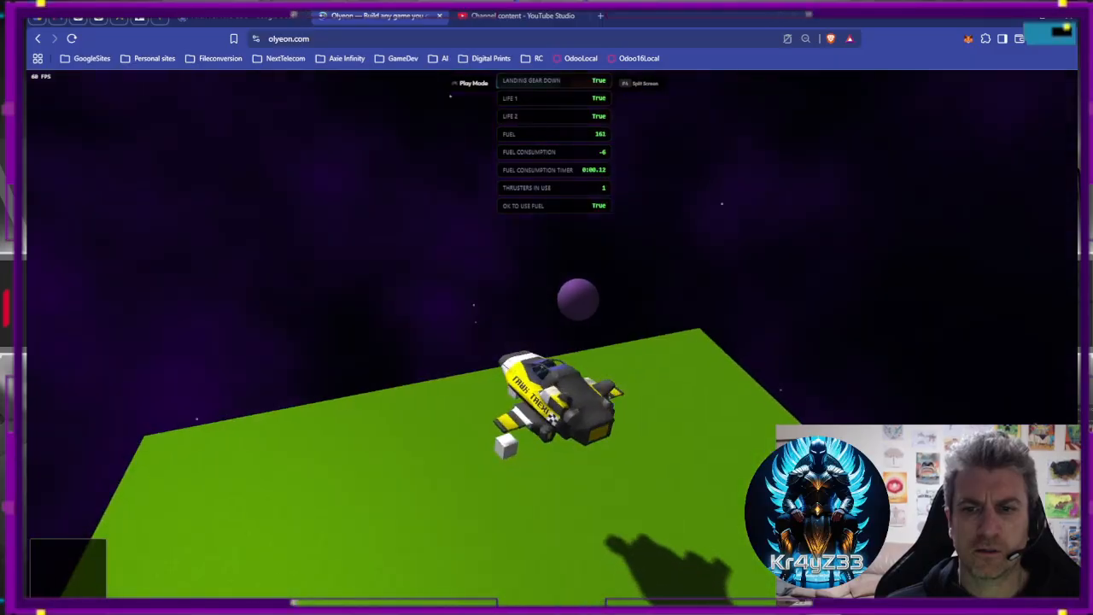
{"action": "key", "text": "d"}
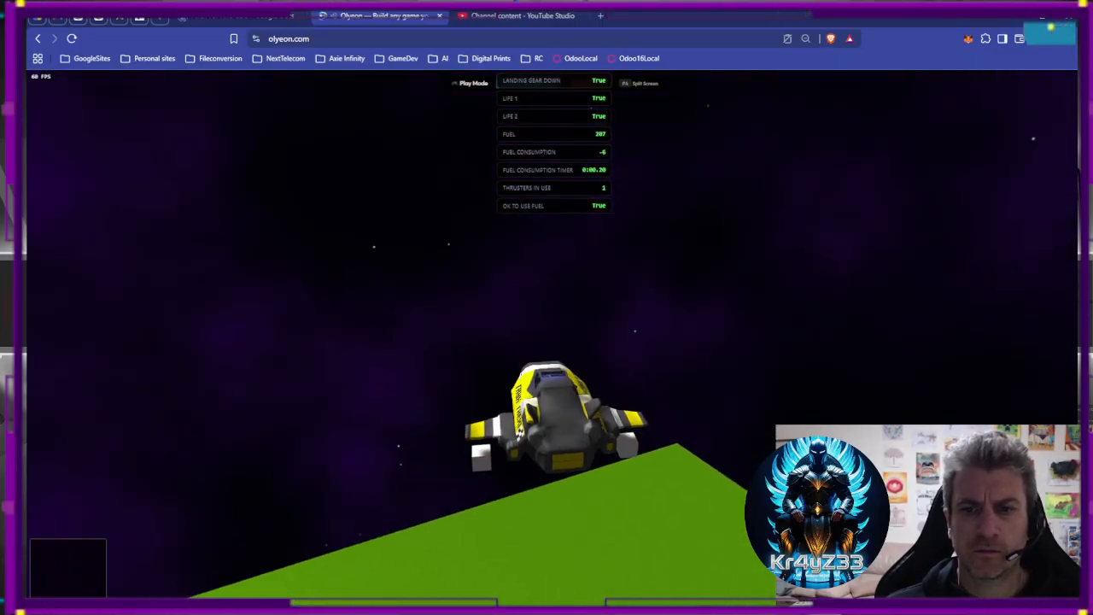
Fly the spaceship over the green platform with its side and lift thrusters to check how the Fuel variable changes.
{"action": "key", "text": "a"}
{"action": "key", "text": "w"}
{"action": "key", "text": "d"}
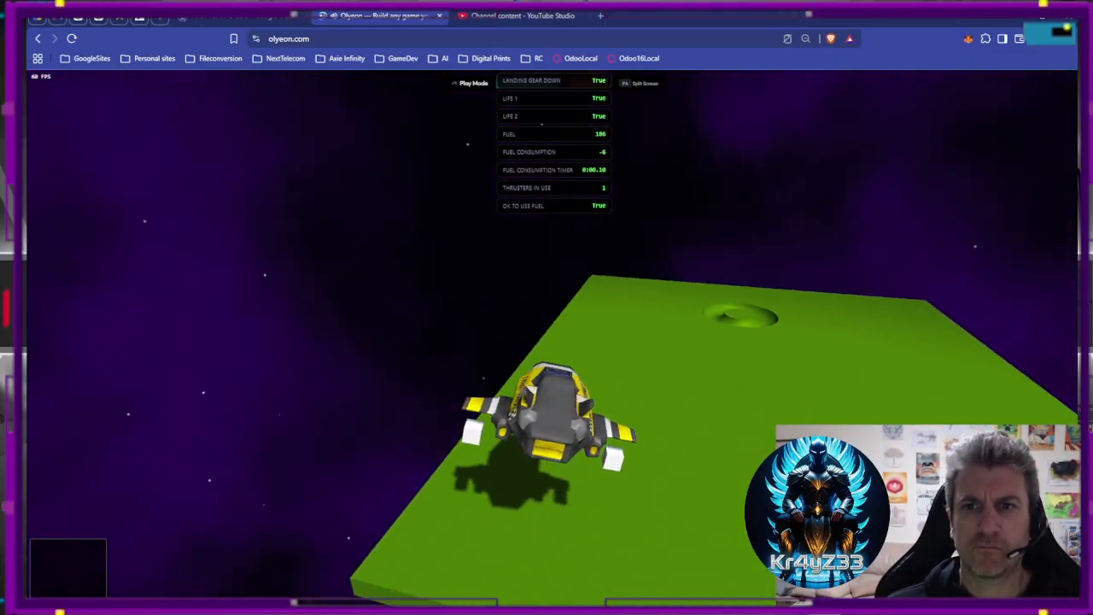
{"action": "key", "text": "d"}
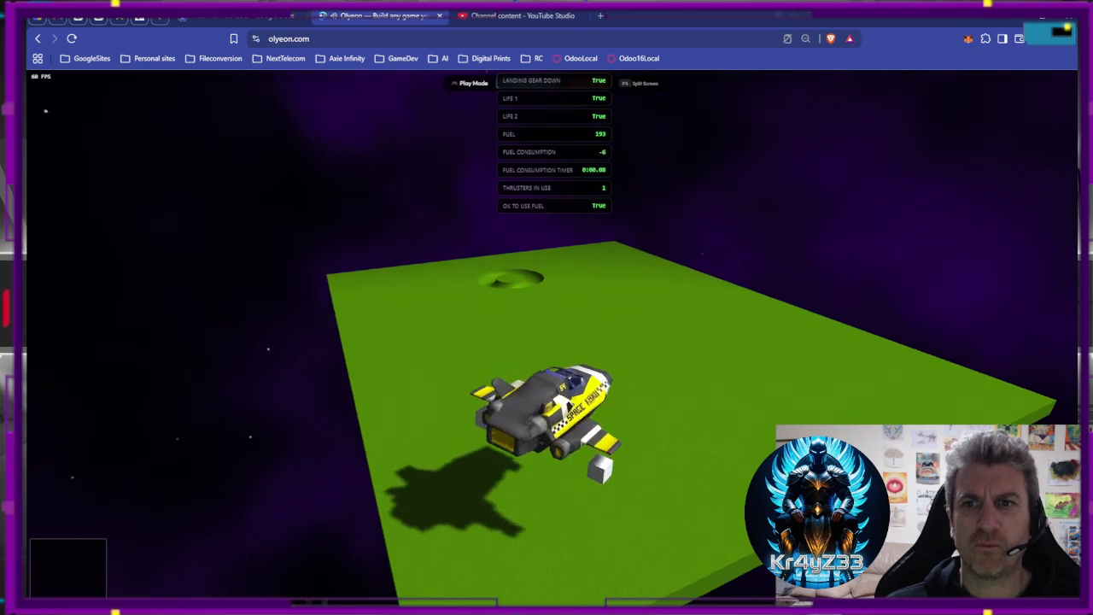
{"action": "key", "text": "a"}
{"action": "key", "text": "d"}
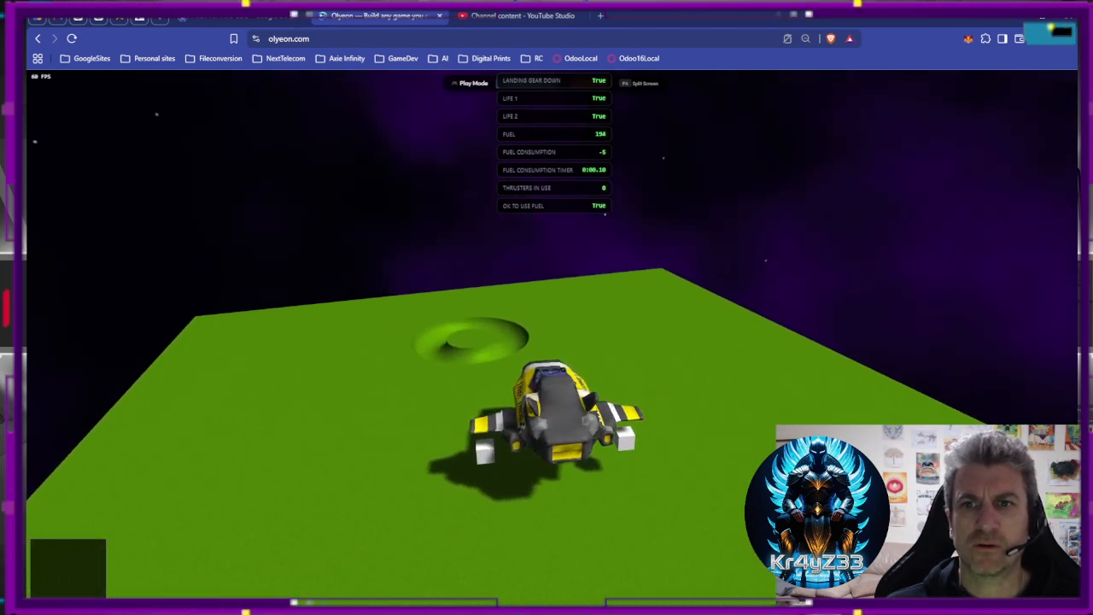
{"action": "key", "text": "space"}
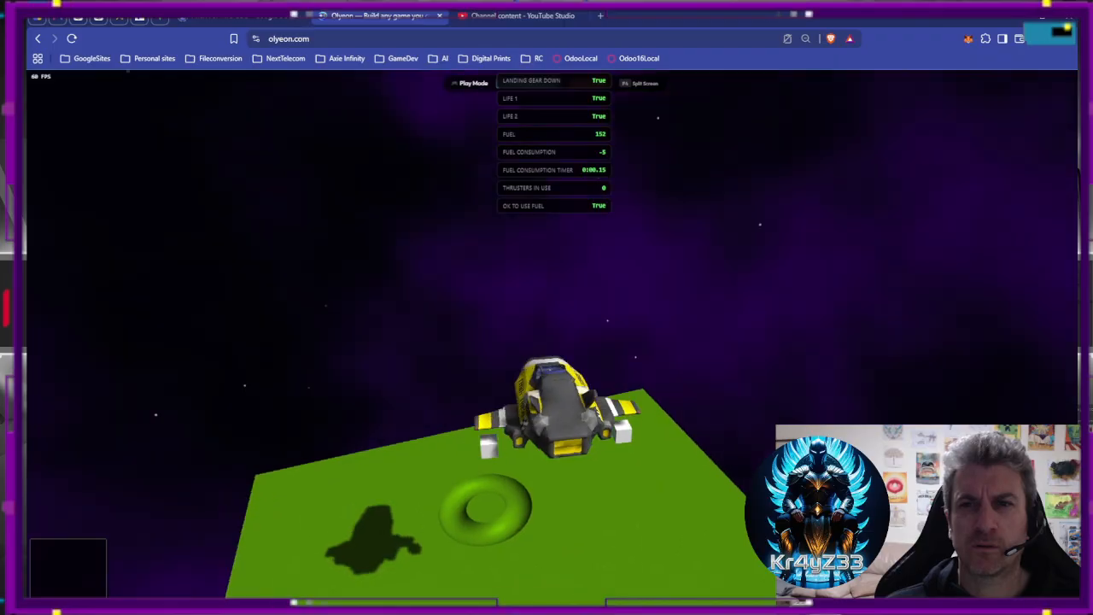
Retract the landing gear in flight, turn the spaceship to check fuel consumption, and exit play mode.
{"action": "key", "text": "w"}
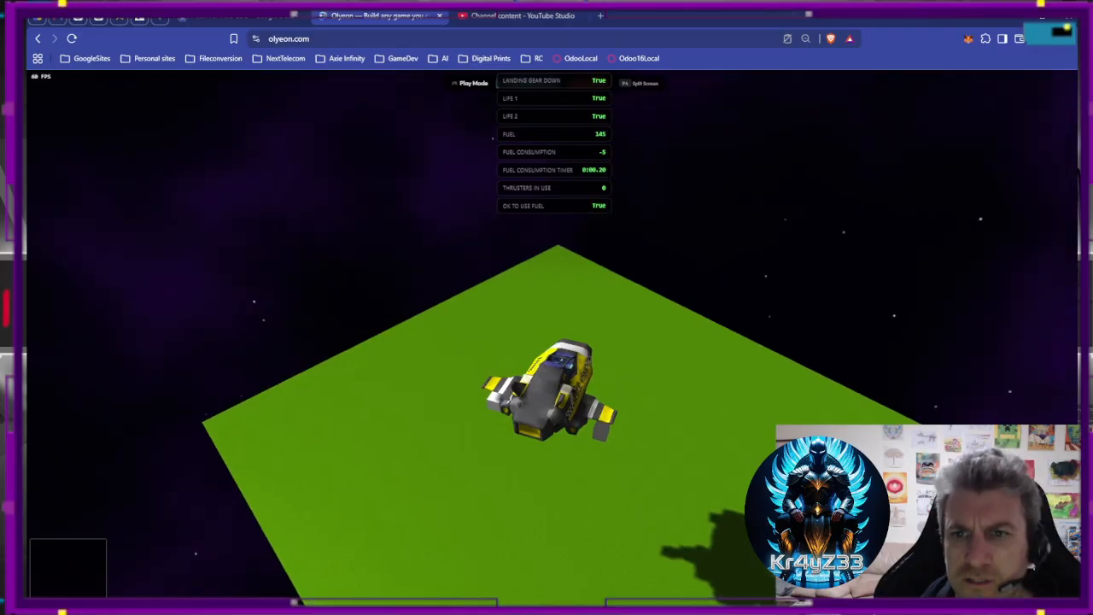
{"action": "key", "text": "g"}
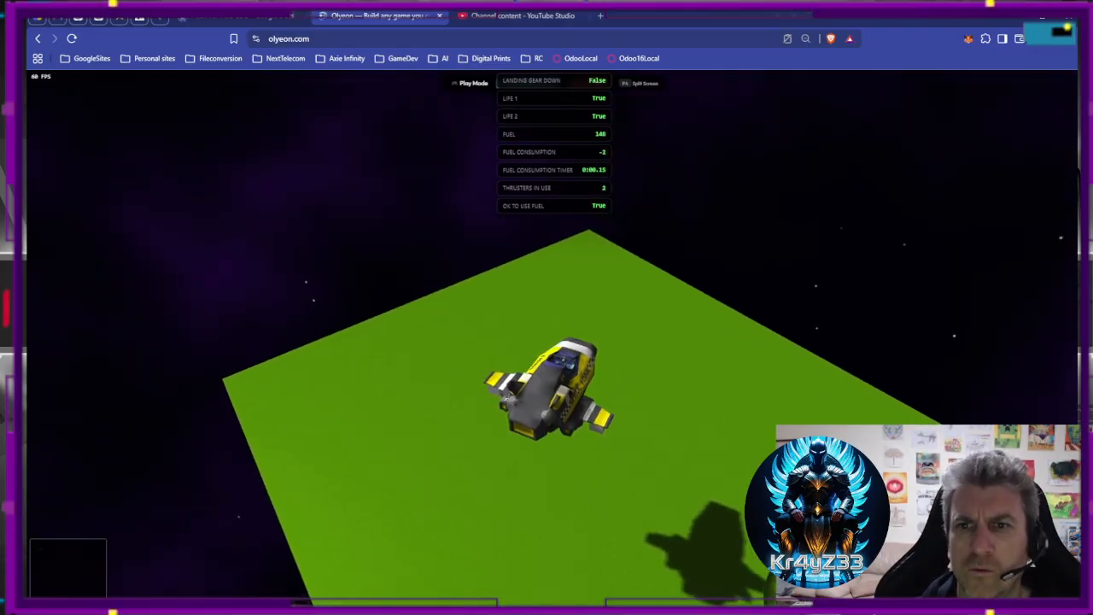
{"action": "key", "text": "a"}
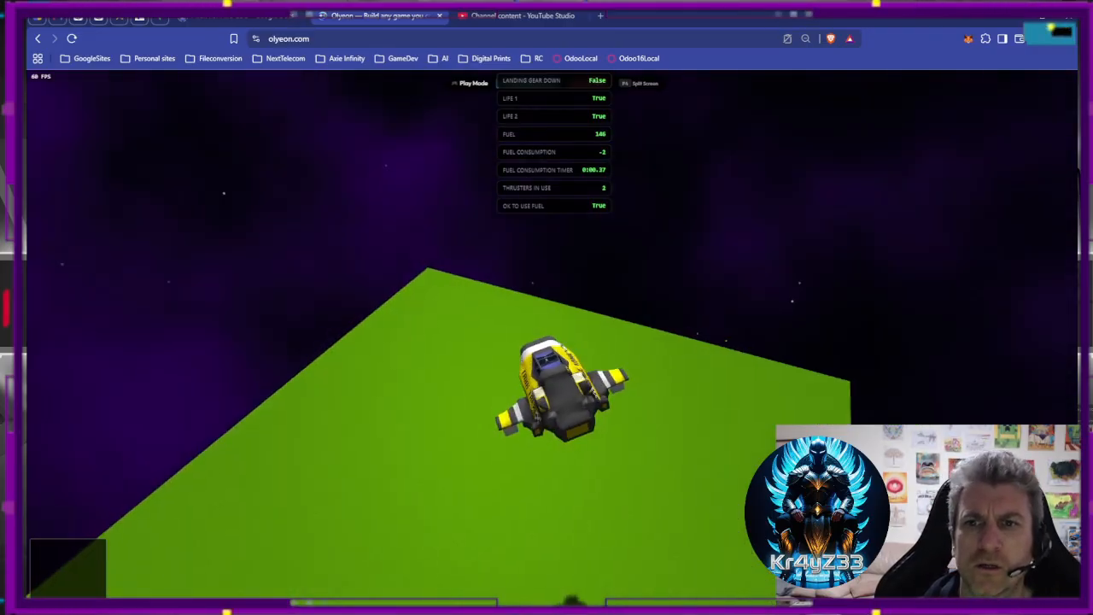
{"action": "key", "text": "Escape"}
{"action": "key", "text": "Escape"}
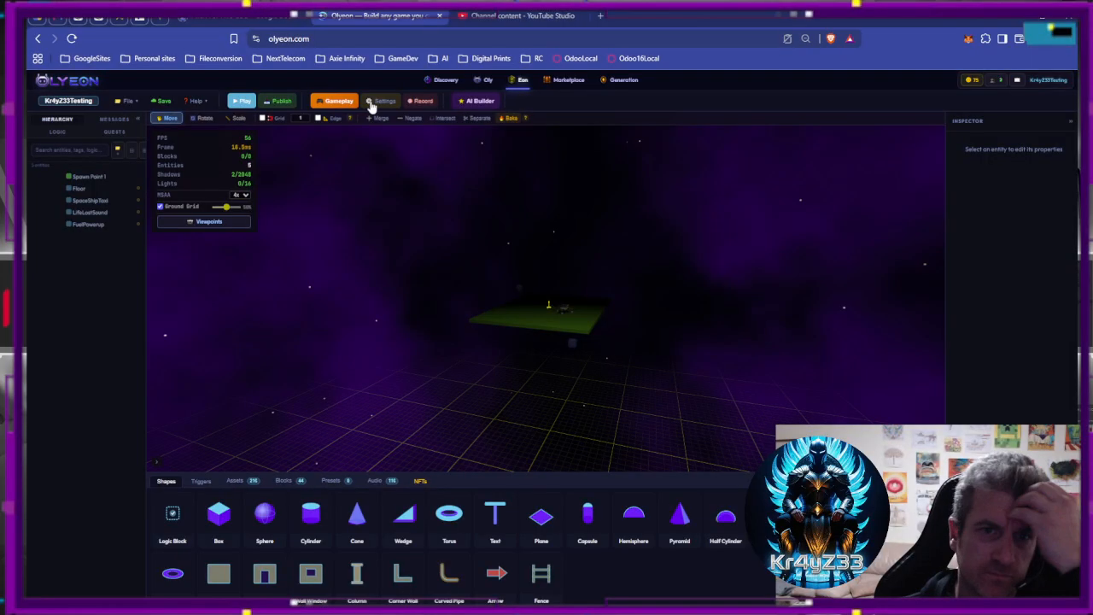
Open the gameplay logic rules and set the Subtract Fuel rule's maximum value to 100, keeping only one required message.
{"action": "left_click", "coordinate": [330, 102]}
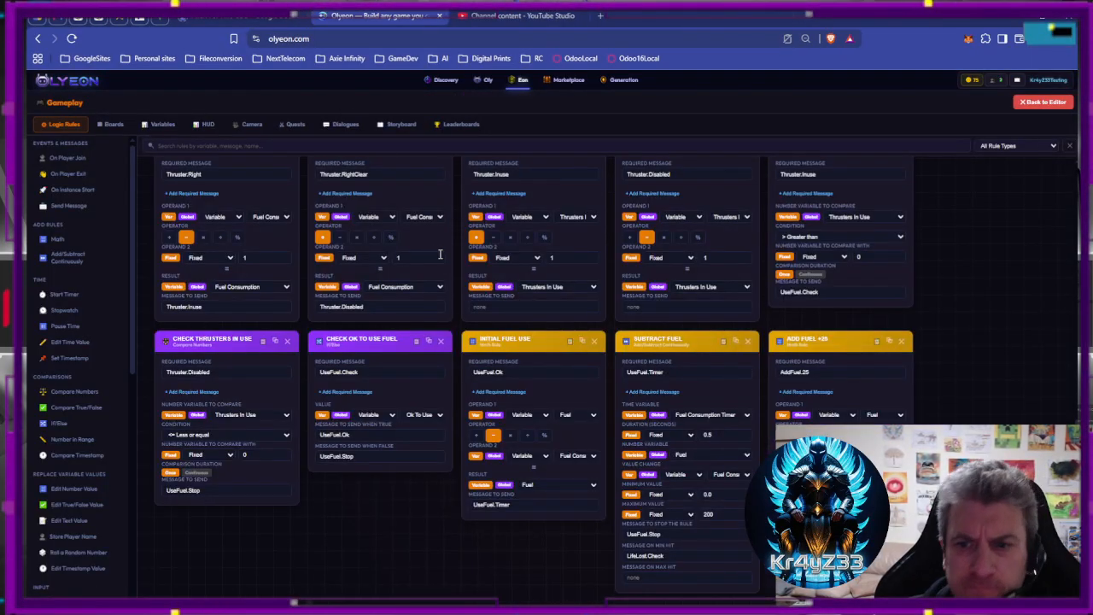
{"action": "left_click", "coordinate": [730, 513]}
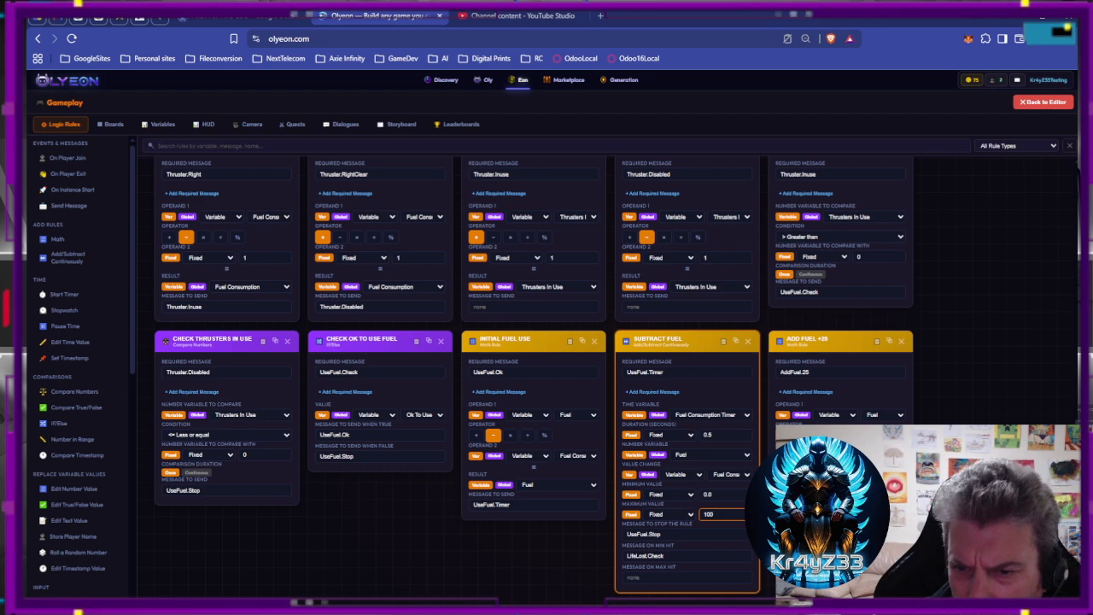
{"action": "key", "text": "Return"}
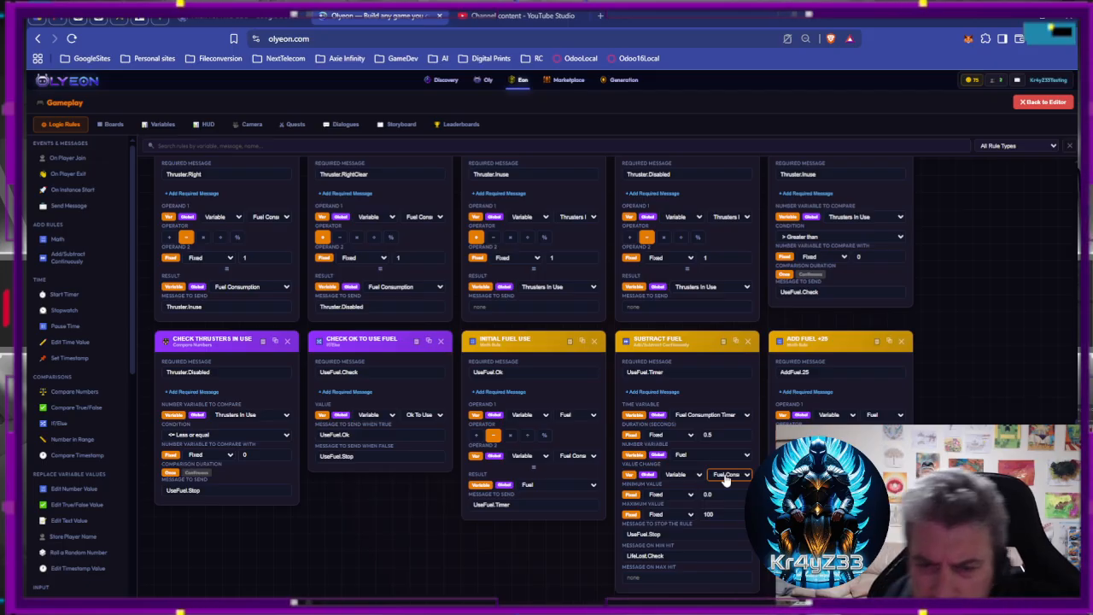
{"action": "left_click", "coordinate": [654, 392]}
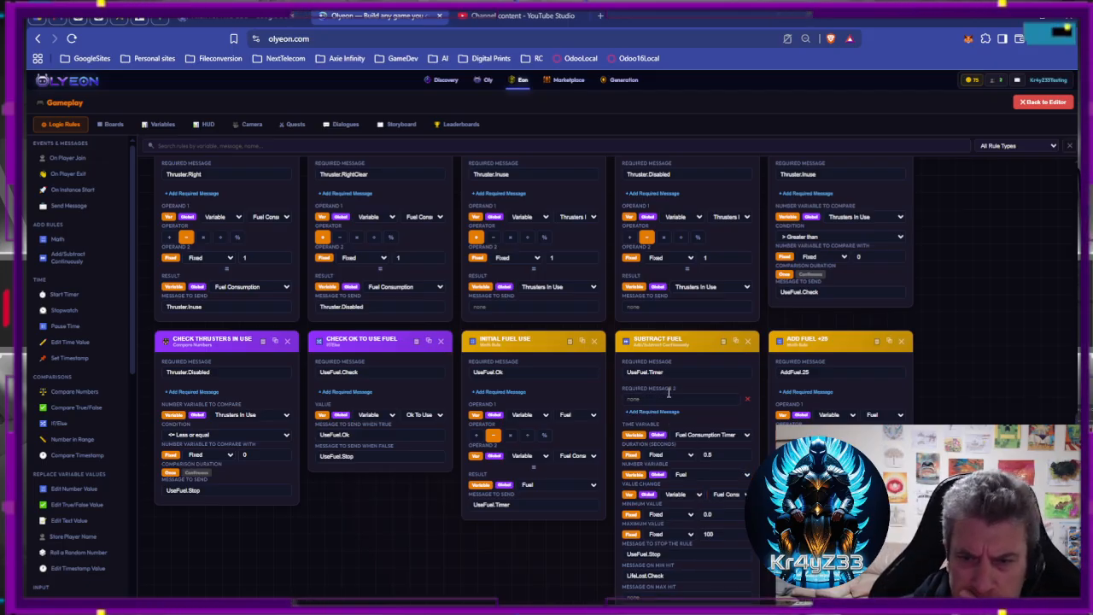
{"action": "left_click", "coordinate": [745, 397]}
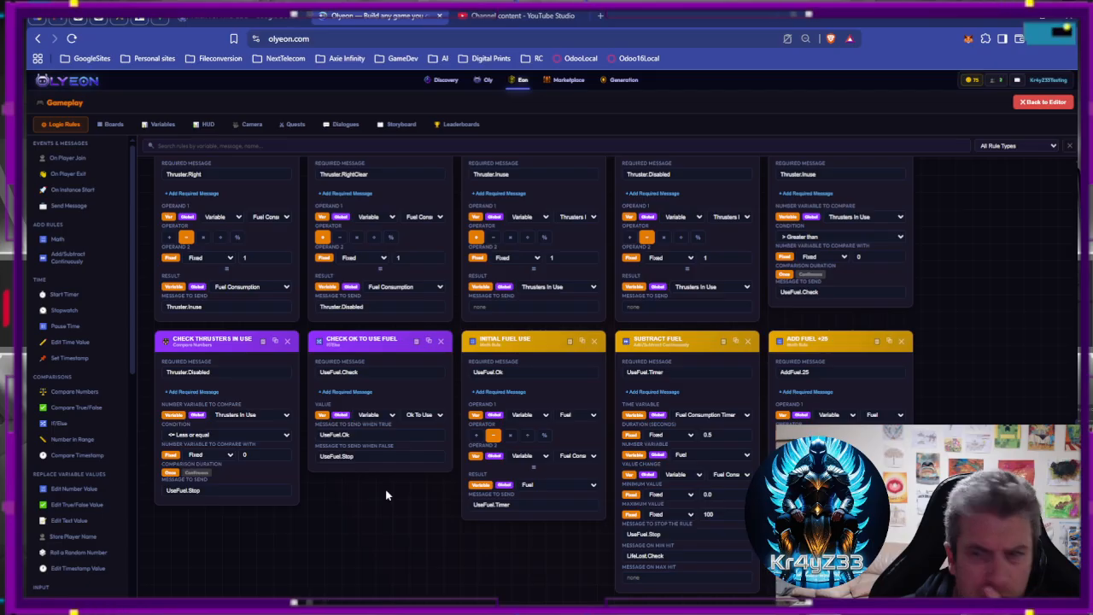
Examine the thruster, landing gear and fuel rules to trace how their messages trigger the fuel consumption.
{"action": "scroll", "coordinate": [386, 496], "scroll_direction": "up", "scroll_amount": 1}
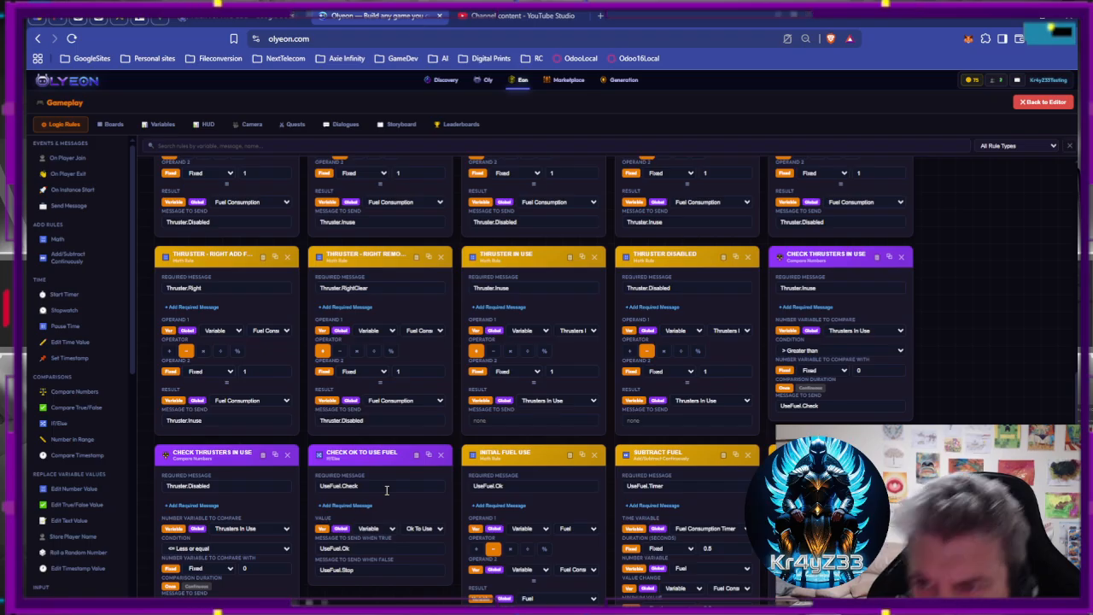
{"action": "scroll", "coordinate": [215, 517], "scroll_direction": "down", "scroll_amount": 1}
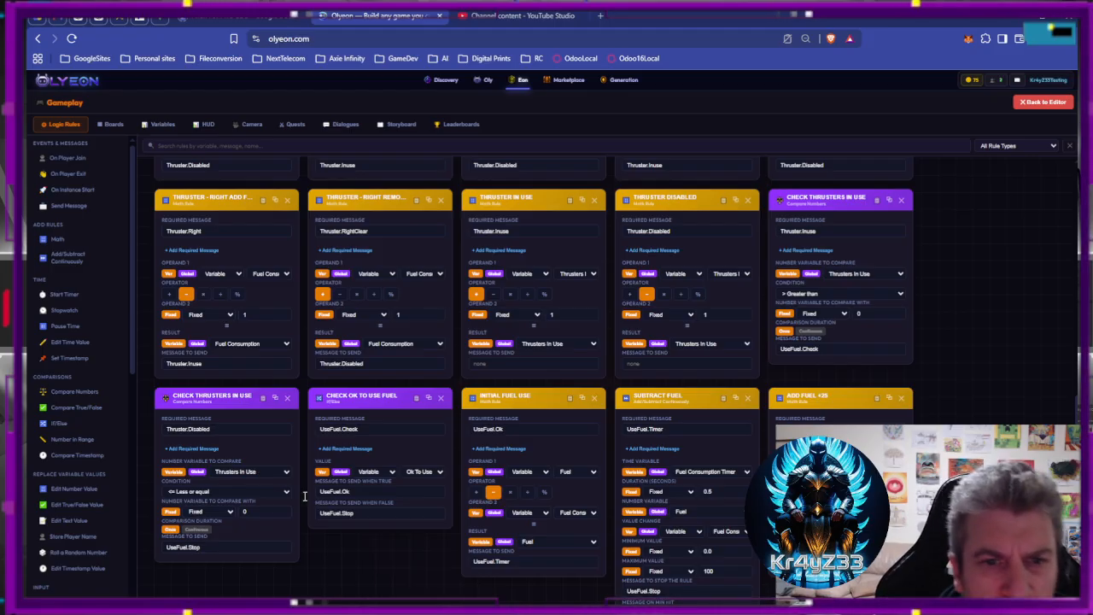
{"action": "scroll", "coordinate": [408, 380], "scroll_direction": "up", "scroll_amount": 8}
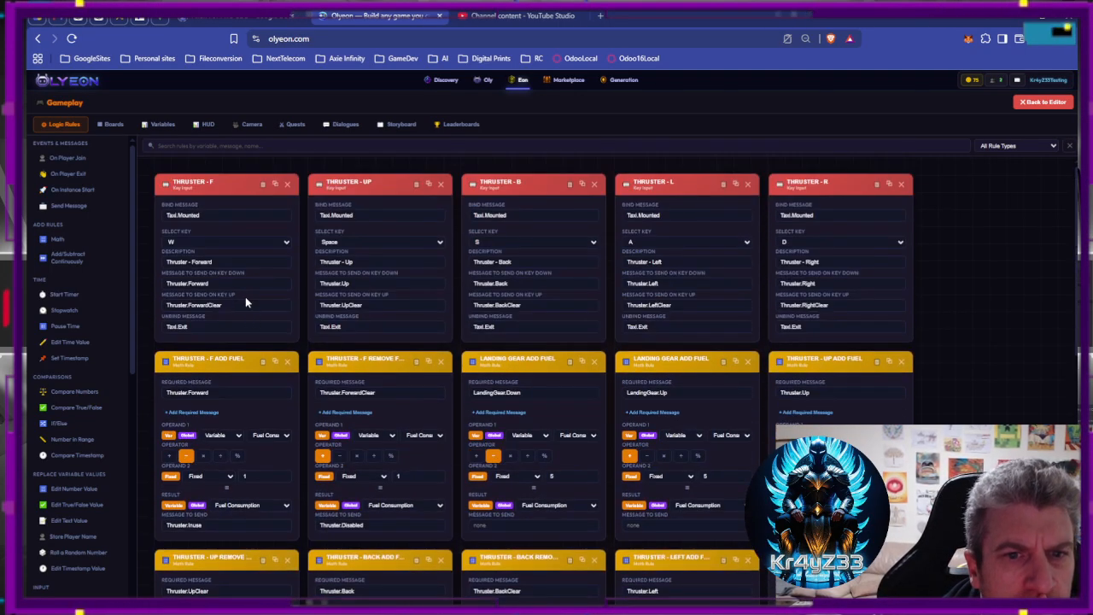
{"action": "scroll", "coordinate": [245, 297], "scroll_direction": "down", "scroll_amount": 4}
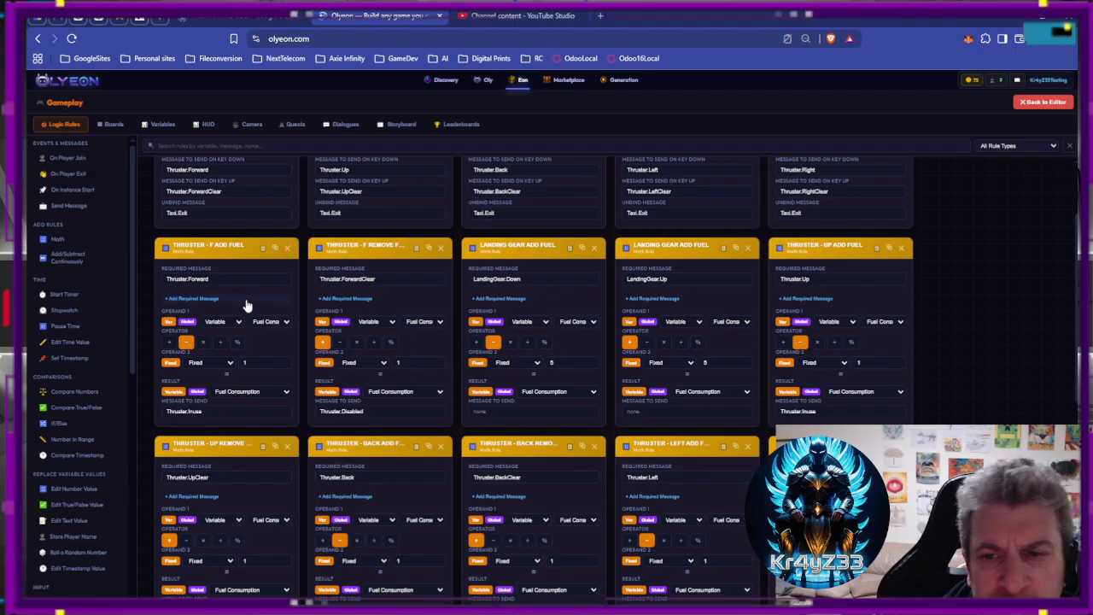
{"action": "scroll", "coordinate": [247, 299], "scroll_direction": "down", "scroll_amount": 3}
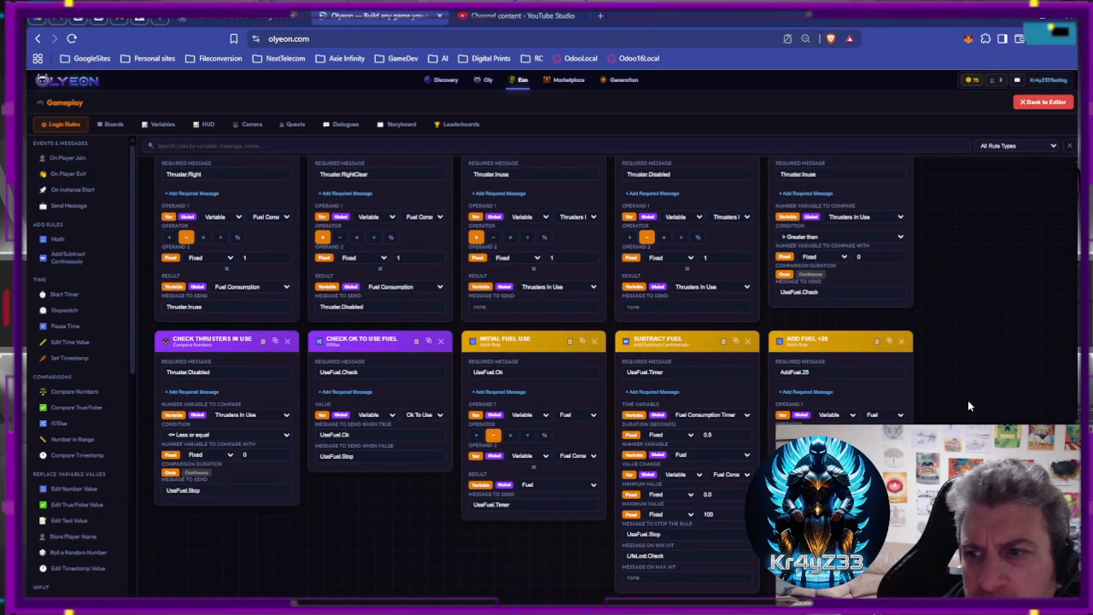
{"action": "scroll", "coordinate": [964, 406], "scroll_direction": "up", "scroll_amount": 3}
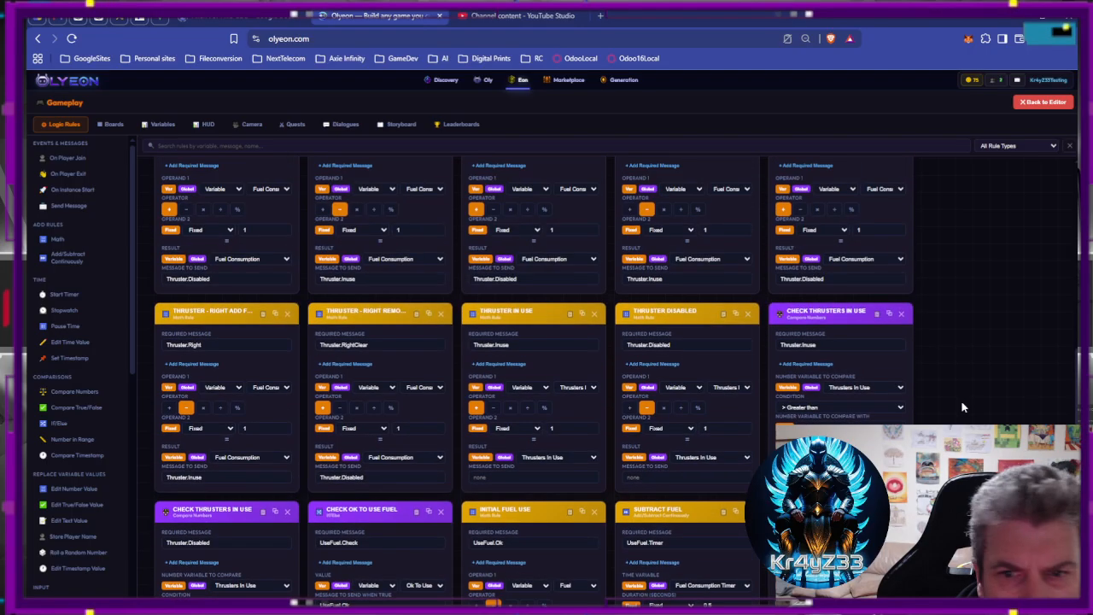
{"action": "scroll", "coordinate": [964, 408], "scroll_direction": "down", "scroll_amount": 1}
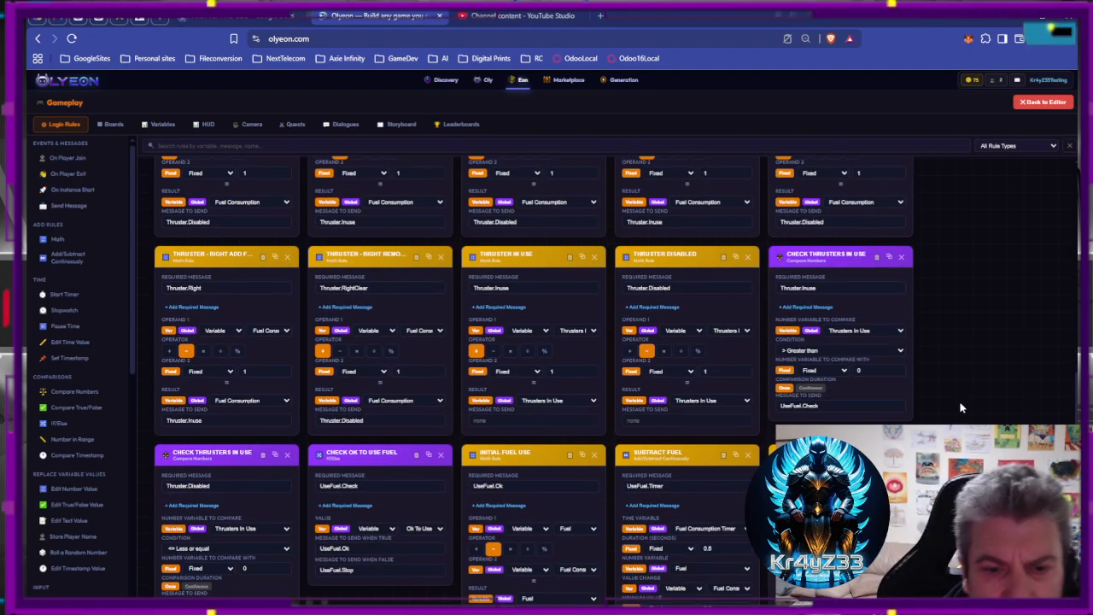
{"action": "scroll", "coordinate": [734, 523], "scroll_direction": "down", "scroll_amount": 1}
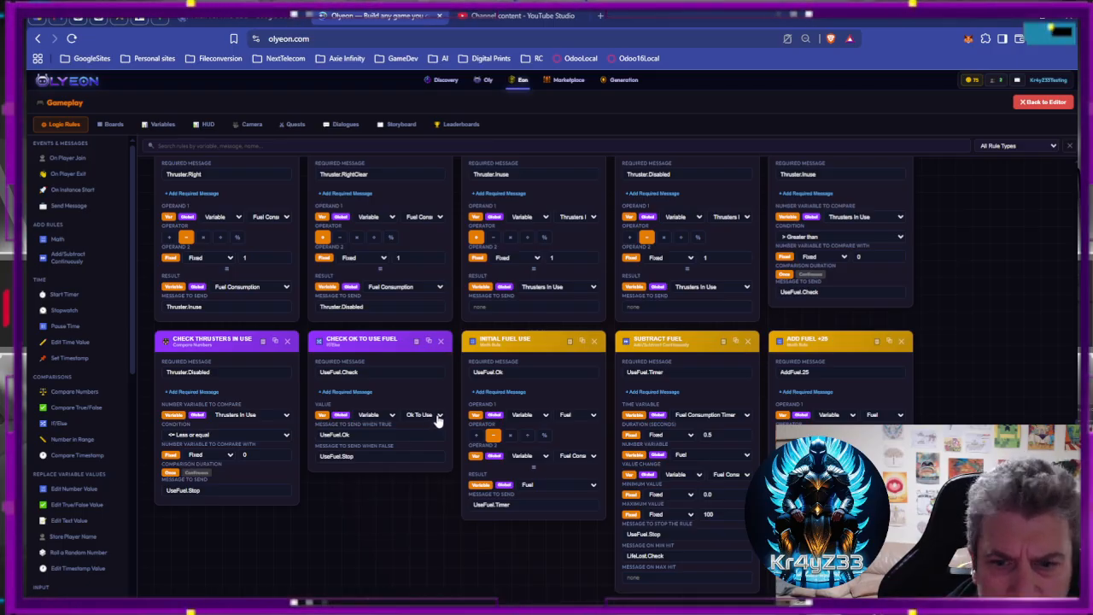
{"action": "scroll", "coordinate": [438, 419], "scroll_direction": "up", "scroll_amount": 1}
{"action": "scroll", "coordinate": [438, 417], "scroll_direction": "up", "scroll_amount": 5}
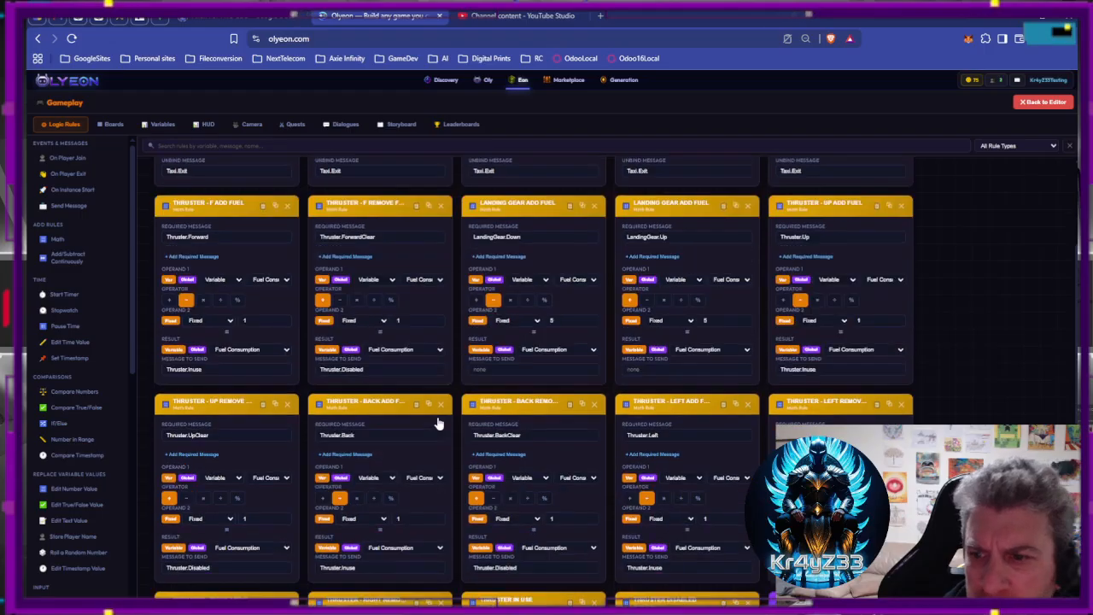
{"action": "scroll", "coordinate": [448, 411], "scroll_direction": "down", "scroll_amount": 5}
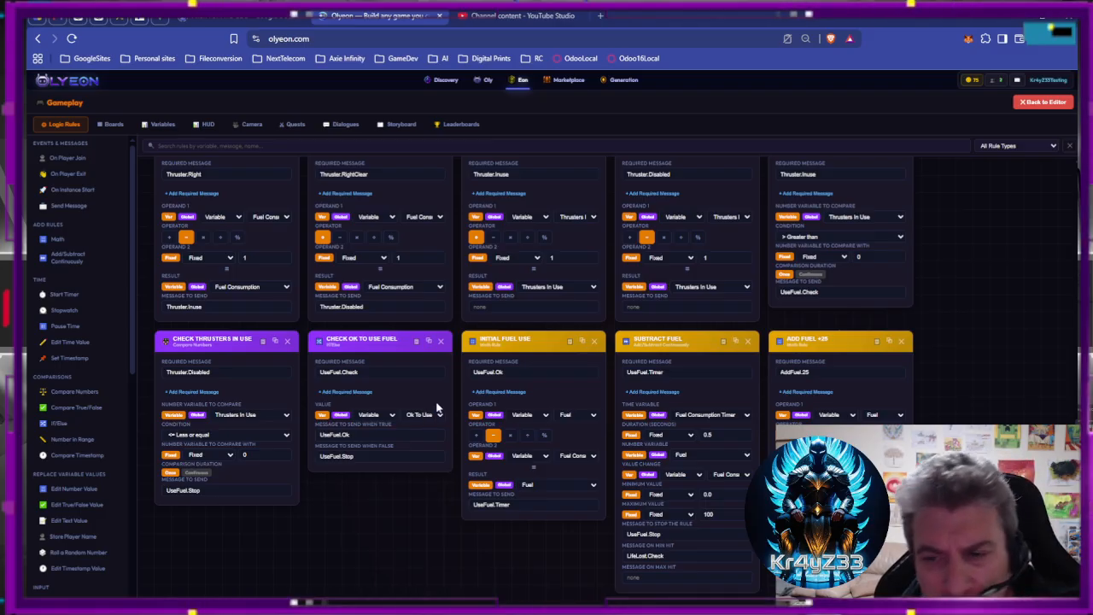
Add a global variable named Ok To Use Fuel Timer of type Time and enable the same checkbox as for the other variables.
{"action": "left_click", "coordinate": [170, 126]}
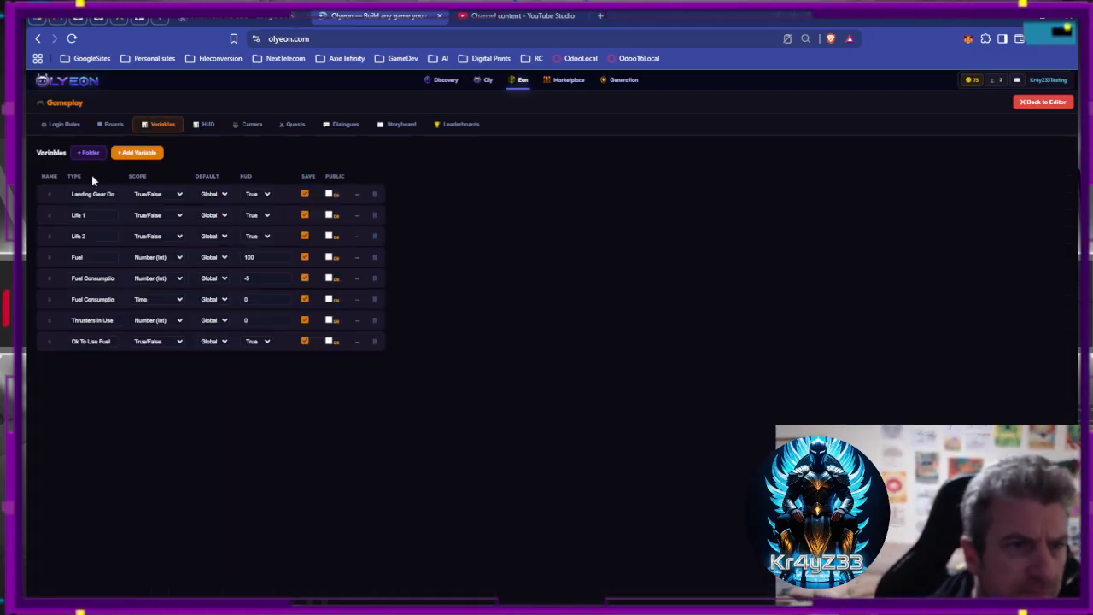
{"action": "left_click", "coordinate": [137, 152]}
{"action": "left_click", "coordinate": [104, 365]}
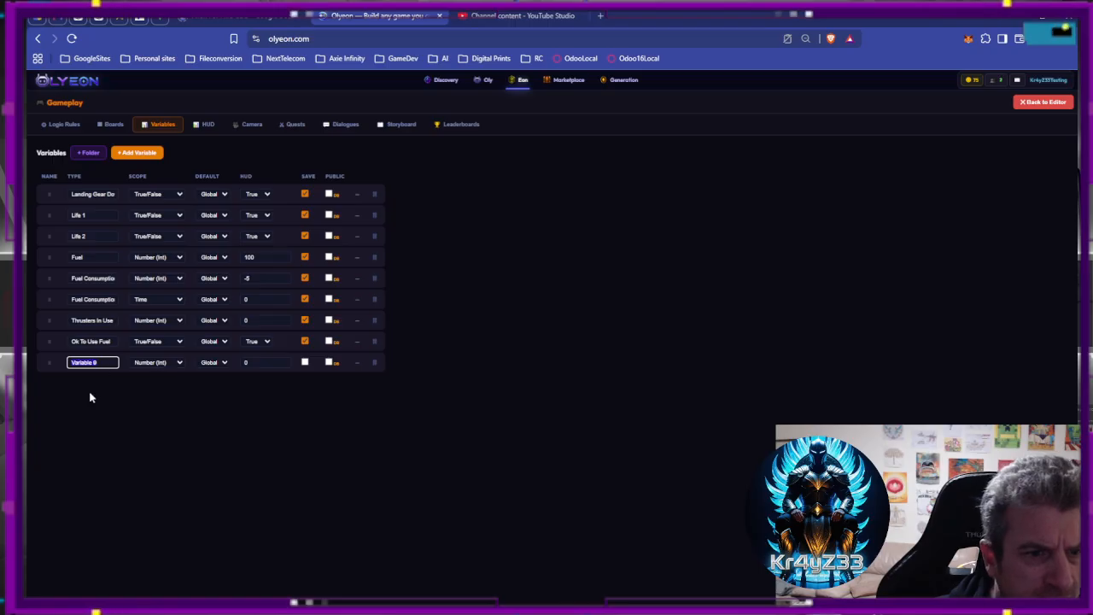
{"action": "type", "text": "O"}
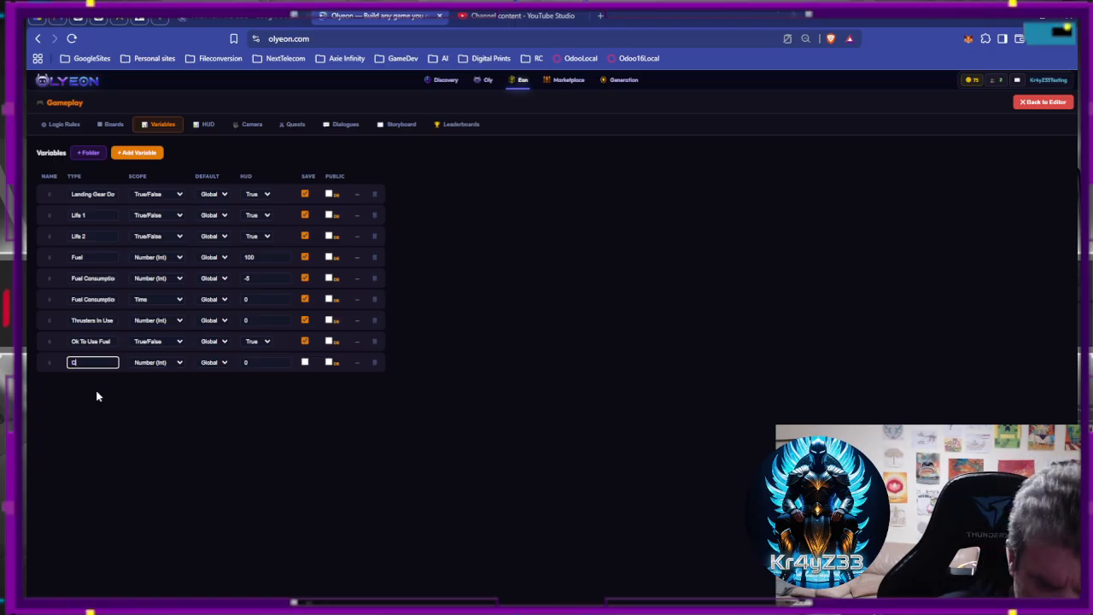
{"action": "type", "text": "k To U"}
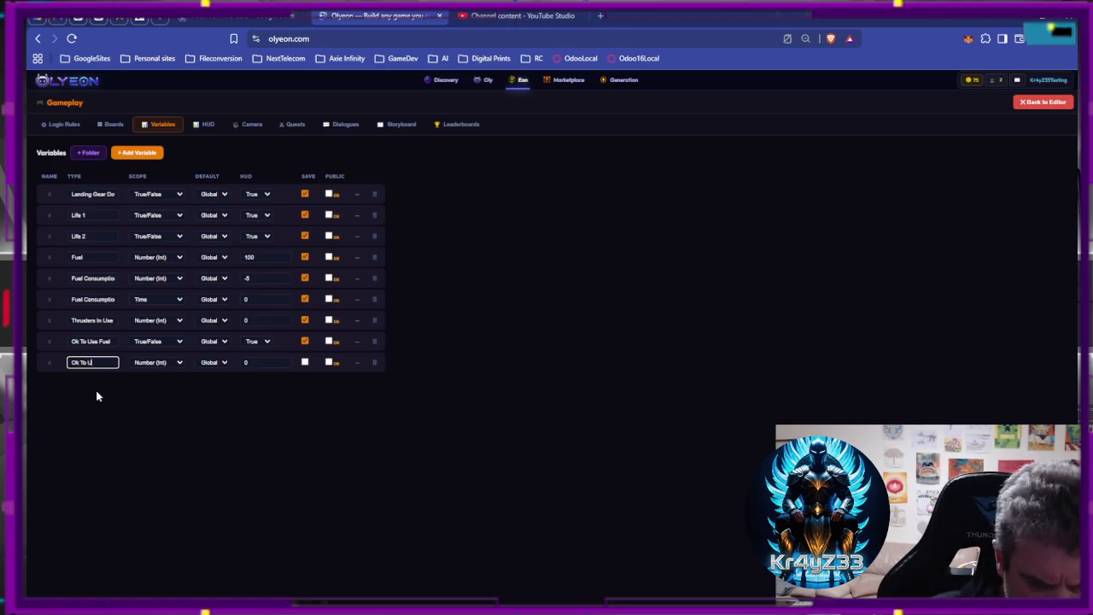
{"action": "type", "text": "se Fuel T"}
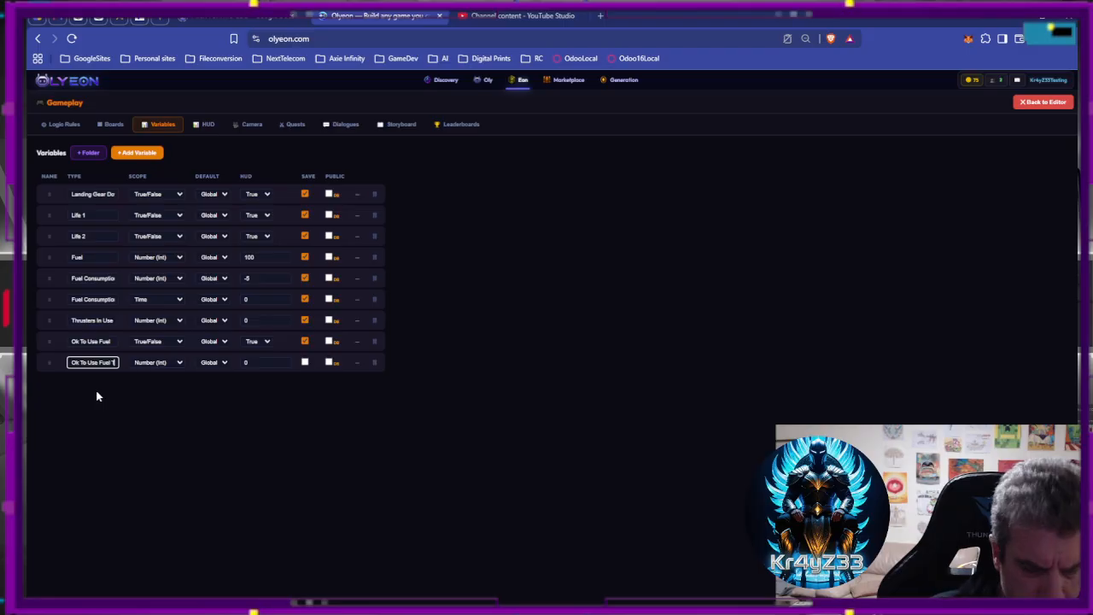
{"action": "type", "text": "imer"}
{"action": "left_click", "coordinate": [160, 364]}
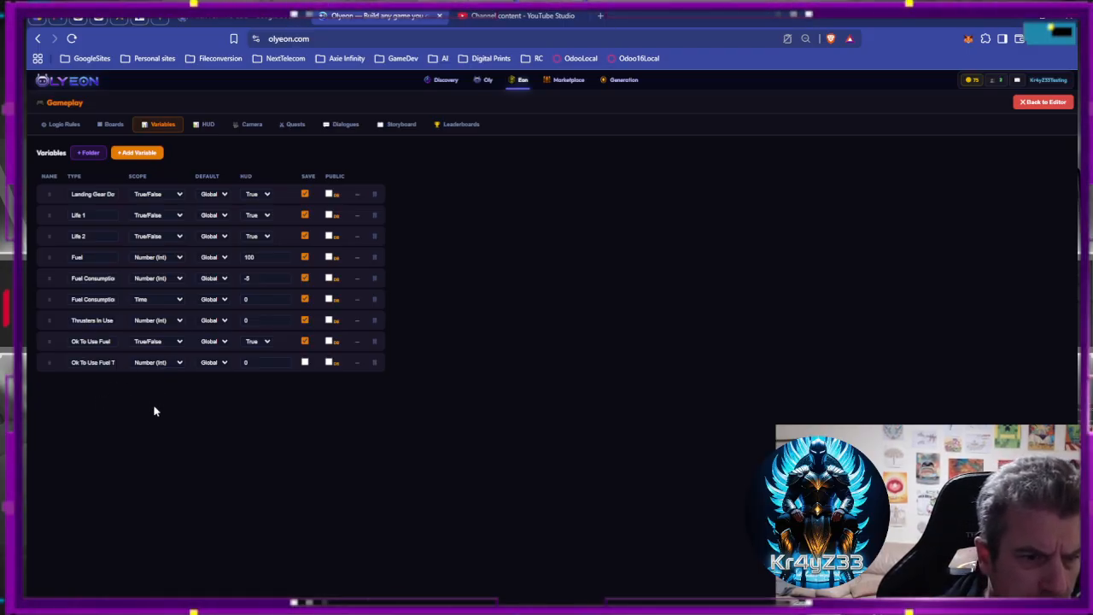
{"action": "left_click", "coordinate": [156, 431]}
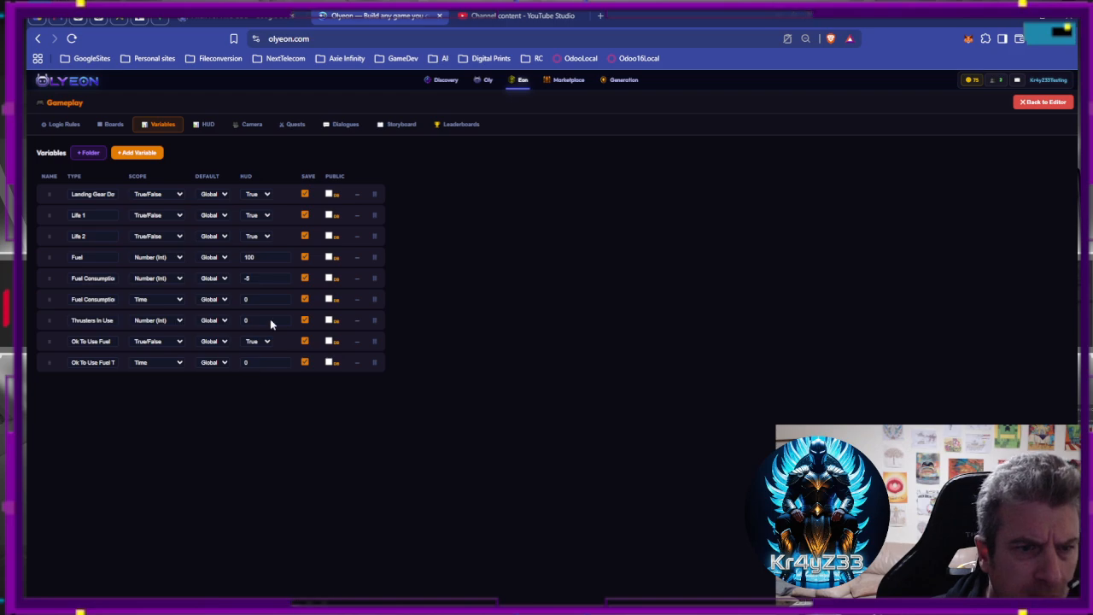
{"action": "left_click", "coordinate": [120, 124]}
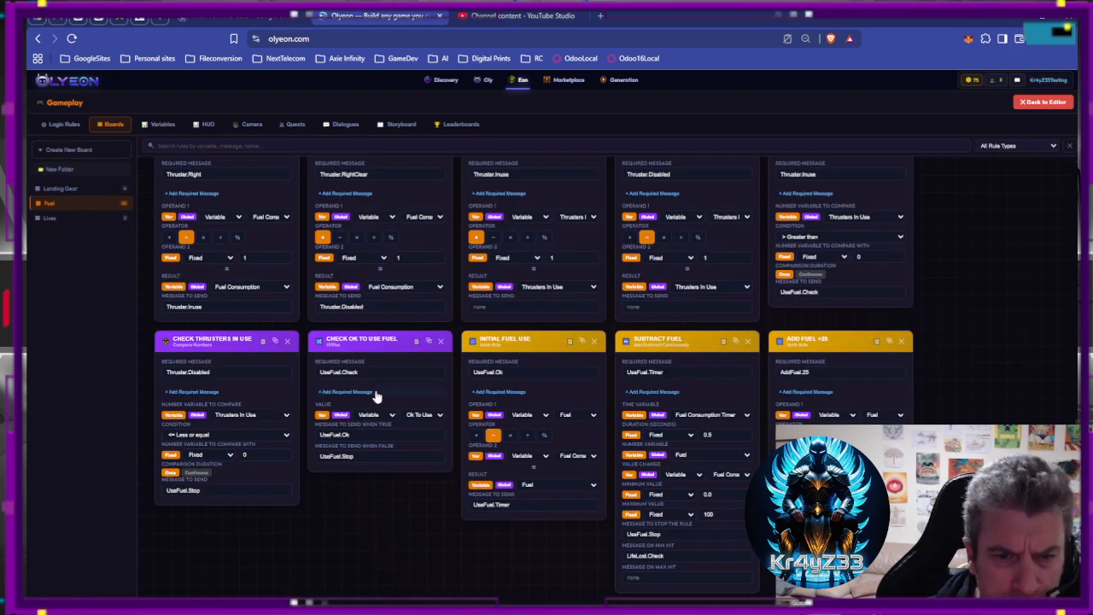
{"action": "left_click", "coordinate": [355, 434]}
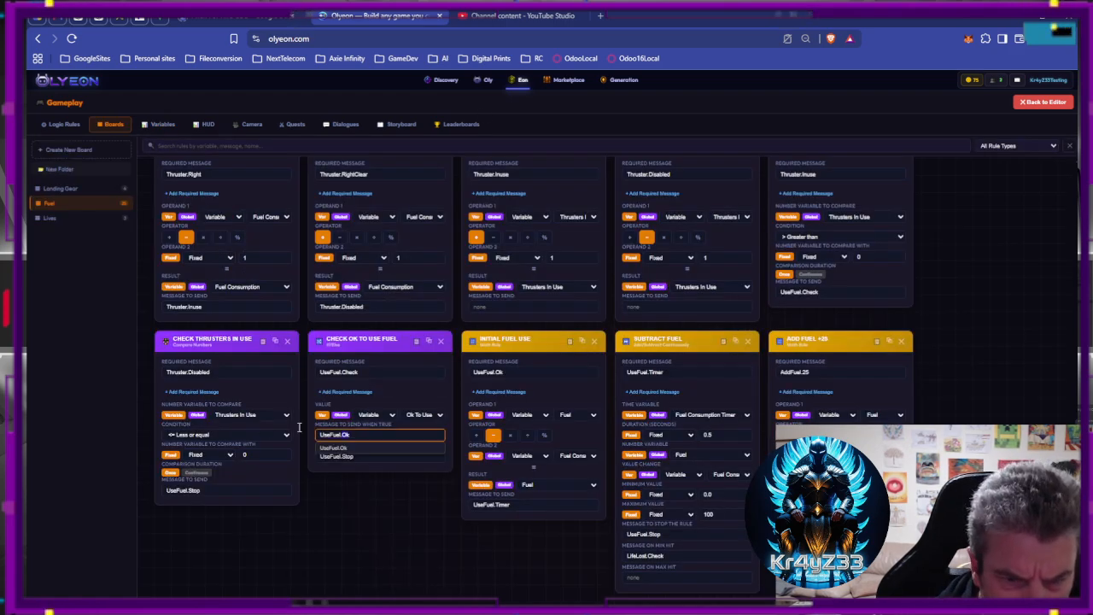
{"action": "left_click", "coordinate": [389, 503]}
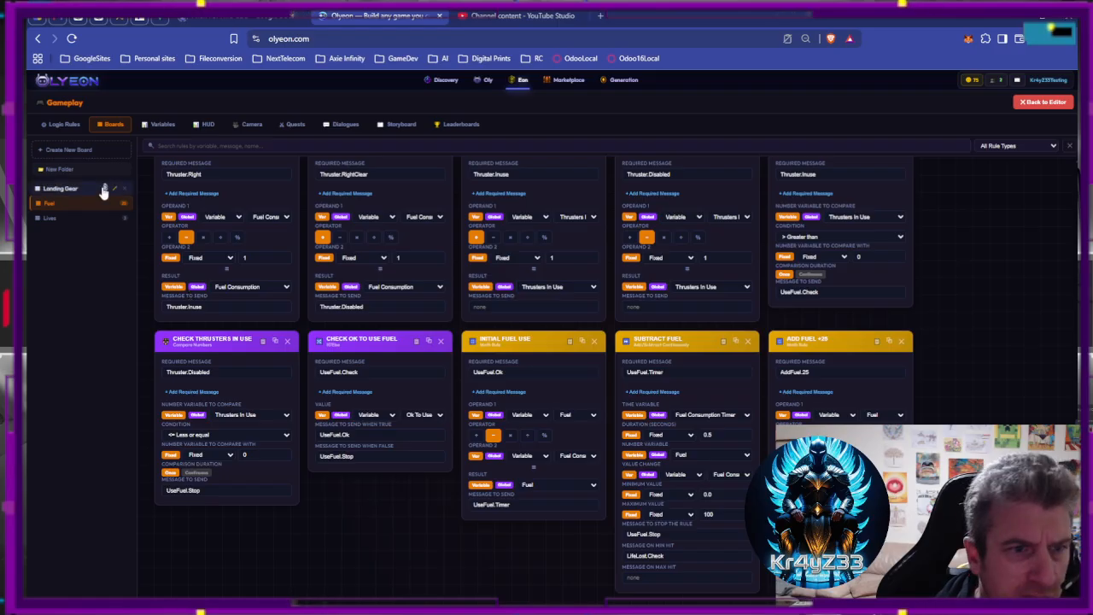
Add an Edit True/False Value rule to the fuel logic and name it NOT OK TO USE FUEL.
{"action": "left_click", "coordinate": [62, 124]}
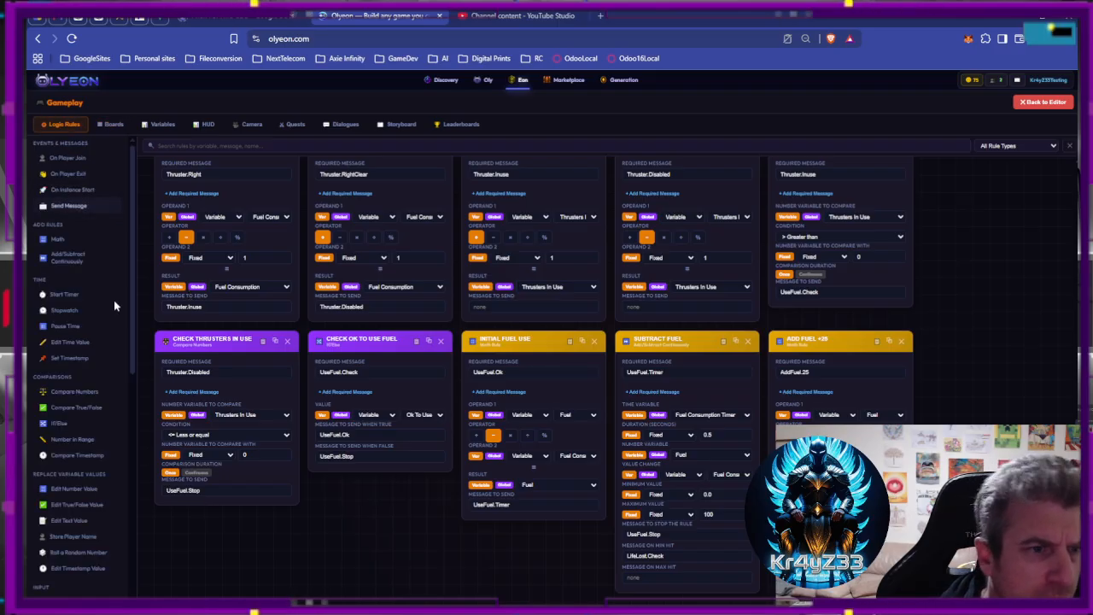
{"action": "scroll", "coordinate": [78, 373], "scroll_direction": "down", "scroll_amount": 1}
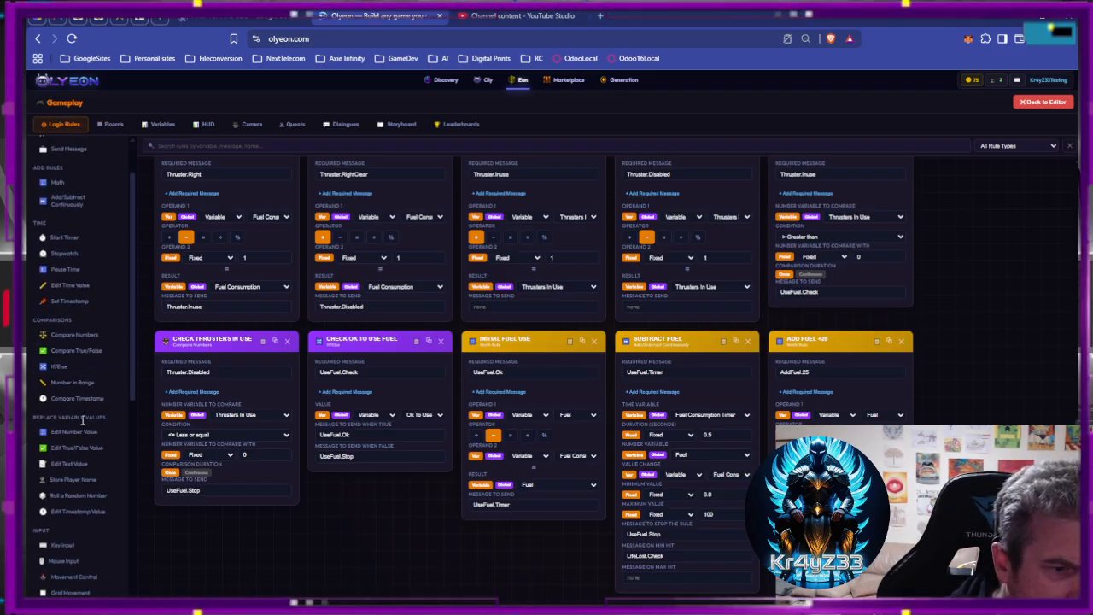
{"action": "left_click", "coordinate": [77, 447]}
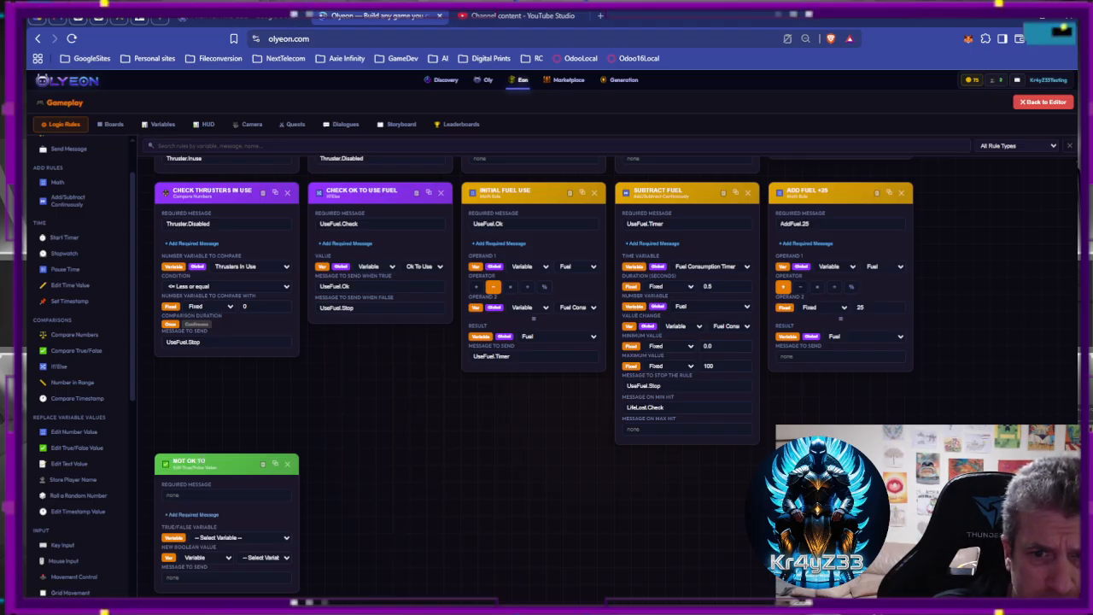
{"action": "type", "text": "E"}
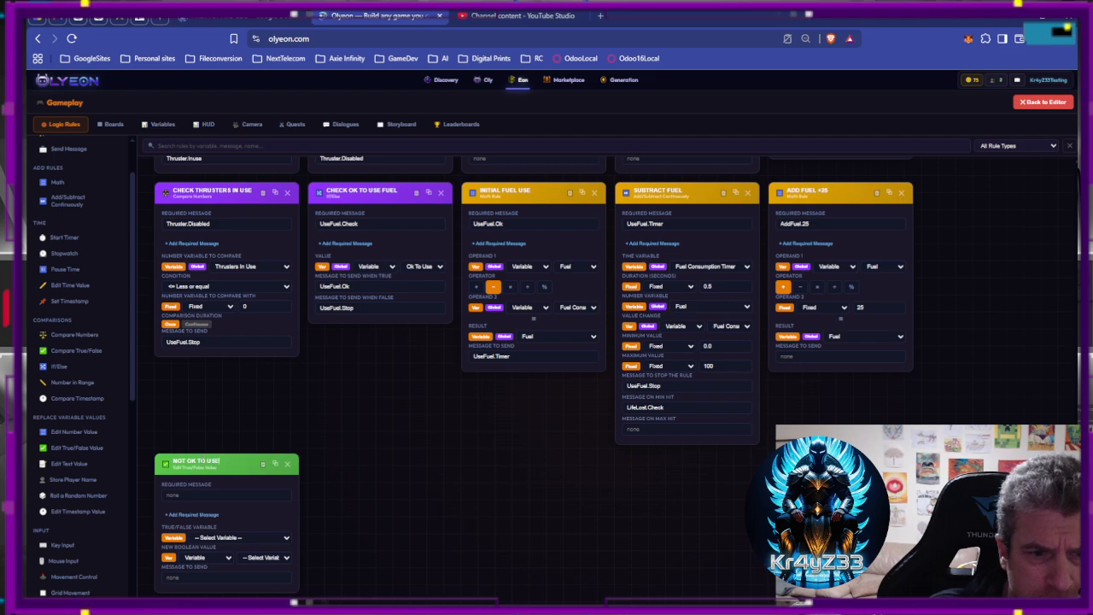
{"action": "type", "text": " FUEL"}
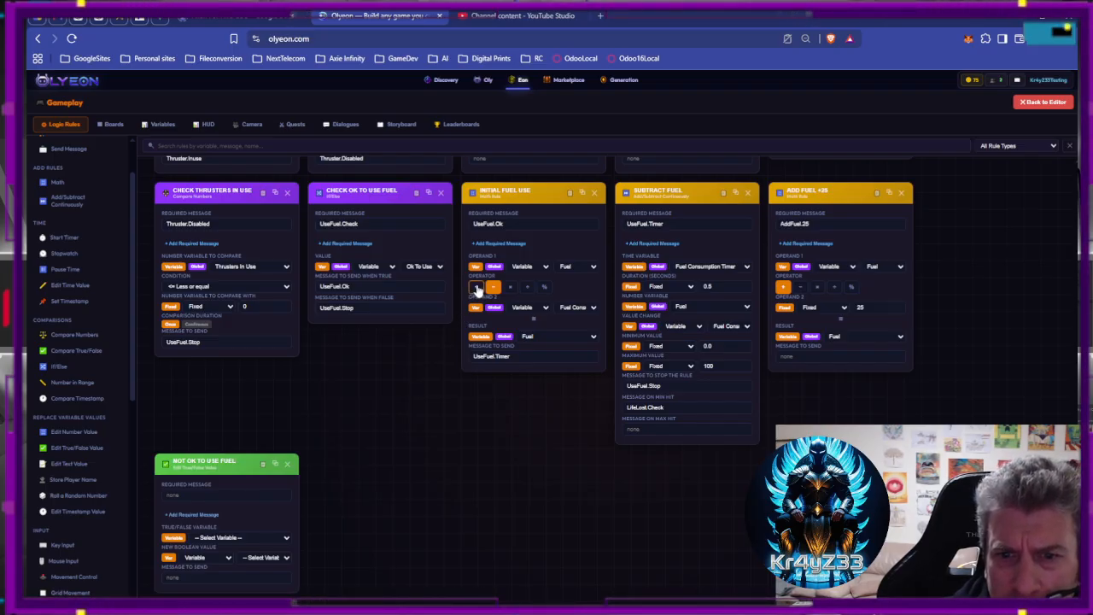
Set the operator of the Initial Fuel Use rule to addition.
{"action": "left_click", "coordinate": [477, 288]}
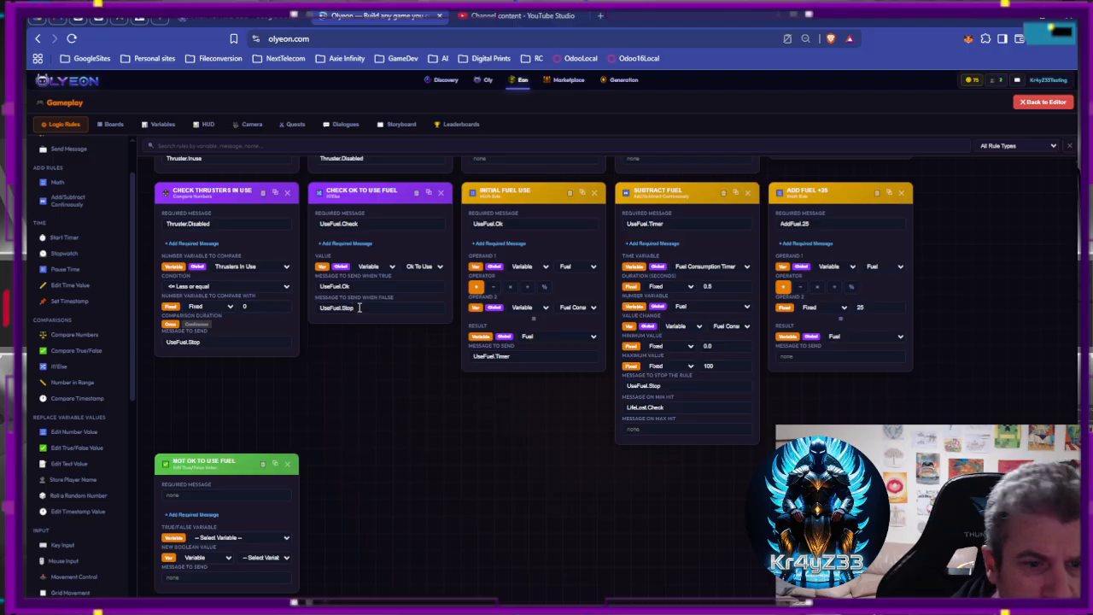
Set the Not Ok To Use Fuel rule's required message to UseFuel.Ok and its true/false variable to Ok To Use Fuel.
{"action": "left_click", "coordinate": [198, 496]}
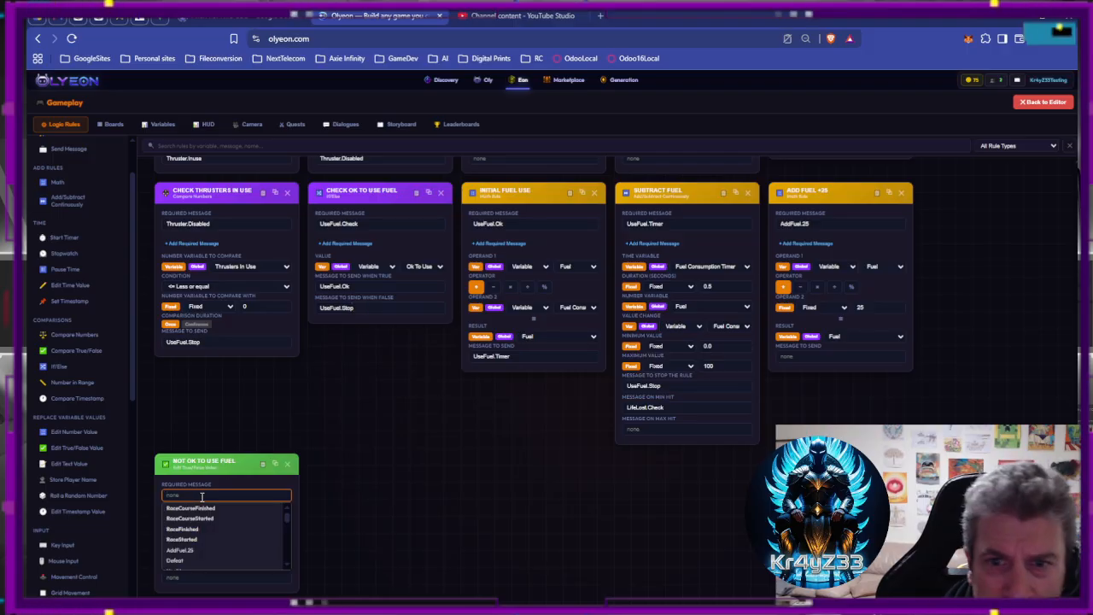
{"action": "type", "text": "UseFuel.Ok"}
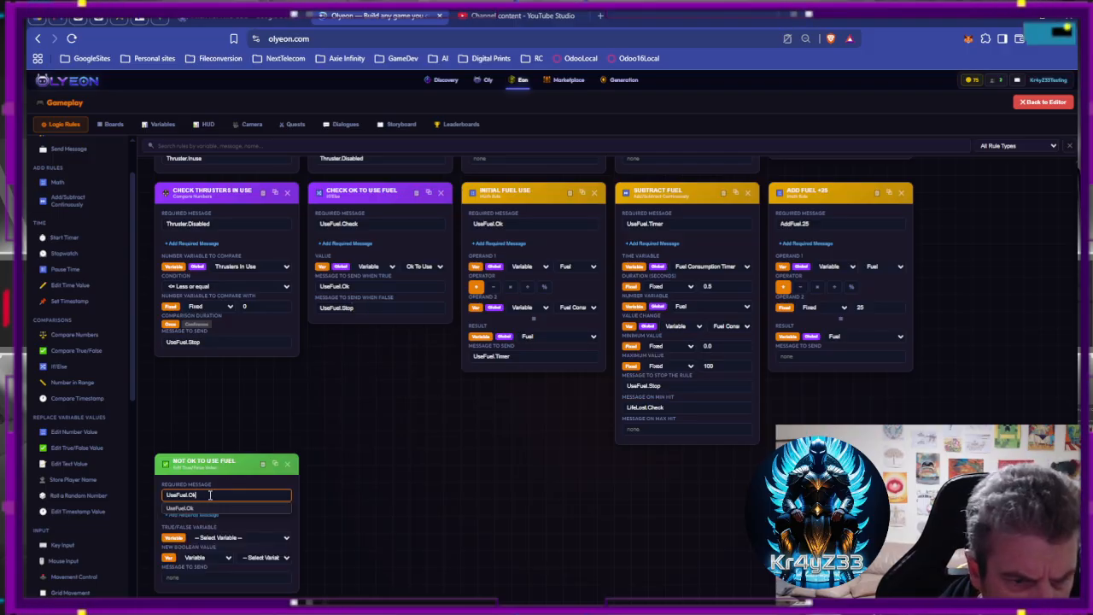
{"action": "left_click", "coordinate": [199, 510]}
{"action": "left_click", "coordinate": [243, 539]}
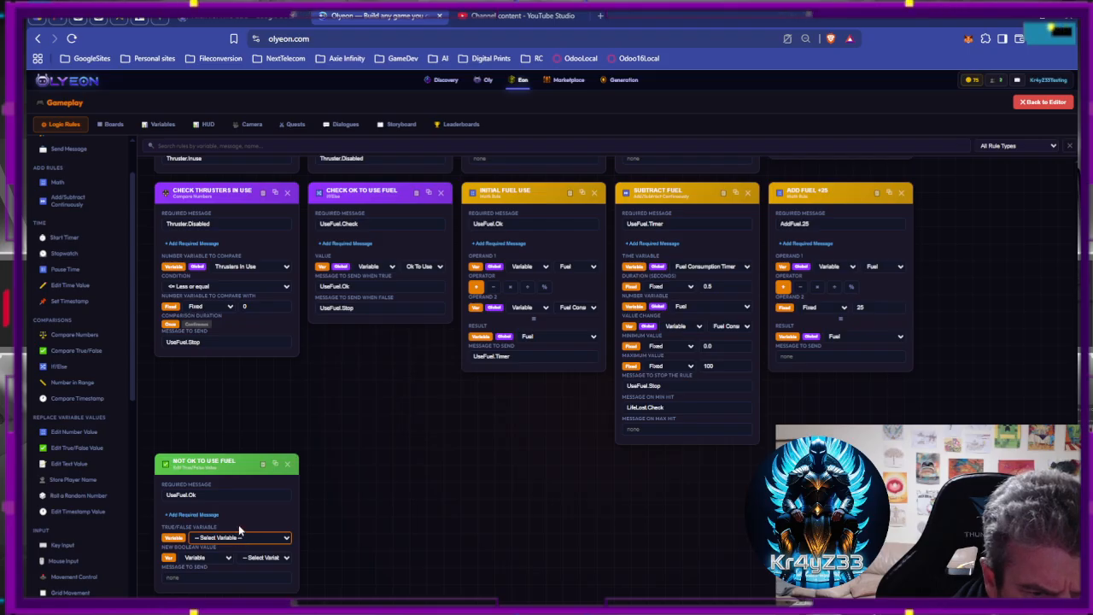
{"action": "left_click", "coordinate": [240, 528]}
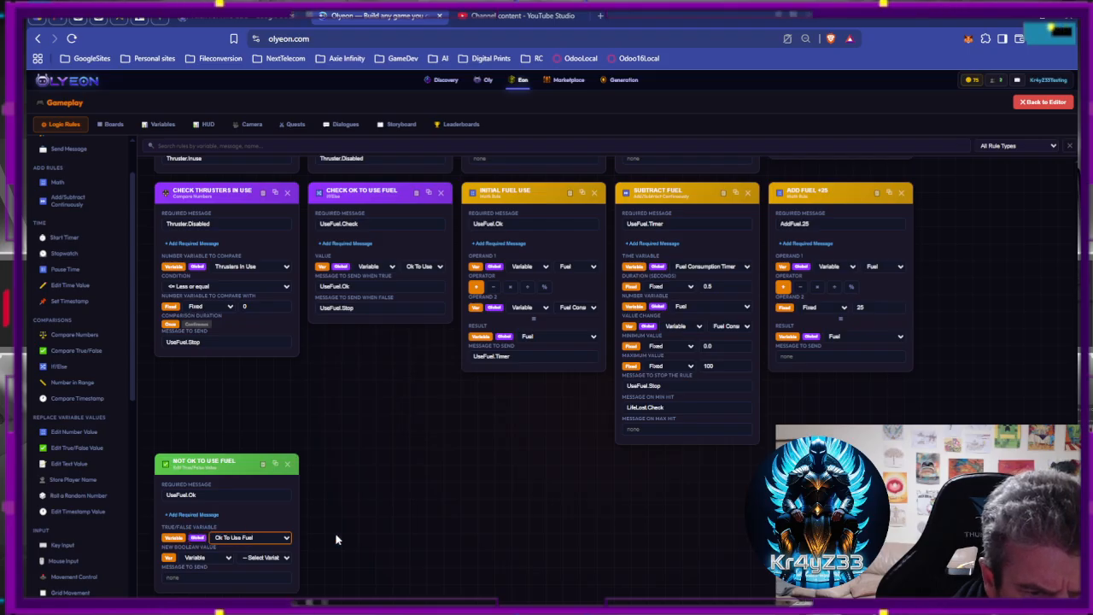
Set the Not Ok To Use Fuel rule's new boolean value to a fixed False.
{"action": "left_click", "coordinate": [262, 558]}
{"action": "left_click", "coordinate": [390, 533]}
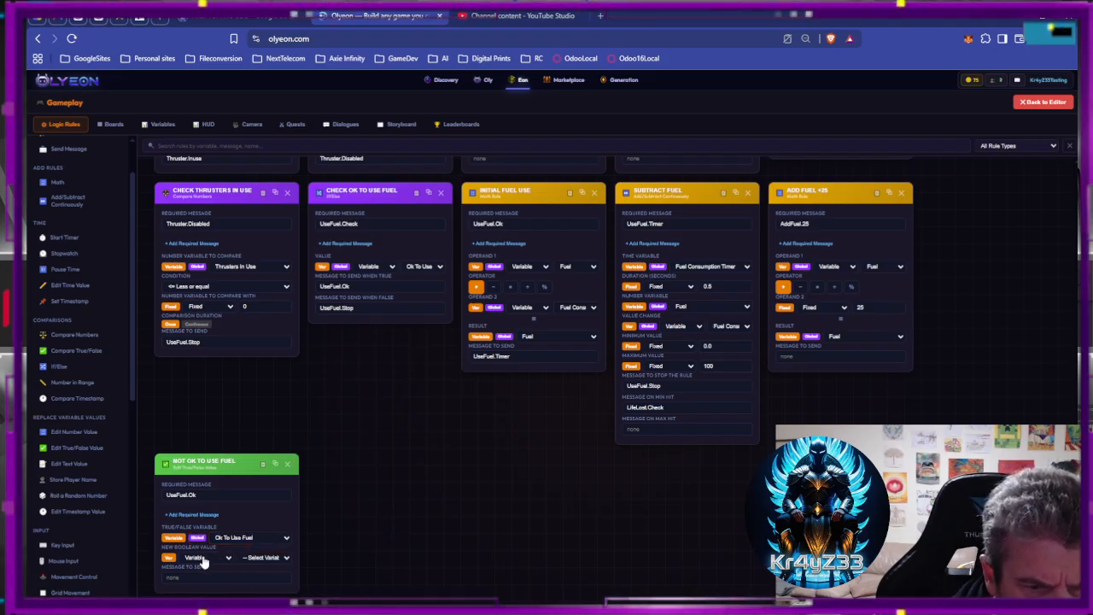
{"action": "left_click", "coordinate": [204, 559]}
{"action": "left_click", "coordinate": [205, 570]}
{"action": "left_click", "coordinate": [266, 559]}
{"action": "left_click", "coordinate": [275, 510]}
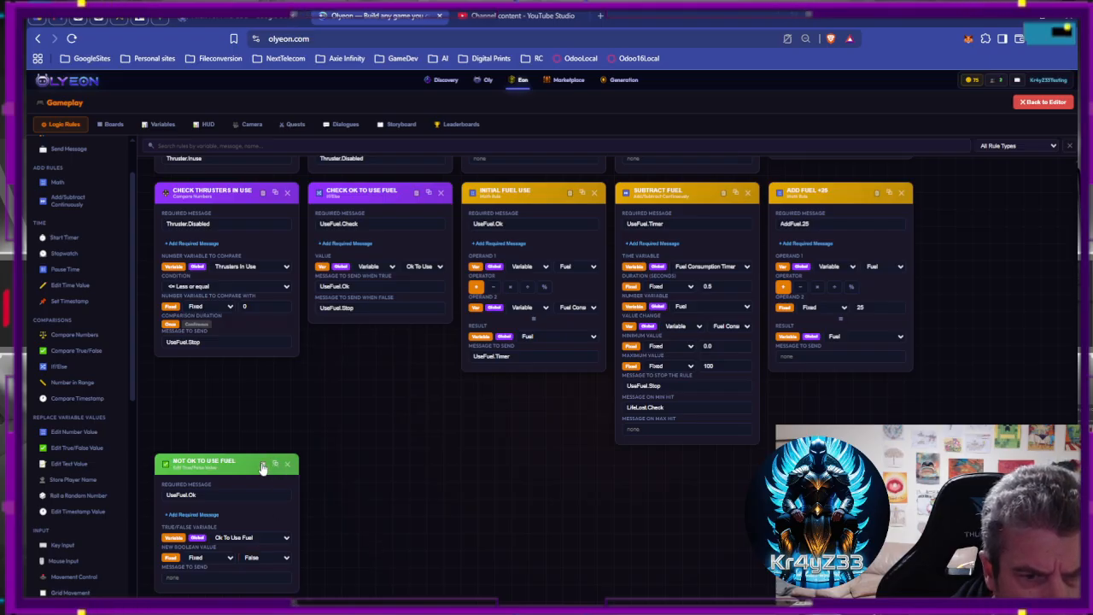
Duplicate the Not Ok To Use Fuel rule and give the copy the required message UseFuel.Stop and the new value True.
{"action": "left_click", "coordinate": [275, 464]}
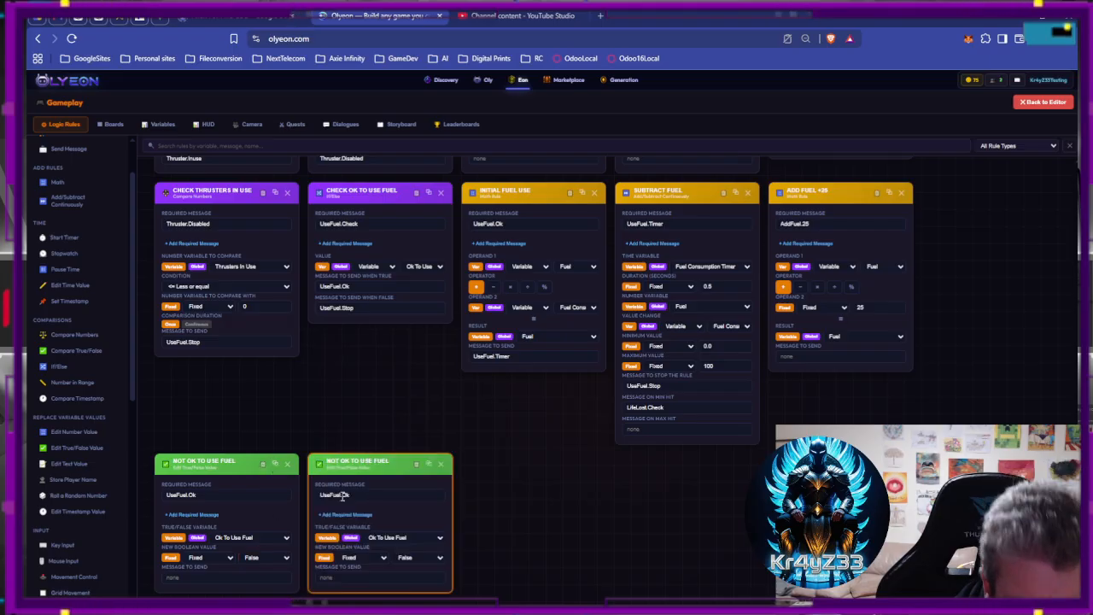
{"action": "left_click", "coordinate": [357, 309]}
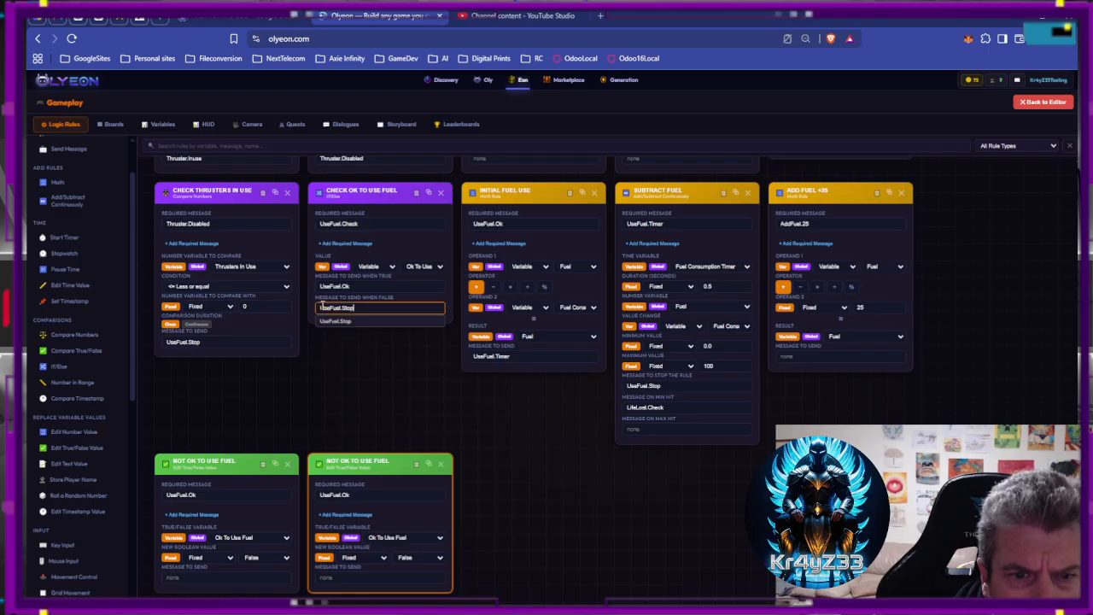
{"action": "left_click", "coordinate": [495, 450]}
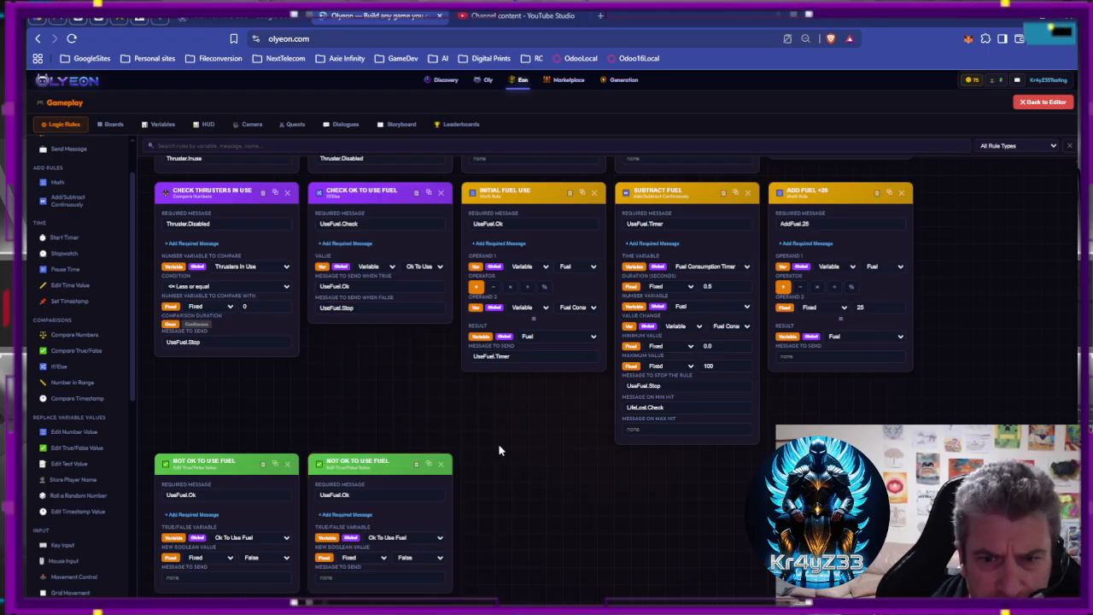
{"action": "left_click_drag", "start_coordinate": [352, 496], "coordinate": [240, 485]}
{"action": "type", "text": "UseFuel.Stop"}
{"action": "left_click", "coordinate": [511, 513]}
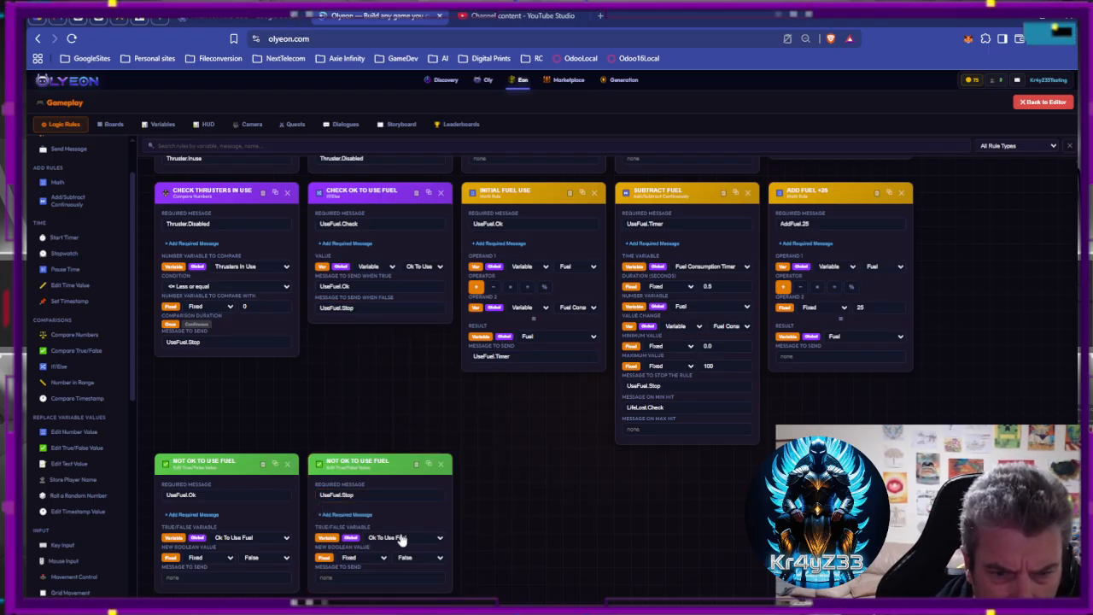
{"action": "left_click", "coordinate": [419, 561]}
{"action": "left_click", "coordinate": [417, 574]}
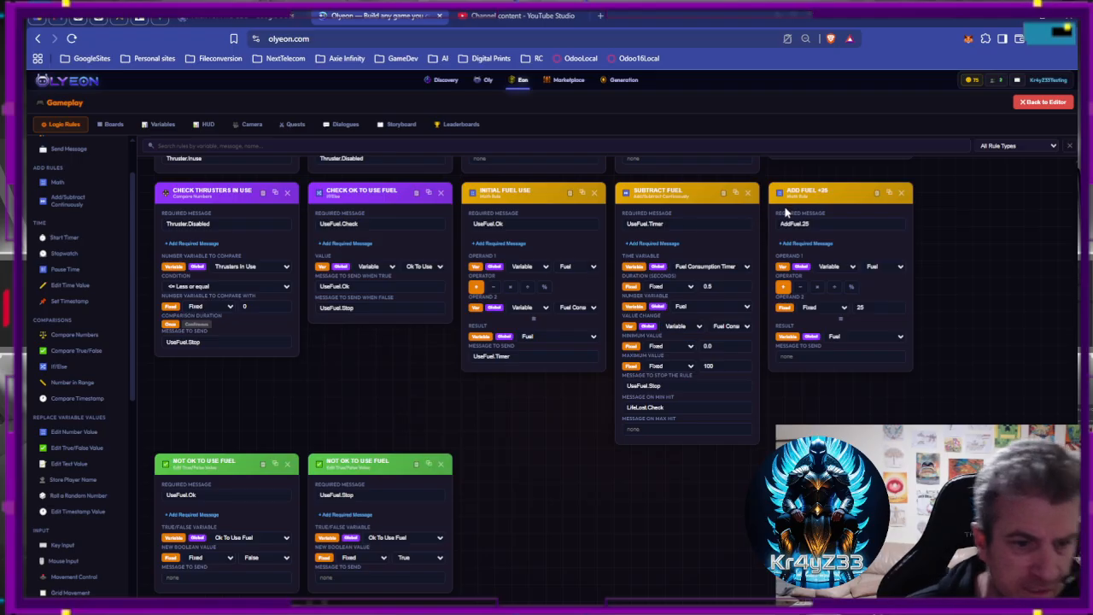
Return to the editor, save the project and start play mode.
{"action": "left_click", "coordinate": [1044, 101]}
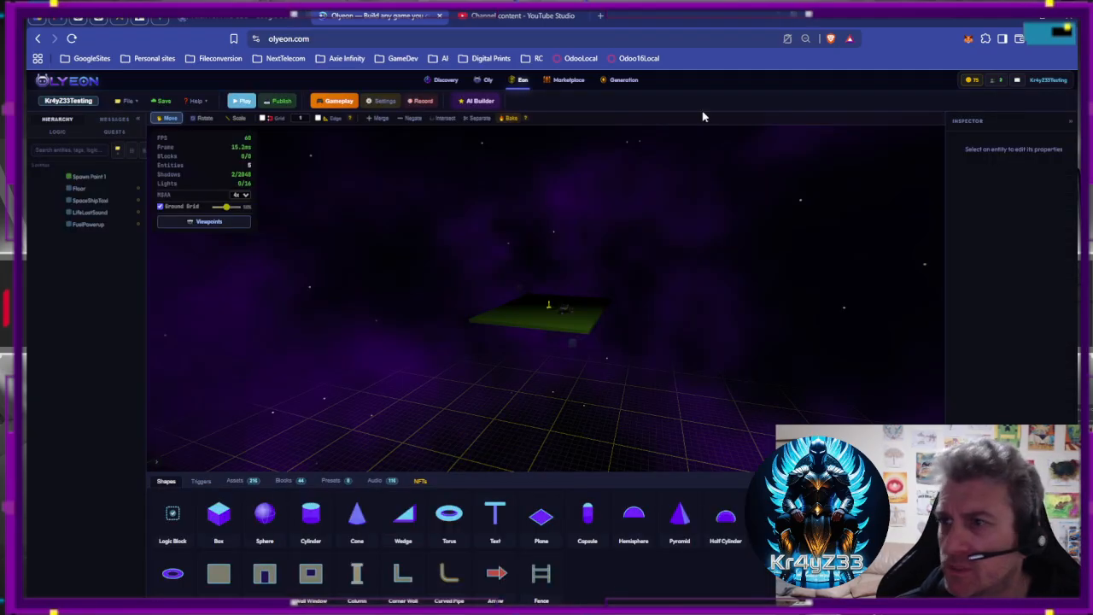
{"action": "left_click", "coordinate": [163, 102]}
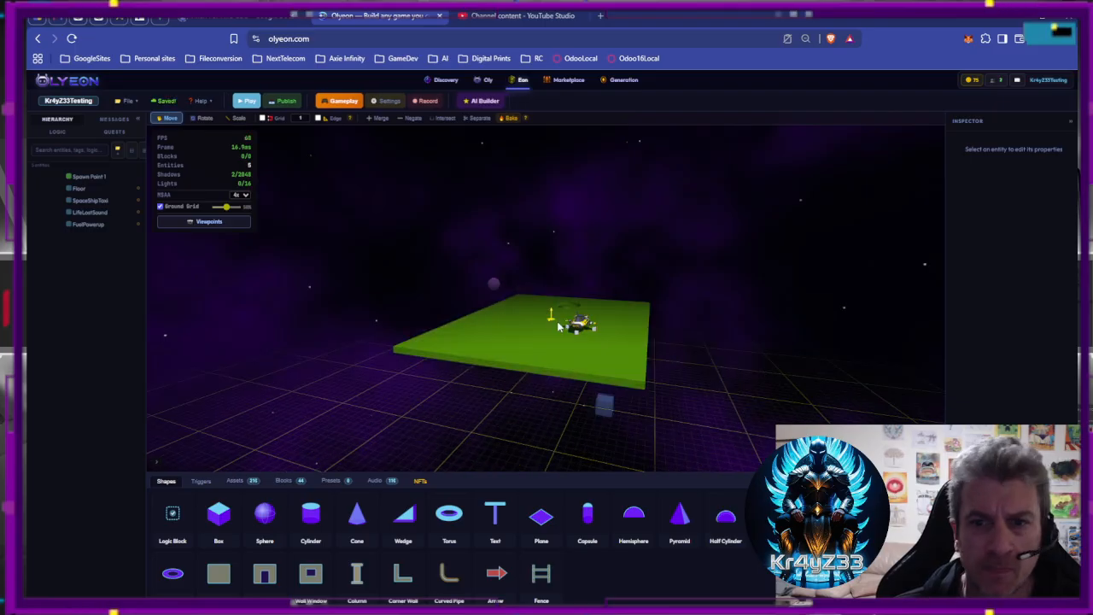
{"action": "left_click", "coordinate": [247, 101]}
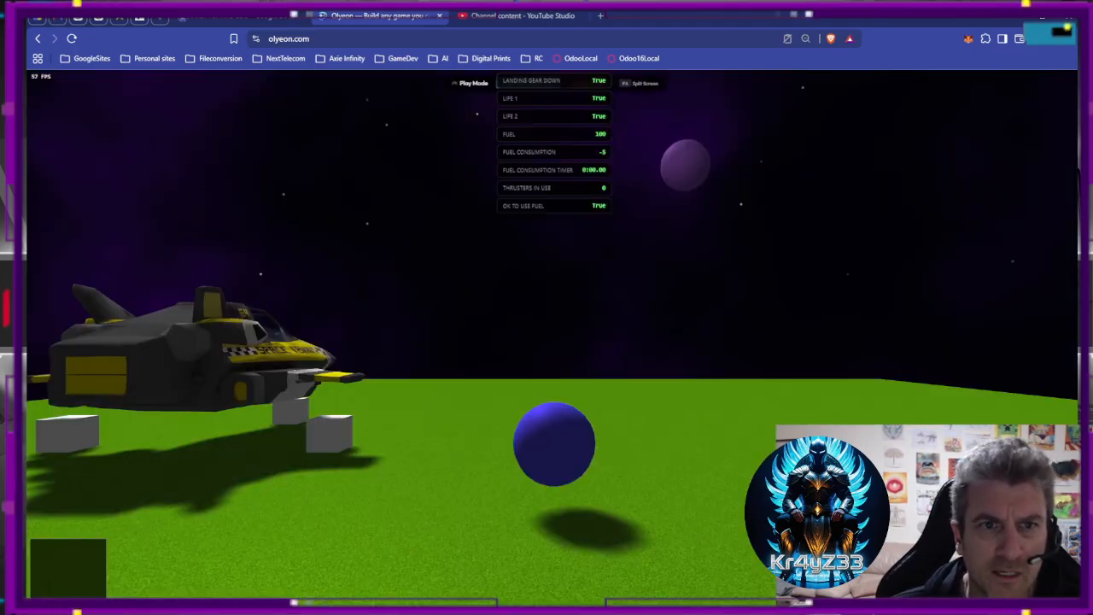
Board the spaceship and fly it with single and combined thrusters until the fuel runs out, checking the fuel variables, and exit play mode.
{"action": "key", "text": "w"}
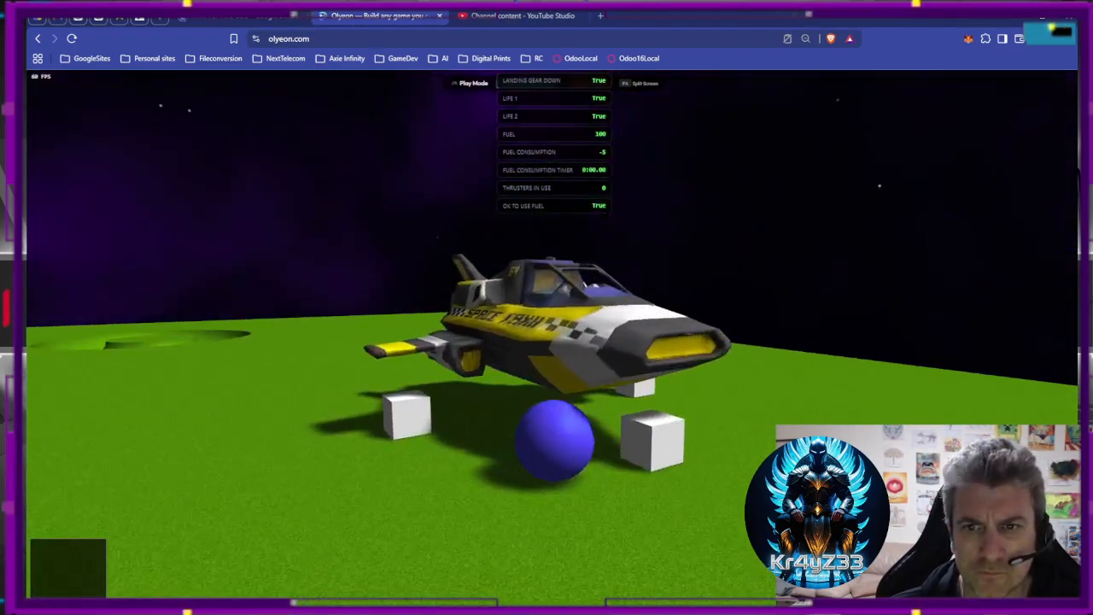
{"action": "key", "text": "e"}
{"action": "key", "text": "space"}
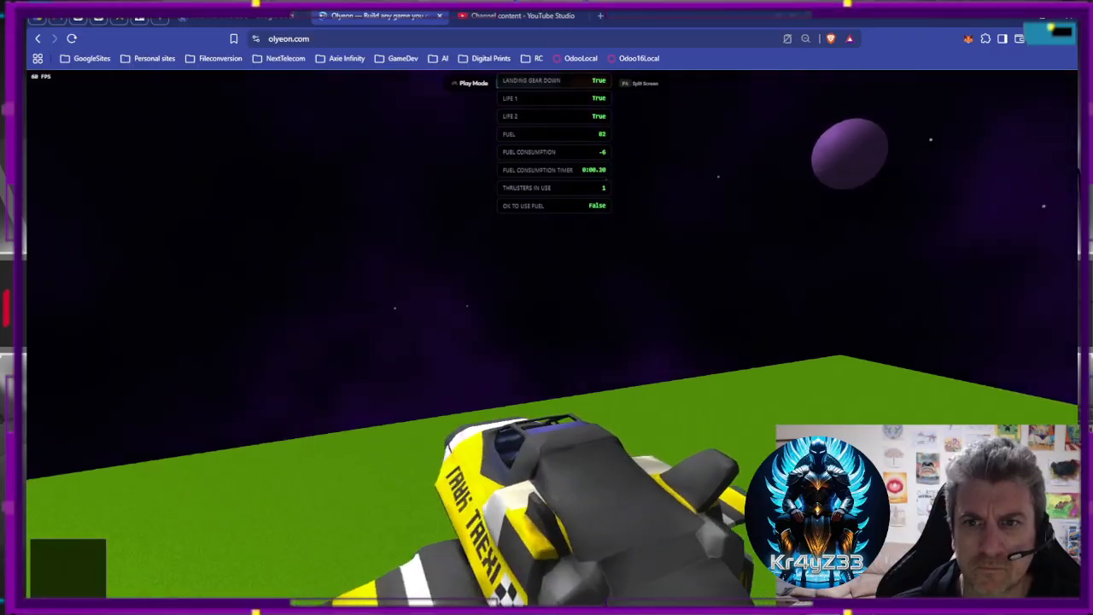
{"action": "key", "text": "space"}
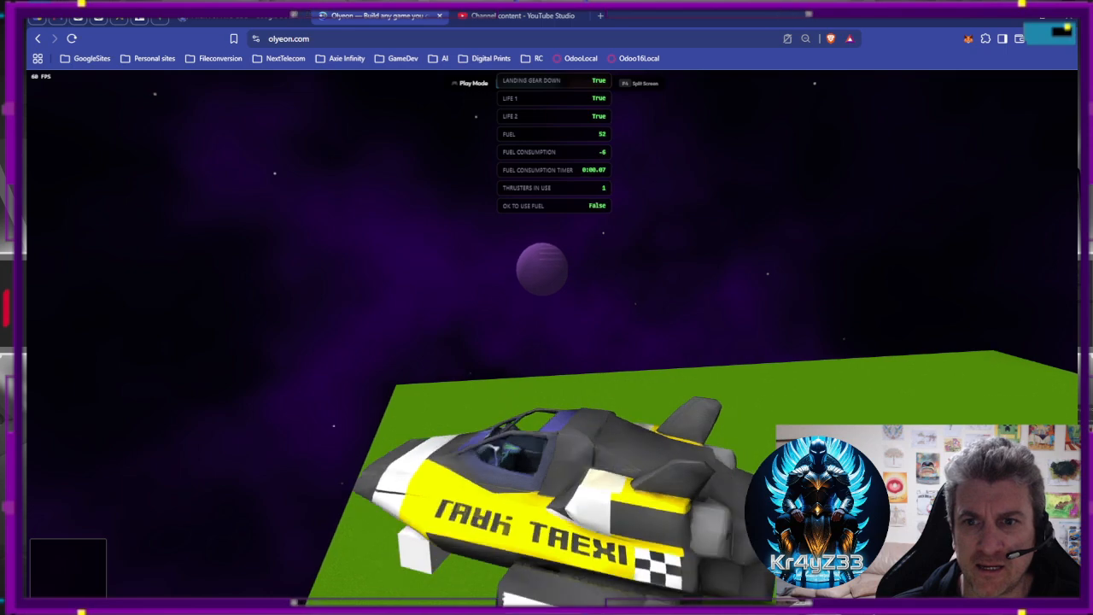
{"action": "key", "text": "d"}
{"action": "key", "text": "a"}
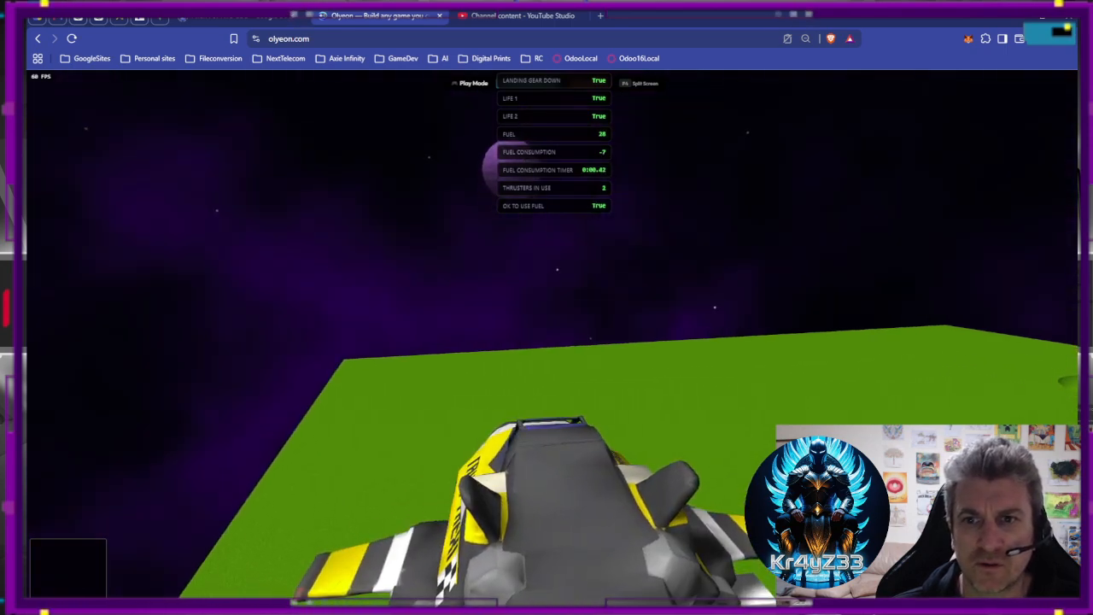
{"action": "key", "text": "space"}
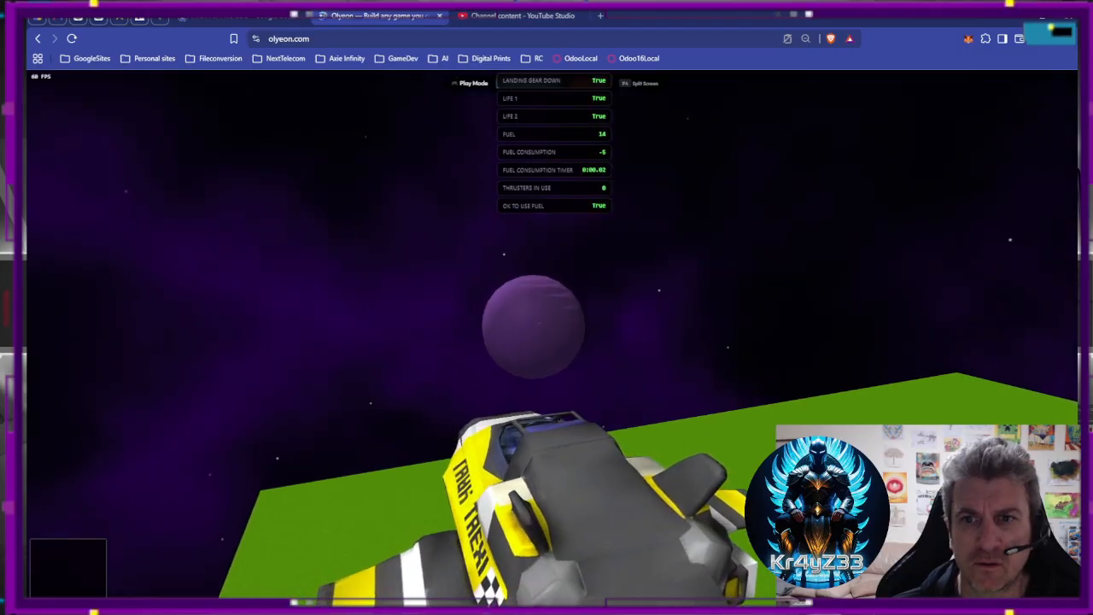
{"action": "key", "text": "d"}
{"action": "key", "text": "a"}
{"action": "key", "text": "d"}
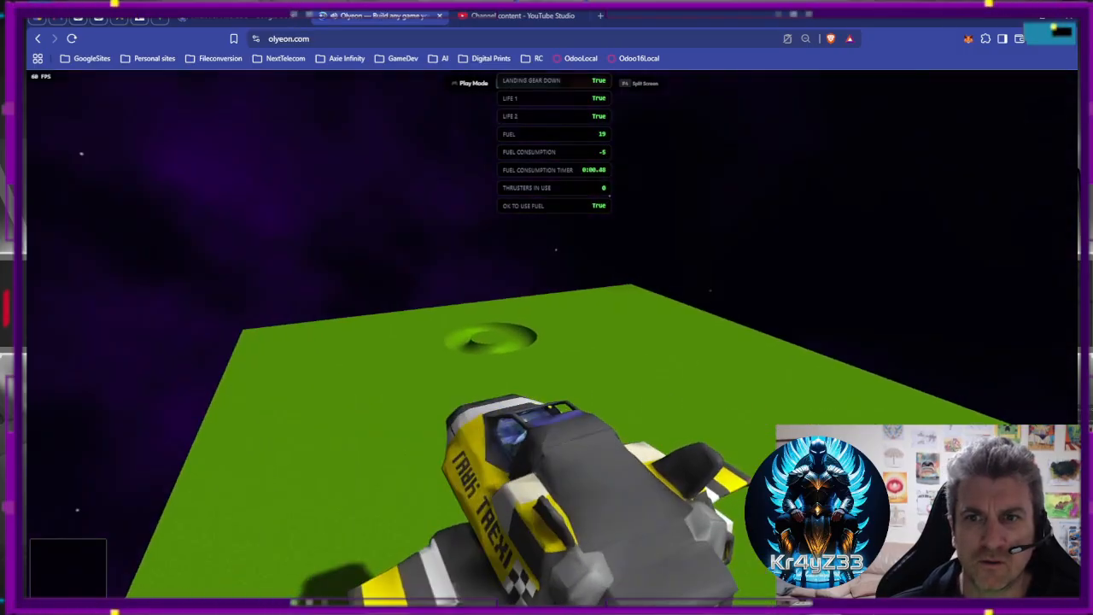
{"action": "key", "text": "space"}
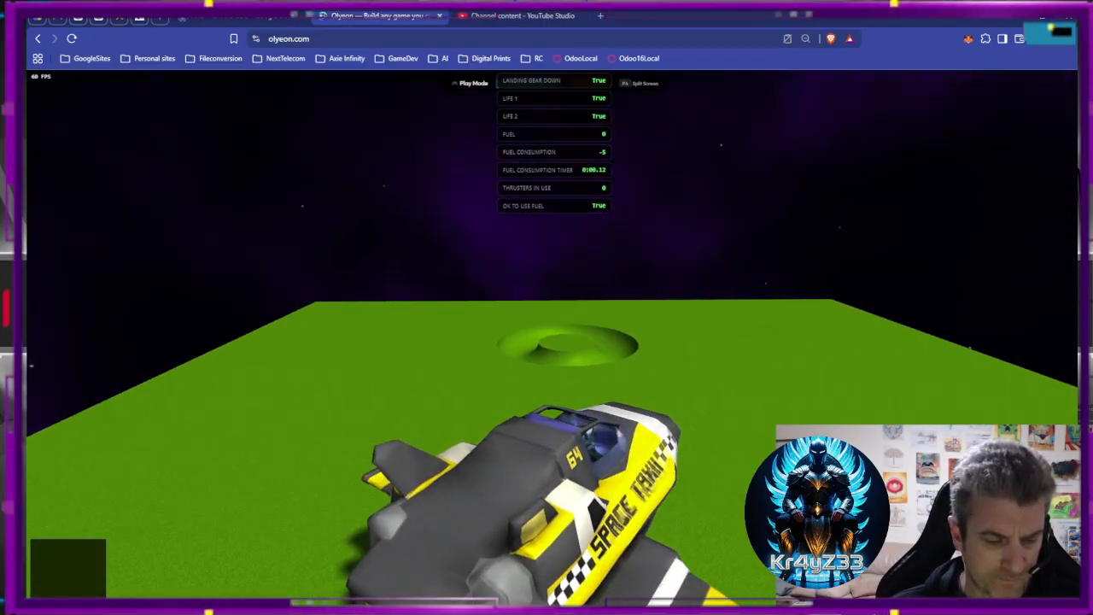
{"action": "key", "text": "Escape"}
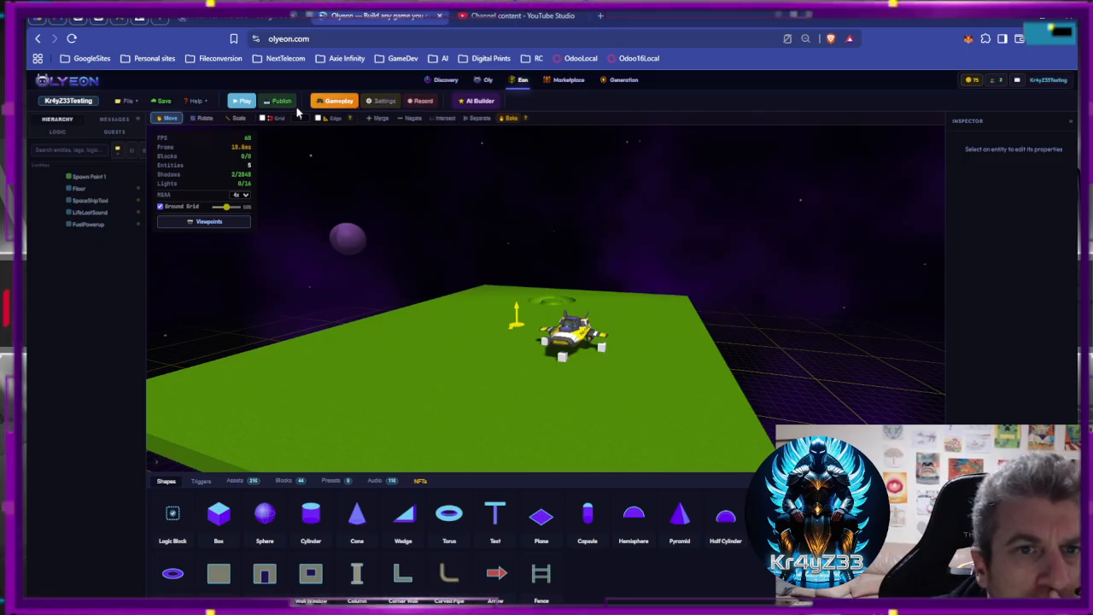
Add a Compare Numbers rule to the gameplay logic and name it CHECK LIFE LOST HACK.
{"action": "left_click", "coordinate": [345, 104]}
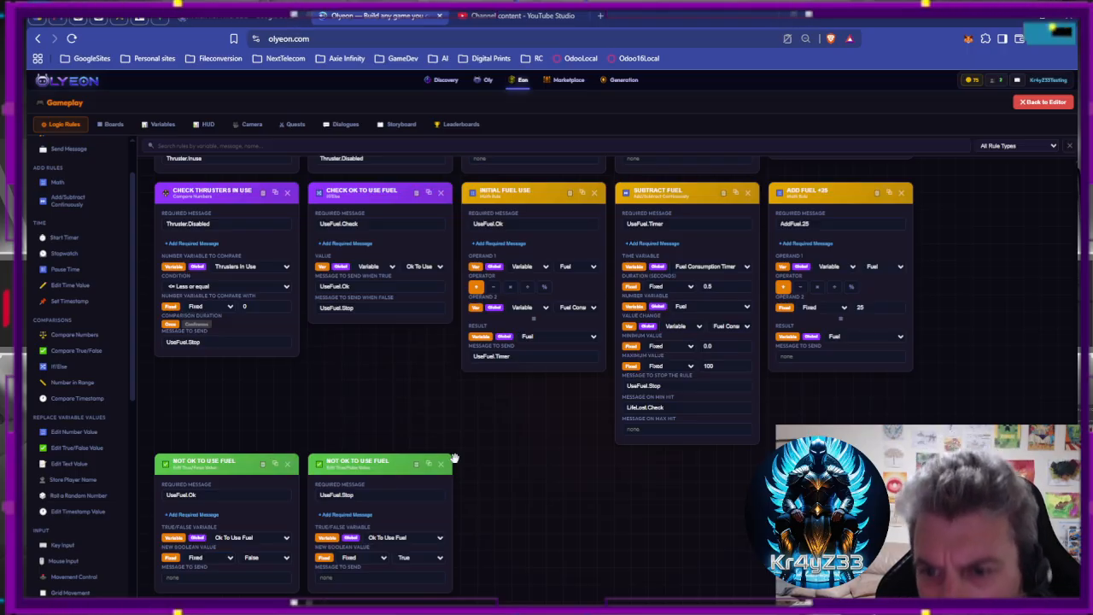
{"action": "left_click", "coordinate": [674, 407]}
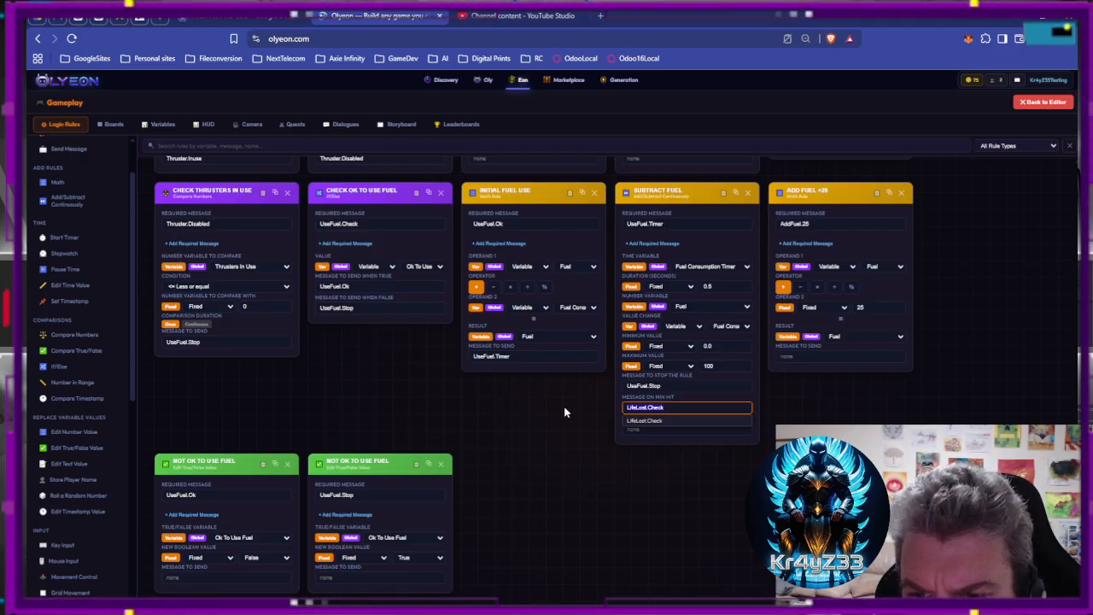
{"action": "left_click", "coordinate": [623, 393]}
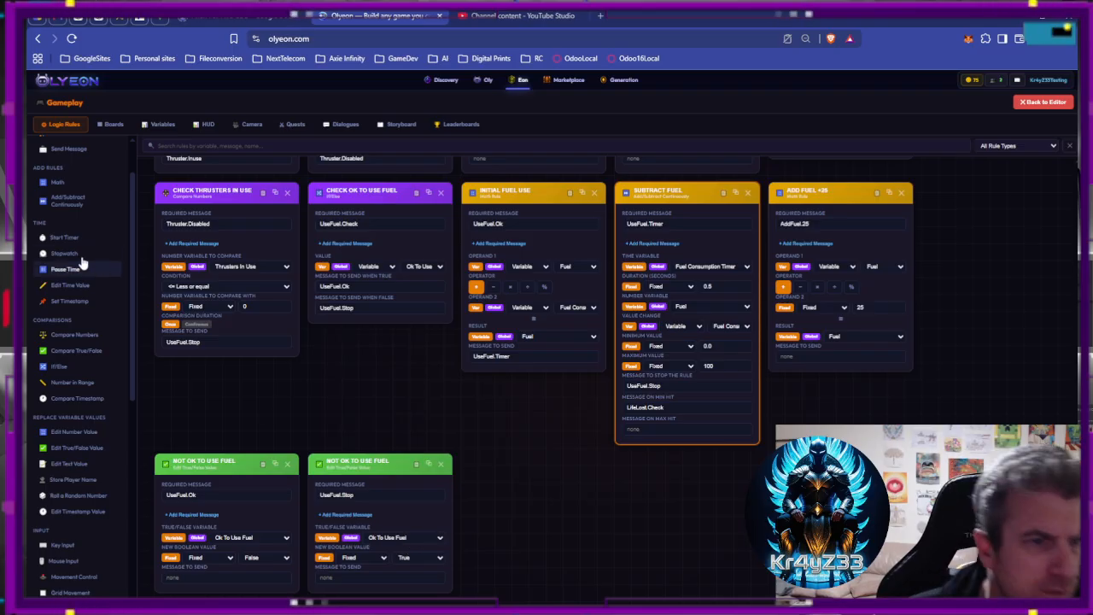
{"action": "left_click", "coordinate": [79, 336]}
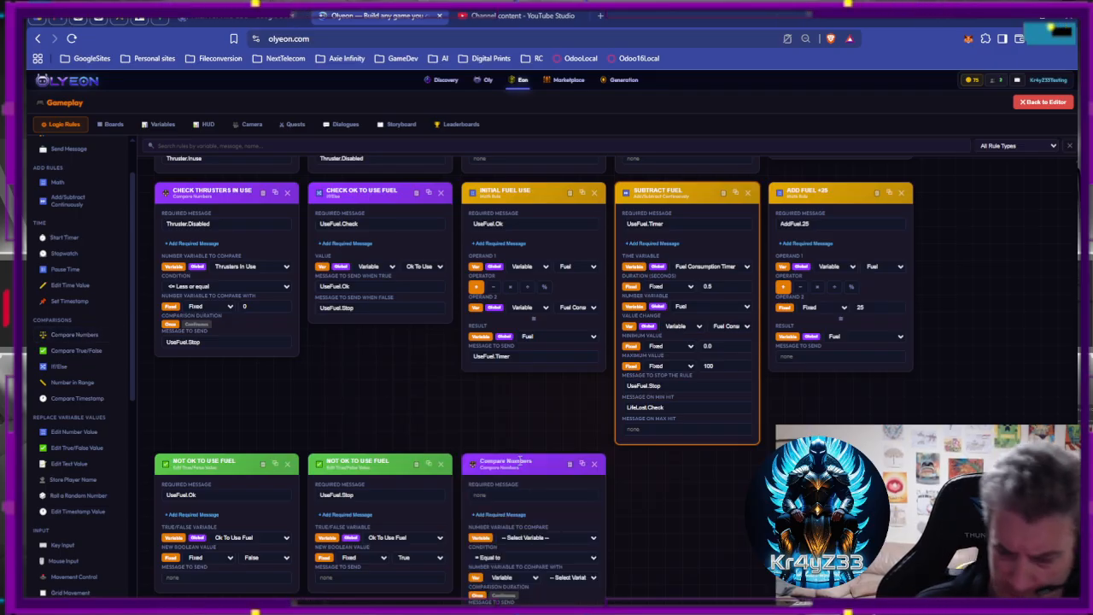
{"action": "left_click", "coordinate": [519, 460]}
{"action": "type", "text": "CHEC"}
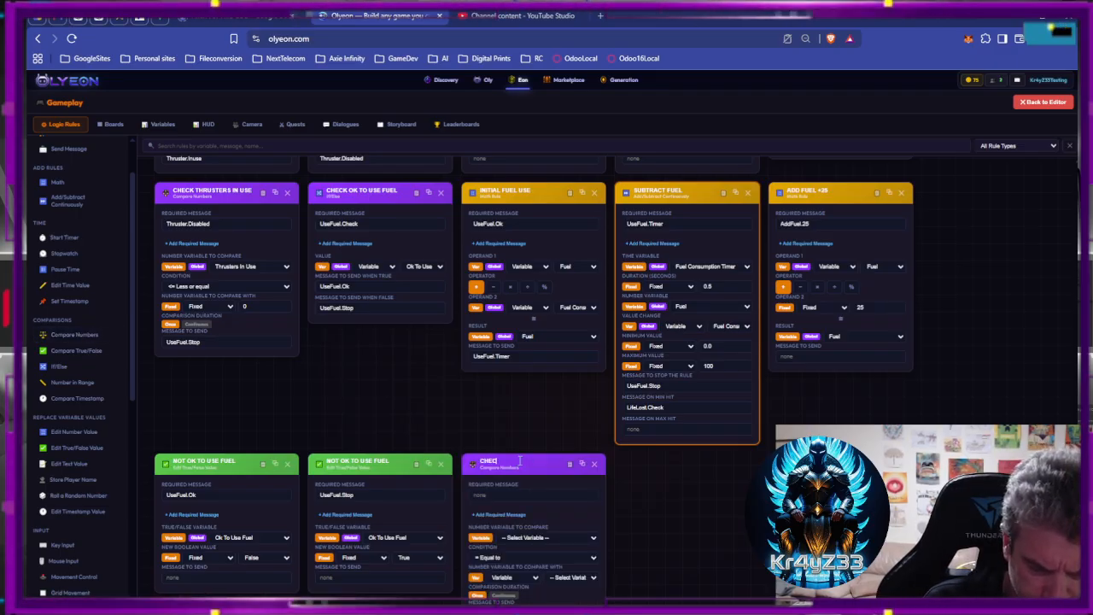
{"action": "type", "text": "K LIFE LOST HACK"}
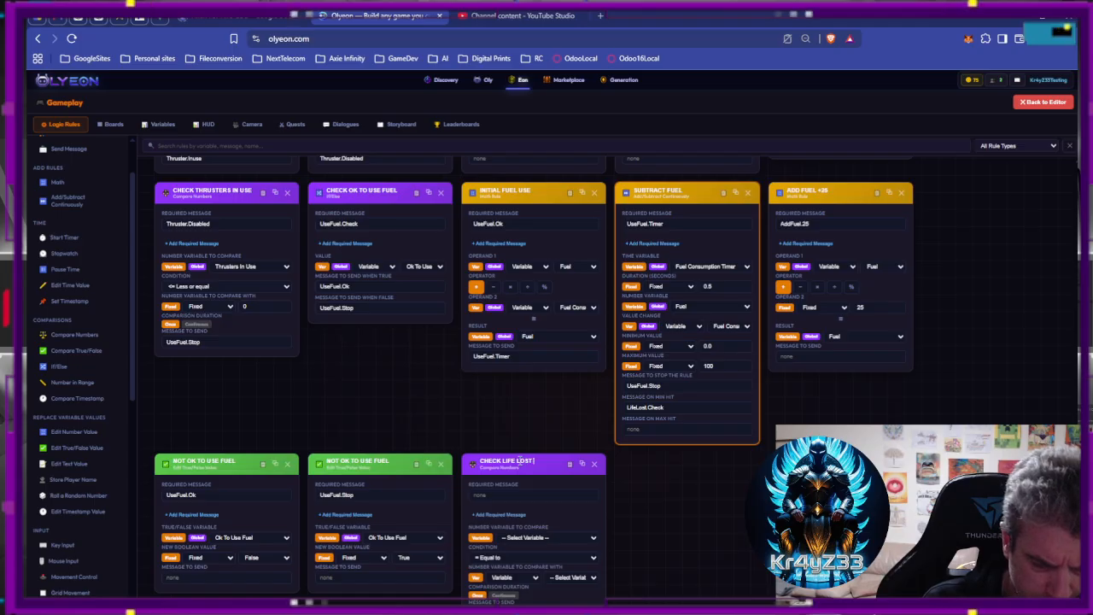
Set the Check Life Lost Hack rule's required message to UseFuel.Stop.
{"action": "left_click", "coordinate": [491, 496]}
{"action": "type", "text": "LifeLost.Check"}
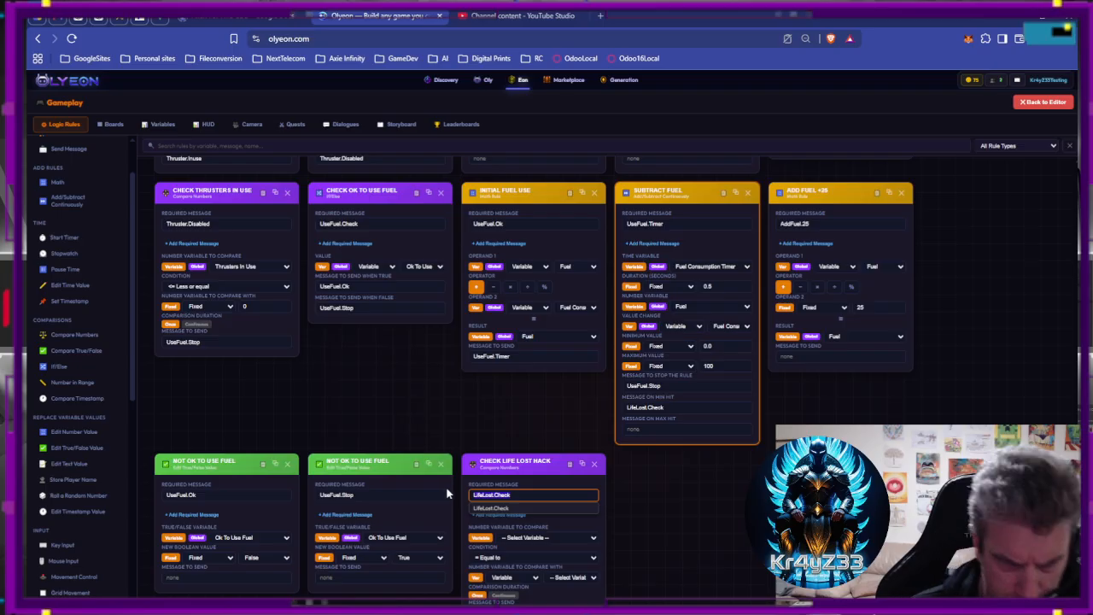
{"action": "key", "text": "ctrl+a"}
{"action": "key", "text": "BackSpace"}
{"action": "type", "text": "USEF"}
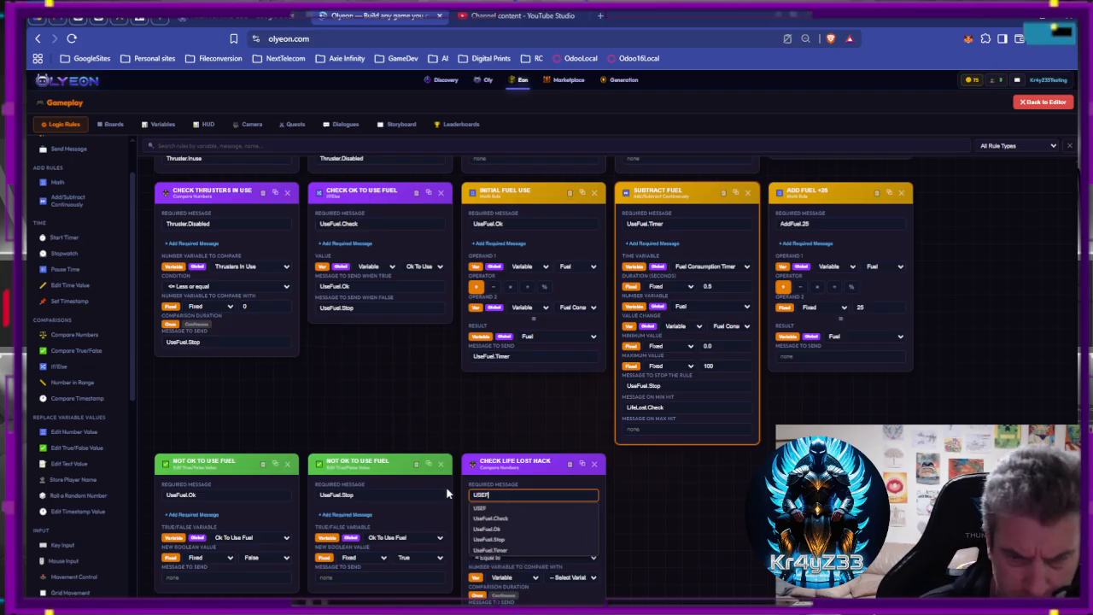
{"action": "left_click", "coordinate": [501, 542]}
Make the Check Life Lost Hack rule test whether Fuel is less than or equal to a fixed value of 0.
{"action": "scroll", "coordinate": [537, 512], "scroll_direction": "down", "scroll_amount": 1}
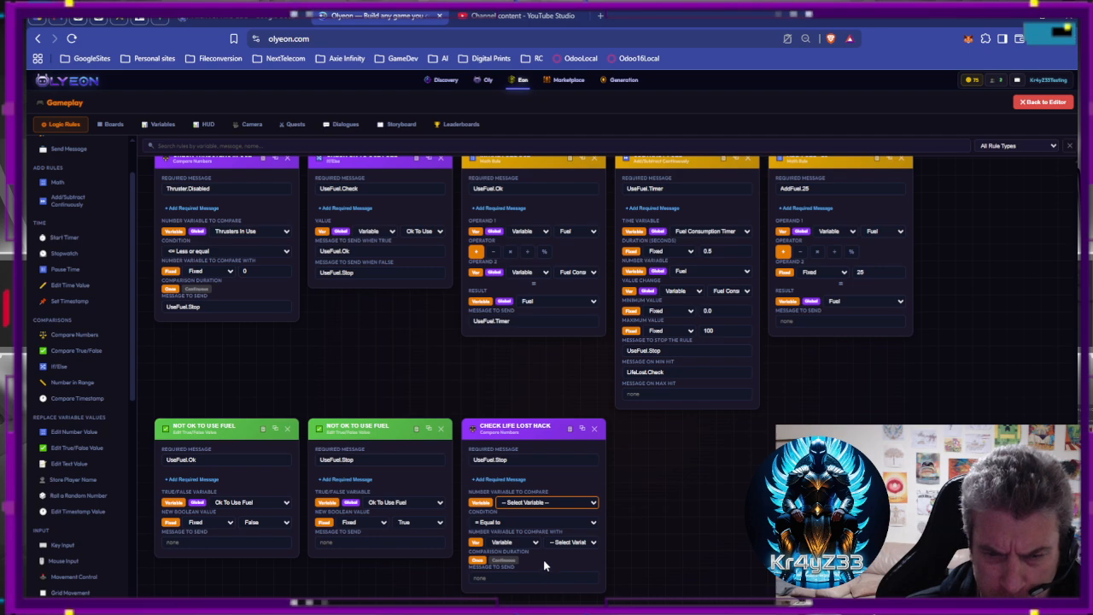
{"action": "left_click", "coordinate": [533, 545]}
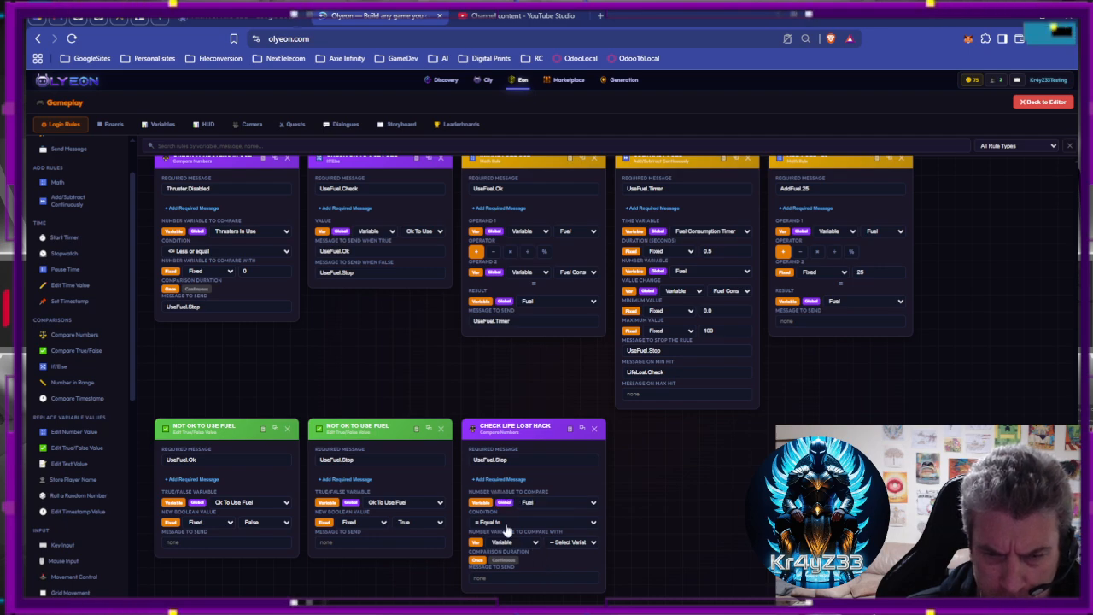
{"action": "left_click", "coordinate": [507, 522]}
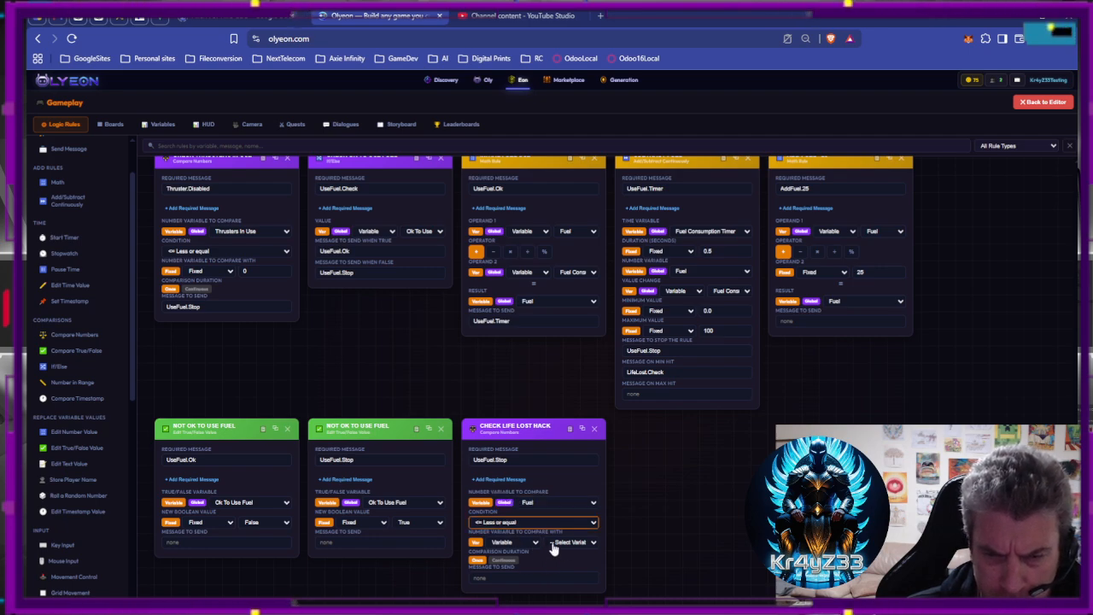
{"action": "left_click", "coordinate": [522, 543]}
{"action": "left_click", "coordinate": [518, 556]}
{"action": "left_click", "coordinate": [562, 543]}
{"action": "type", "text": "0"}
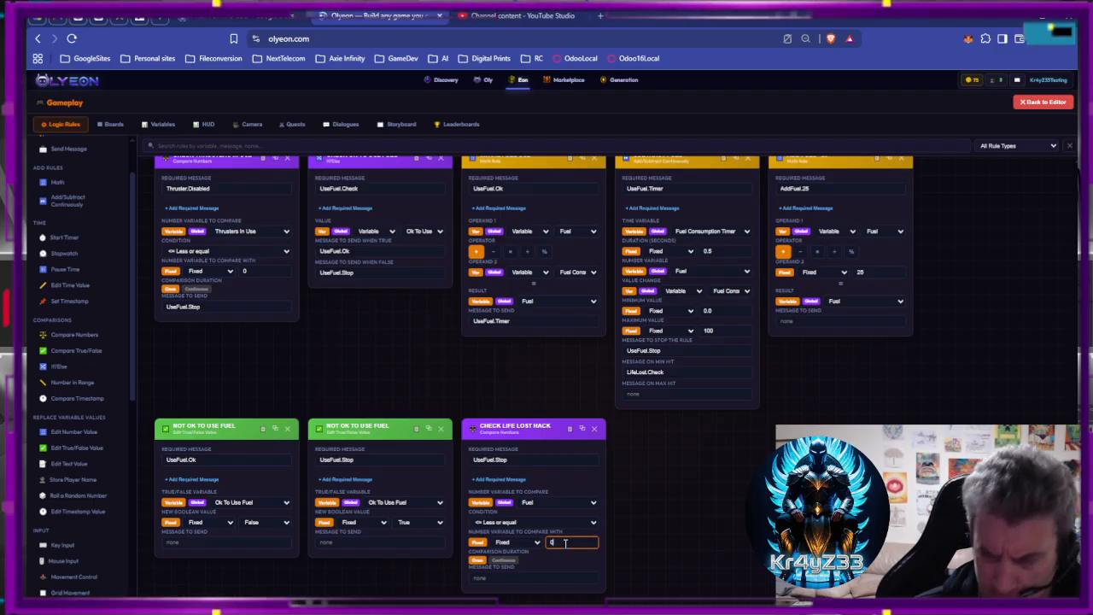
Set the Check Life Lost Hack rule's message to send to LifeLost.Check.
{"action": "left_click", "coordinate": [544, 577]}
{"action": "type", "text": "LifeLost.Check"}
{"action": "left_click", "coordinate": [727, 534]}
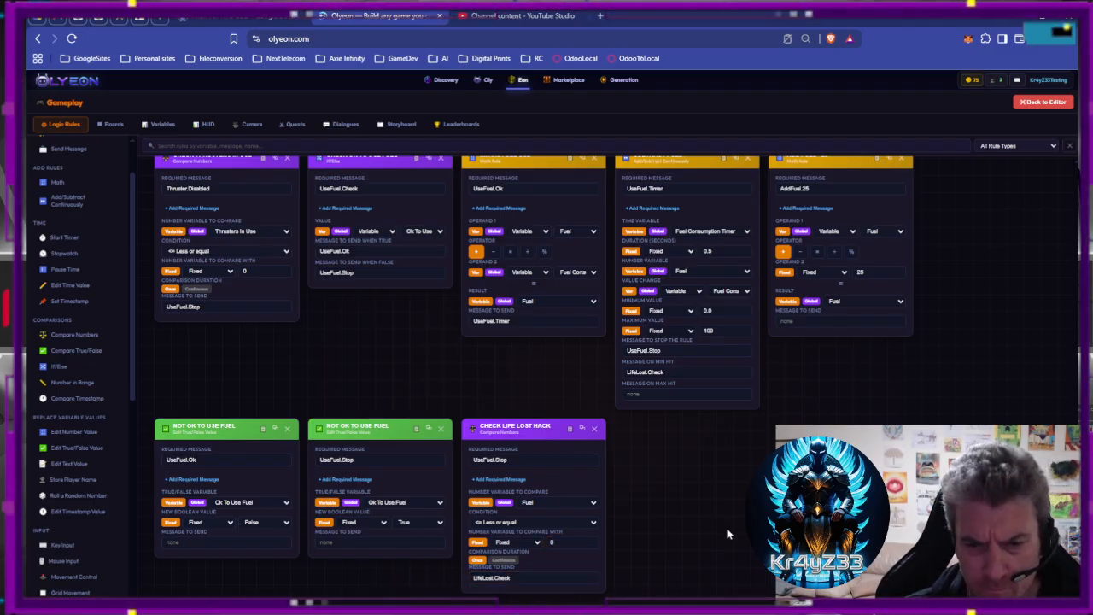
Go back to the editor, save the new rule and launch the game for another test.
{"action": "left_click", "coordinate": [1043, 102]}
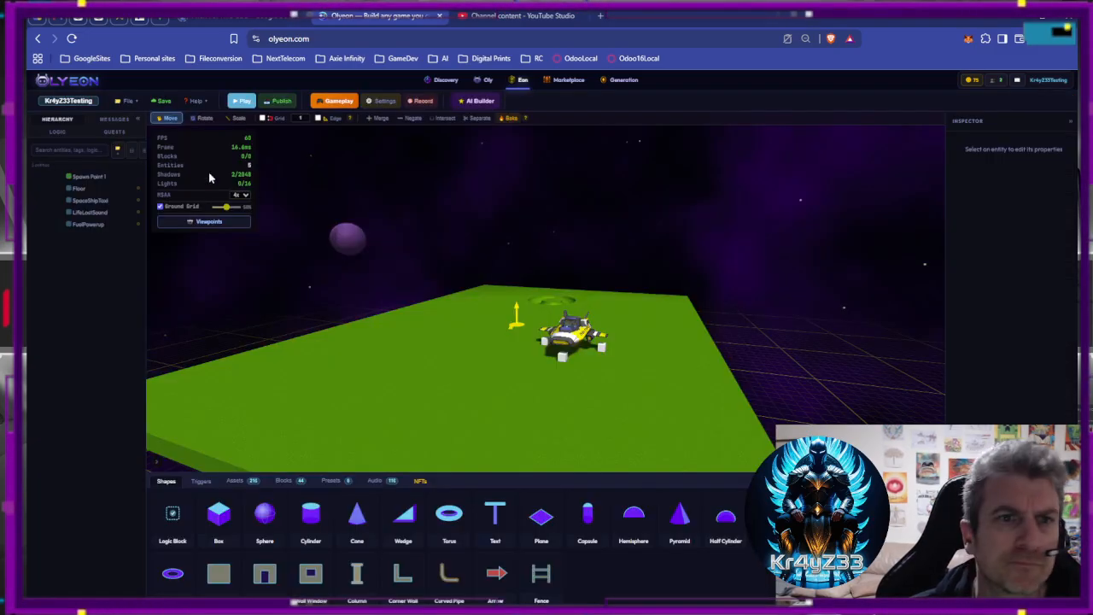
{"action": "left_click", "coordinate": [164, 101]}
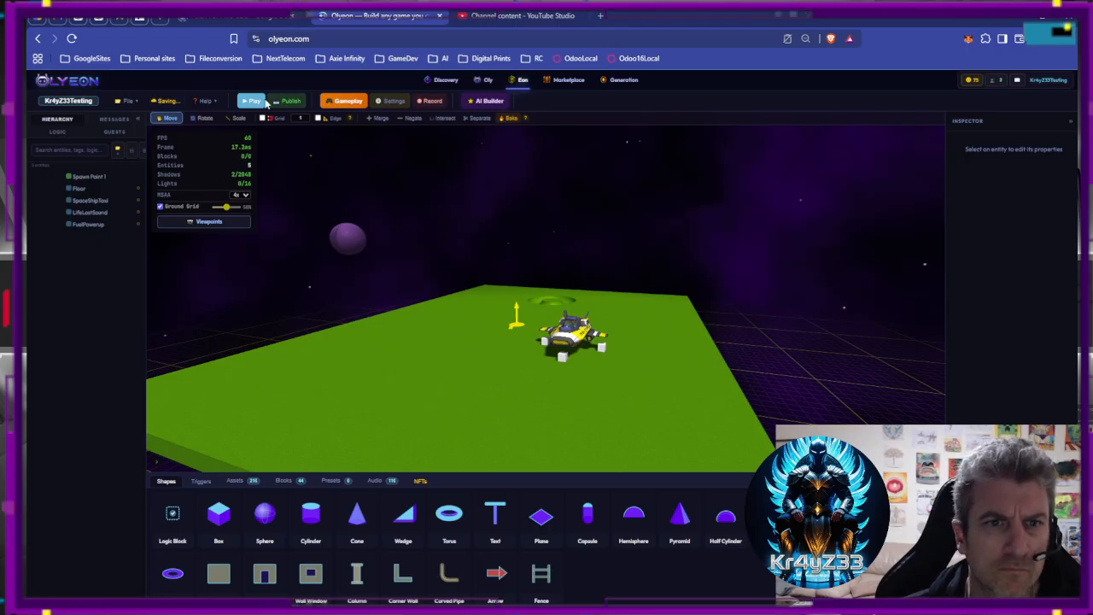
{"action": "left_click", "coordinate": [250, 100]}
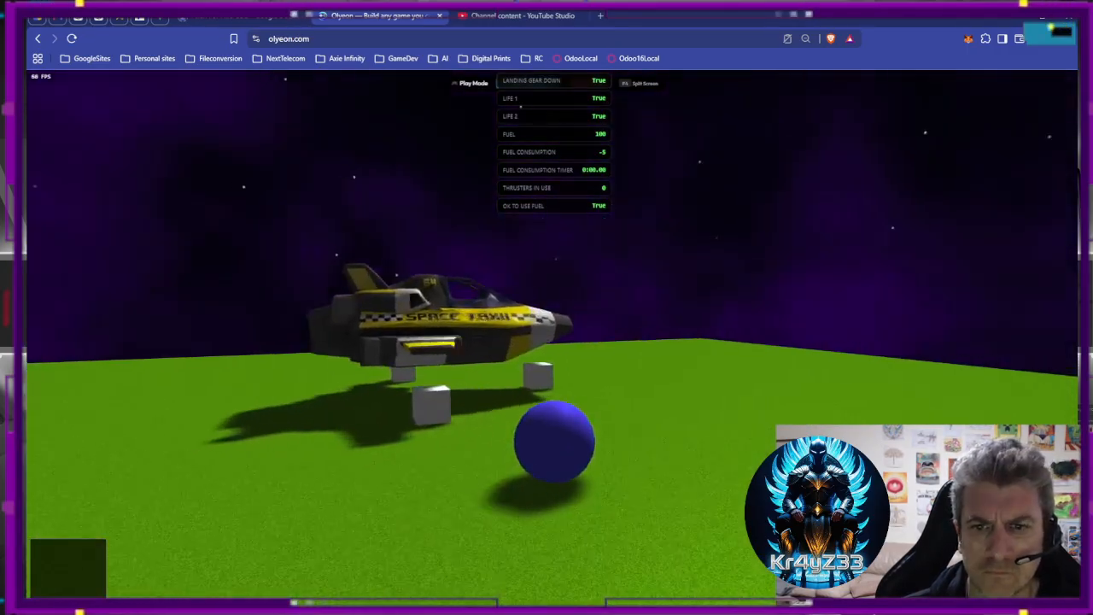
Board the spaceship, fly it until the fuel runs out to test the life-lost rule, and exit the game.
{"action": "key", "text": "e"}
{"action": "scroll", "coordinate": [551, 333], "scroll_direction": "down", "scroll_amount": 5}
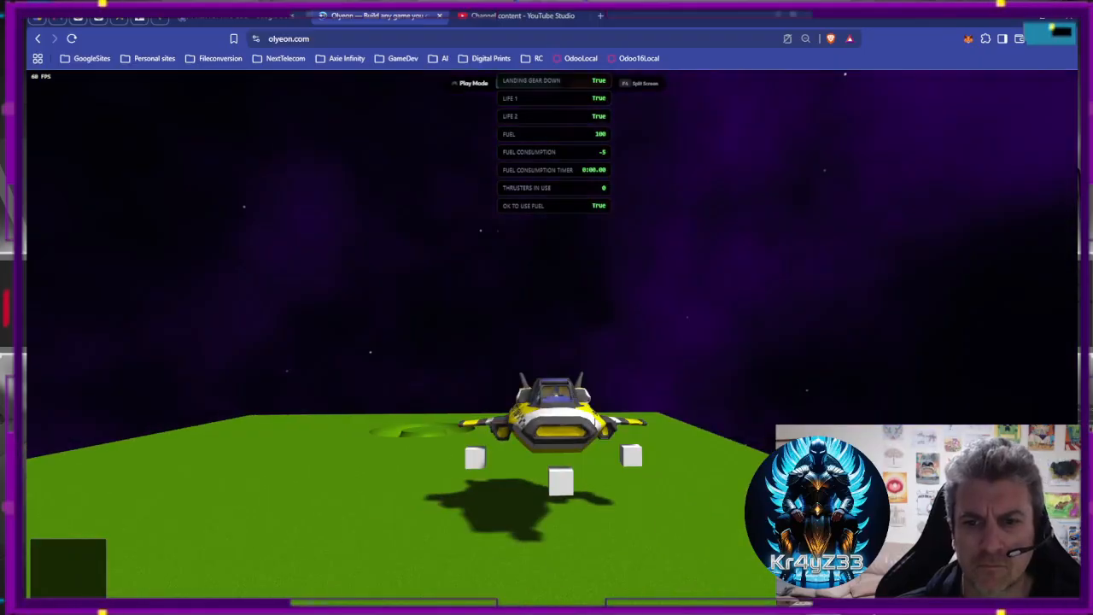
{"action": "key", "text": "space"}
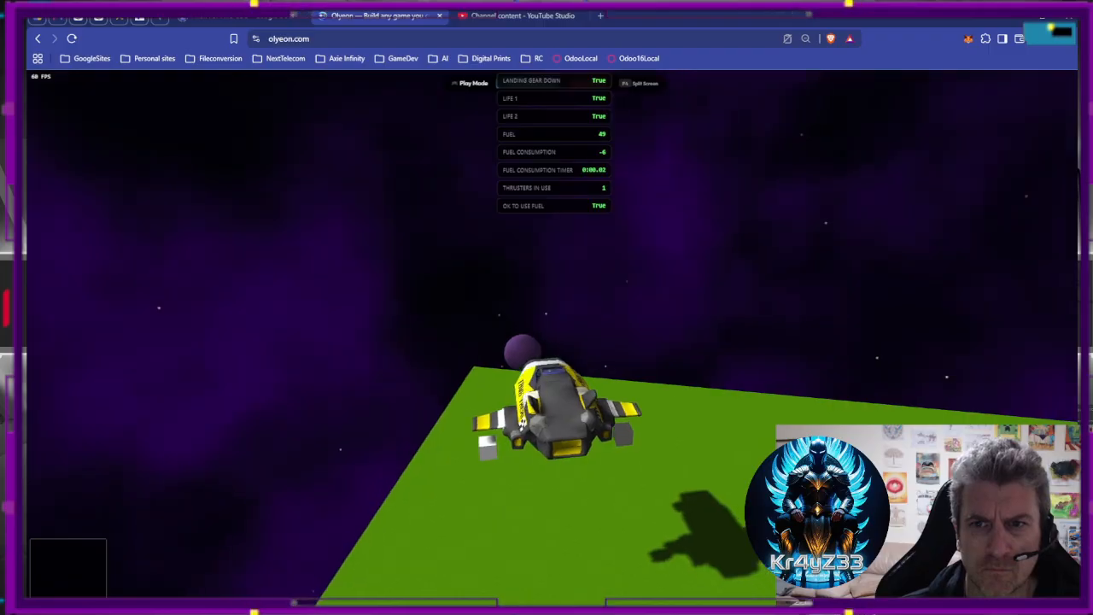
{"action": "key", "text": "space"}
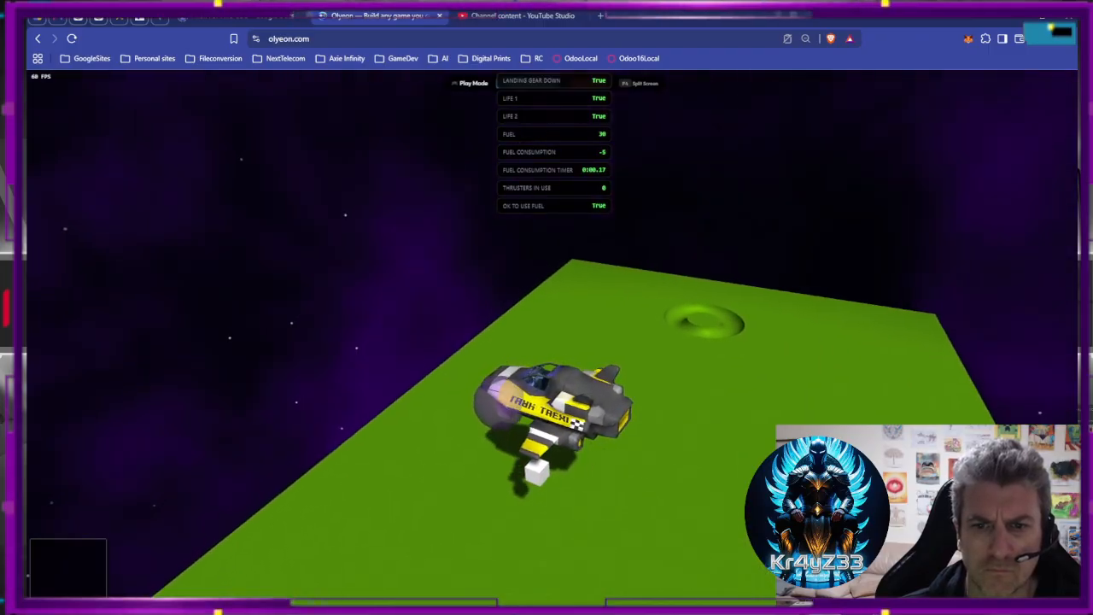
{"action": "key", "text": "space"}
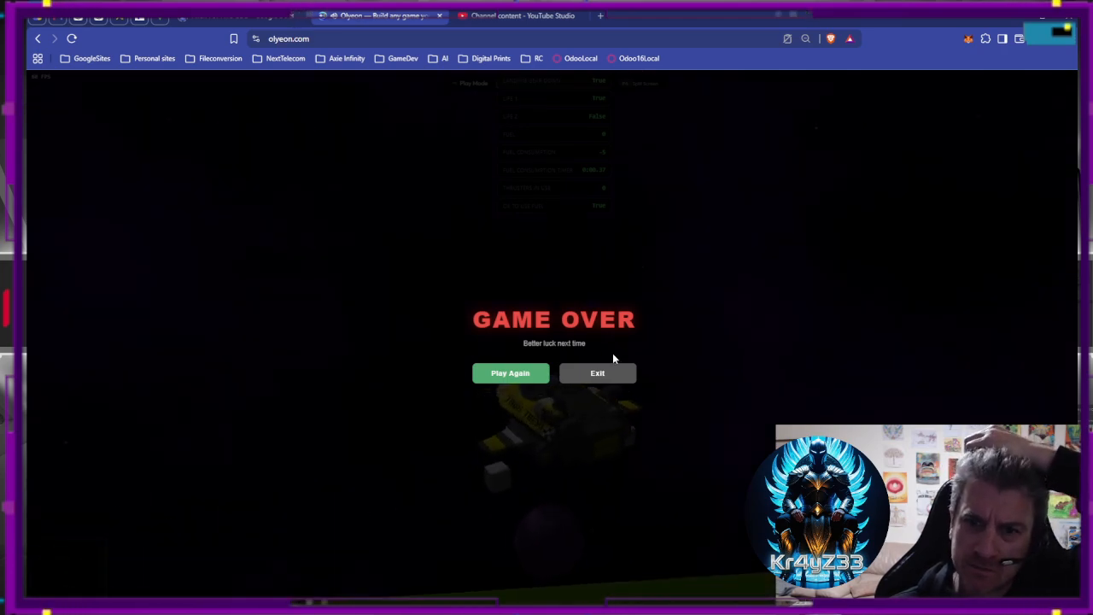
{"action": "left_click", "coordinate": [610, 379]}
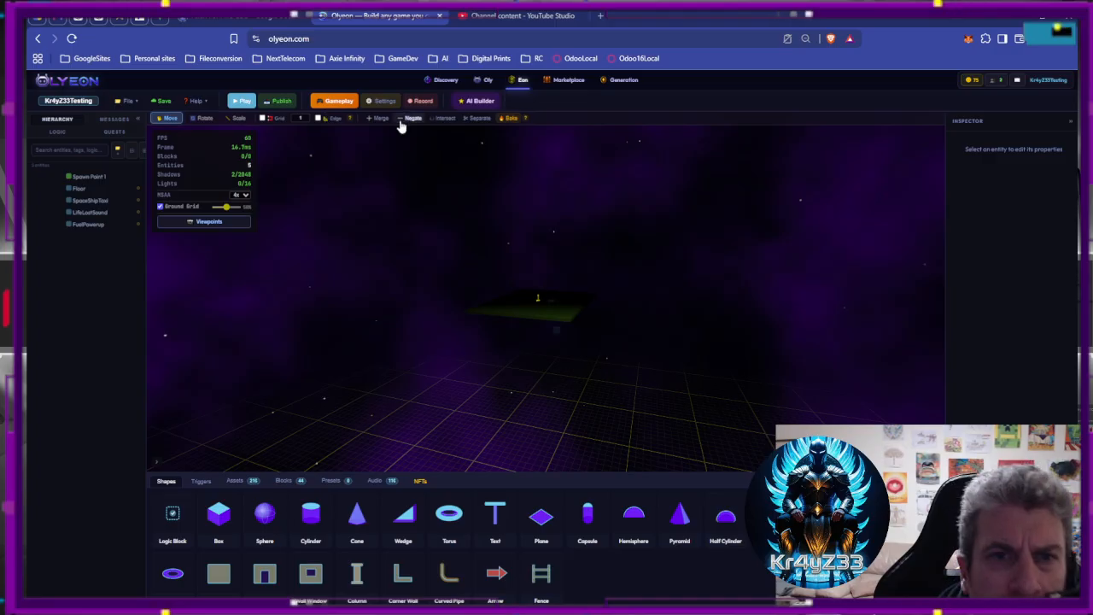
On the Lives board, change the Life 1 Lost Check rule's required message to LifeLost.Check2.
{"action": "left_click", "coordinate": [334, 101]}
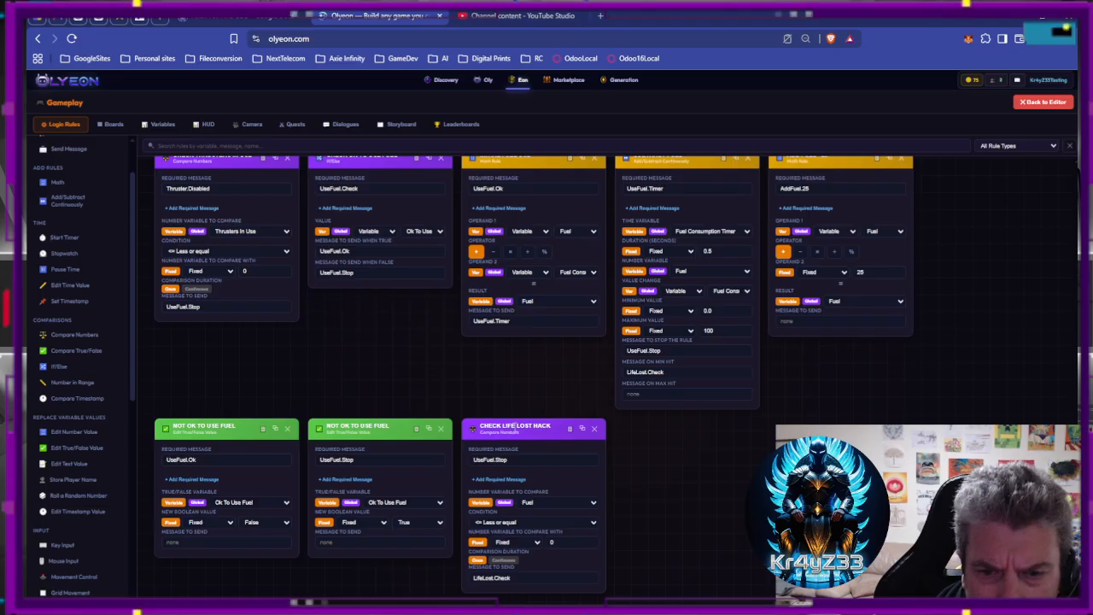
{"action": "left_click", "coordinate": [112, 128]}
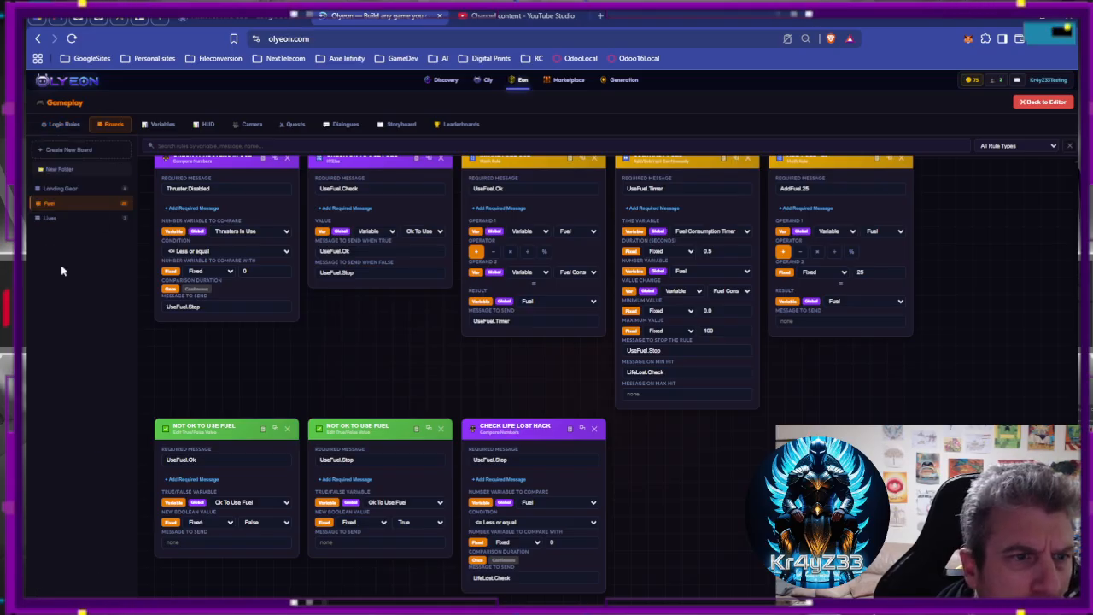
{"action": "left_click", "coordinate": [53, 218]}
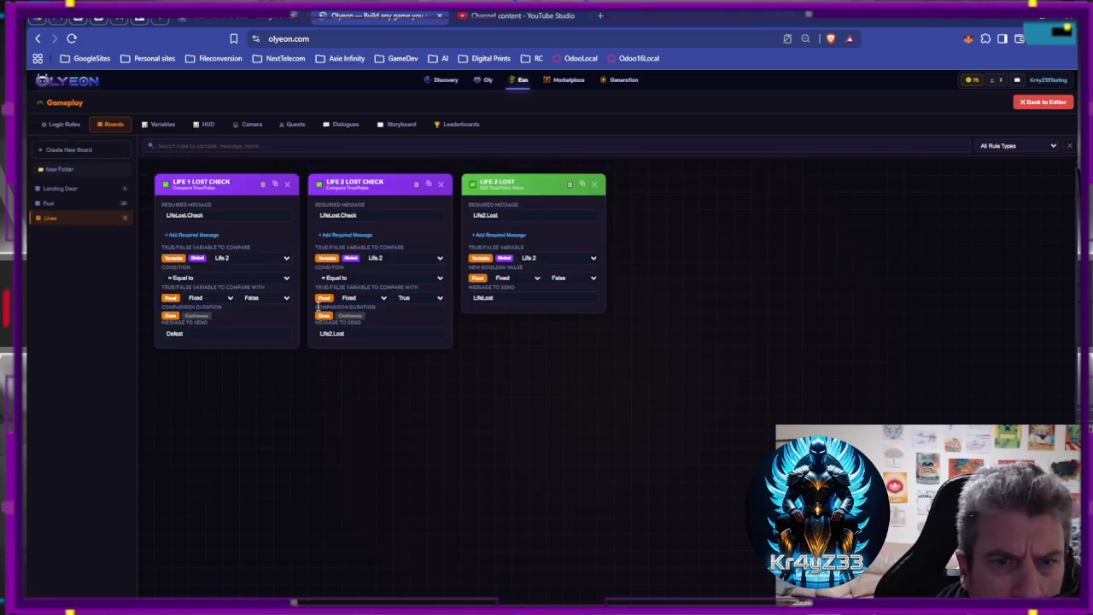
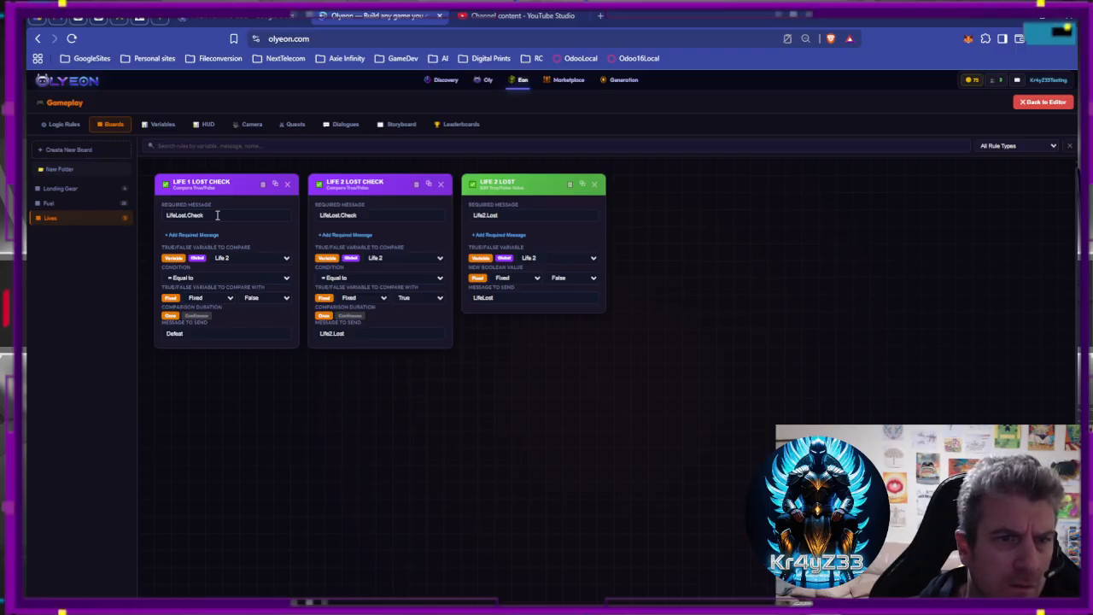
{"action": "left_click_drag", "start_coordinate": [213, 217], "coordinate": [80, 209]}
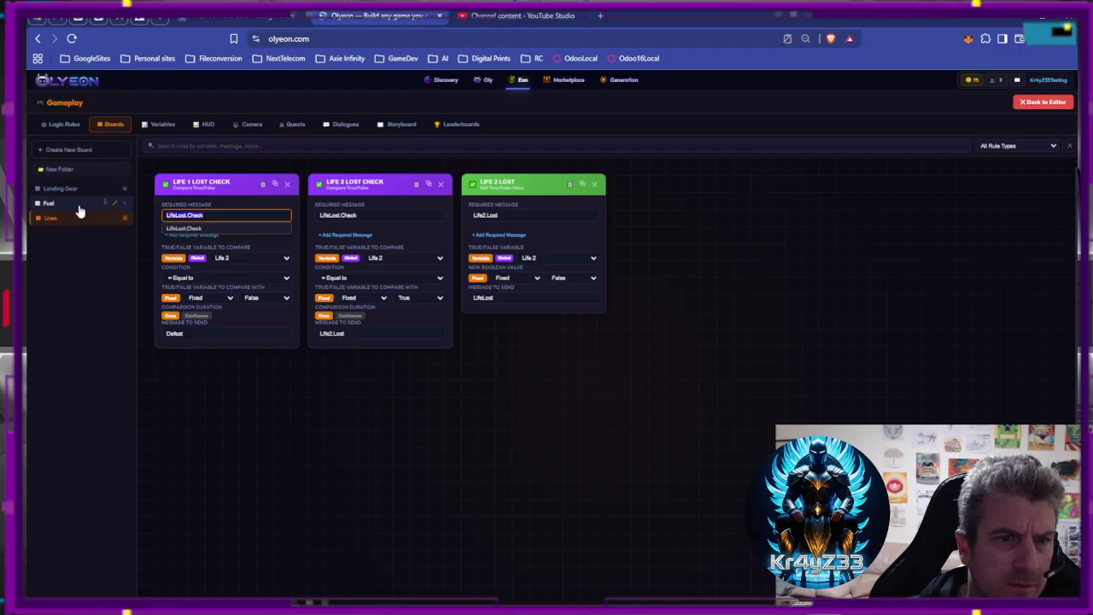
{"action": "left_click", "coordinate": [210, 214]}
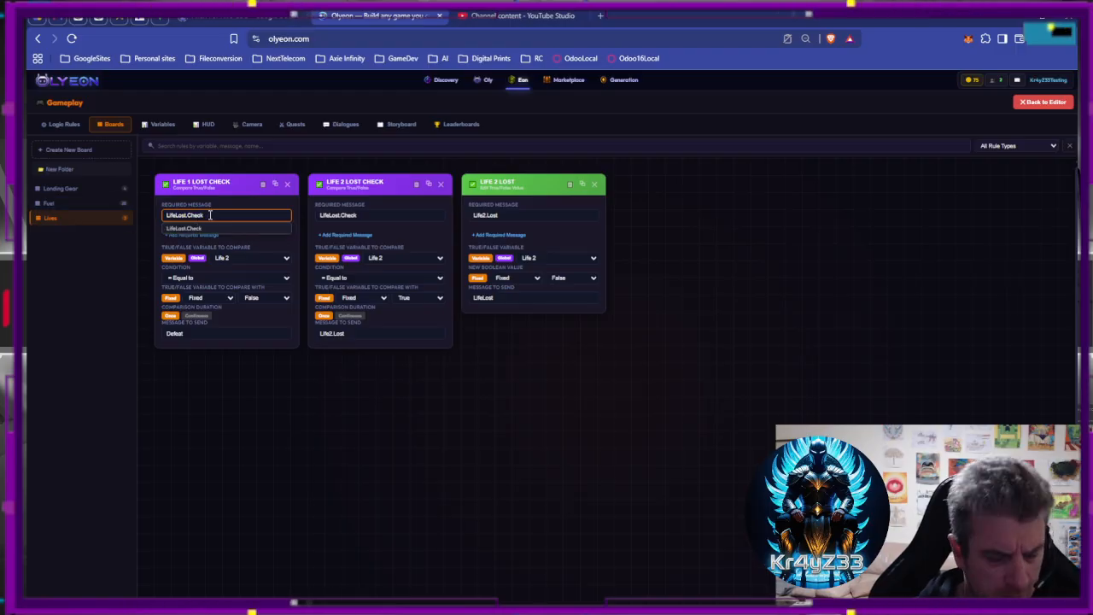
{"action": "left_click", "coordinate": [286, 357]}
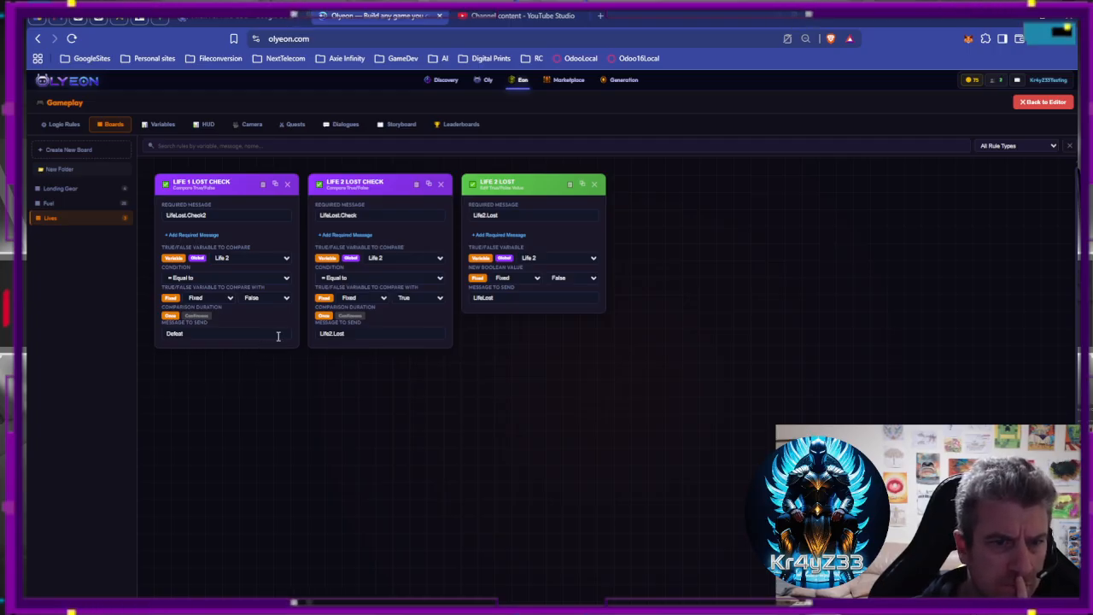
Relaunch the game from the editor and fly the spaceship with its thrusters until the fuel is used up.
{"action": "left_click", "coordinate": [1039, 104]}
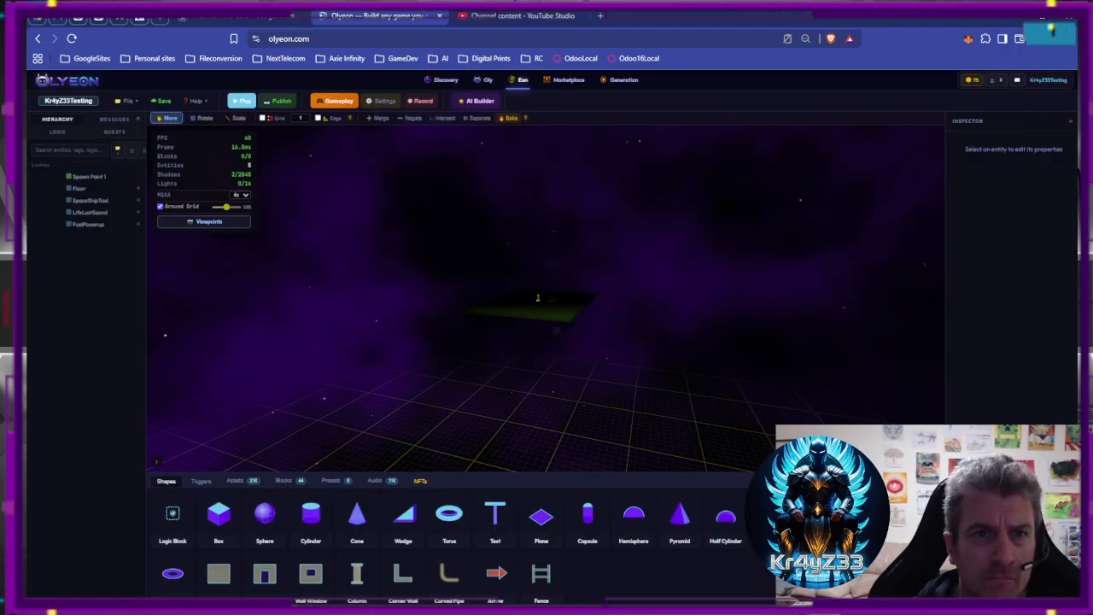
{"action": "key", "text": "w"}
{"action": "key", "text": "e"}
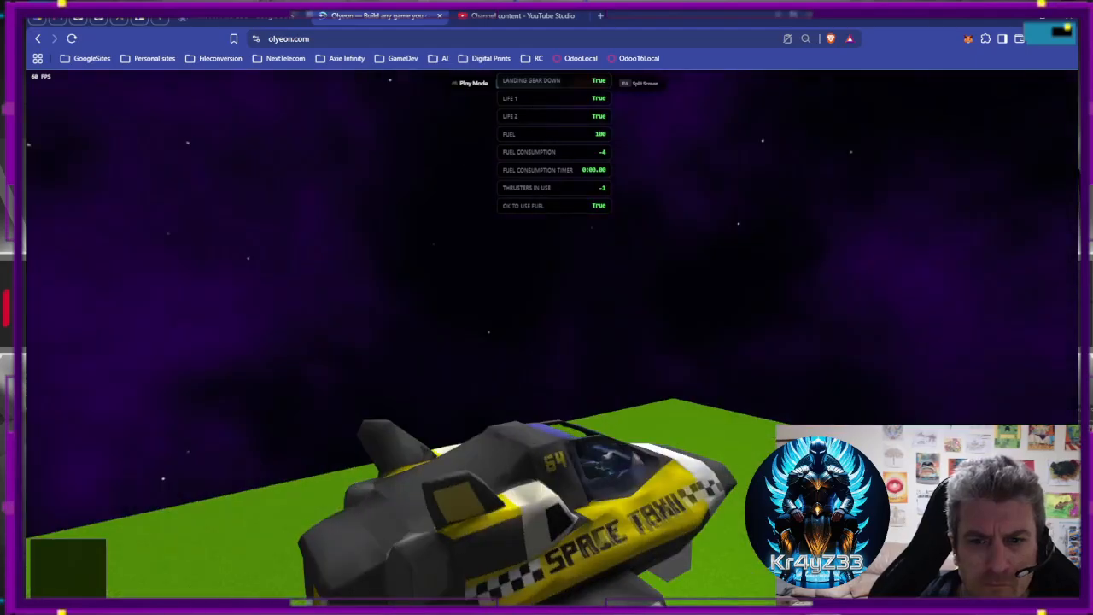
{"action": "key", "text": "space"}
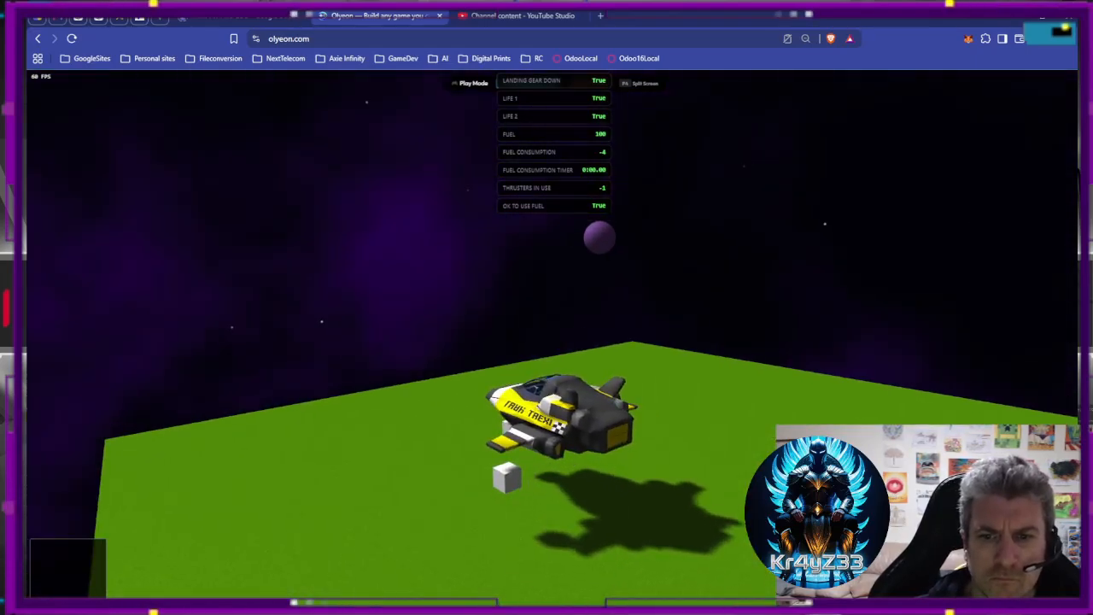
{"action": "key", "text": "d"}
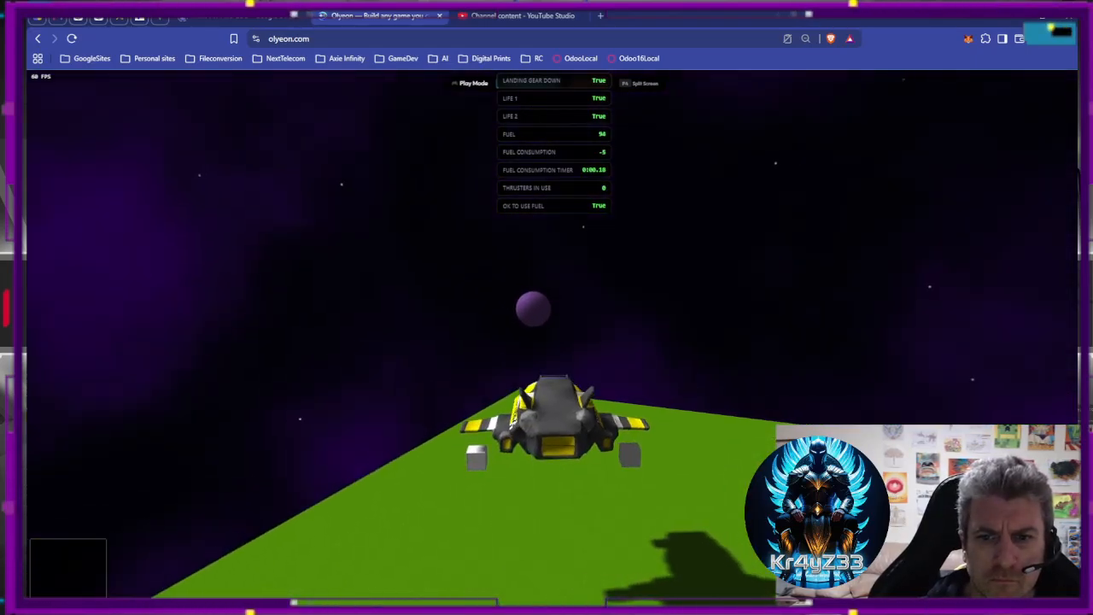
{"action": "key", "text": "a"}
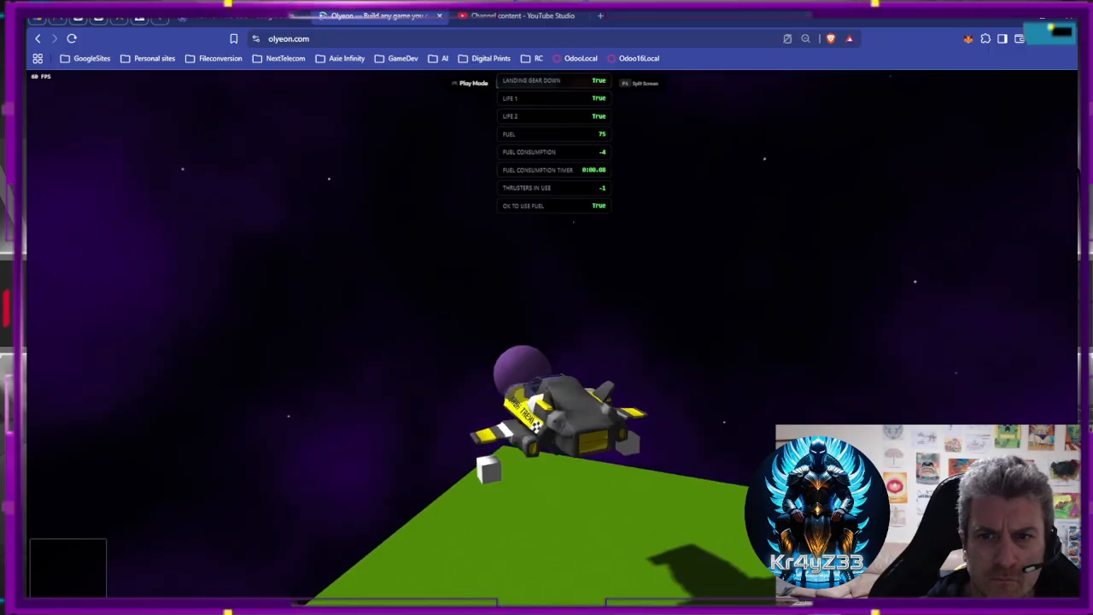
{"action": "key", "text": "d"}
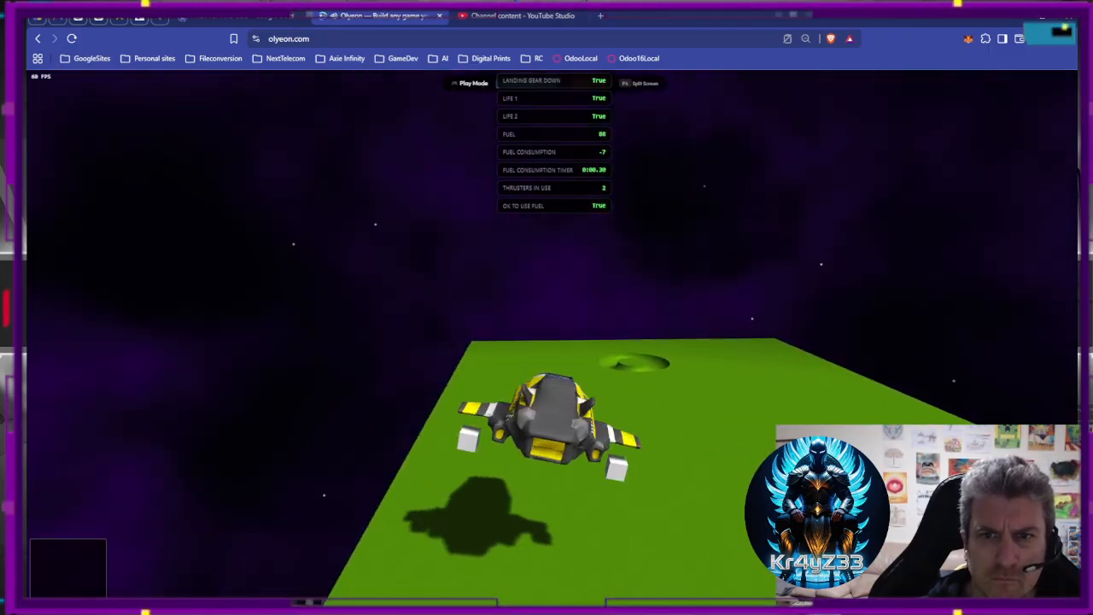
{"action": "key", "text": "a"}
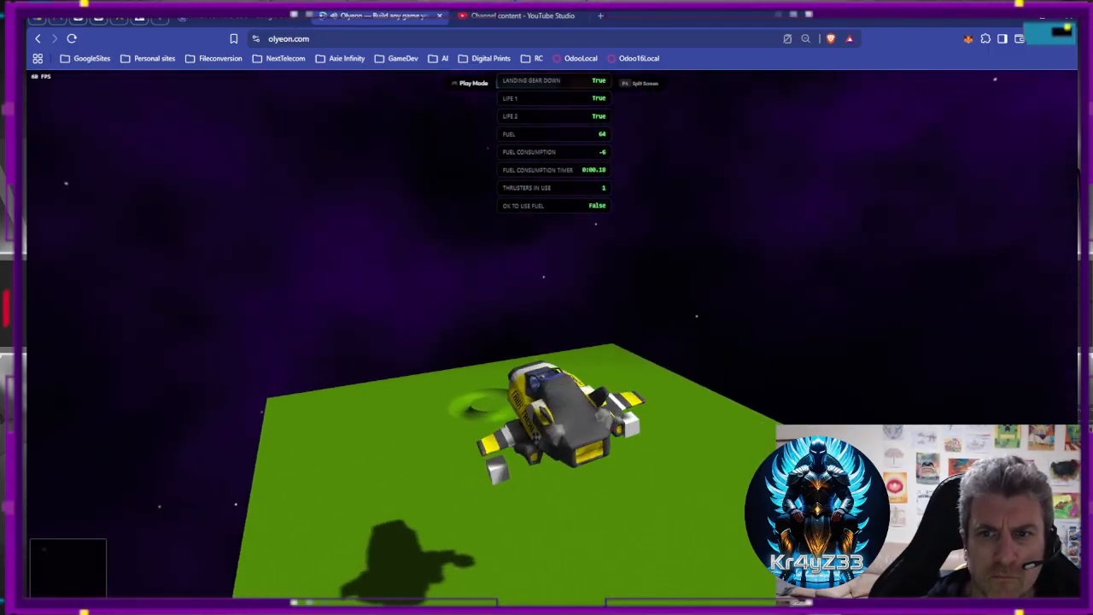
{"action": "key", "text": "a"}
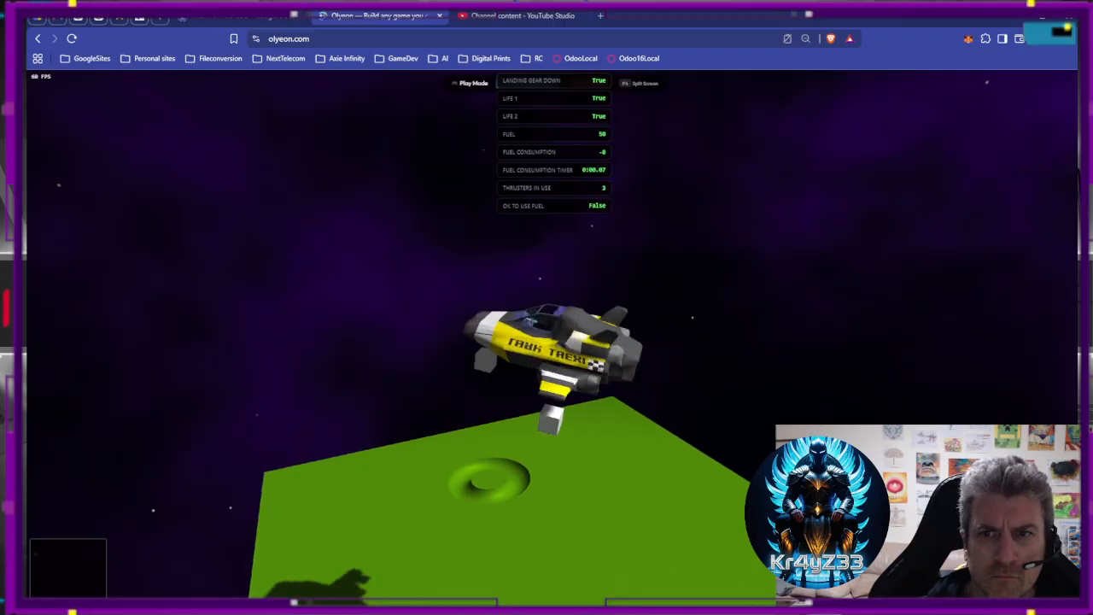
{"action": "key", "text": "d"}
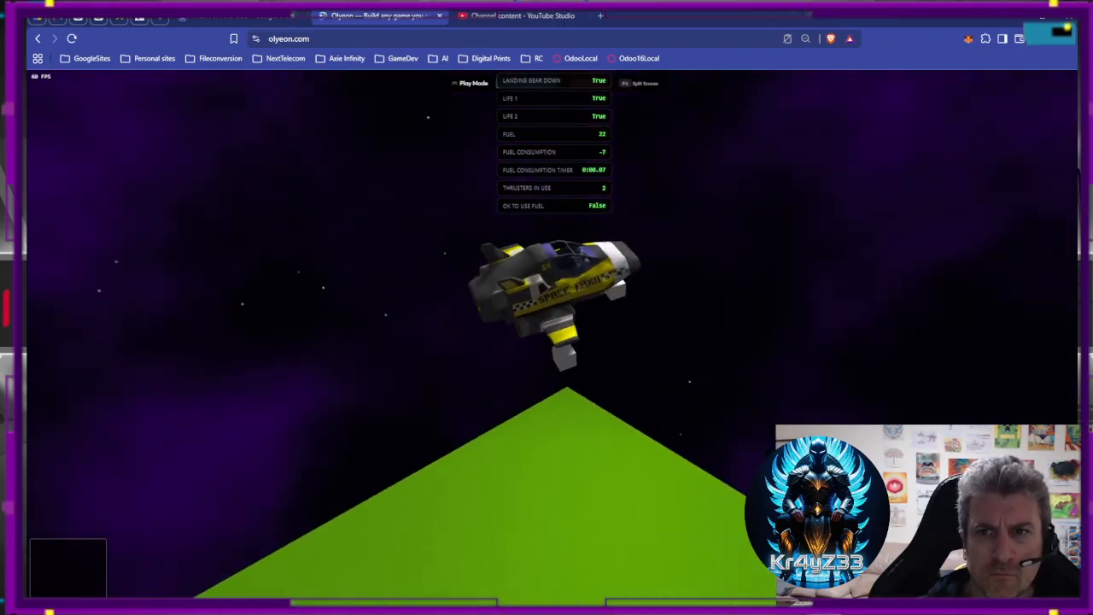
{"action": "key", "text": "d"}
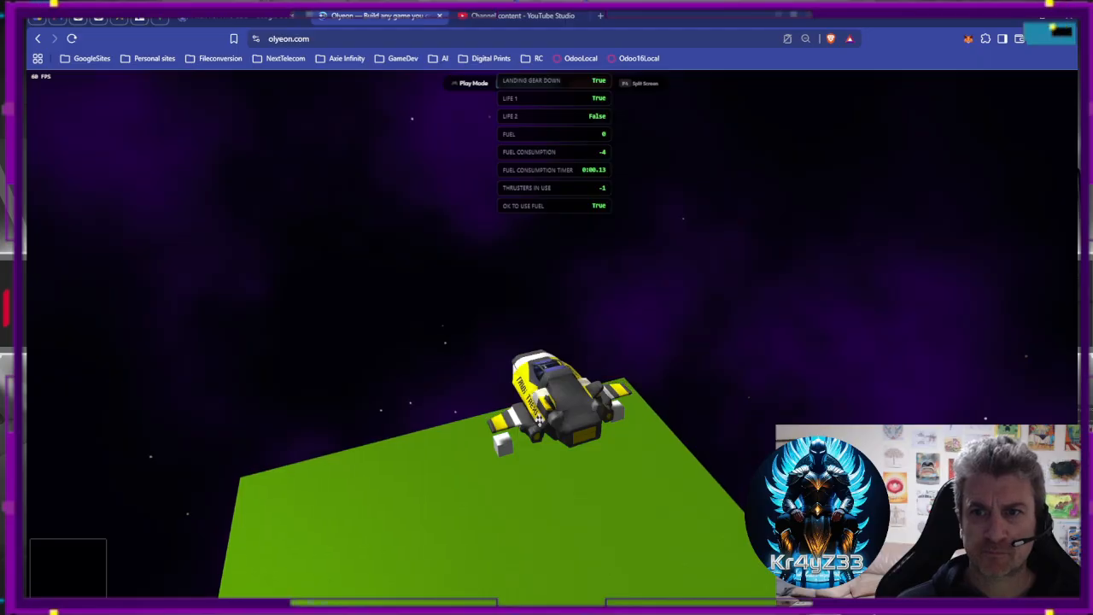
Toggle the landing gear and try a thruster with the tank empty, then end the playtest.
{"action": "key", "text": "g"}
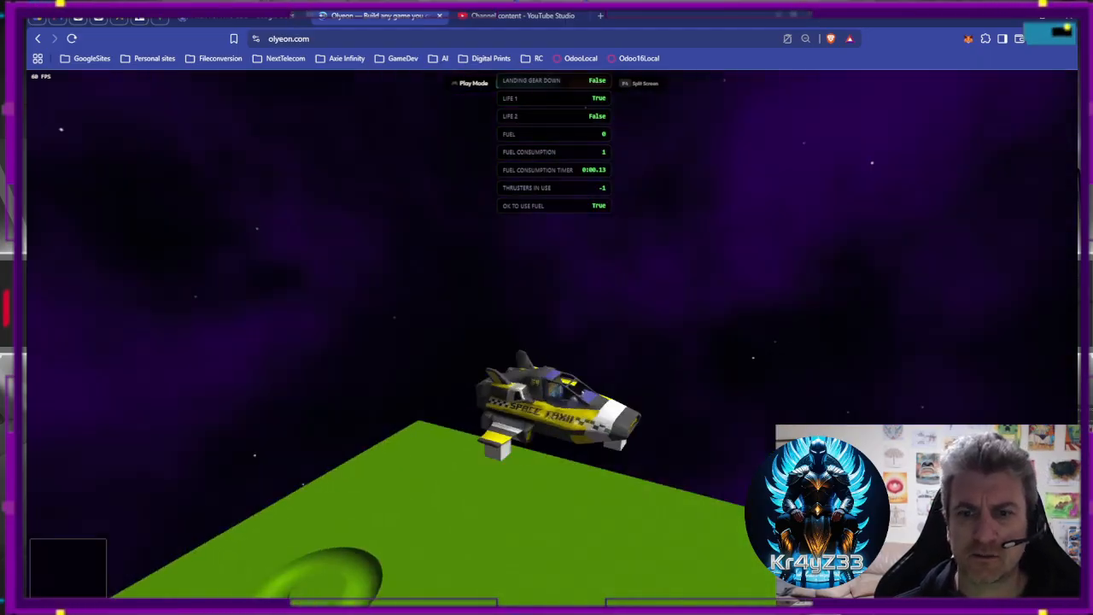
{"action": "key", "text": "a"}
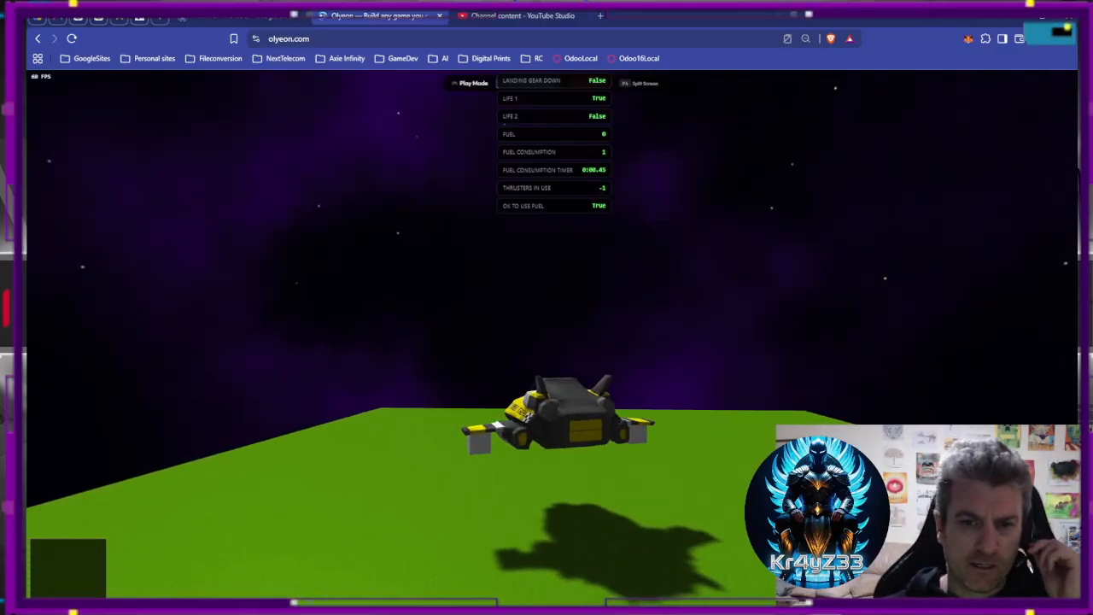
{"action": "key", "text": "Escape"}
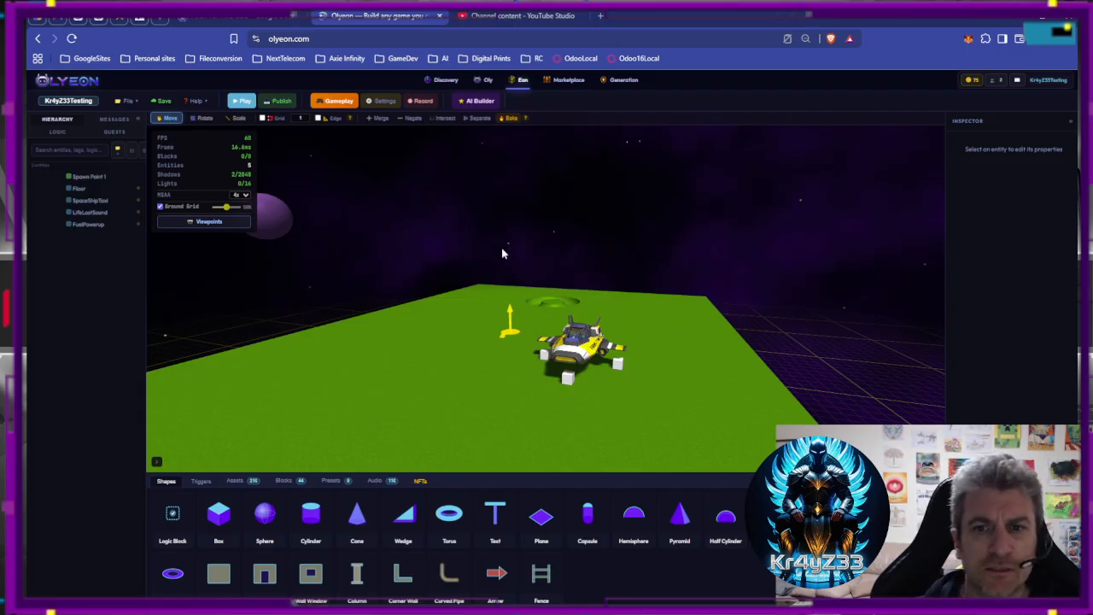
Examine the spaceship and its landing gear up close in the editor scene.
{"action": "scroll", "coordinate": [553, 267], "scroll_direction": "down", "scroll_amount": 3}
{"action": "scroll", "coordinate": [553, 266], "scroll_direction": "up", "scroll_amount": 5}
{"action": "scroll", "coordinate": [552, 267], "scroll_direction": "down", "scroll_amount": 6}
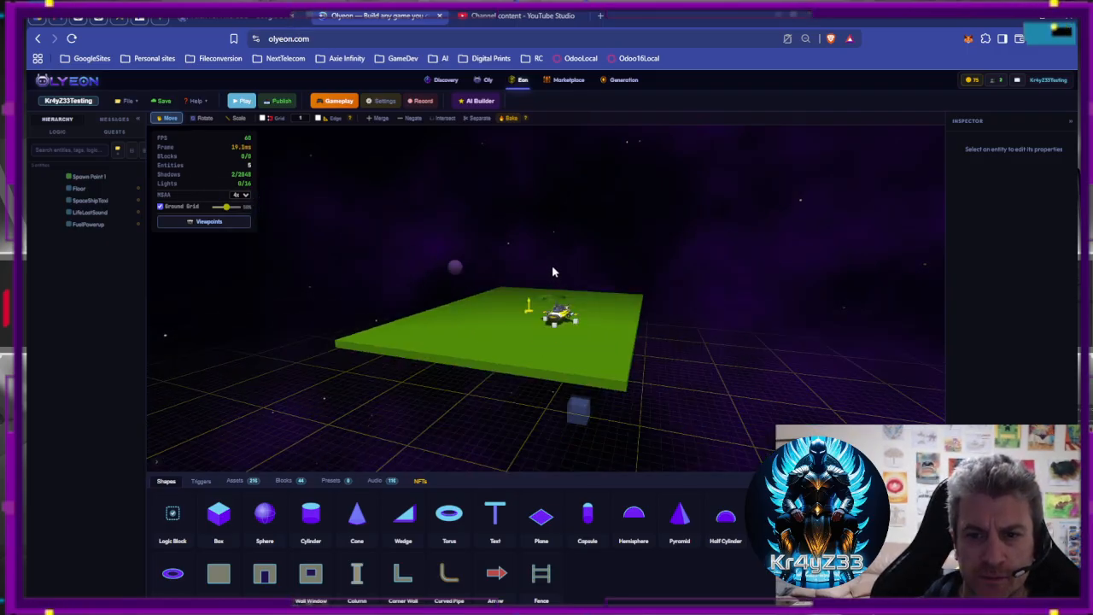
{"action": "scroll", "coordinate": [551, 272], "scroll_direction": "up", "scroll_amount": 3}
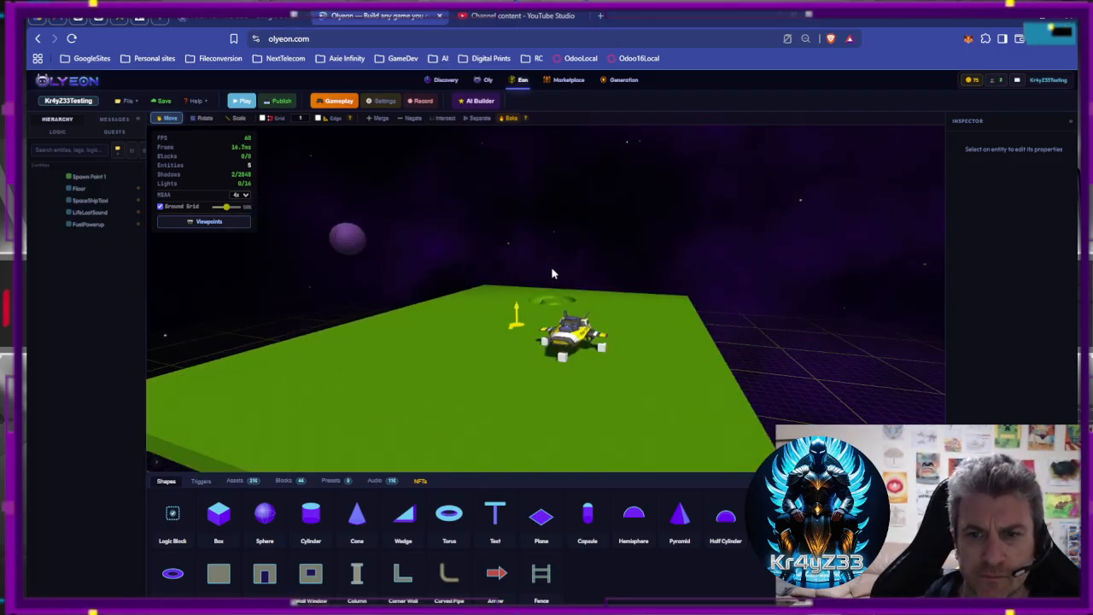
{"action": "scroll", "coordinate": [552, 273], "scroll_direction": "up", "scroll_amount": 2}
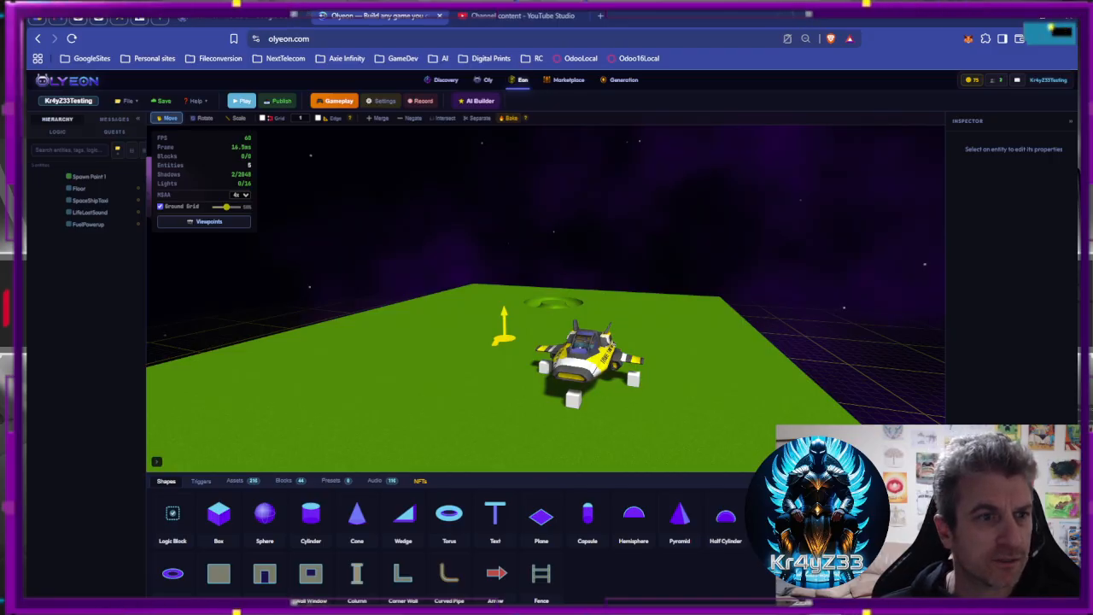
{"action": "scroll", "coordinate": [700, 374], "scroll_direction": "up", "scroll_amount": 5}
{"action": "scroll", "coordinate": [742, 381], "scroll_direction": "down", "scroll_amount": 4}
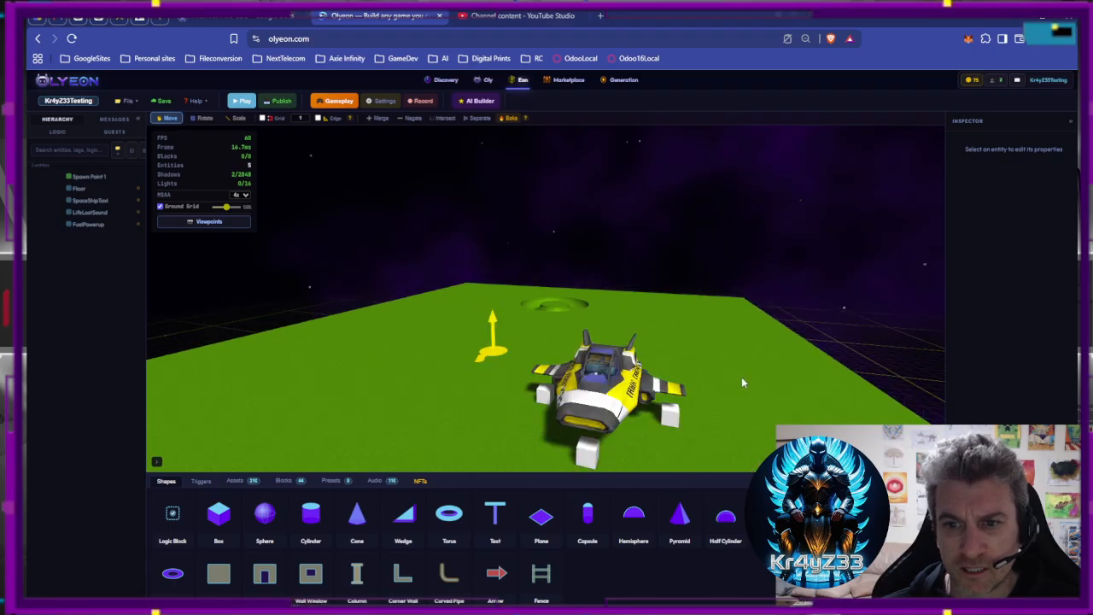
{"action": "left_click_drag", "start_coordinate": [742, 380], "coordinate": [707, 303]}
{"action": "key", "text": "a"}
{"action": "key", "text": "d"}
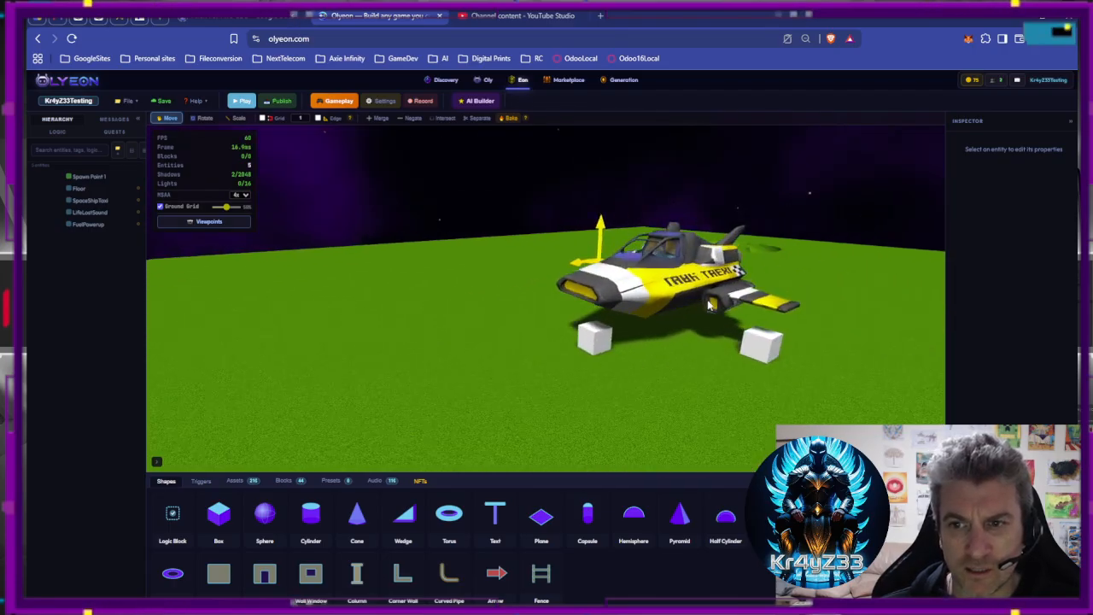
{"action": "key", "text": "w"}
{"action": "left_click_drag", "start_coordinate": [704, 304], "coordinate": [705, 295]}
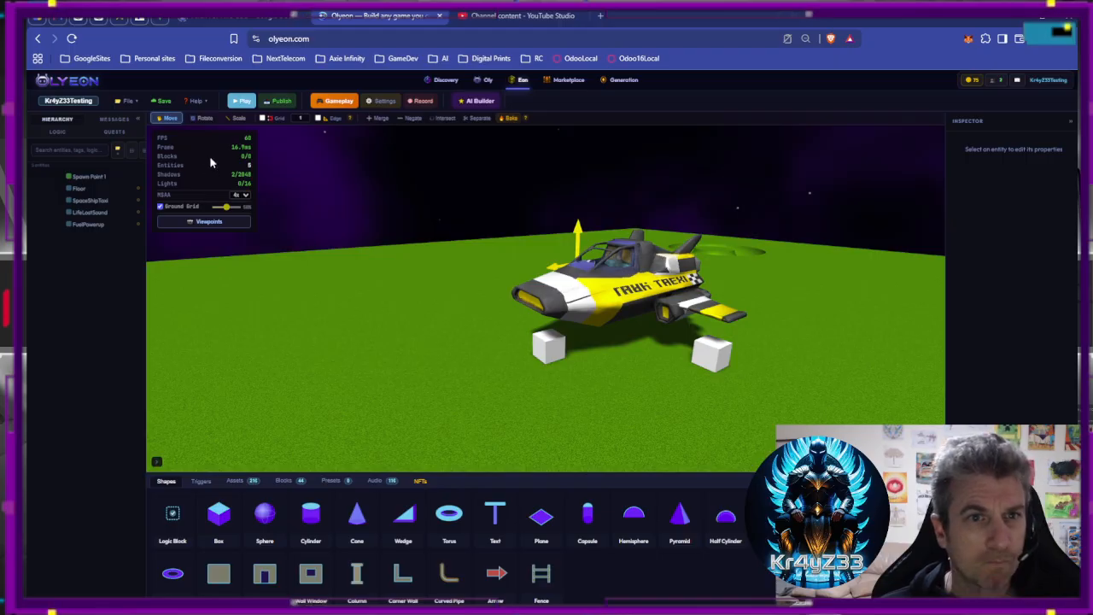
Switch the browser to full screen, review the Fuel and Lives rule boards, and return to the editor.
{"action": "key", "text": "F11"}
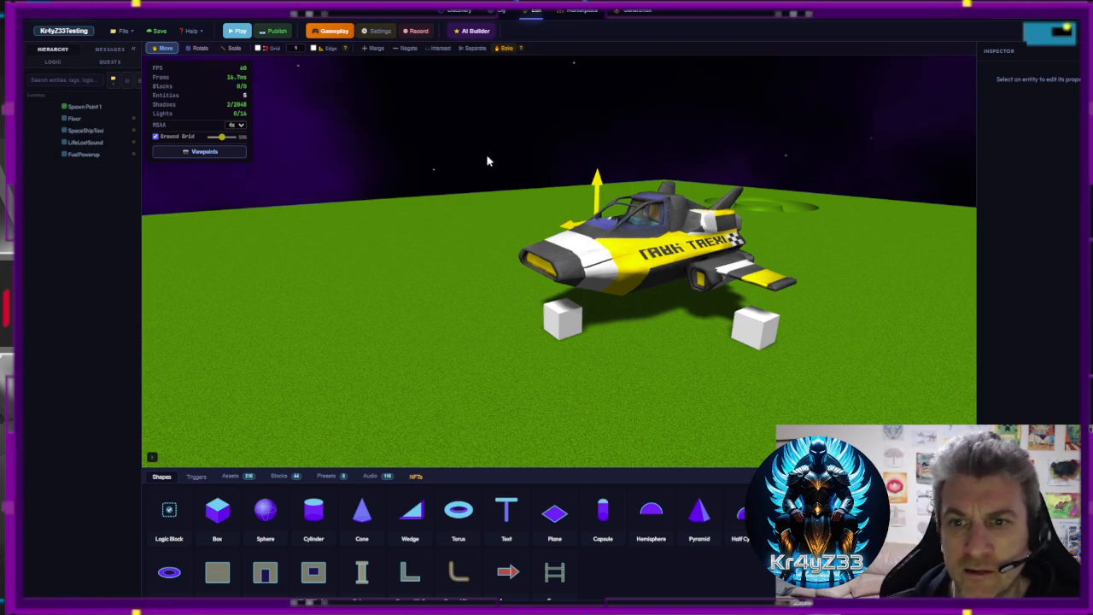
{"action": "left_click", "coordinate": [330, 31]}
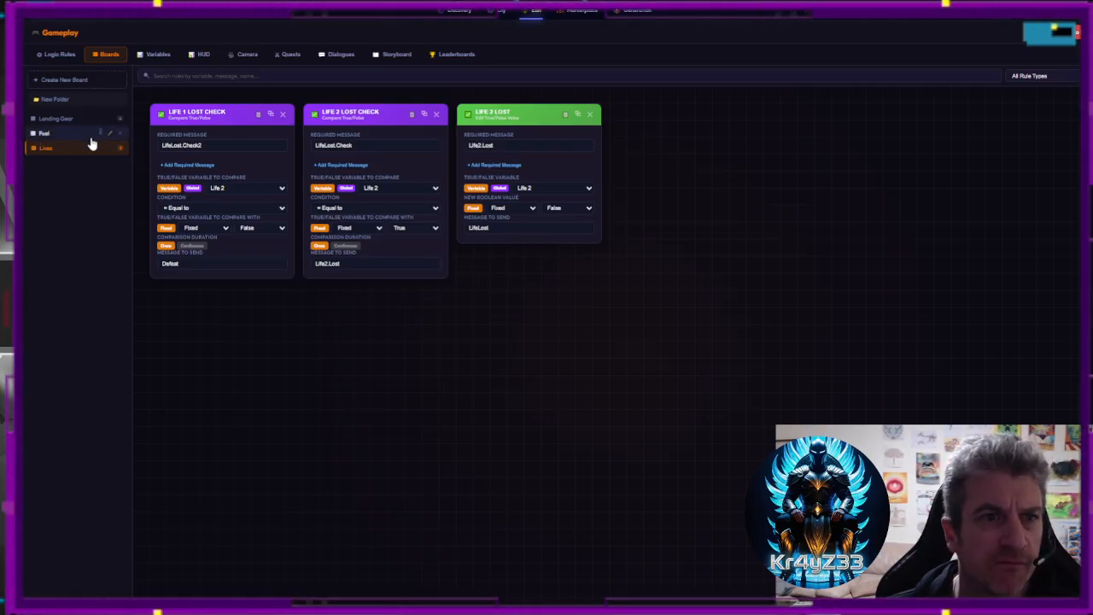
{"action": "left_click", "coordinate": [47, 134]}
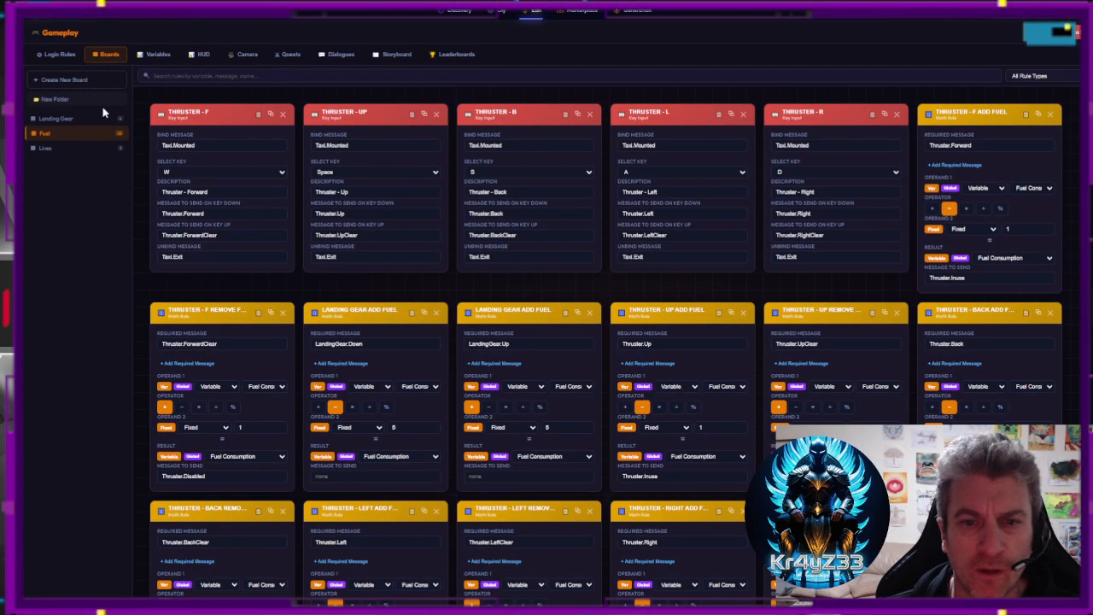
{"action": "left_click", "coordinate": [47, 147]}
{"action": "left_click", "coordinate": [1078, 32]}
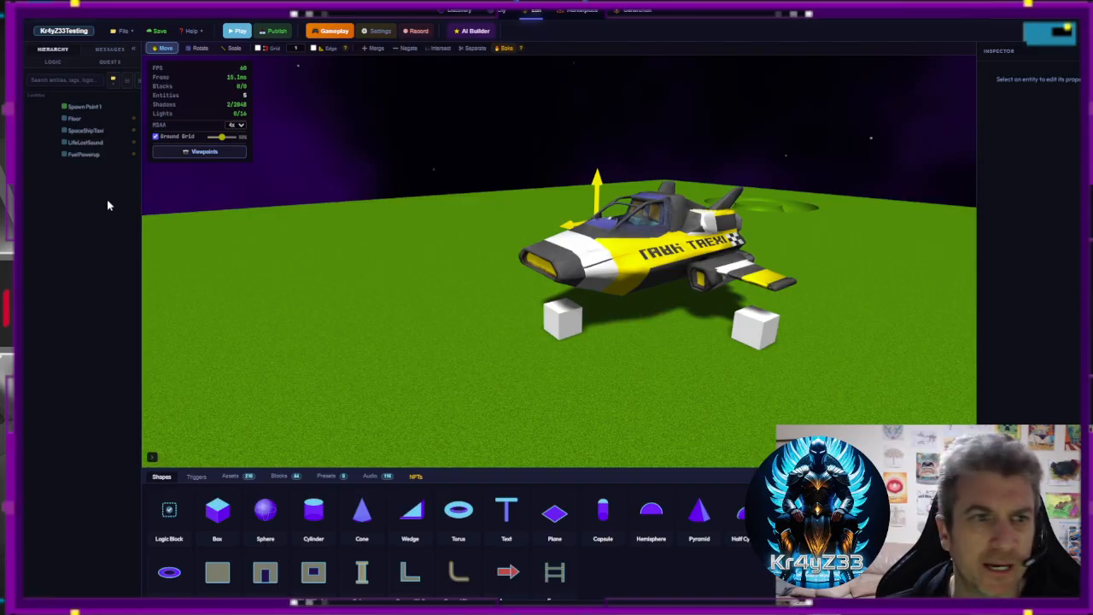
Inspect the settings of the spawn point, FuelPowerup and SpaceShipTaxi, including the spaceship's Message Broadcaster.
{"action": "left_click", "coordinate": [84, 106]}
{"action": "scroll", "coordinate": [1033, 256], "scroll_direction": "down", "scroll_amount": 5}
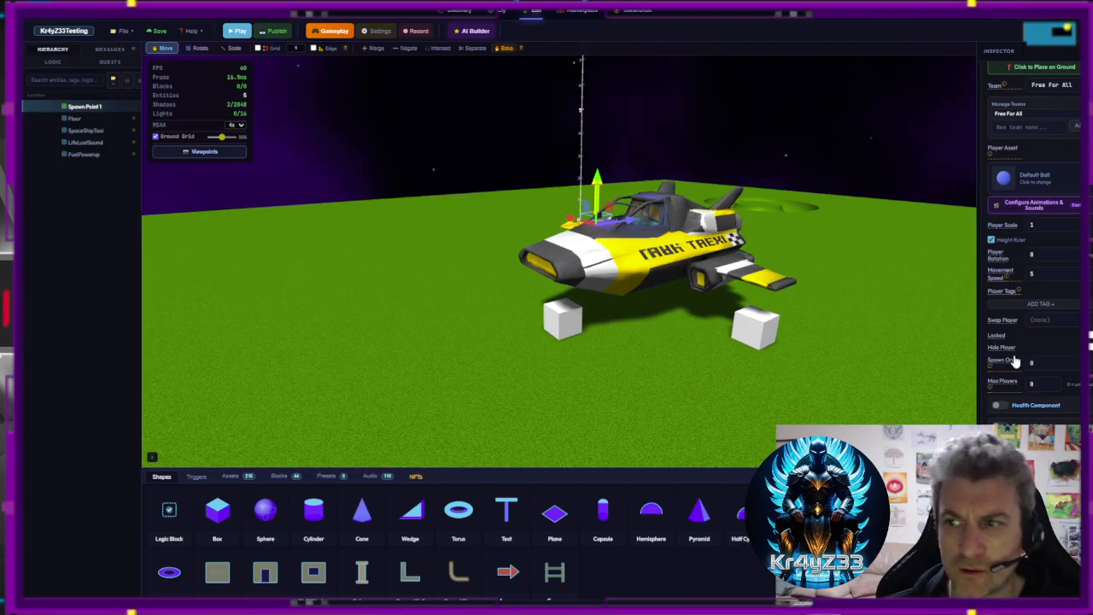
{"action": "scroll", "coordinate": [1015, 362], "scroll_direction": "up", "scroll_amount": 5}
{"action": "left_click", "coordinate": [81, 155]}
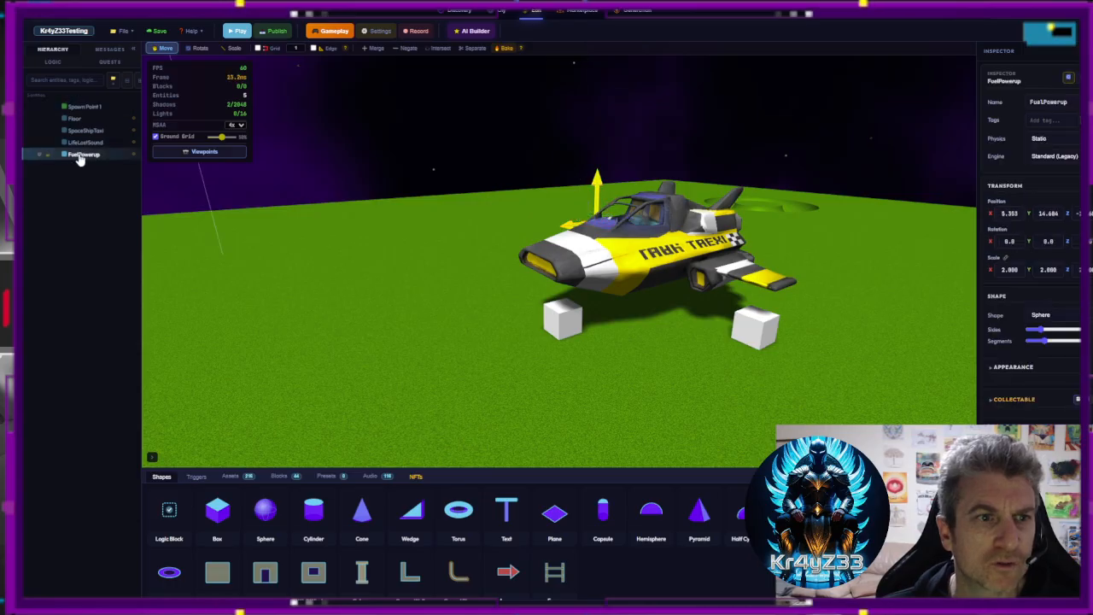
{"action": "left_click", "coordinate": [85, 130]}
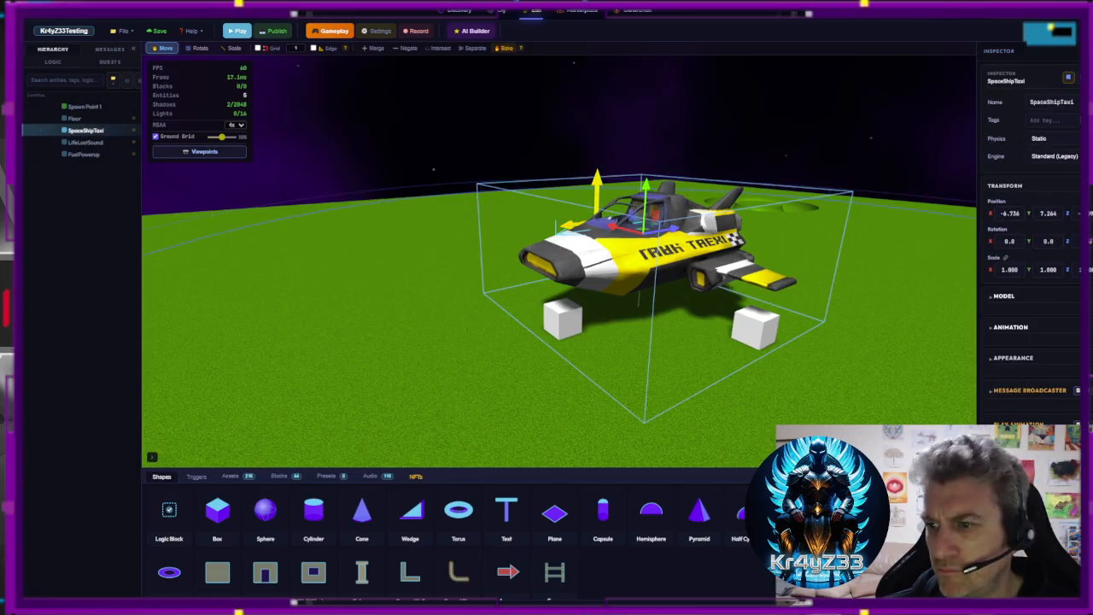
{"action": "left_click", "coordinate": [1029, 390]}
{"action": "scroll", "coordinate": [1063, 390], "scroll_direction": "down", "scroll_amount": 2}
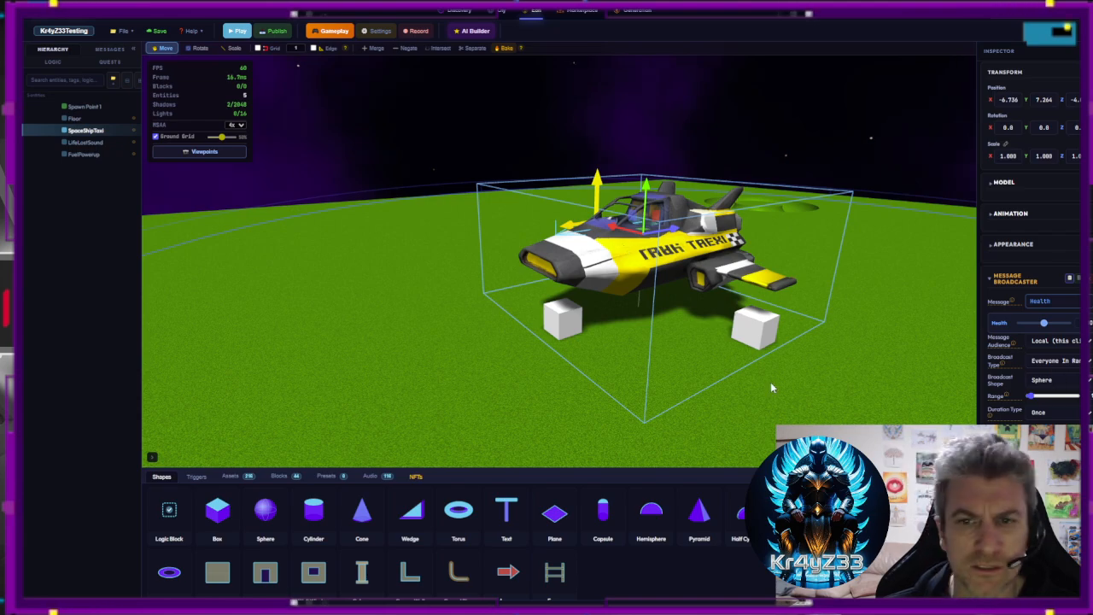
{"action": "left_click_drag", "start_coordinate": [763, 316], "coordinate": [748, 322]}
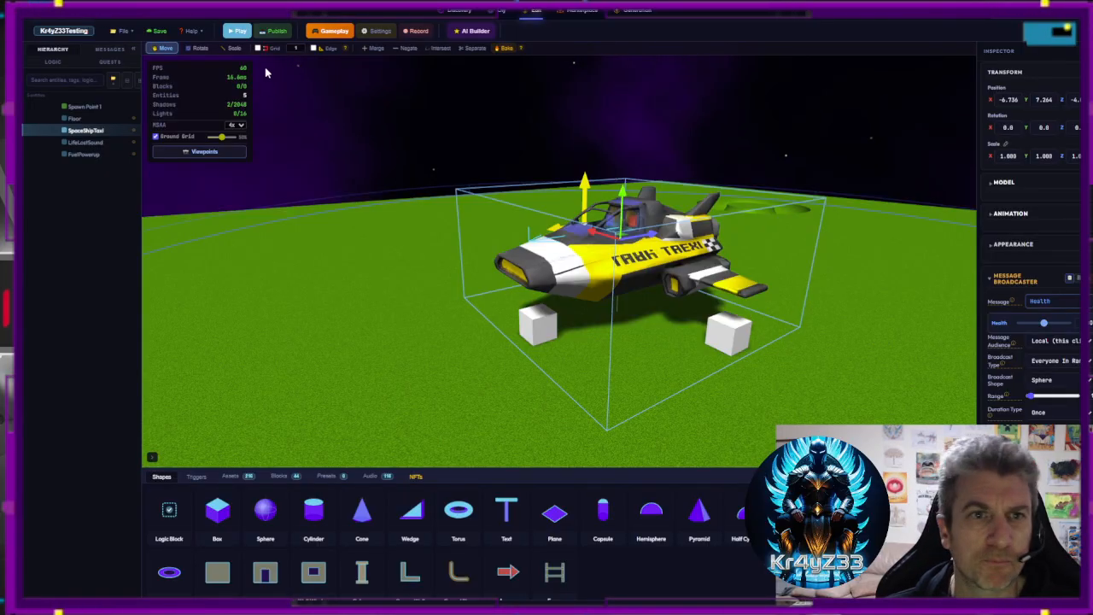
On the Landing Gear rule board, title the two Edit True/False rules LANDING GEAR DOWN and LANDING GEAR UP, and the If/Else rule CHECK LANDING GEAR POSITION.
{"action": "left_click", "coordinate": [334, 31]}
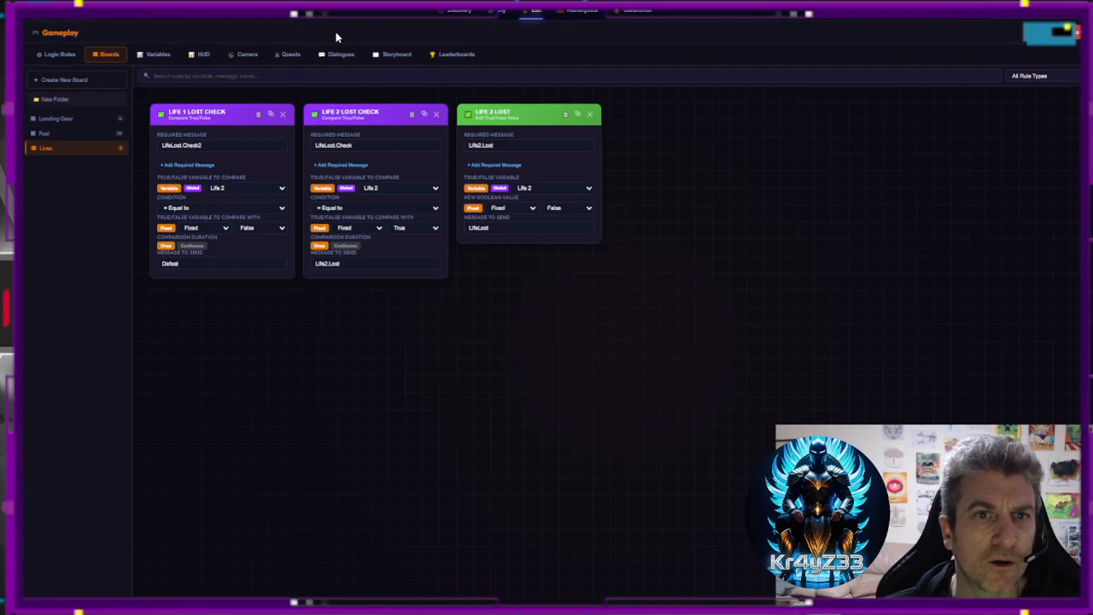
{"action": "left_click", "coordinate": [52, 120]}
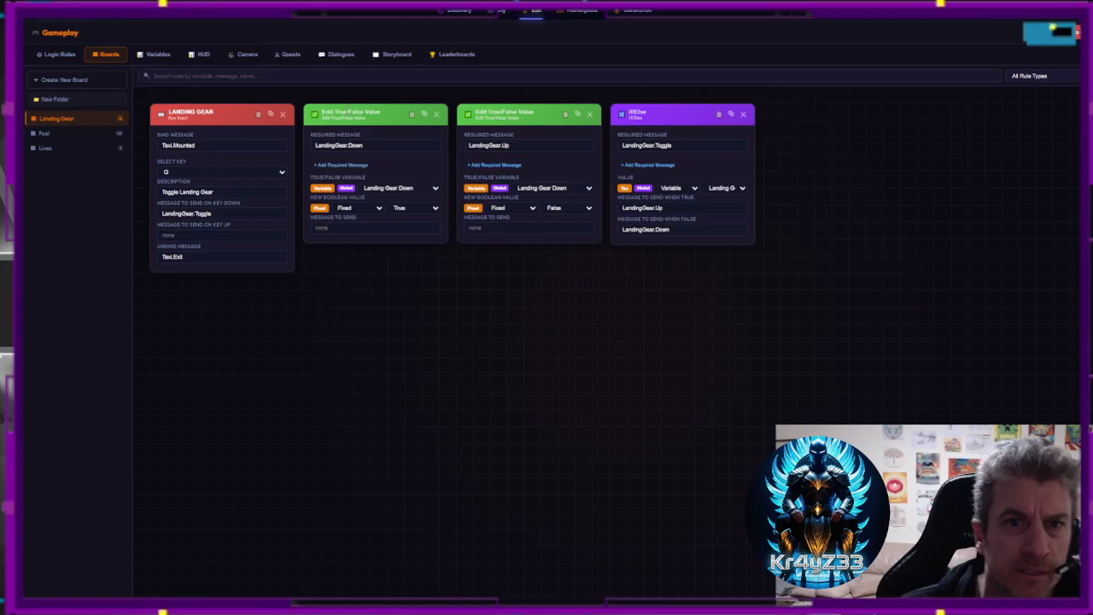
{"action": "type", "text": "LANDIN"}
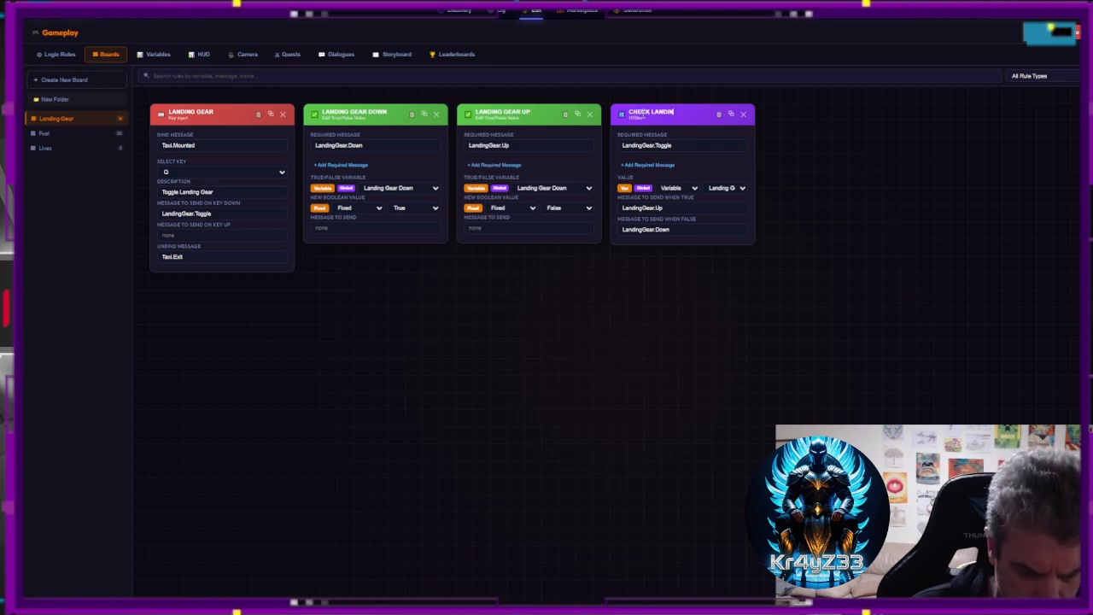
{"action": "type", "text": "ITION"}
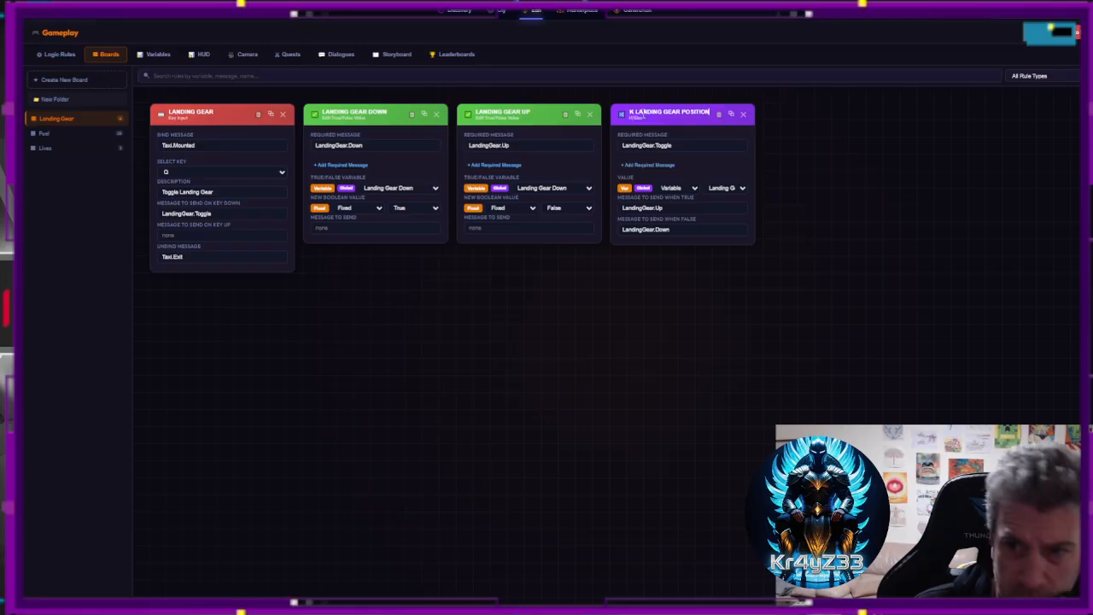
{"action": "key", "text": "Return"}
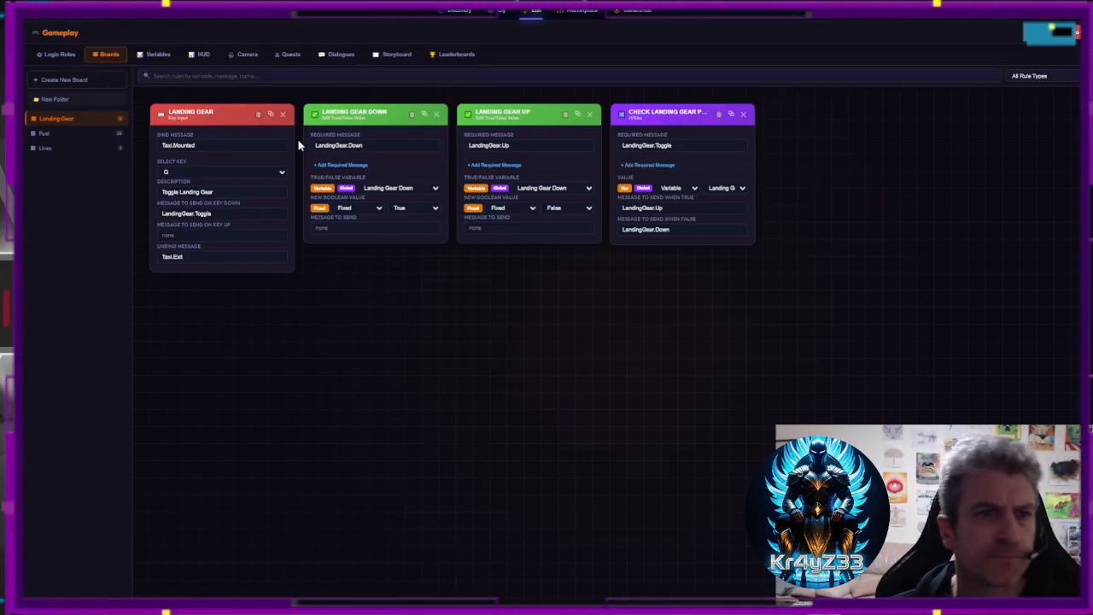
Review the rules on the Fuel and Lives boards, then return to the scene editor.
{"action": "left_click", "coordinate": [45, 134]}
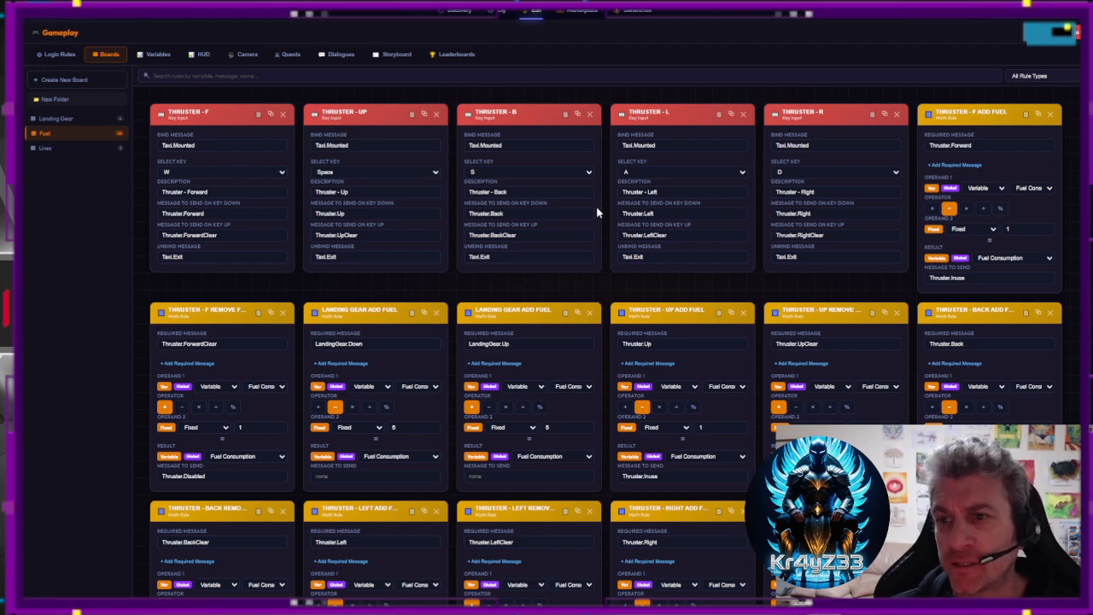
{"action": "scroll", "coordinate": [602, 214], "scroll_direction": "down", "scroll_amount": 5}
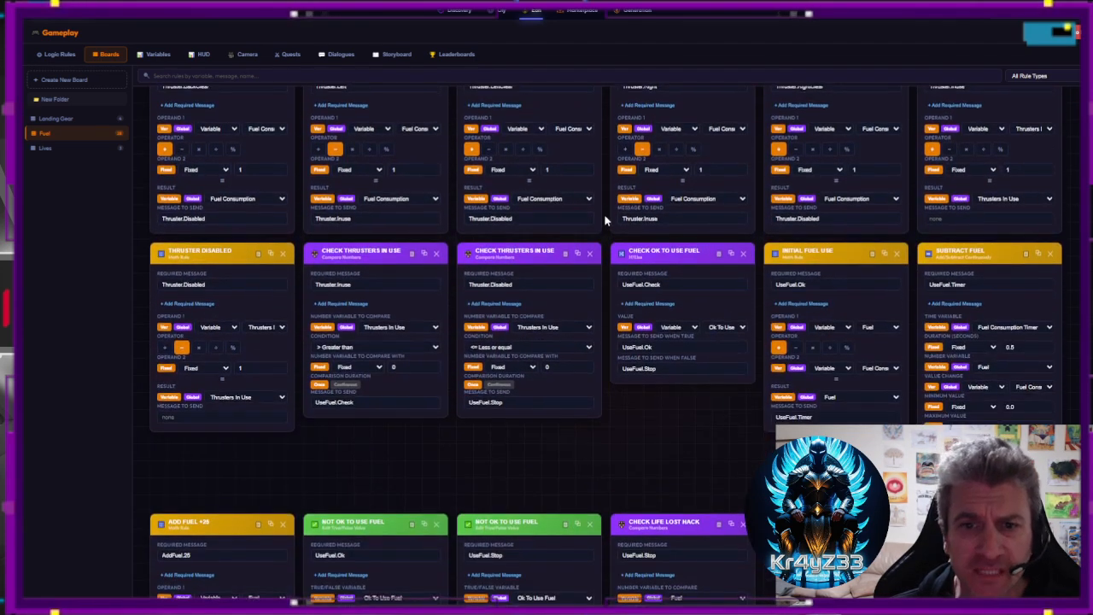
{"action": "scroll", "coordinate": [603, 214], "scroll_direction": "down", "scroll_amount": 2}
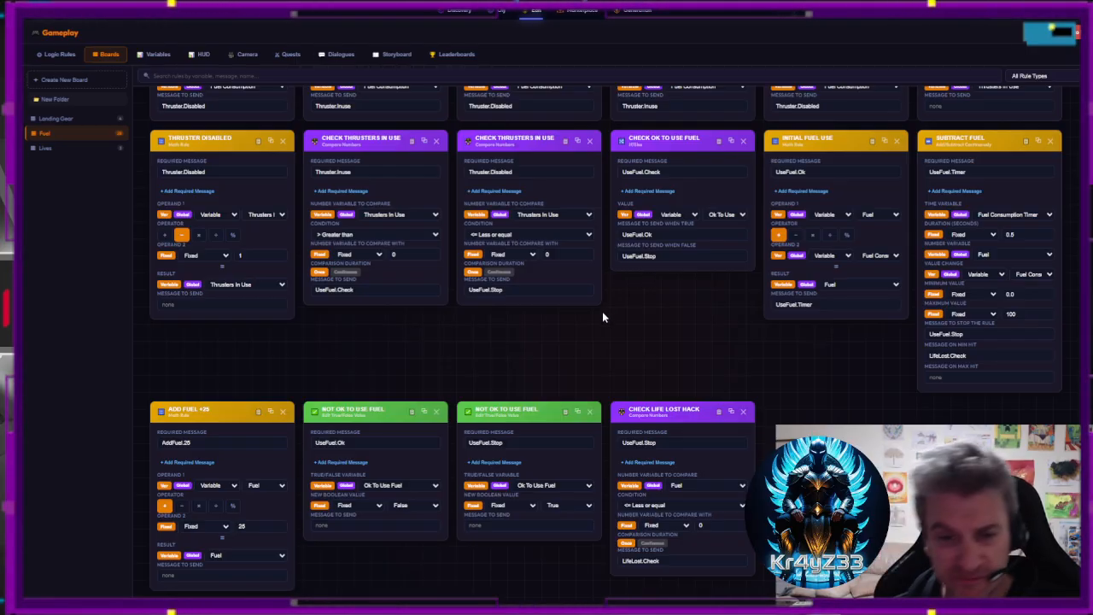
{"action": "scroll", "coordinate": [552, 340], "scroll_direction": "down", "scroll_amount": 1}
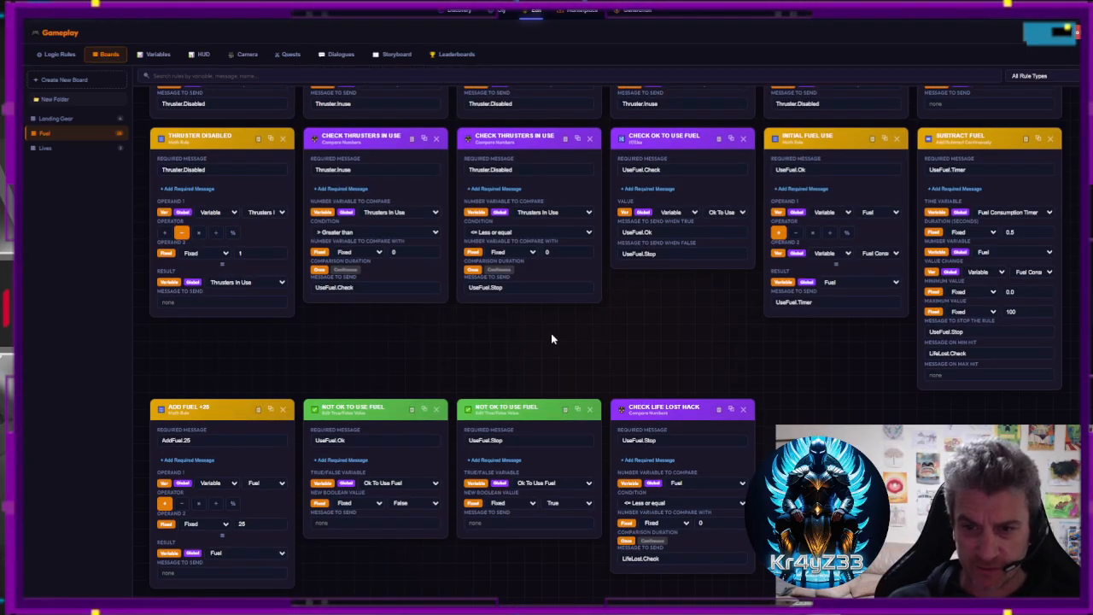
{"action": "left_click", "coordinate": [44, 149]}
{"action": "scroll", "coordinate": [297, 217], "scroll_direction": "up", "scroll_amount": 3}
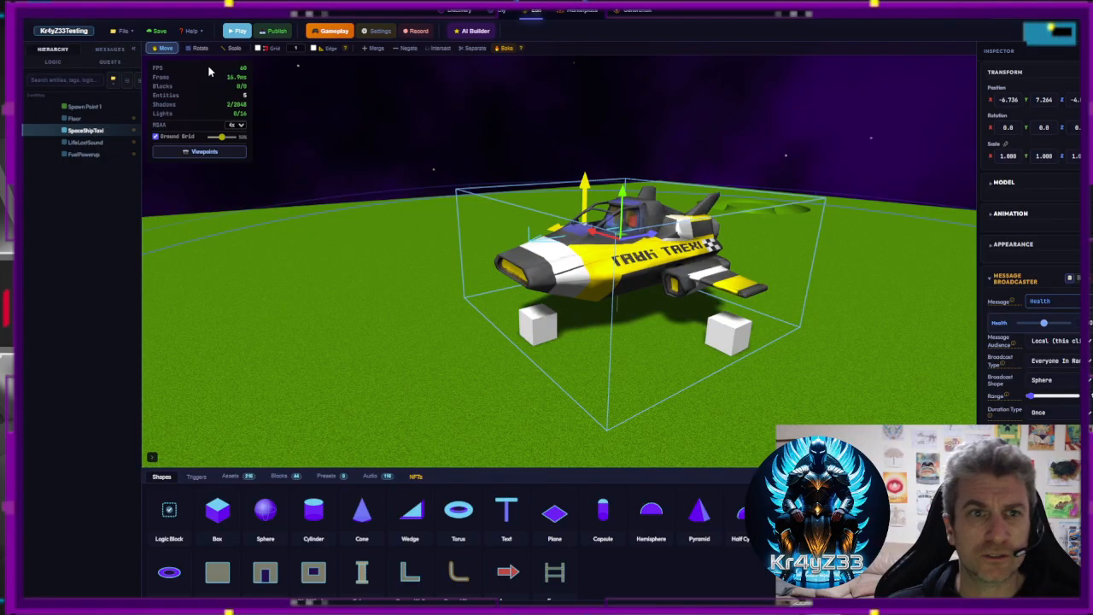
Start a playtest, board the spaceship and toggle its landing gear repeatedly while watching the fuel consumption variables.
{"action": "left_click", "coordinate": [237, 33]}
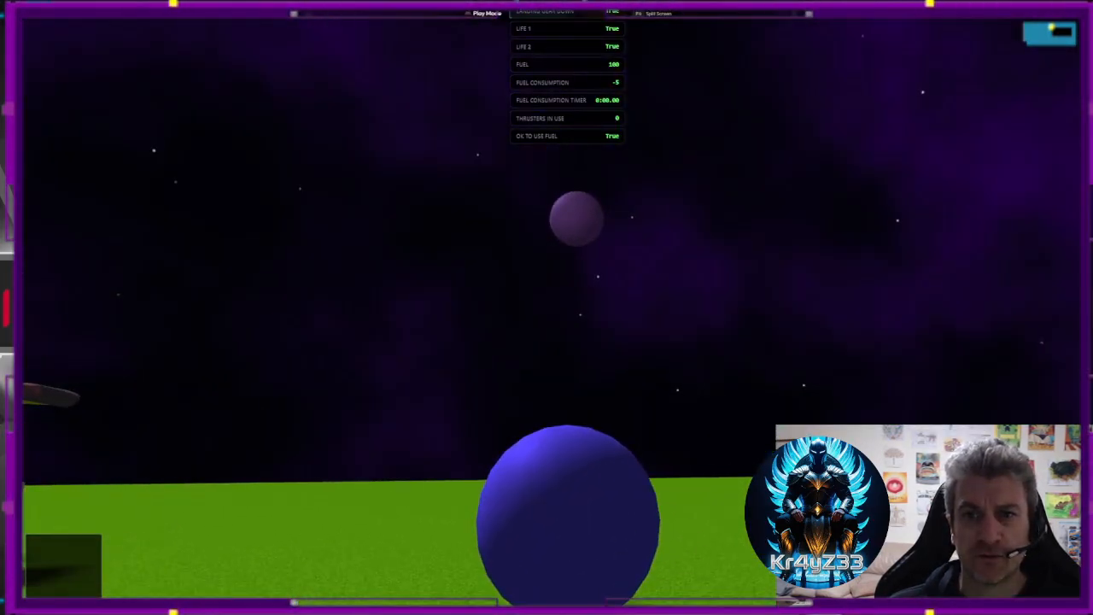
{"action": "key", "text": "w"}
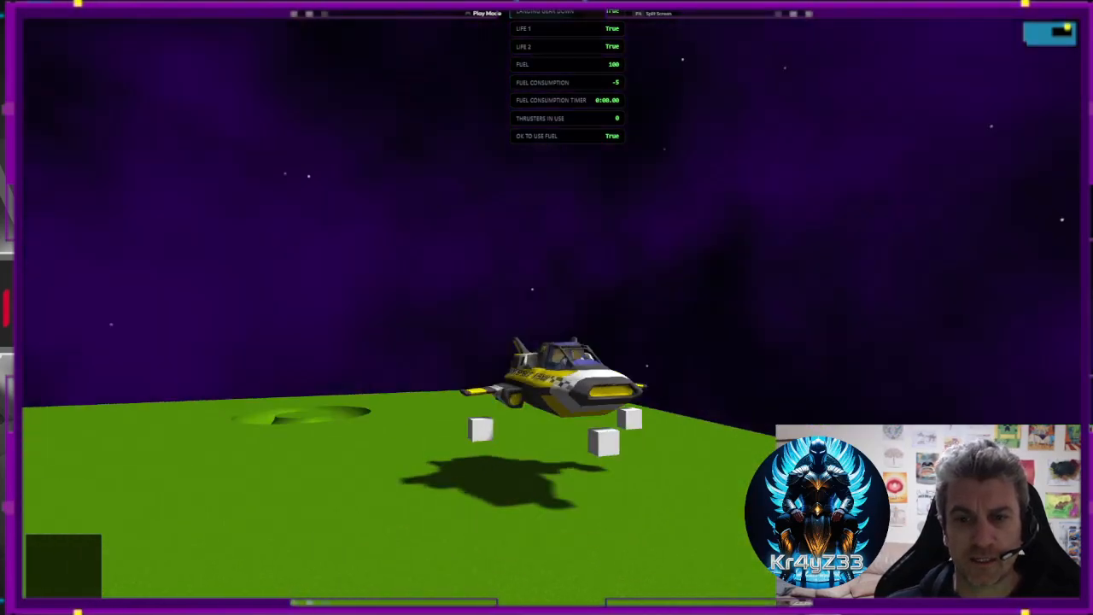
{"action": "key", "text": "g"}
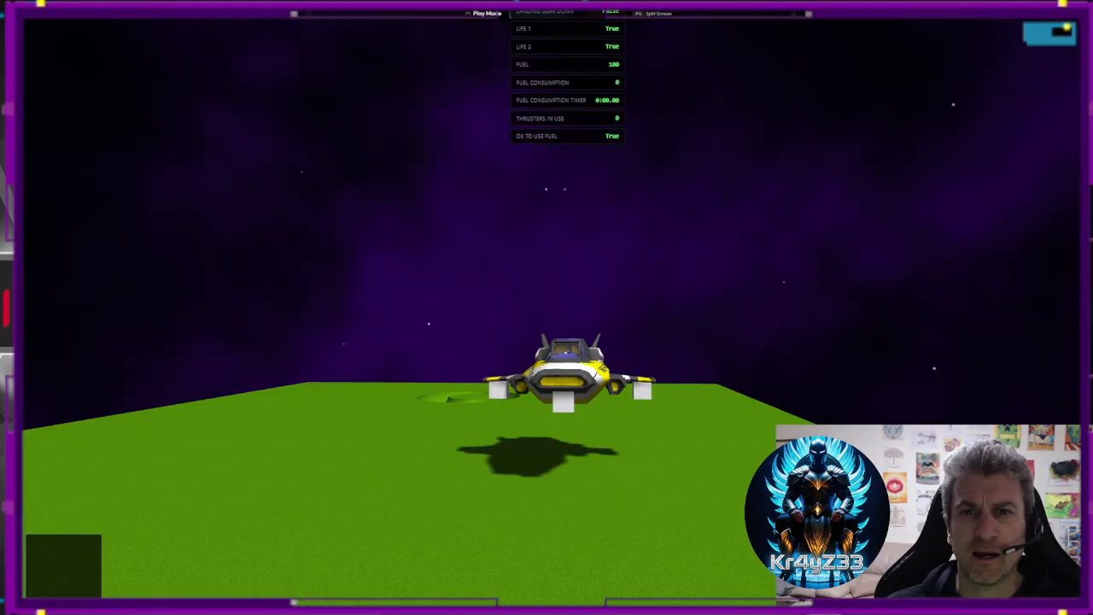
{"action": "key", "text": "g"}
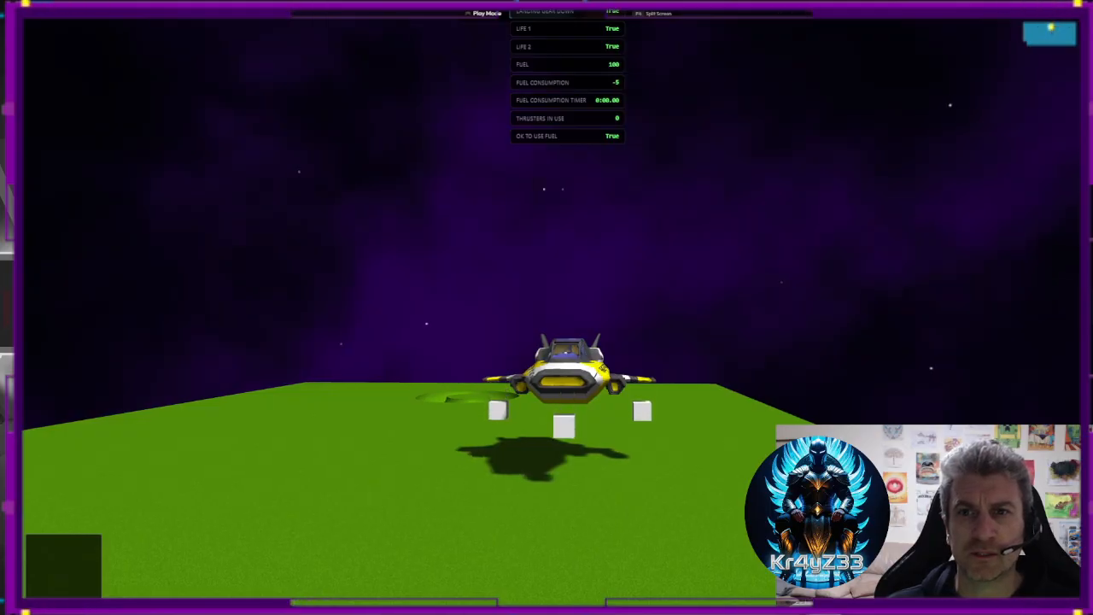
{"action": "key", "text": "g"}
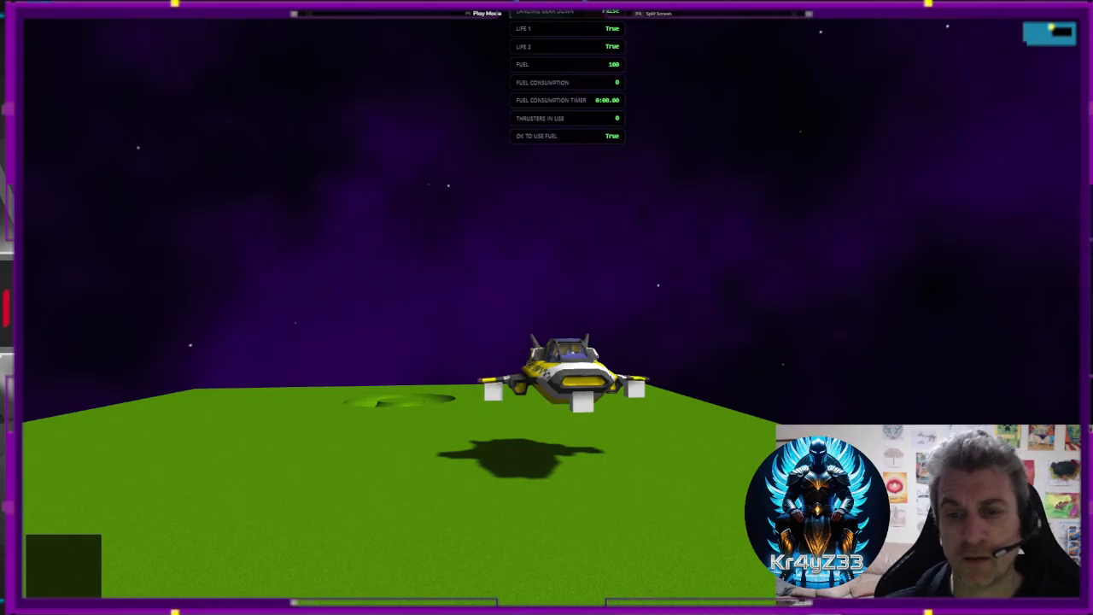
{"action": "key", "text": "g"}
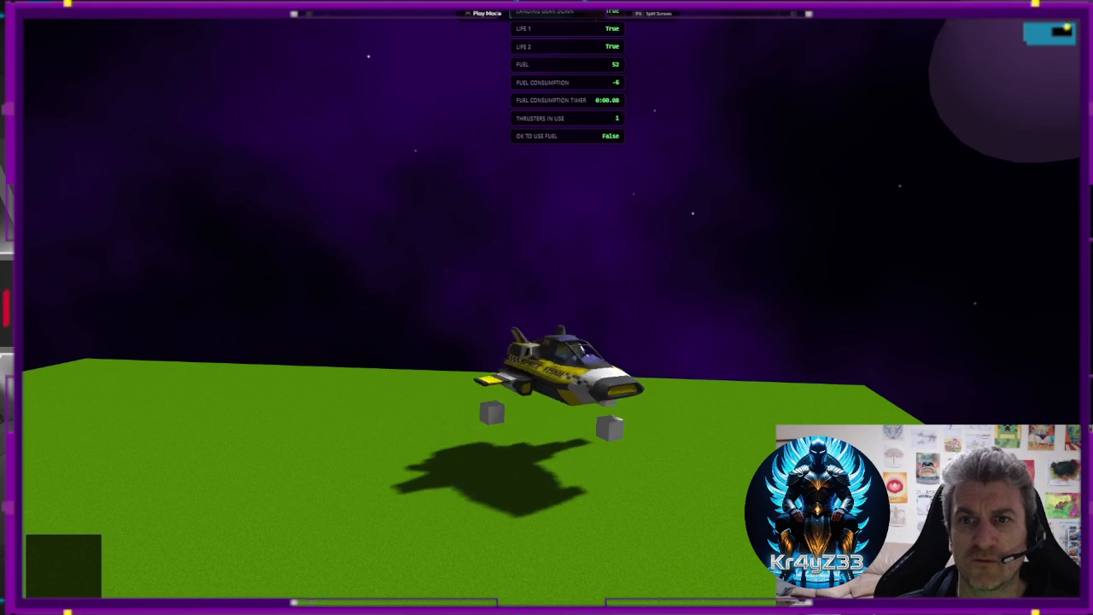
{"action": "key", "text": "g"}
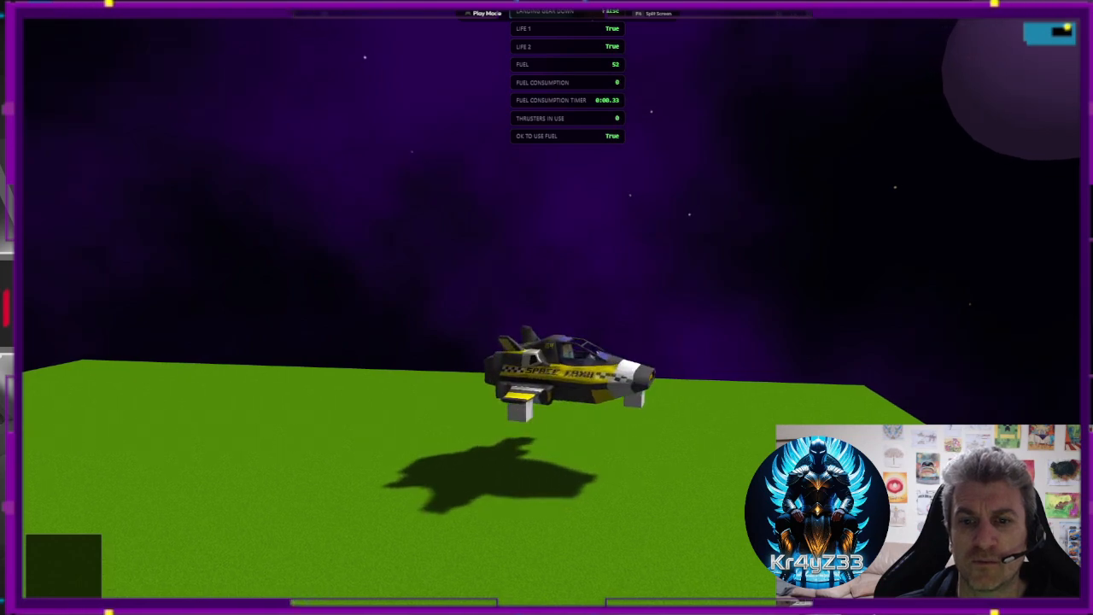
Fly the spaceship with its left, right, forward and up thrusters to test fuel use with the landing gear raised.
{"action": "key", "text": "a"}
{"action": "key", "text": "d"}
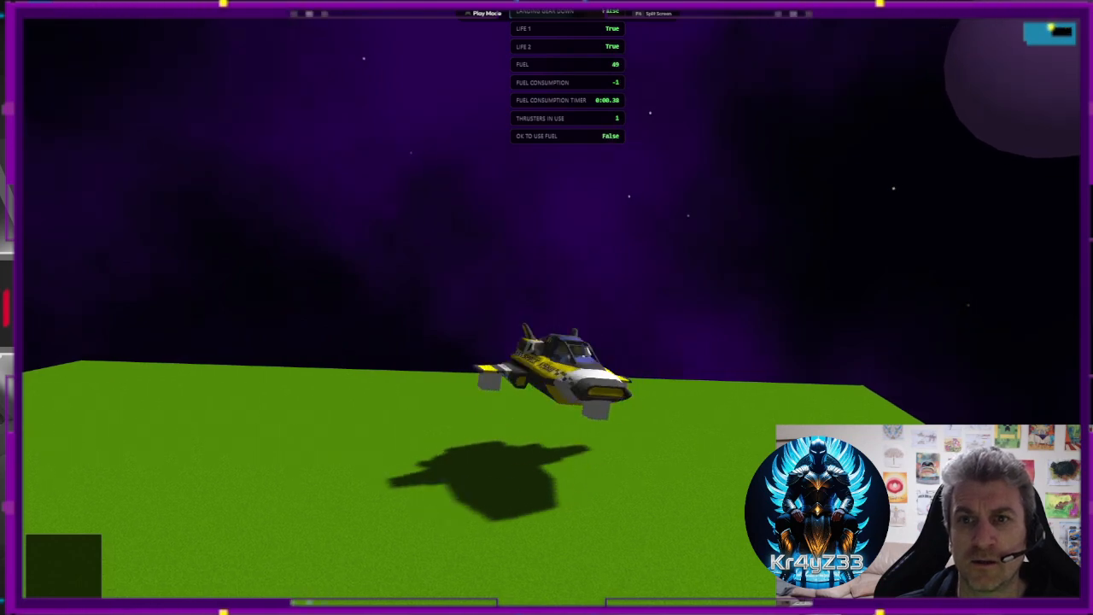
{"action": "key", "text": "a"}
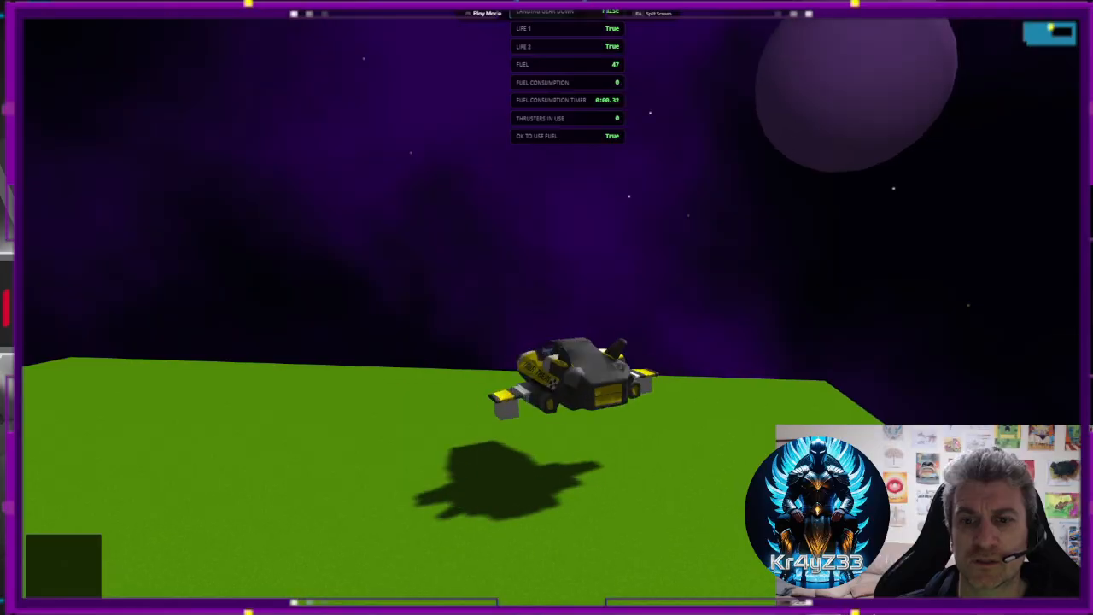
{"action": "key", "text": "d"}
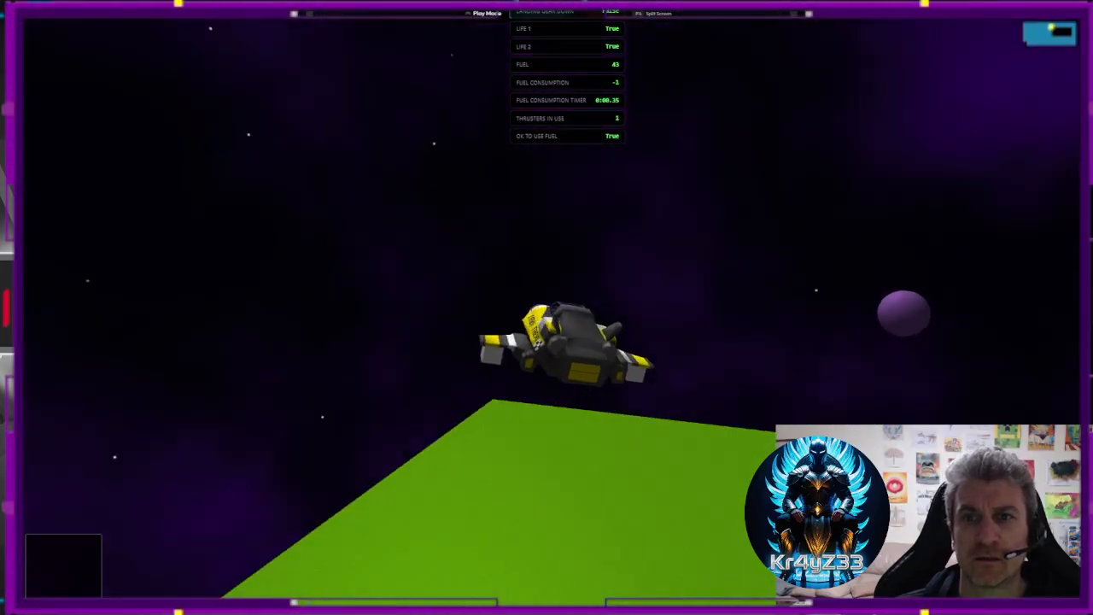
{"action": "key", "text": "w"}
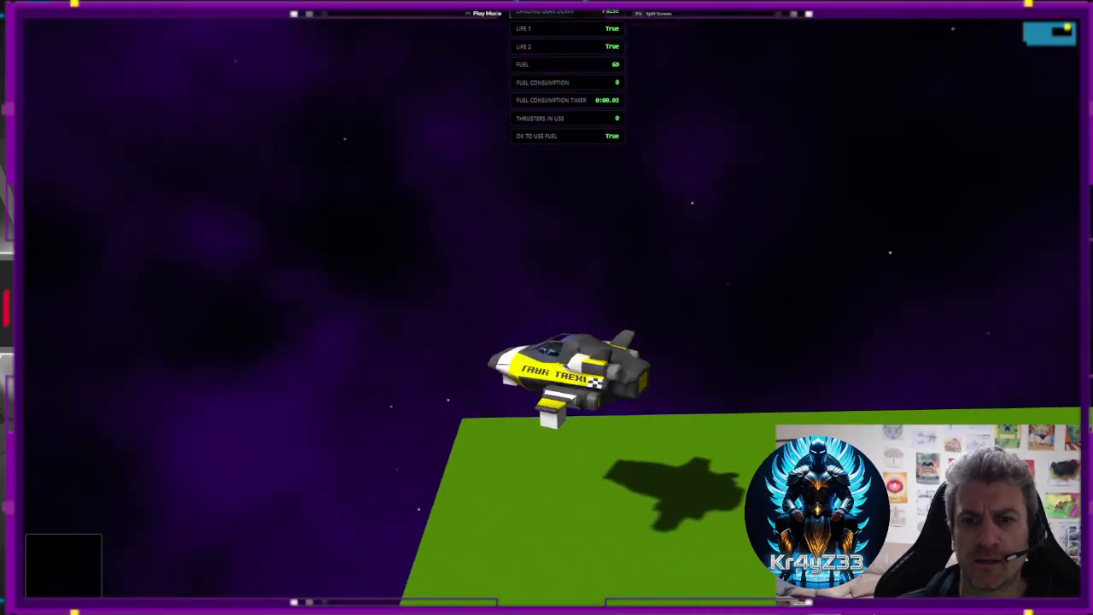
{"action": "key", "text": "d"}
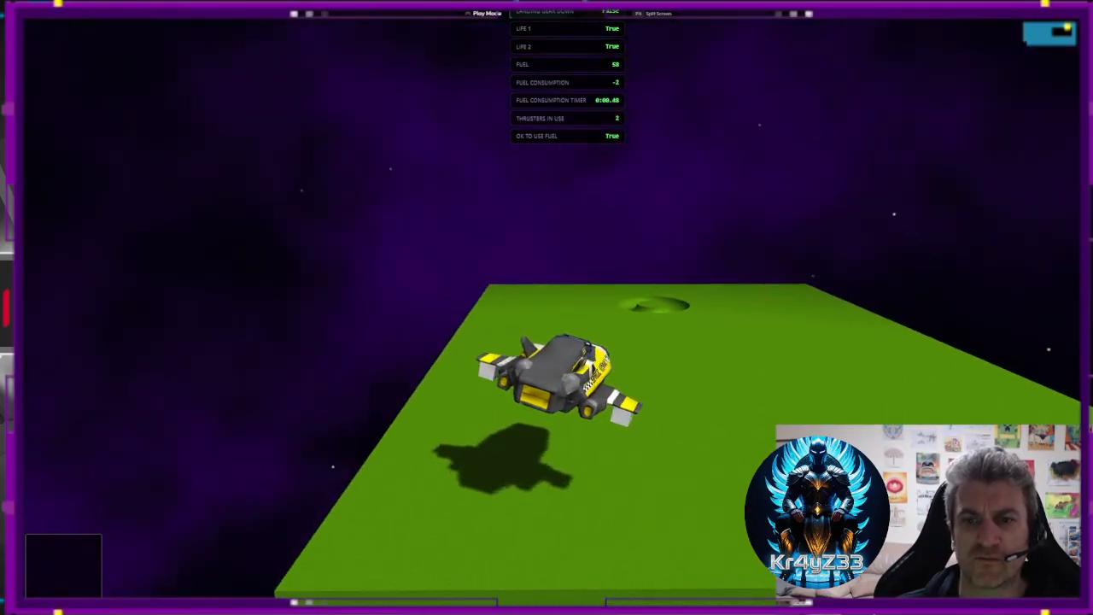
{"action": "key", "text": "space"}
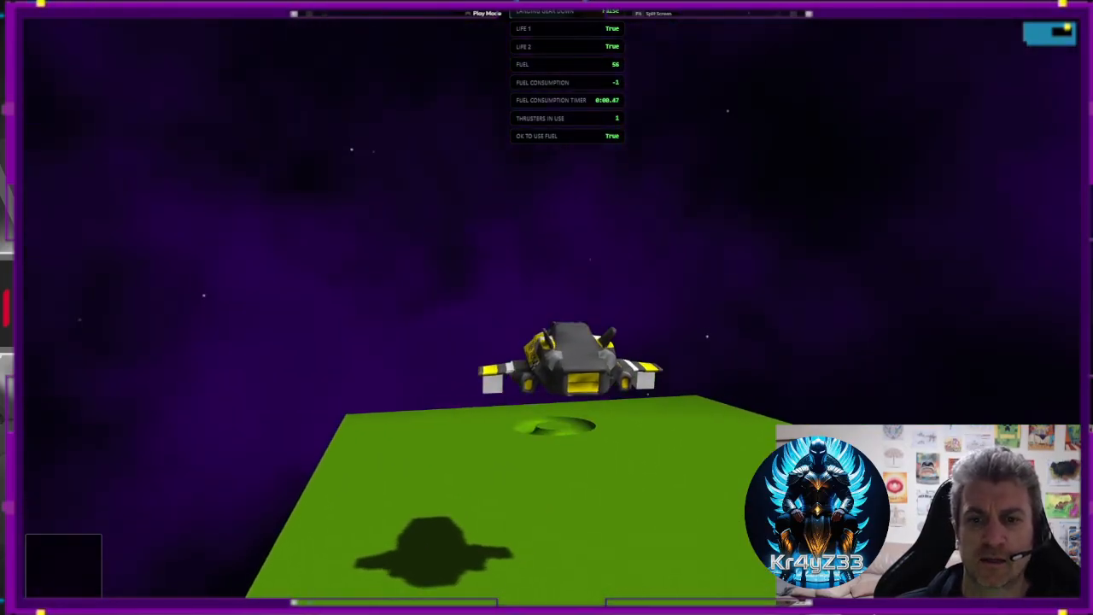
{"action": "key", "text": "a"}
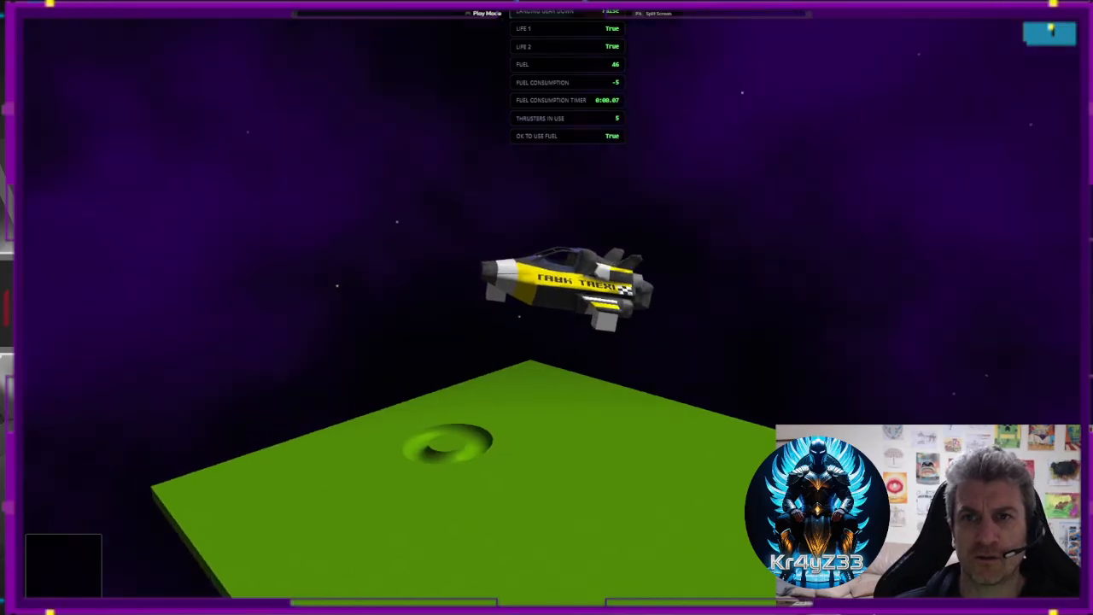
{"action": "key", "text": "d"}
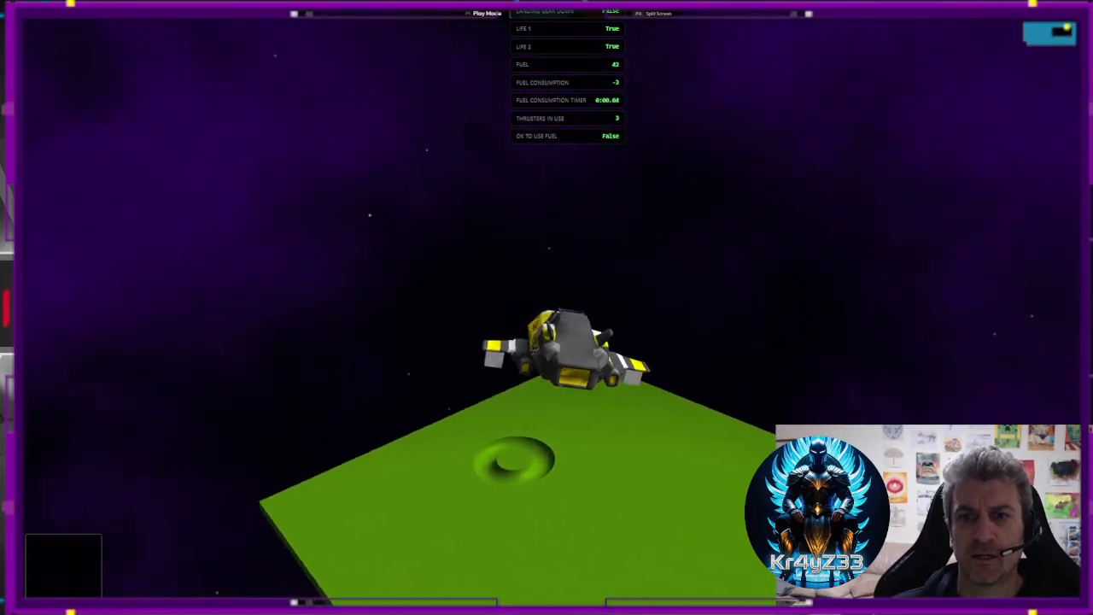
{"action": "key", "text": "a"}
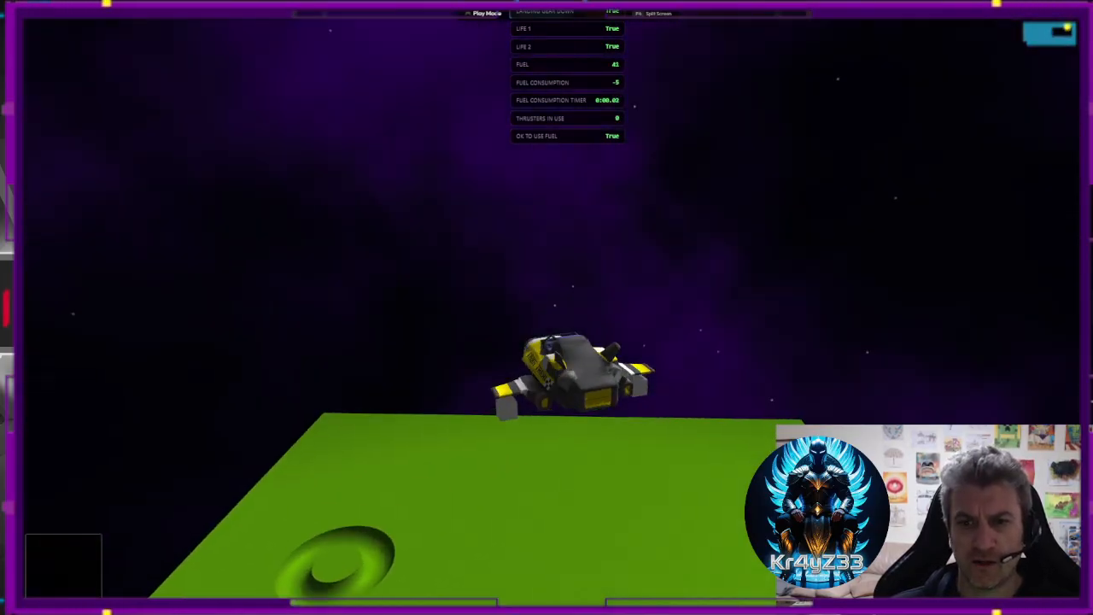
Lower the landing gear in flight and fire the left thruster until the remaining fuel is used up.
{"action": "key", "text": "g"}
{"action": "key", "text": "a"}
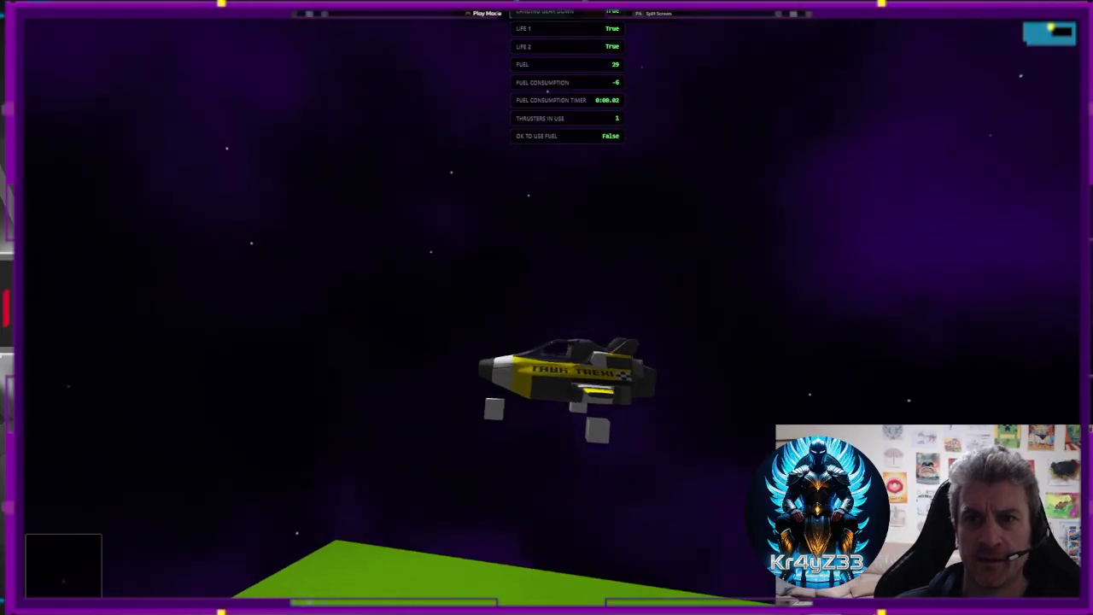
{"action": "key", "text": "a"}
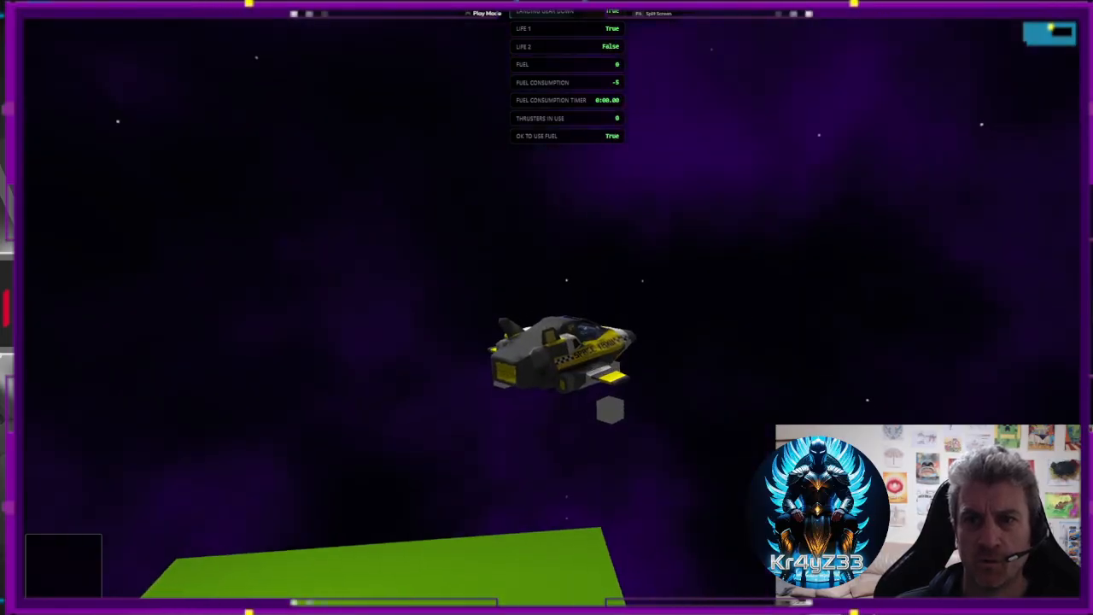
Try the left thruster and toggle the landing gear with no fuel left, then exit the playtest.
{"action": "key", "text": "a"}
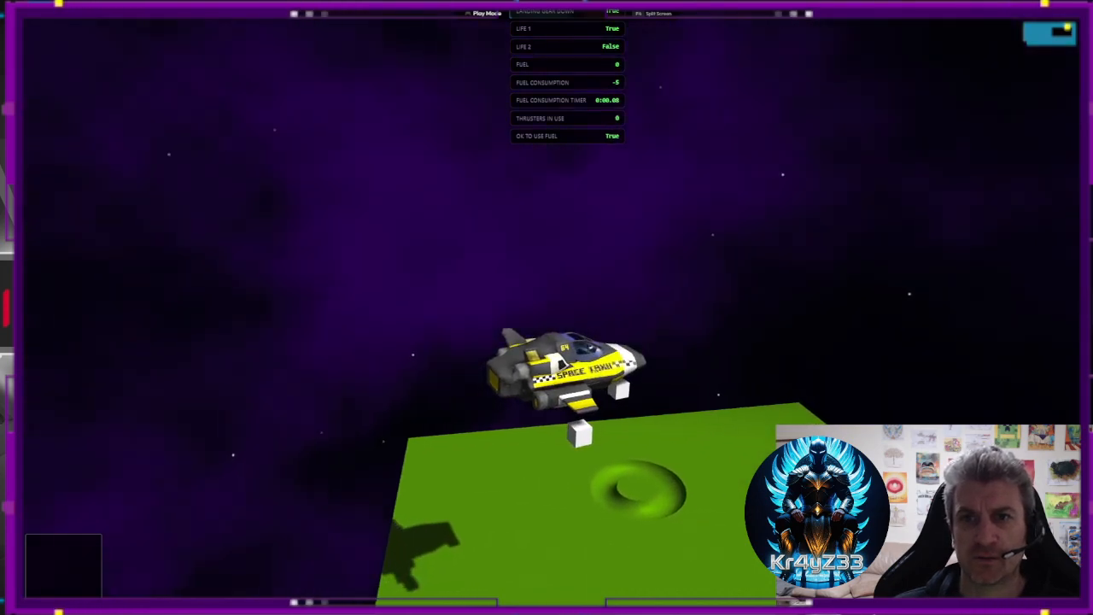
{"action": "key", "text": "a"}
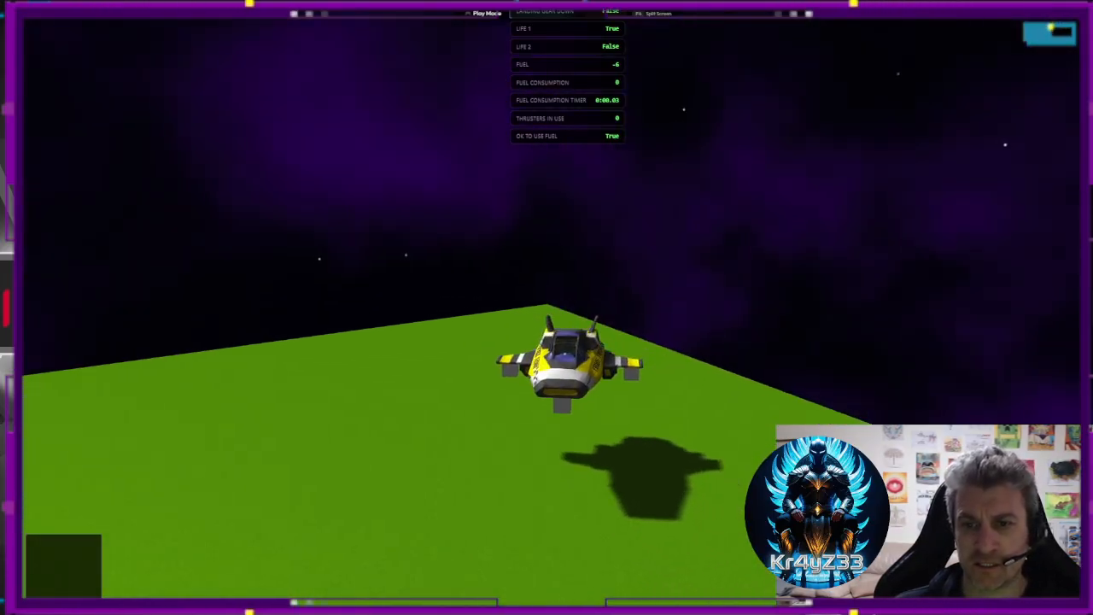
{"action": "key", "text": "g"}
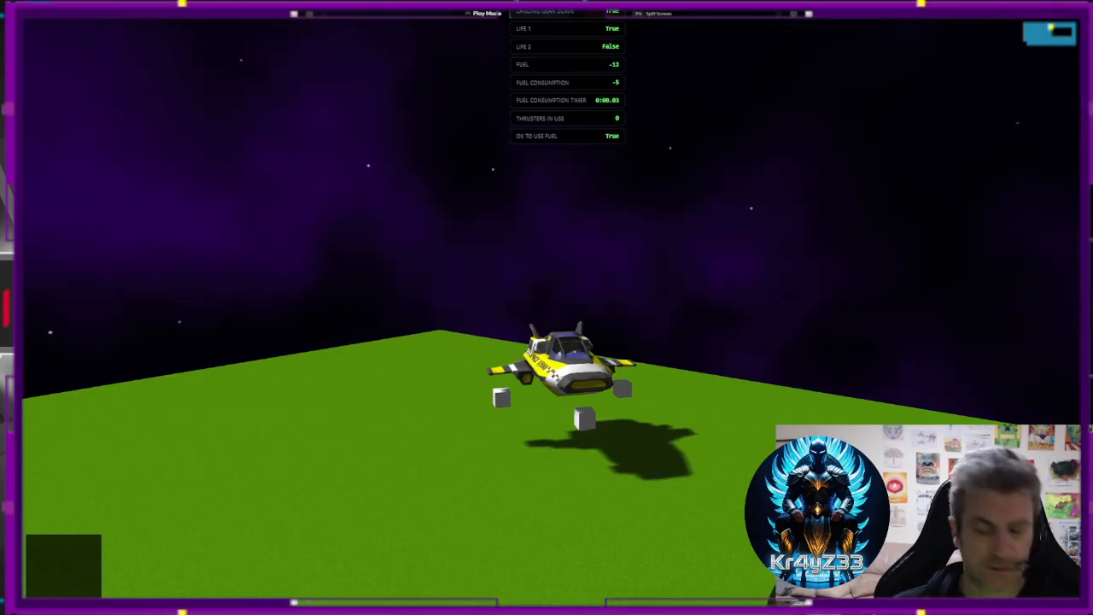
{"action": "key", "text": "Escape"}
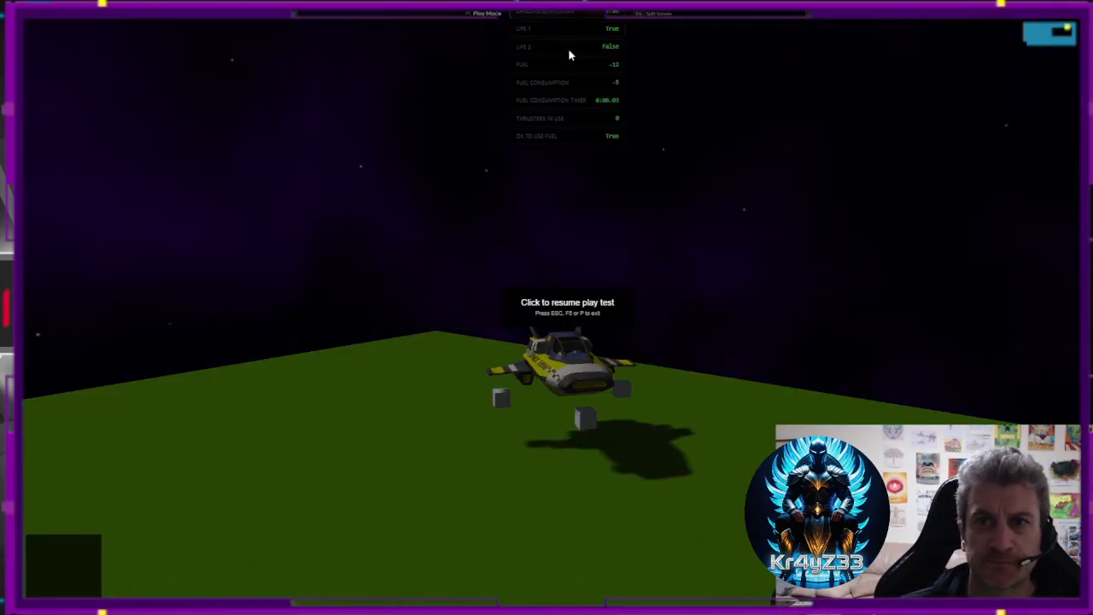
{"action": "key", "text": "Escape"}
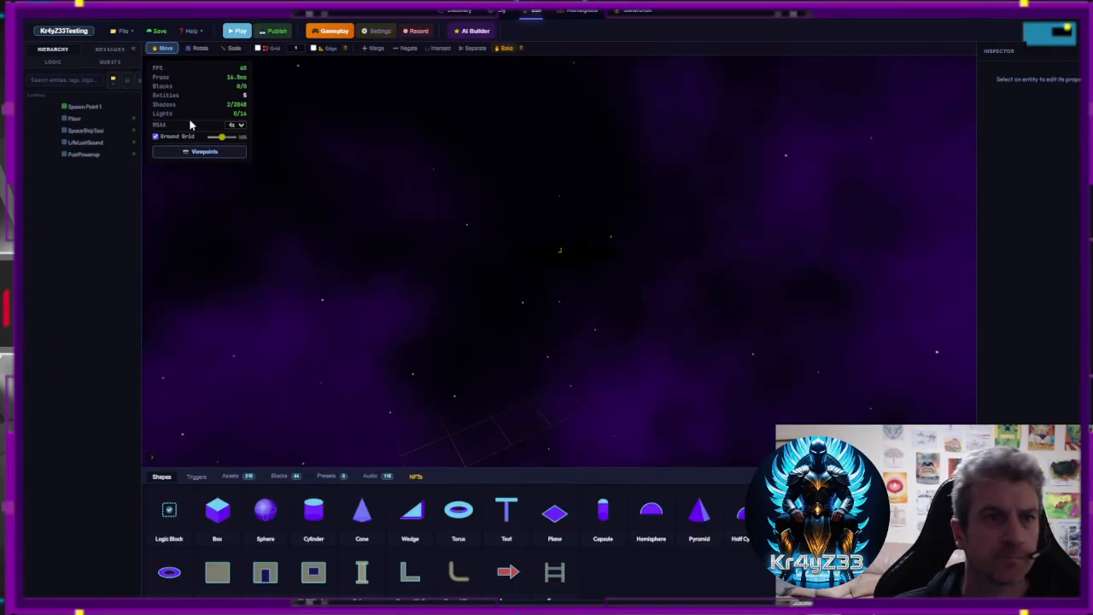